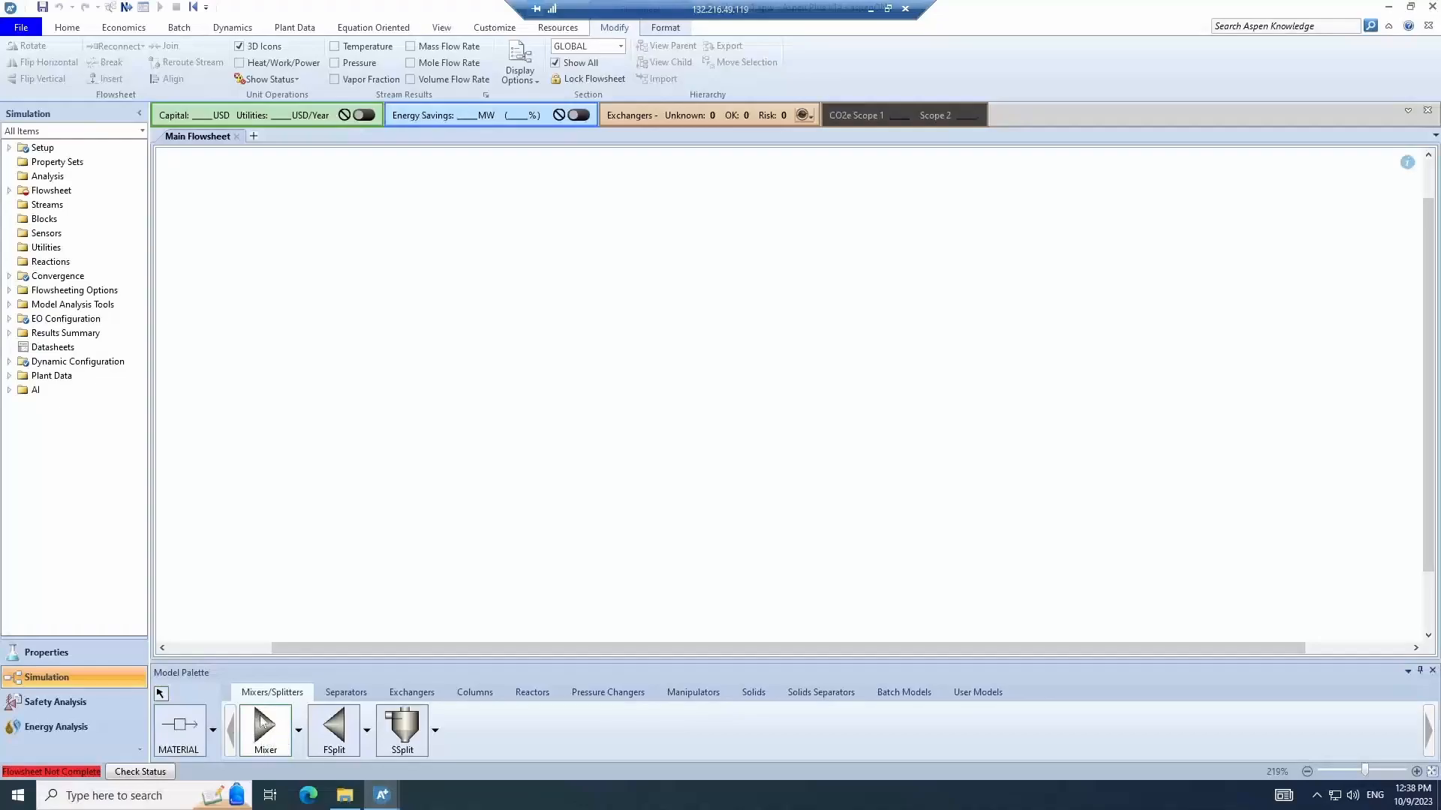
- Draw a material stream on the flowsheet, keeping the name 1
left_click(267, 731)
left_click(184, 747)
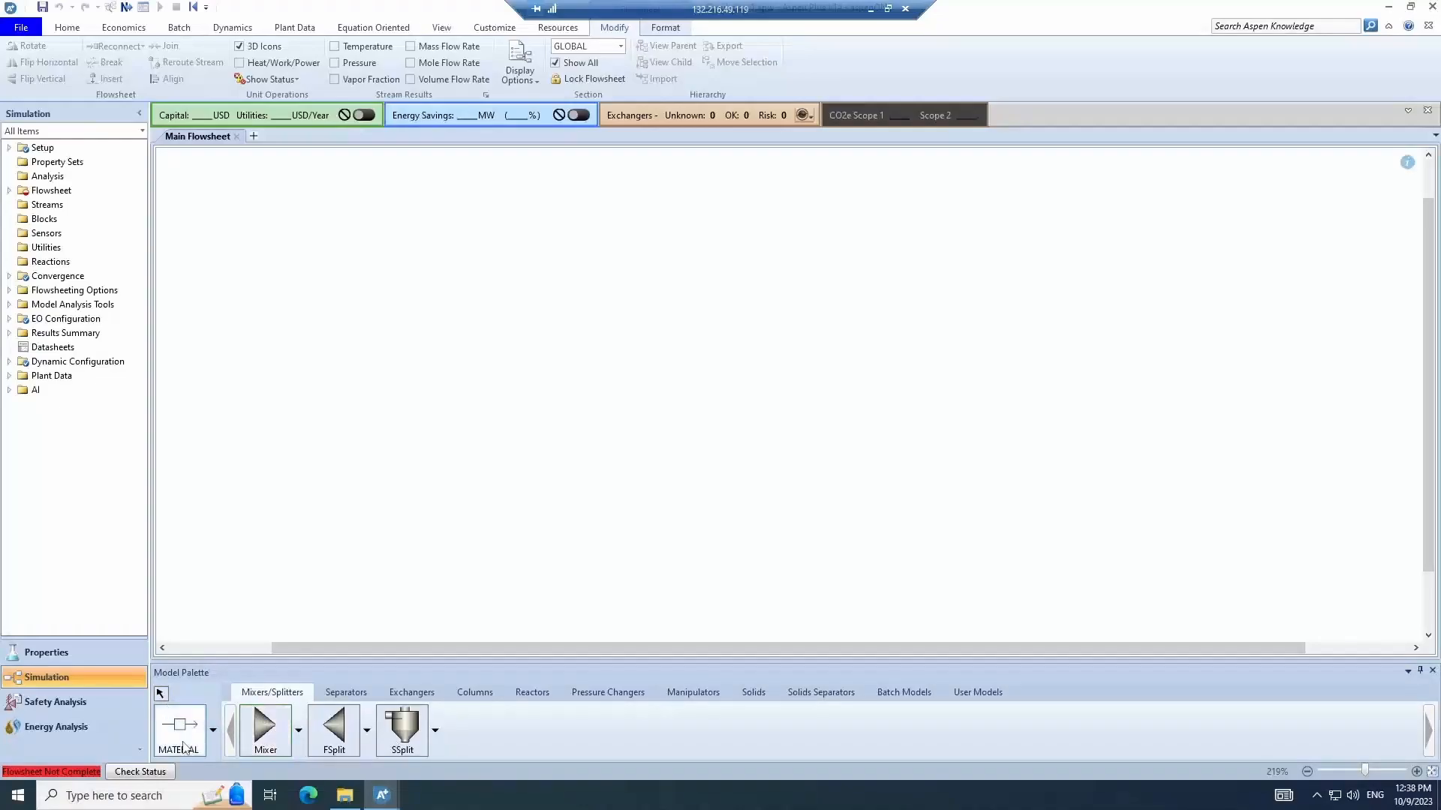
left_click(246, 482)
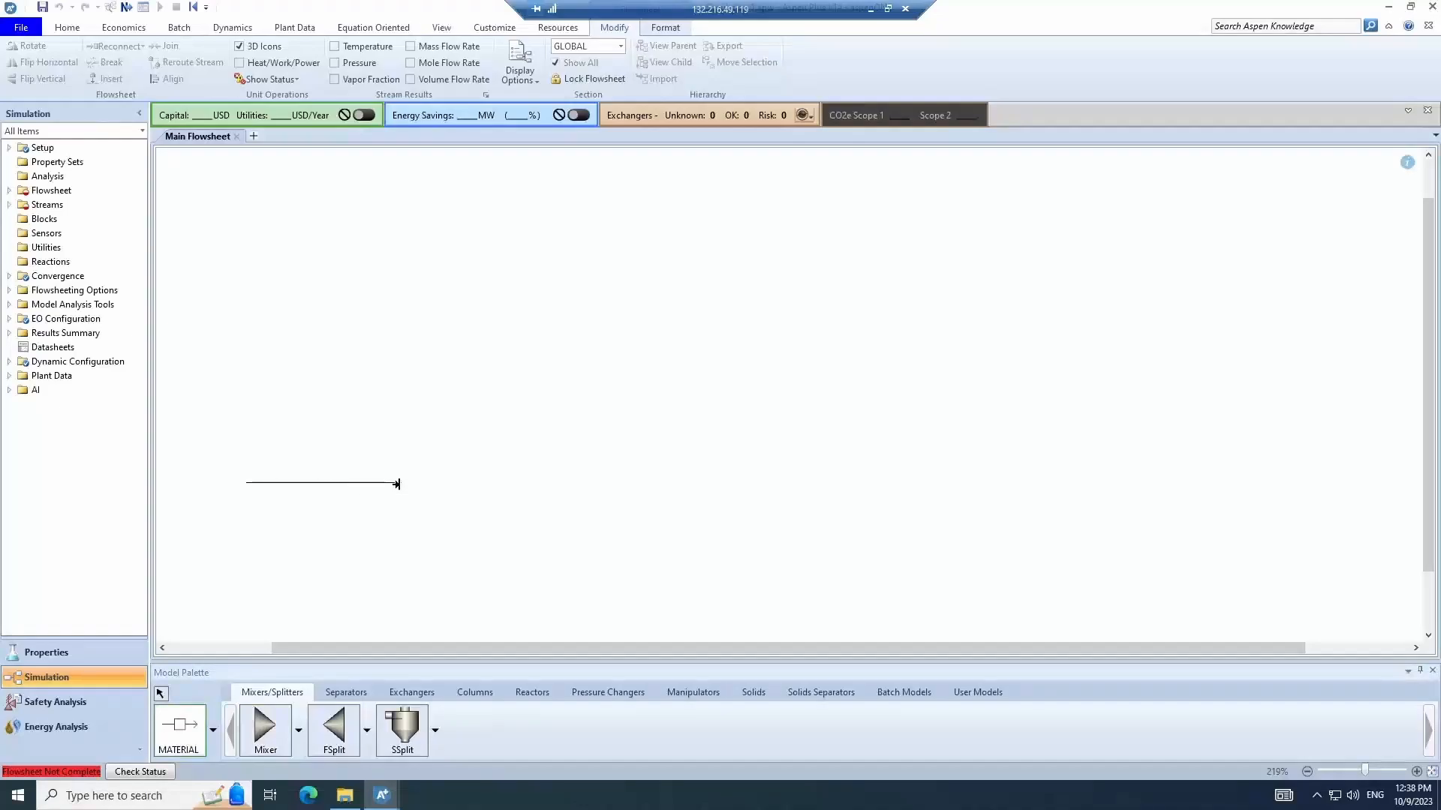
left_click(398, 484)
key("Return")
left_click(161, 694)
- Open stream 1's input and set its temperature to 100 C and pressure to 1 bar
double_click(281, 484)
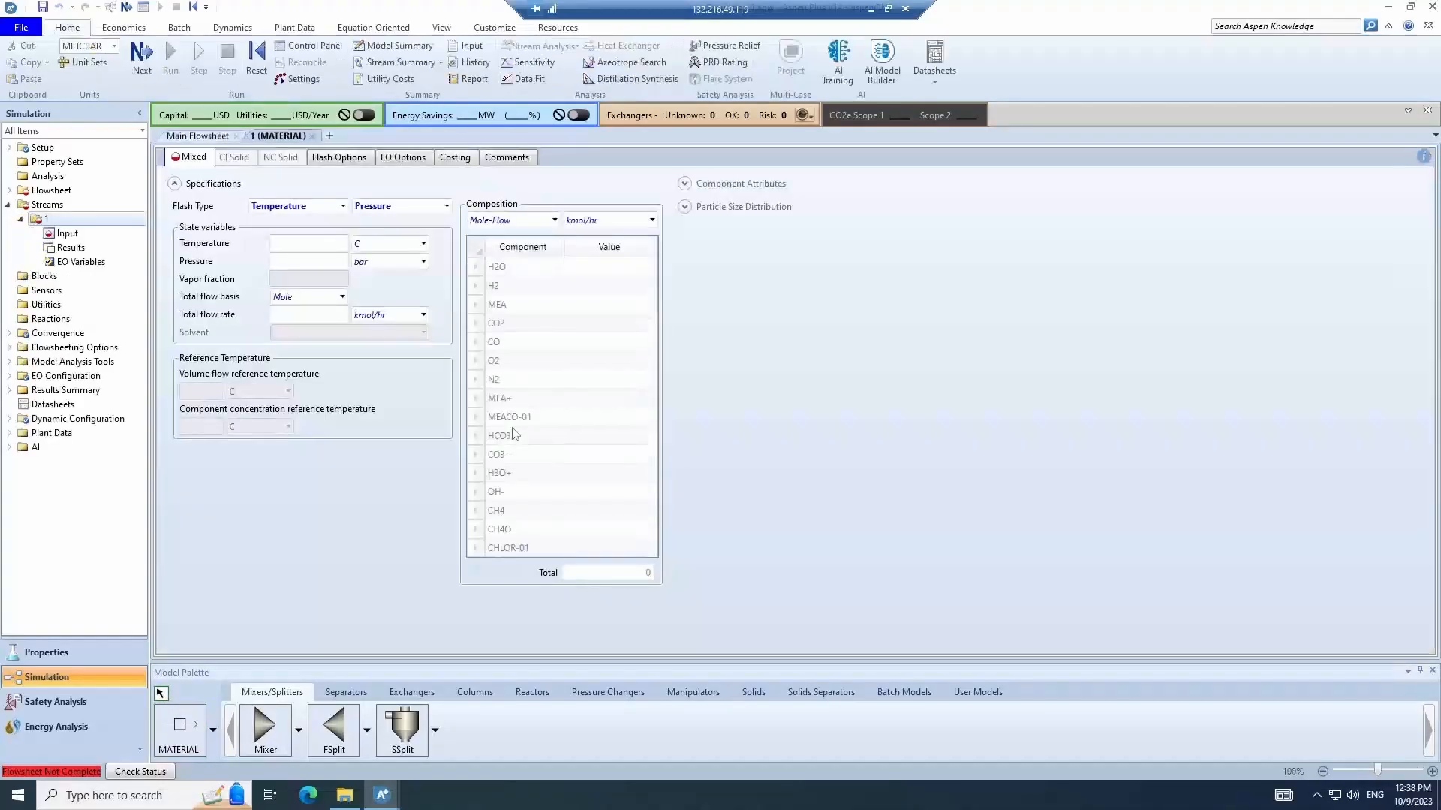
left_click(343, 243)
type("100")
left_click(345, 262)
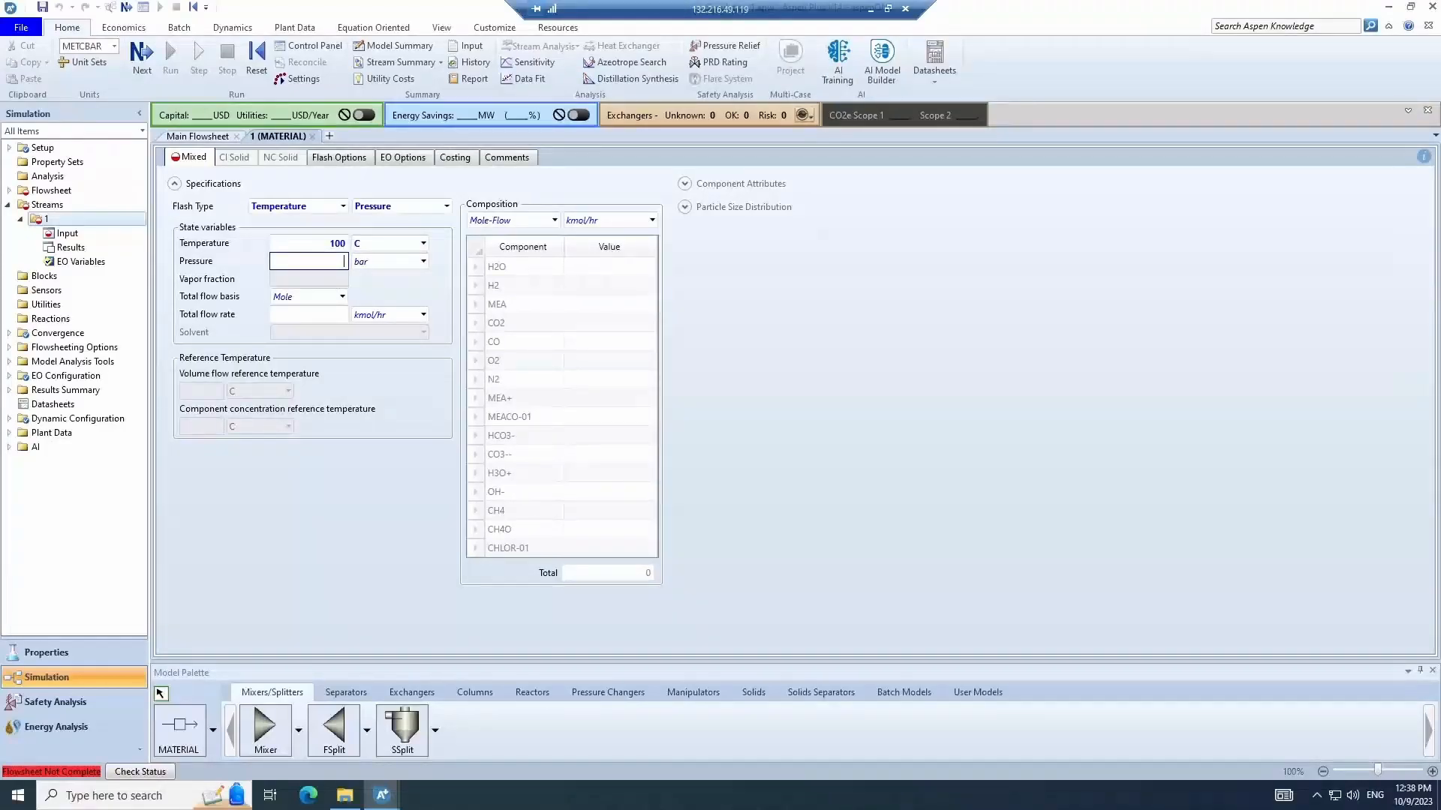
- Switch stream 1's composition basis to Mole-Frac and enter 0.5 for CH4 and 0.5 for H2O
left_click(485, 220)
left_click(554, 220)
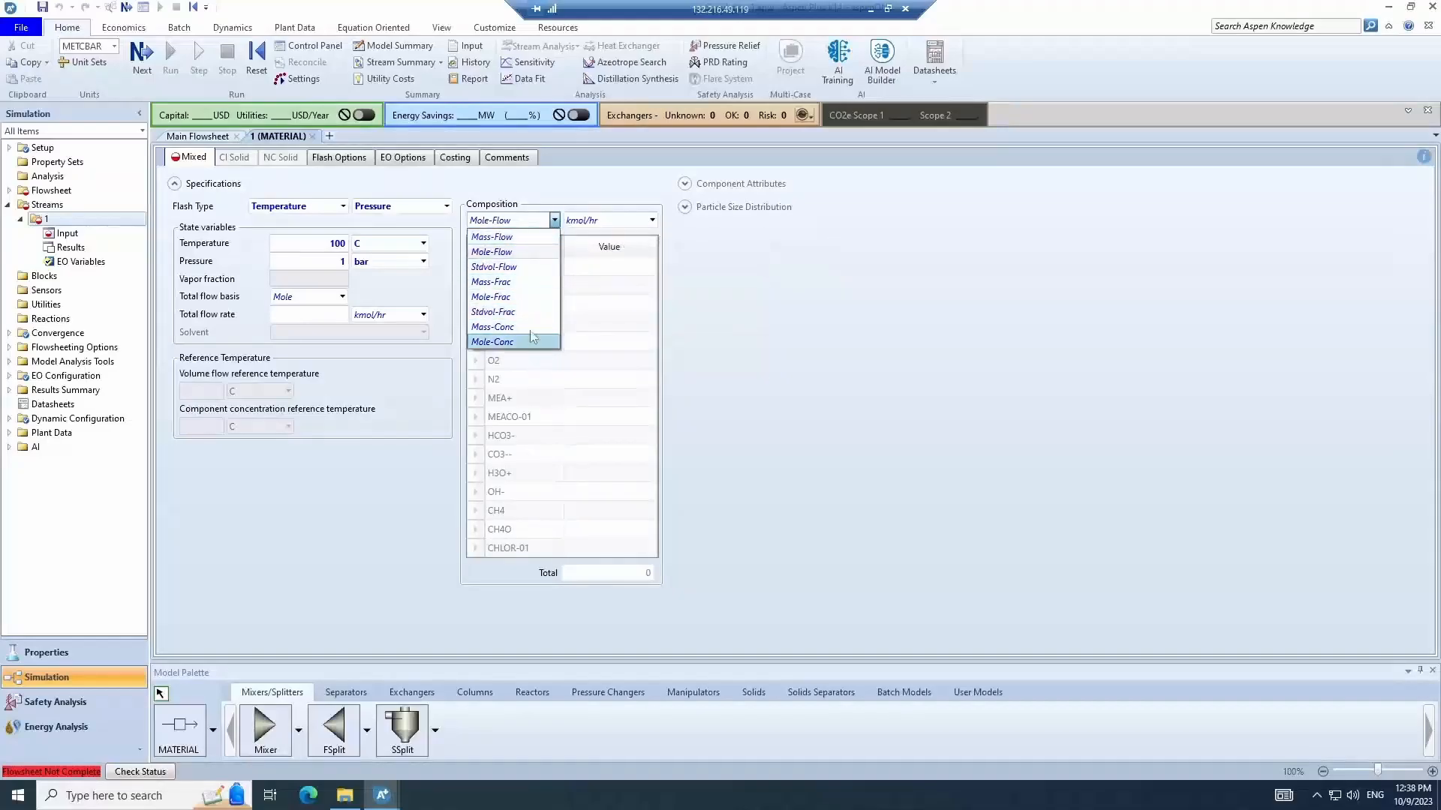
left_click(532, 300)
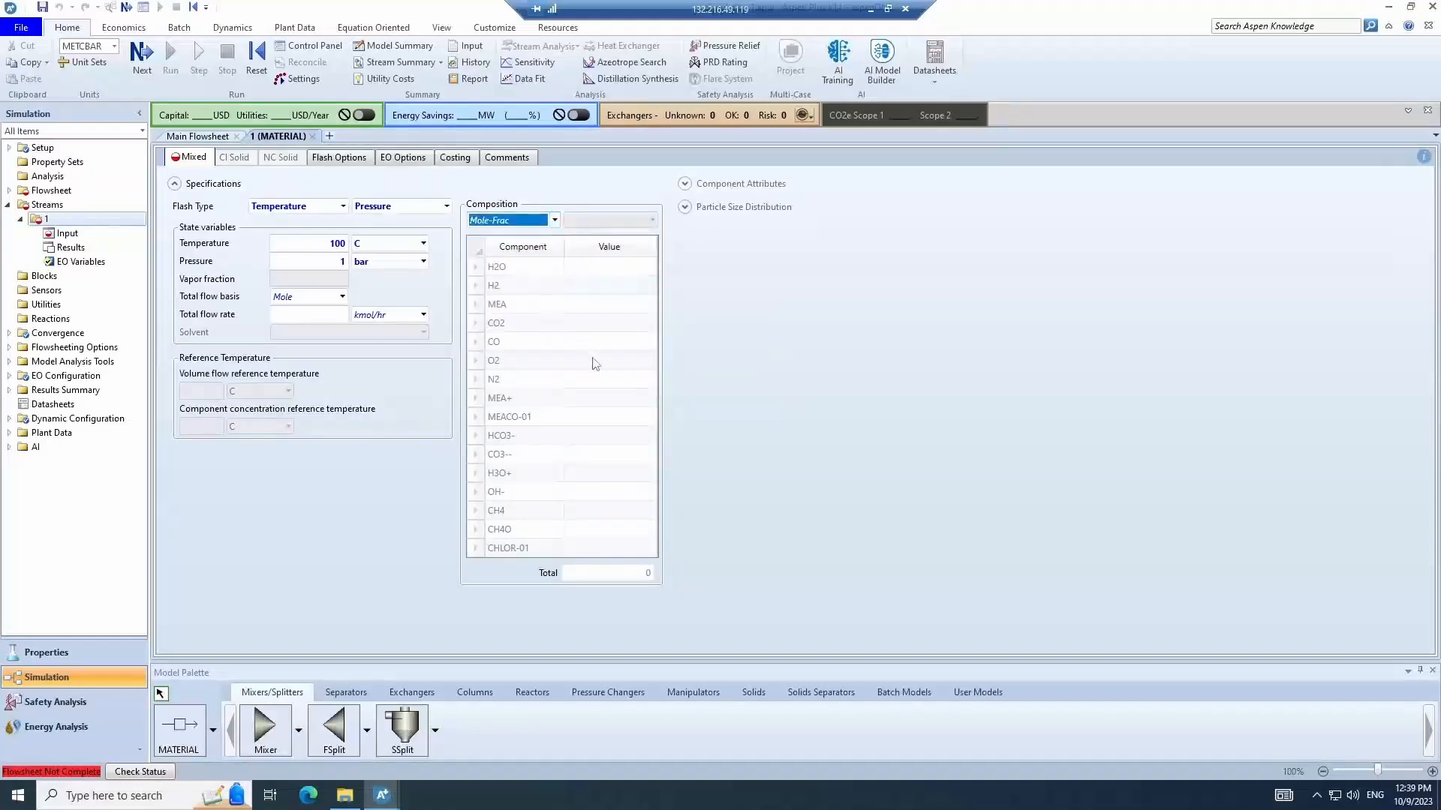
left_click(622, 510)
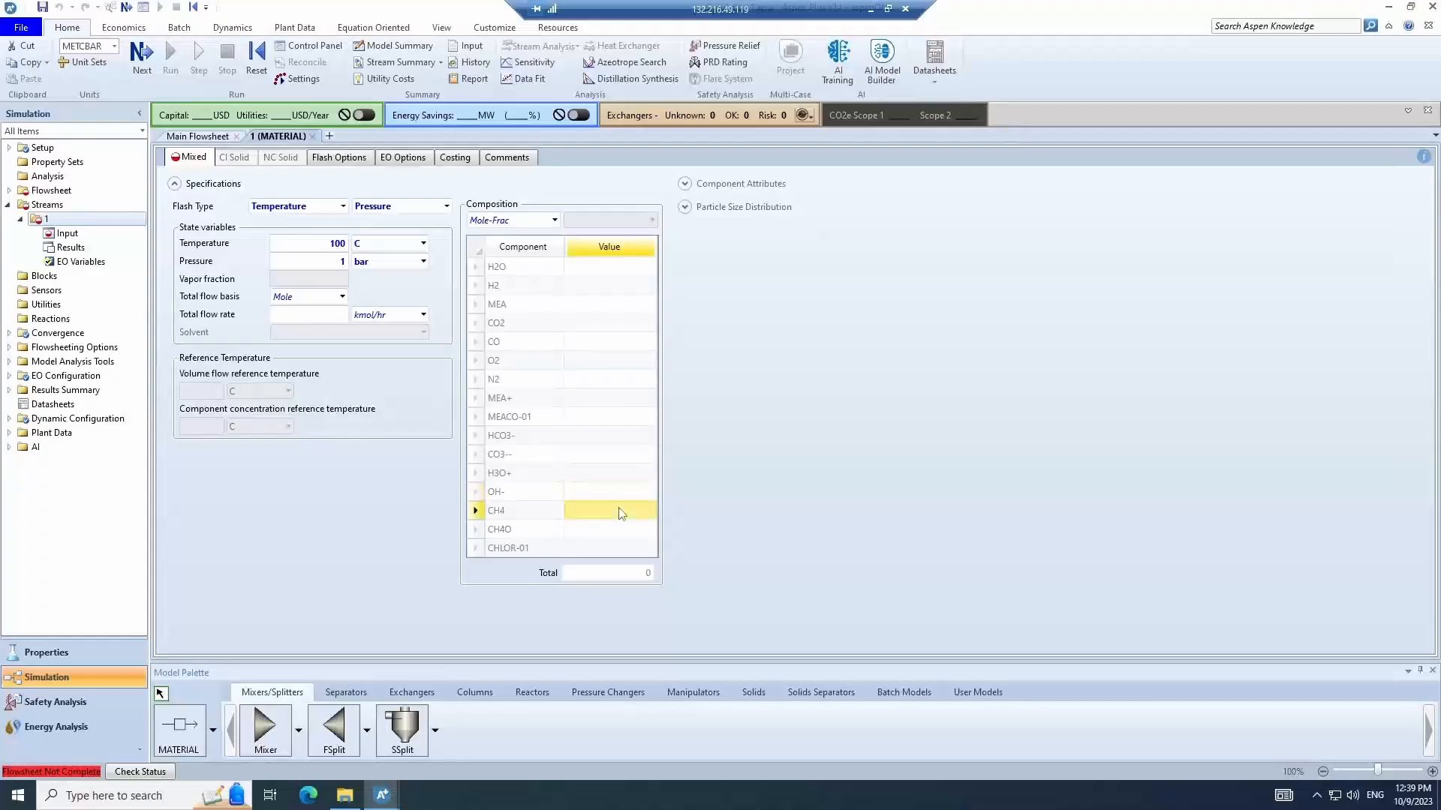
type("0.5")
left_click(632, 272)
type("0.5")
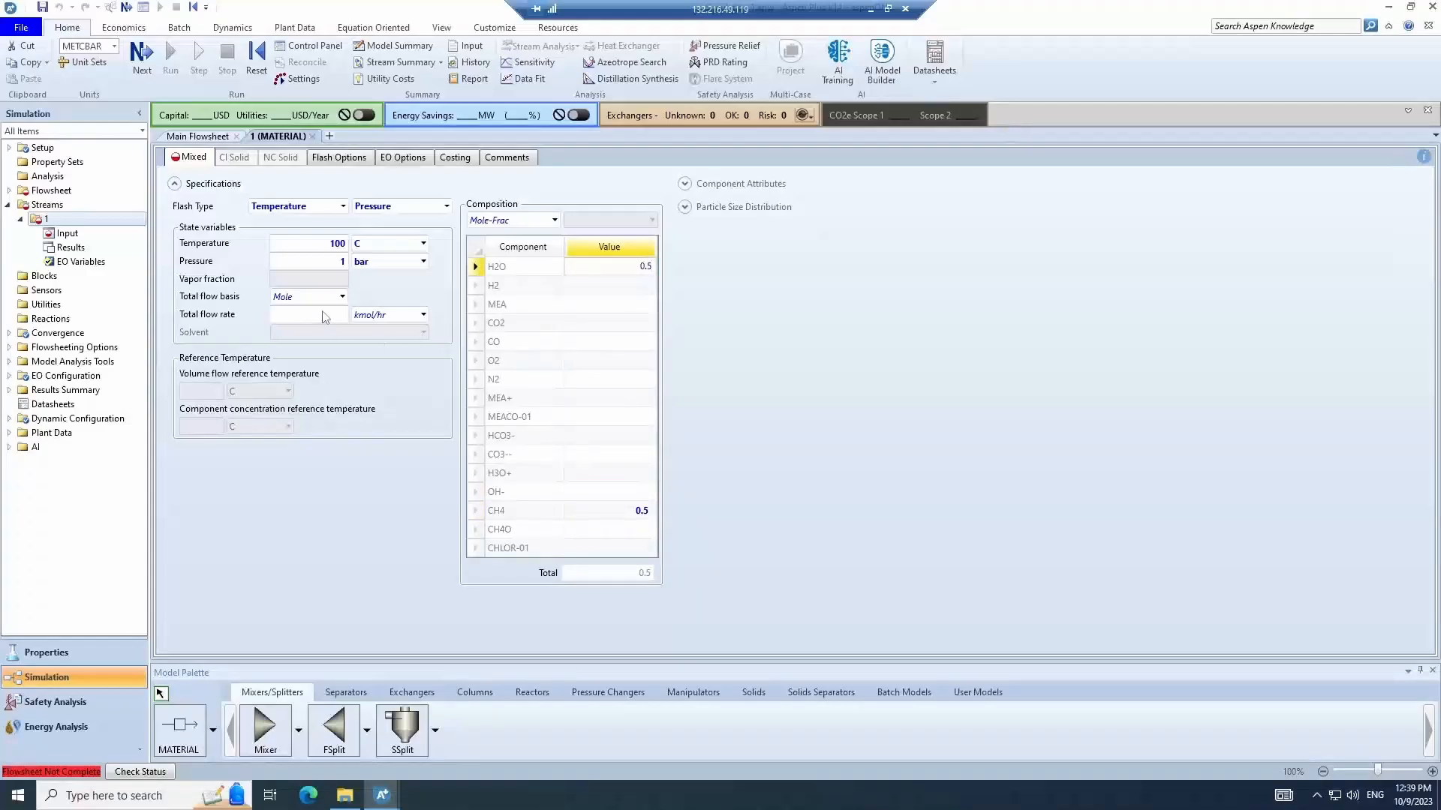
- Set stream 1's total flow rate to 100 kmol/hr
left_click(323, 315)
type("1")
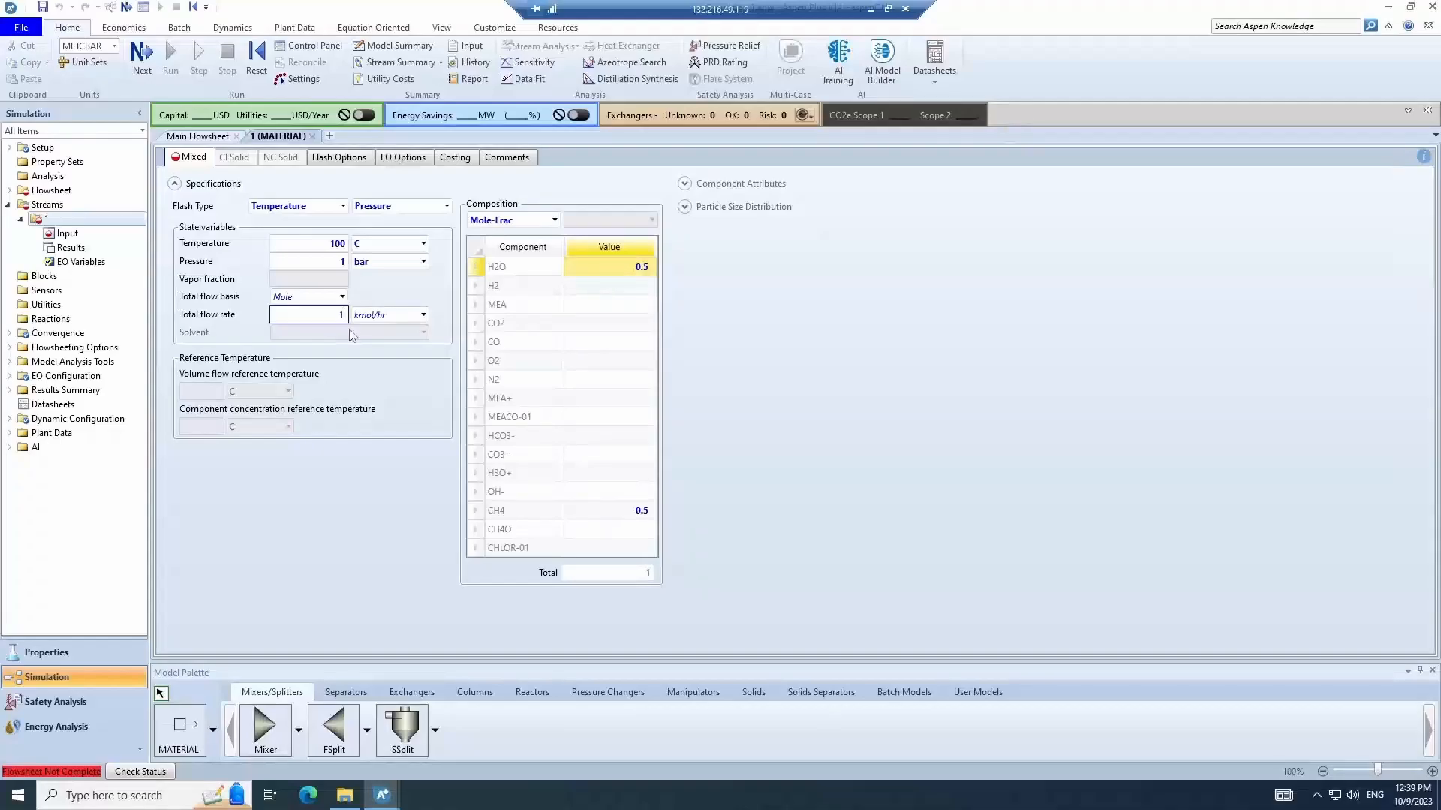
type("00")
key("Return")
- Draw a second material stream above stream 1 and name it 2
left_click(312, 136)
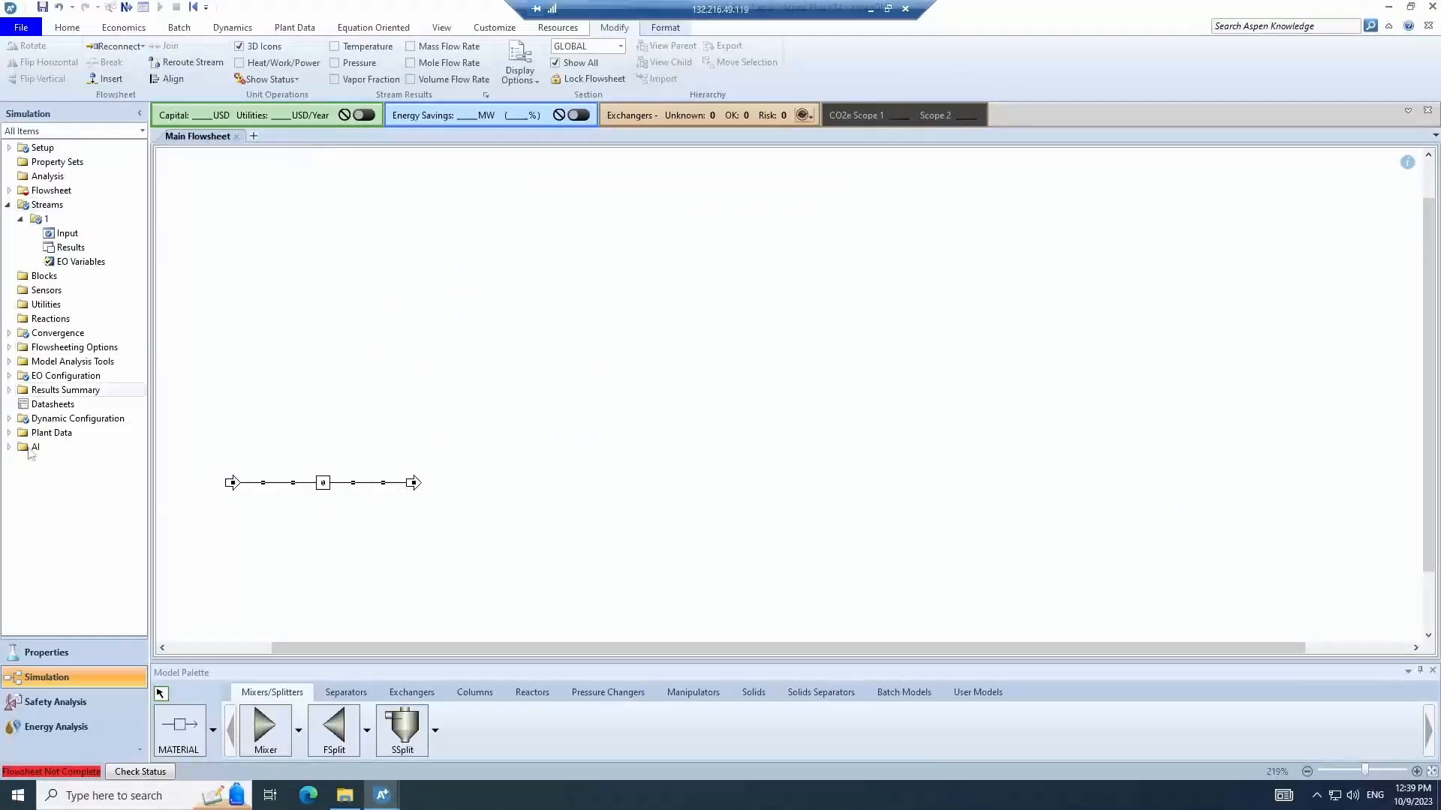
left_click(180, 729)
left_click(219, 455)
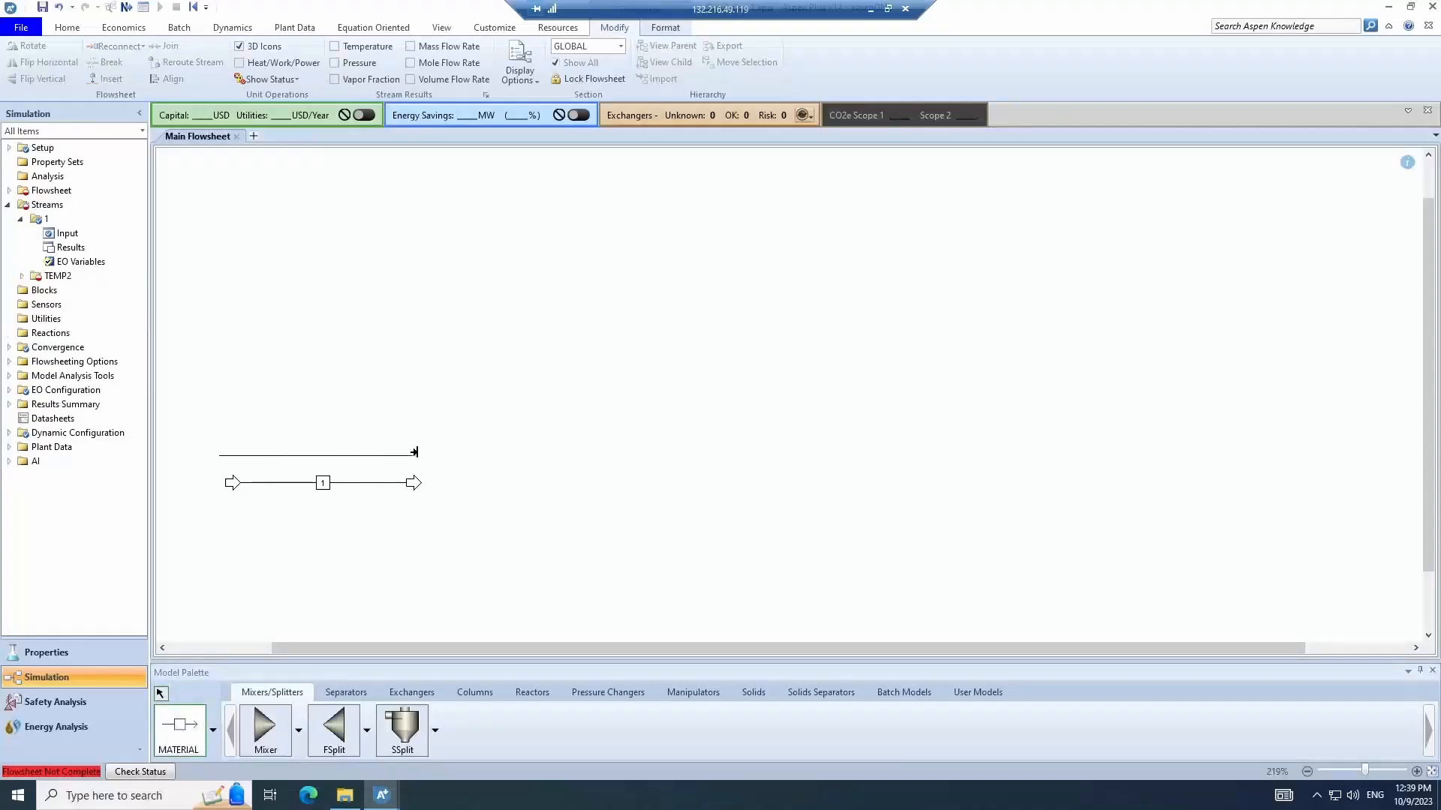
left_click(415, 452)
type("2")
key("Return")
- Place a Mixer block to the right of the streams and name it MIX
left_click(261, 749)
left_click(481, 467)
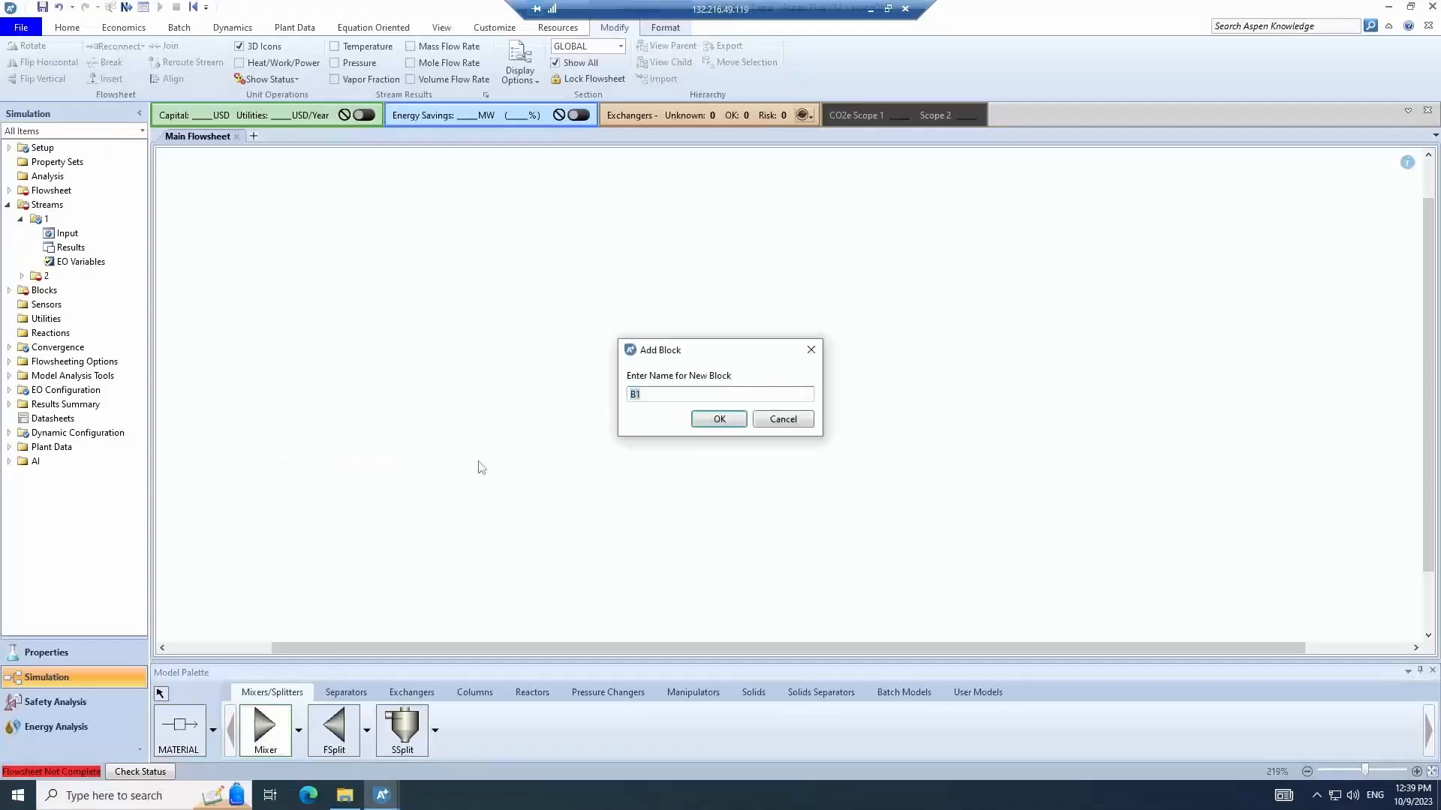
type("MIX")
left_click(719, 418)
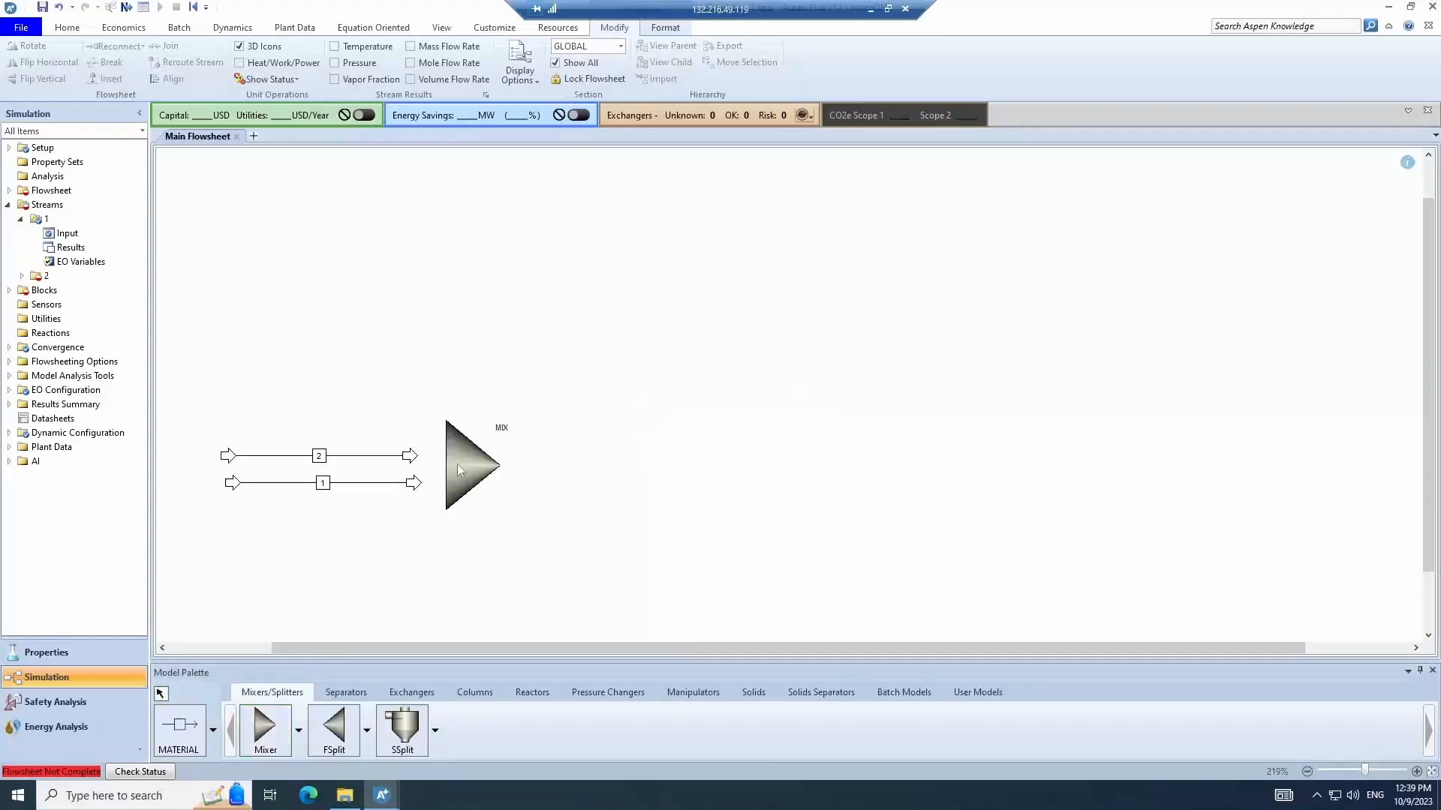
- Reconnect stream 1's destination to the MIX feed port
right_click(413, 484)
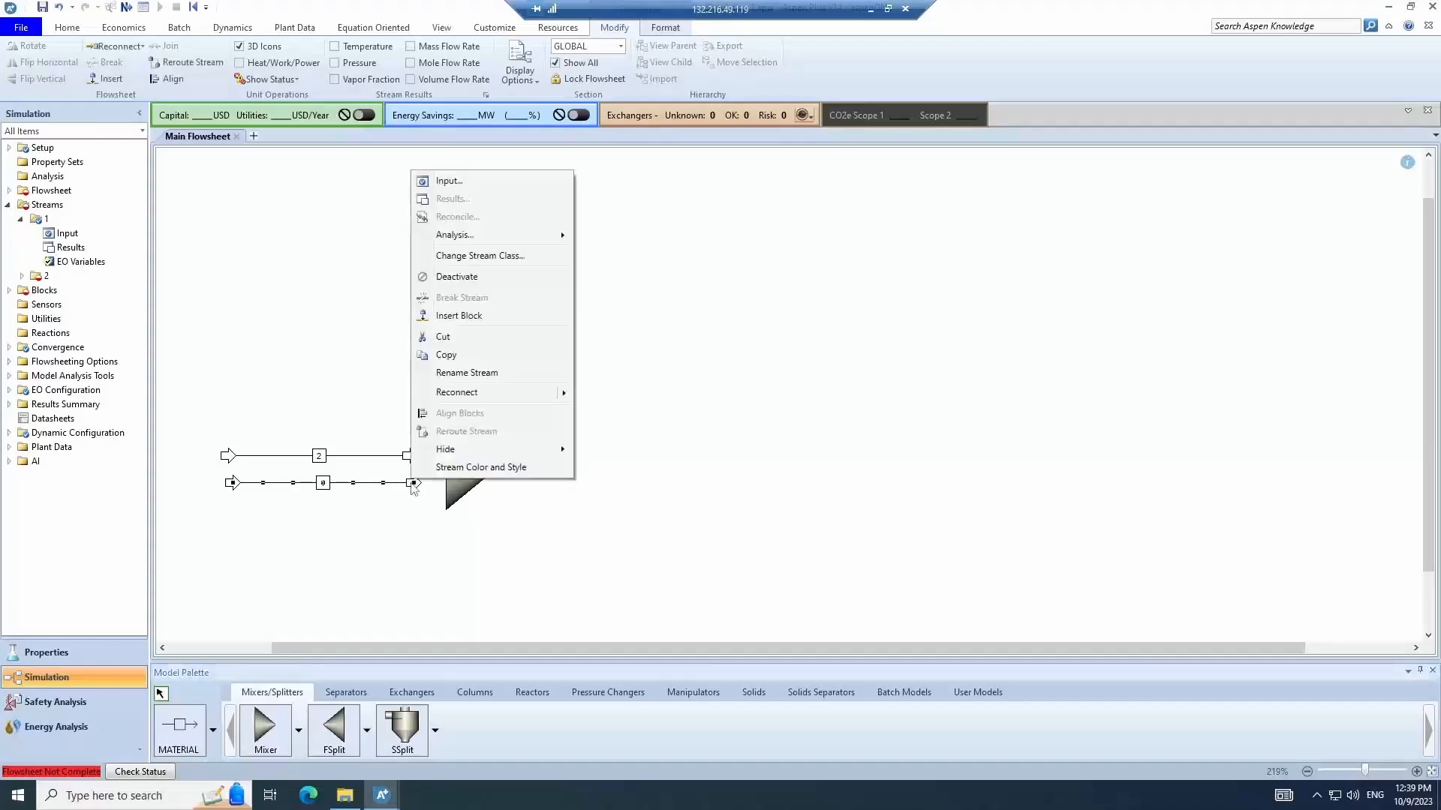
left_click(481, 392)
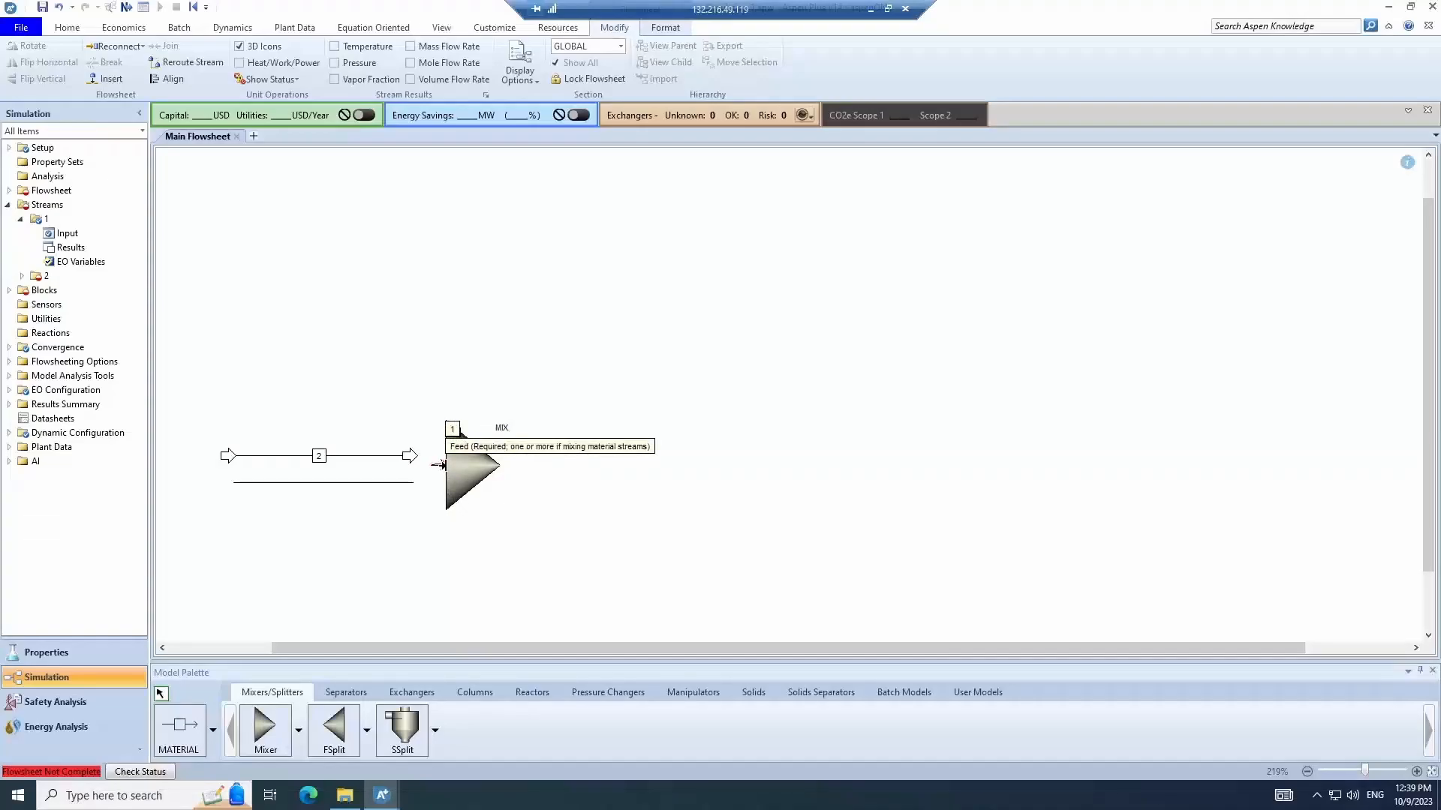
left_click(443, 465)
- Reconnect stream 2's destination to the MIX feed port
right_click(410, 456)
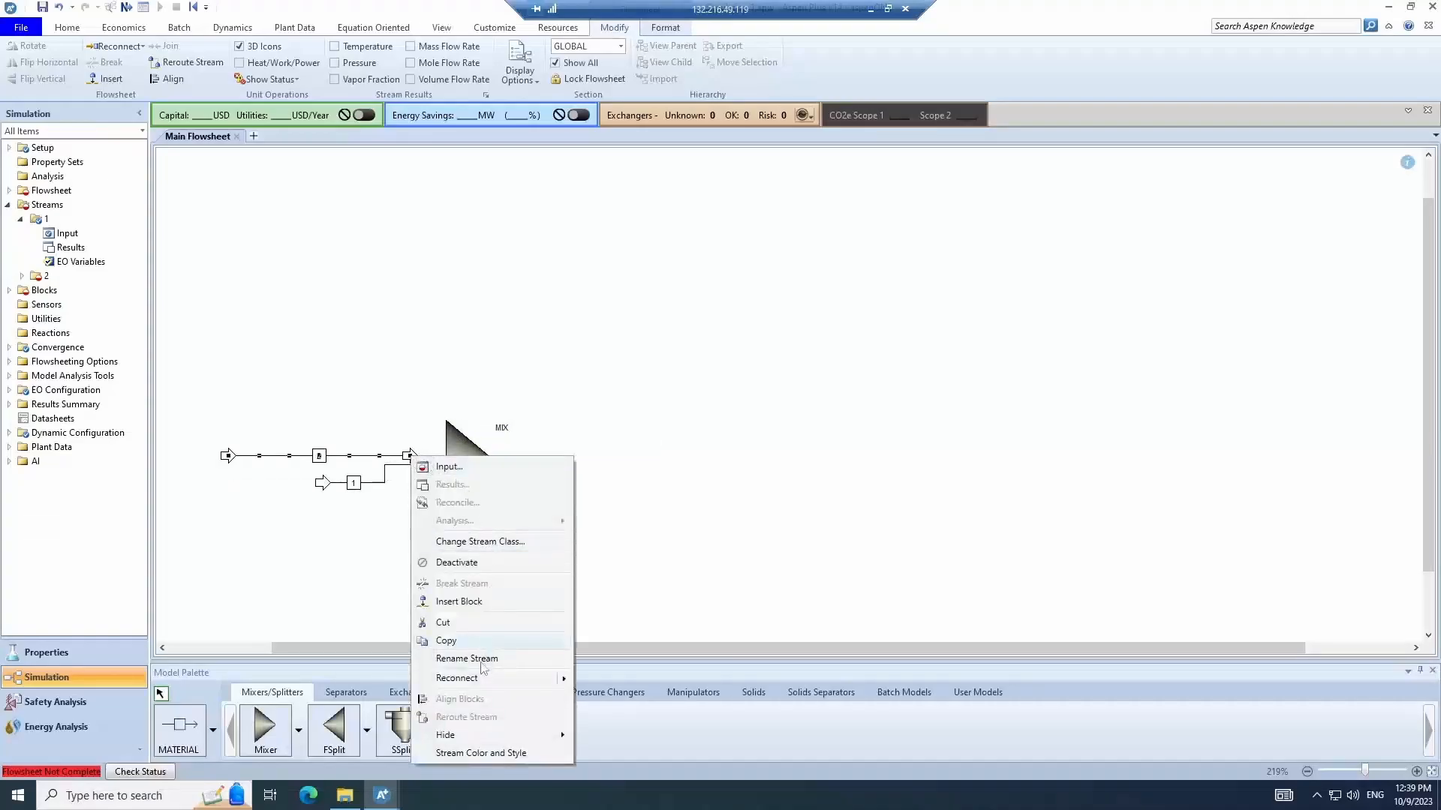
left_click(480, 677)
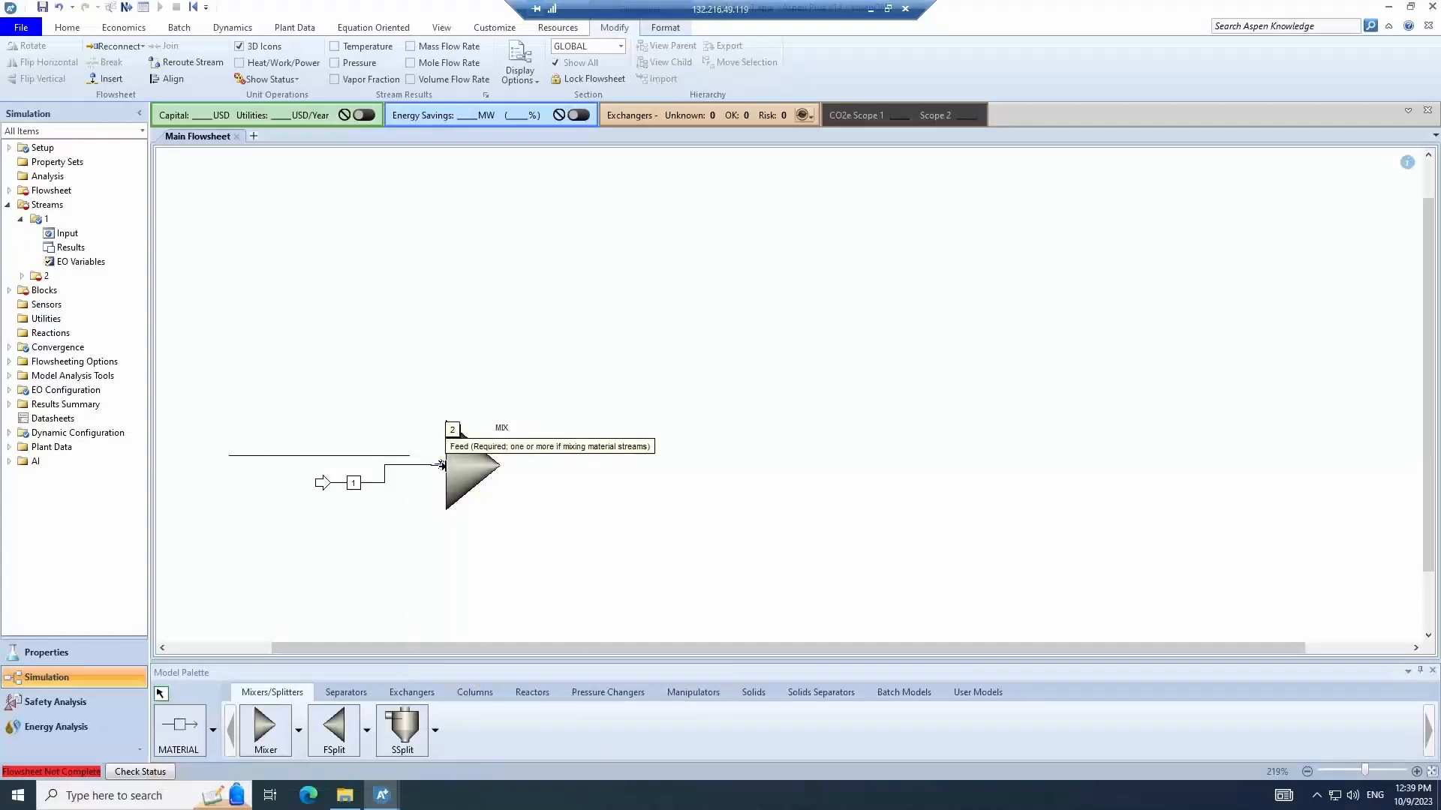
left_click(442, 466)
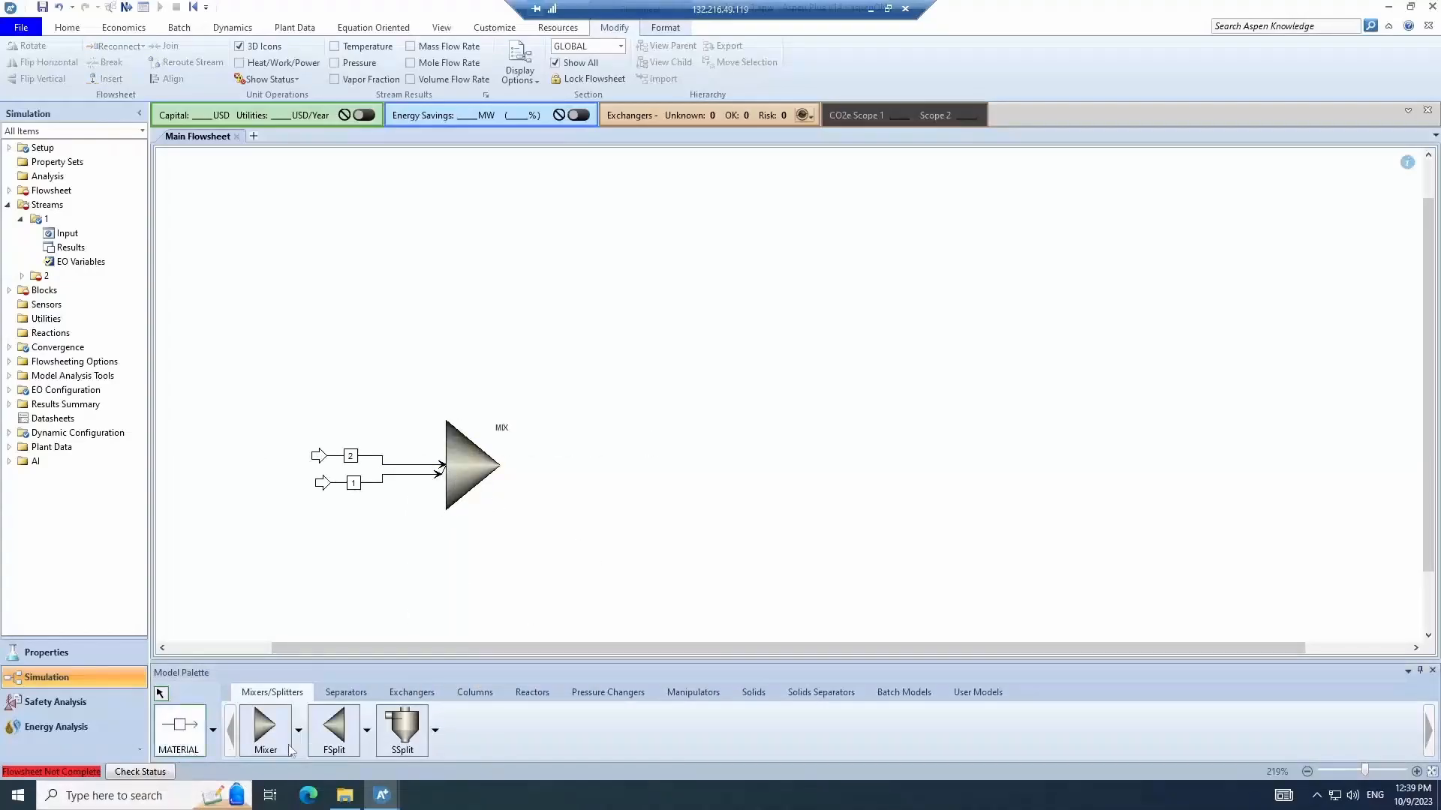
- Draw an outlet material stream from the MIX product port and name it 3
left_click(180, 725)
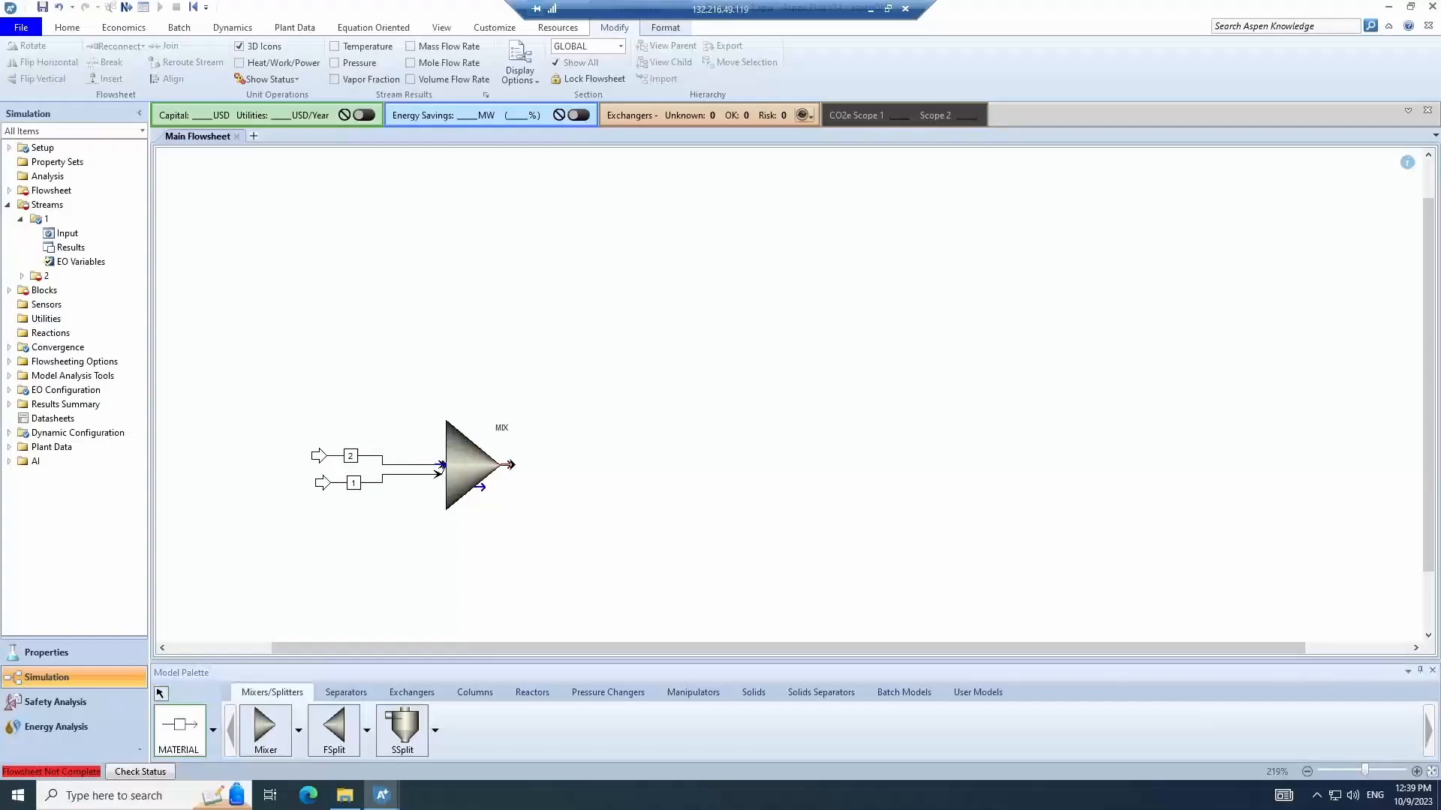
left_click(510, 465)
left_click(582, 470)
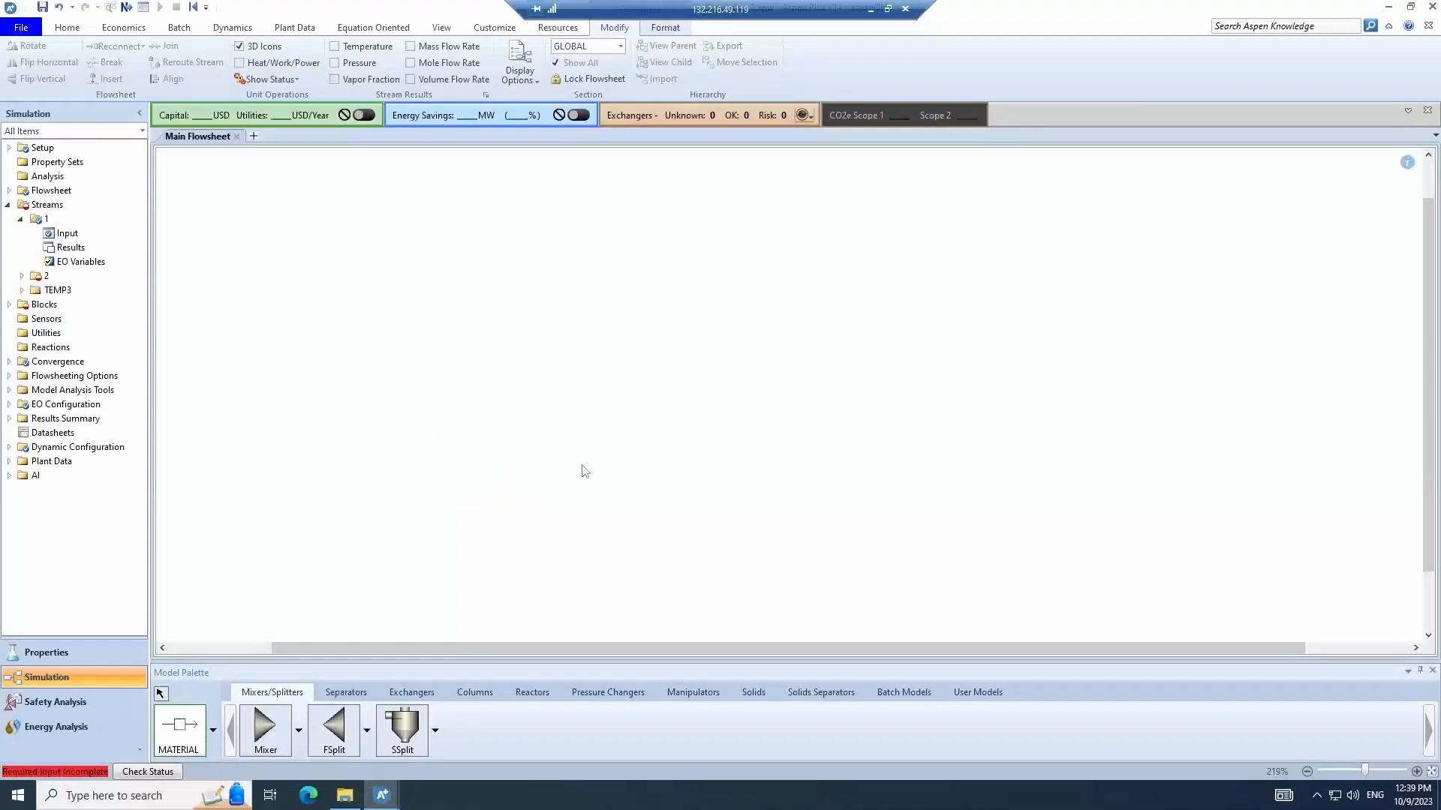
type("3")
key("Return")
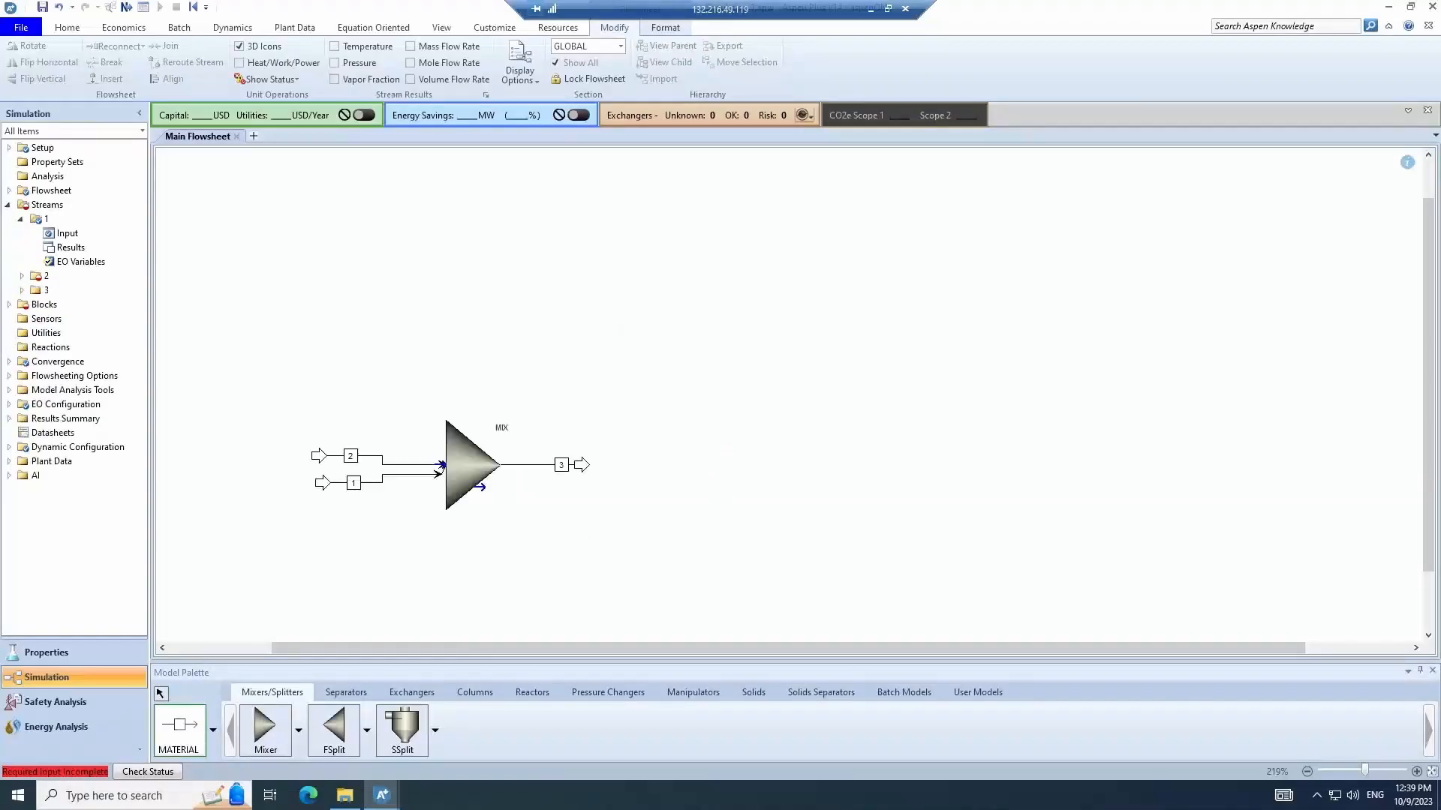
- Open stream 2's input and set temperature 100 C, pressure 1 bar and total flow 100 kmol/hr
left_click(159, 694)
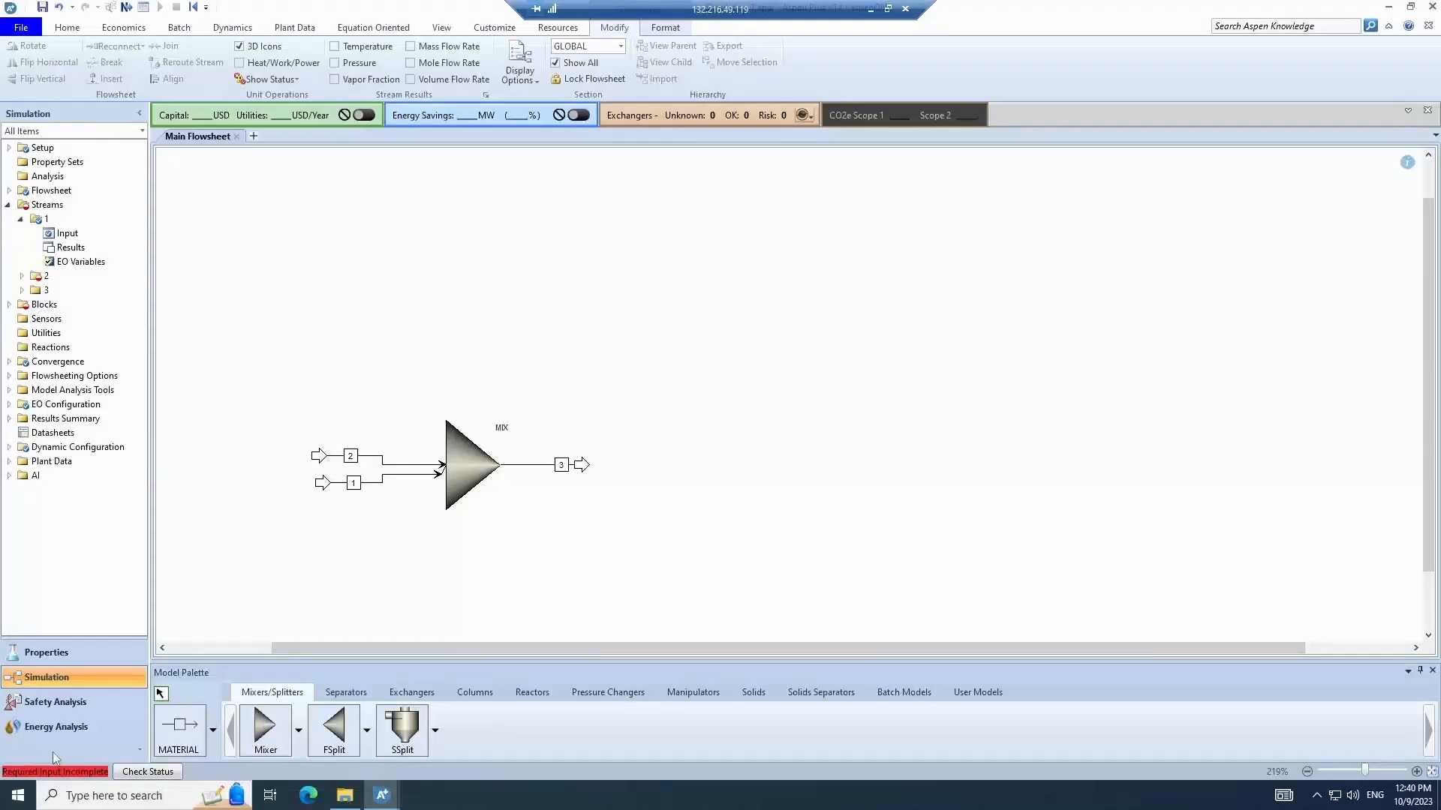
left_click(373, 458)
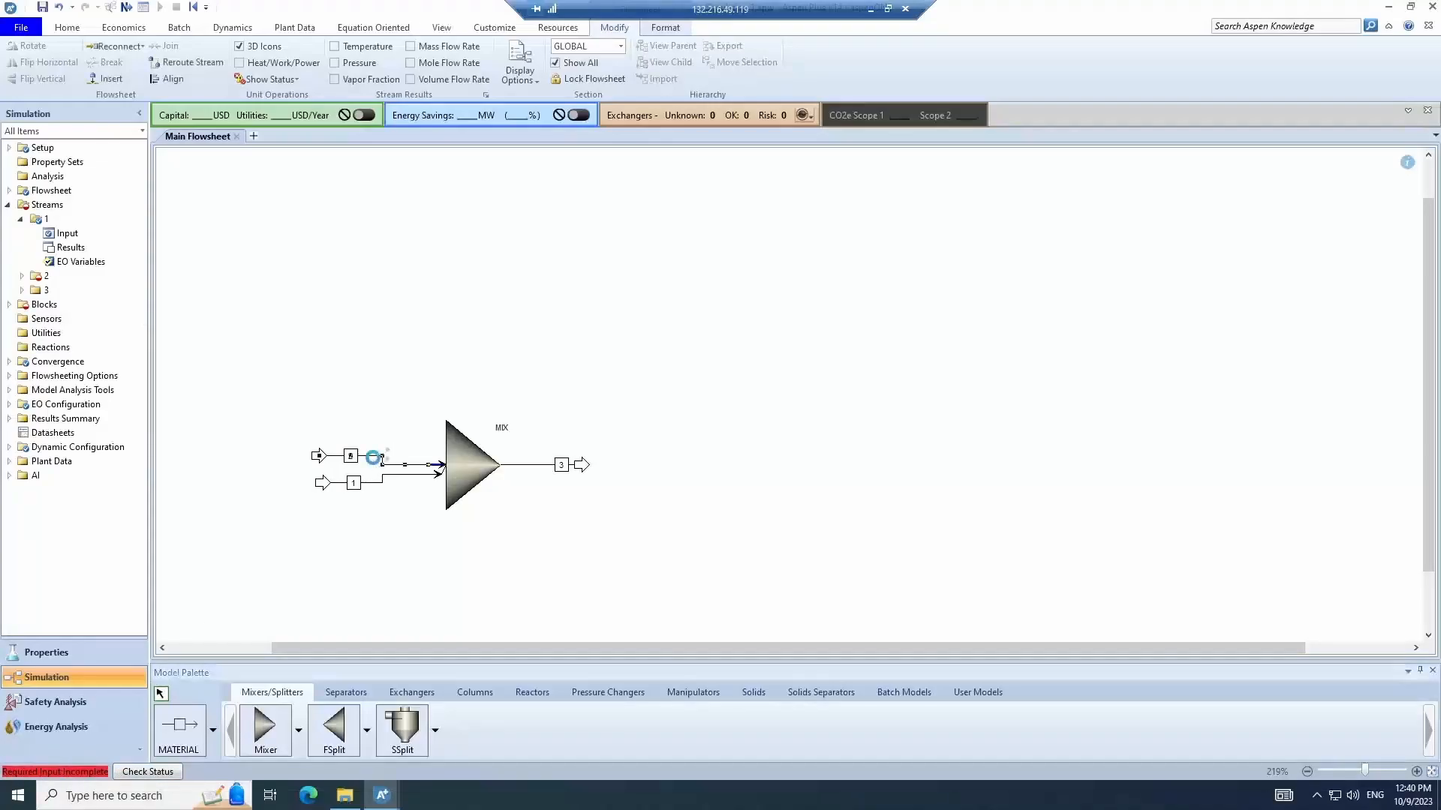
double_click(377, 455)
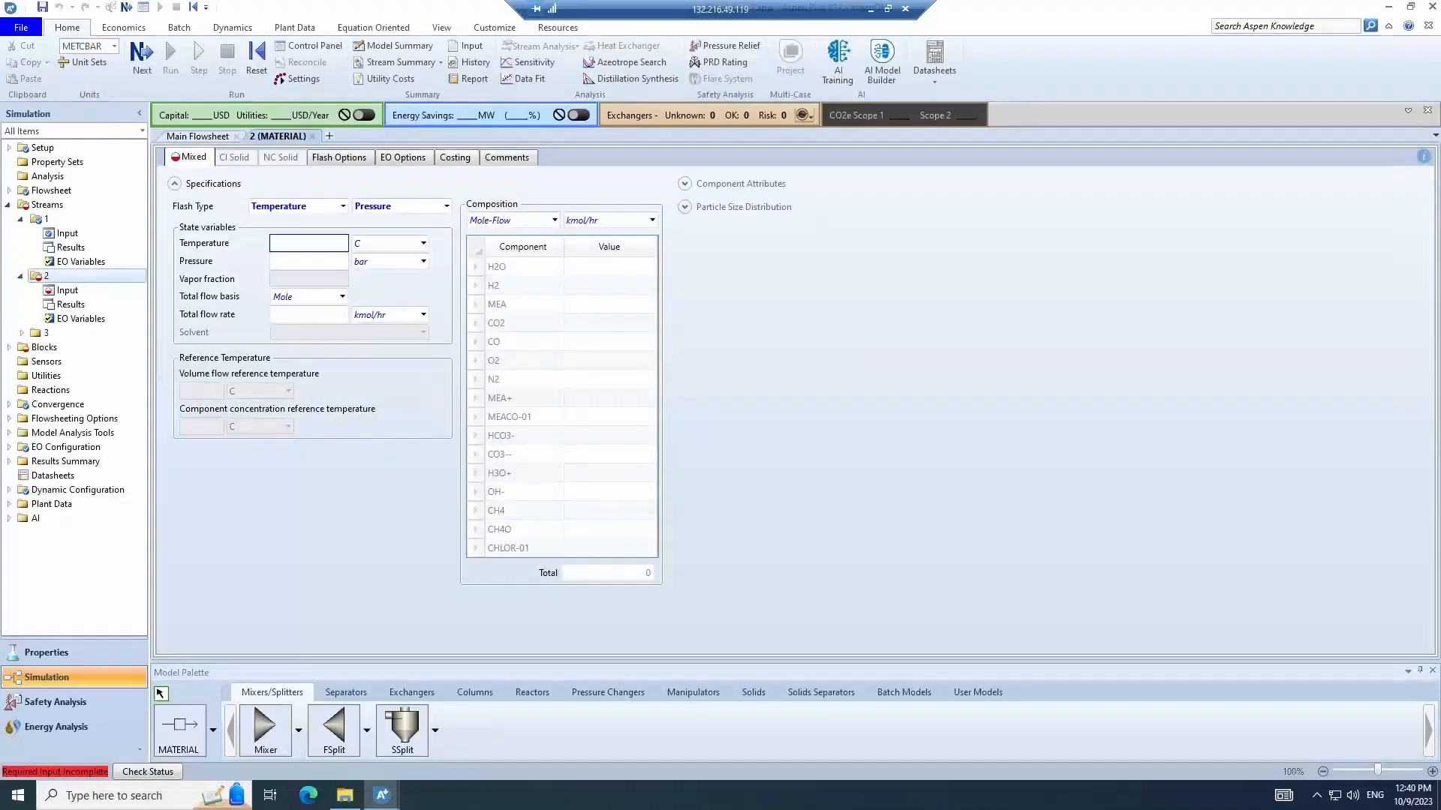
type("100")
key("Tab")
type("1")
key("Tab")
- Enter 0.5 for CO2 and 0.5 for O2 in stream 2's composition and switch the basis to Mole-Frac
left_click(613, 271)
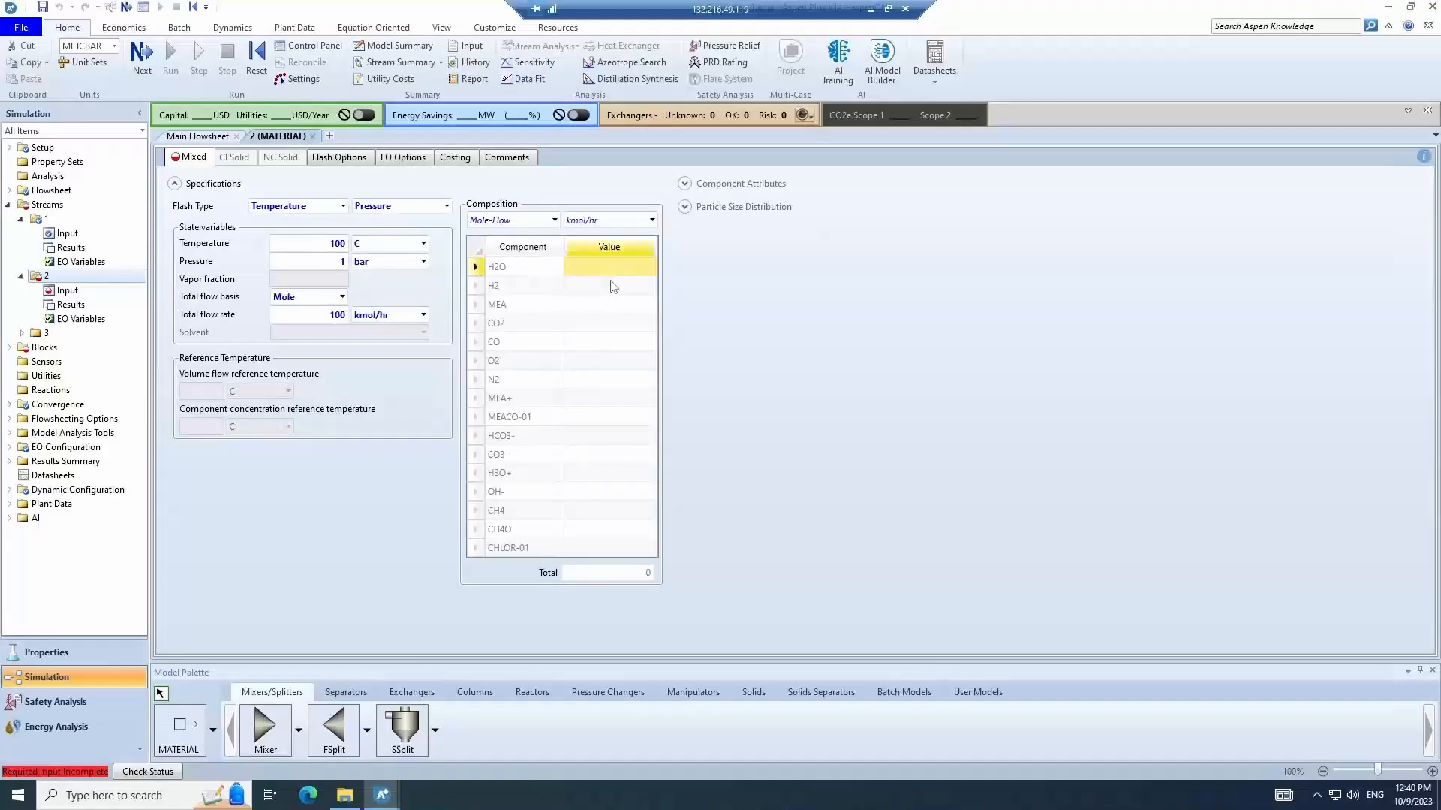
left_click(612, 324)
type("0.5")
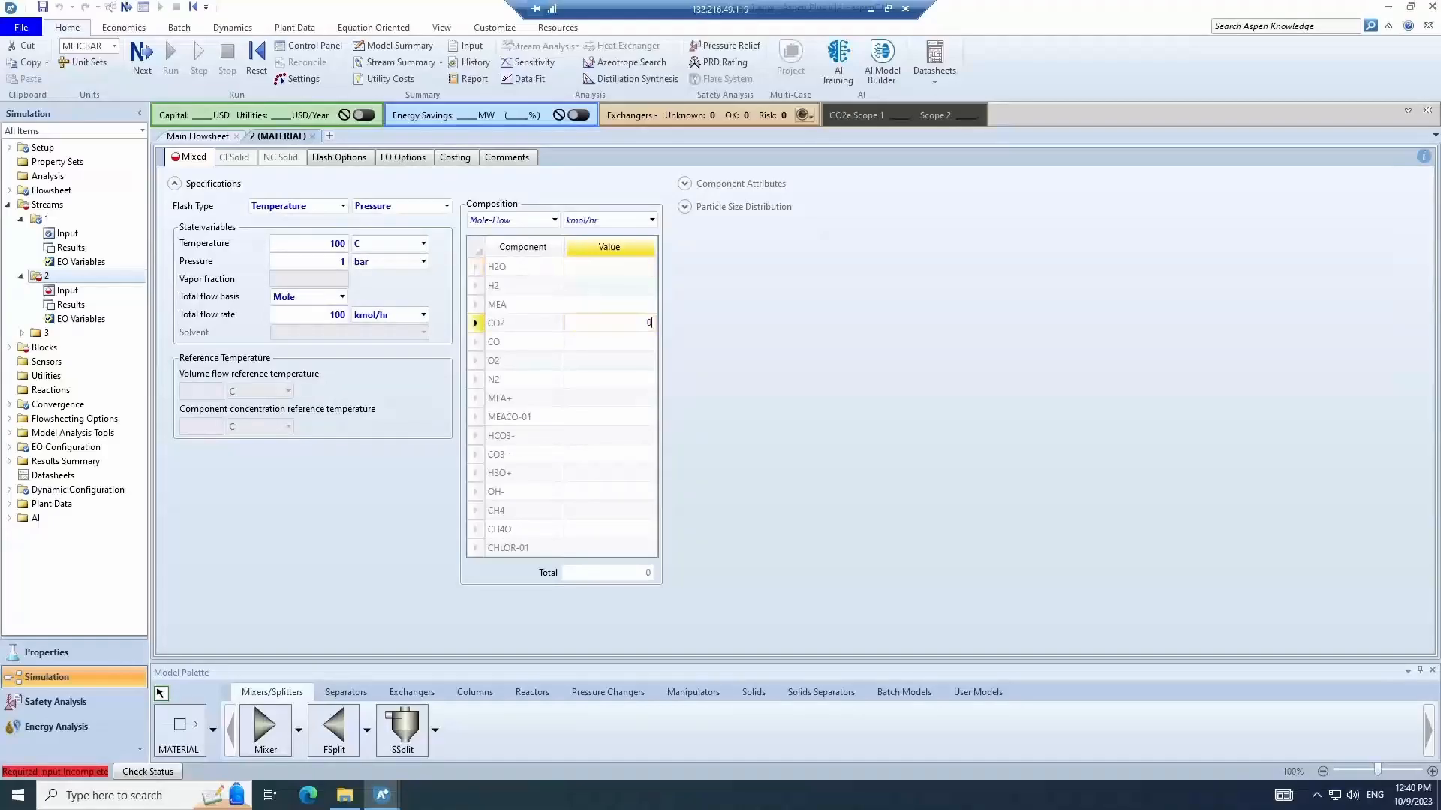
left_click(617, 361)
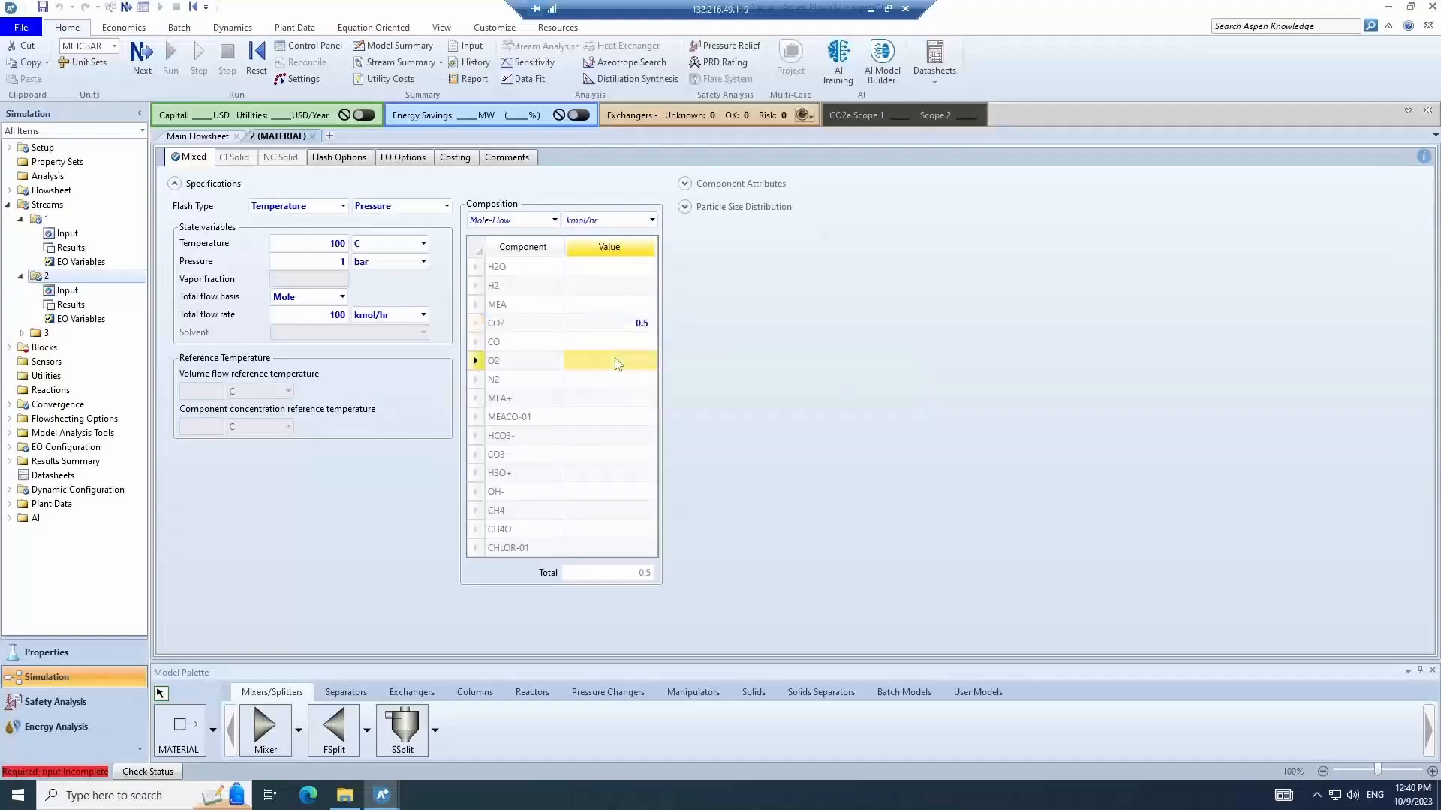
type("0.5")
left_click(781, 440)
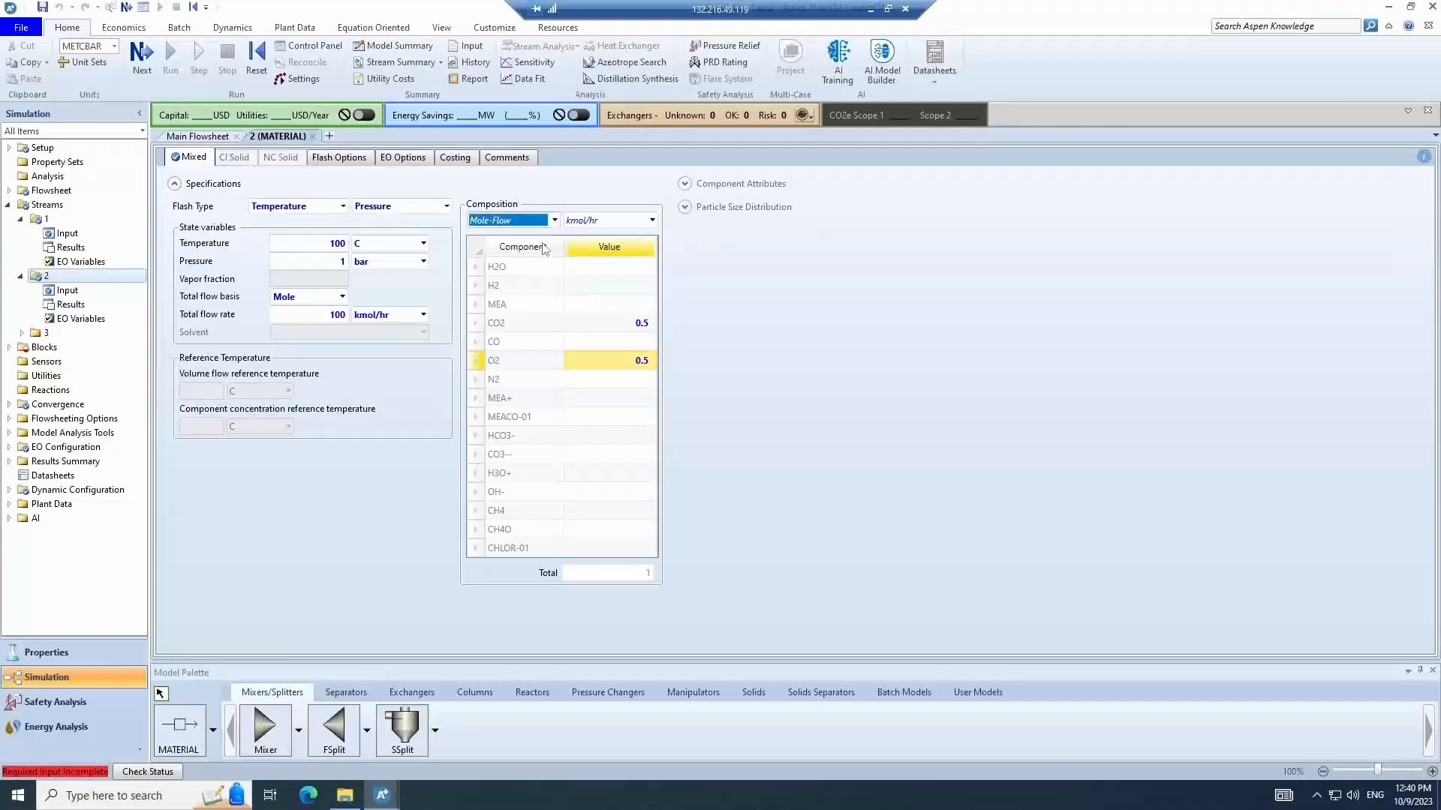
left_click(554, 220)
left_click(535, 298)
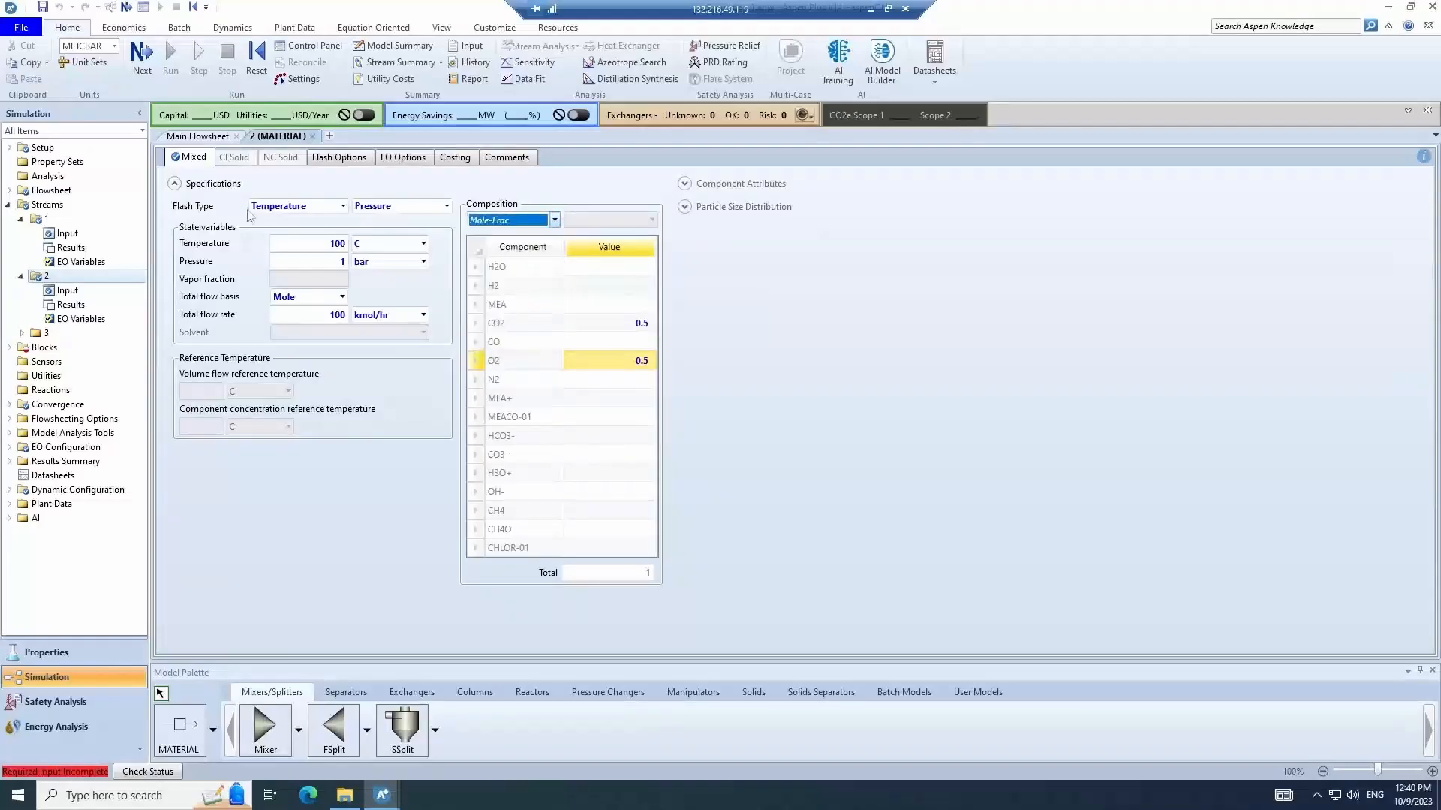
- Return to the main flowsheet and run the simulation
left_click(312, 136)
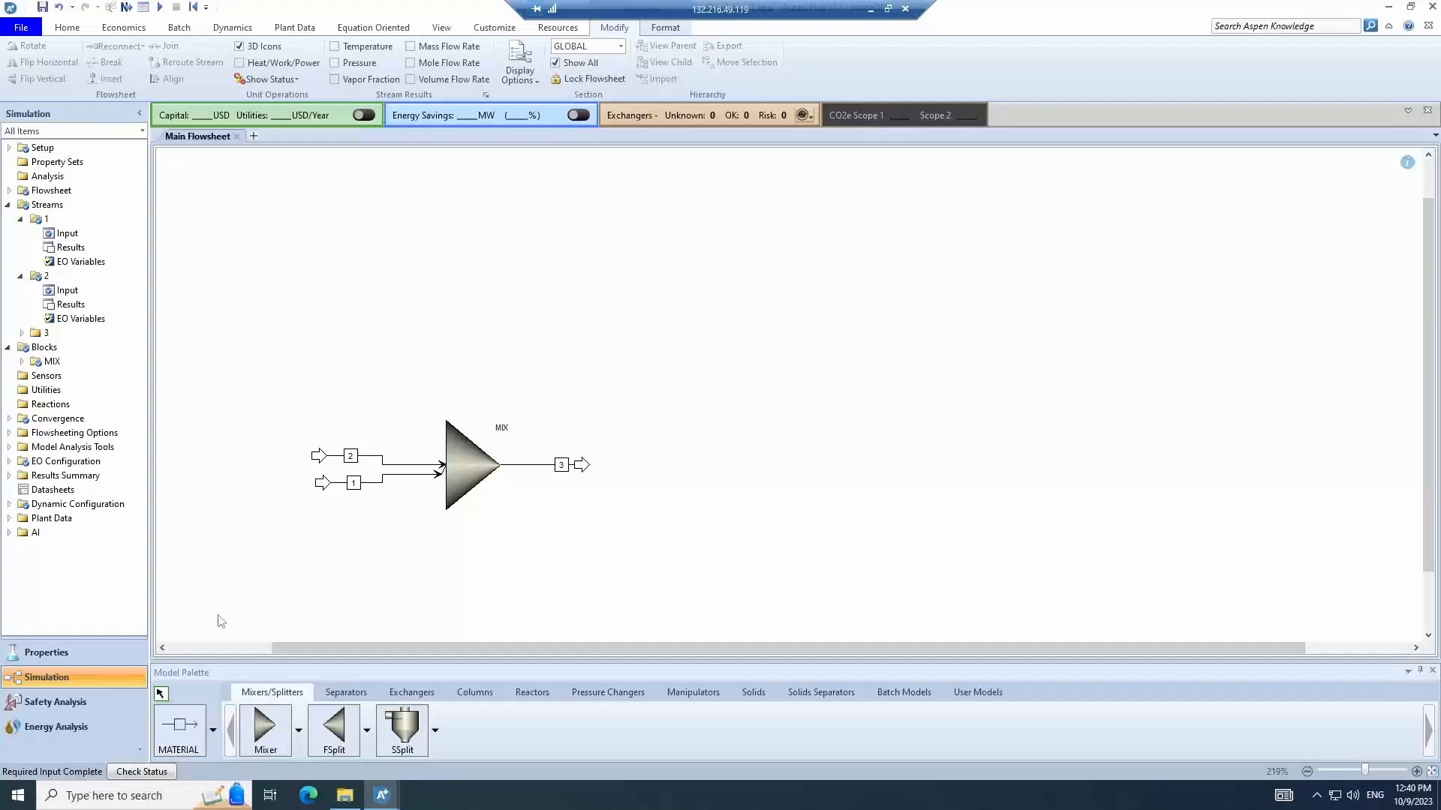
left_click(75, 28)
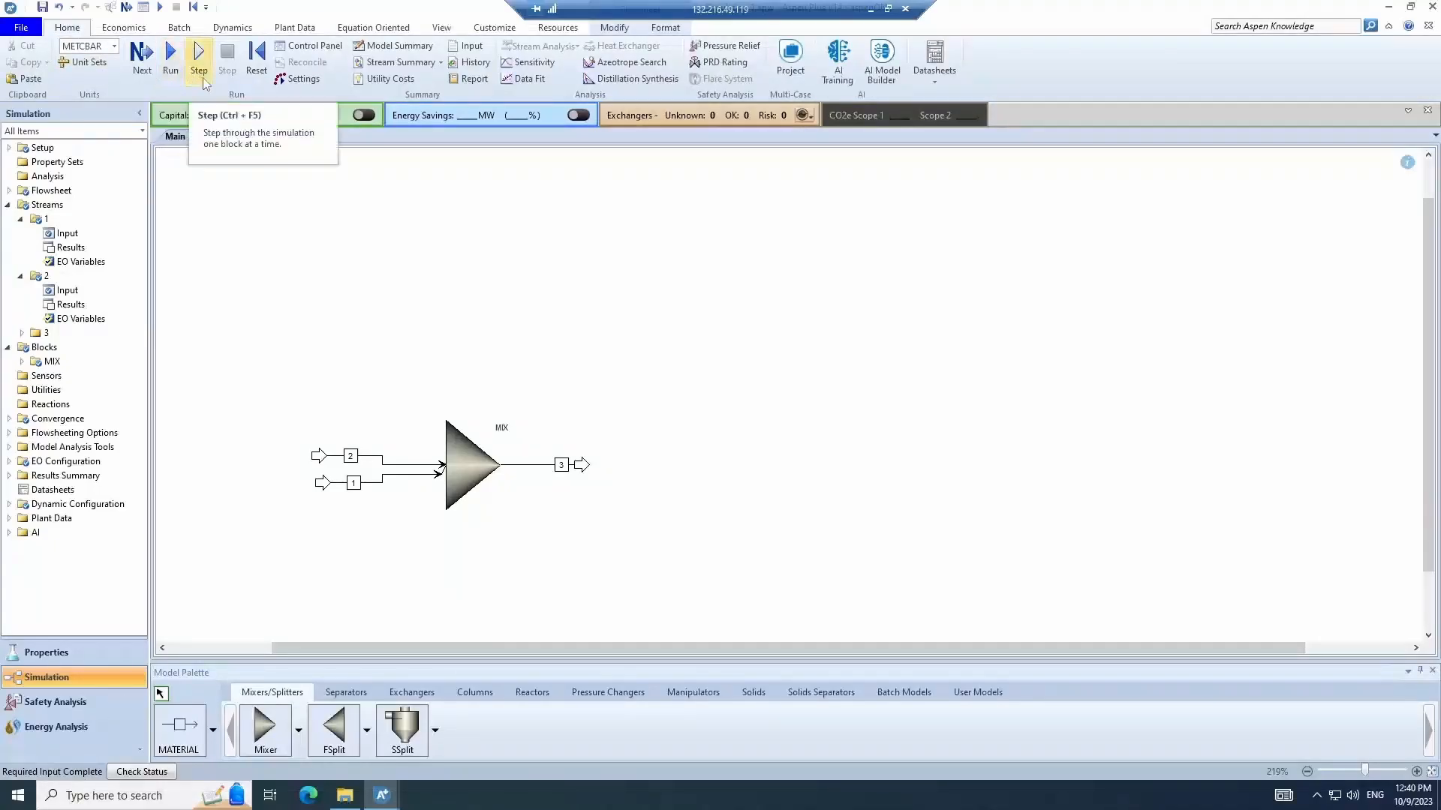
left_click(172, 59)
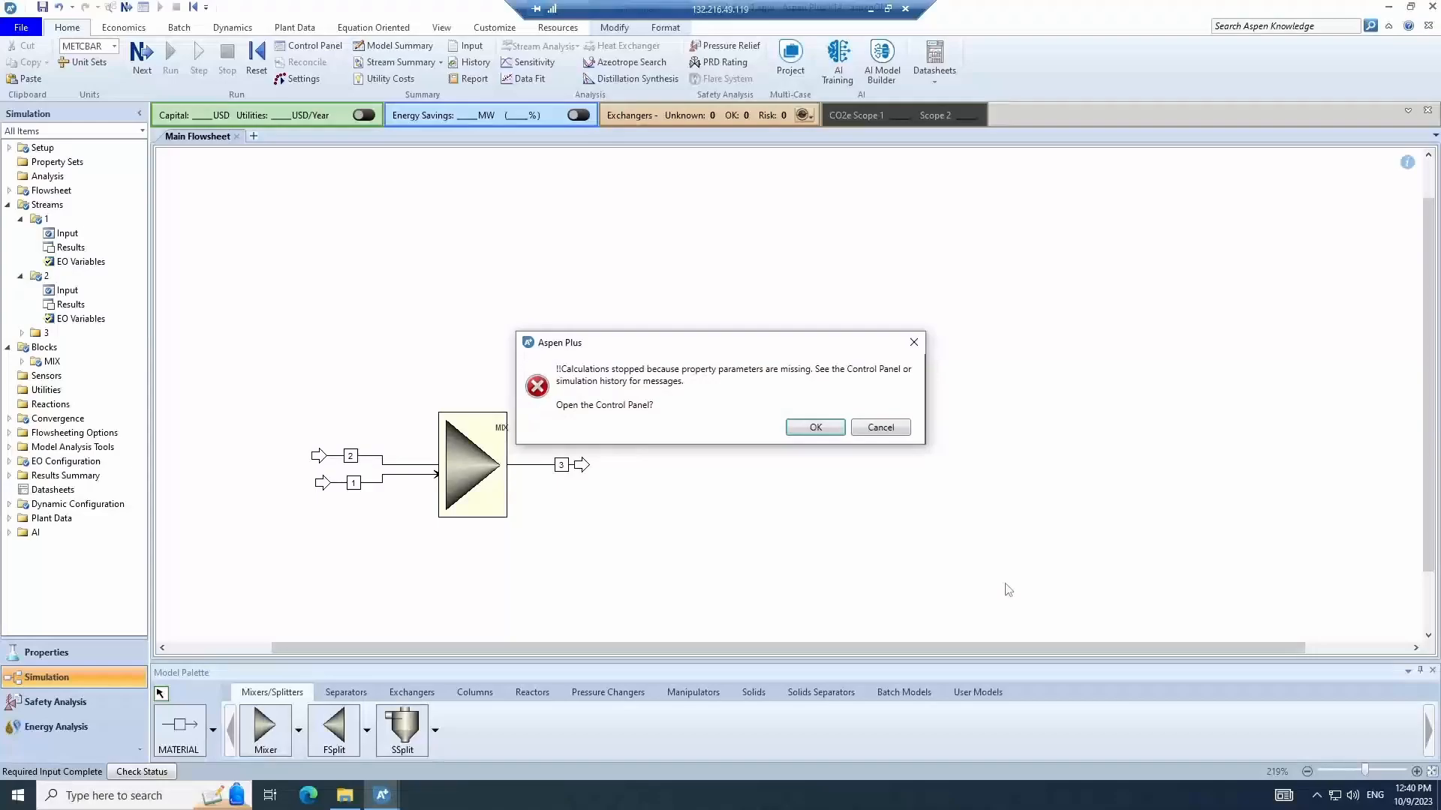
- Open the control panel to review the run messages, then go back to the main flowsheet
left_click(818, 427)
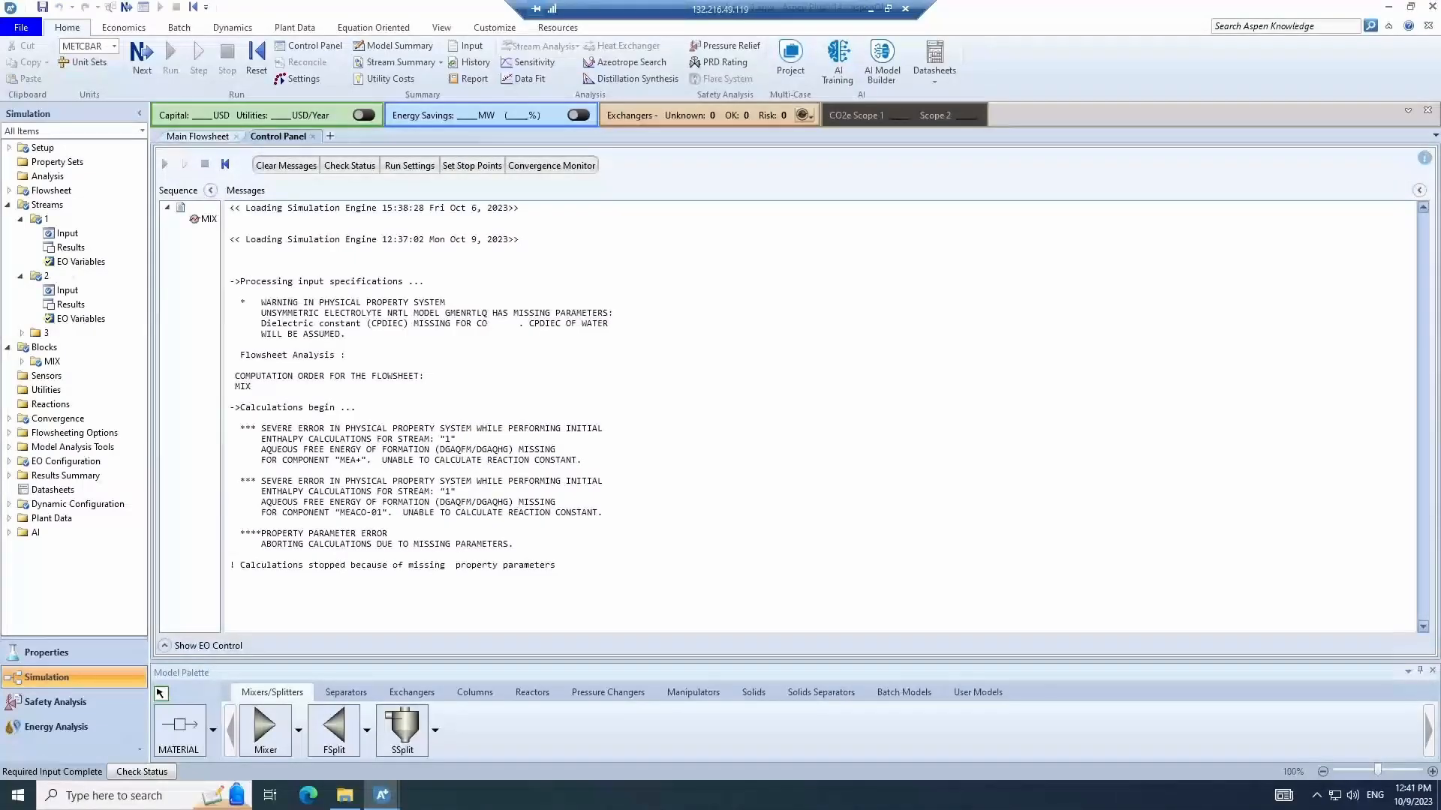
left_click(198, 138)
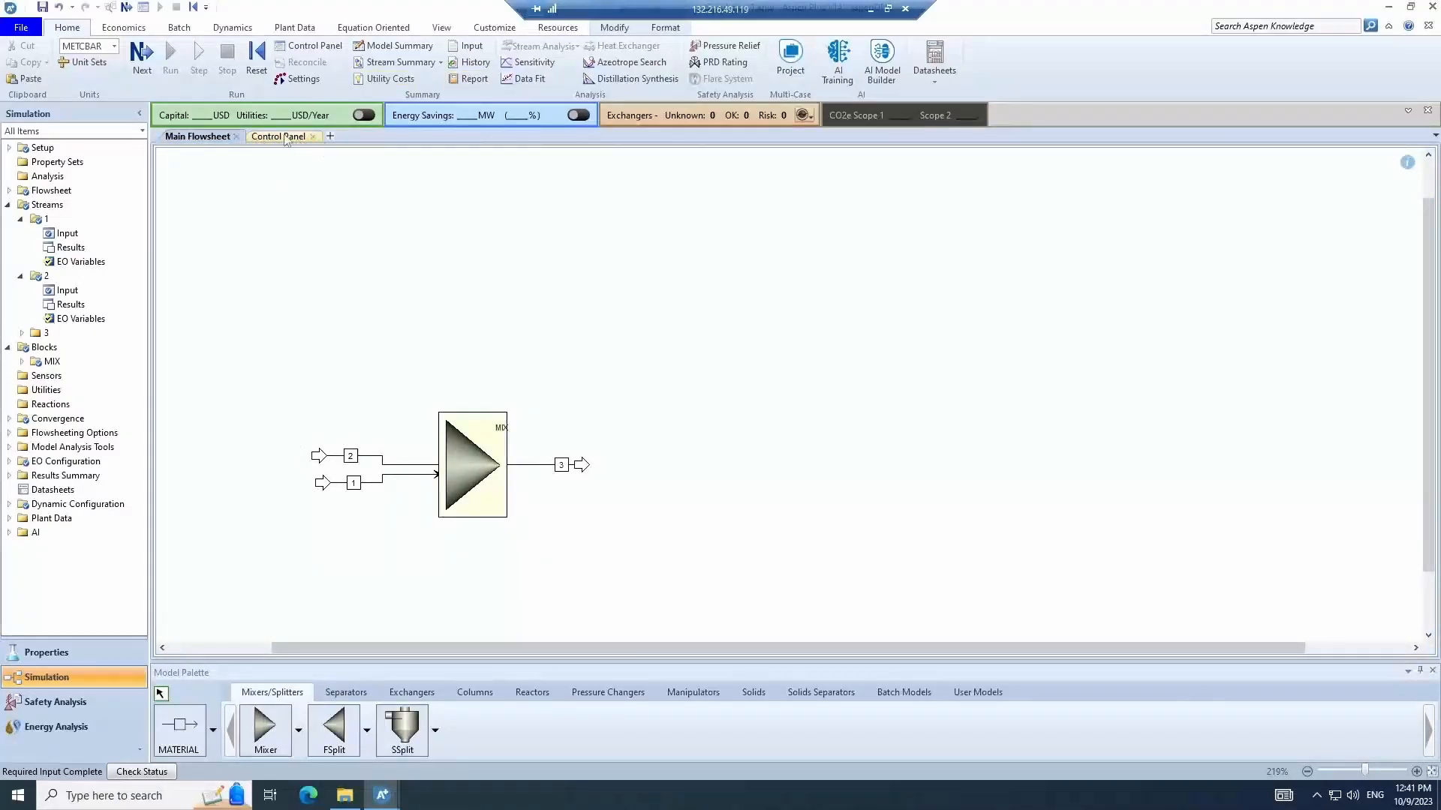
left_click(113, 12)
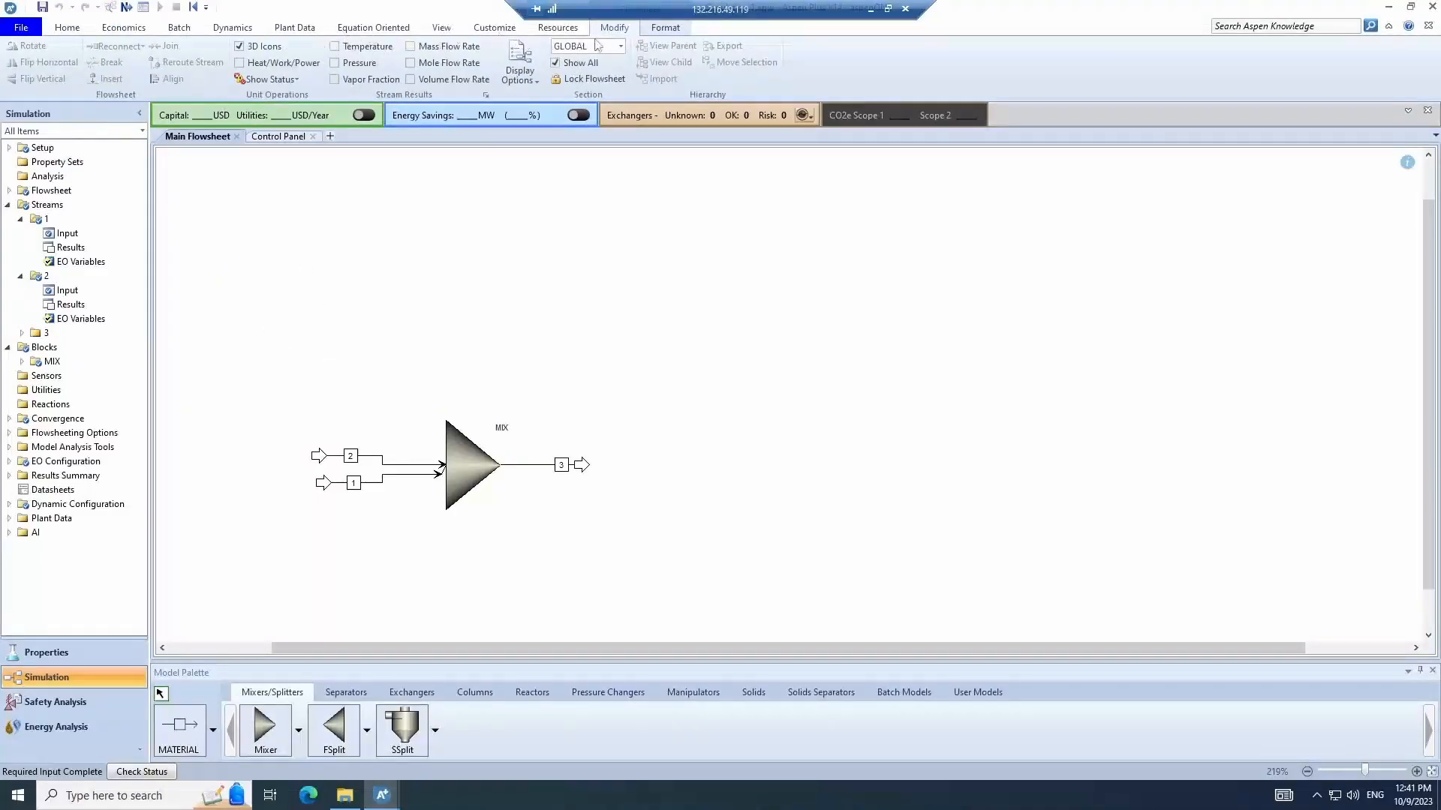
left_click(66, 27)
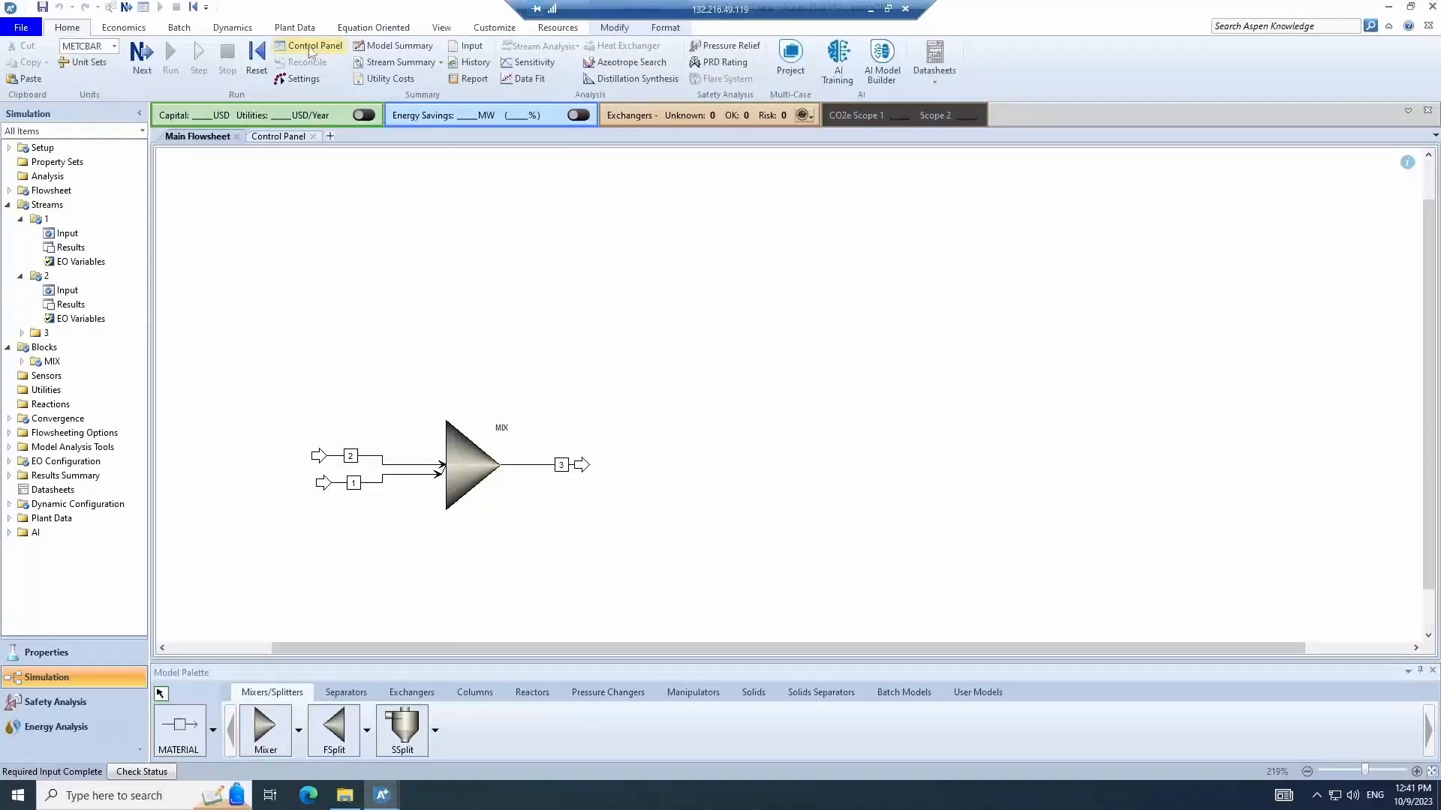
- Highlight the missing-parameter error in the control panel messages and return to the main flowsheet
left_click(310, 48)
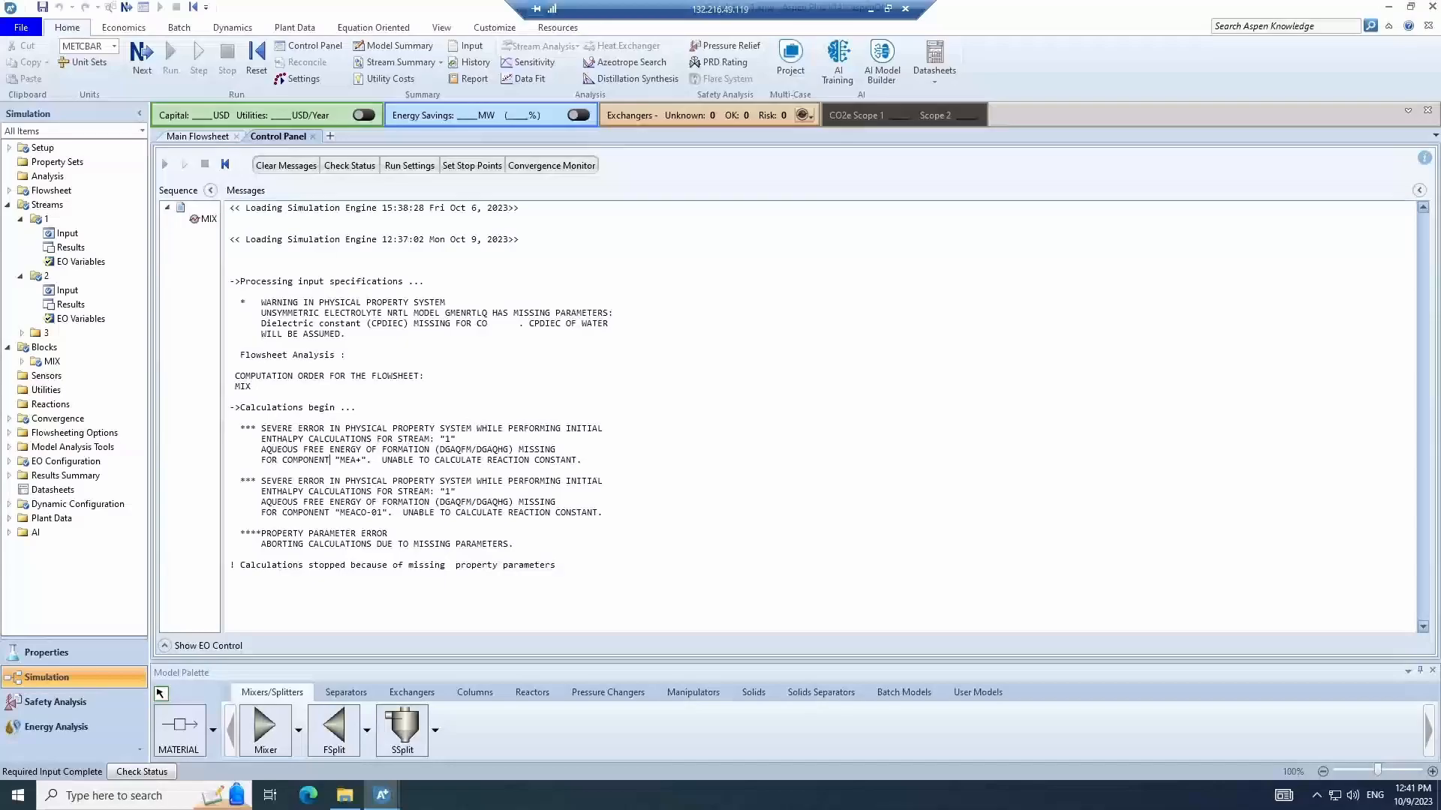
left_click_drag(329, 460, 576, 460)
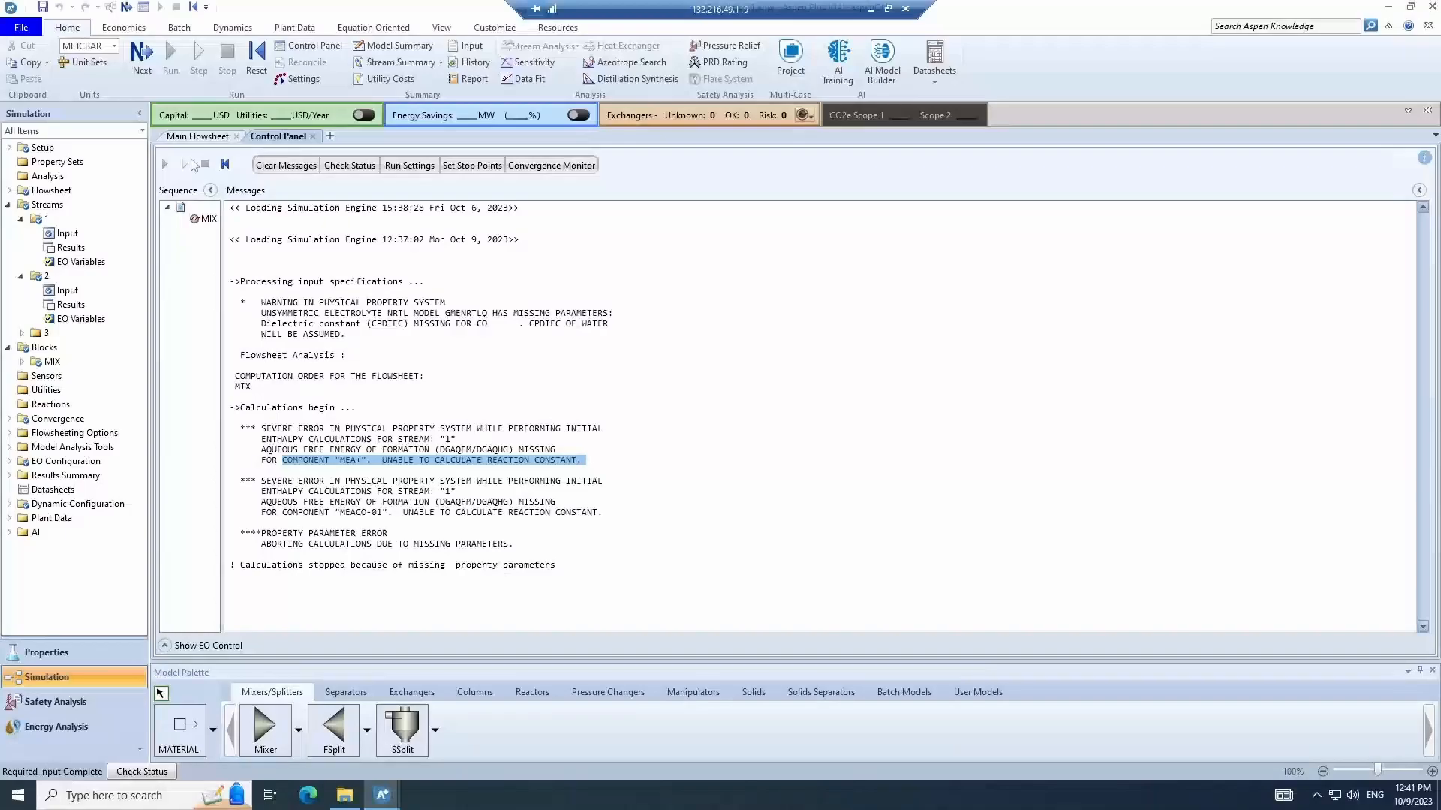
left_click(188, 138)
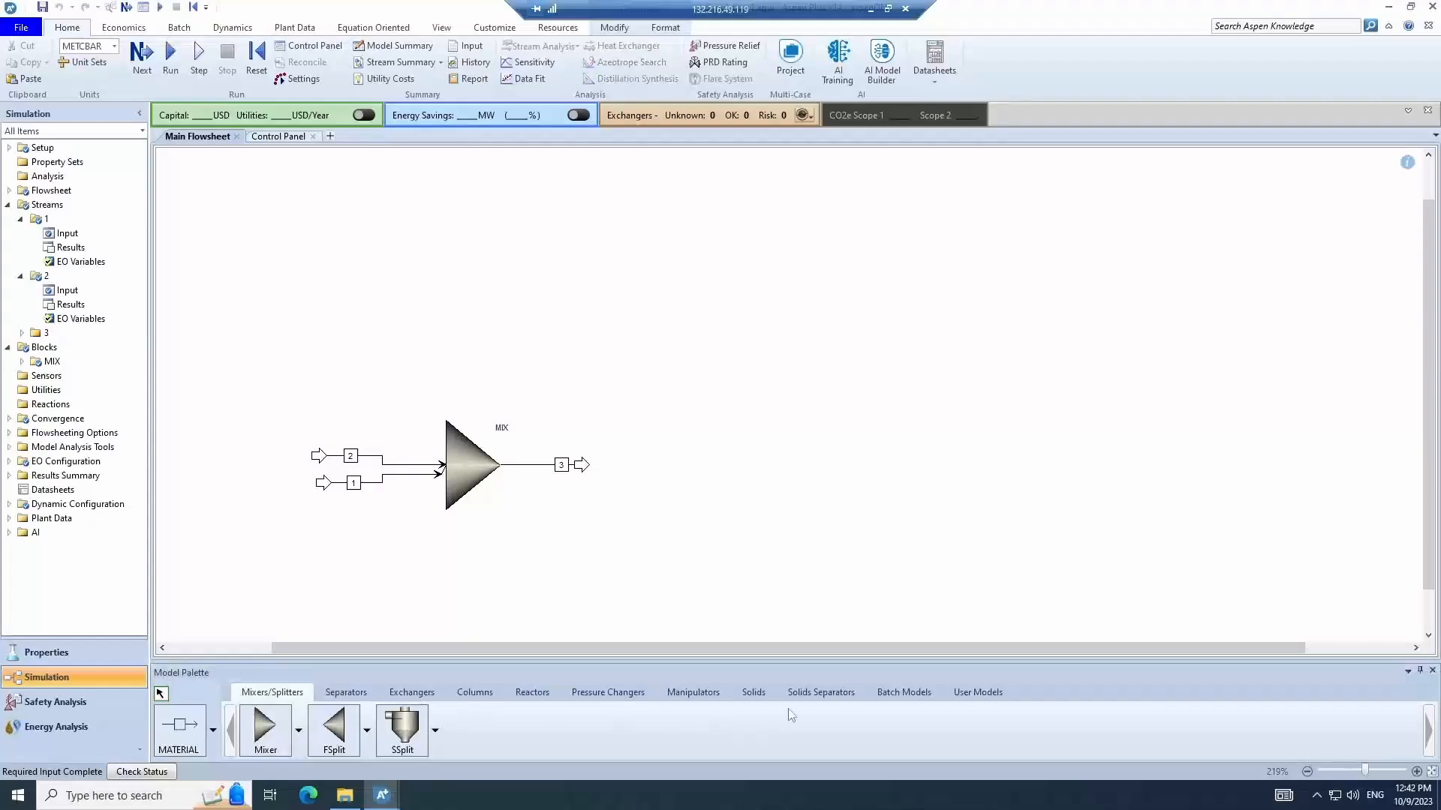
- Place a Hierarchy block named HIER on the main flowsheet
left_click(993, 694)
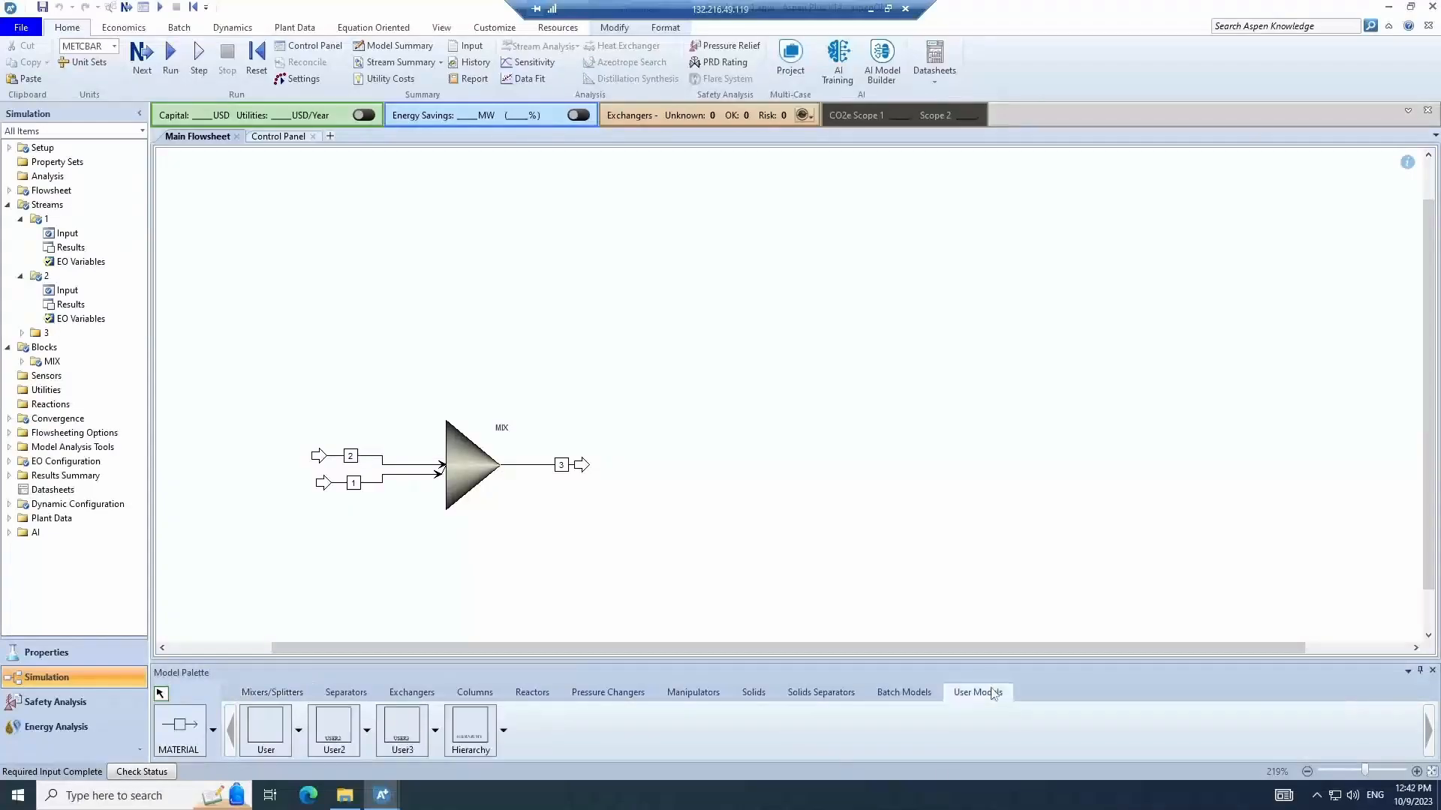
left_click(475, 731)
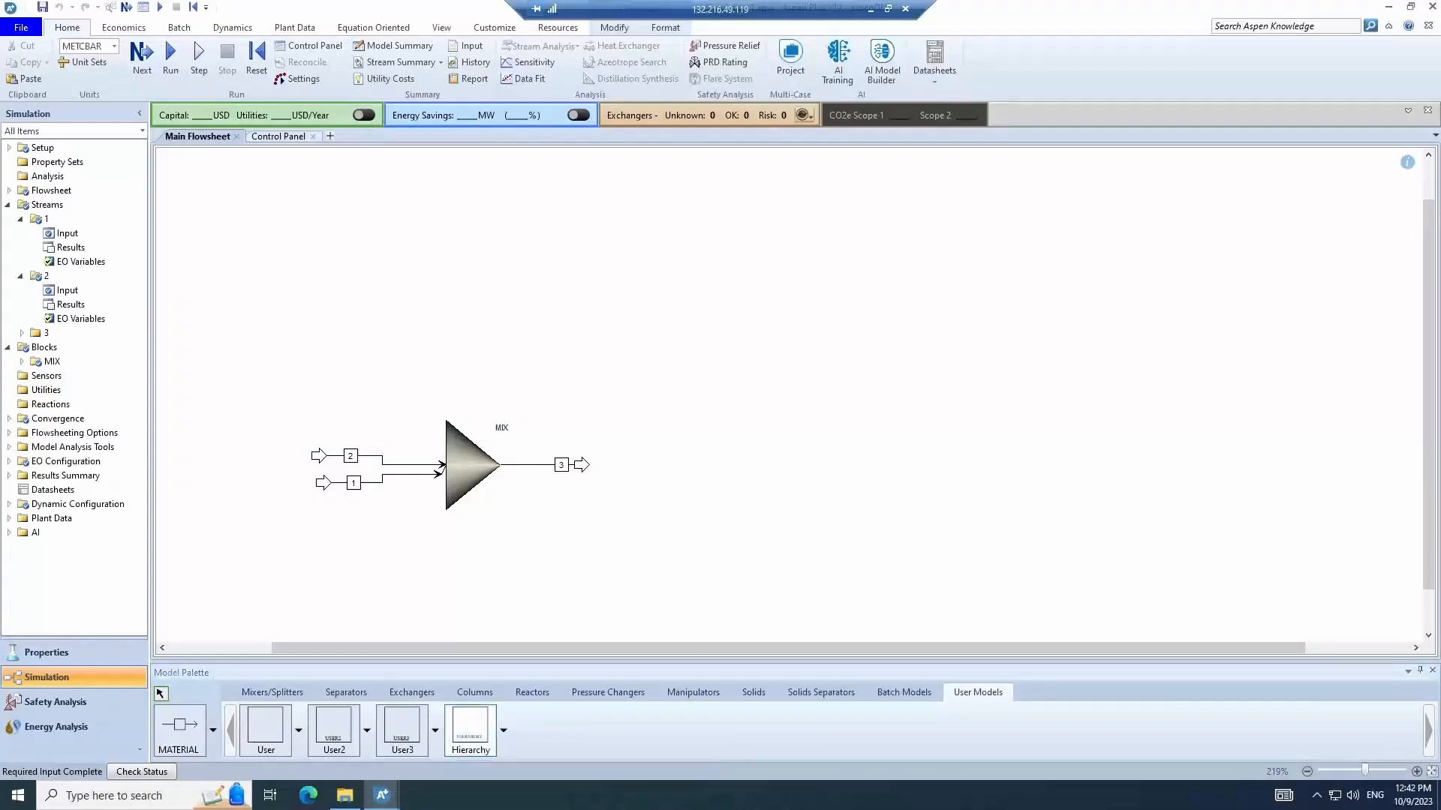
left_click(765, 460)
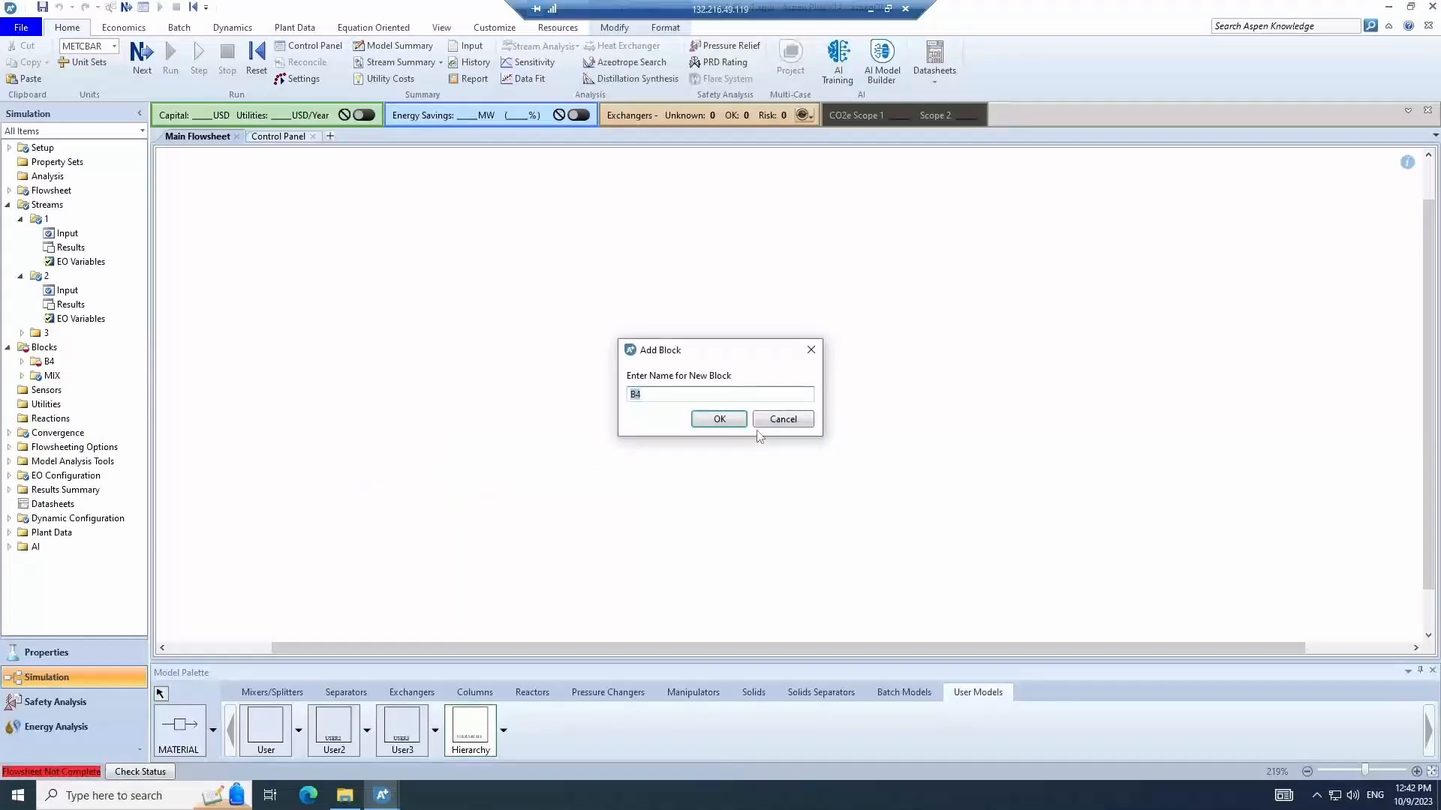
type("HIER")
key("Return")
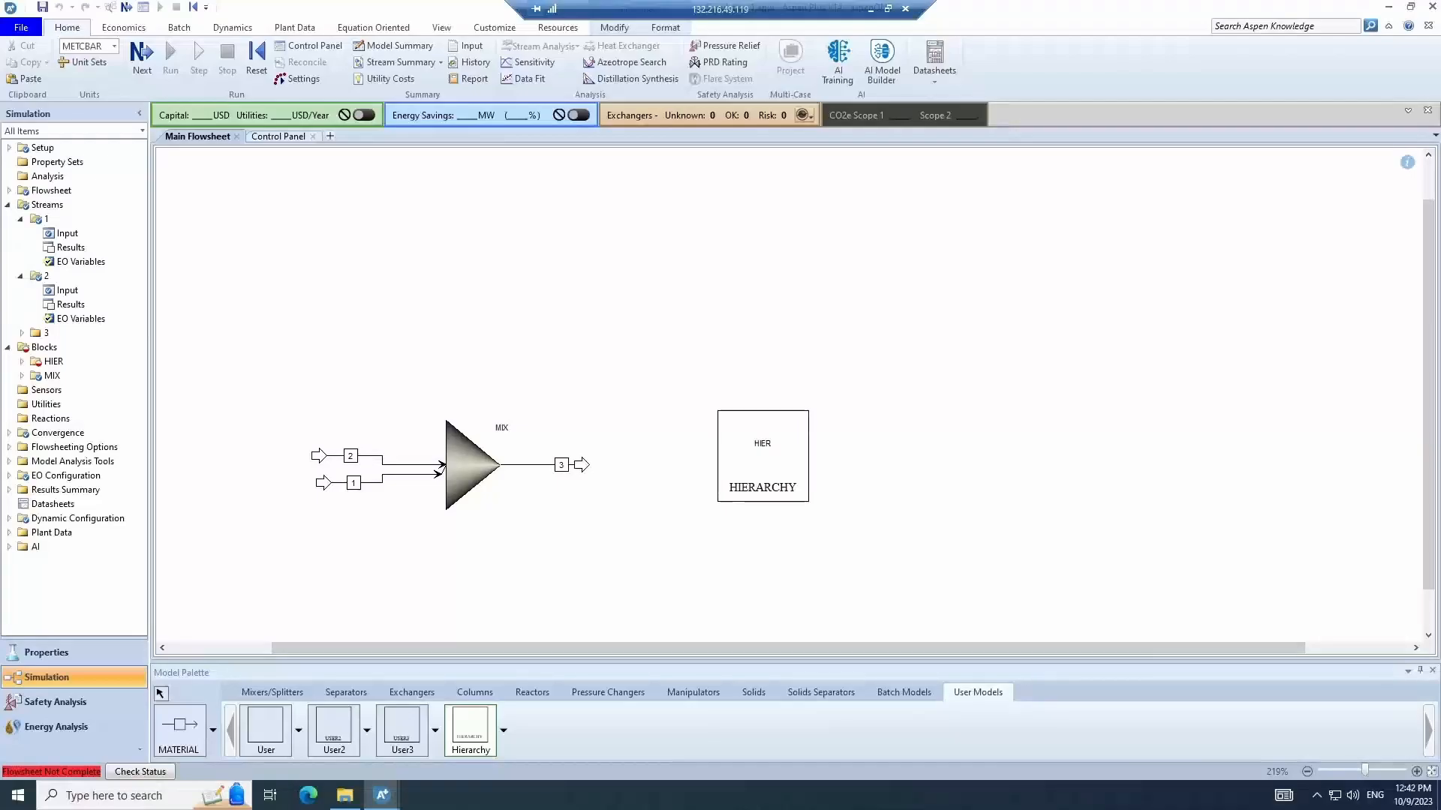
- Select the mixer with its feed and product streams and copy them
left_click(162, 694)
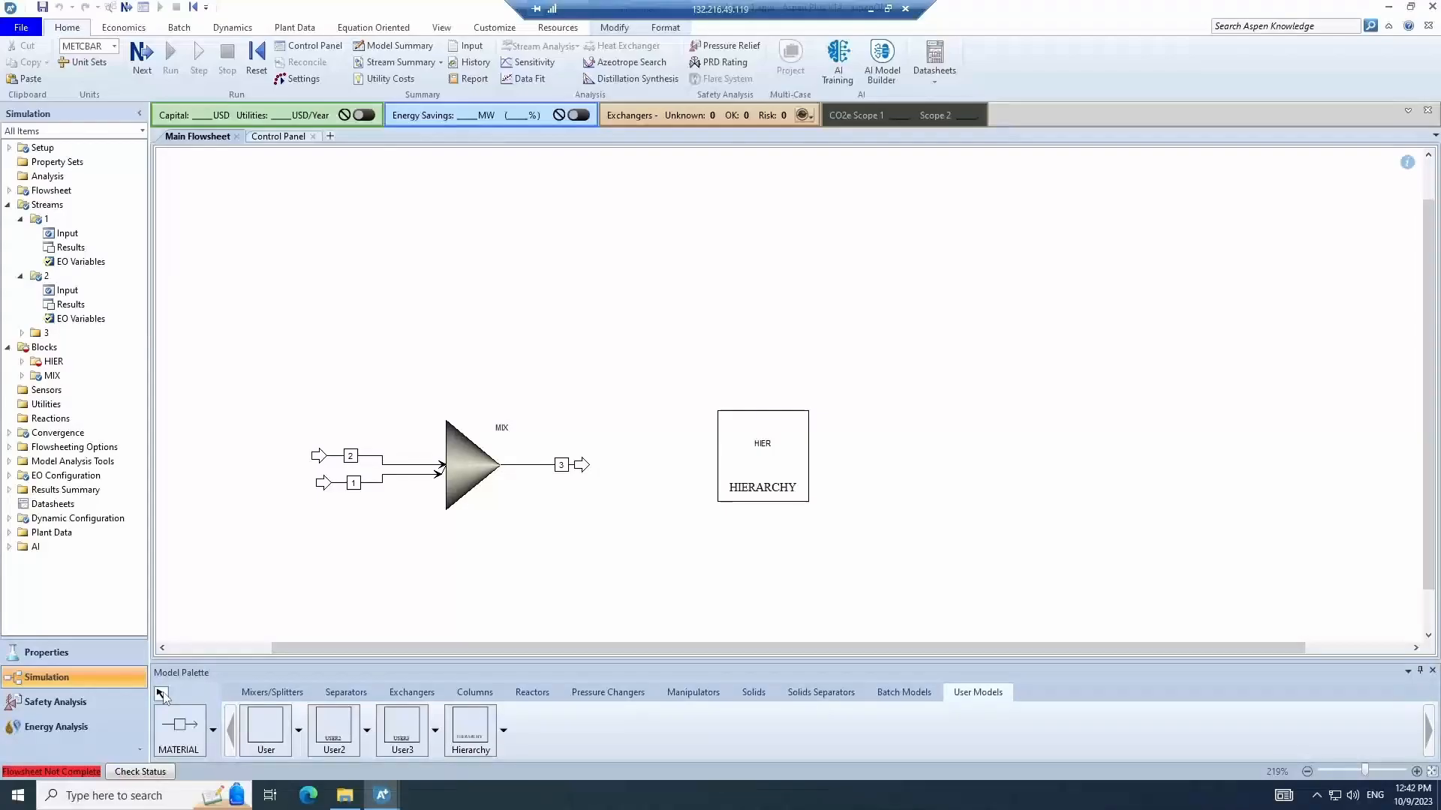
left_click_drag(303, 379, 643, 552)
right_click(584, 489)
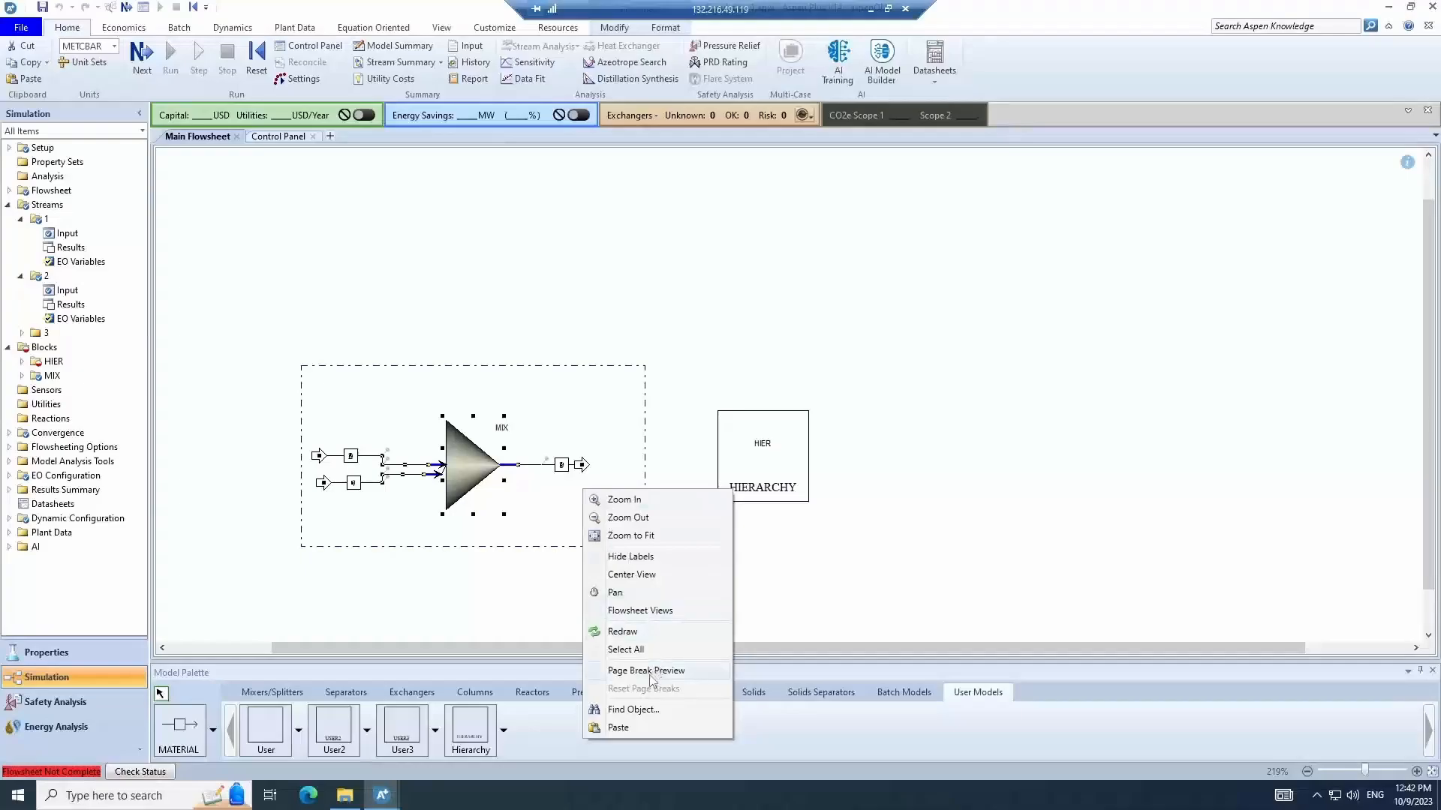
right_click(455, 458)
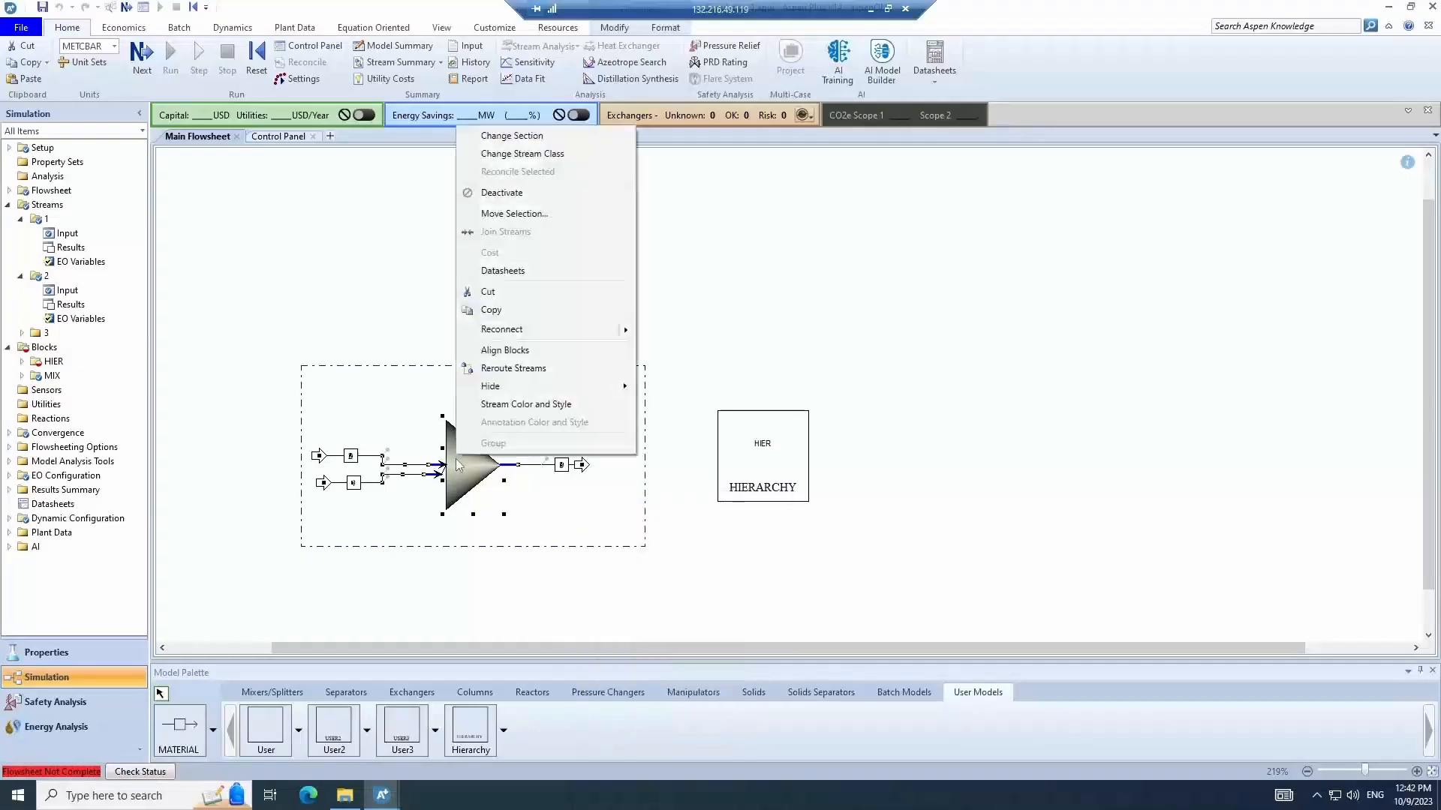
left_click(509, 316)
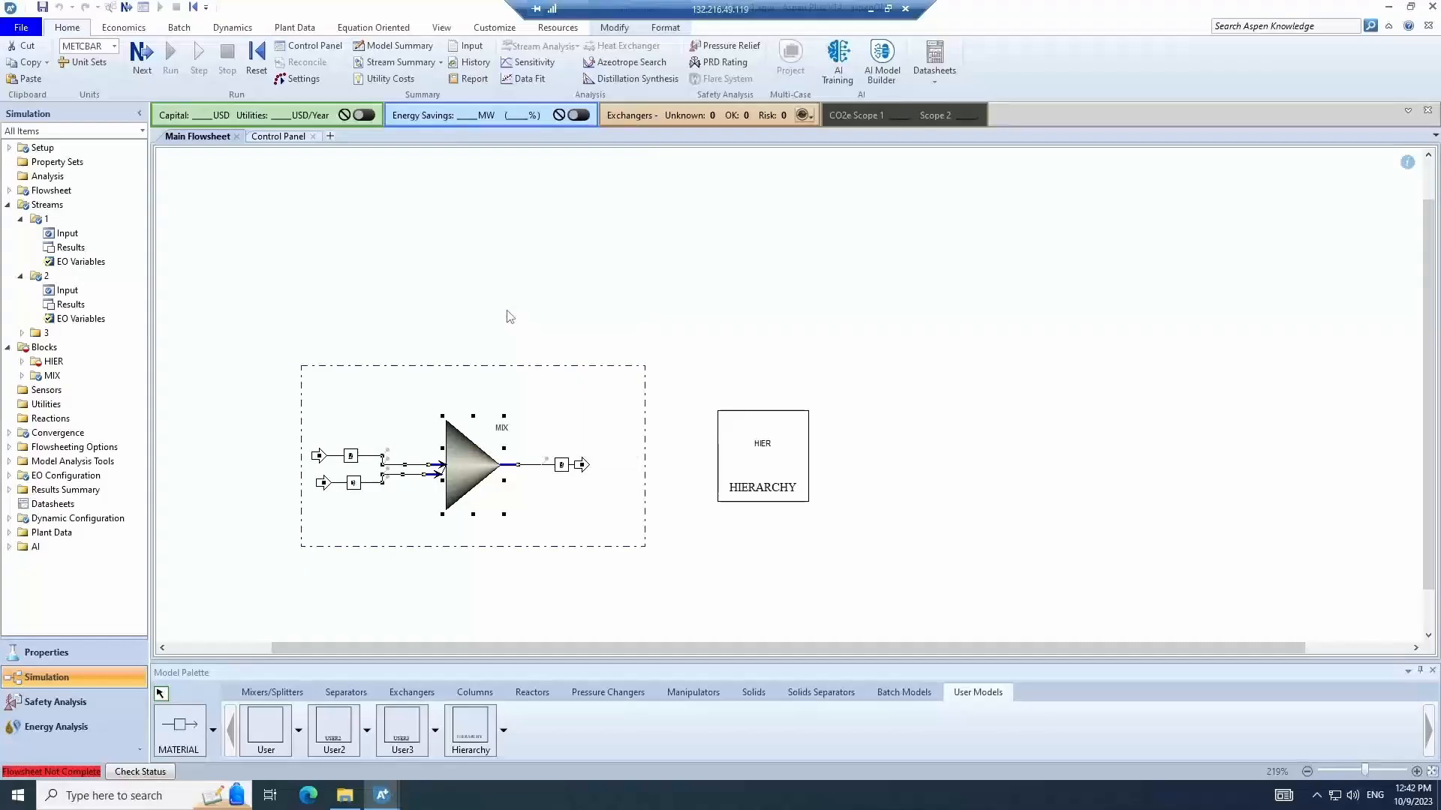
- Open the HIER hierarchy flowsheet, paste the copied mixer and streams, and move them up
double_click(723, 470)
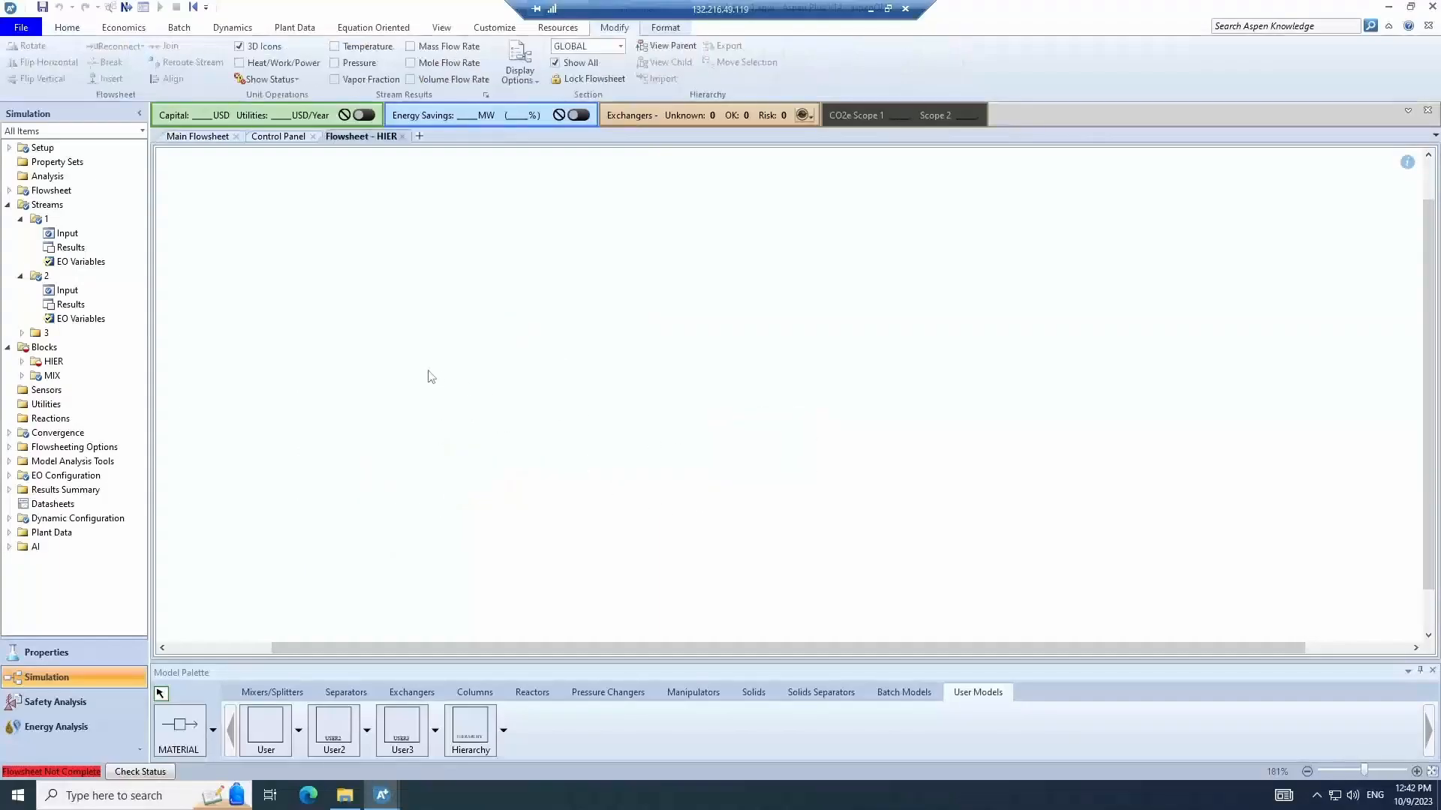
right_click(414, 326)
left_click(474, 574)
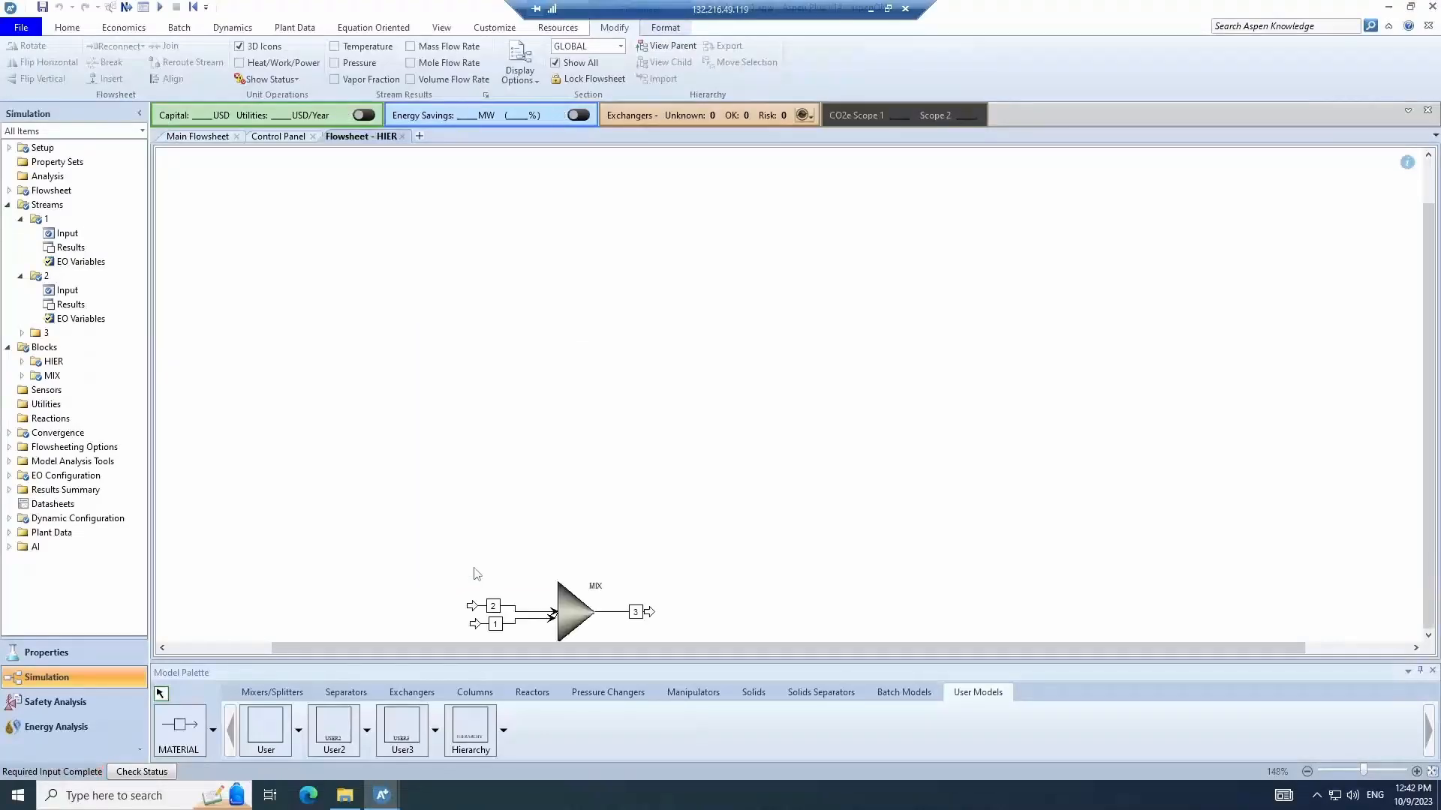
left_click_drag(398, 515, 777, 650)
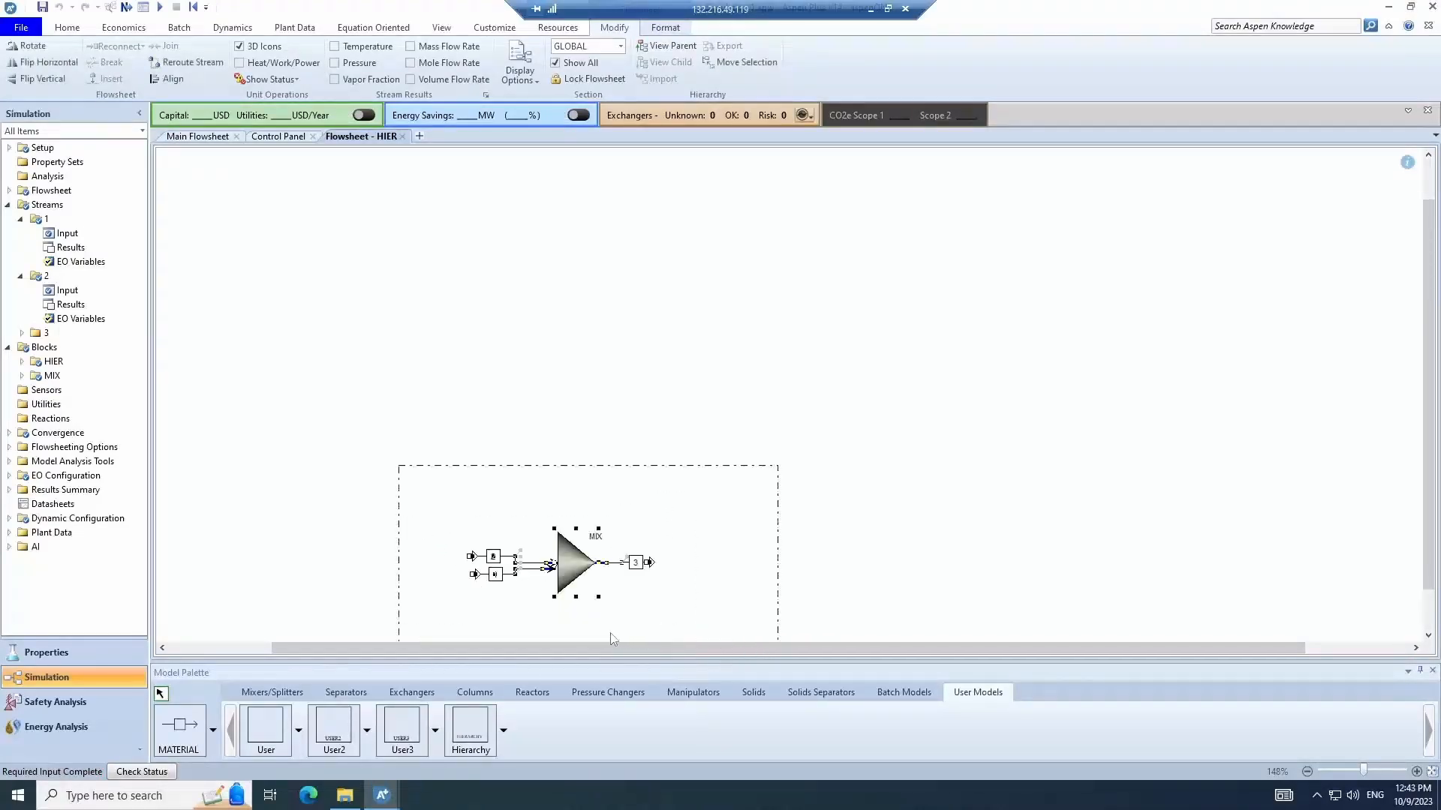
left_click_drag(573, 568, 450, 286)
left_click(666, 395)
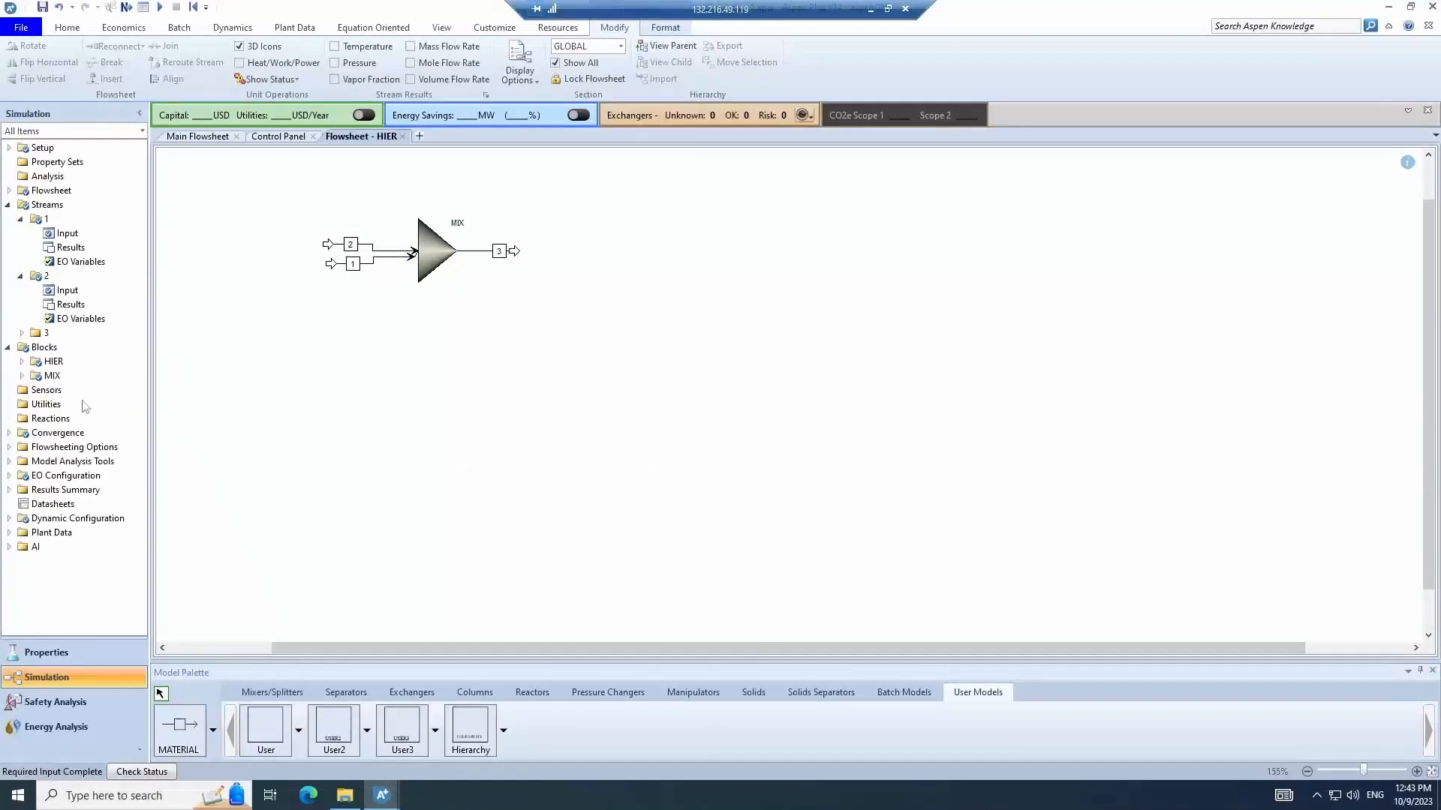
- Set the HIER hierarchy's base property method to PENG-ROB
left_click(21, 361)
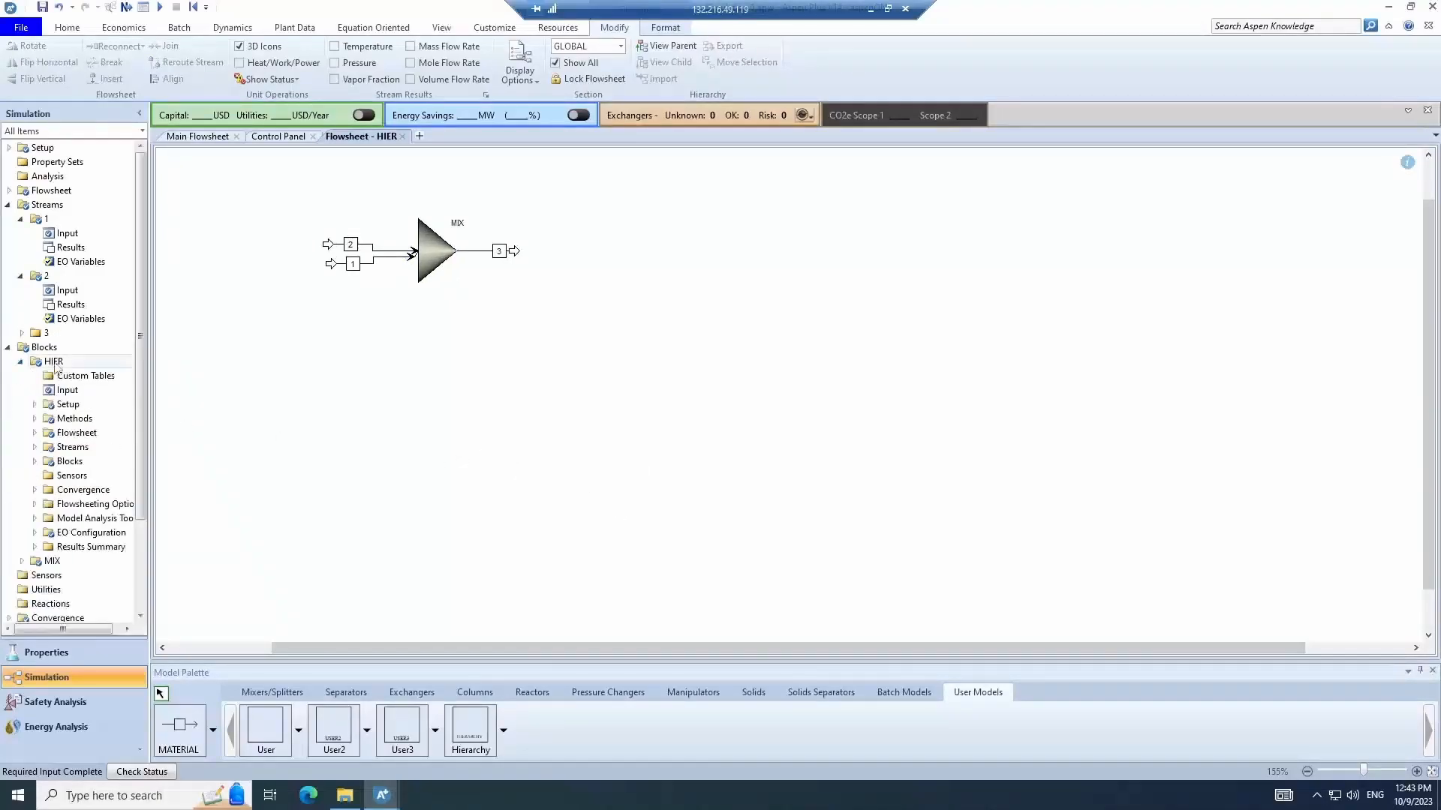
left_click(33, 418)
double_click(73, 418)
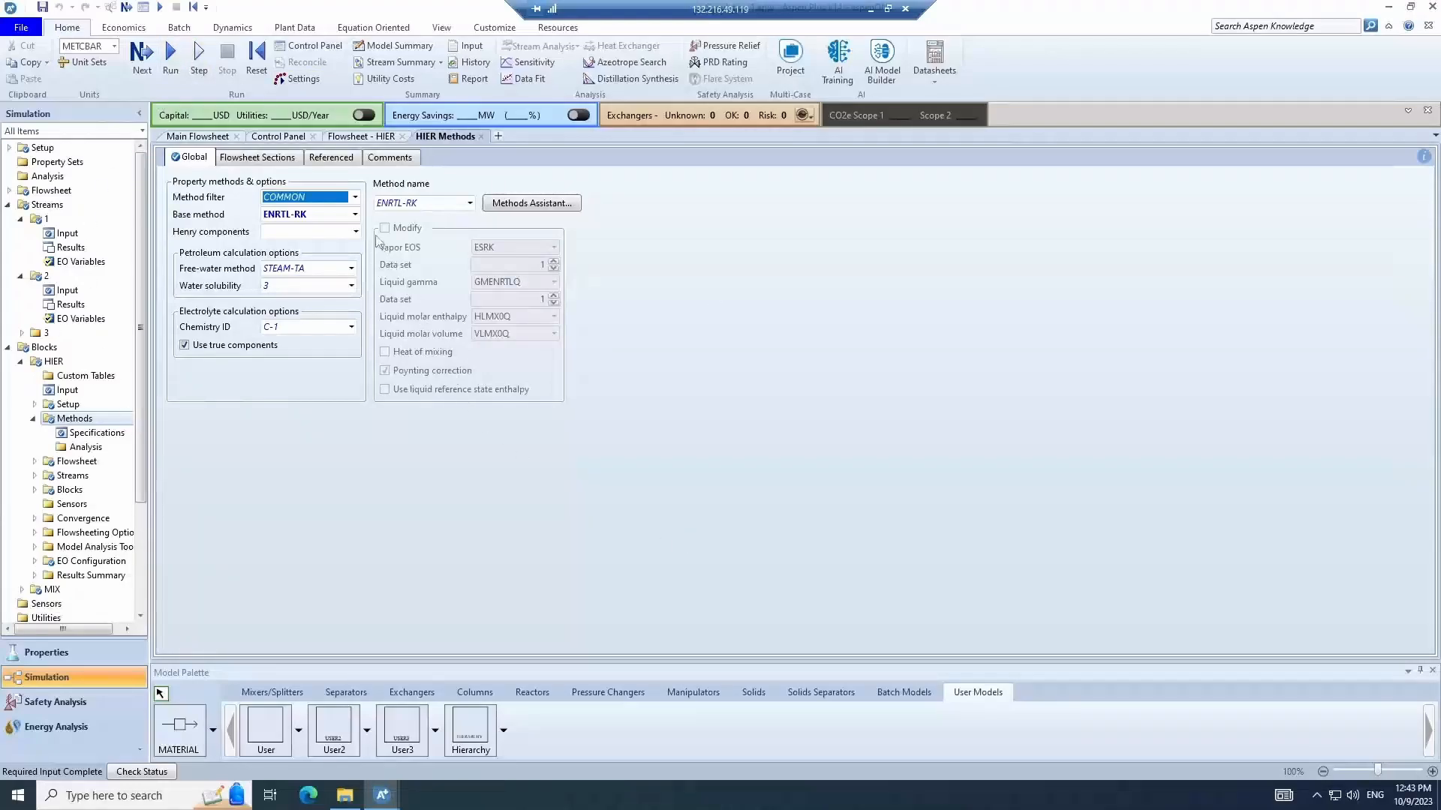
left_click(356, 216)
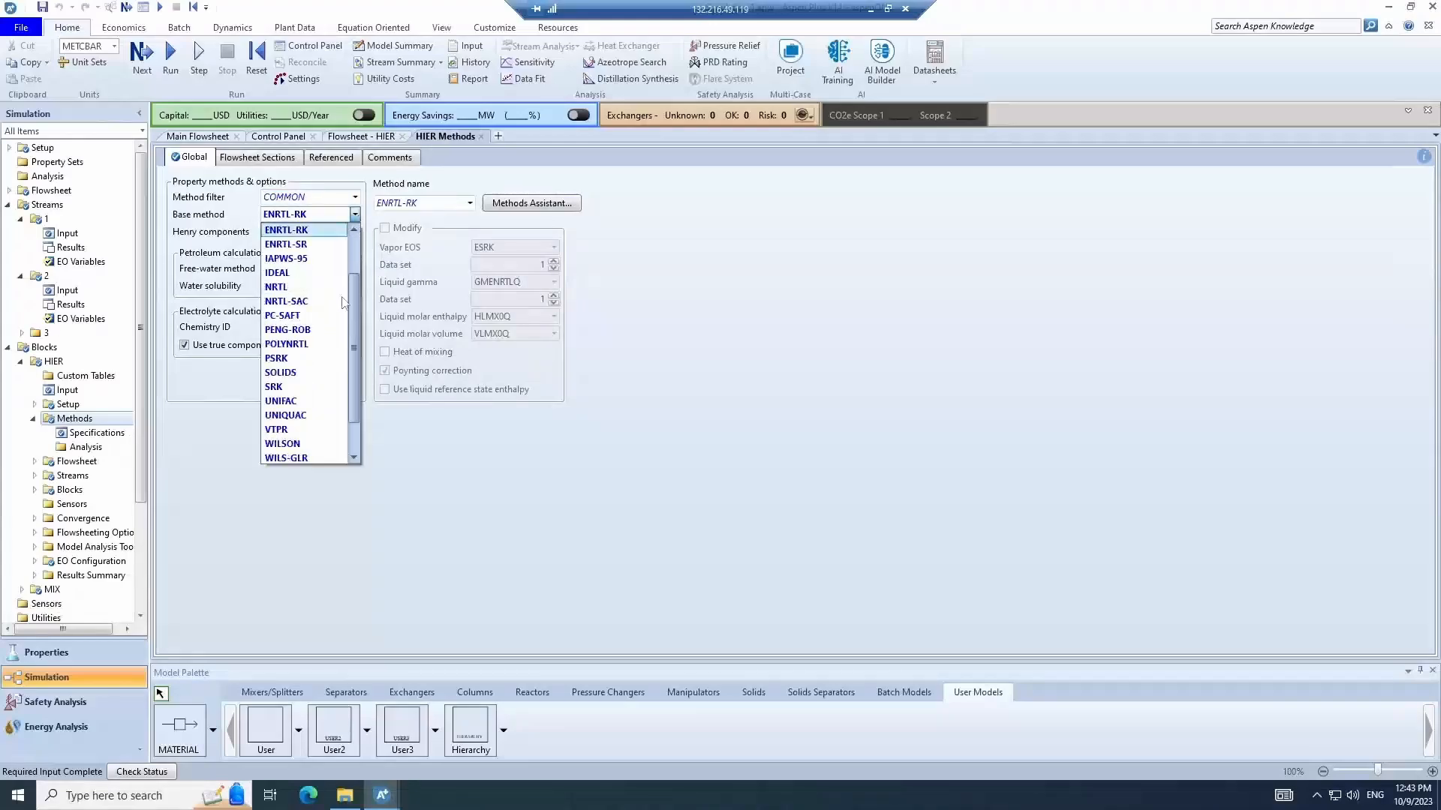
left_click(328, 334)
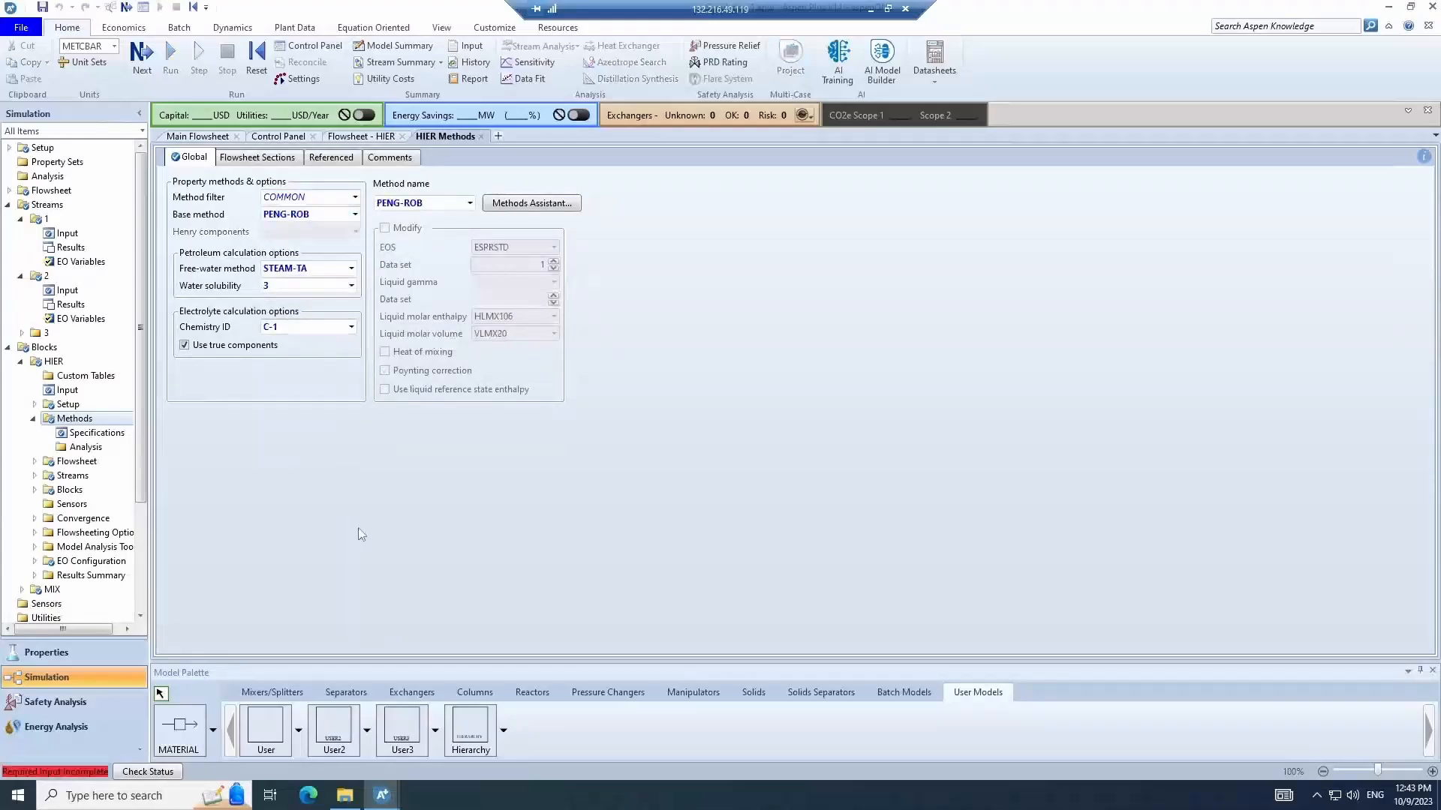
- Browse the Properties method parameters and binary interaction list, then return to the Simulation environment
left_click(8, 348)
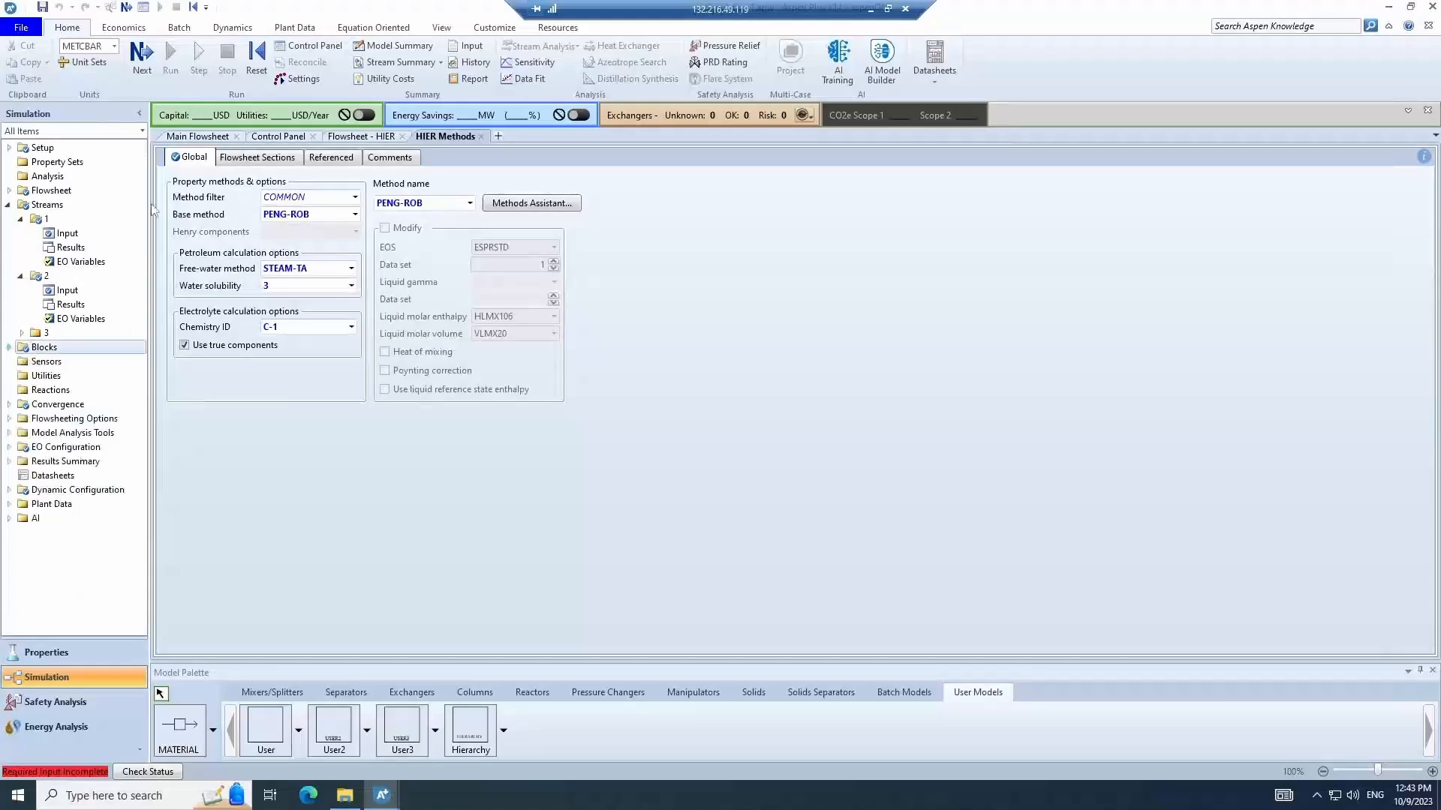
left_click(8, 205)
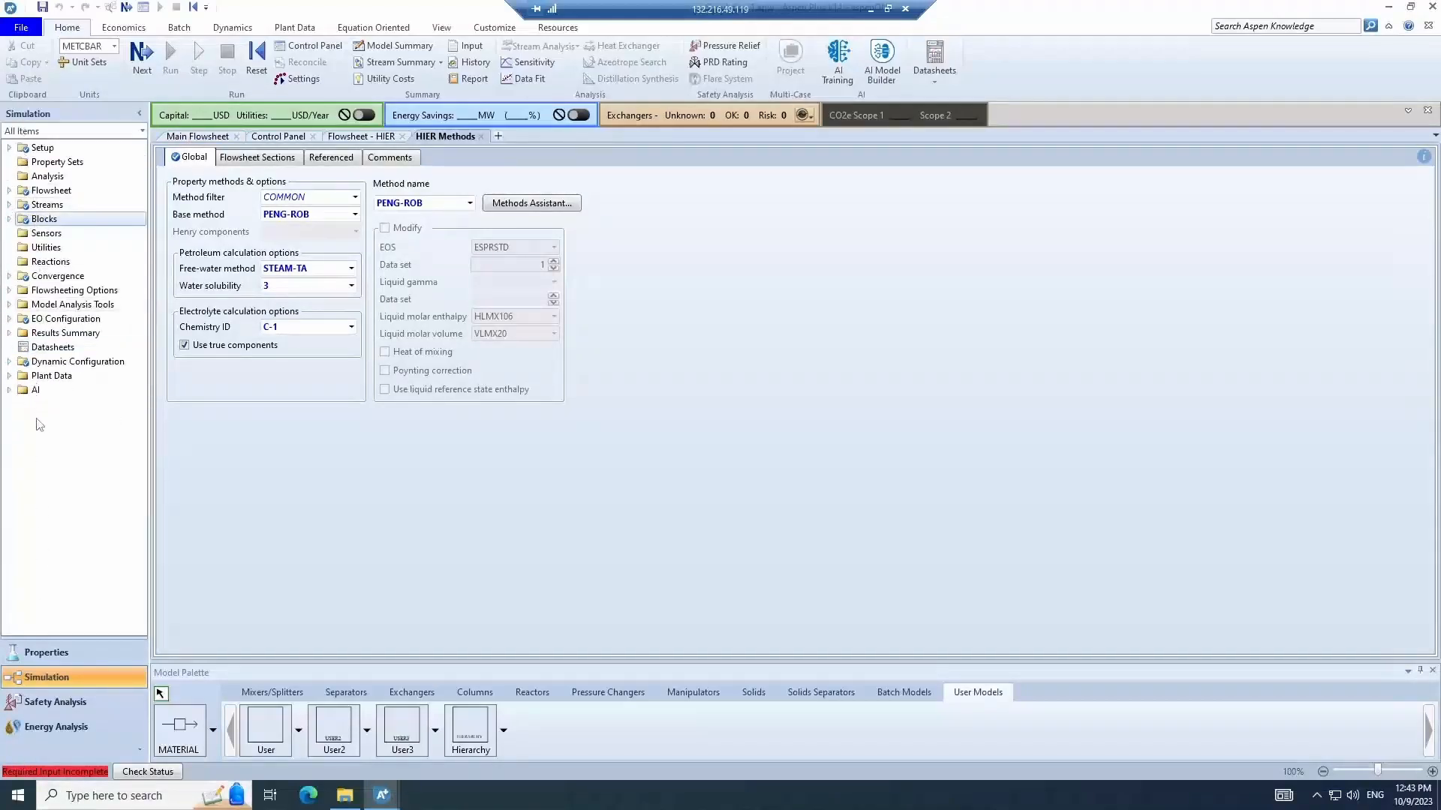
left_click(72, 655)
left_click(9, 176)
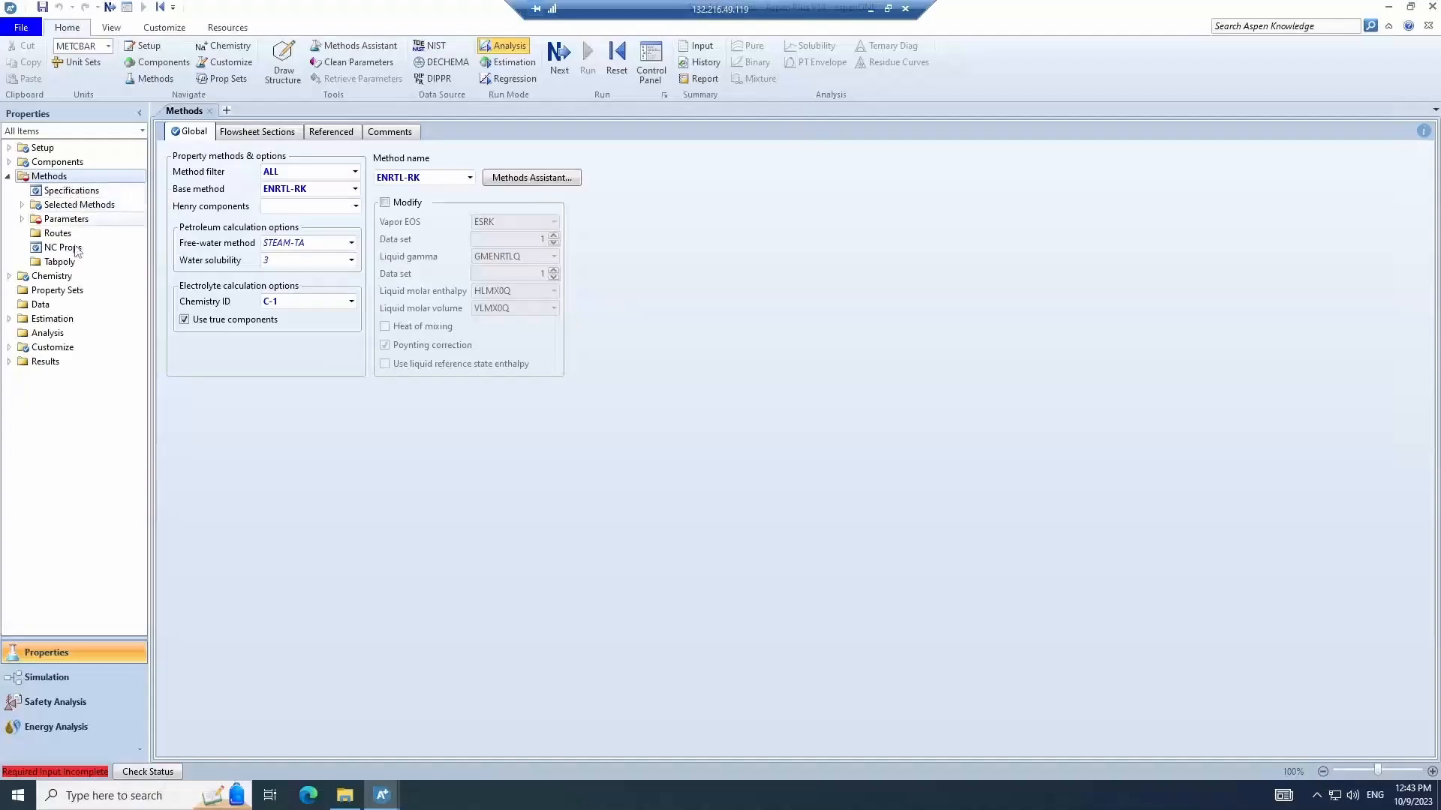
left_click(81, 220)
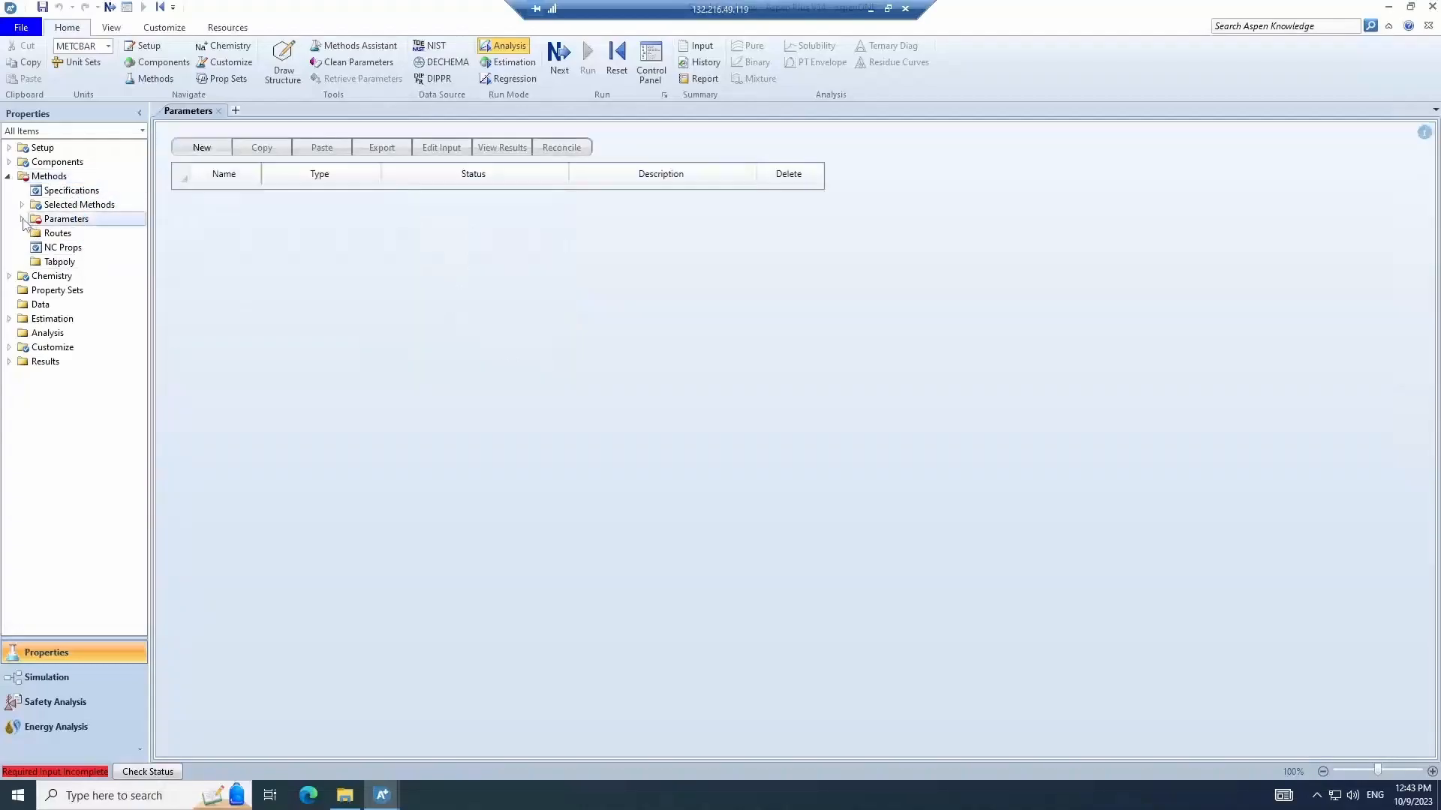
left_click(21, 220)
left_click(73, 248)
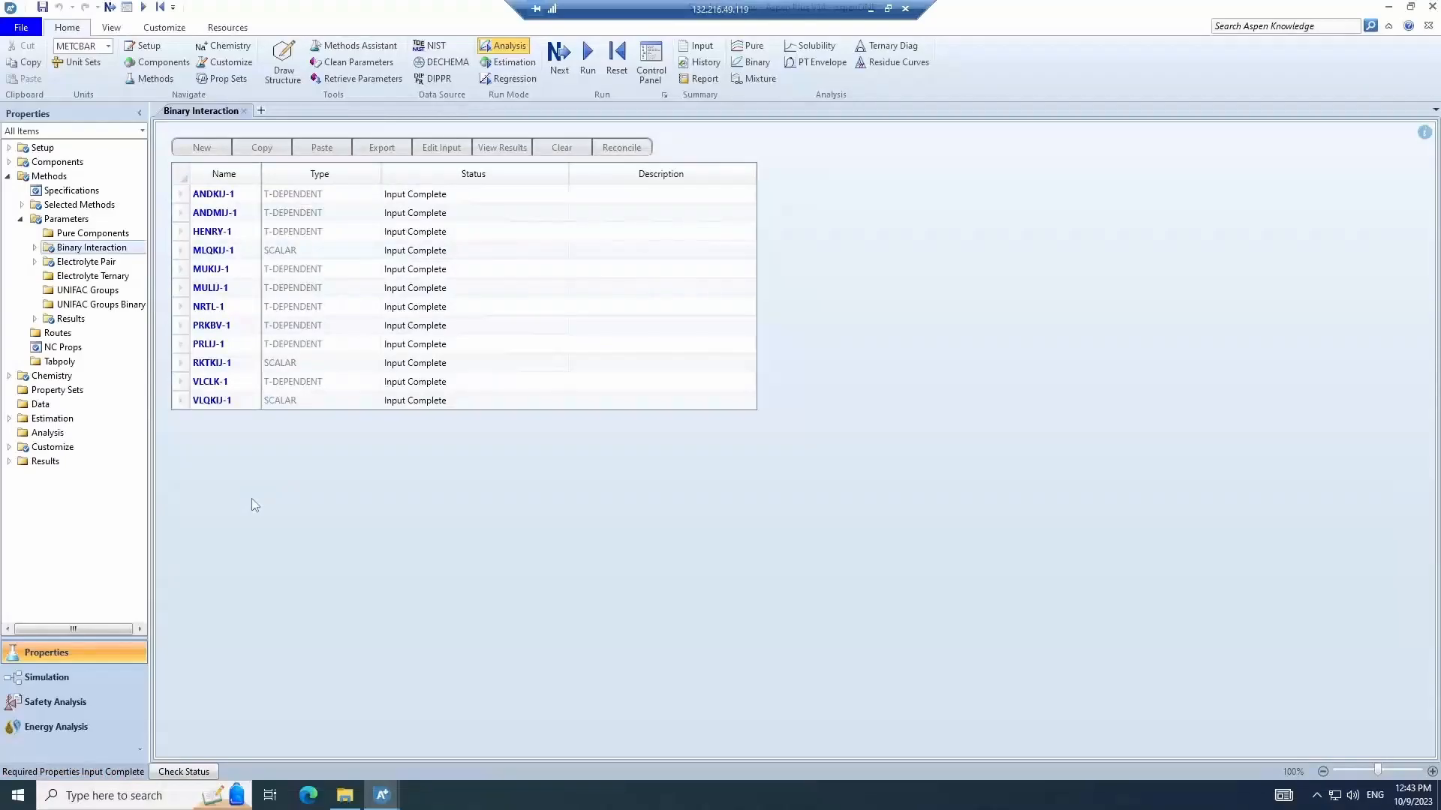
left_click(66, 679)
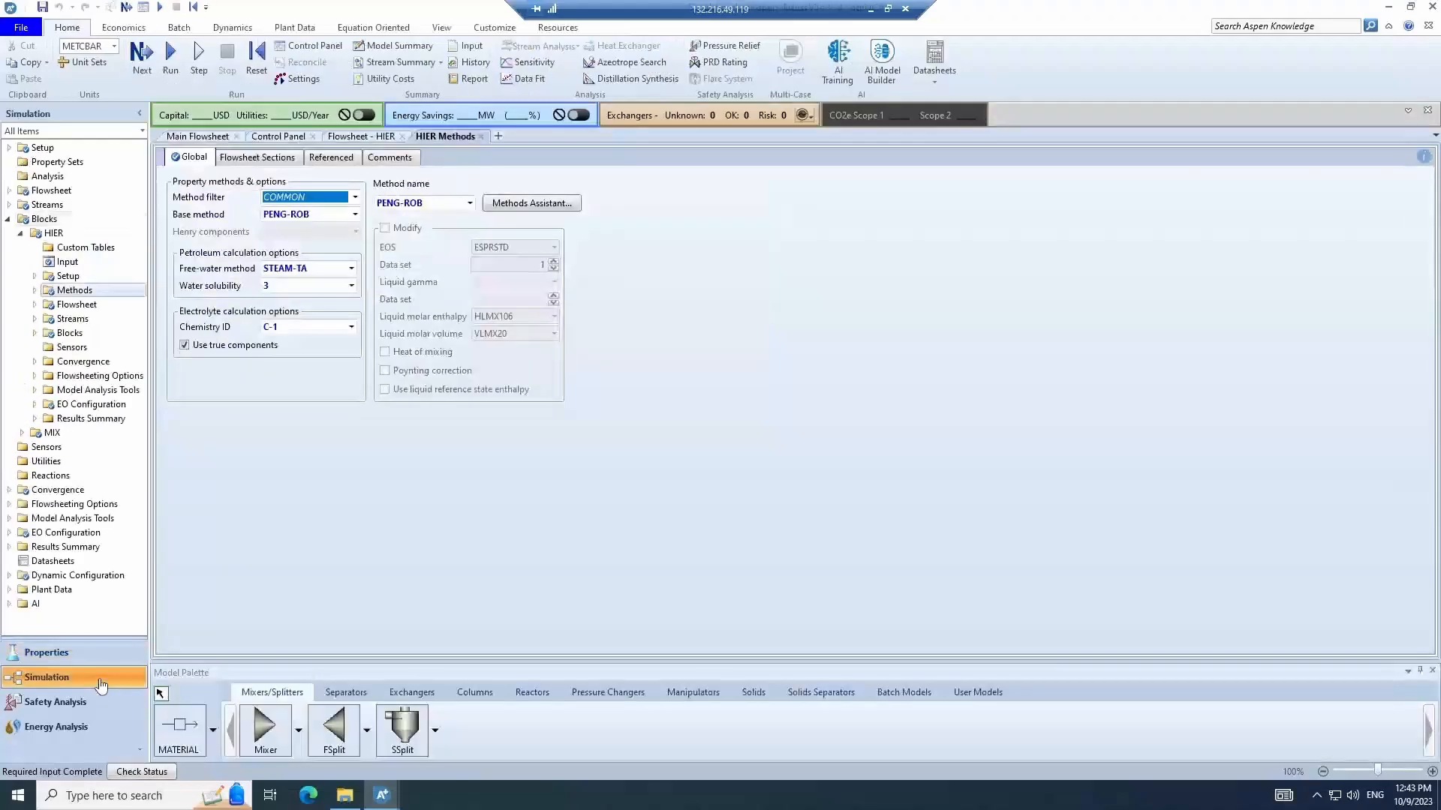
- Delete the original mixer and its streams from the main flowsheet
left_click(222, 137)
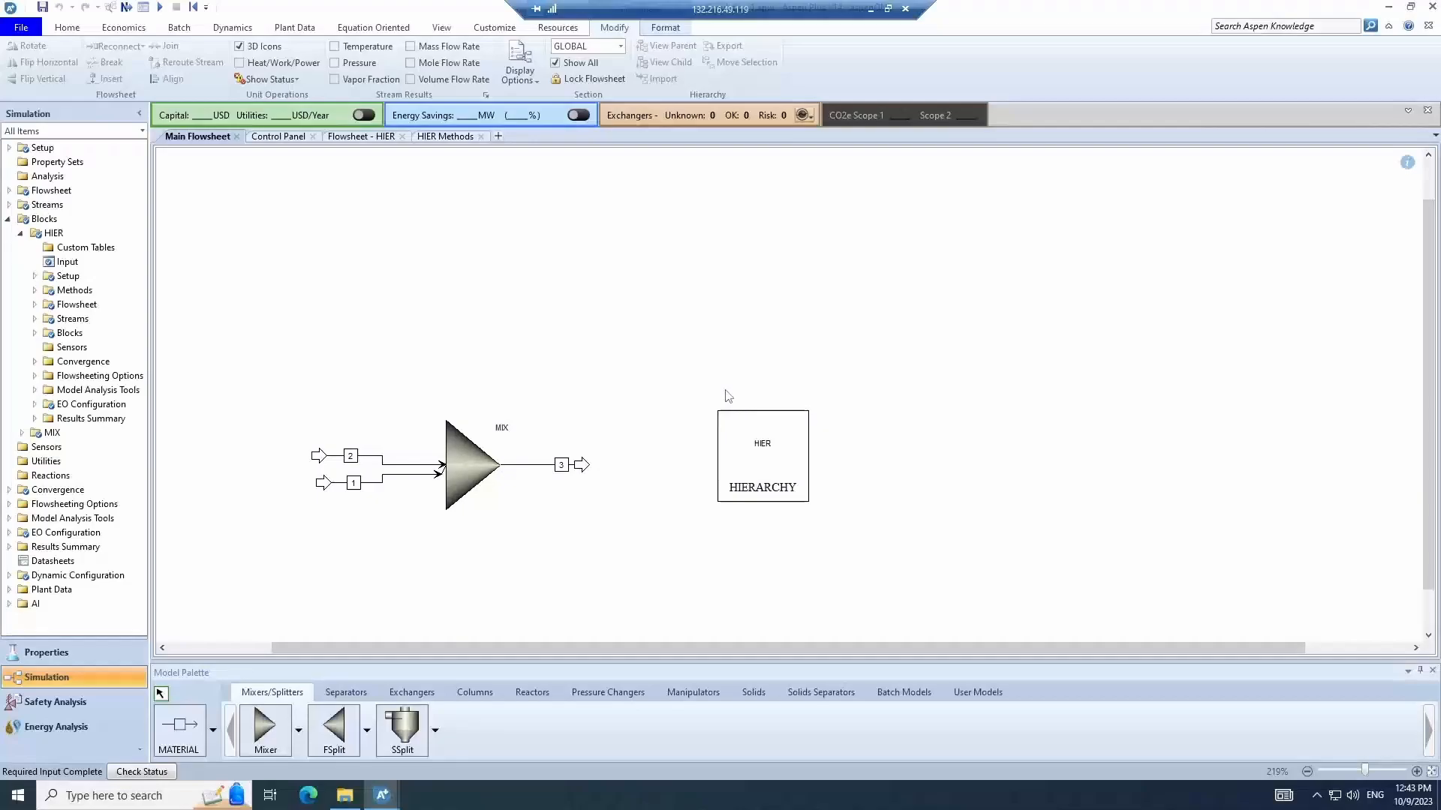
left_click_drag(274, 383, 629, 538)
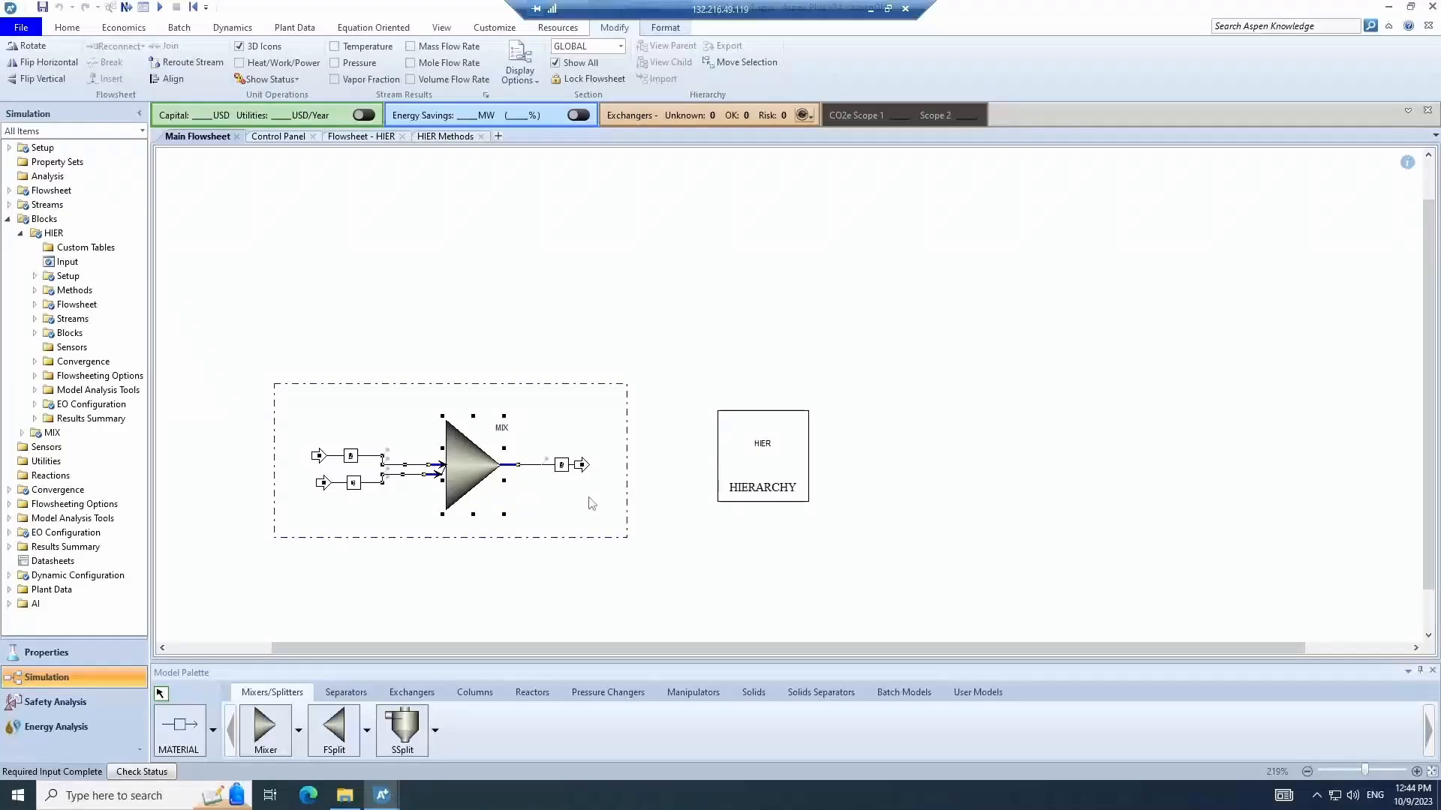
key("Delete")
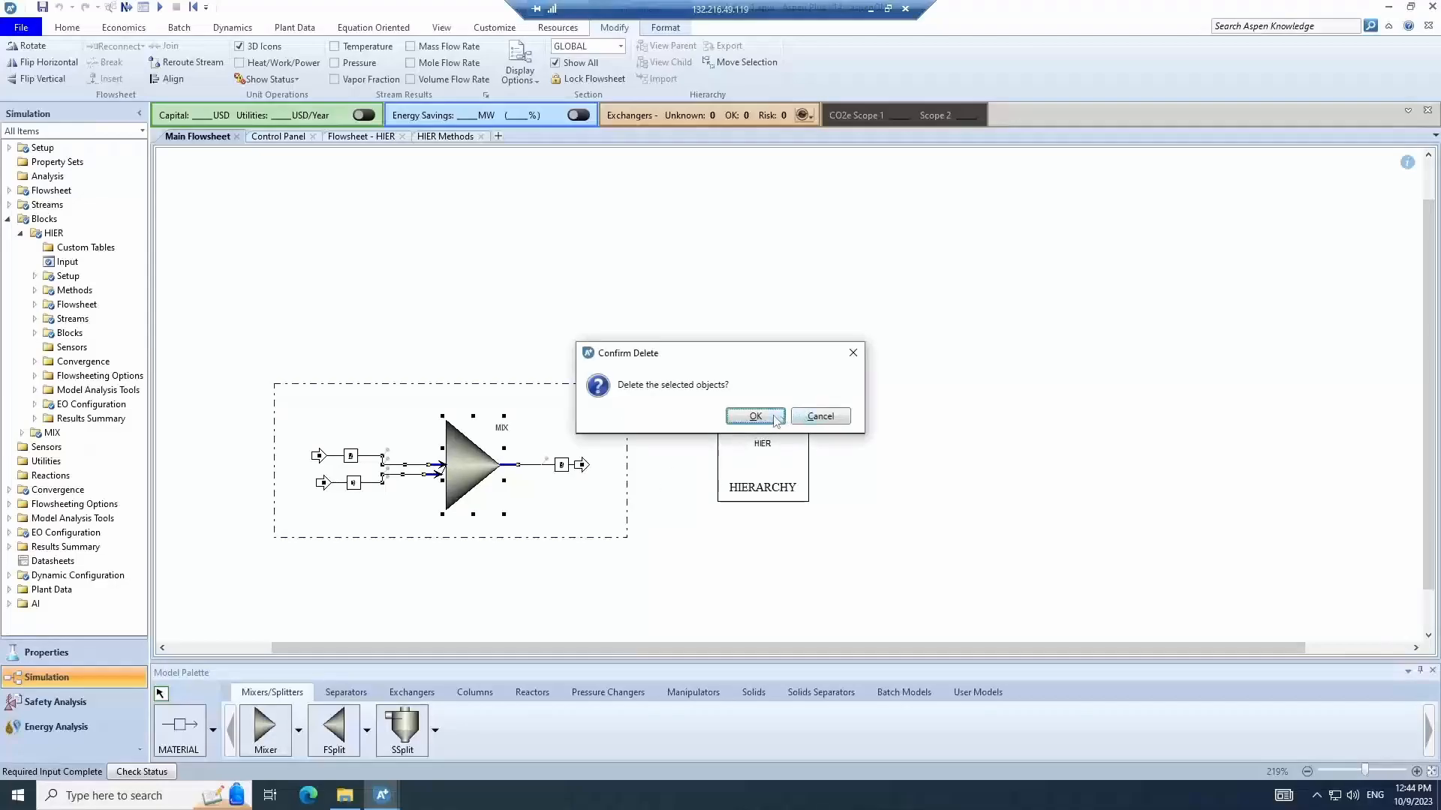
left_click(781, 415)
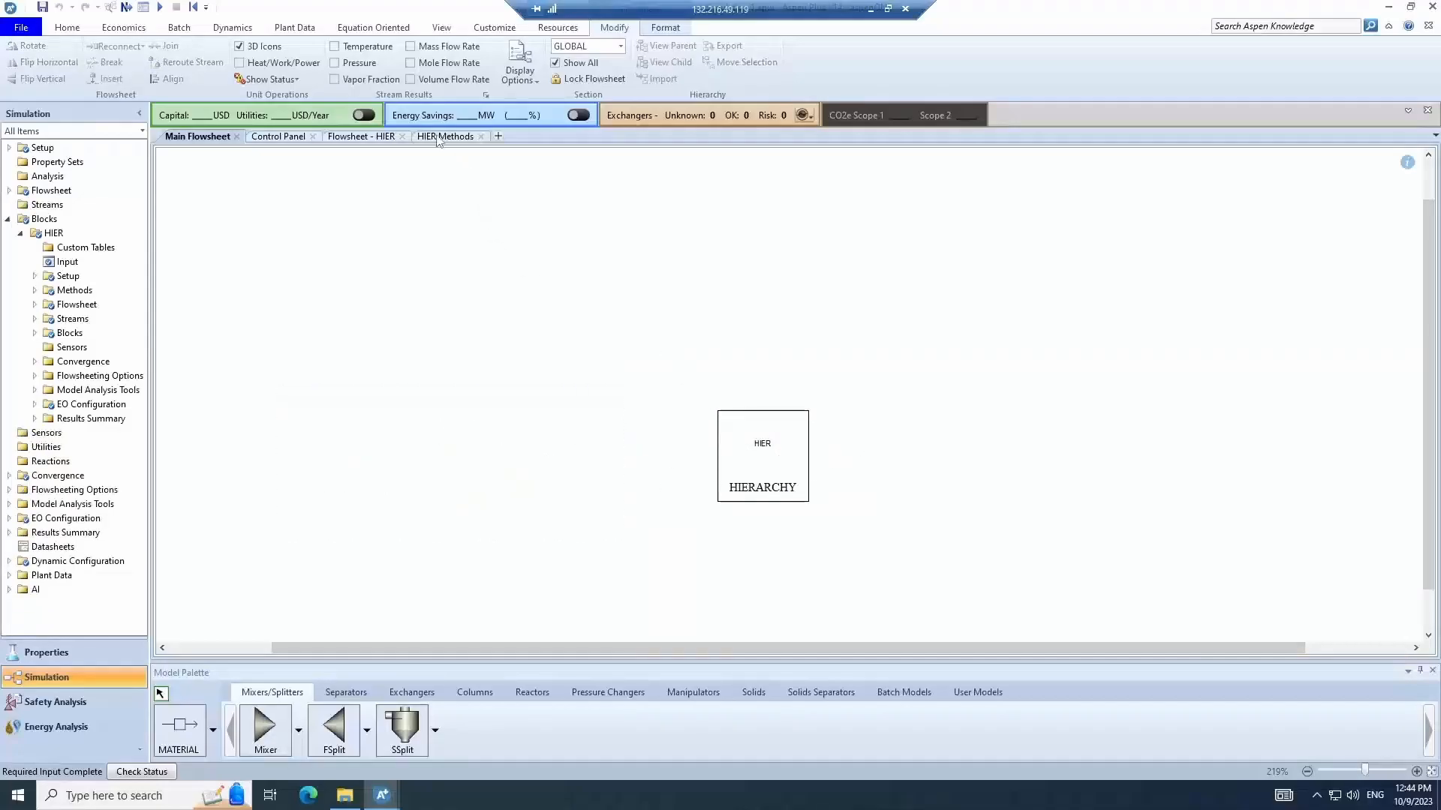
- Close the extra tabs, open the HIER hierarchy flowsheet from the main flowsheet and run the simulation
left_click(360, 137)
left_click(313, 137)
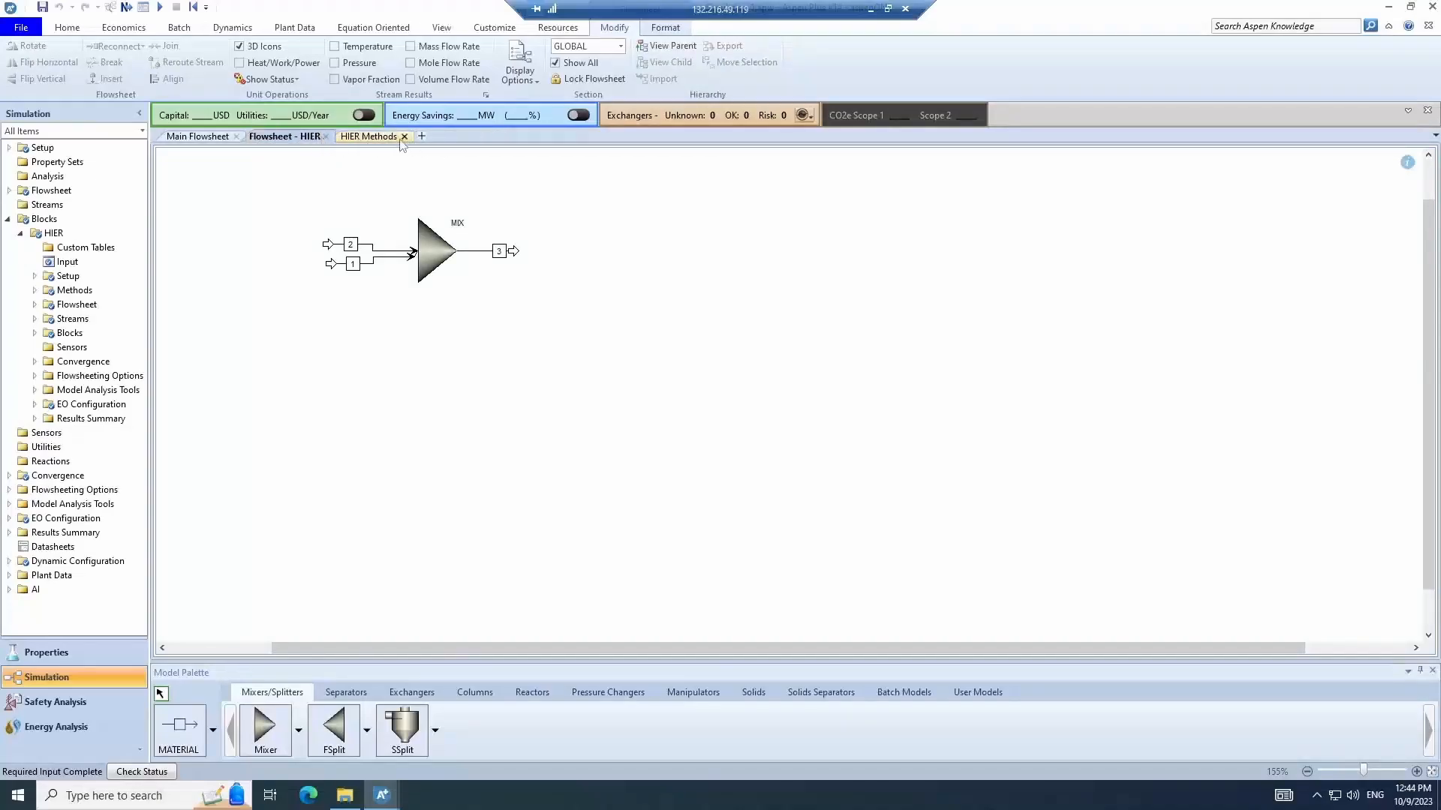
left_click(405, 136)
left_click(236, 137)
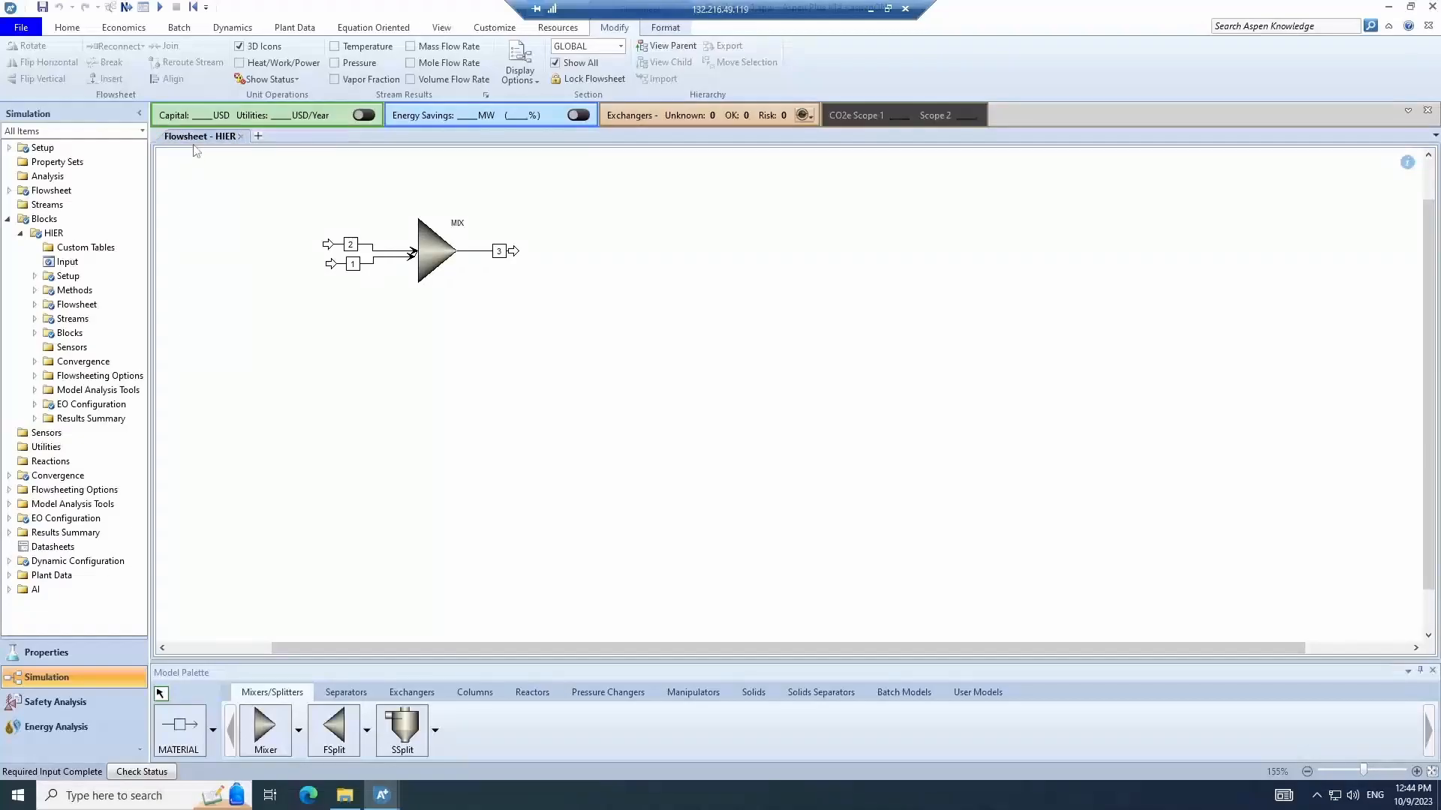
left_click(664, 46)
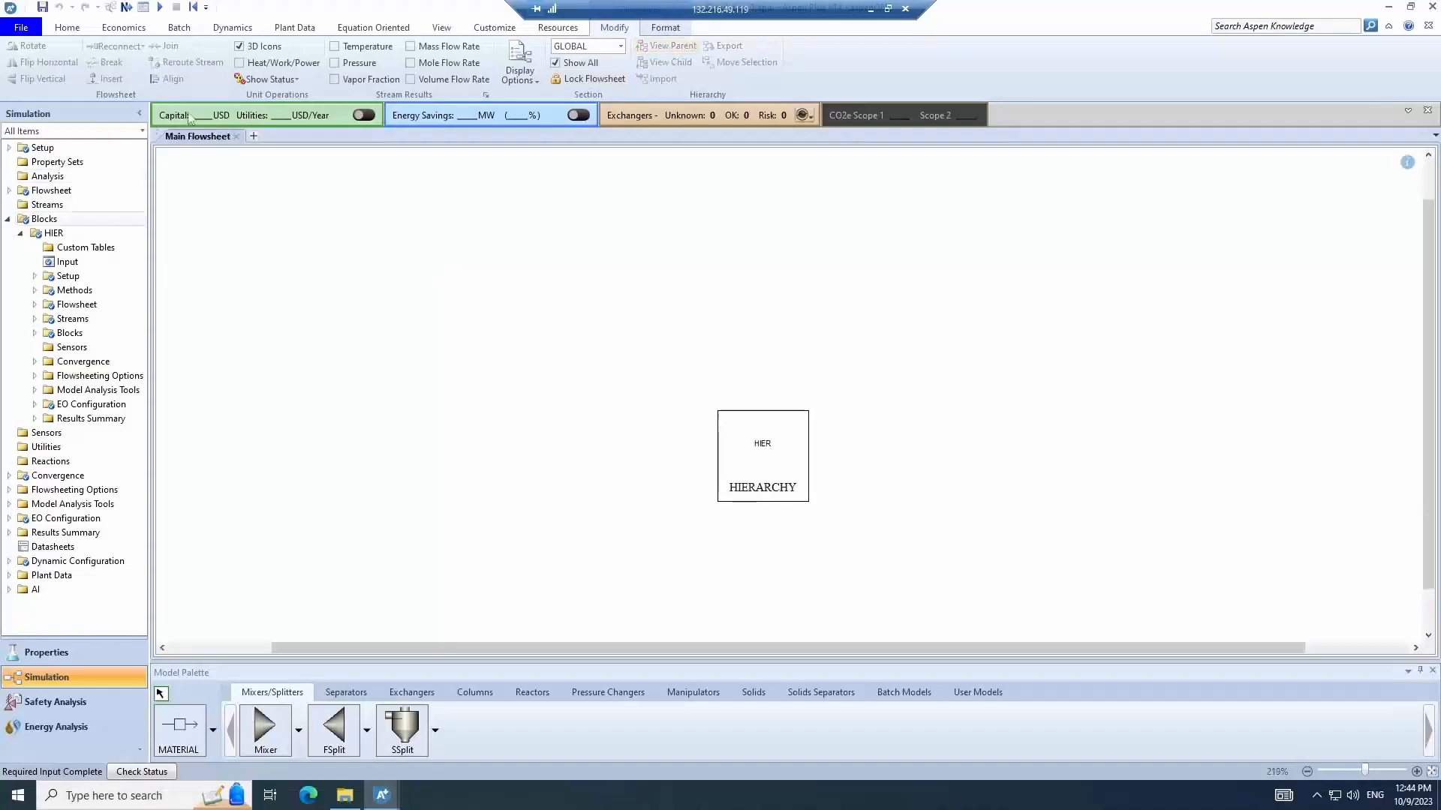
left_click(788, 465)
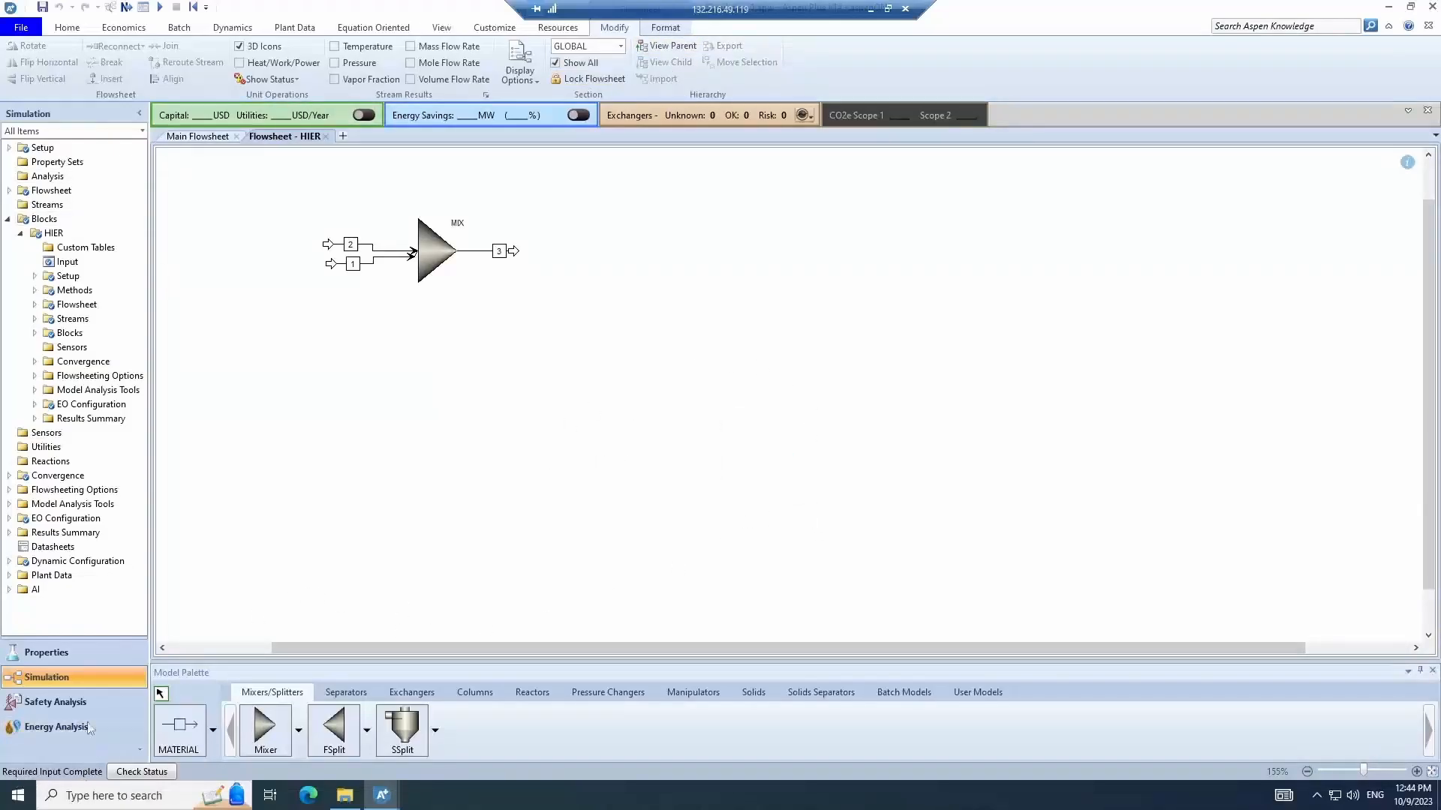
left_click(67, 27)
left_click(171, 56)
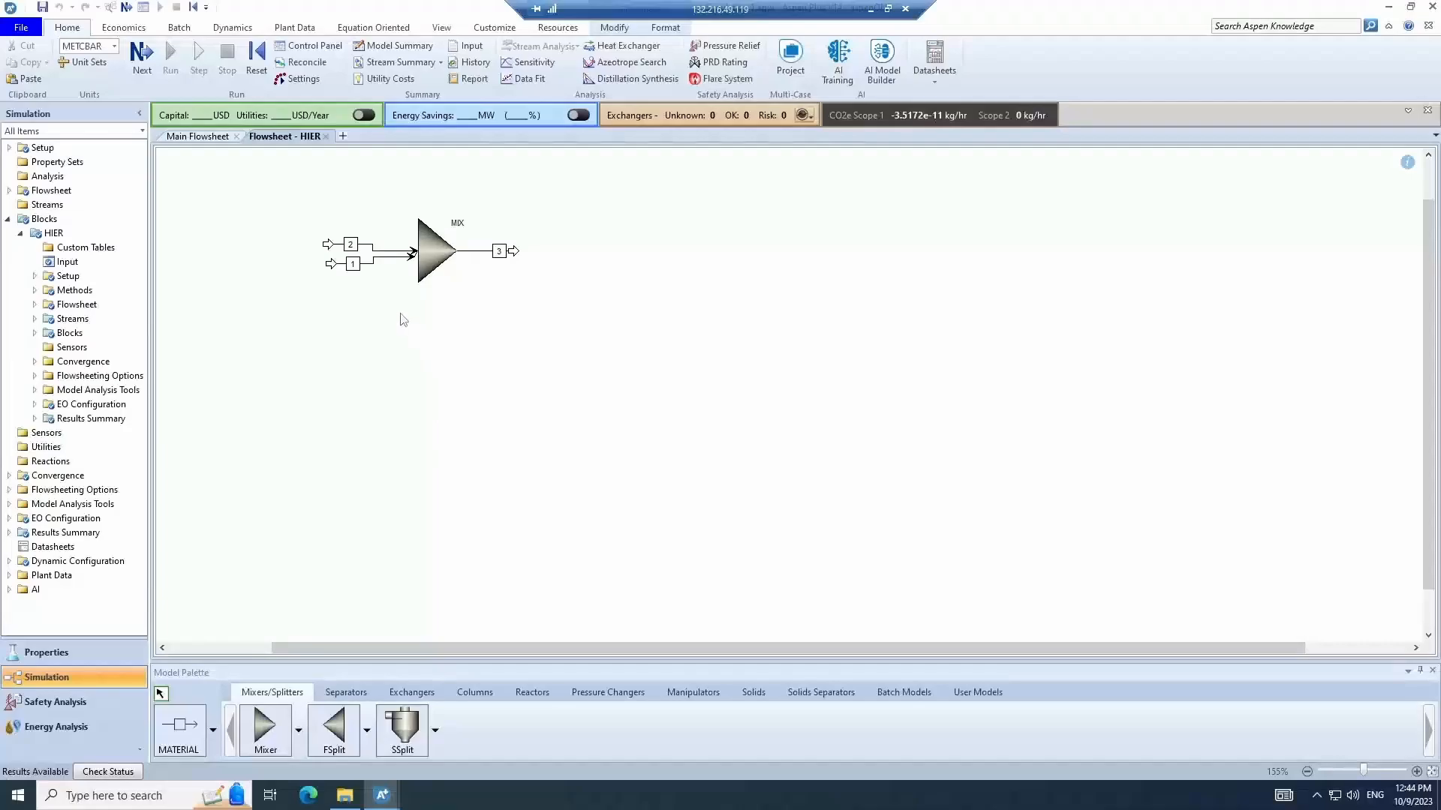
- Open the results of the mixer block inside the HIER hierarchy flowsheet
right_click(371, 245)
left_click(424, 230)
right_click(423, 229)
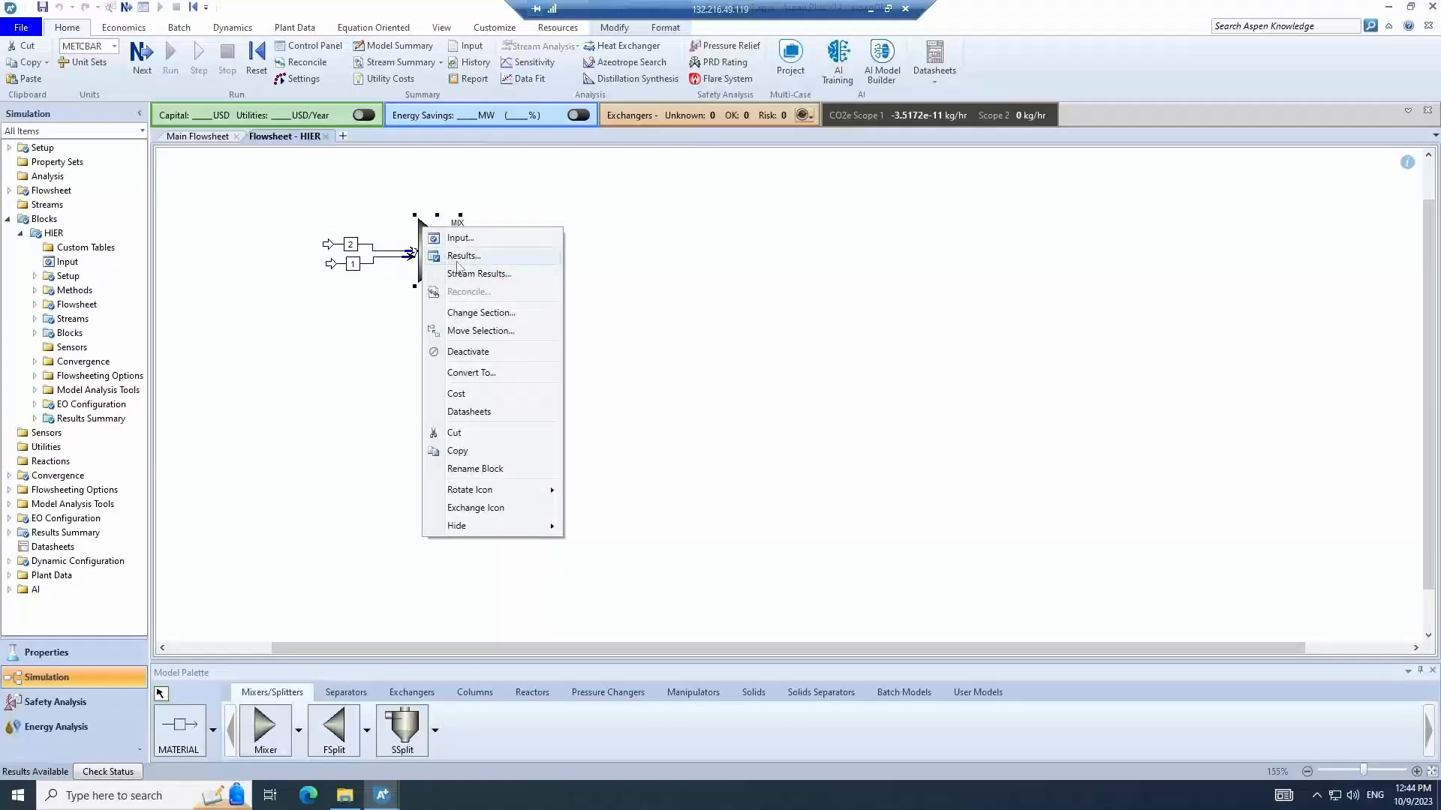
left_click(457, 263)
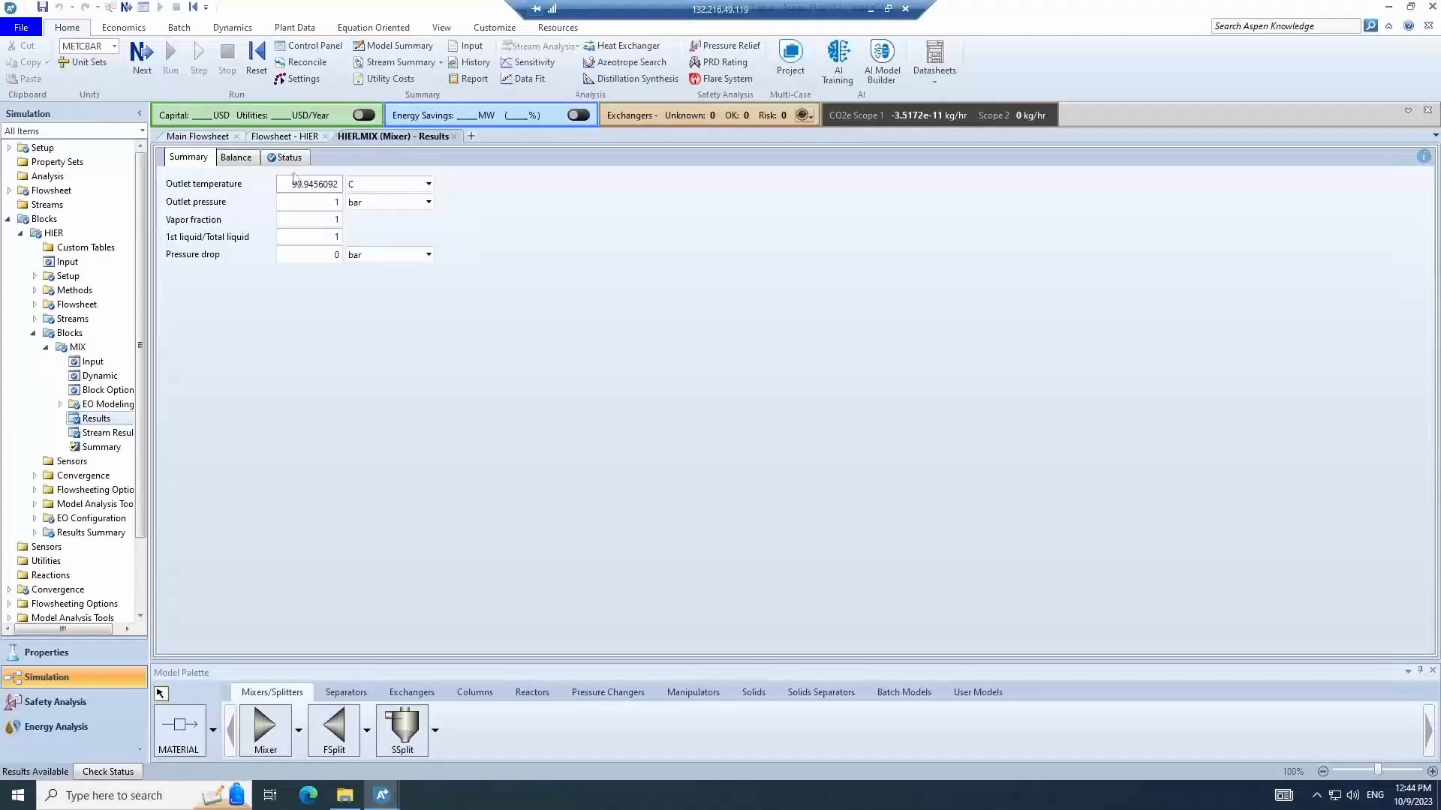
- Open the stream results table for the mixer block's inlet and outlet streams in the HIER flowsheet
left_click(291, 137)
left_click(393, 137)
left_click(210, 138)
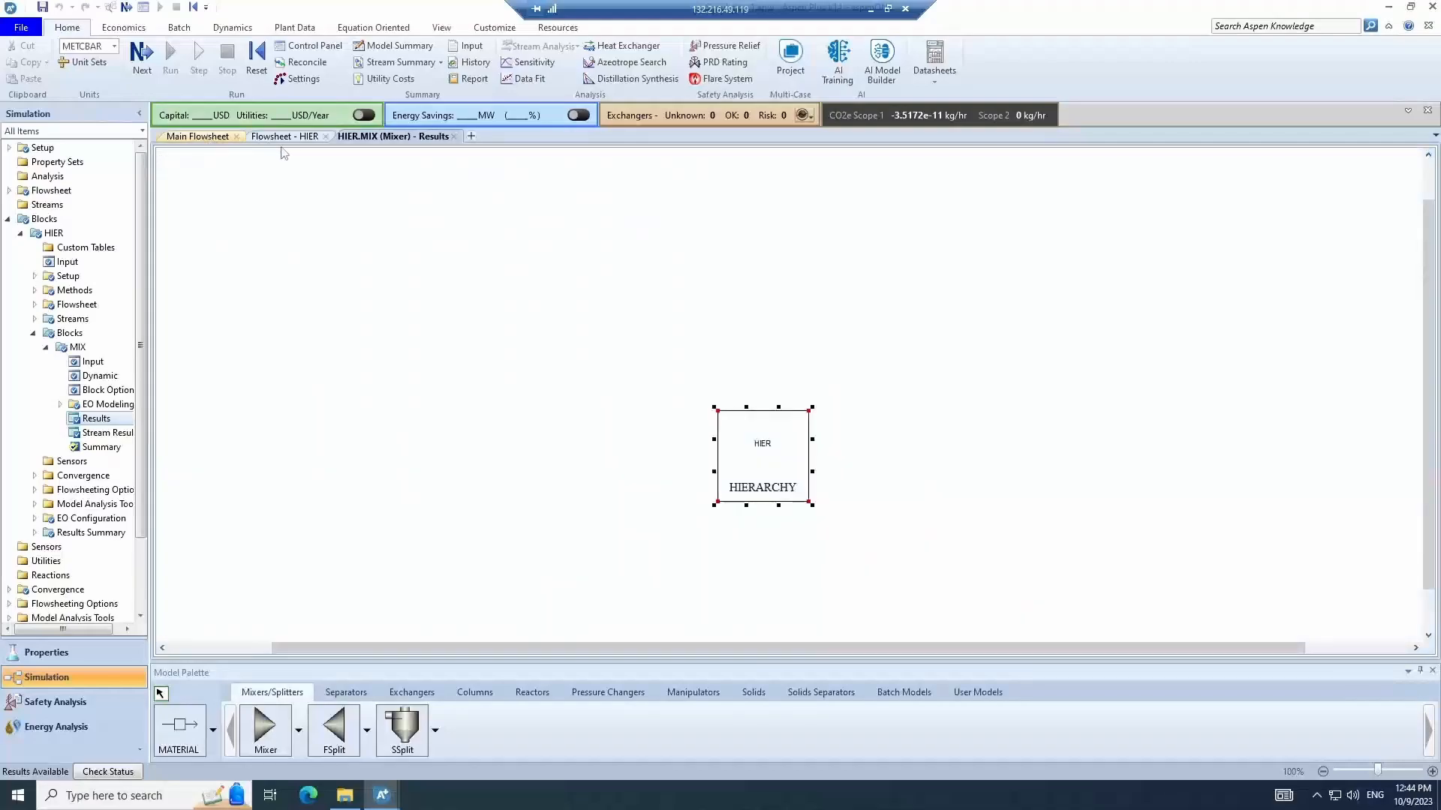
left_click(284, 136)
right_click(416, 242)
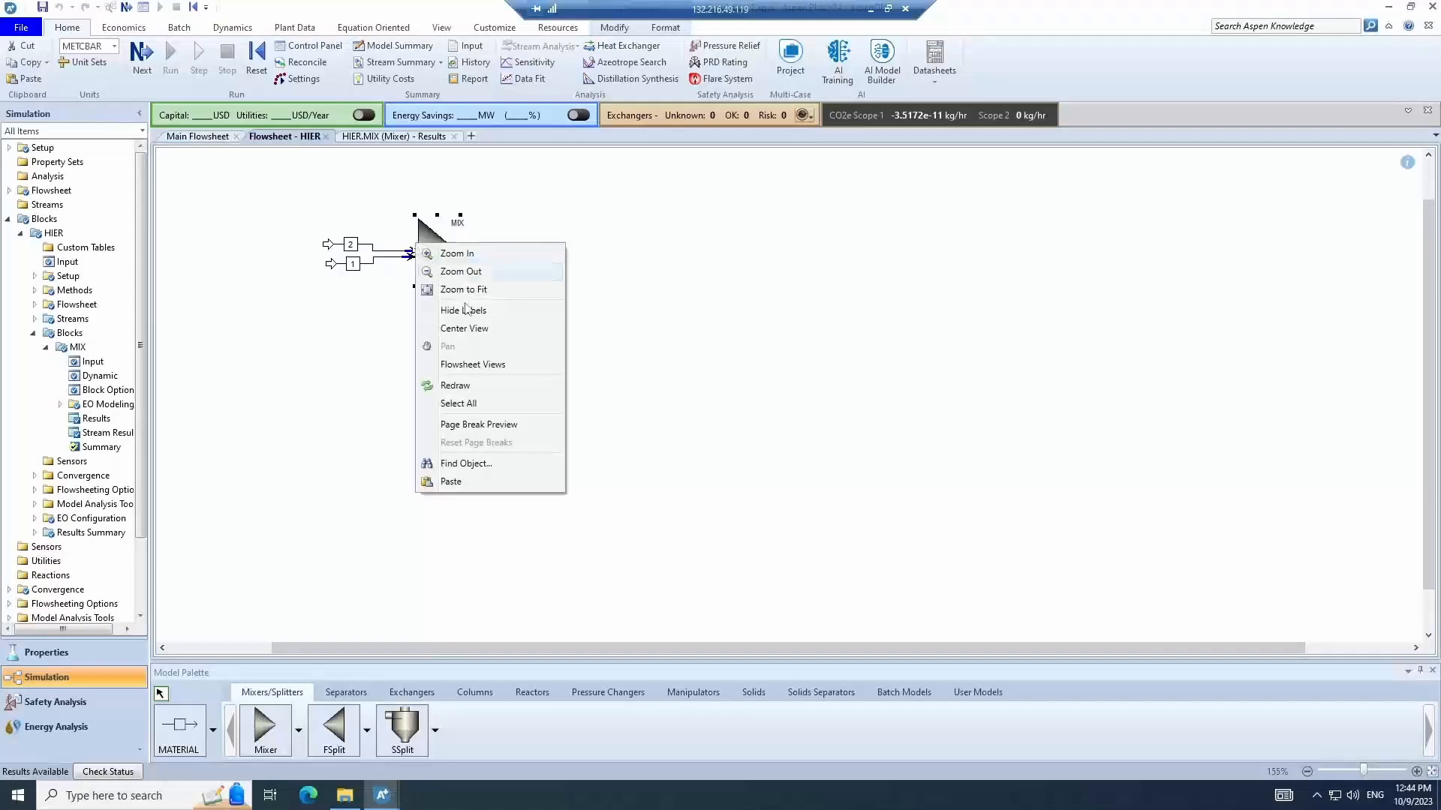
right_click(424, 228)
left_click(469, 281)
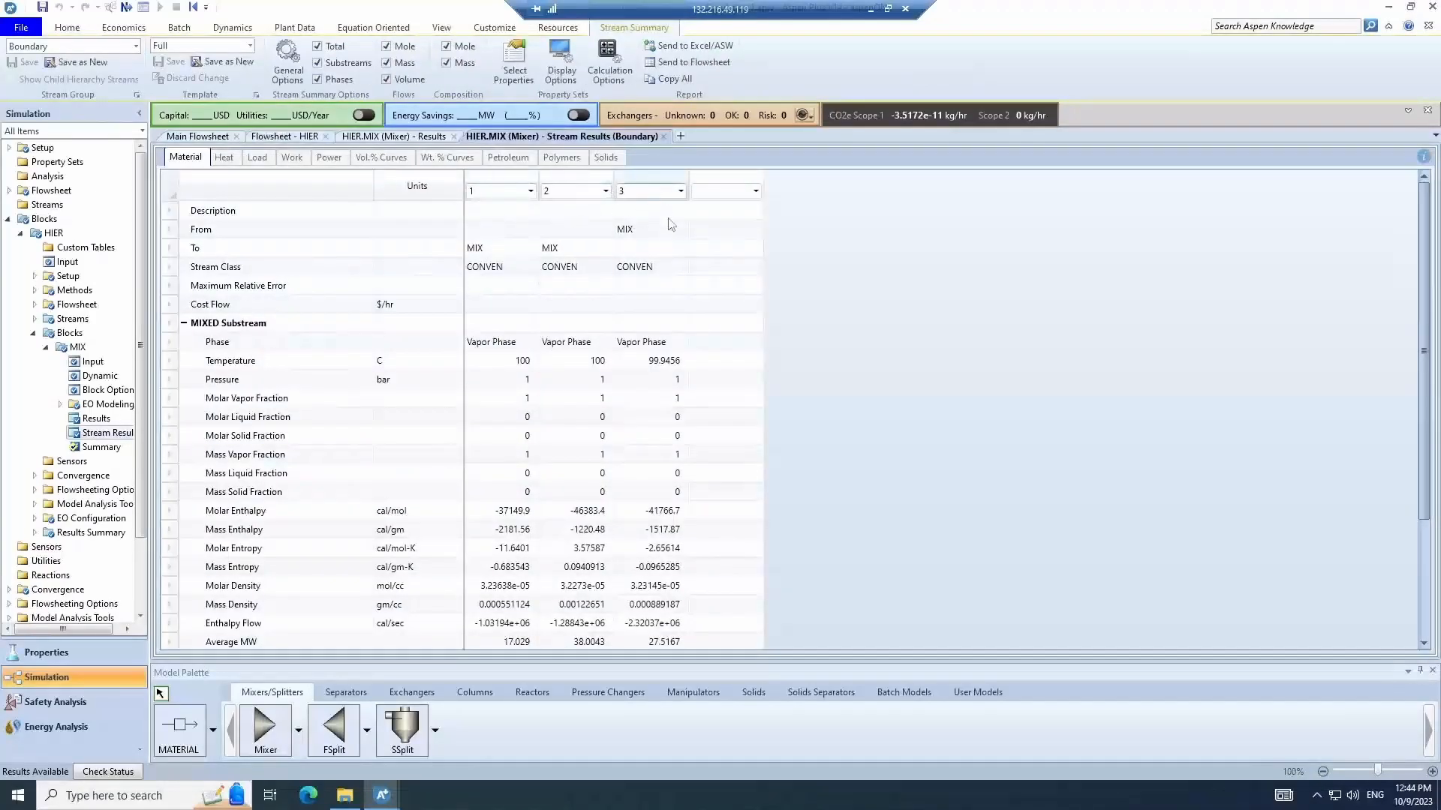
left_click(756, 192)
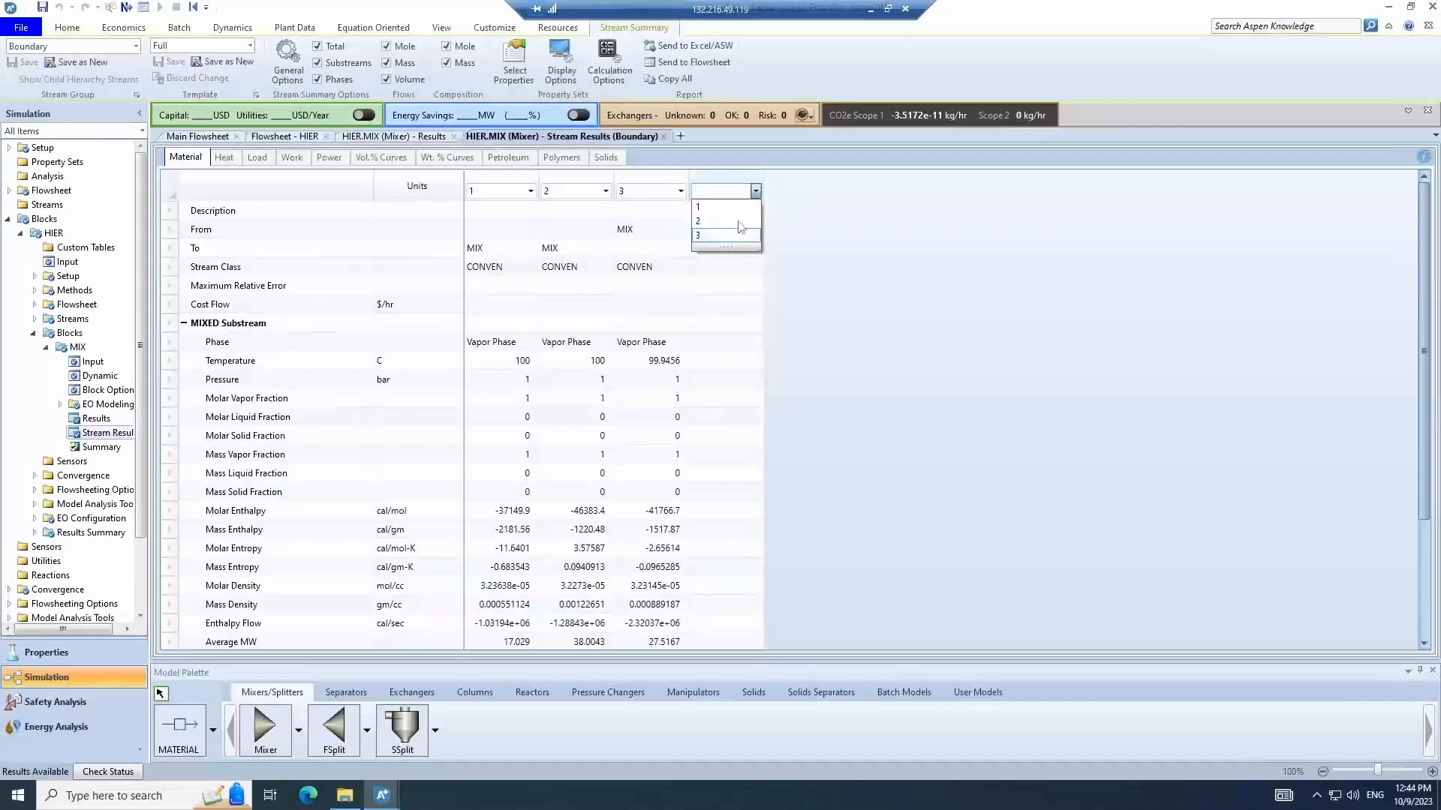
left_click(876, 255)
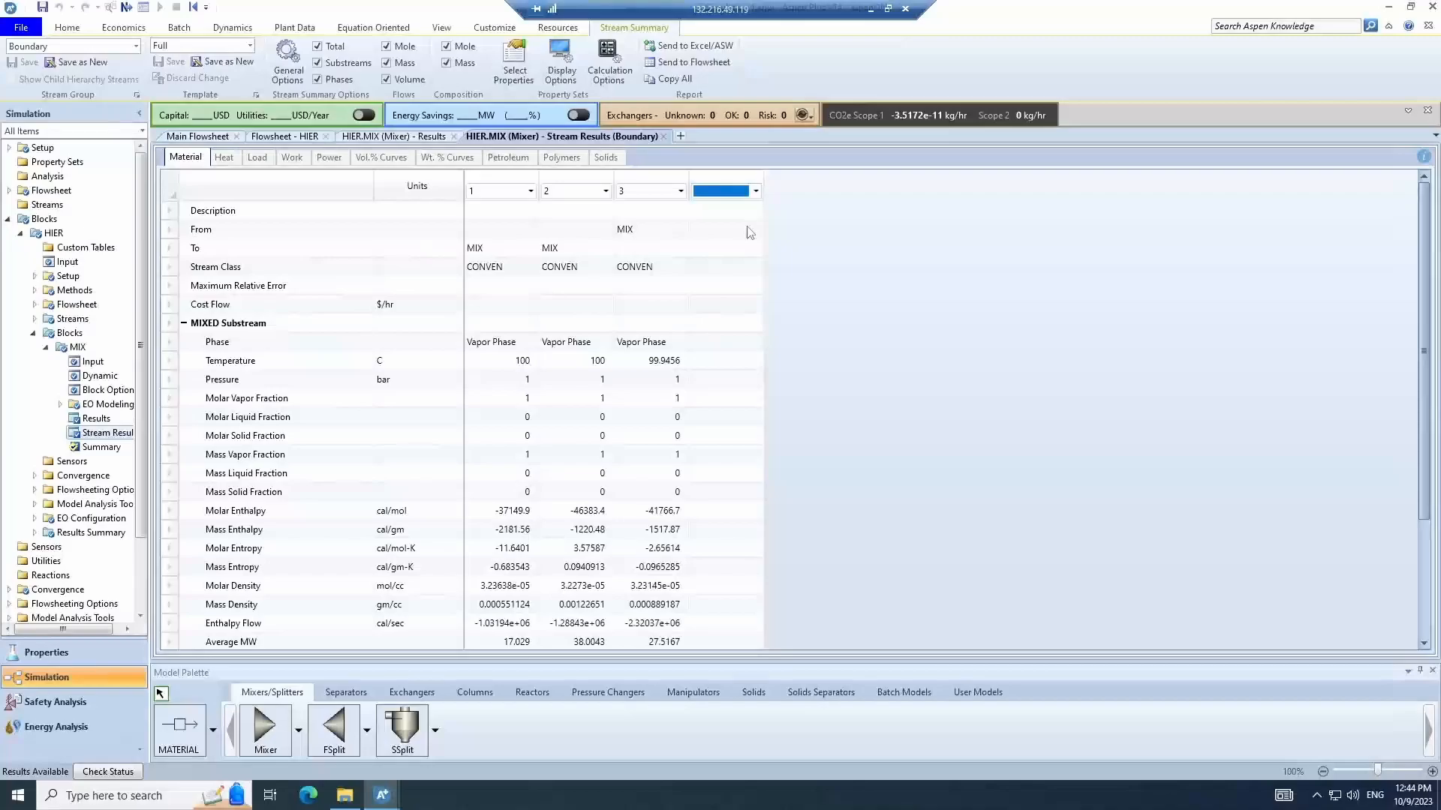
- Open the results of stream 1 from the HIER hierarchy's Streams folder in the navigation tree, then close that tab
left_click(210, 139)
right_click(282, 282)
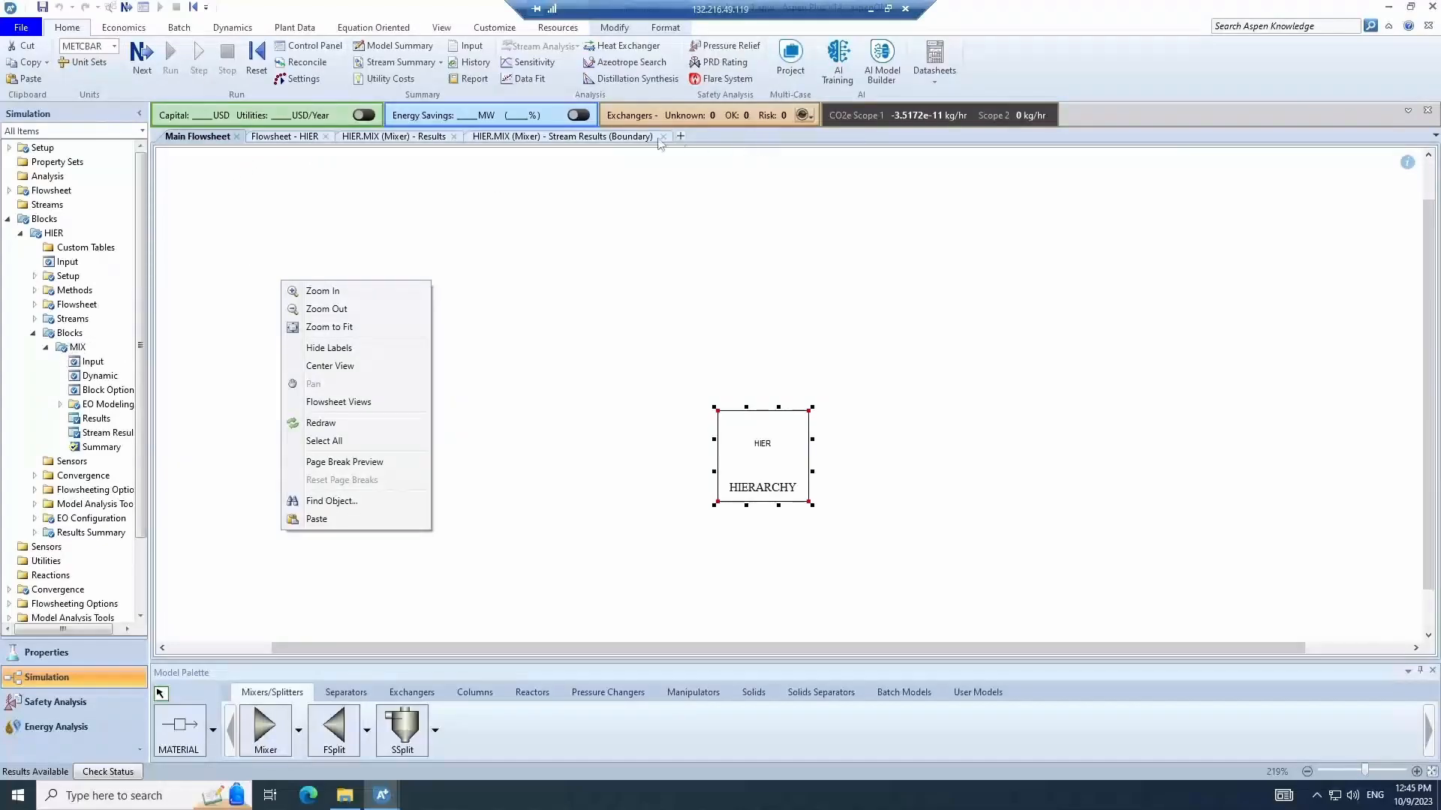
left_click(584, 143)
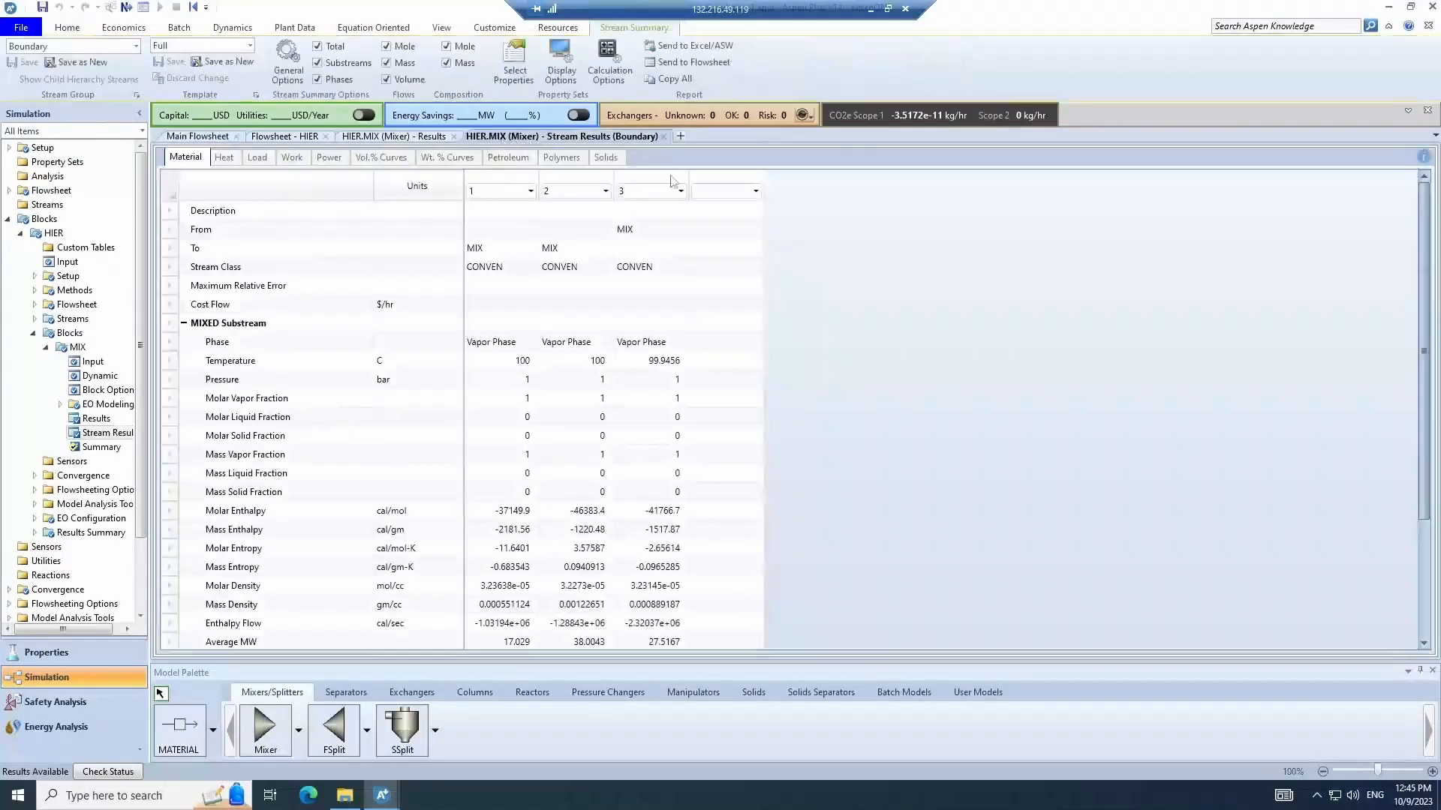
left_click(224, 140)
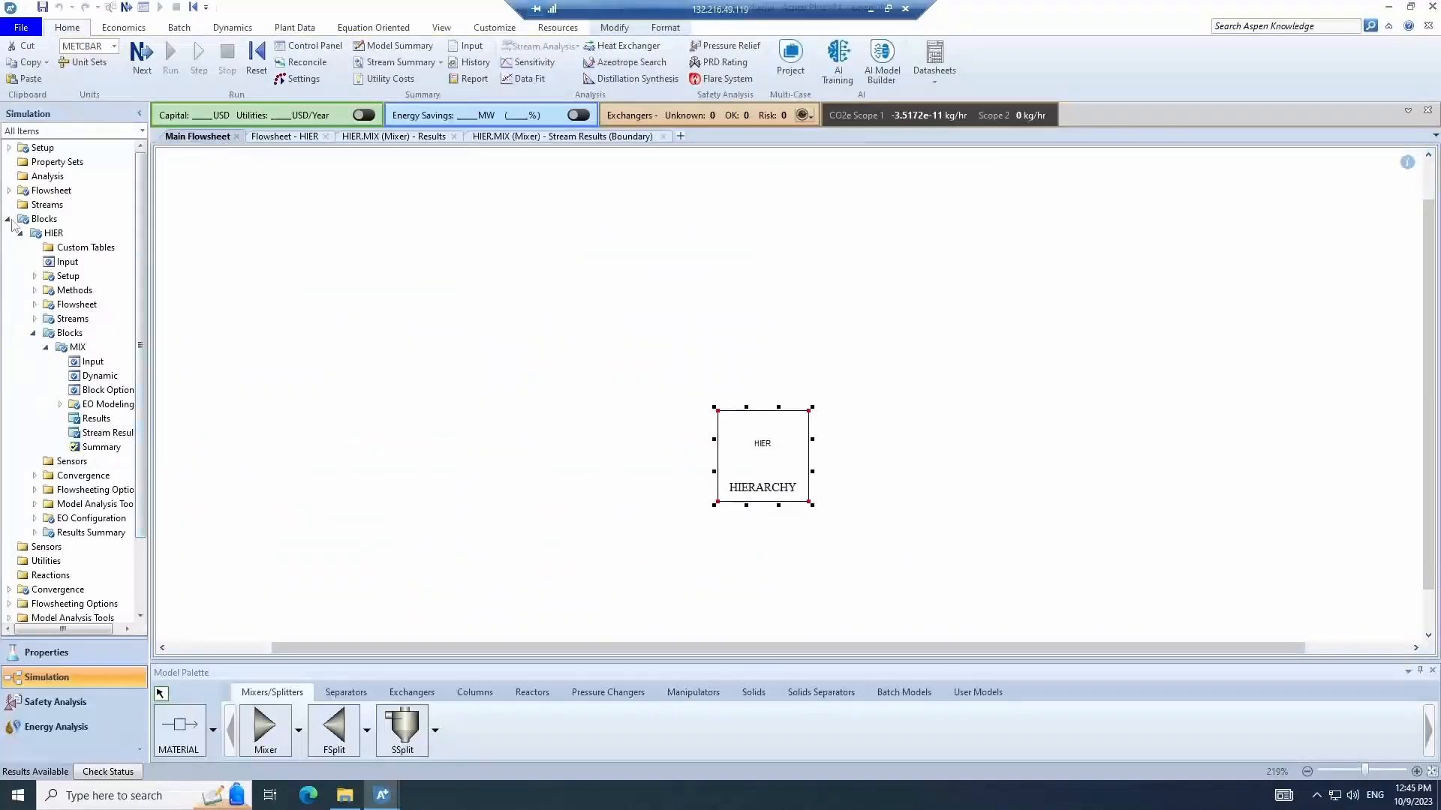
left_click(20, 232)
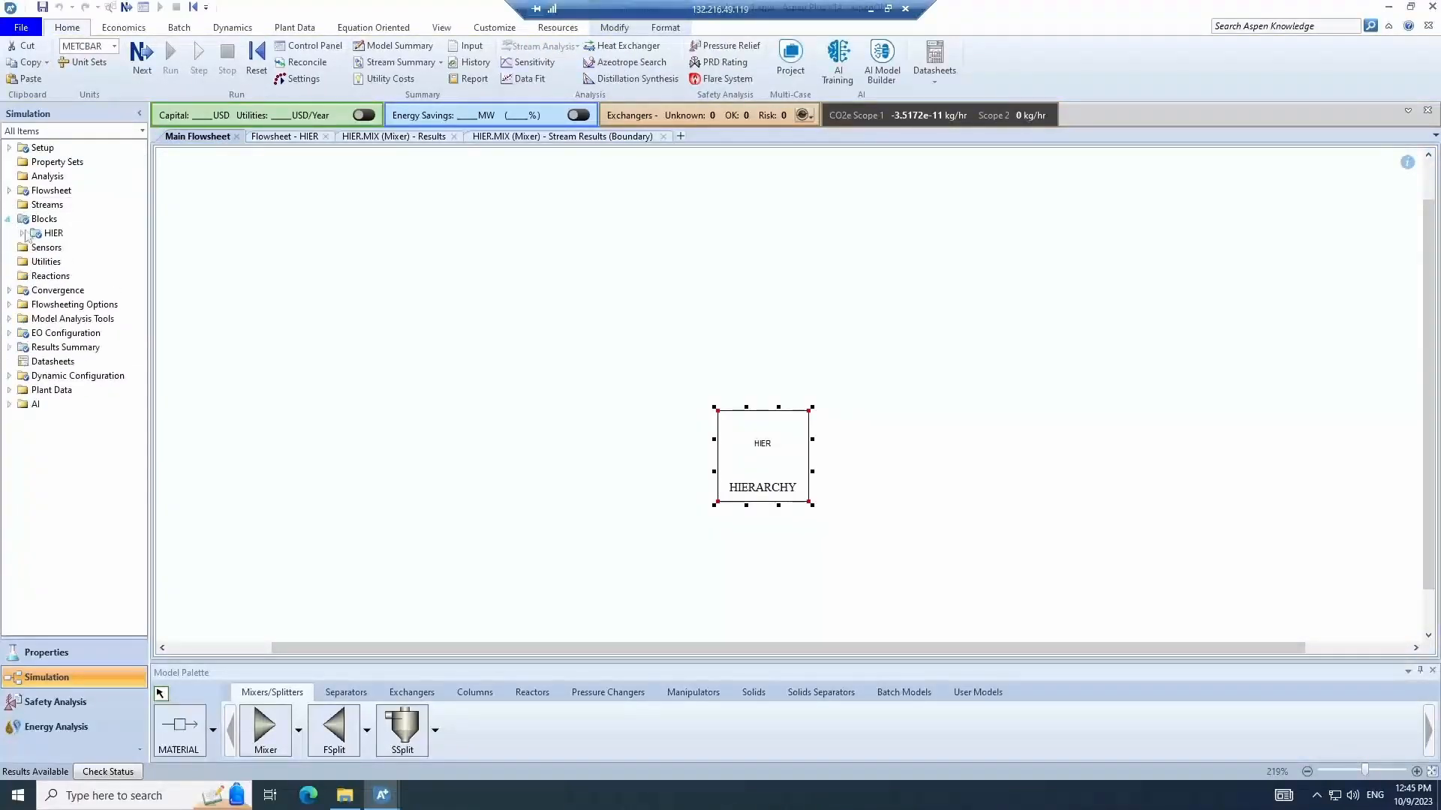
left_click(22, 233)
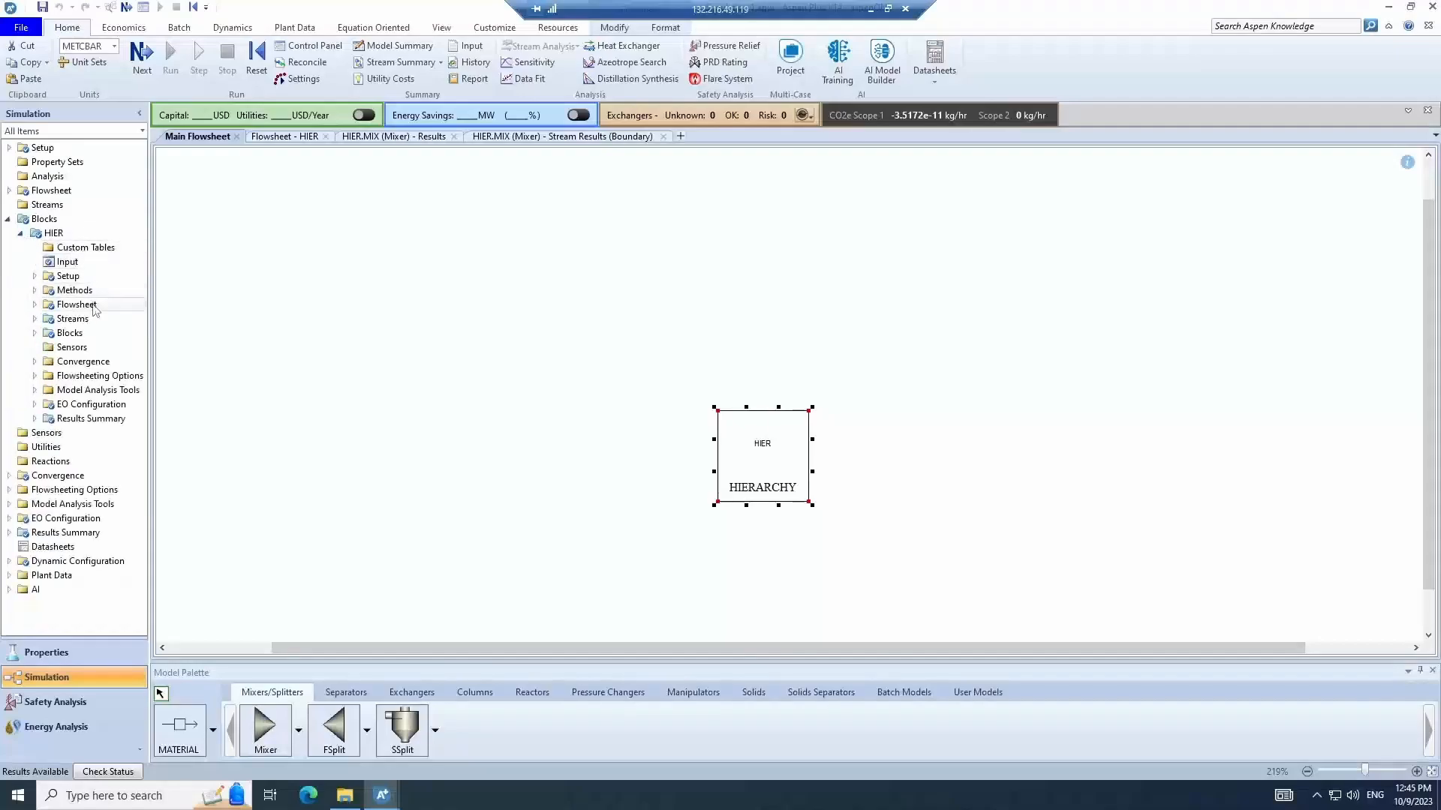
left_click(34, 318)
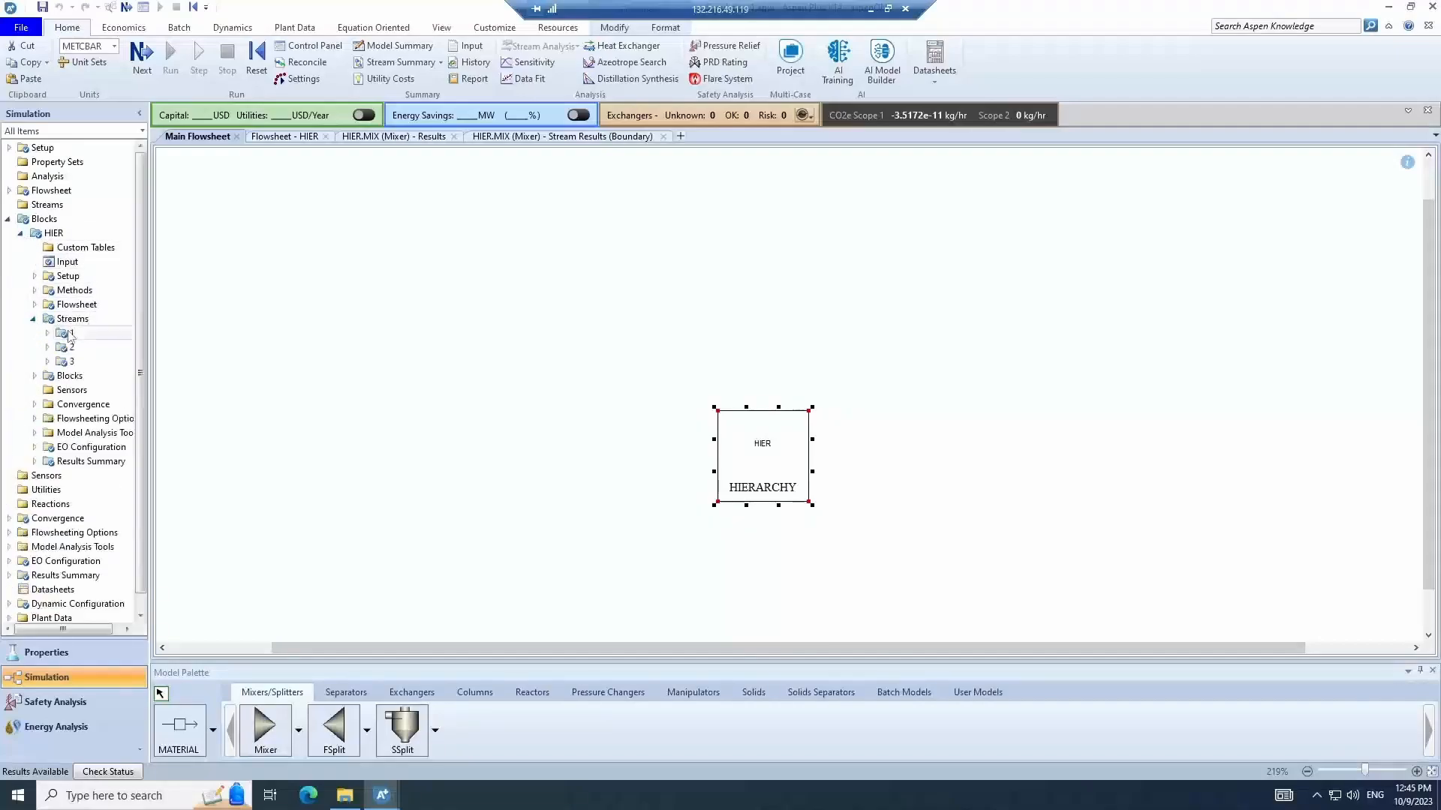
right_click(67, 333)
left_click(103, 342)
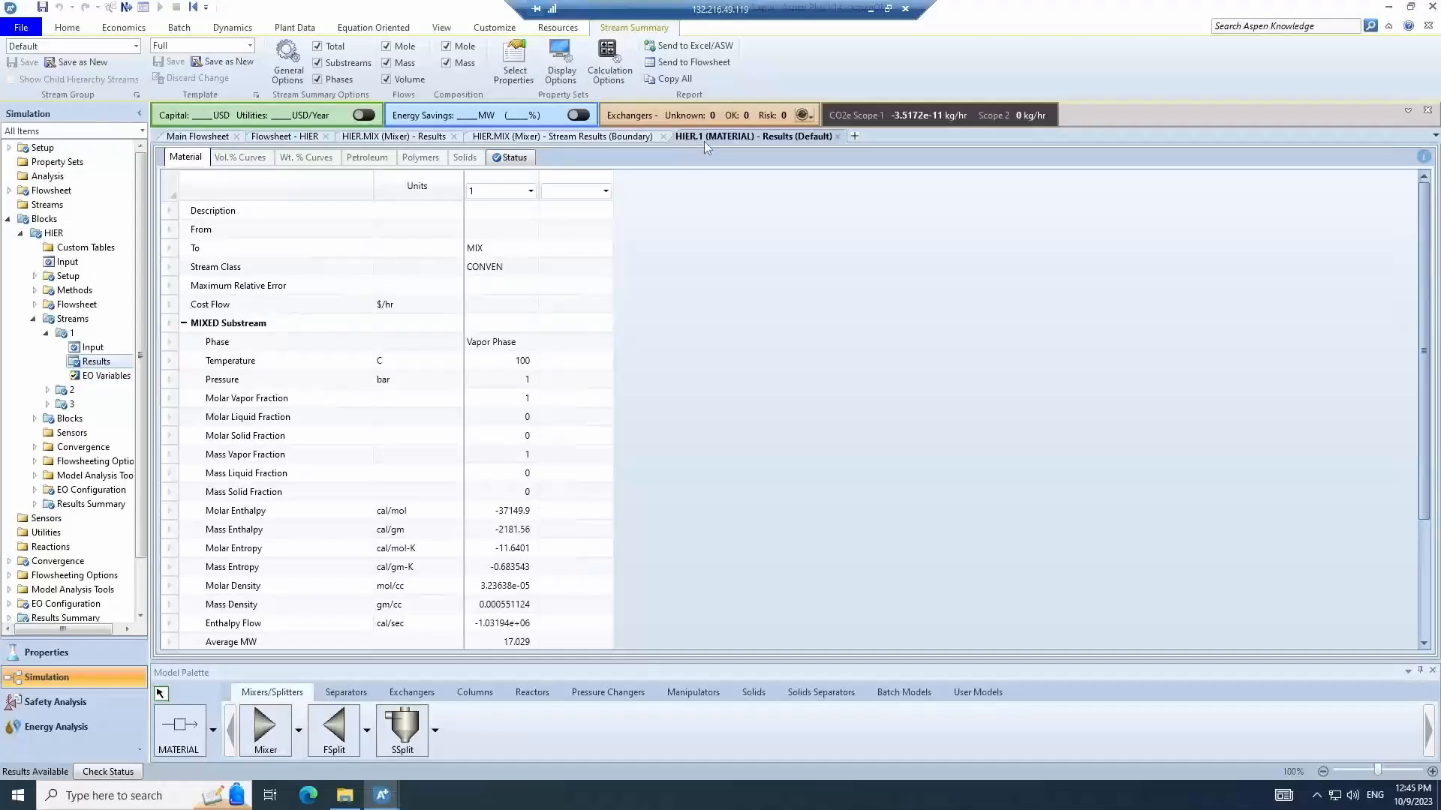
left_click(838, 136)
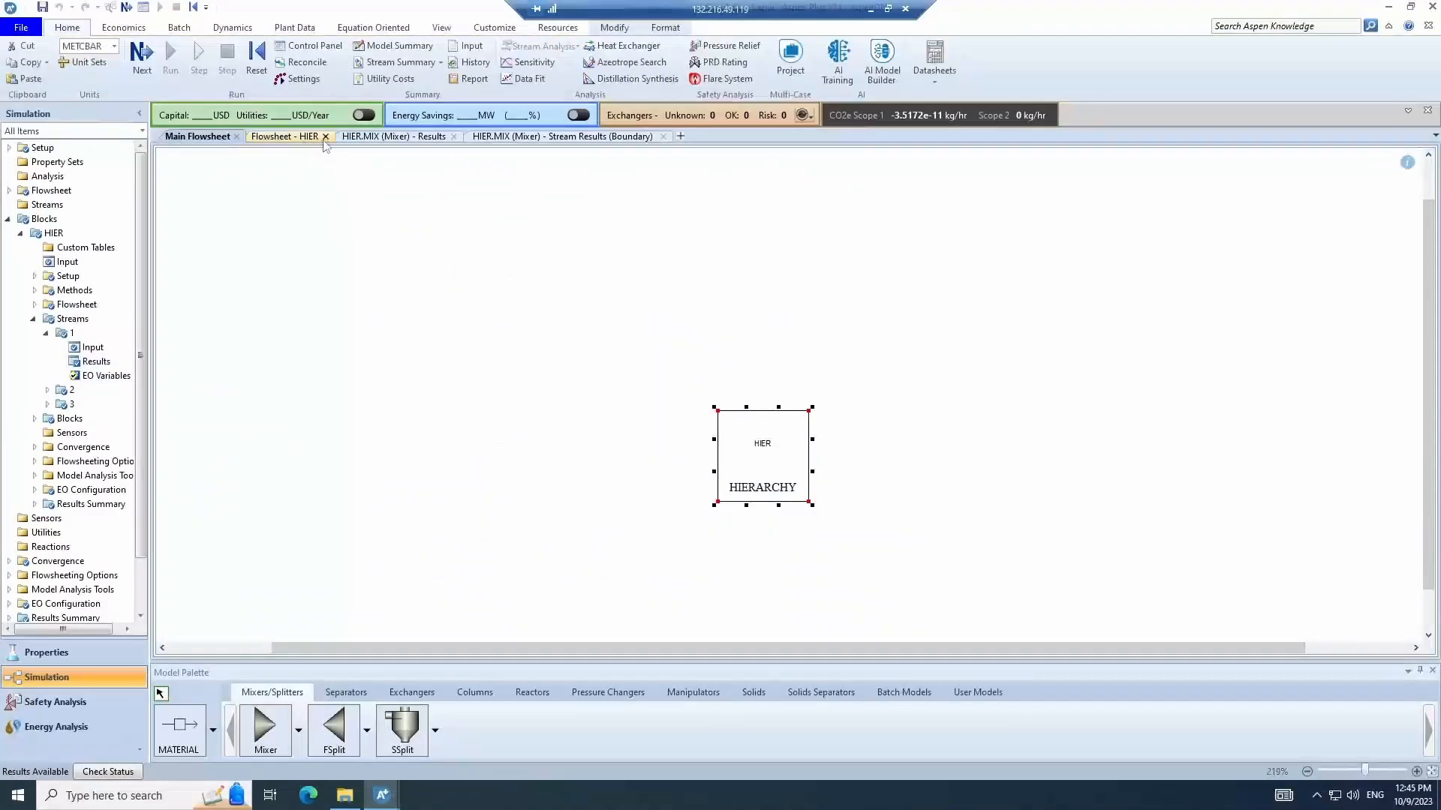
- Change the Enthalpy Flow units in the mixer's stream results table to J/sec
left_click(531, 137)
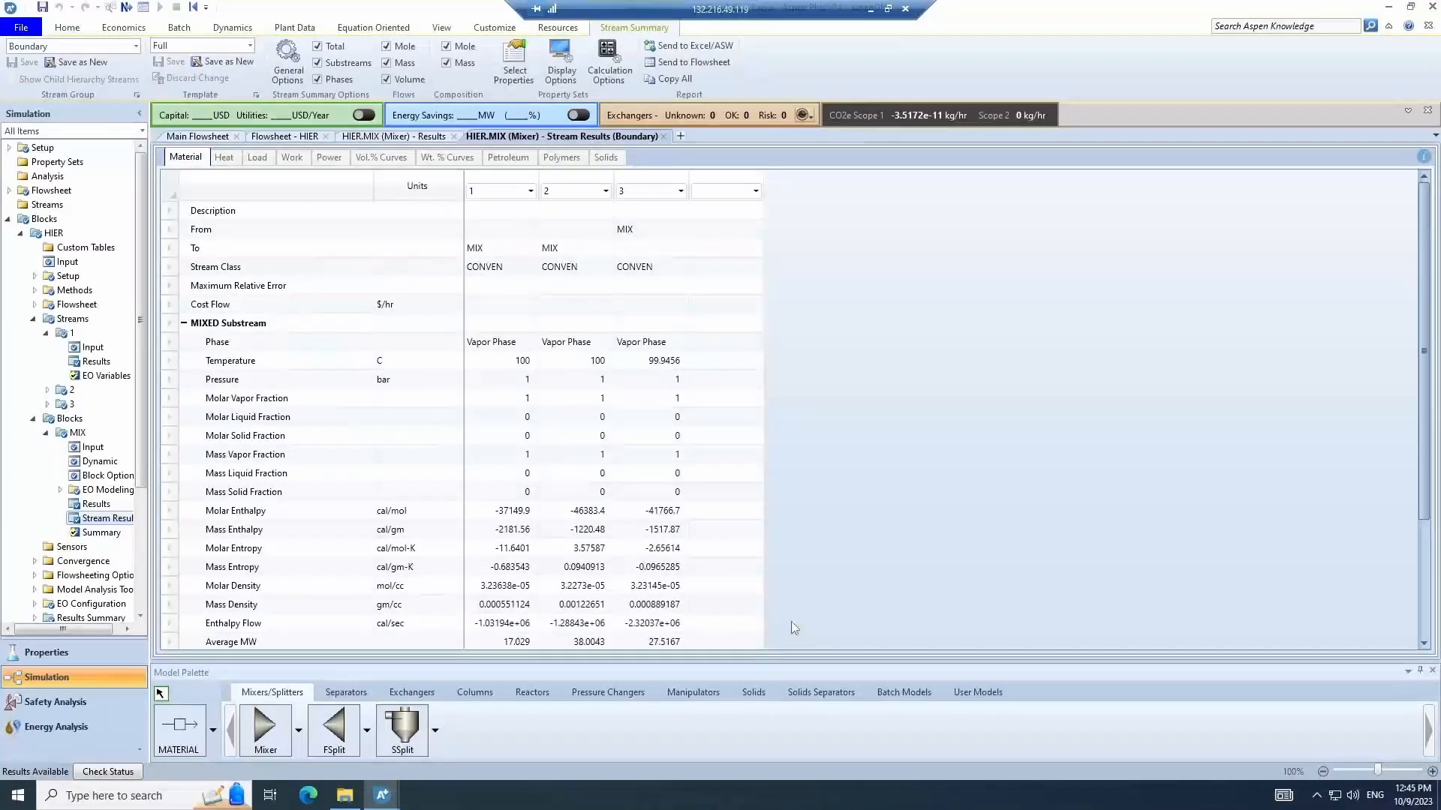
scroll(755, 609, "down", 1)
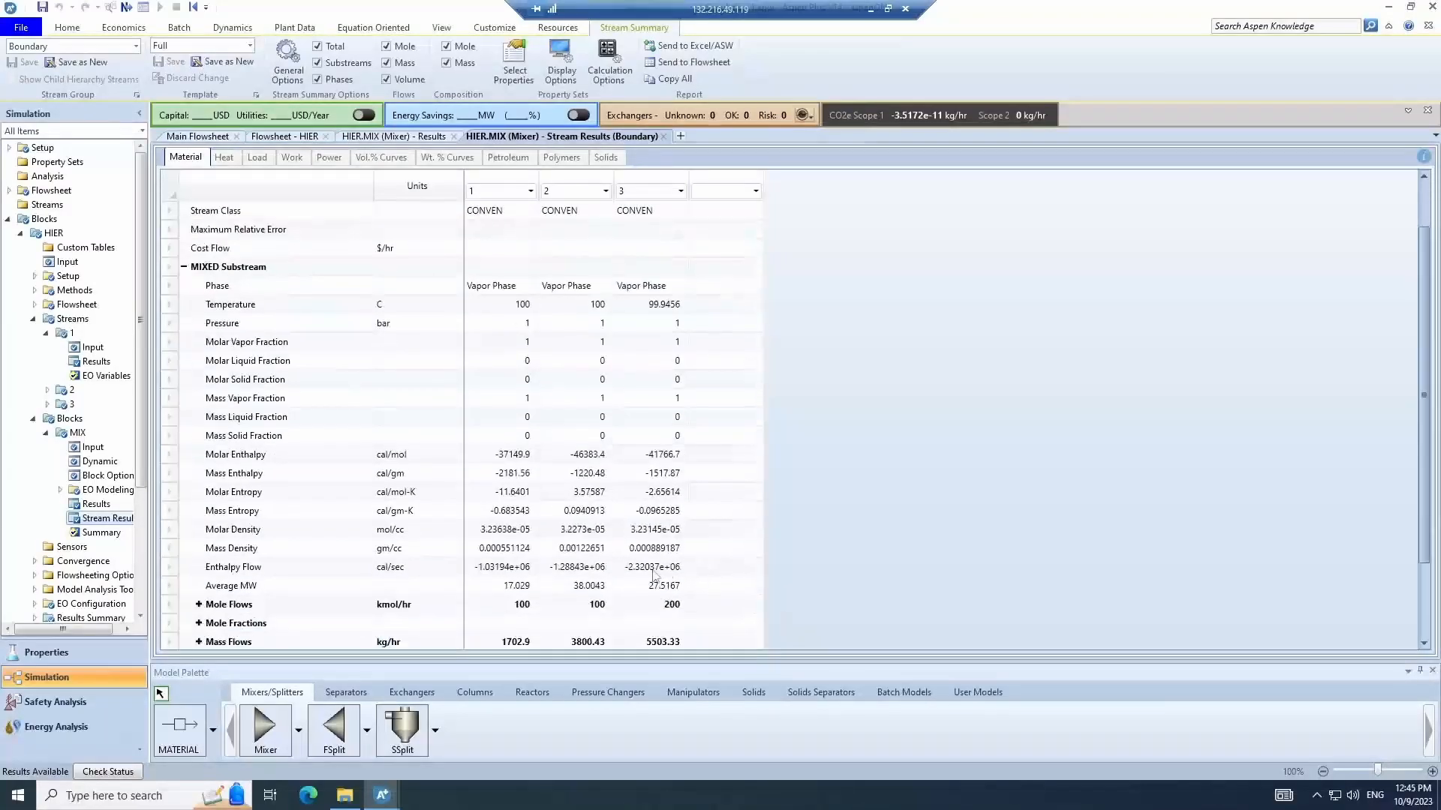
left_click(424, 565)
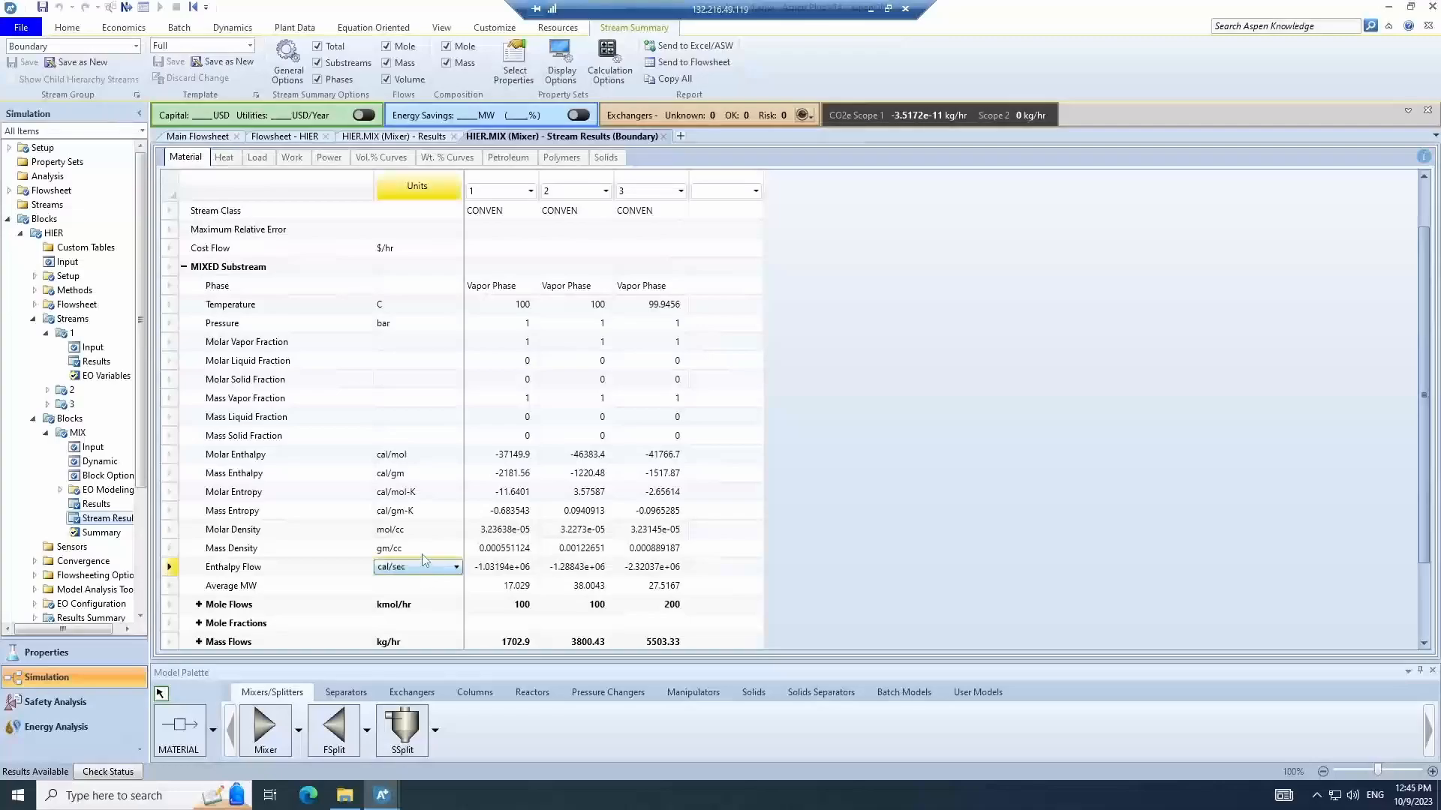
left_click(454, 568)
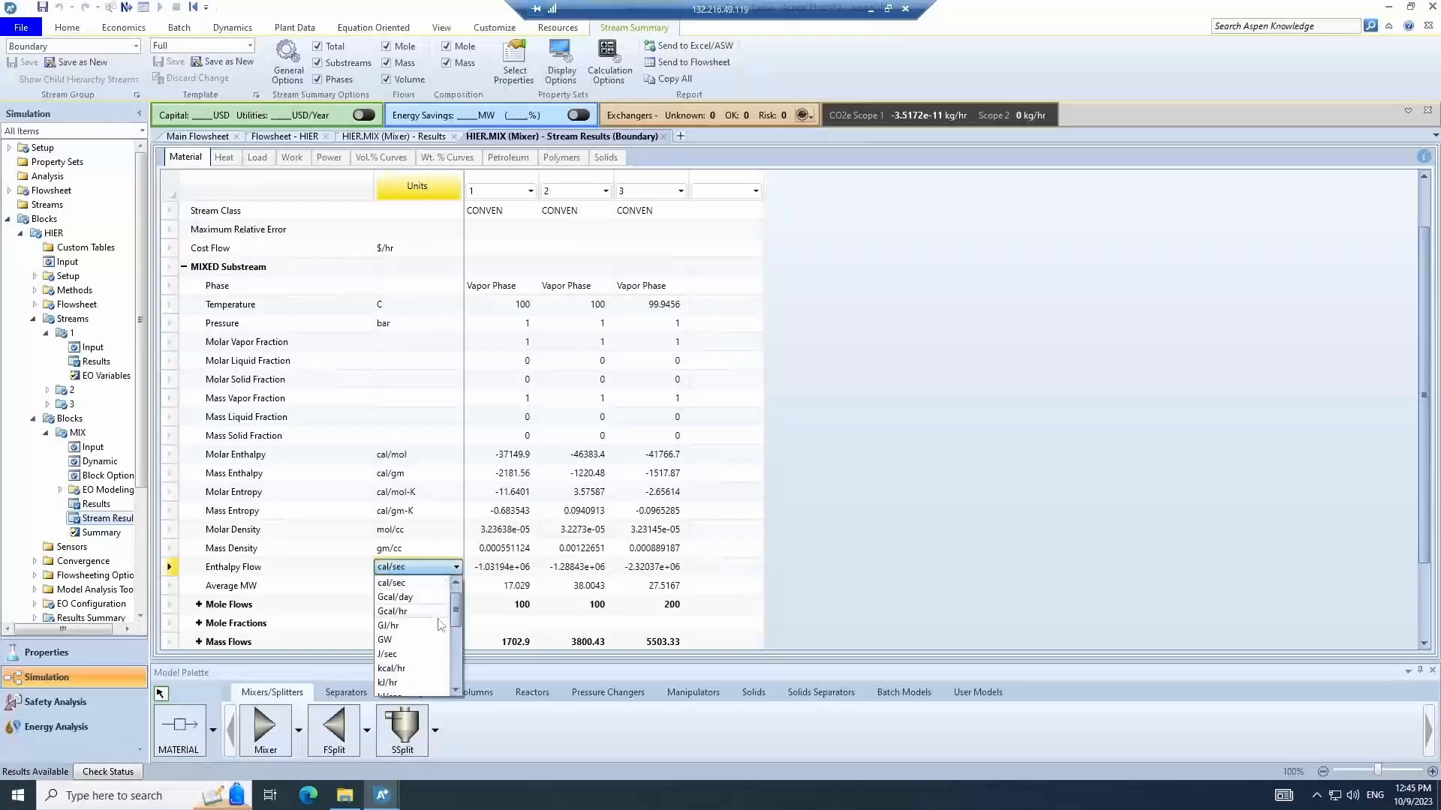
left_click(423, 655)
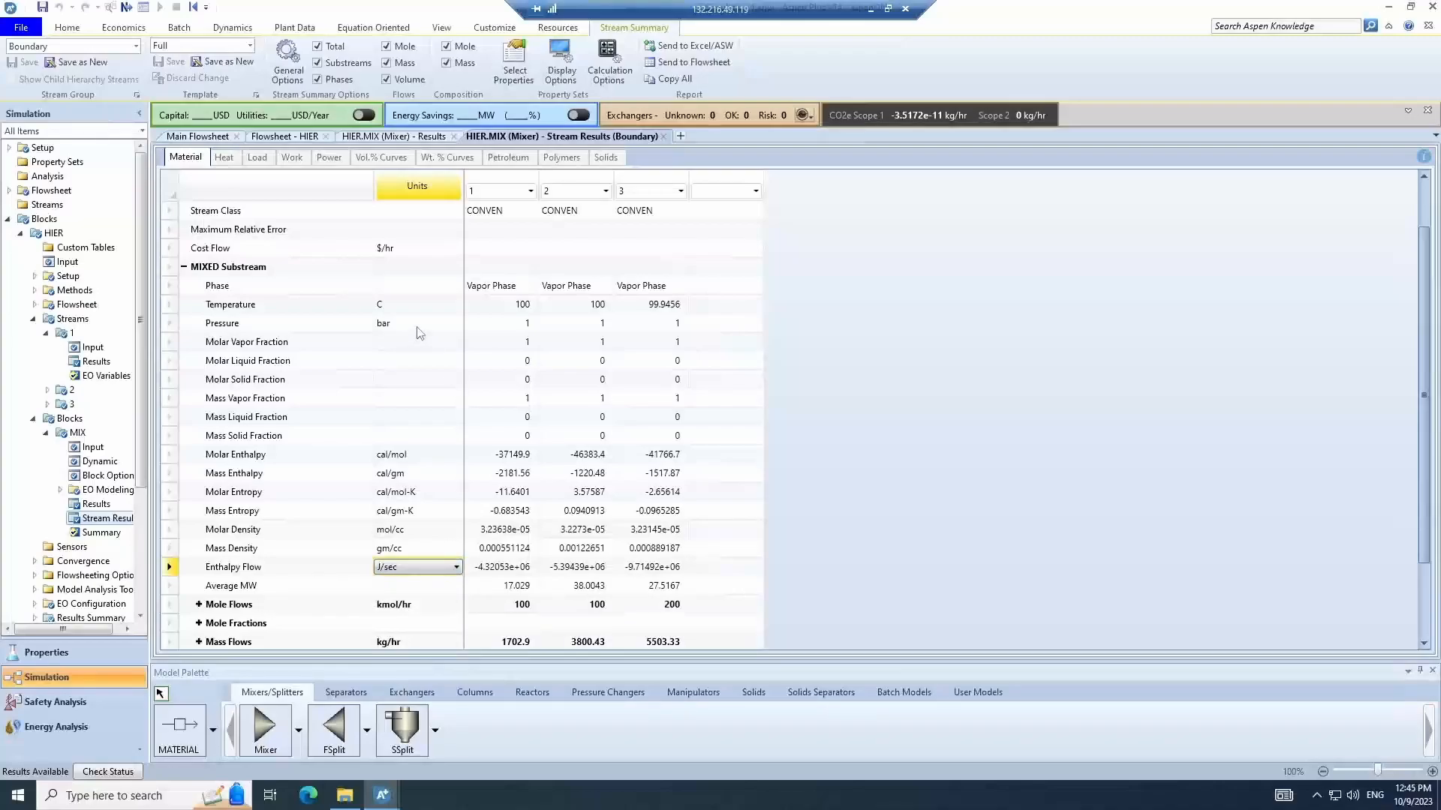
- Switch the simulation's global unit set to SI
left_click(69, 28)
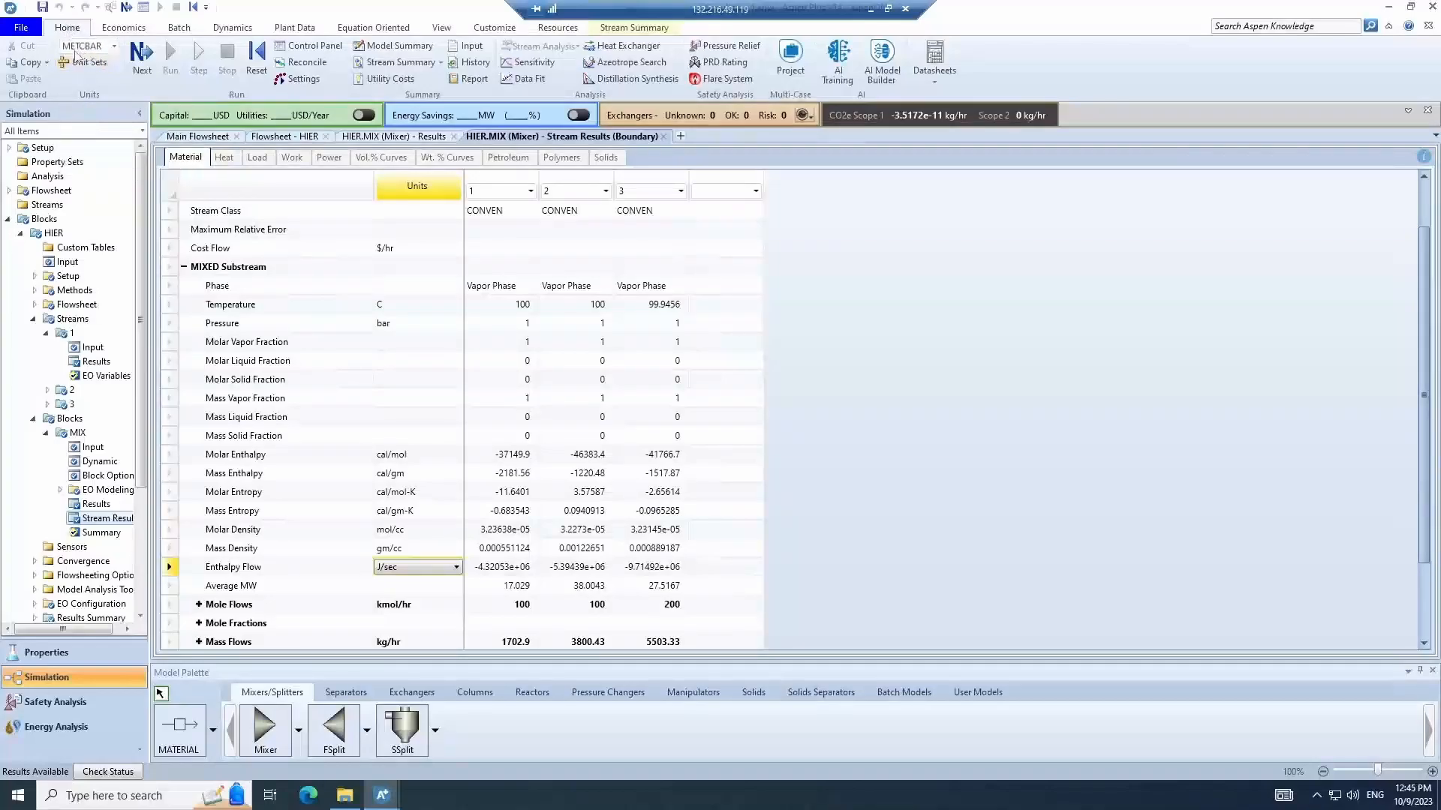
left_click(113, 47)
left_click(113, 48)
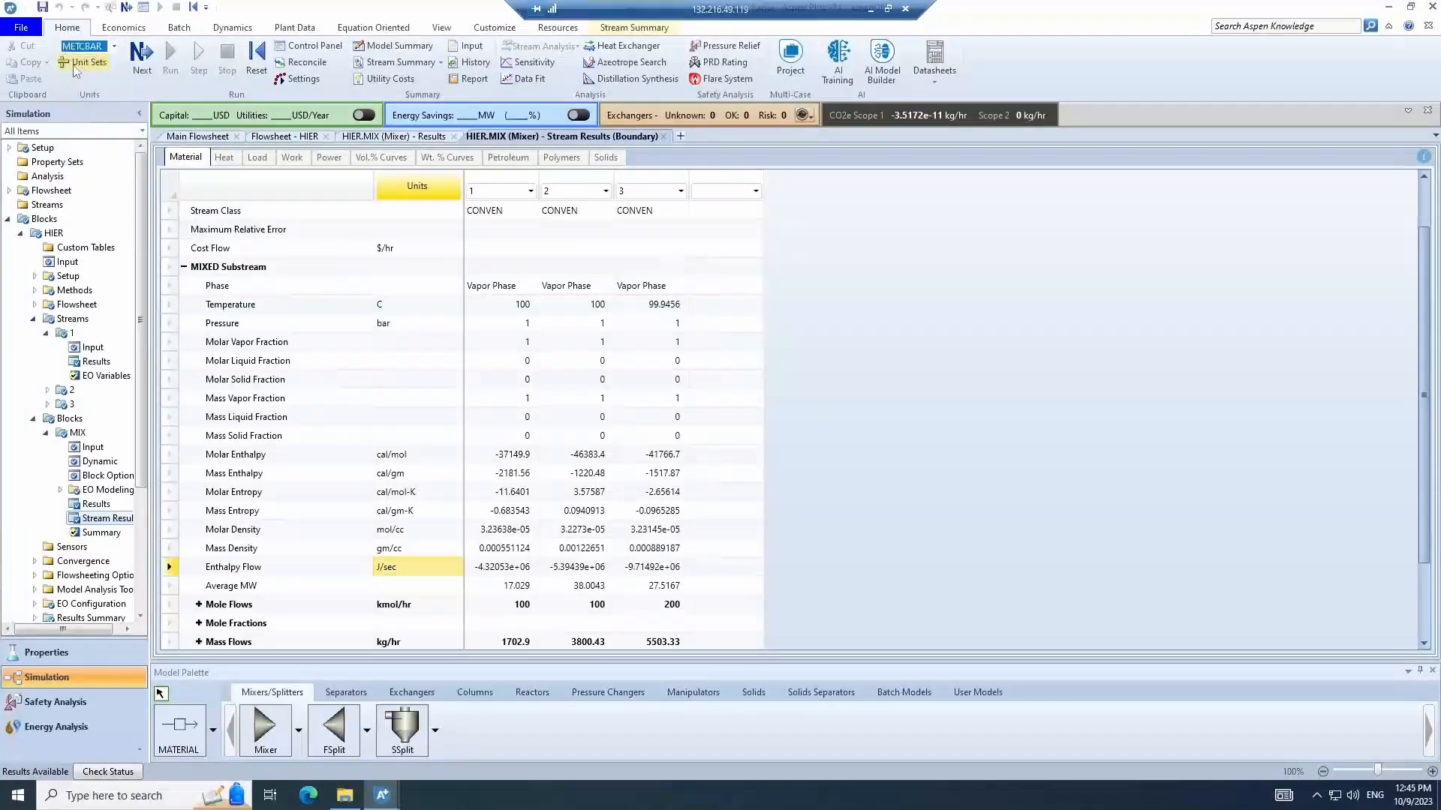
left_click(113, 47)
left_click(87, 120)
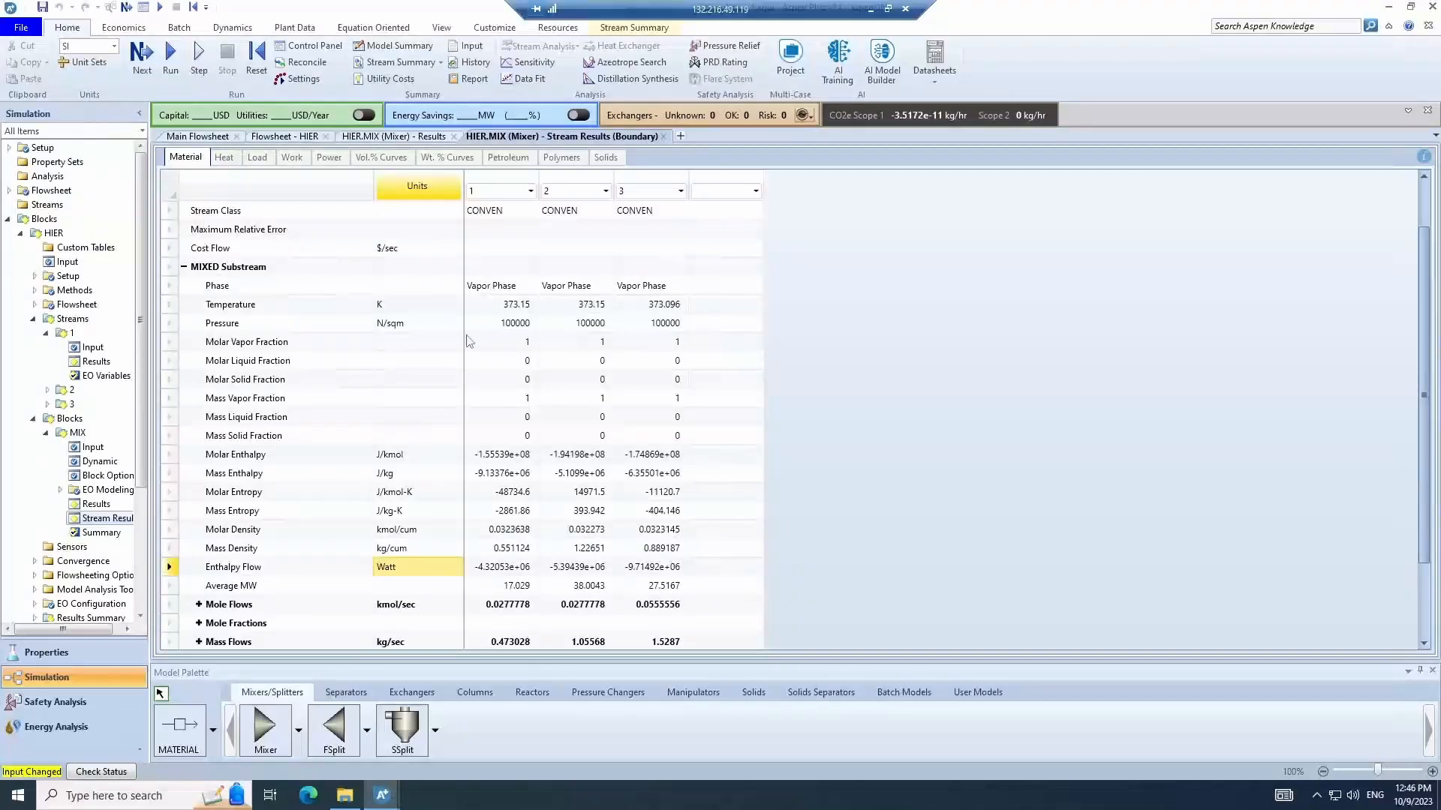
- Create a new unit set in Unit Sets, accepting the default ID
left_click(444, 305)
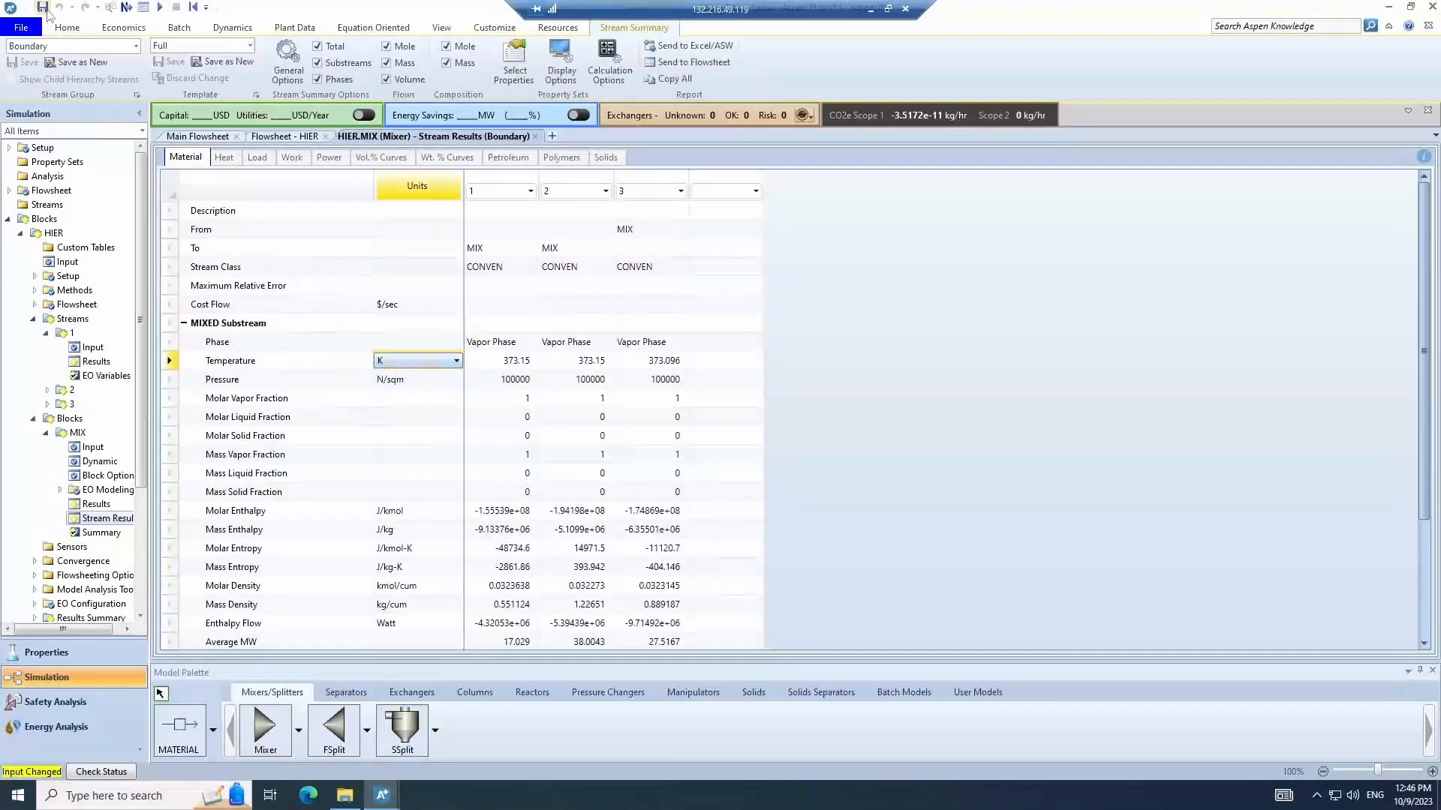
left_click(67, 27)
left_click(90, 63)
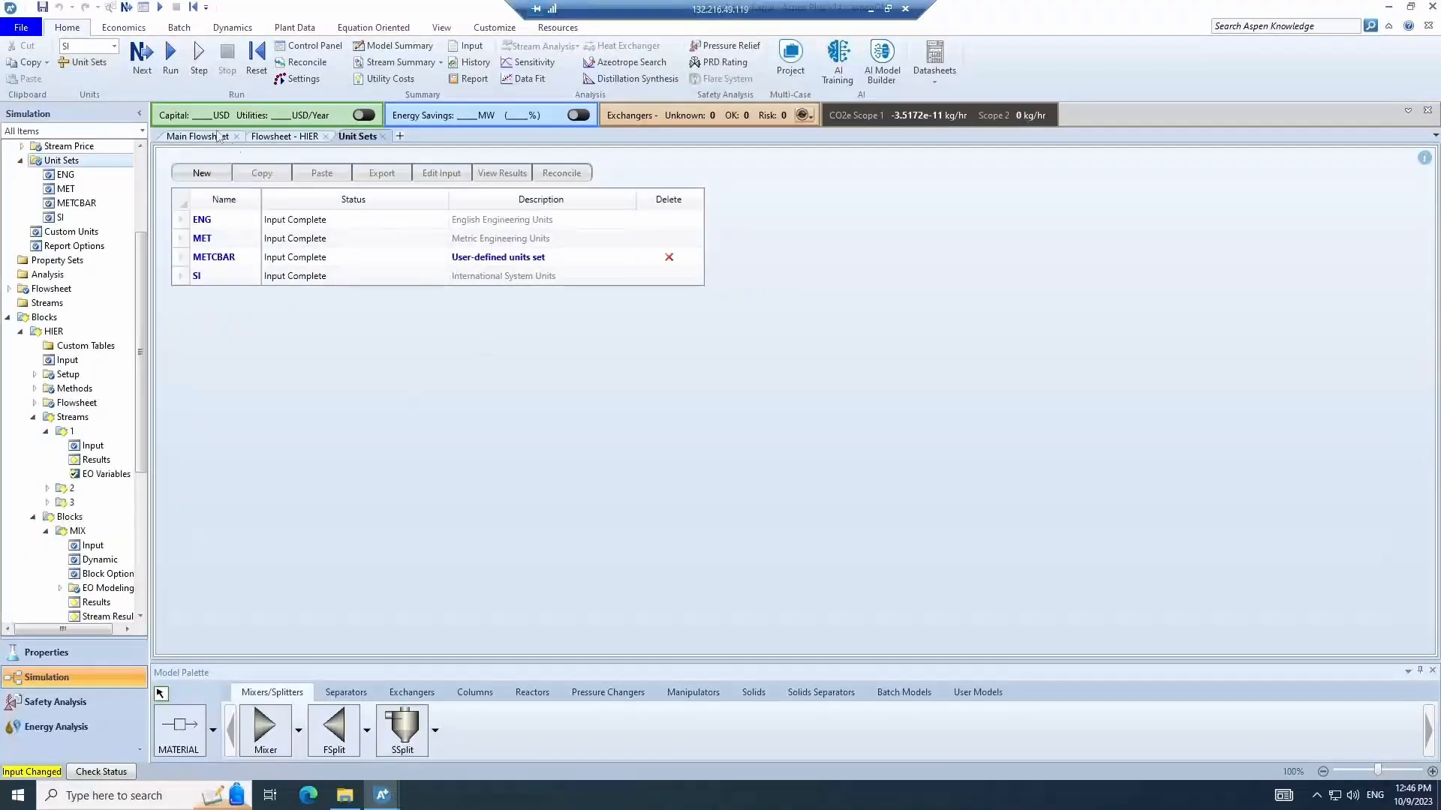
left_click(203, 173)
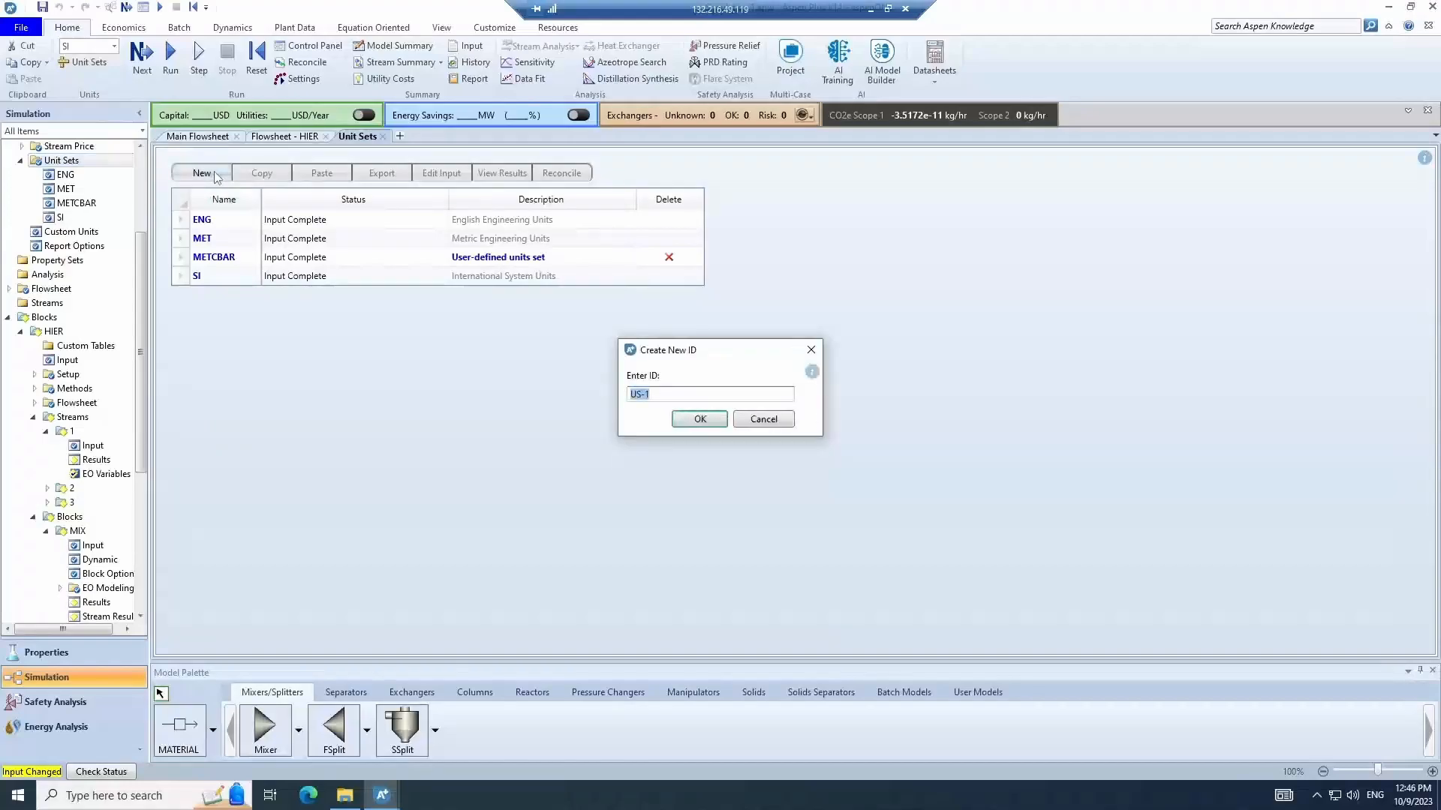
left_click(700, 420)
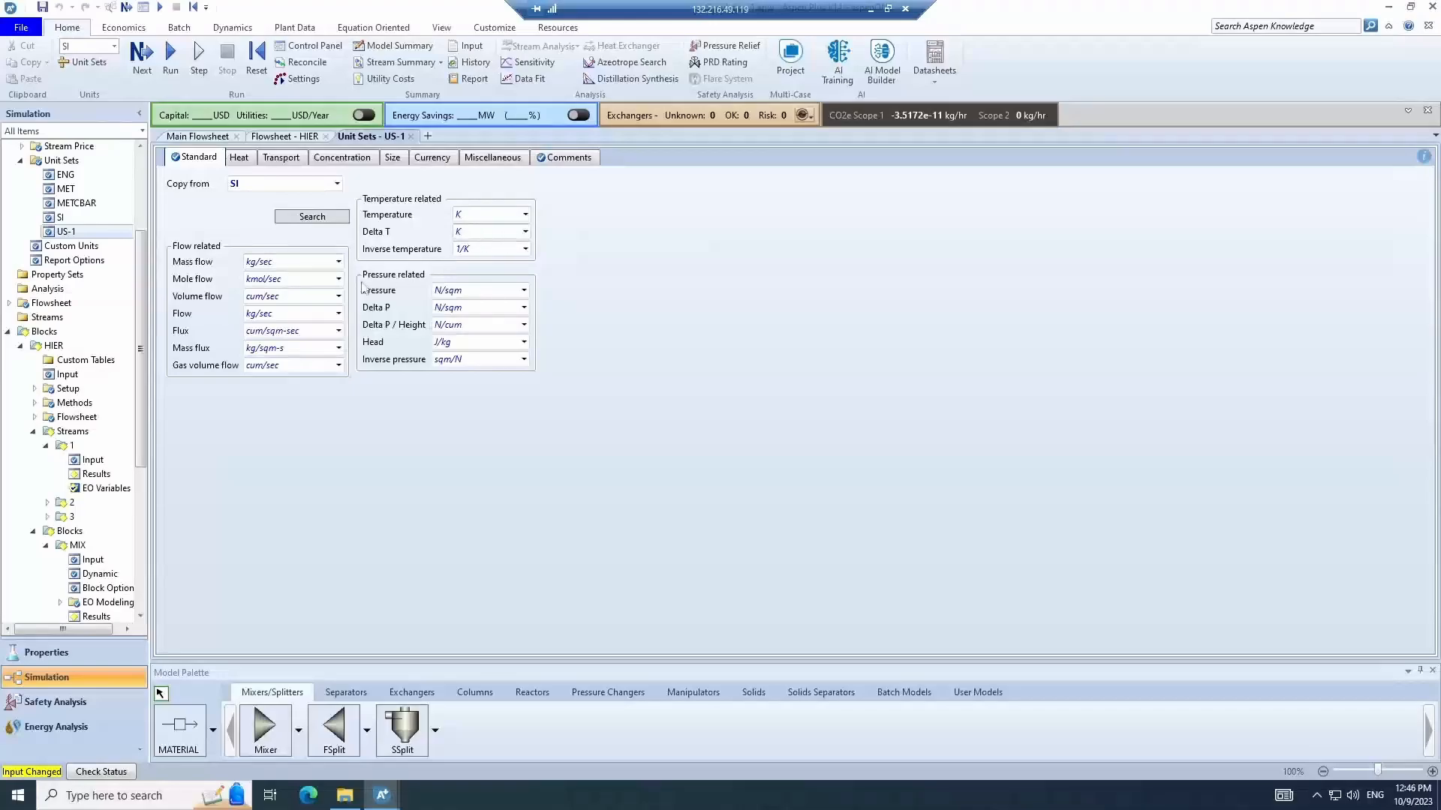
- Browse the Units-Sets Search list of physical quantities and their units, then close it
left_click(312, 217)
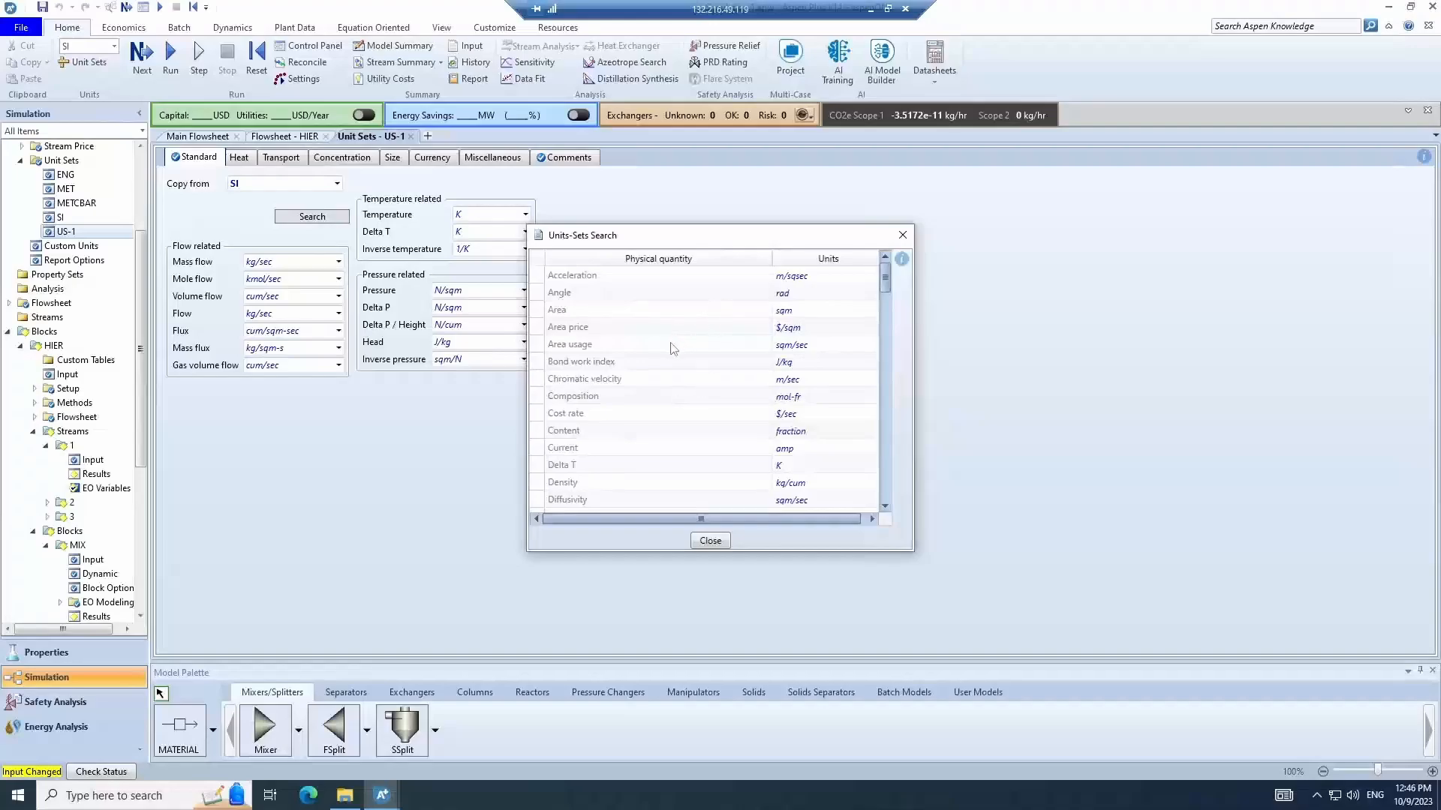
left_click(585, 330)
left_click(630, 384)
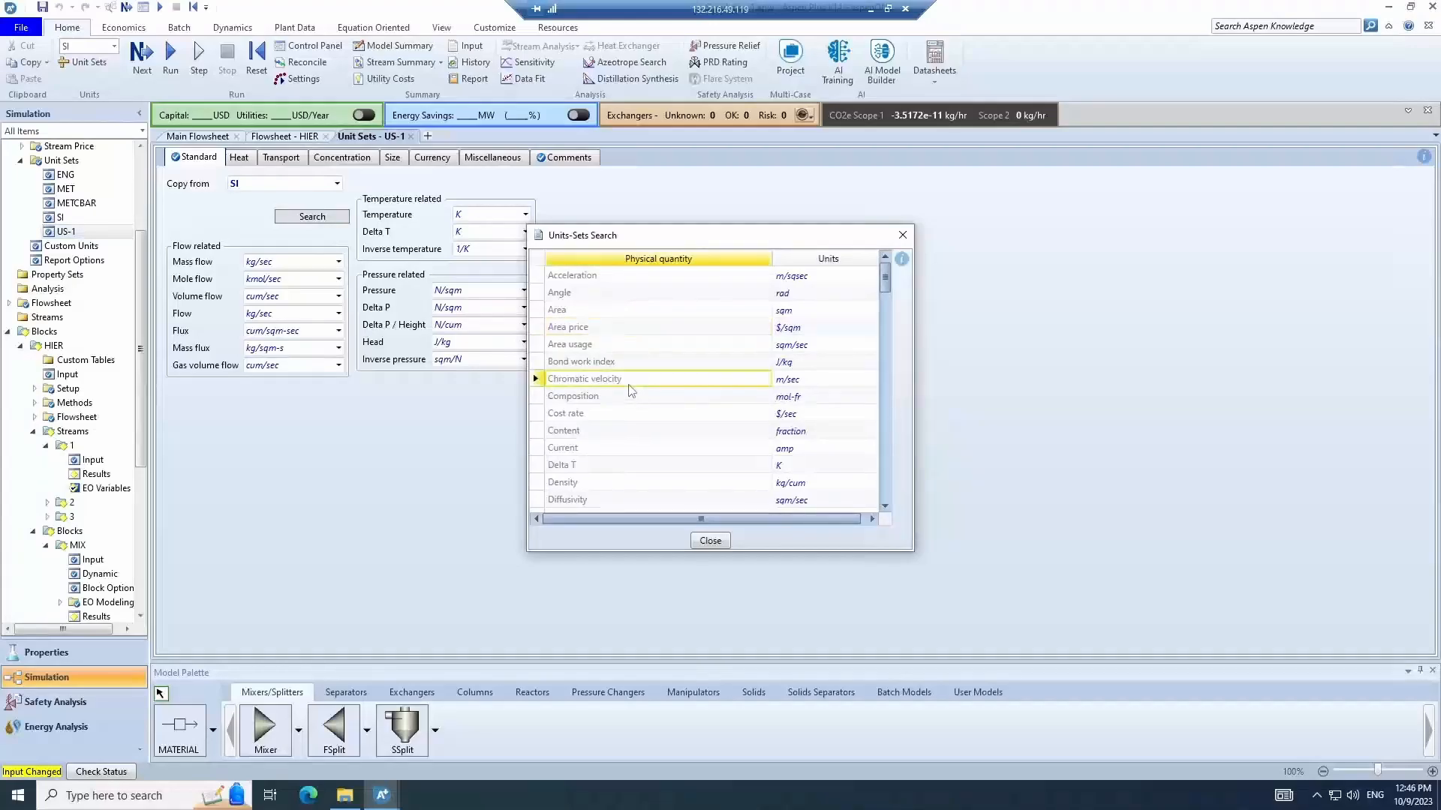
scroll(675, 368, "down", 8)
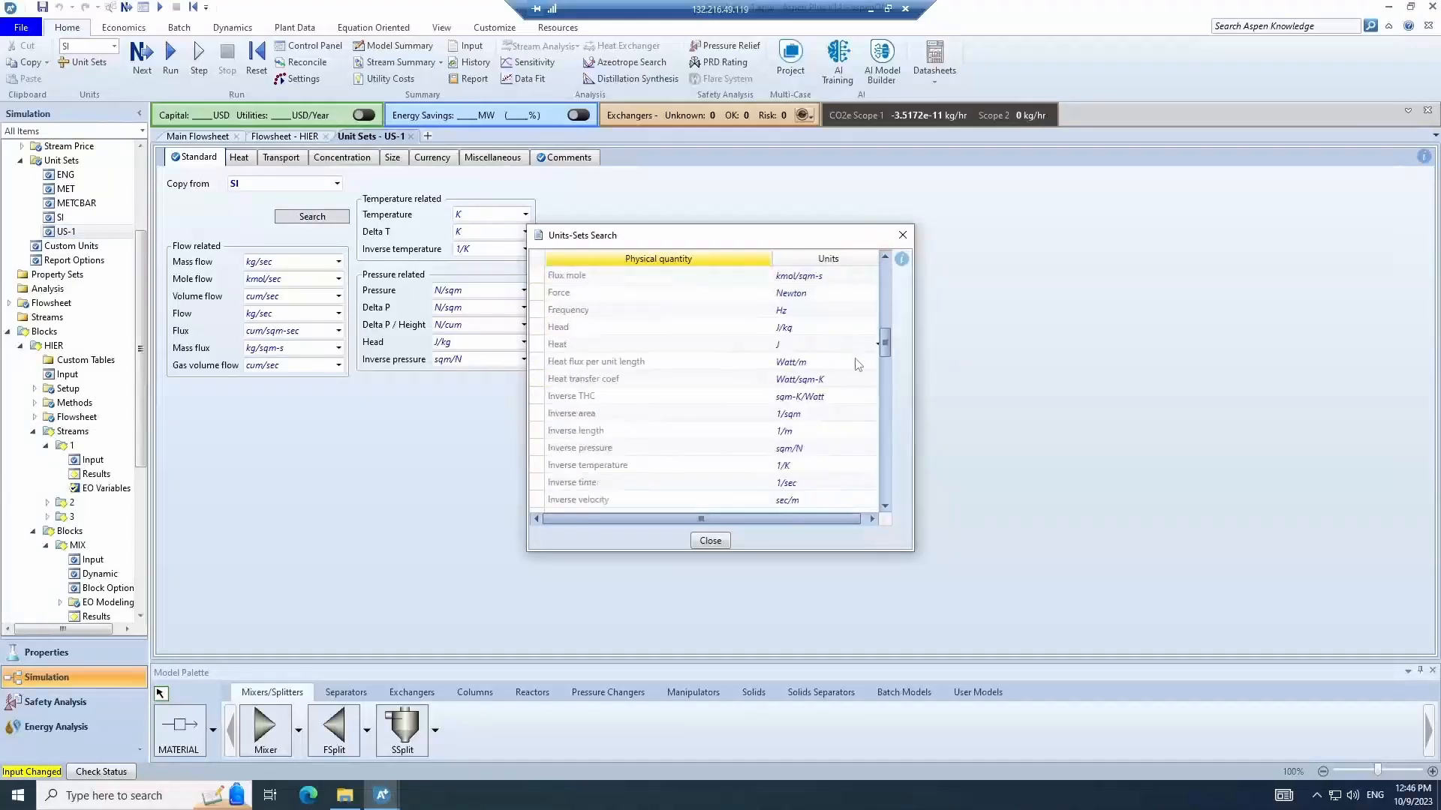
scroll(857, 365, "down", 15)
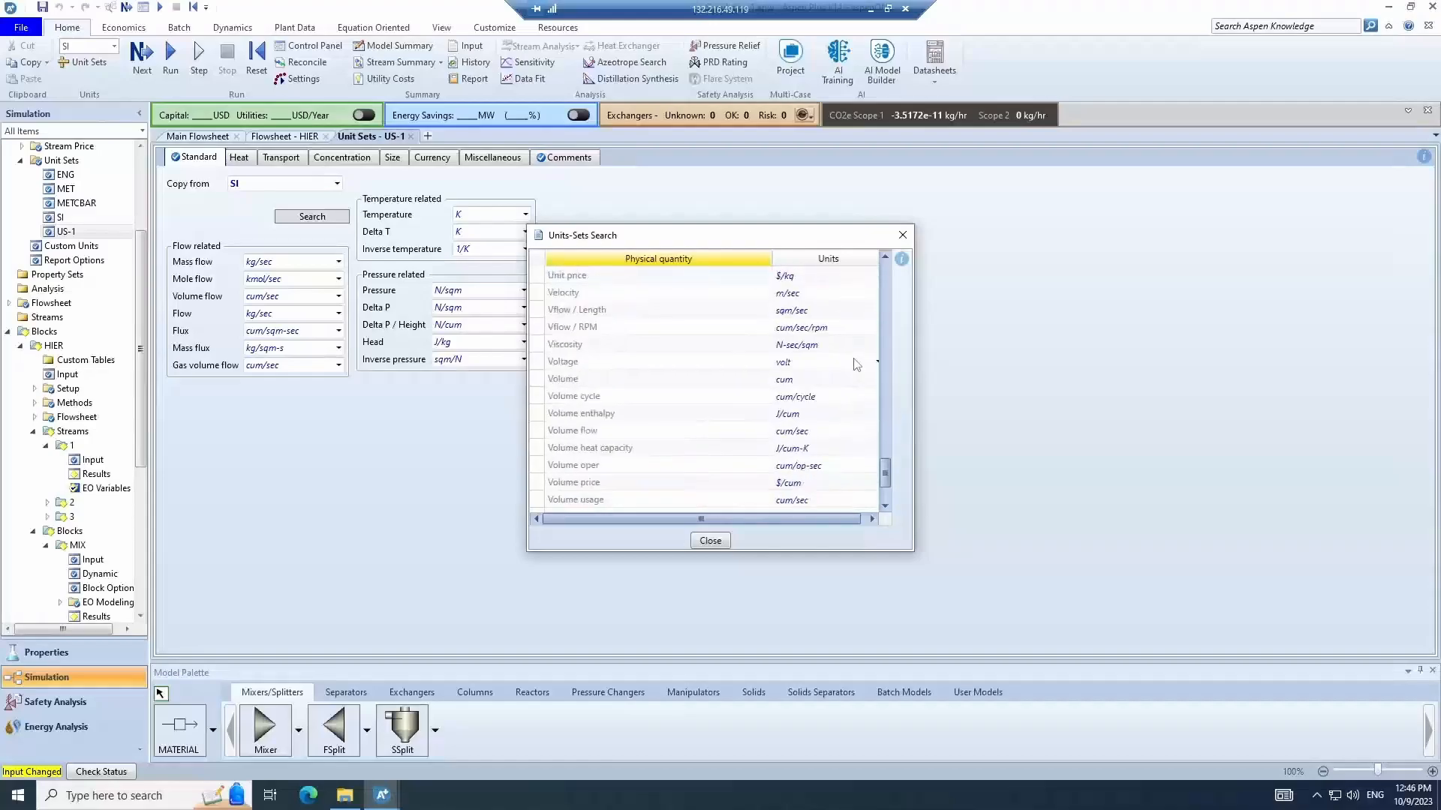
scroll(858, 365, "down", 2)
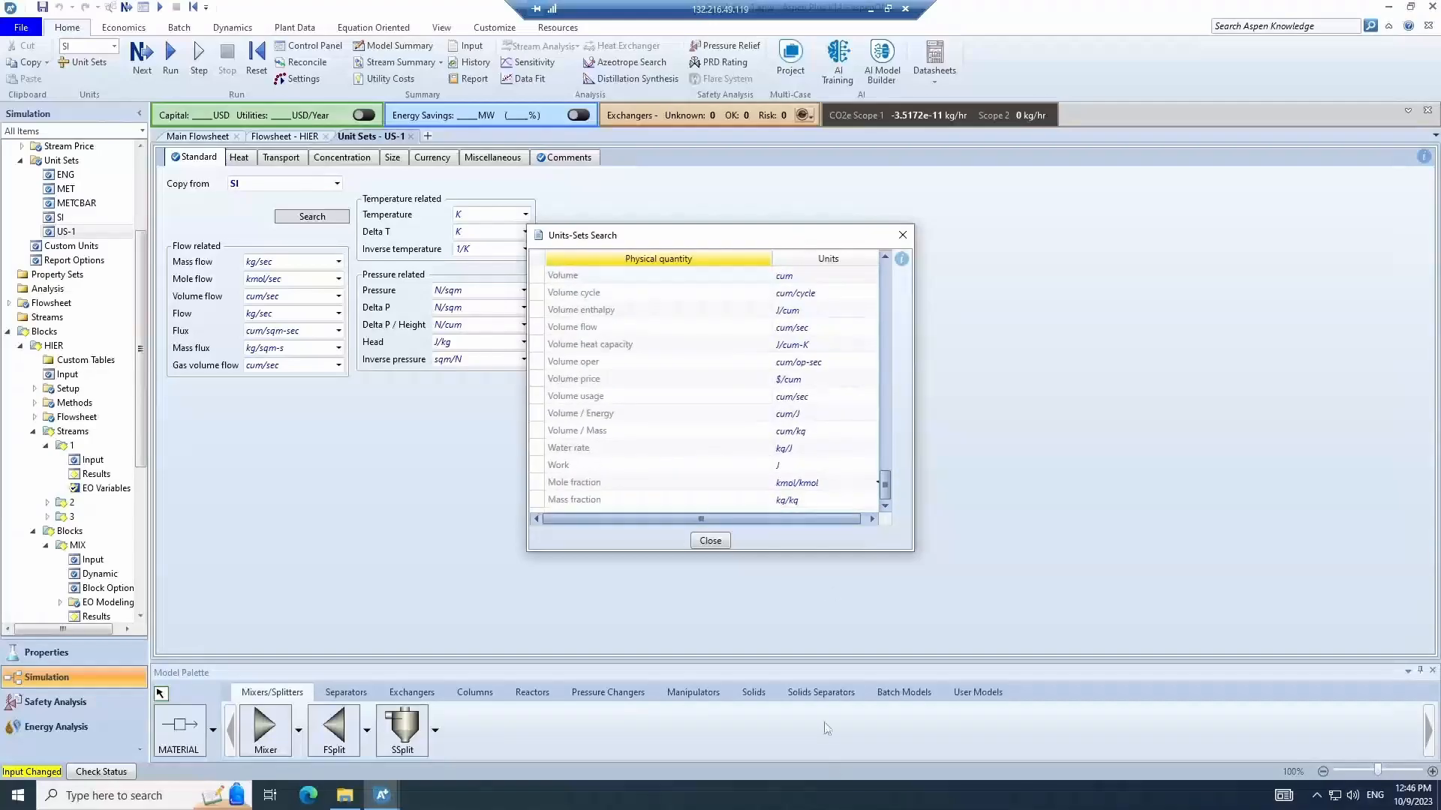
left_click(708, 541)
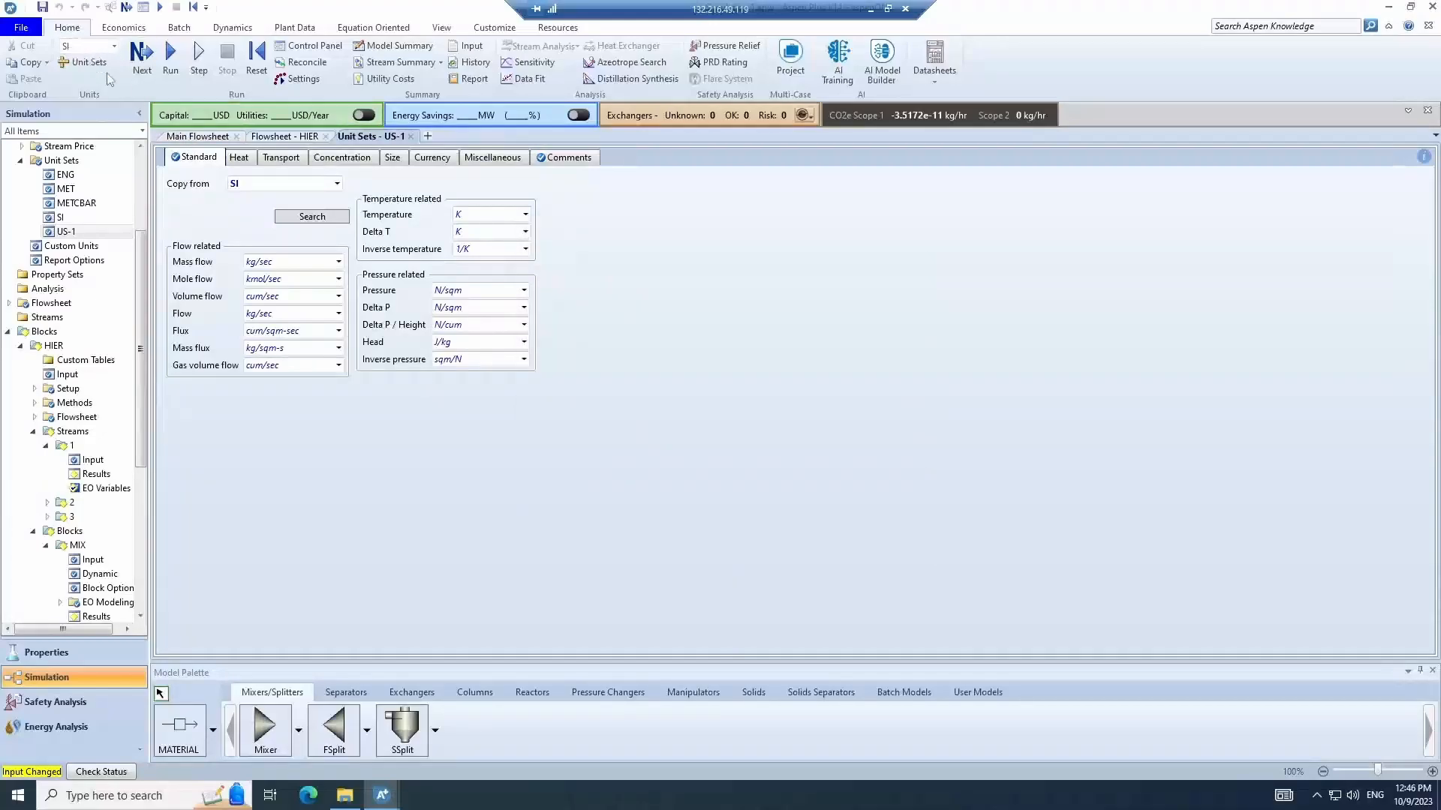
- Return to the main flowsheet and open the HIER hierarchy flowsheet
left_click(197, 136)
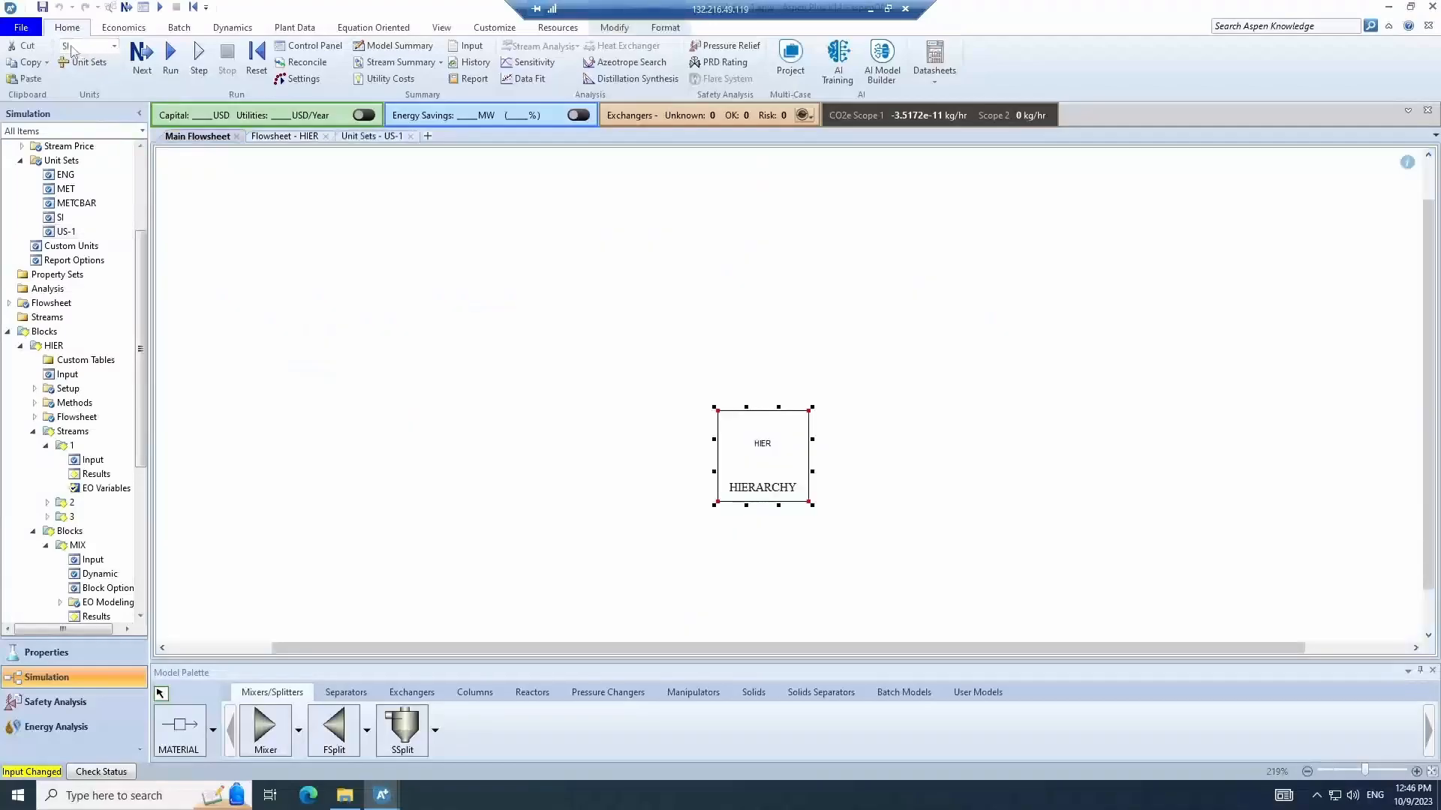
double_click(756, 426)
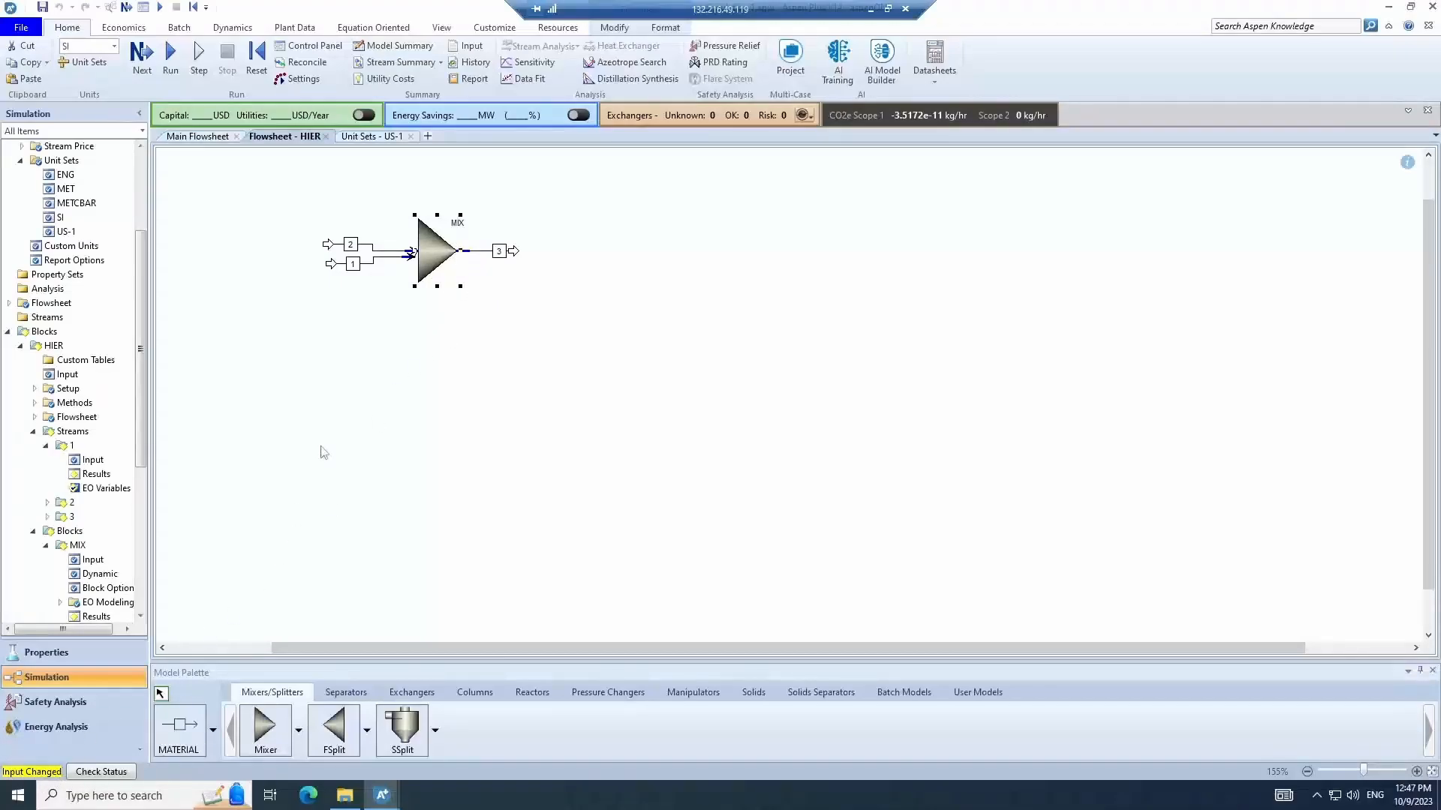
- Open the MIX block's input form, return to the HIER flowsheet and run the simulation
double_click(424, 262)
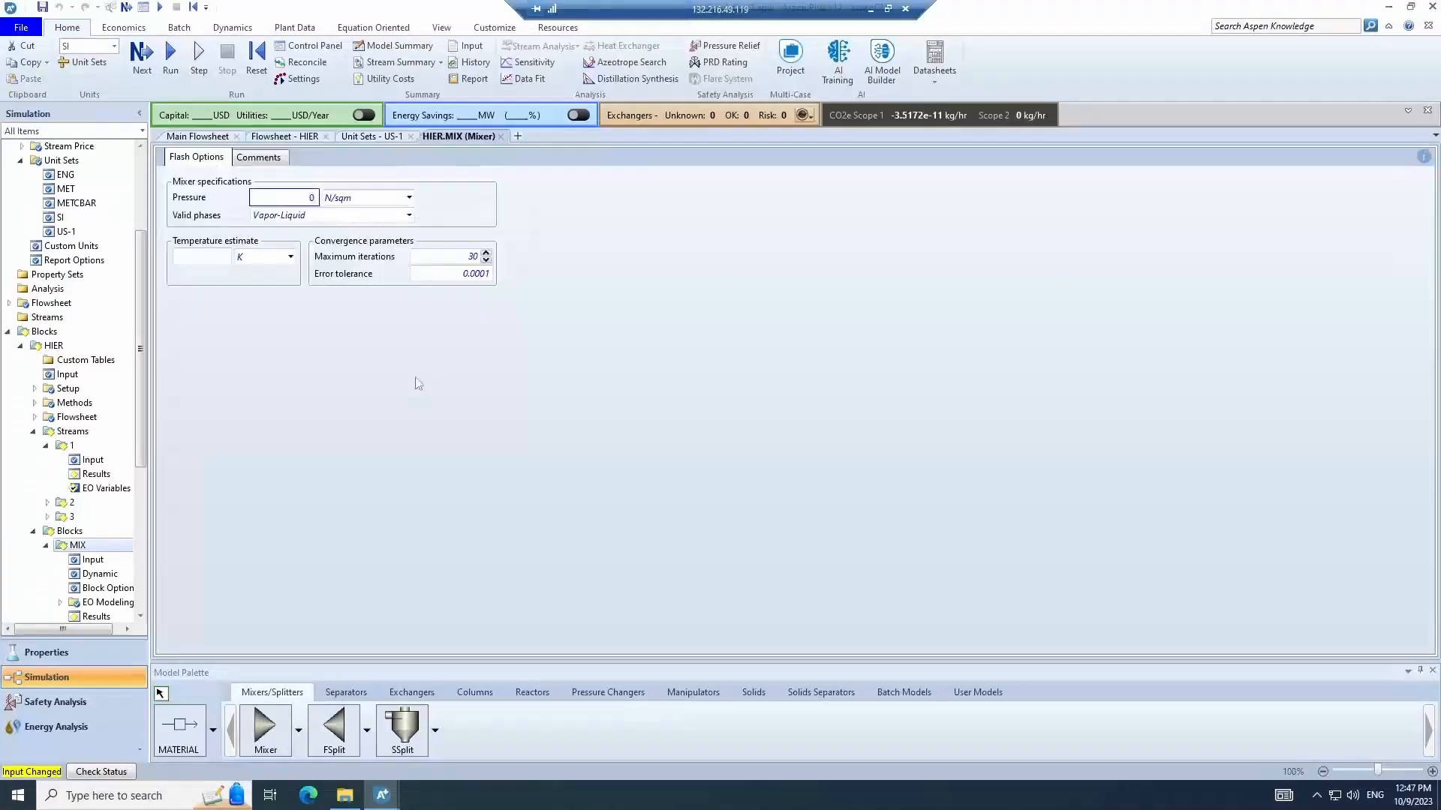
left_click(221, 137)
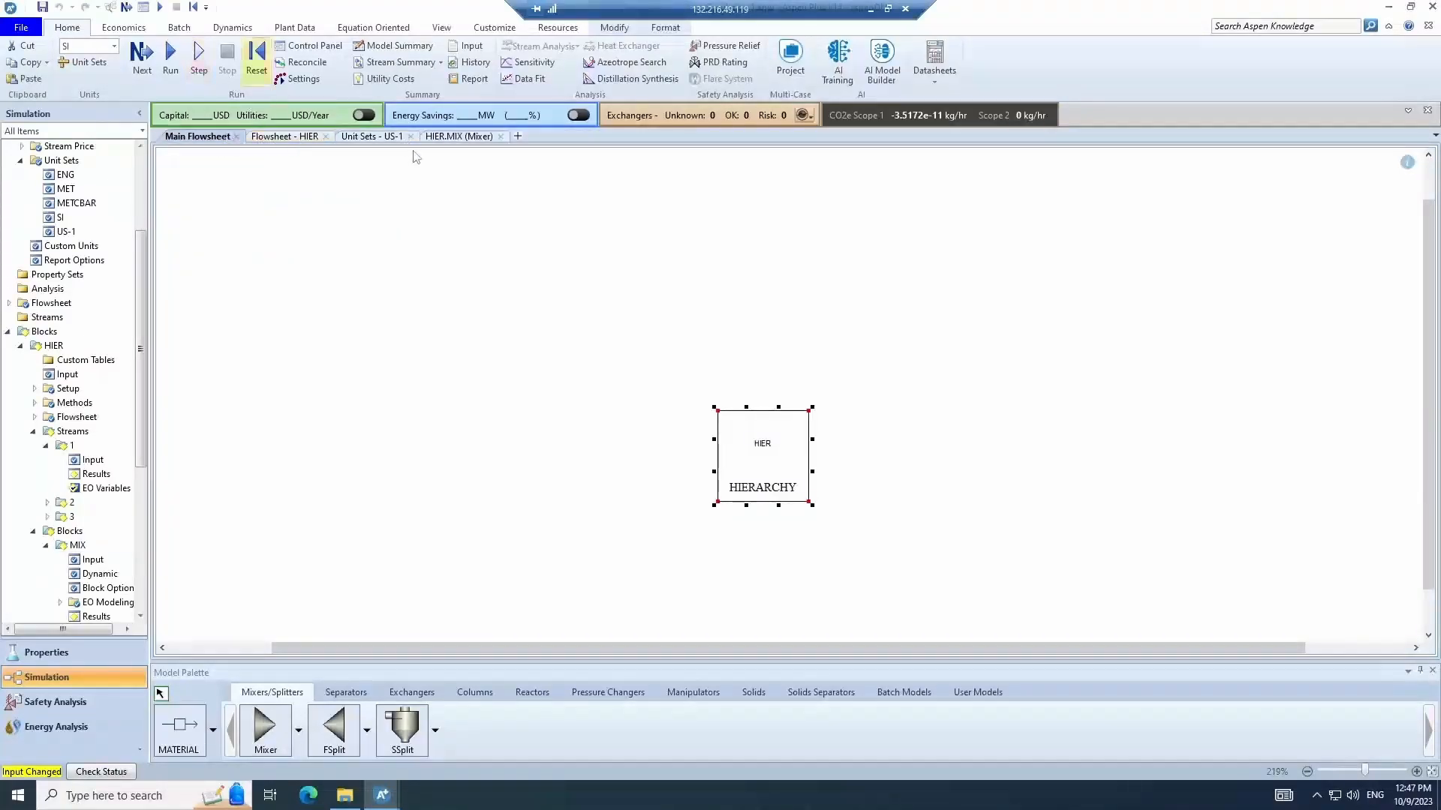
left_click(312, 137)
key("F5")
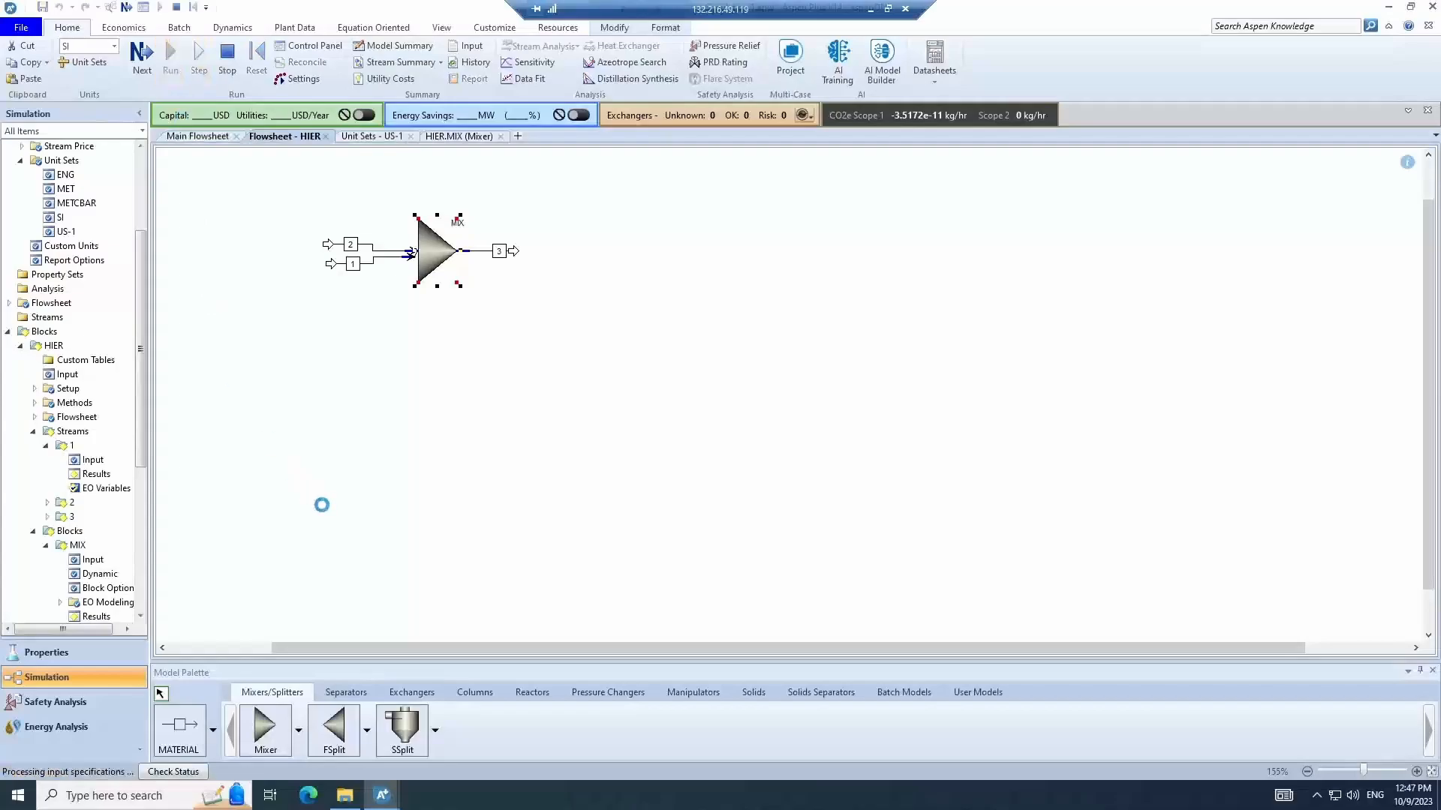
- Reinitialize the simulation, confirming the purge of results, and run it again
left_click(412, 441)
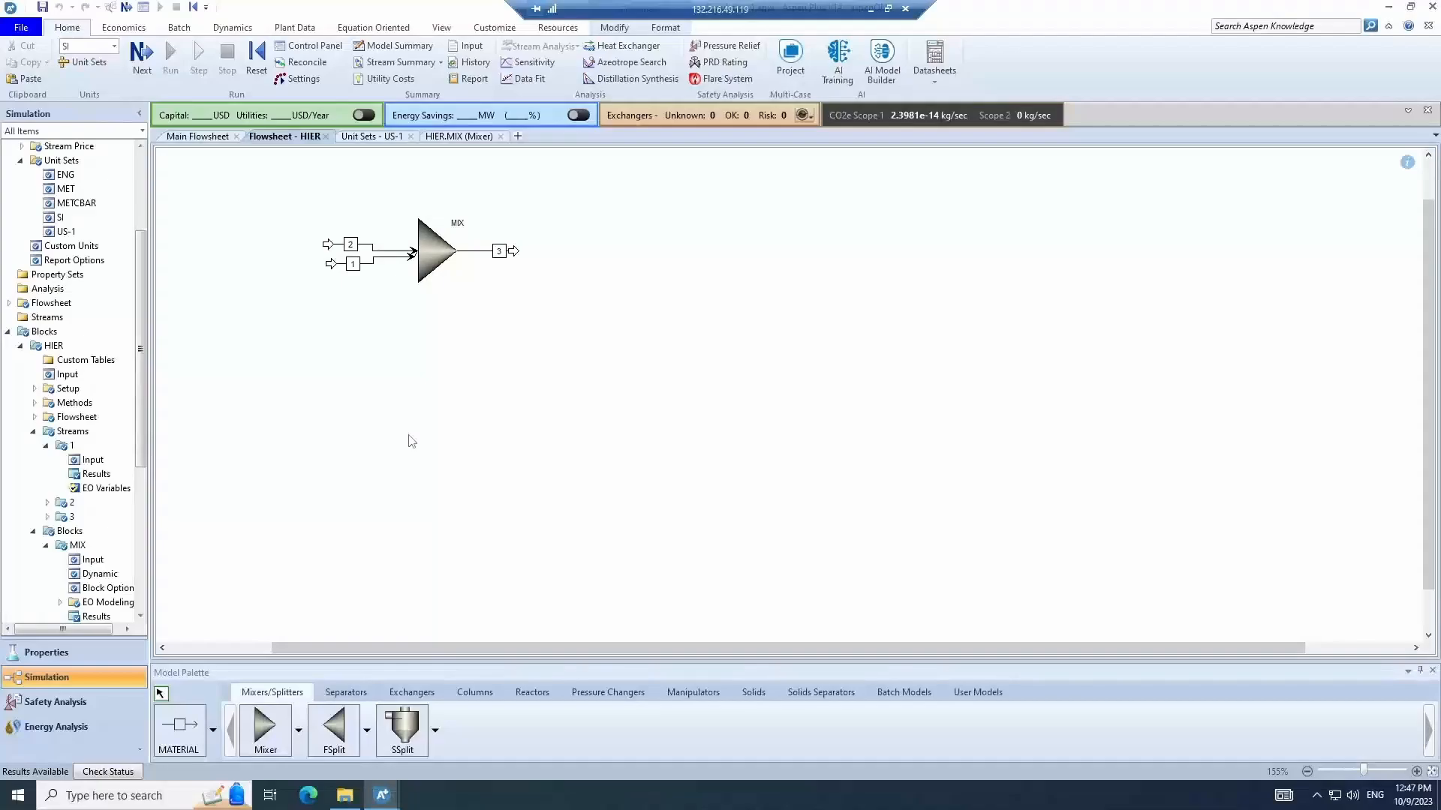
left_click(256, 60)
left_click(652, 438)
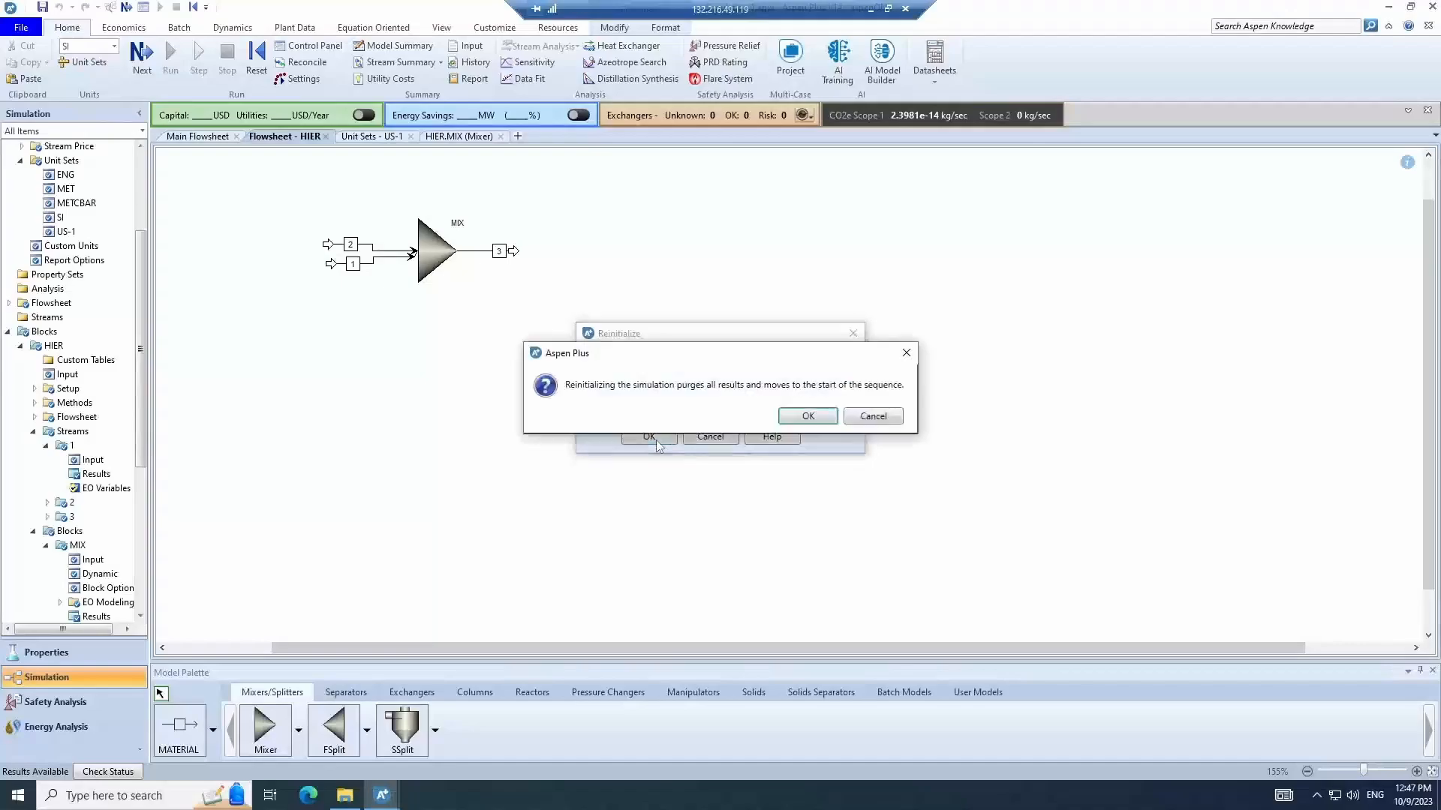
left_click(799, 418)
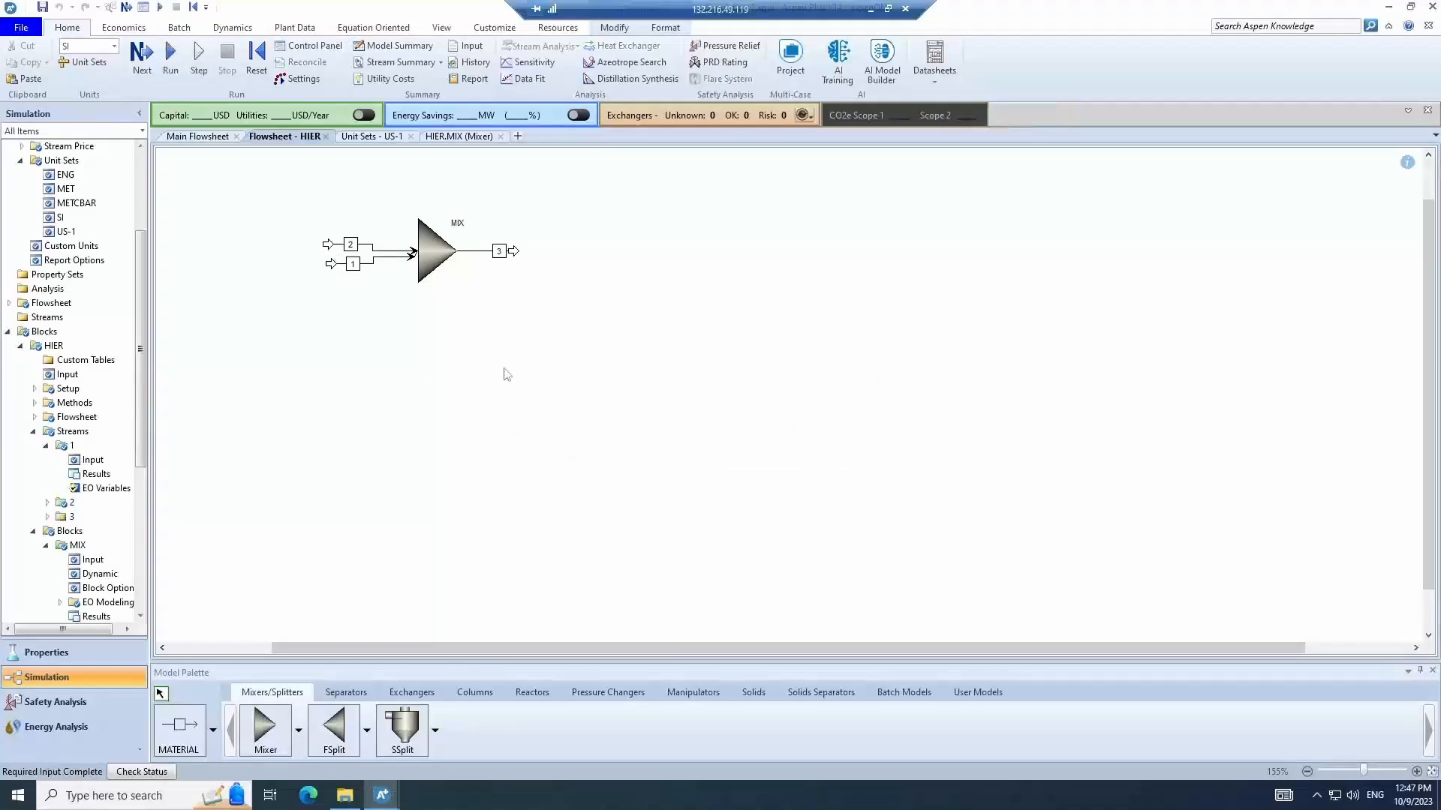
left_click(170, 59)
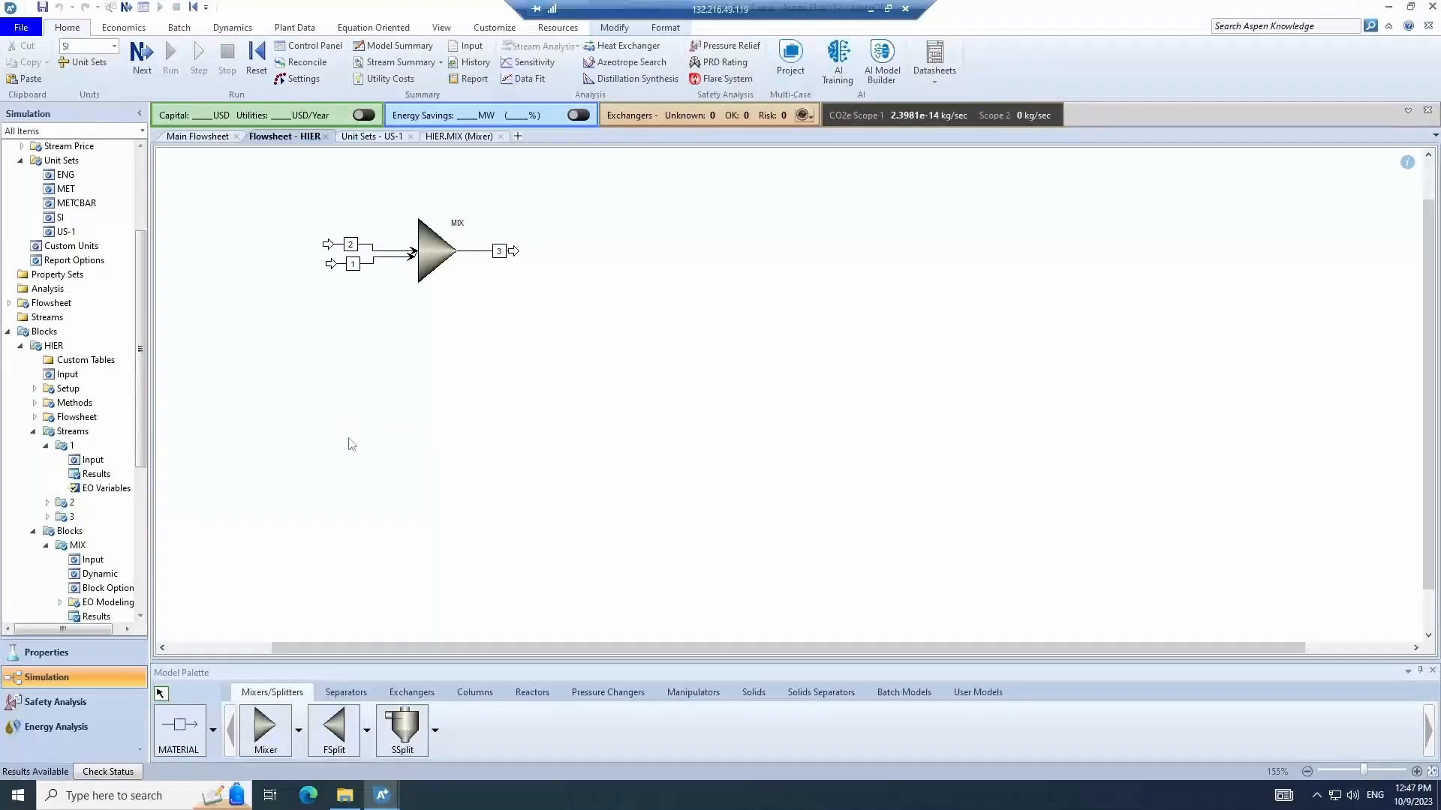
- Open the MIX block's stream results and review them with the mole flows and mole fractions expanded
right_click(430, 246)
left_click(487, 292)
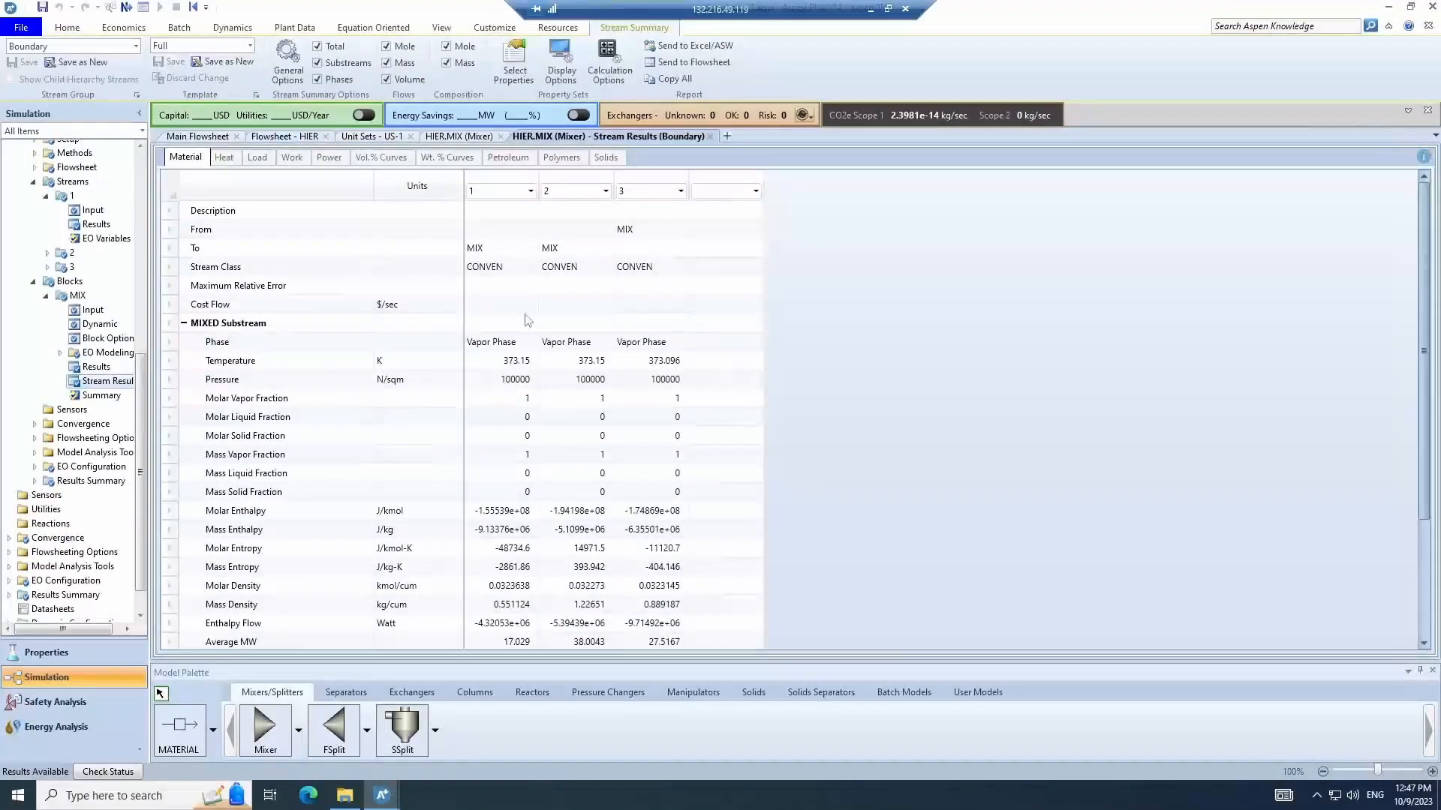
scroll(725, 466, "down", 3)
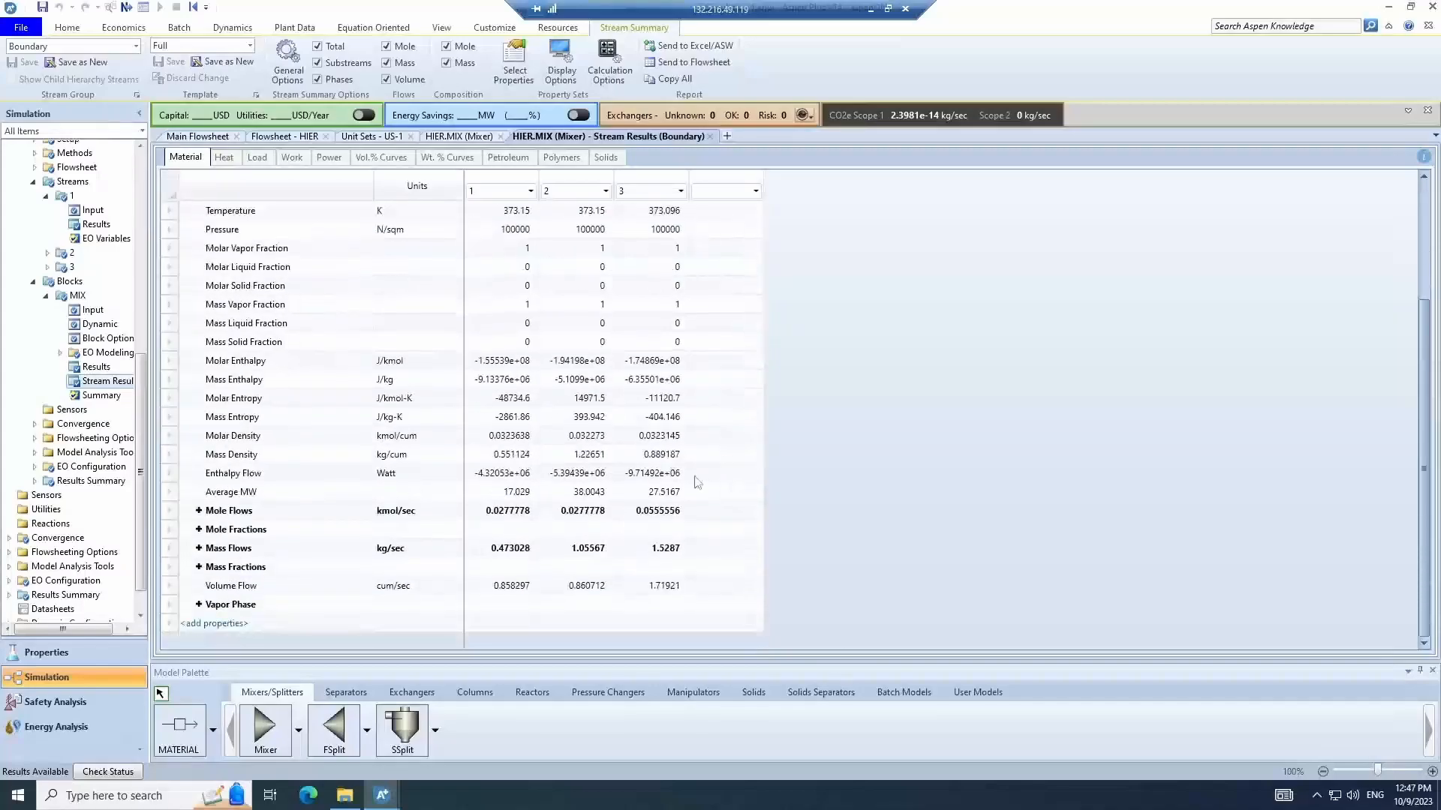
left_click(199, 511)
scroll(201, 514, "down", 4)
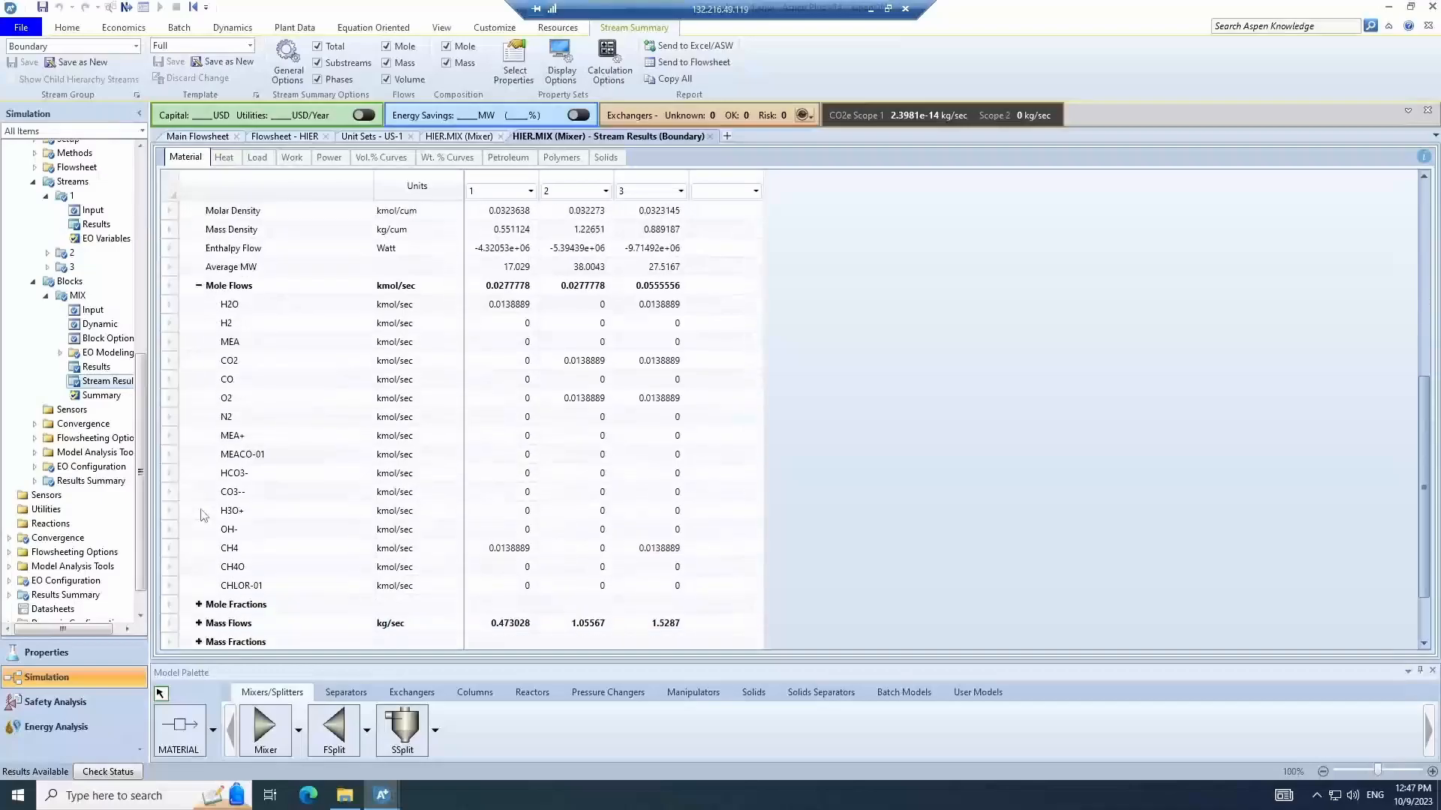
scroll(201, 514, "down", 2)
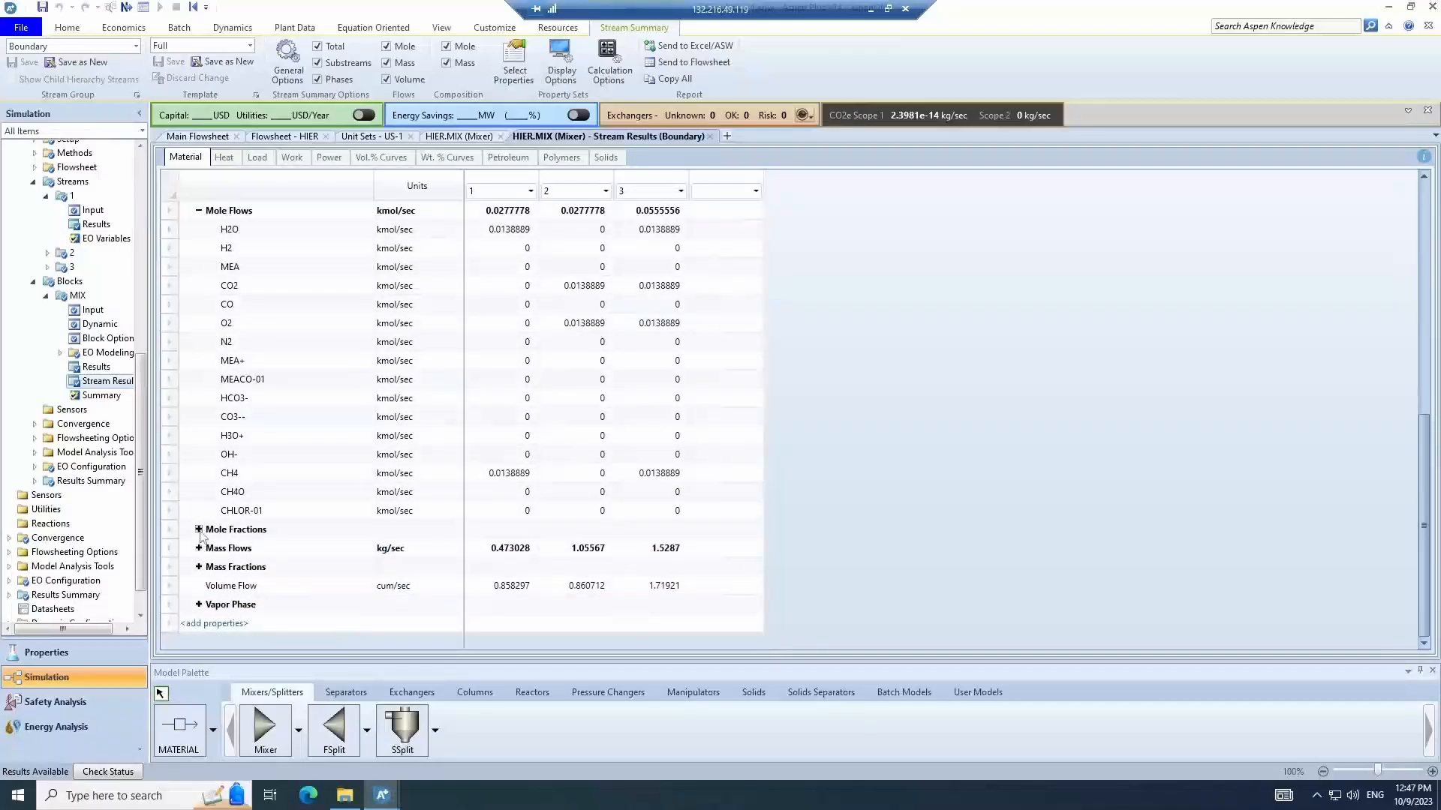
left_click(198, 530)
scroll(239, 523, "up", 5)
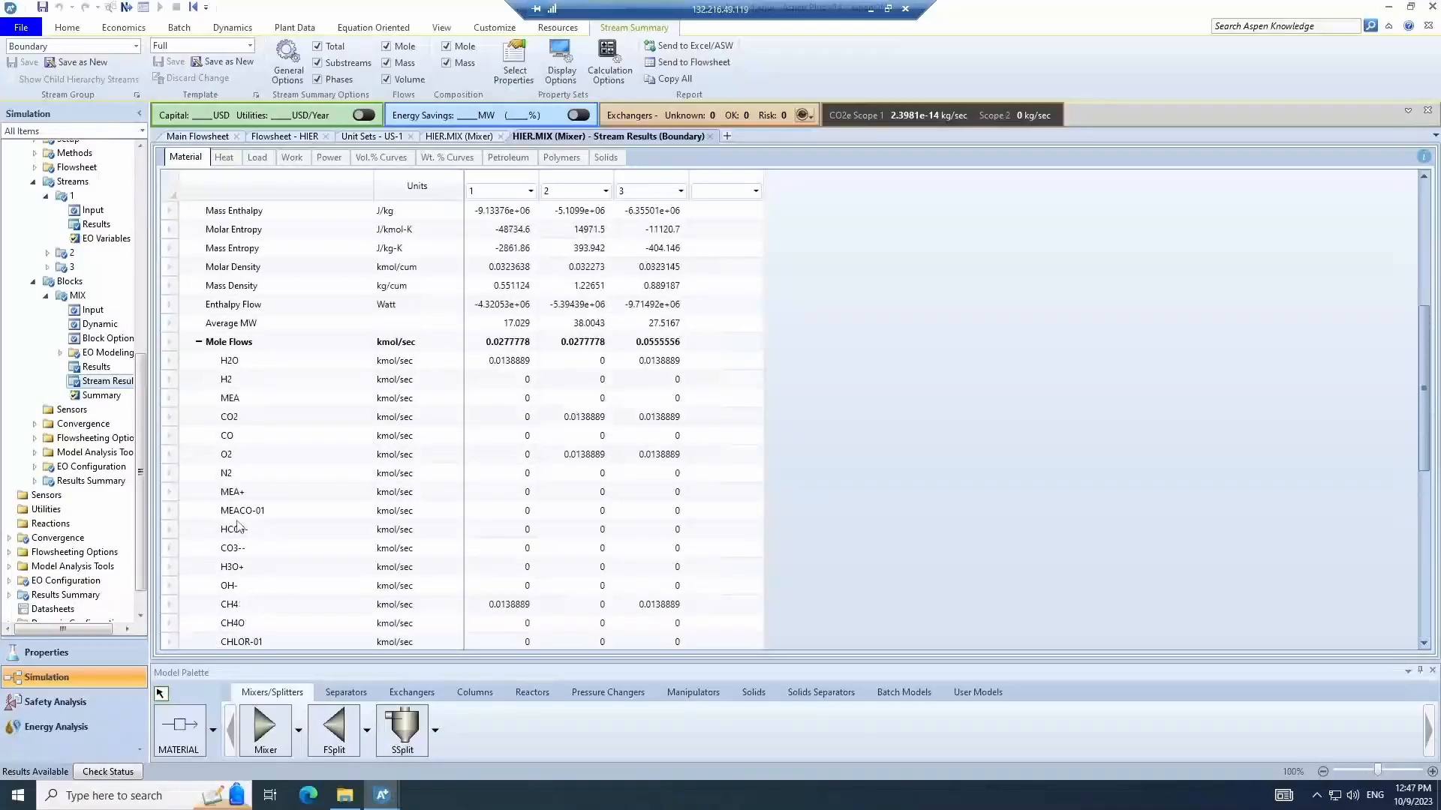
scroll(241, 523, "up", 3)
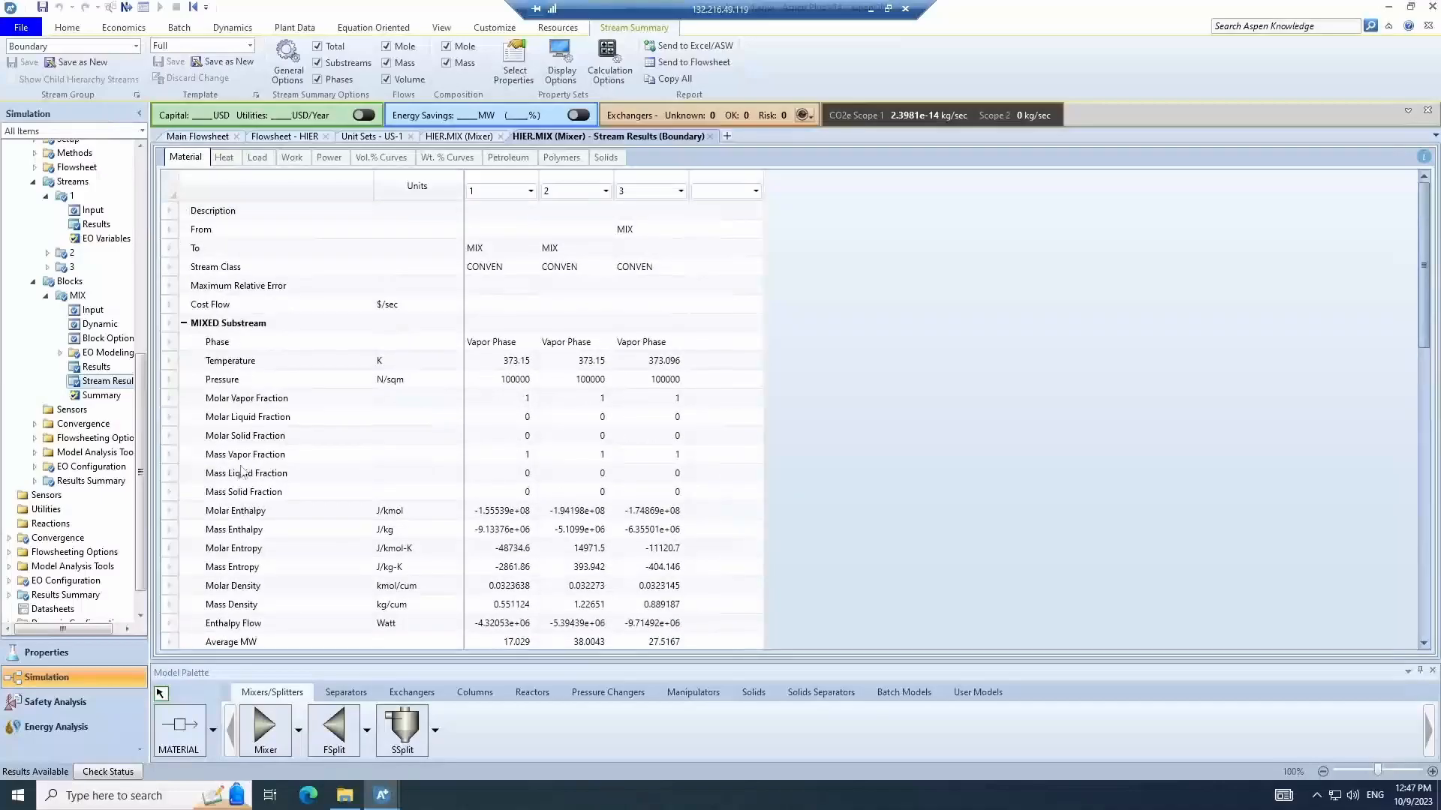
- Select and copy the entire stream results table
left_click(172, 192)
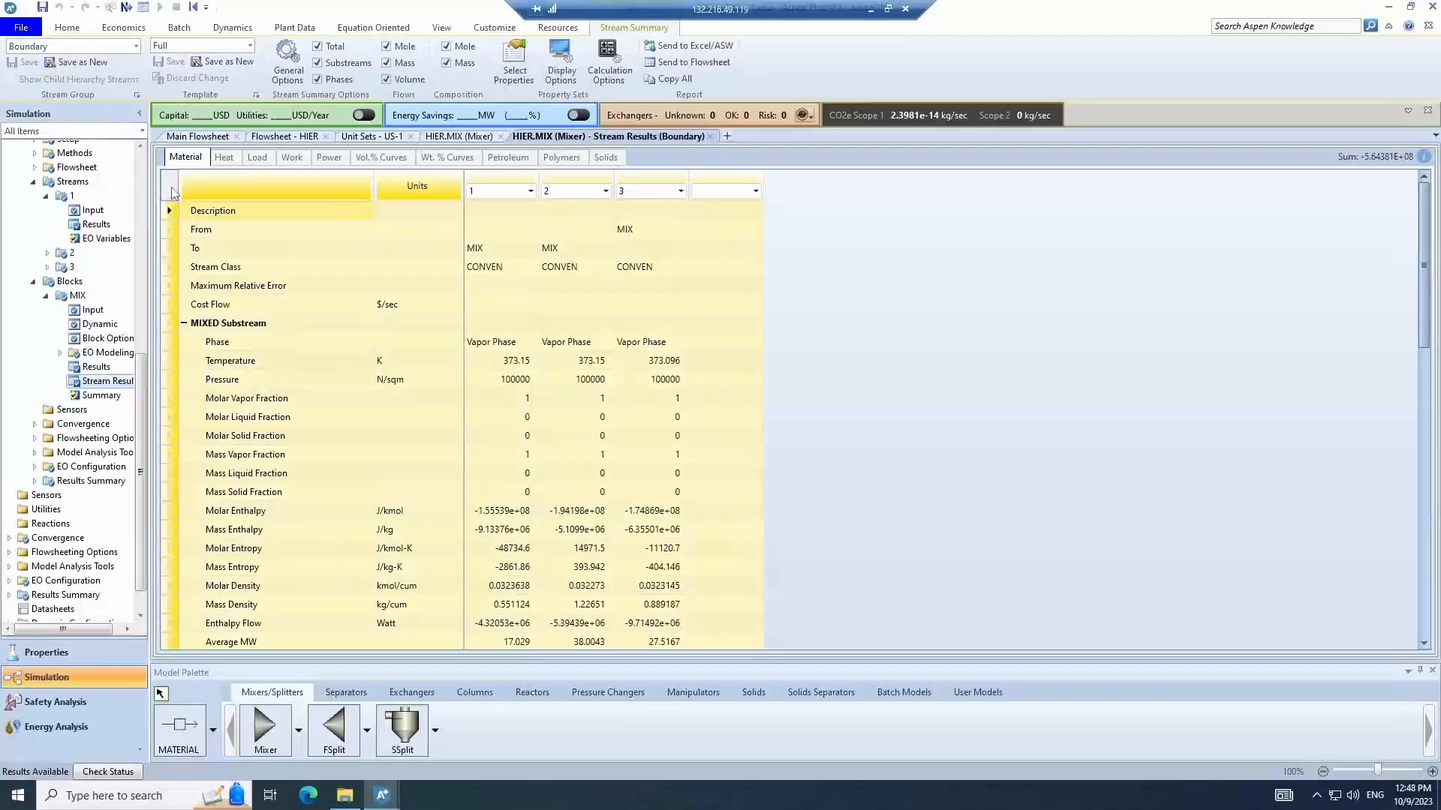
right_click(172, 192)
left_click(208, 197)
- Switch to Excel, accept the license agreement, and create a blank workbook
left_click(18, 795)
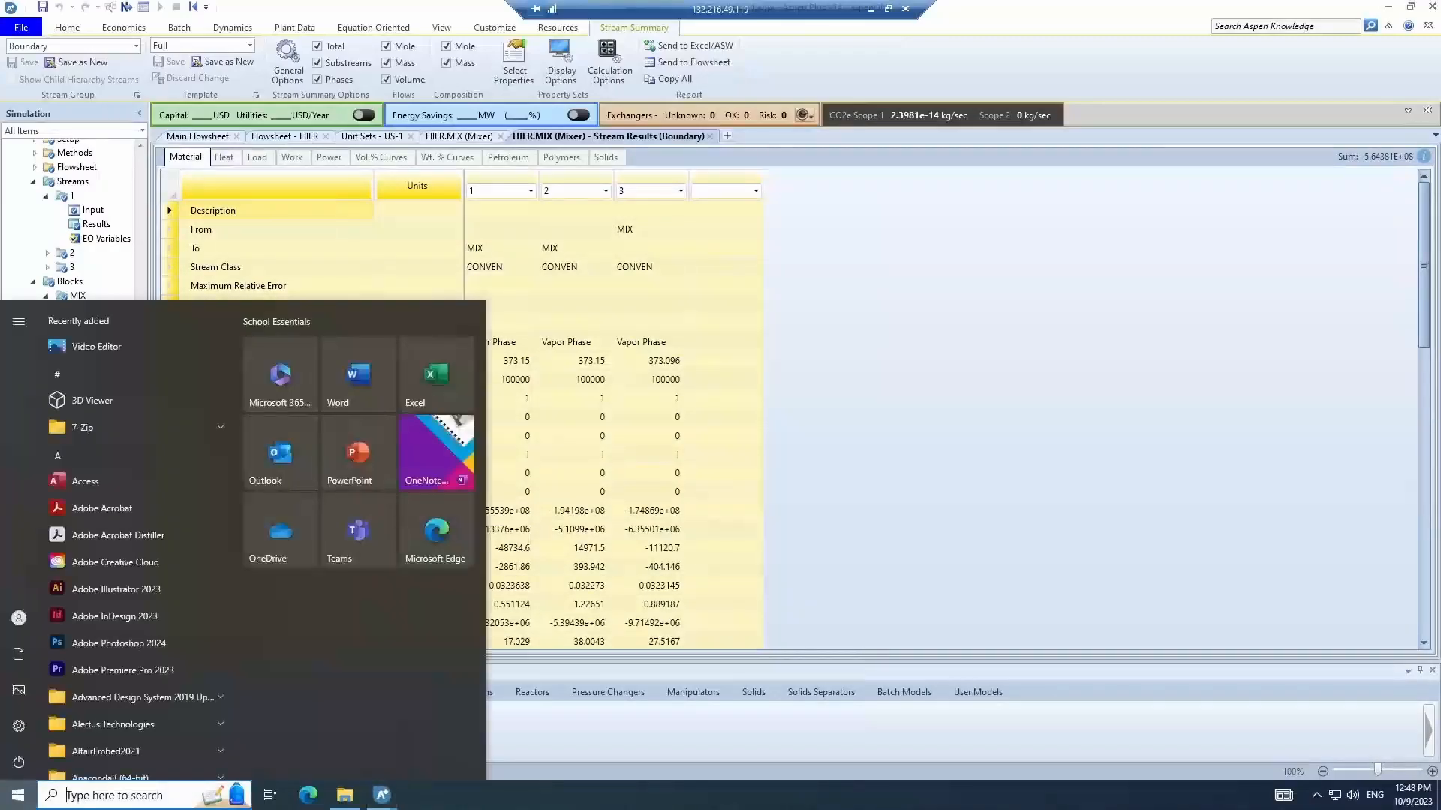
type("excel")
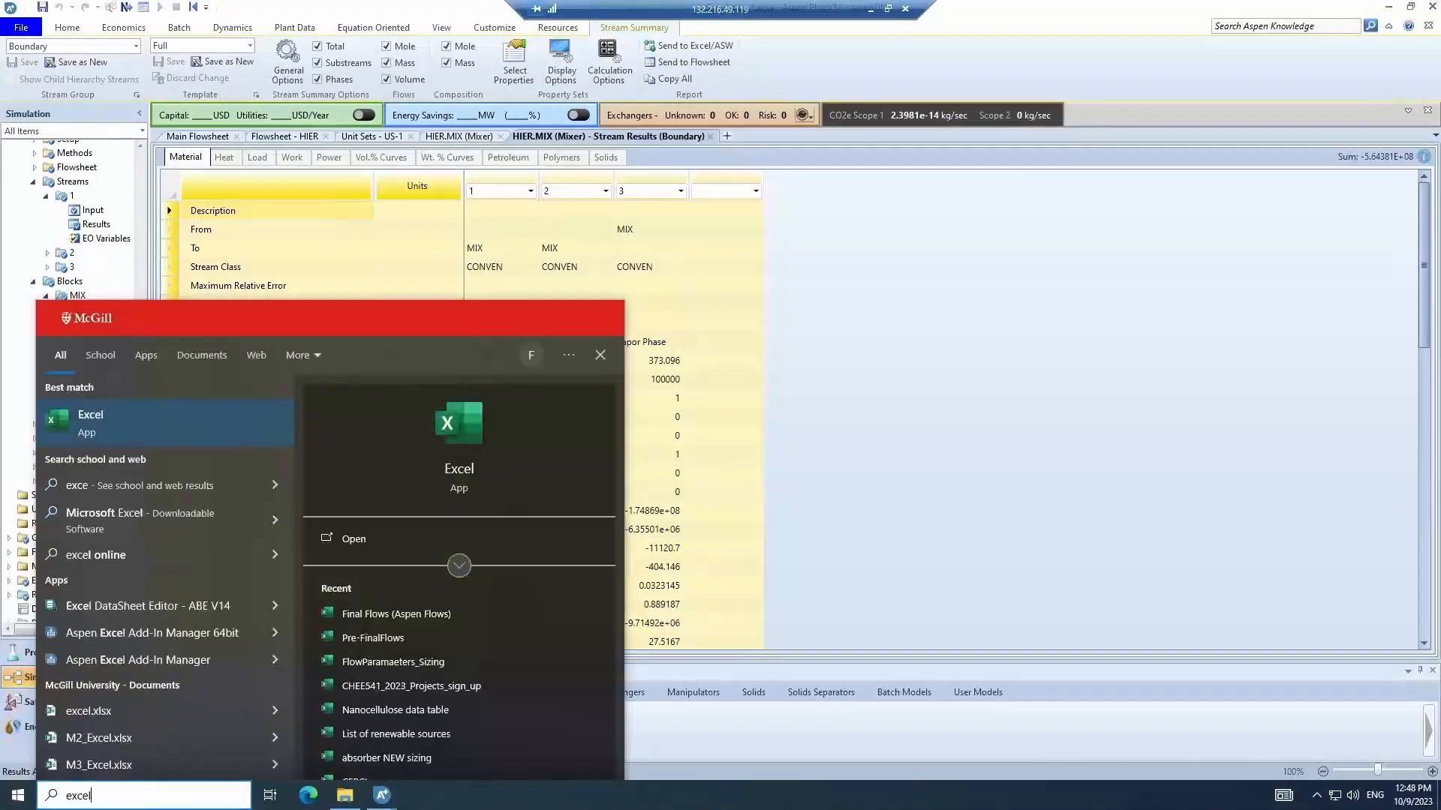
key("Return")
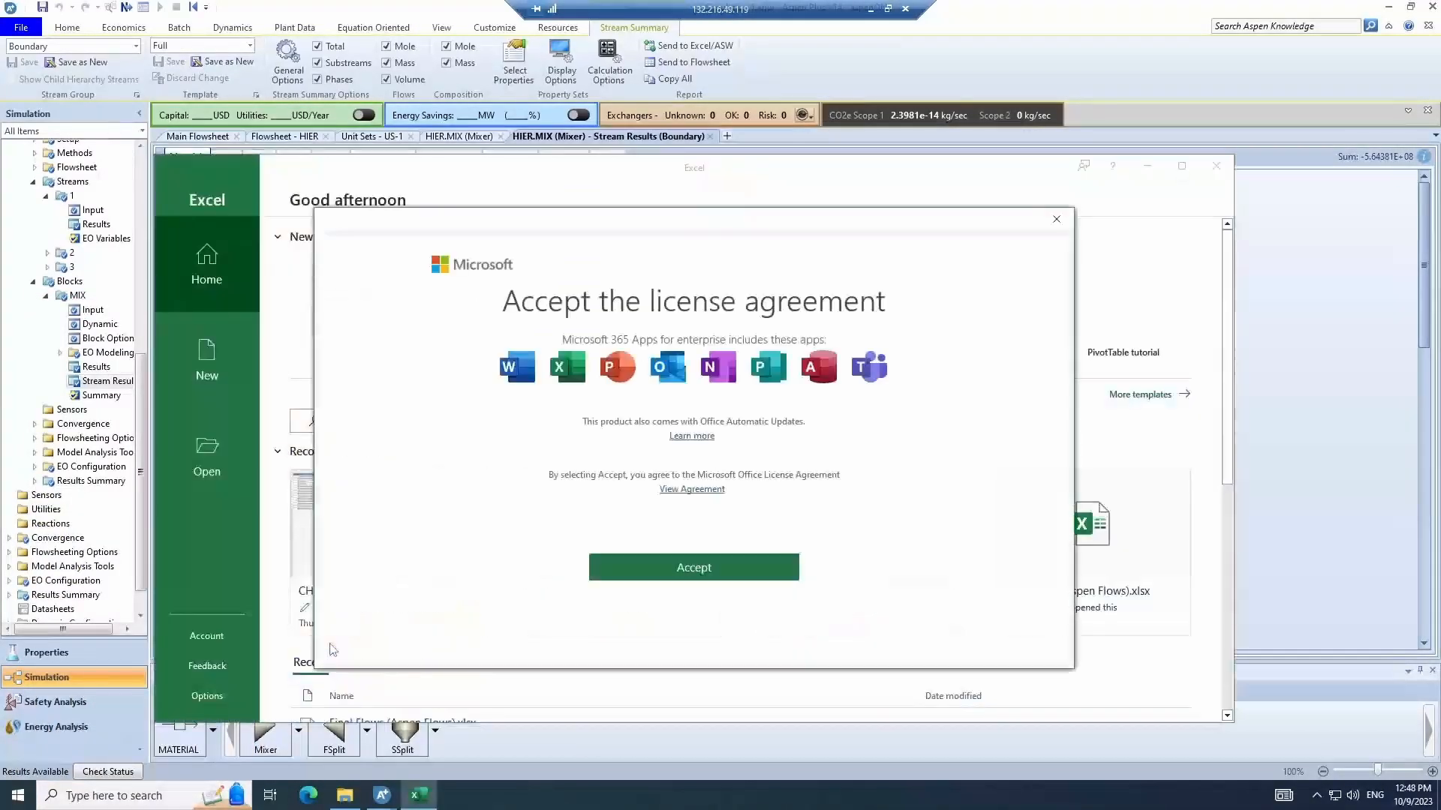
left_click(763, 564)
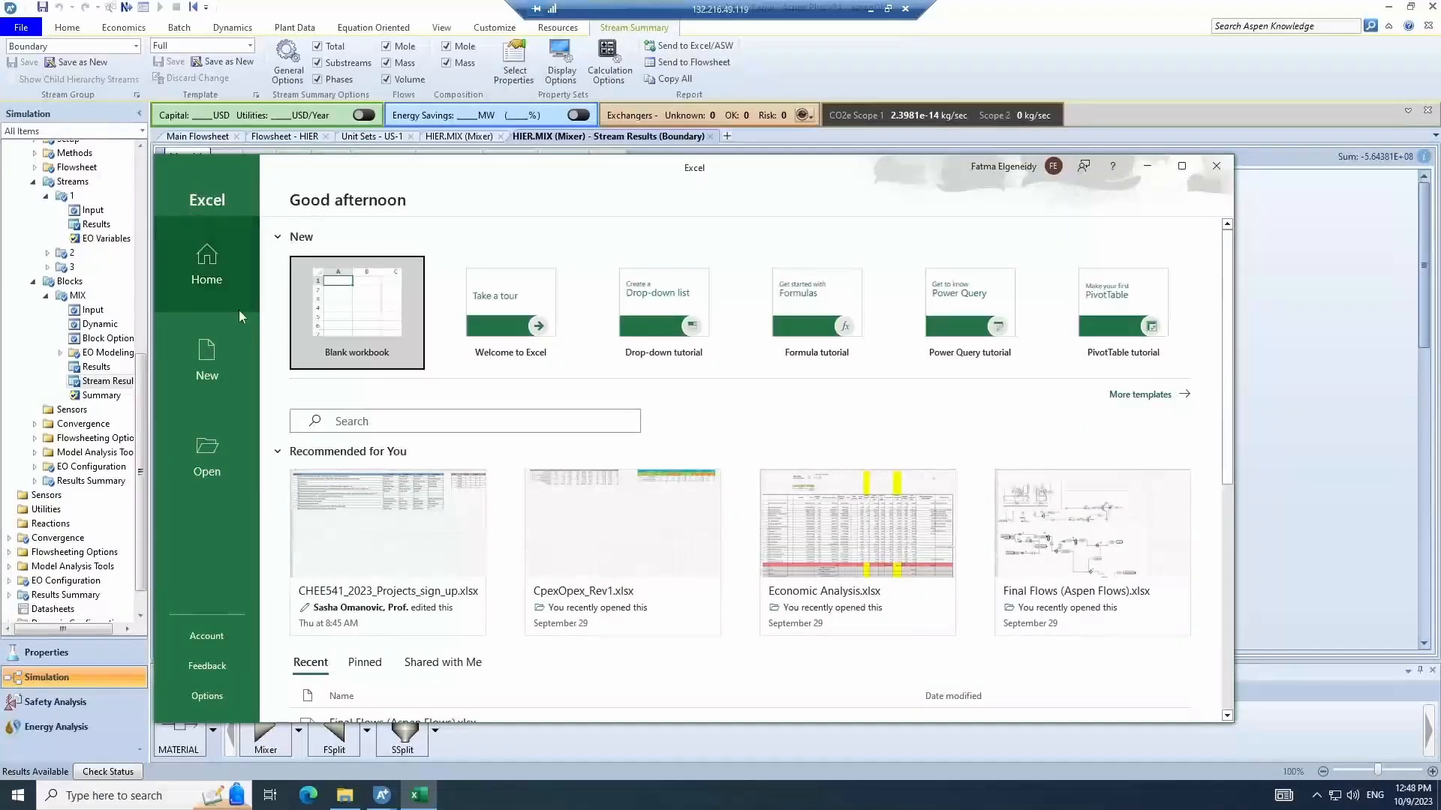
left_click(338, 322)
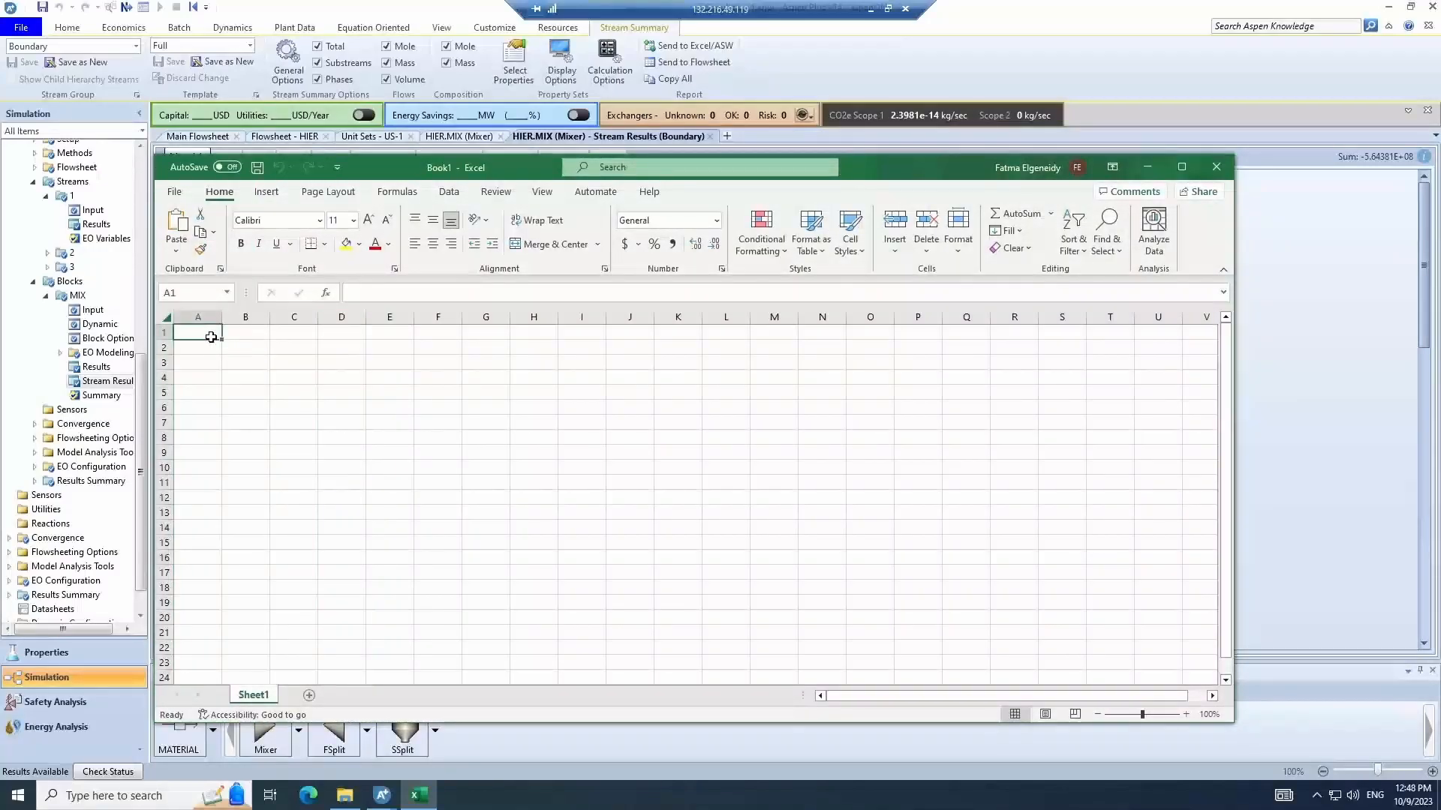
- Paste the copied stream results into the worksheet and scroll through the pasted data
key("ctrl+v")
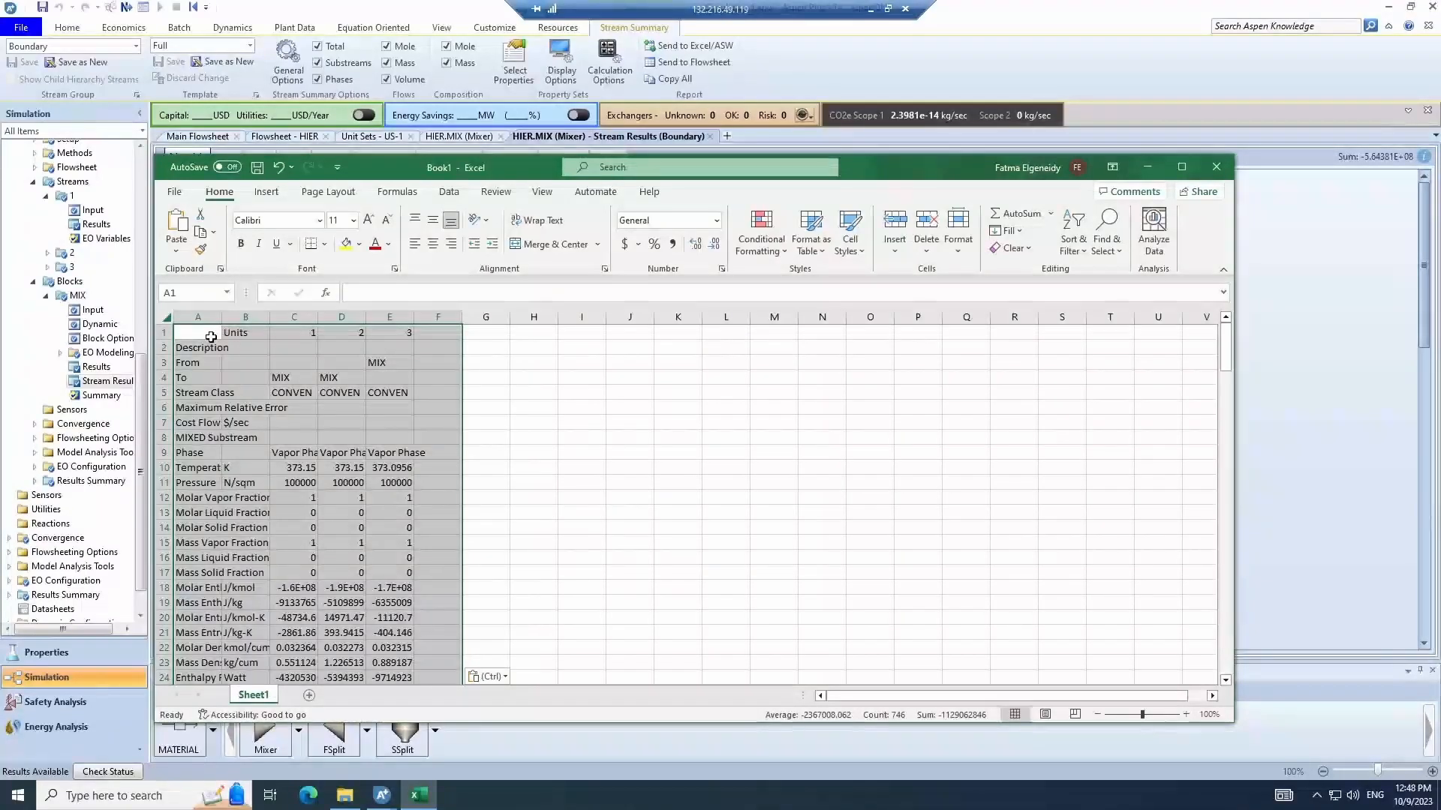
scroll(513, 498, "down", 20)
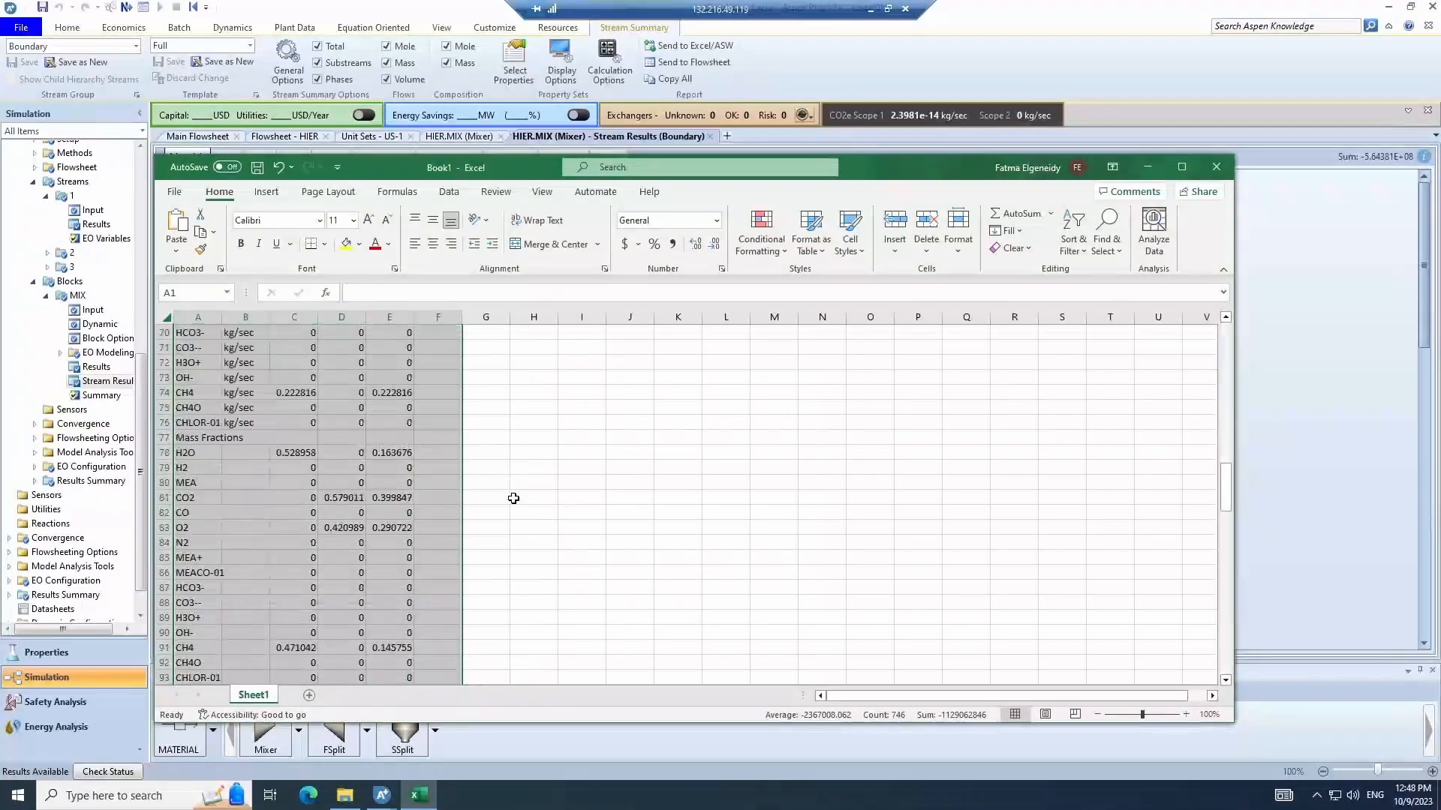
scroll(513, 498, "up", 20)
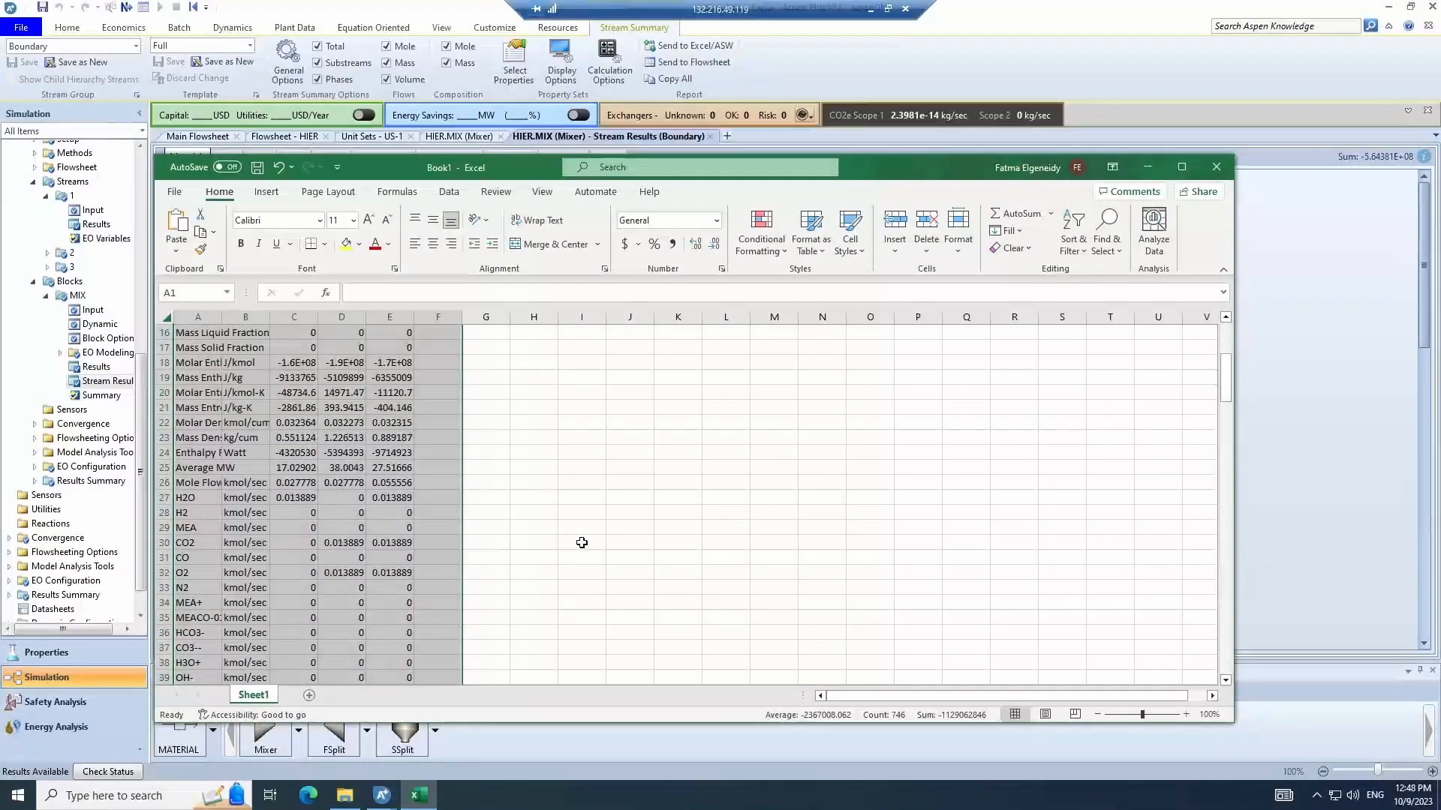
scroll(581, 543, "up", 5)
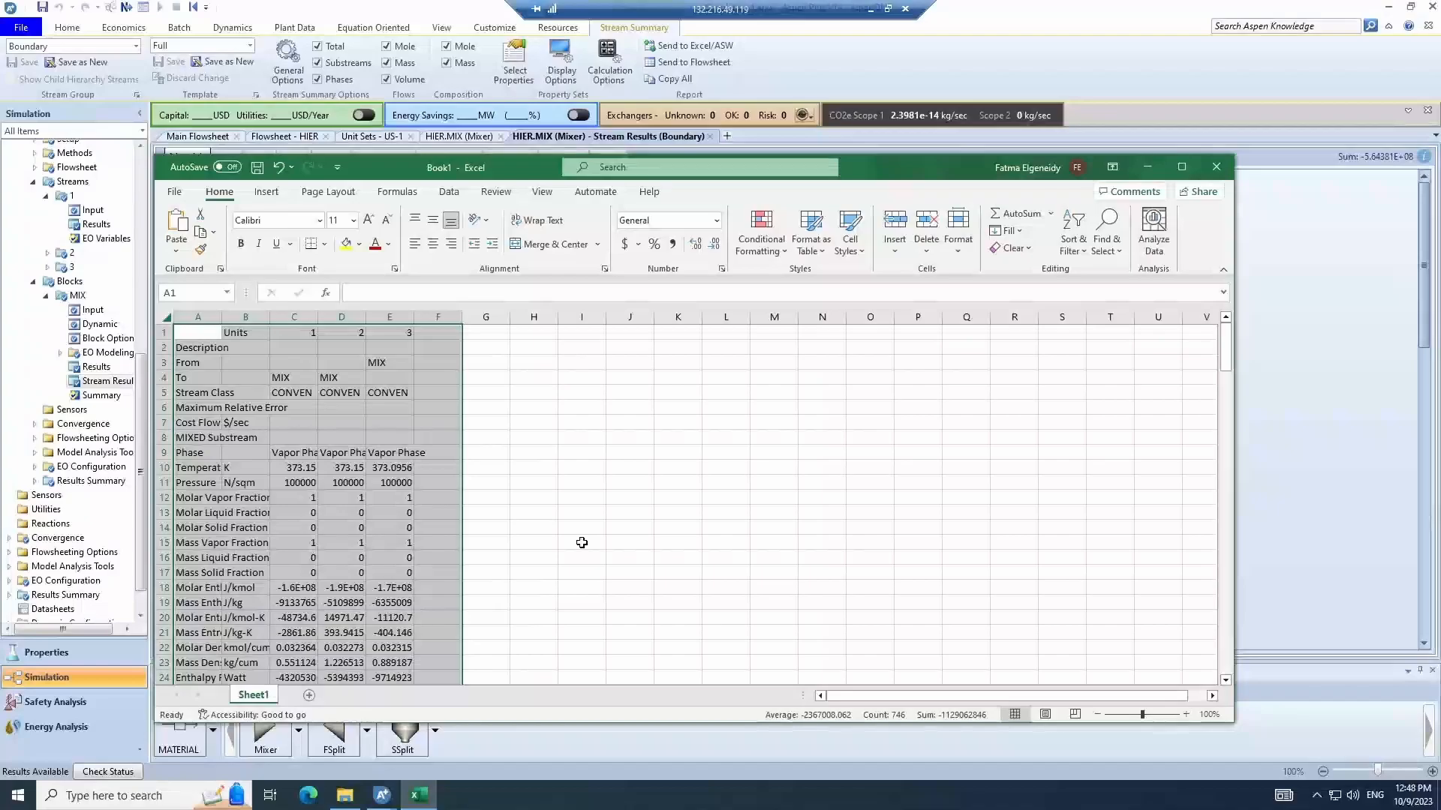
scroll(617, 508, "down", 6)
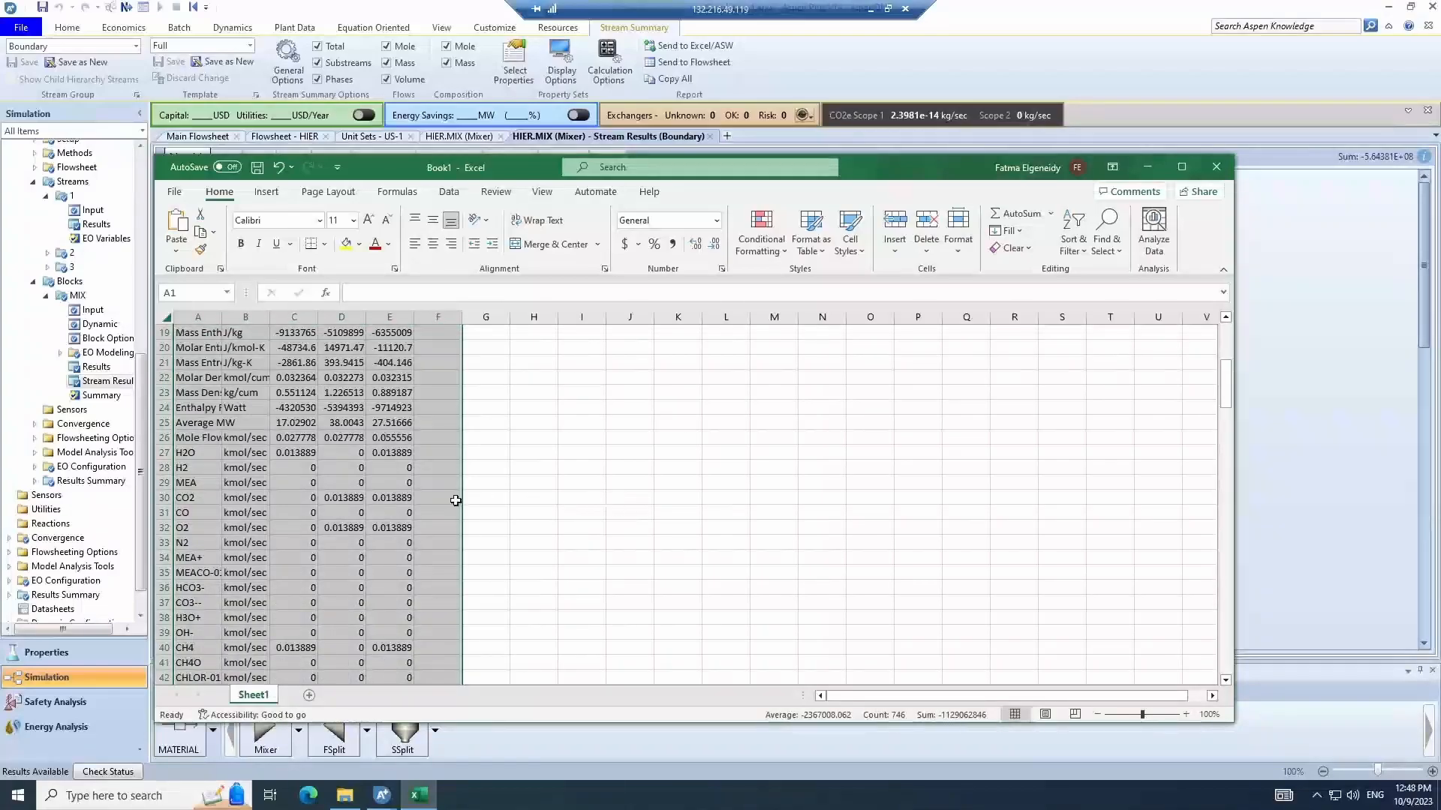
scroll(457, 501, "up", 6)
left_click(585, 454)
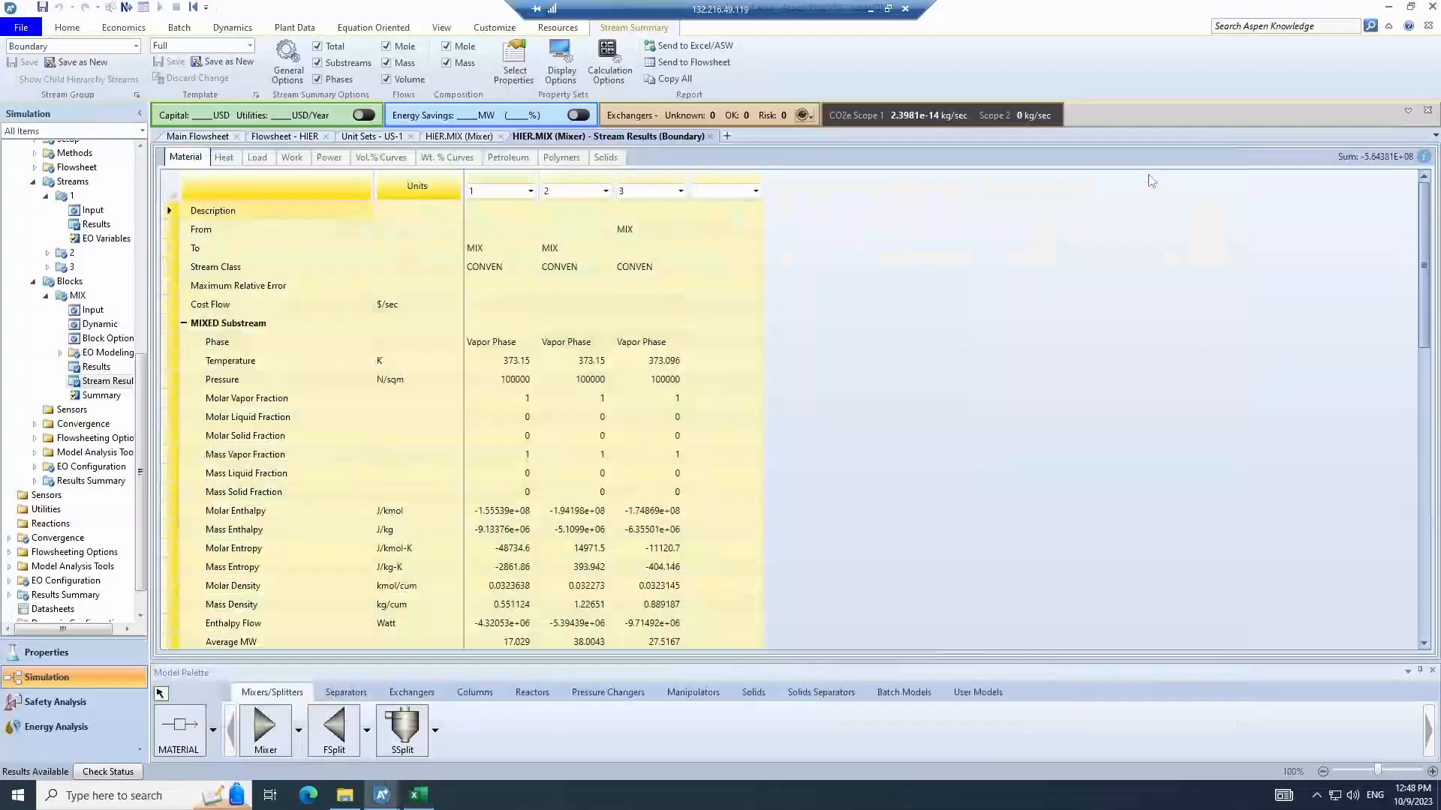
- Return to the HIER flowsheet and place a Sep block named SEP to the right of the mixer
left_click(1147, 168)
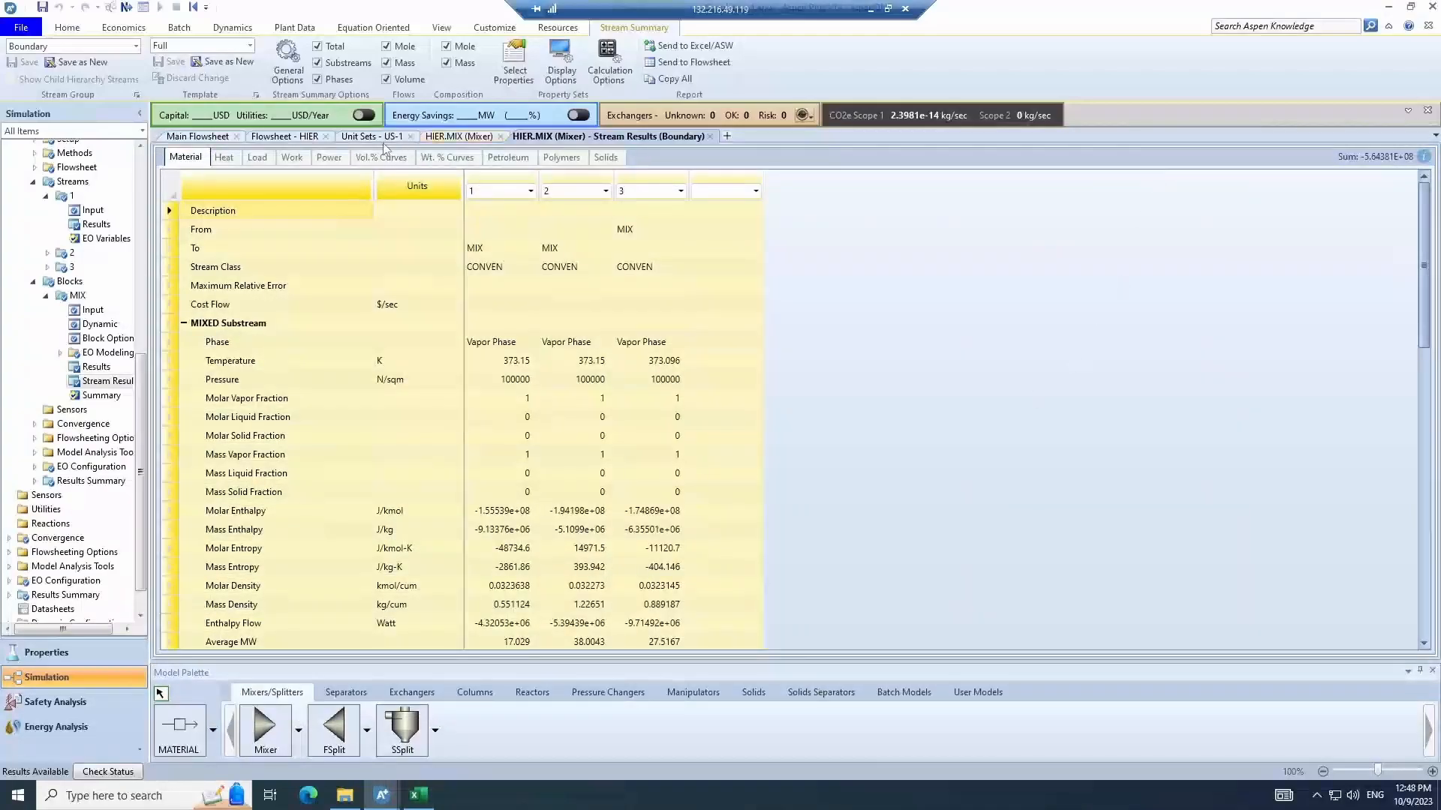
left_click(379, 137)
left_click(301, 138)
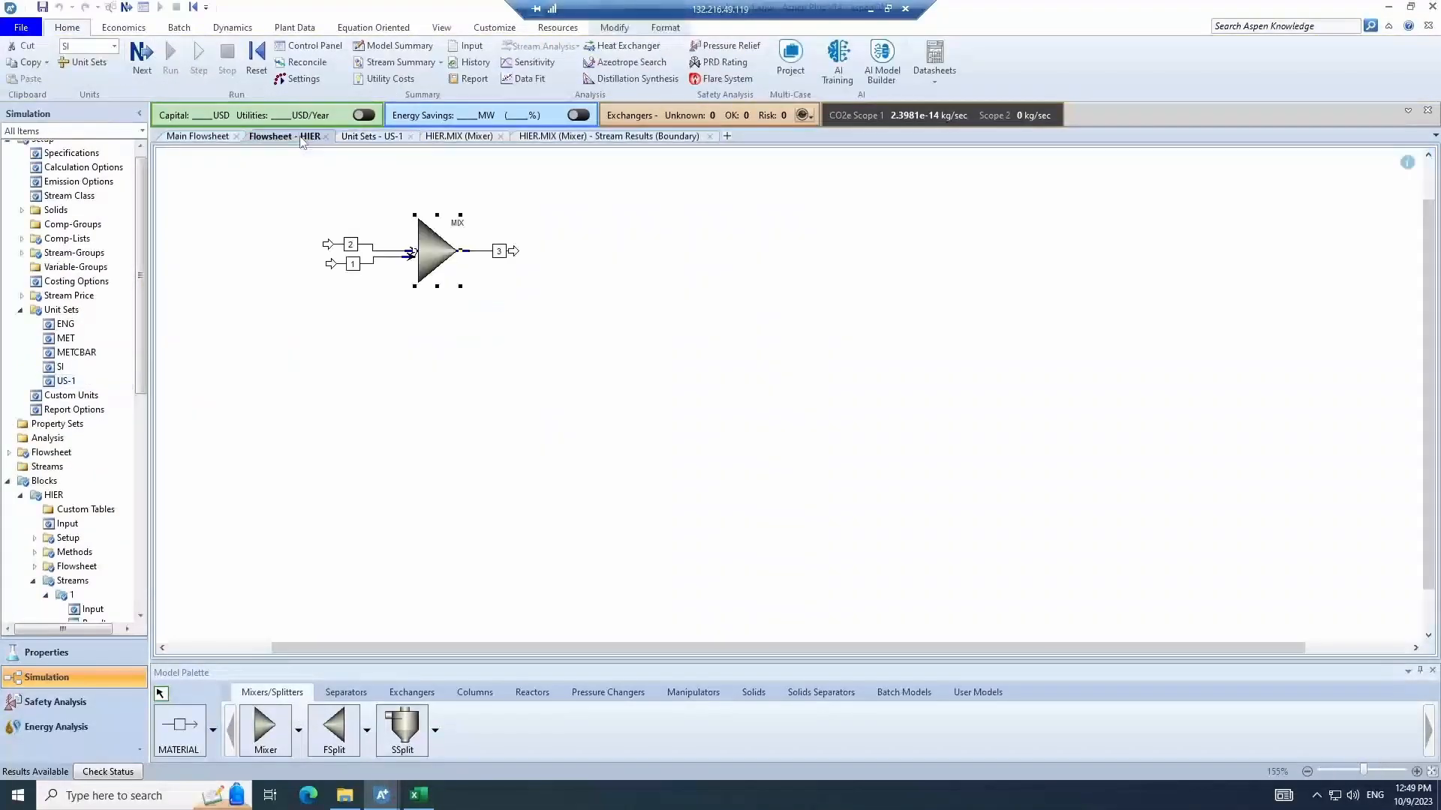
left_click(490, 516)
scroll(491, 517, "up", 4)
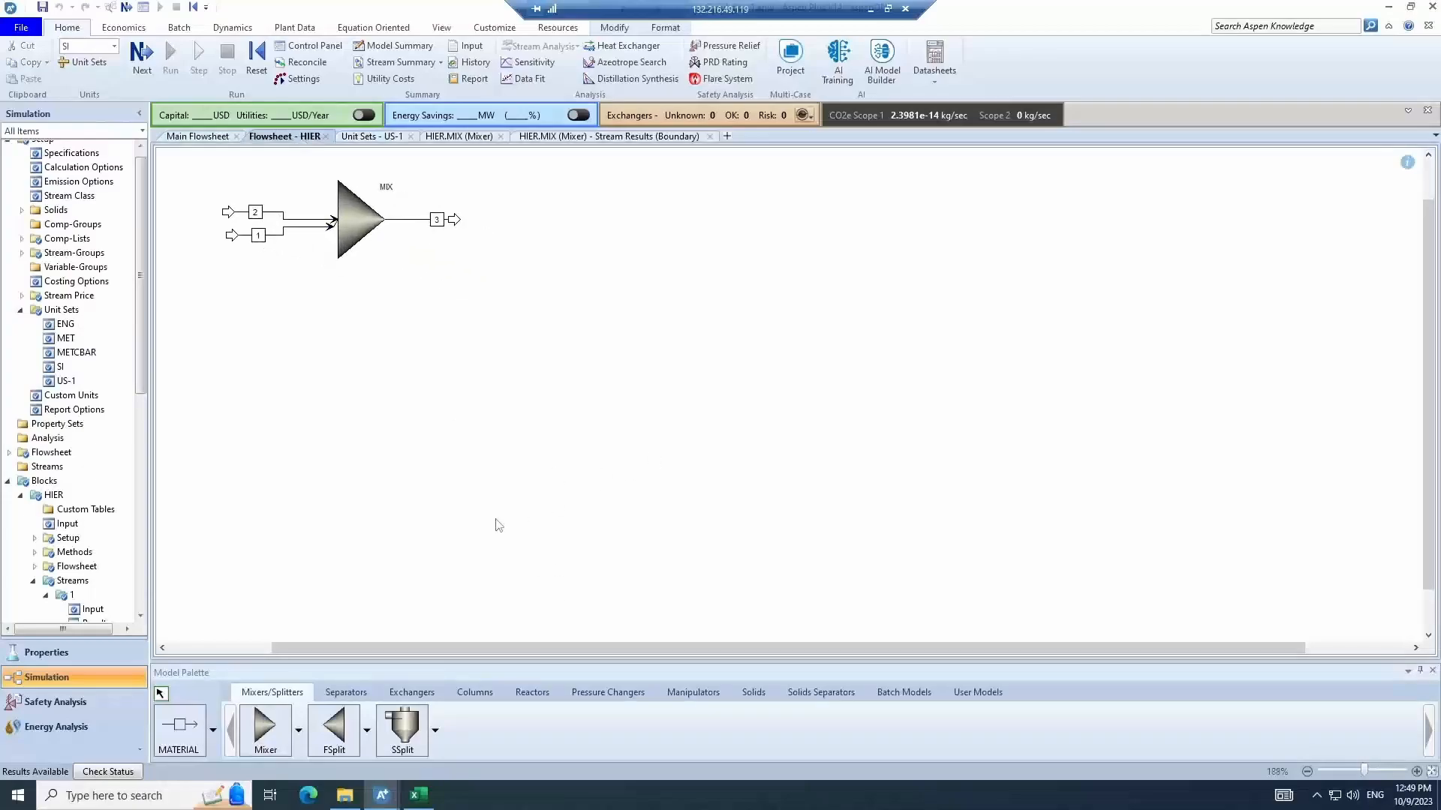
scroll(495, 521, "down", 2)
left_click_drag(1428, 349, 1428, 307)
left_click_drag(206, 216, 636, 391)
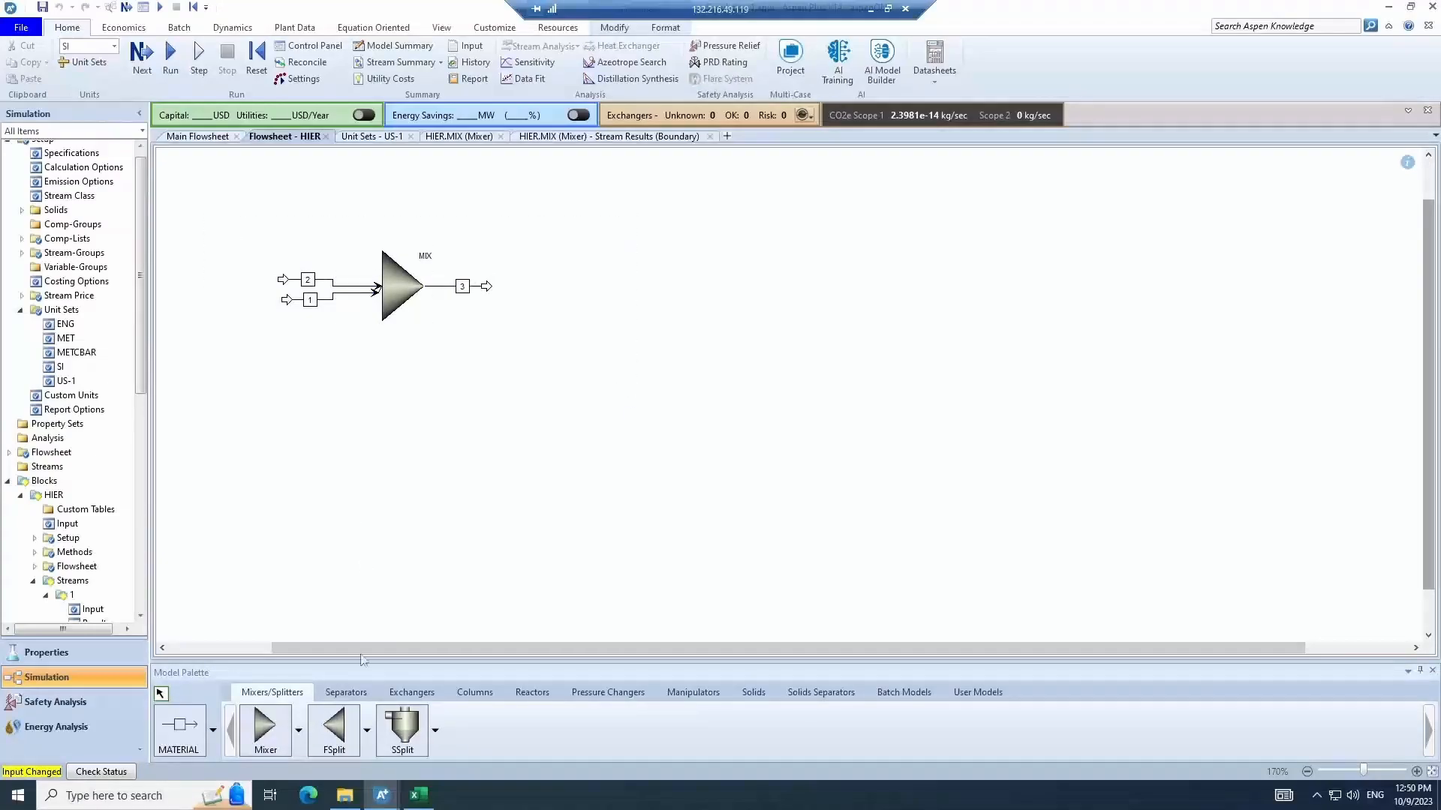
left_click(361, 696)
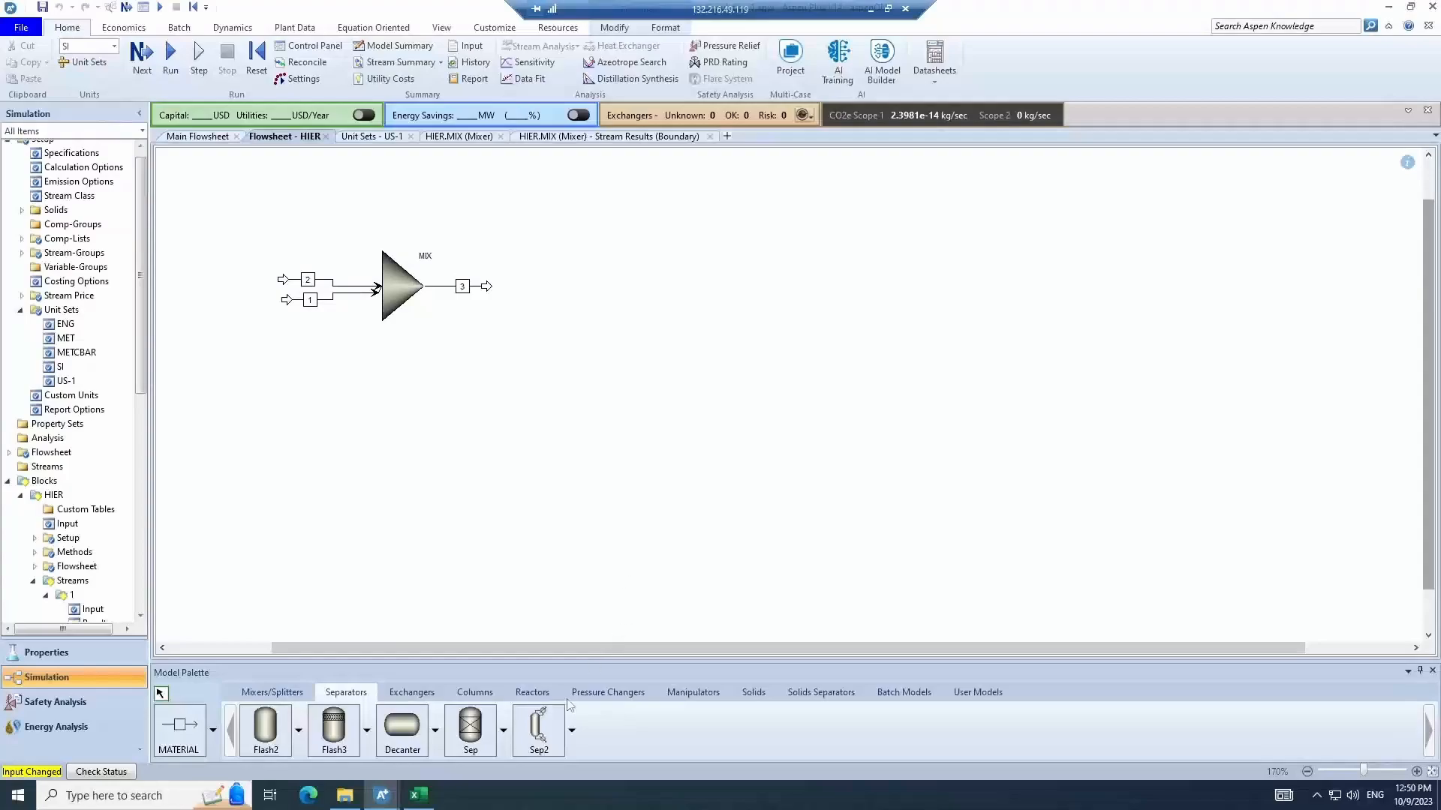
left_click_drag(469, 728, 571, 296)
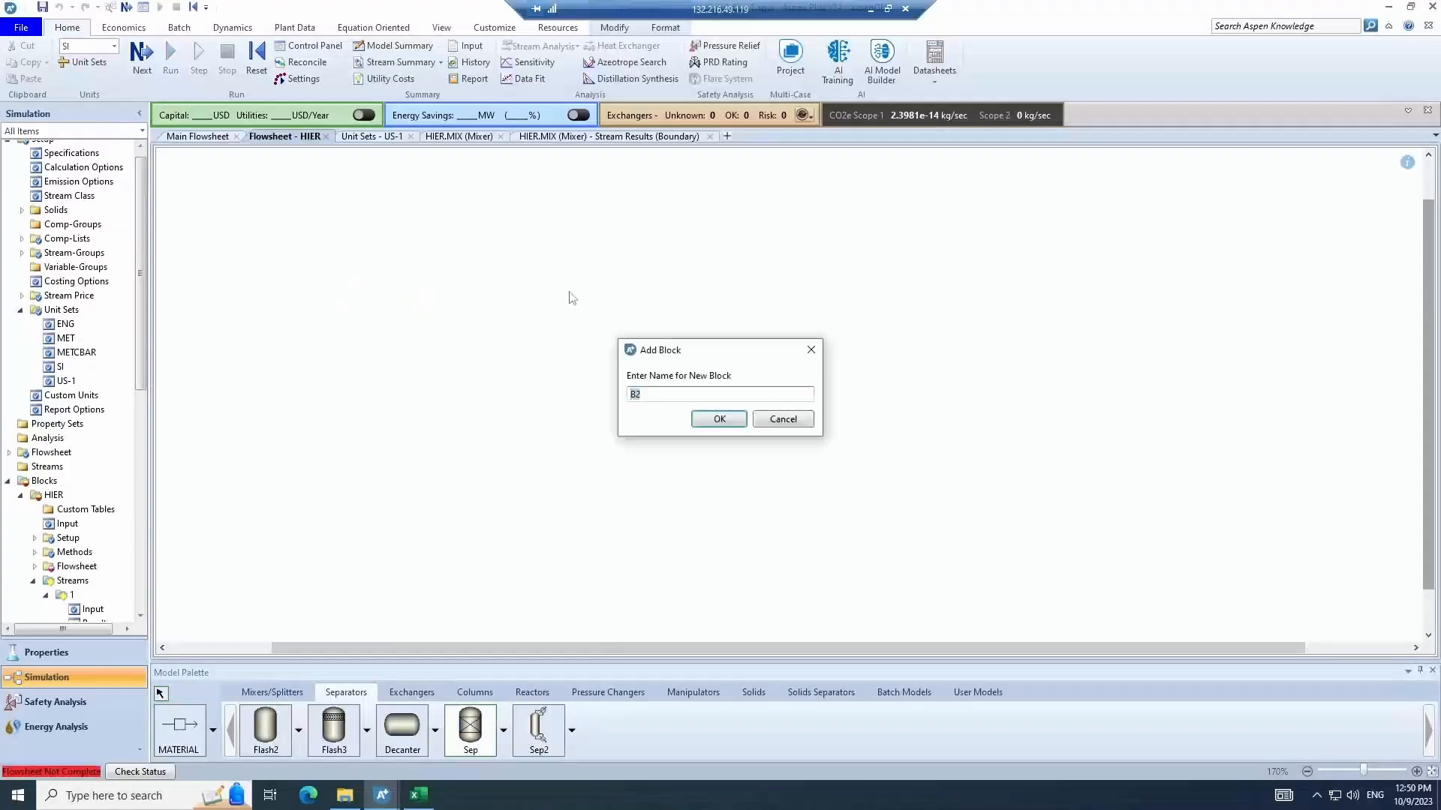
left_click(716, 419)
- Connect two outlet material streams from SEP, naming them 4 and 5
left_click(187, 736)
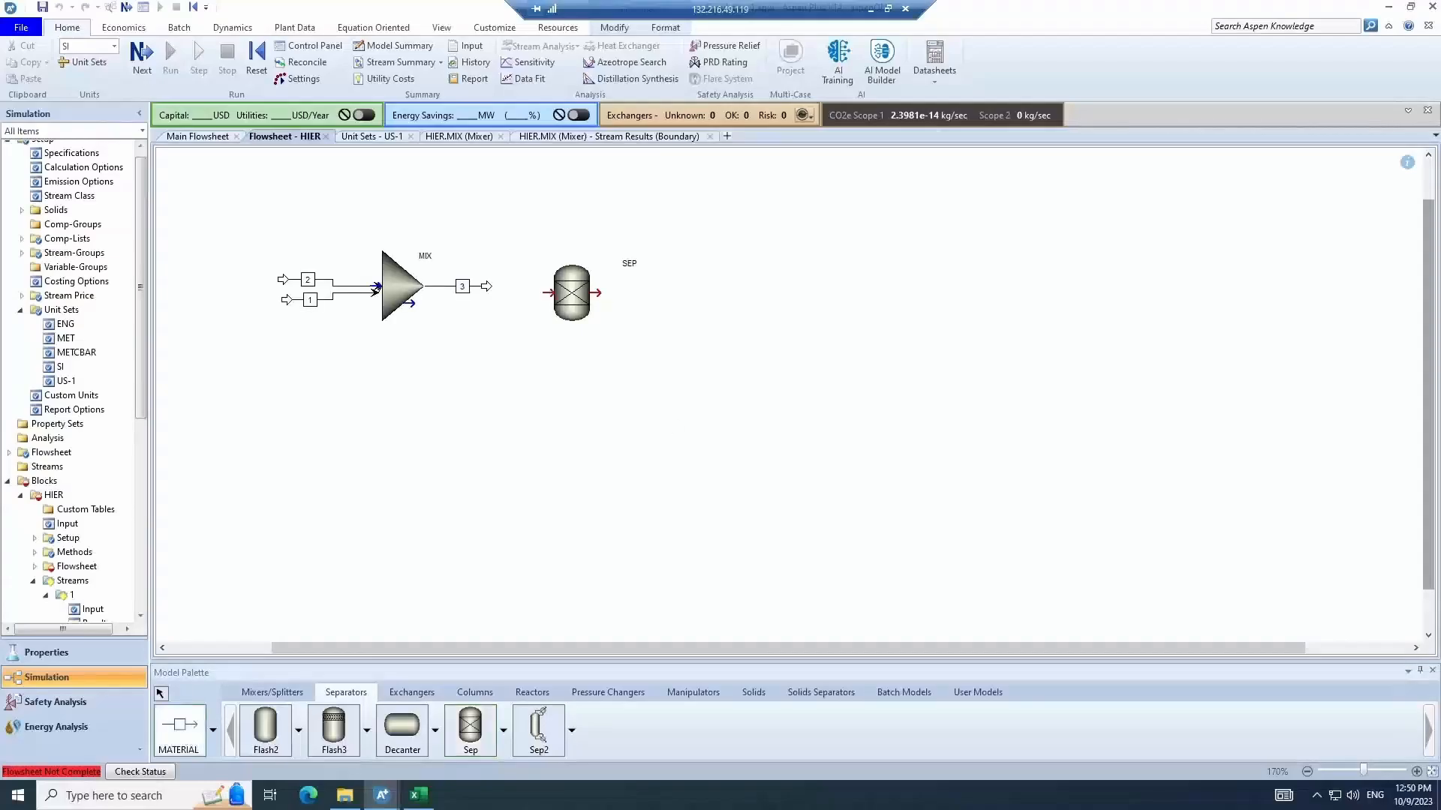
left_click(598, 292)
left_click(662, 293)
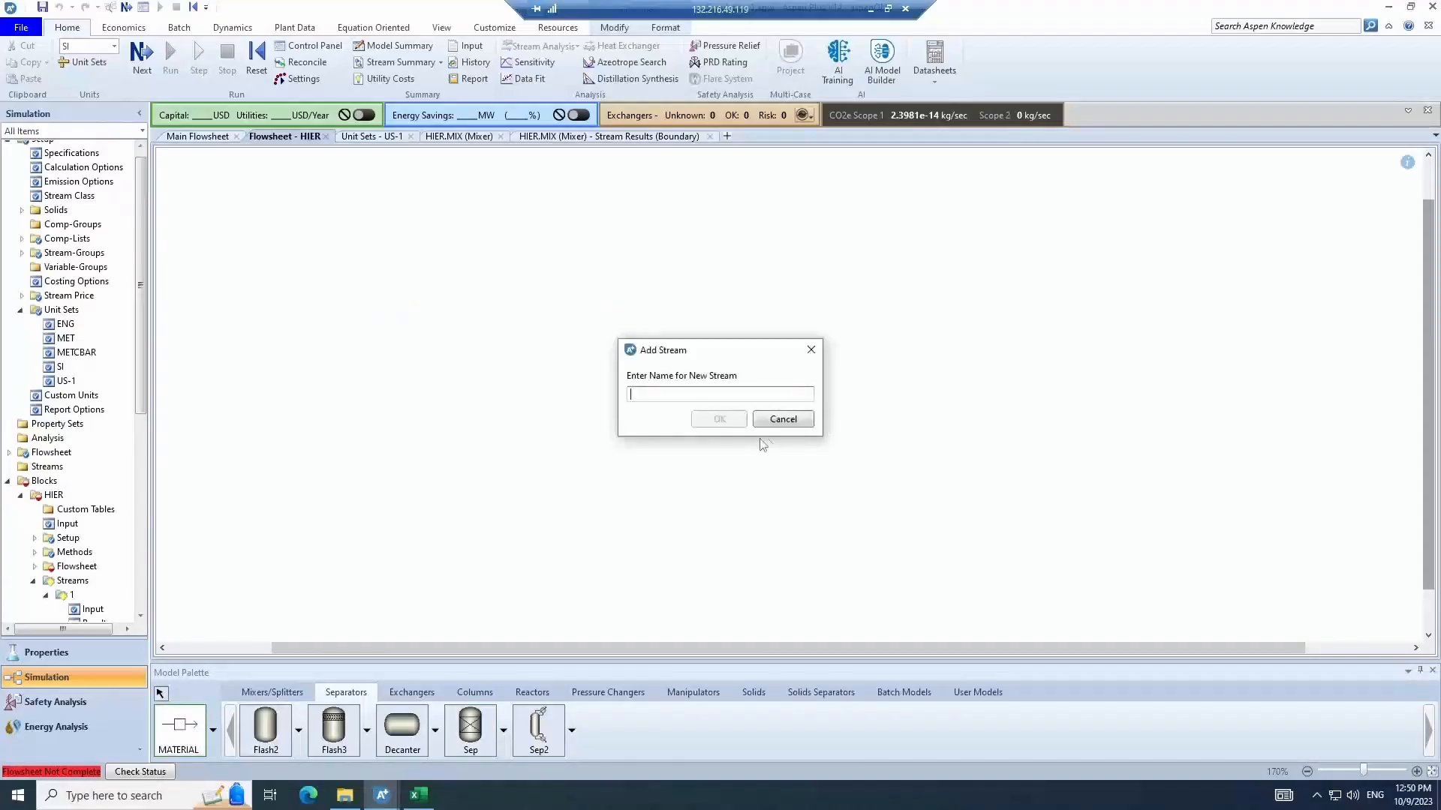
type("4")
key("Return")
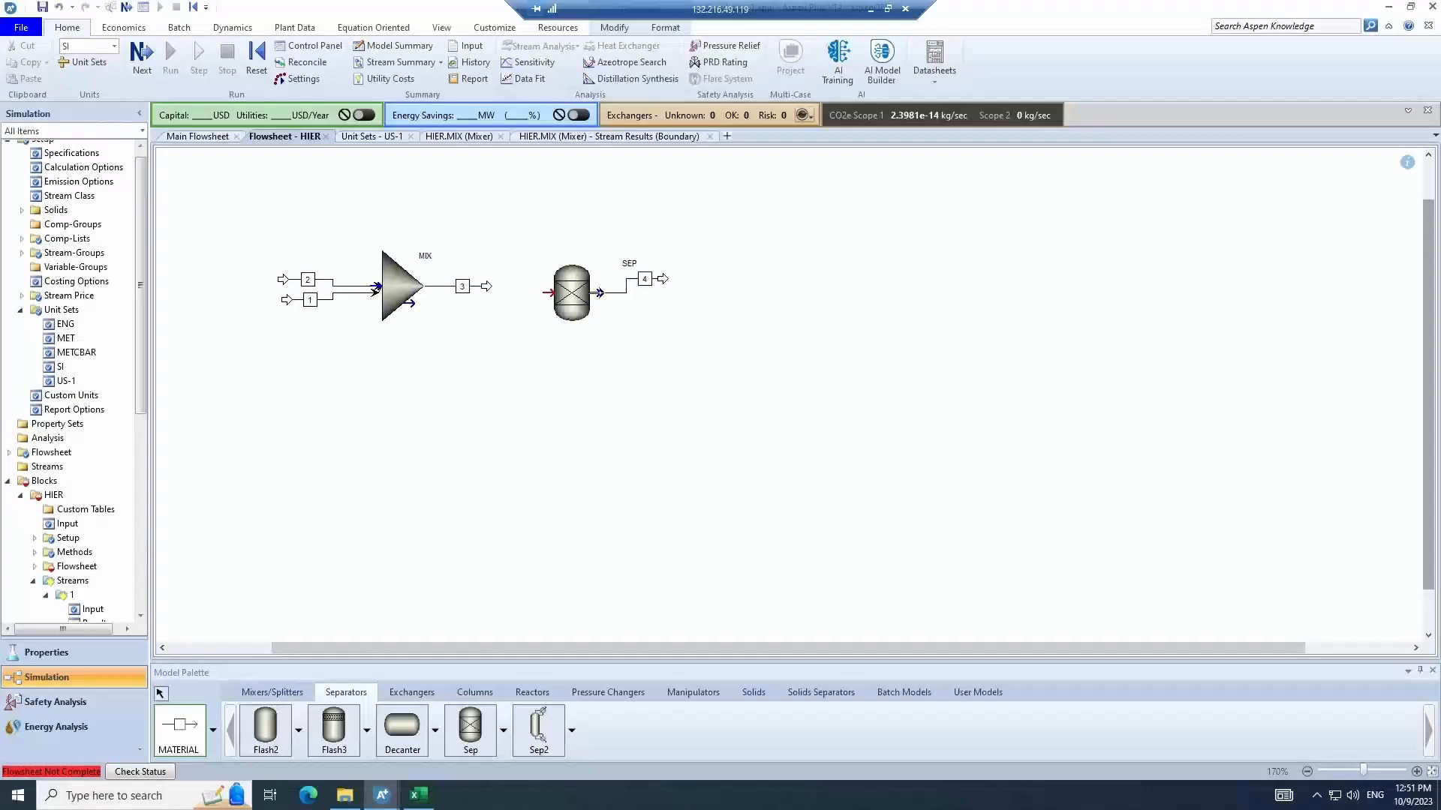
left_click(599, 292)
left_click(658, 352)
type("5")
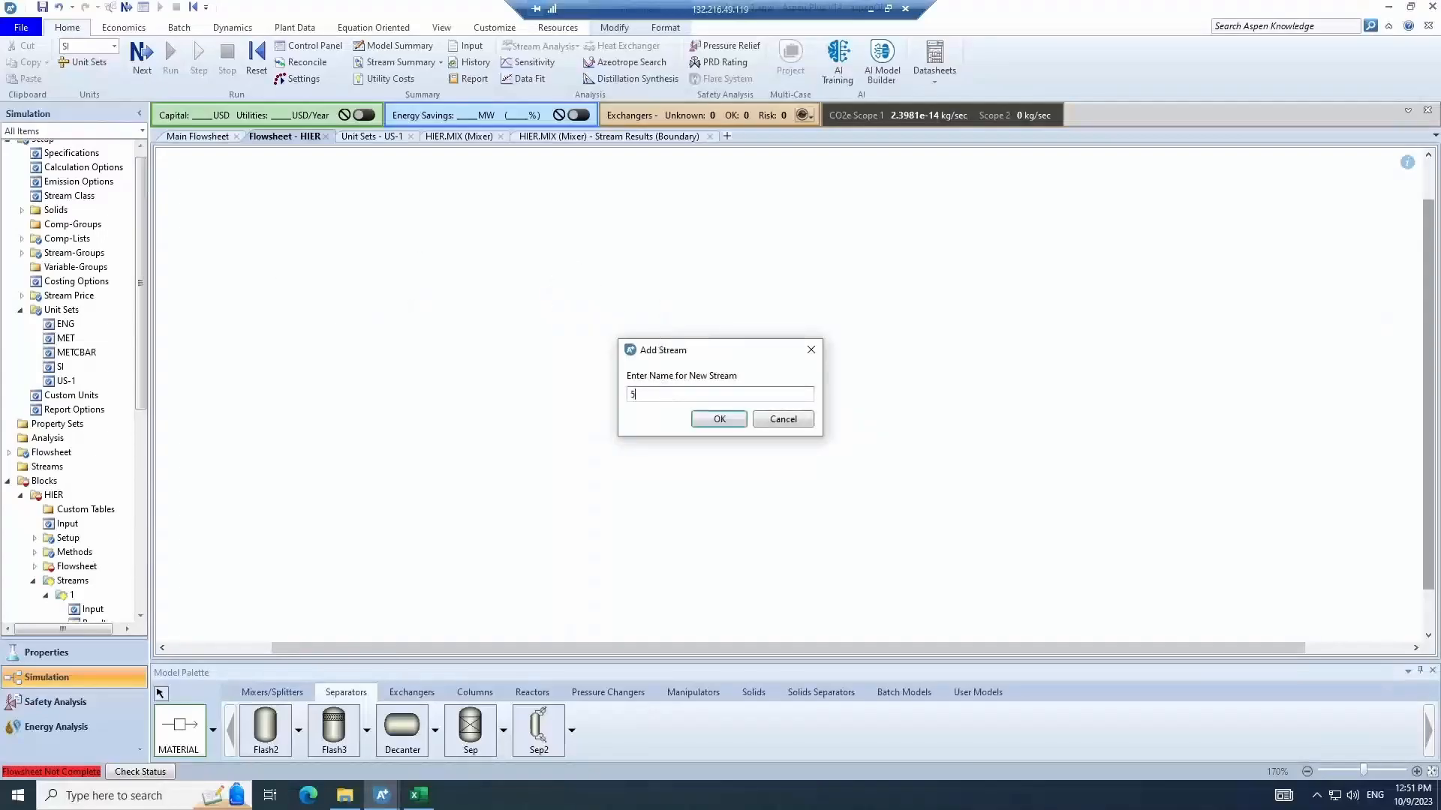
key("Return")
left_click(160, 694)
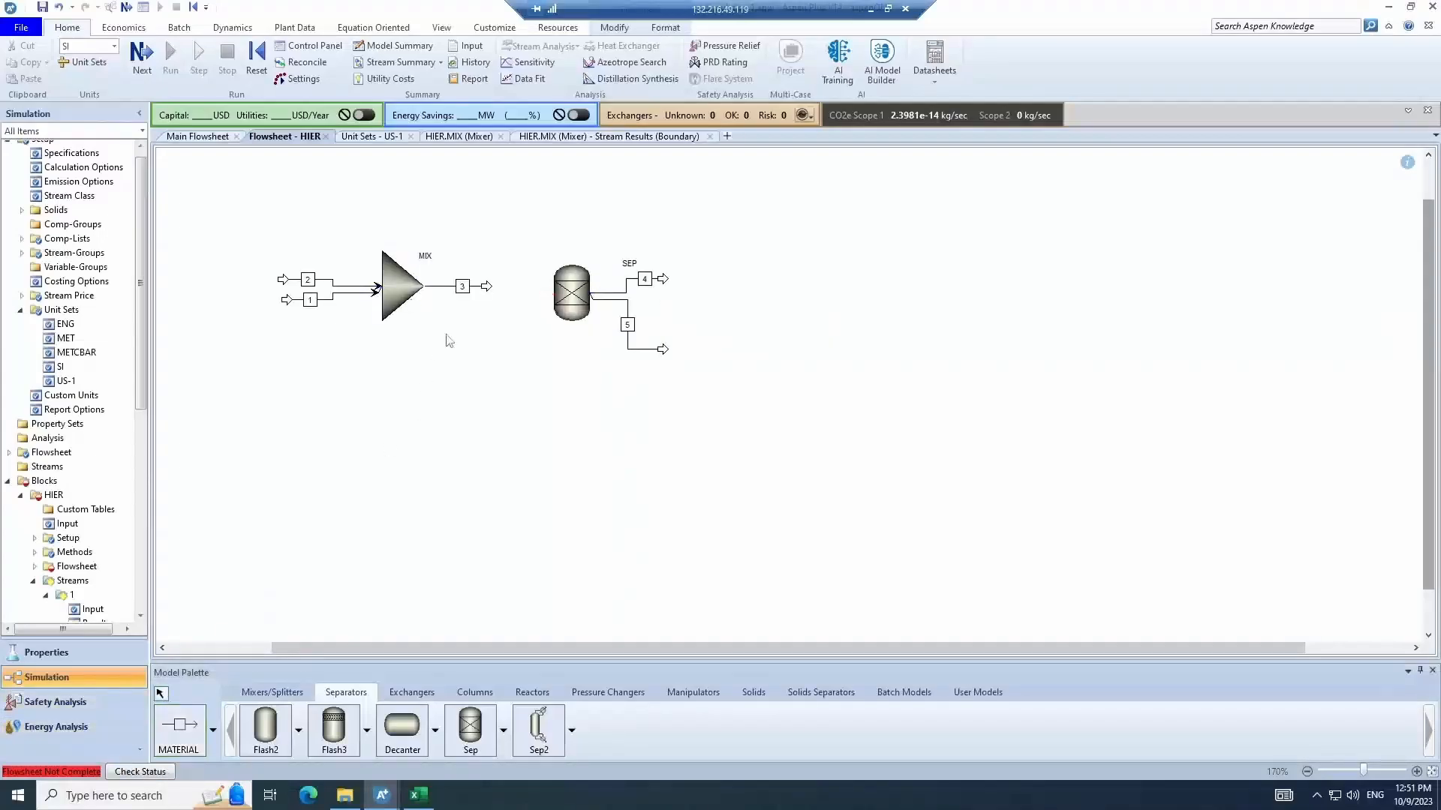
- Reconnect the destination of stream 3 to the SEP block
left_click(483, 286)
right_click(483, 285)
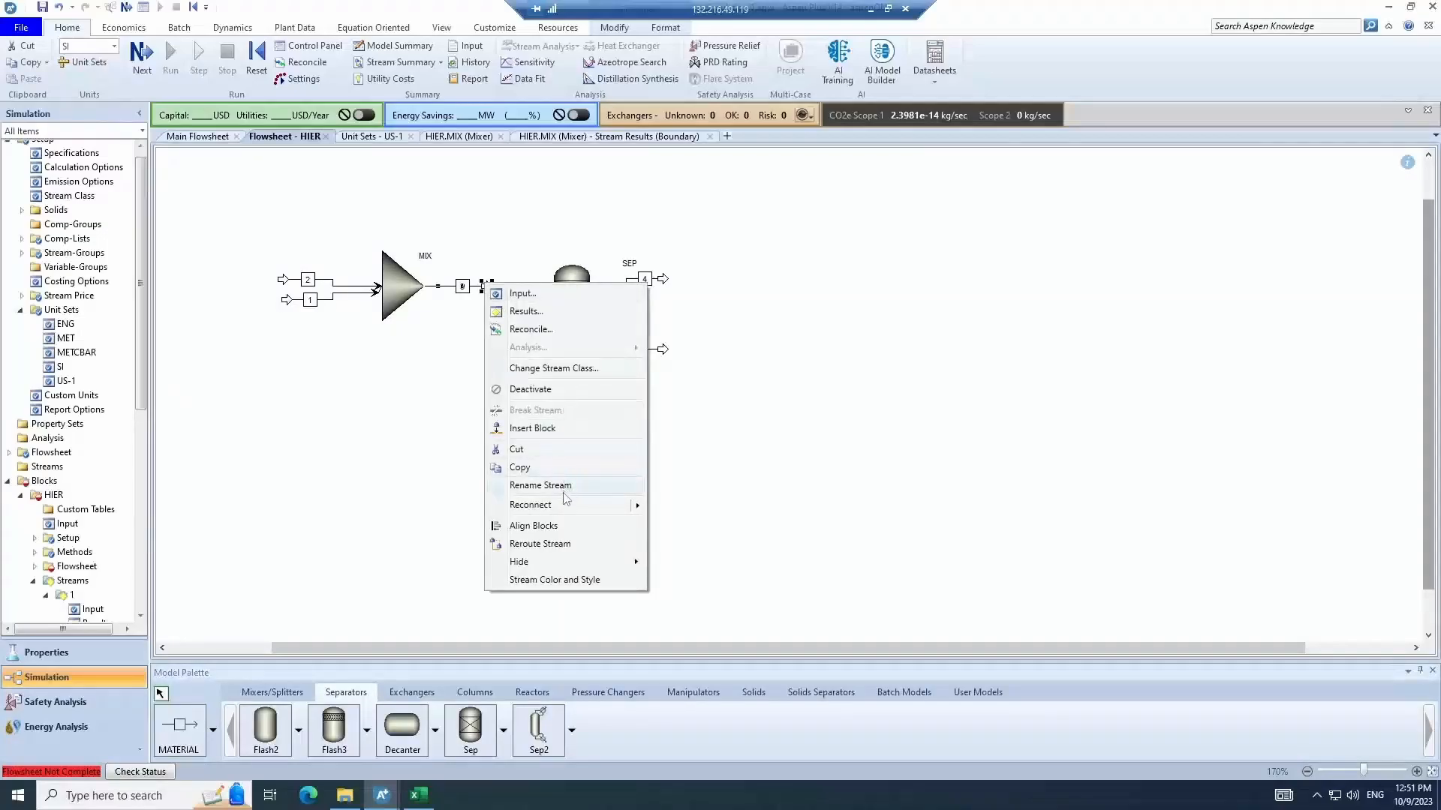
mouse_move(630, 505)
left_click(683, 525)
left_click(546, 292)
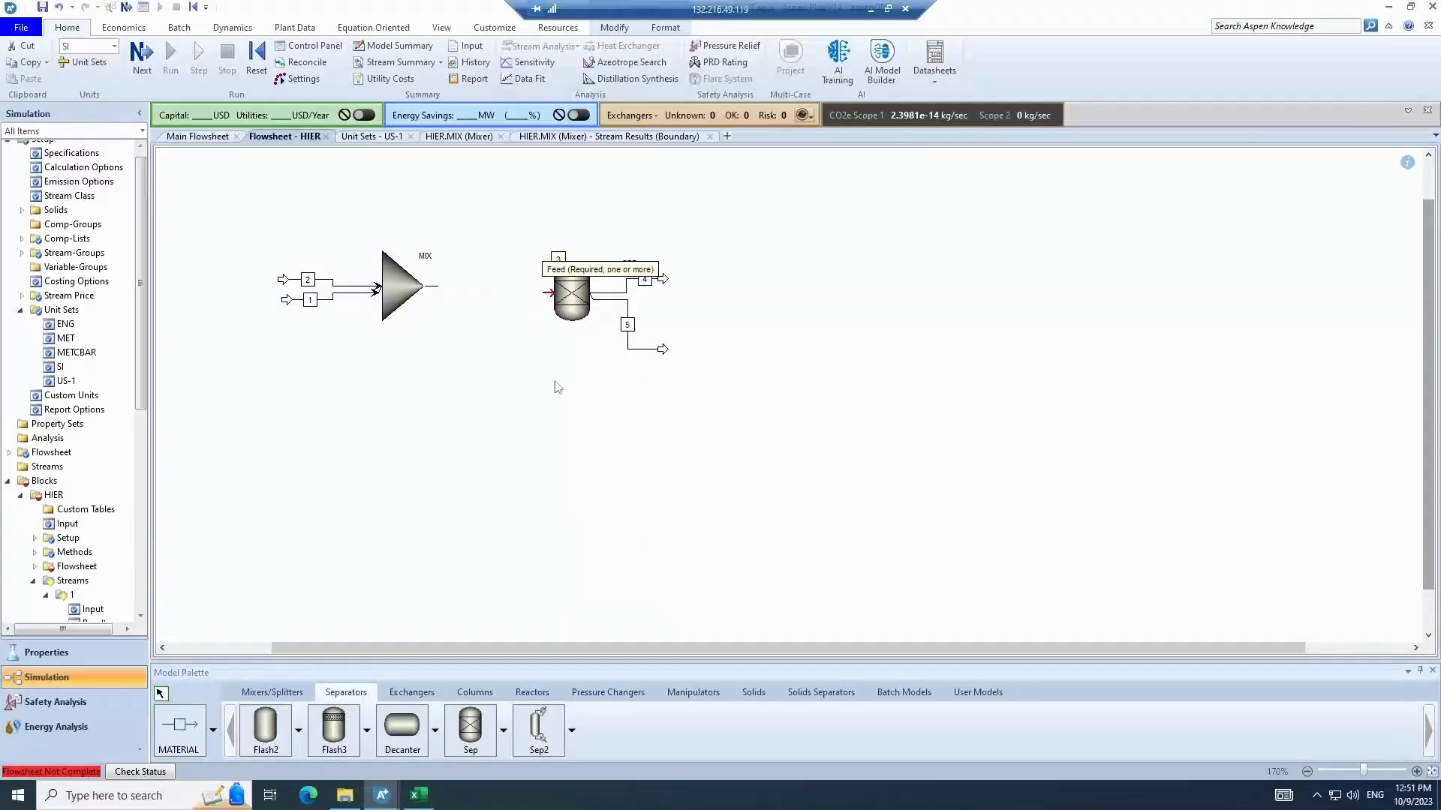
- Set SEP's H2O split fraction to outlet stream 4 as 1, then run the simulation
left_click(584, 304)
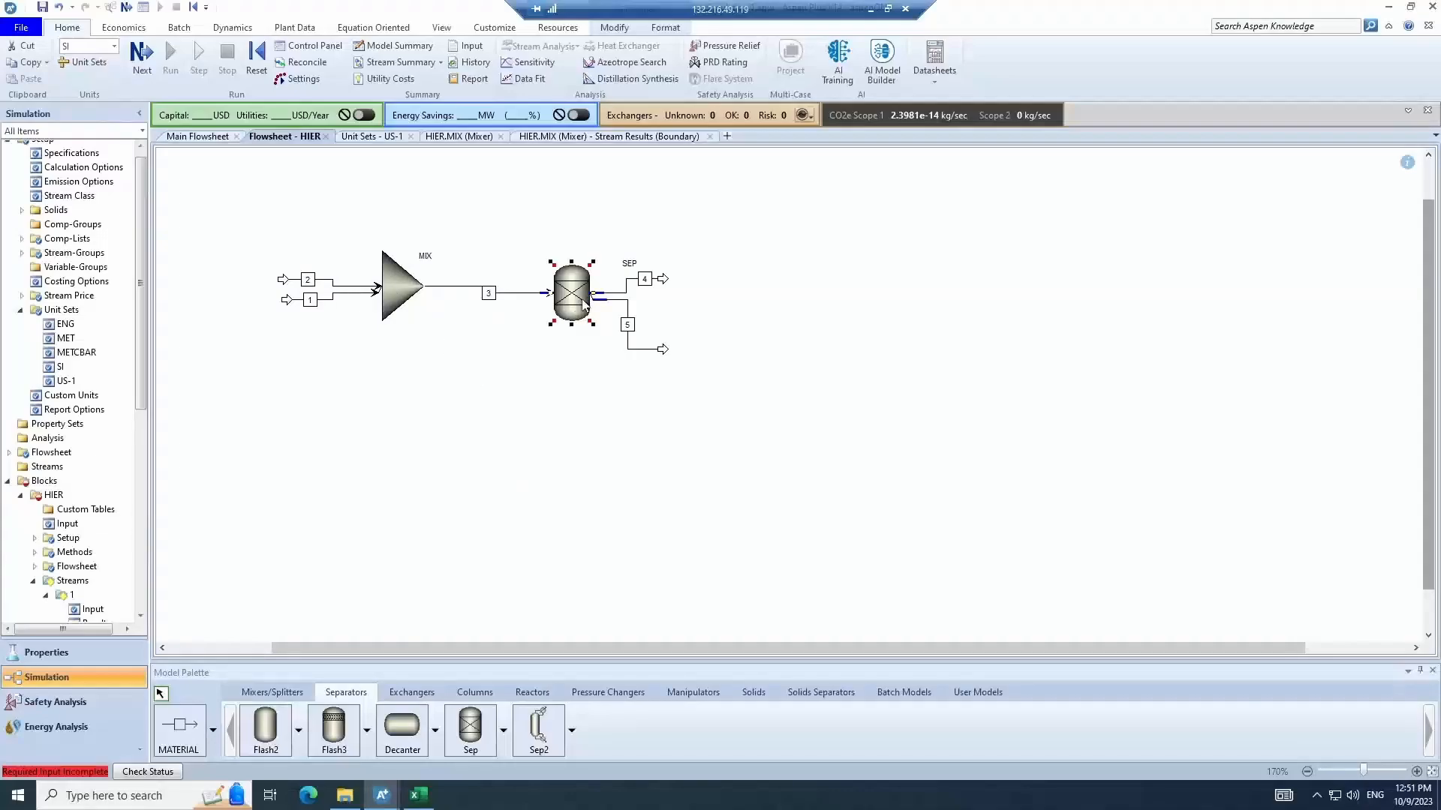
double_click(585, 304)
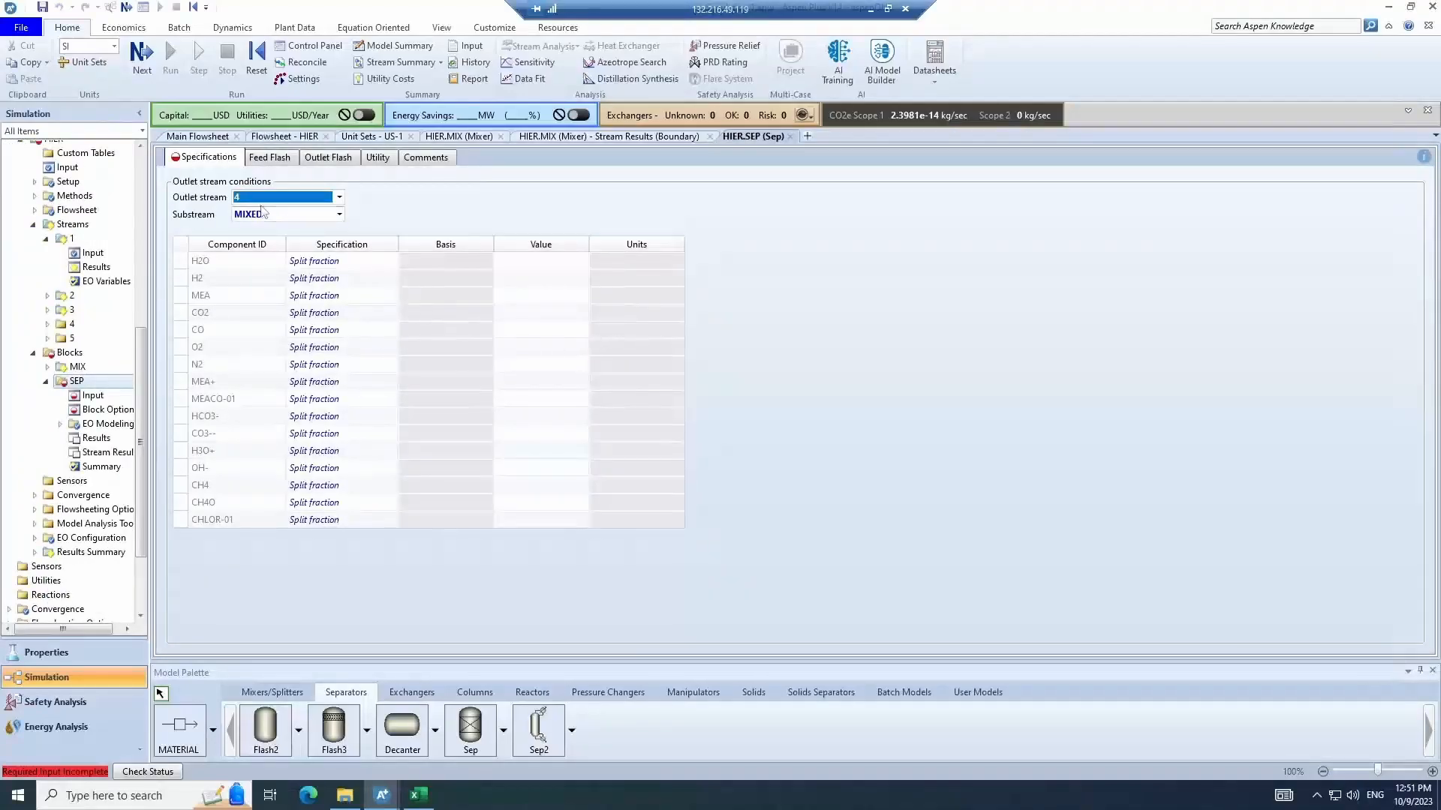
left_click(522, 265)
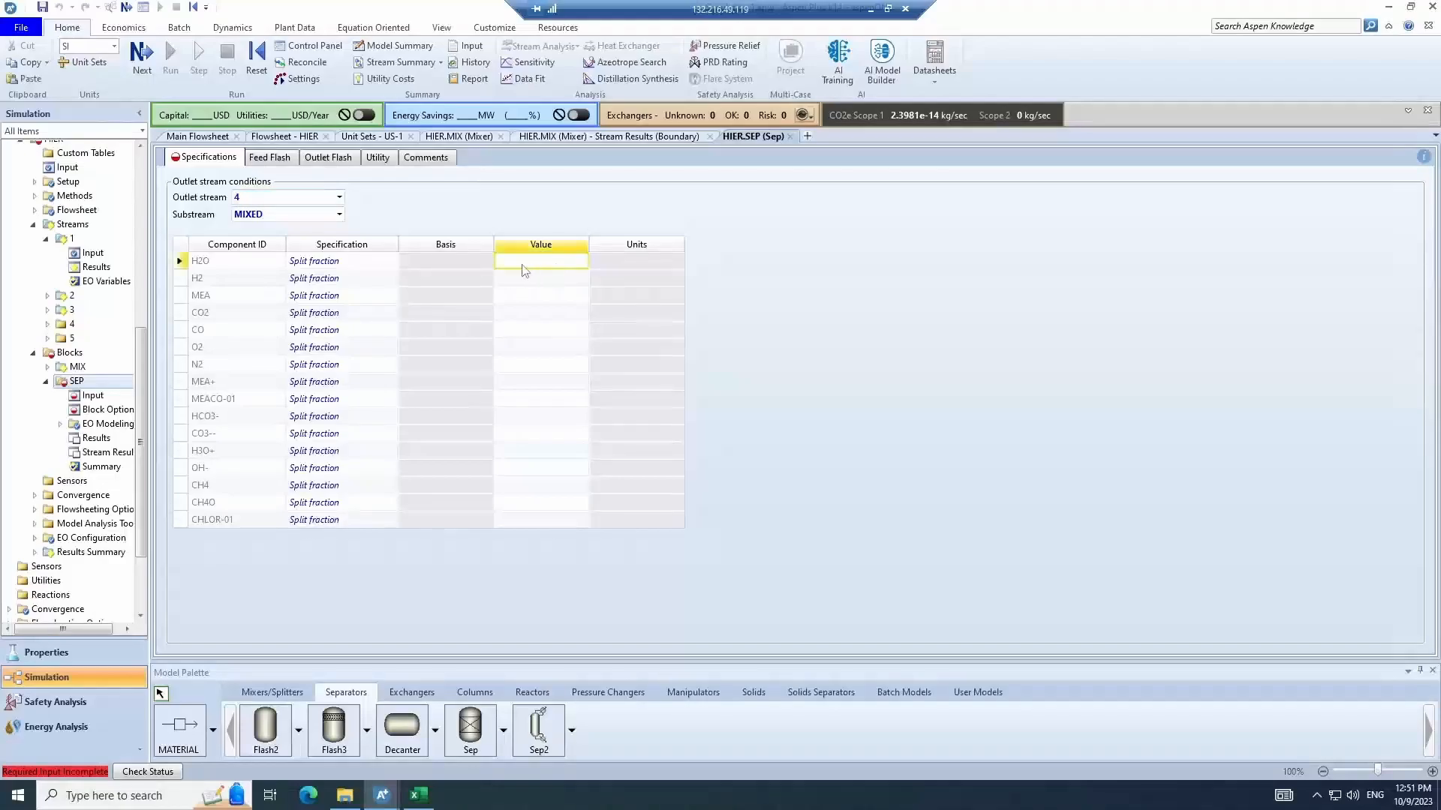
type("1")
key("Return")
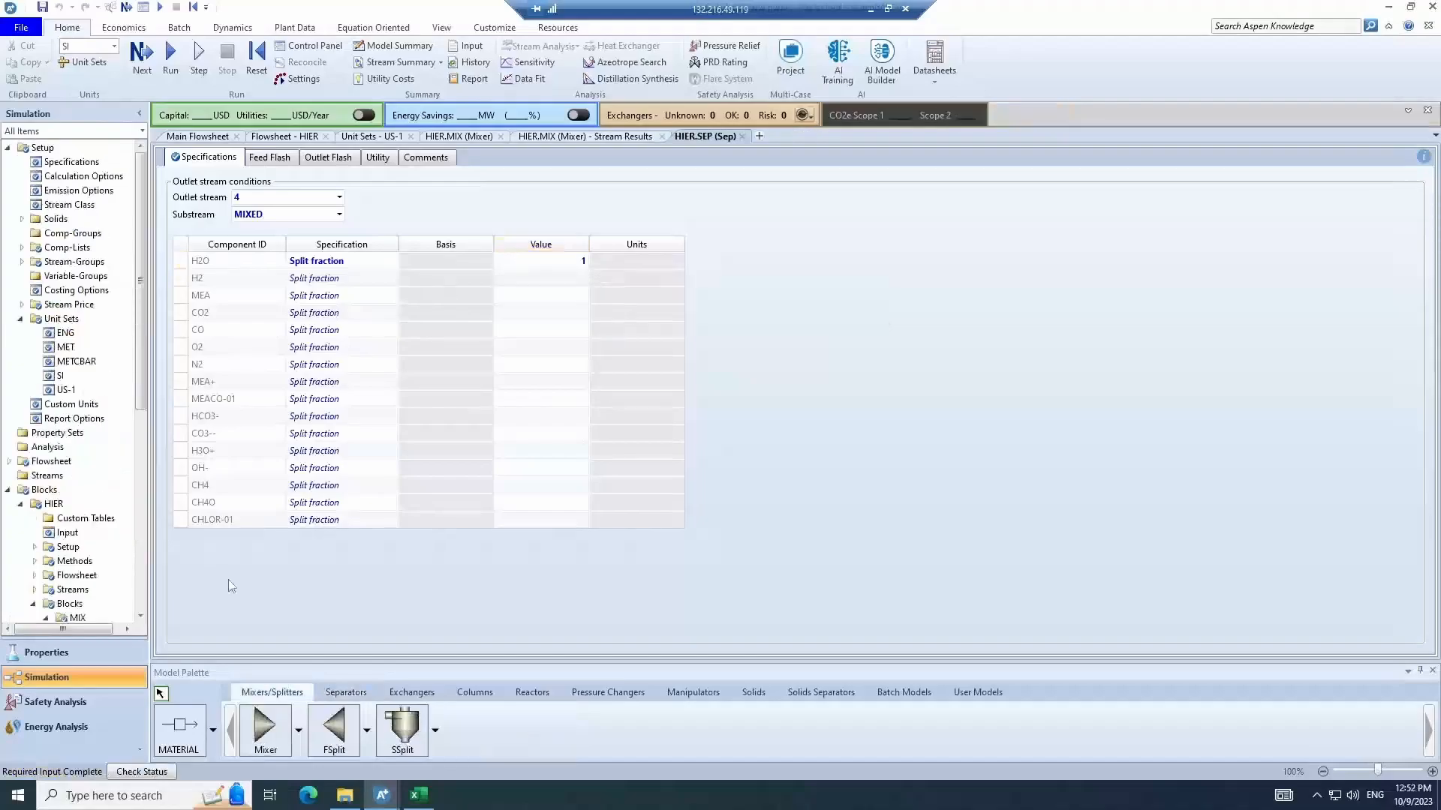
left_click(272, 137)
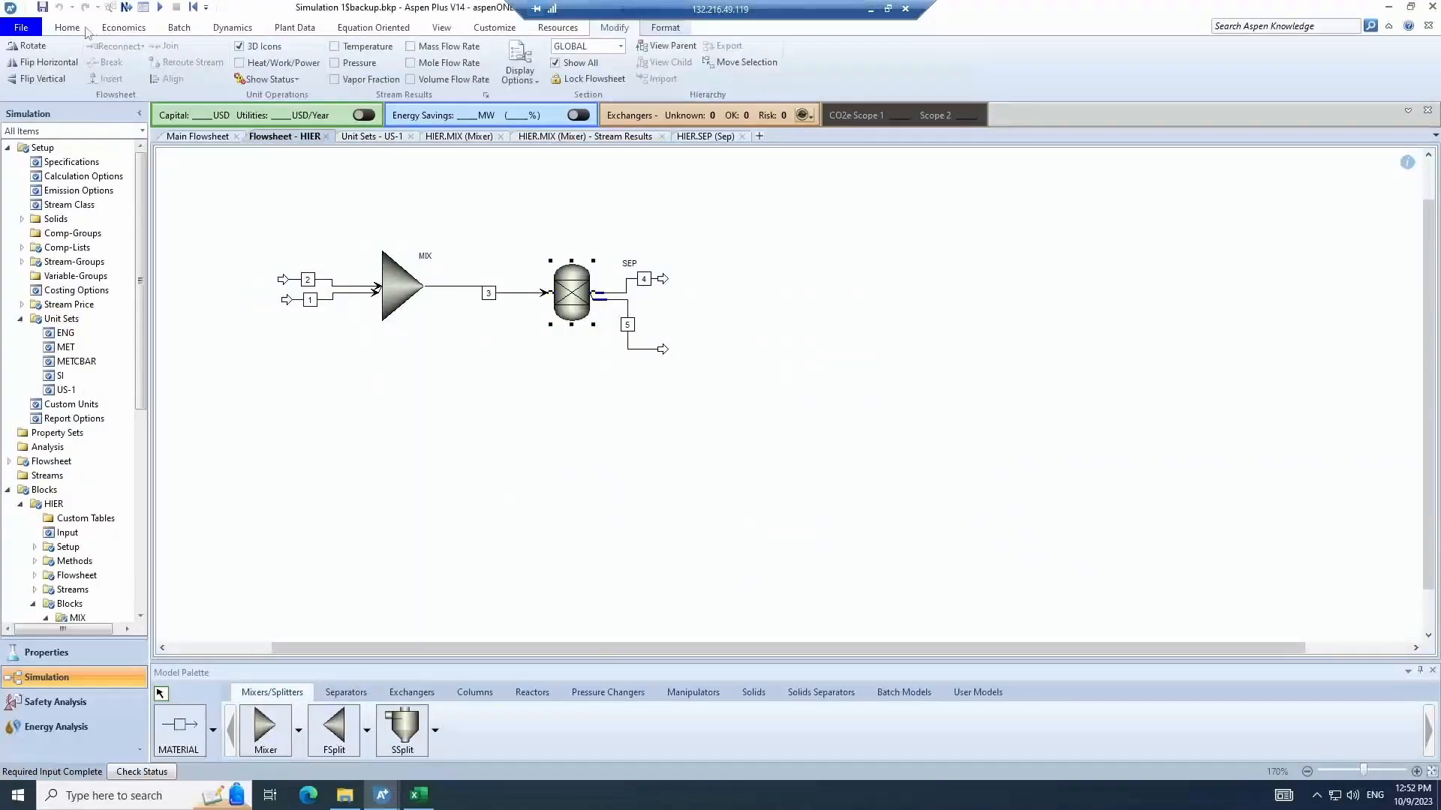
left_click(166, 59)
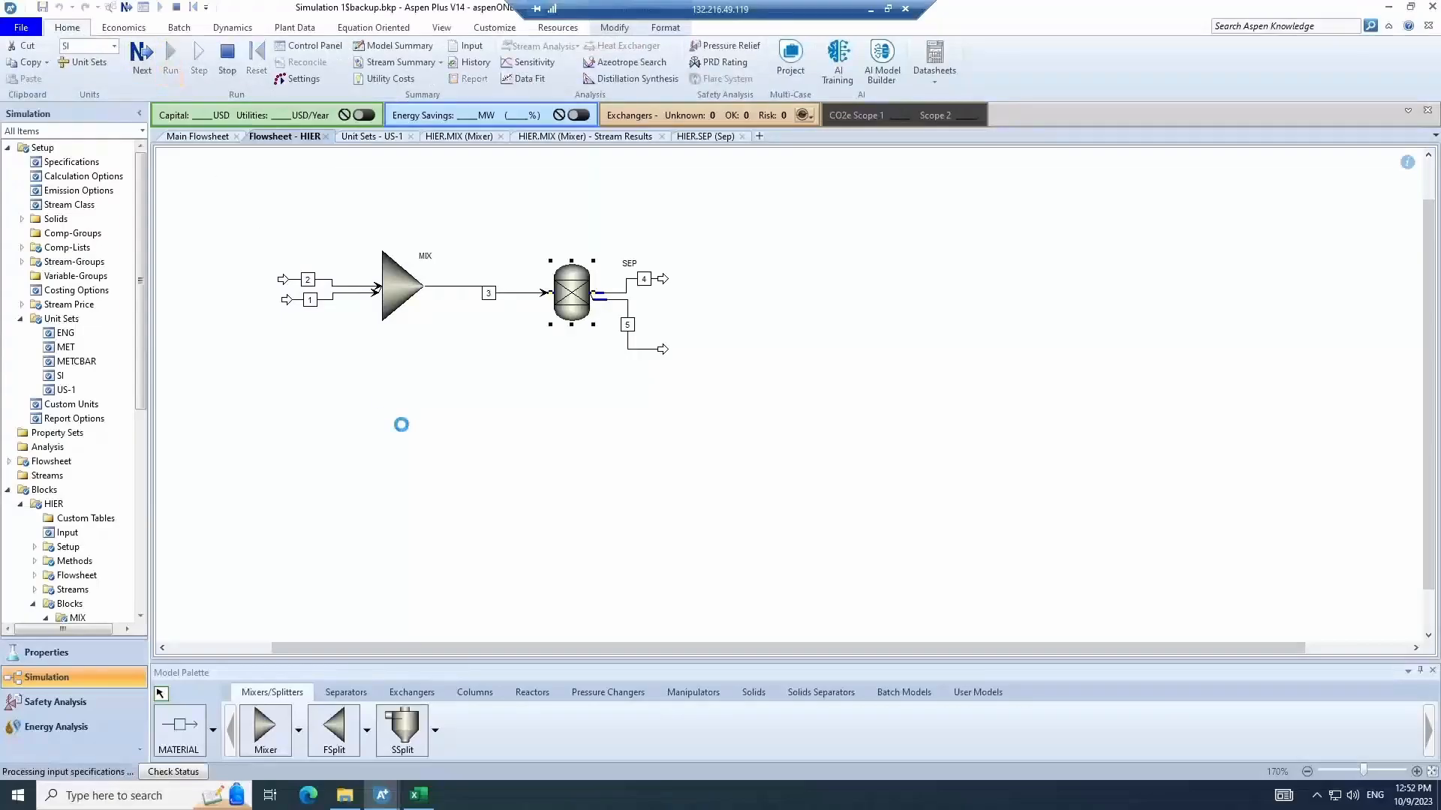
- Open SEP's stream results and examine the mole fractions of streams 3, 4 and 5
right_click(565, 289)
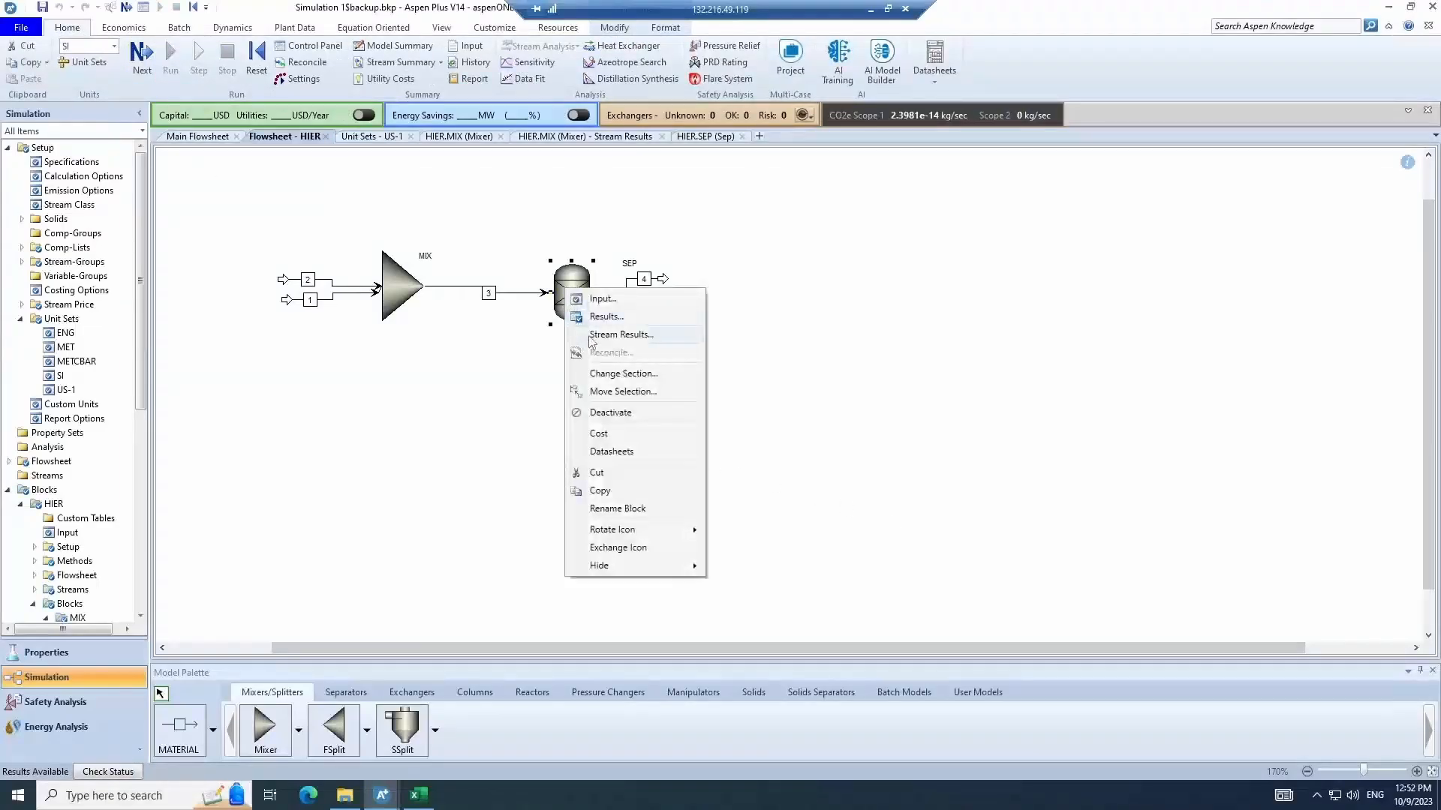
left_click(592, 336)
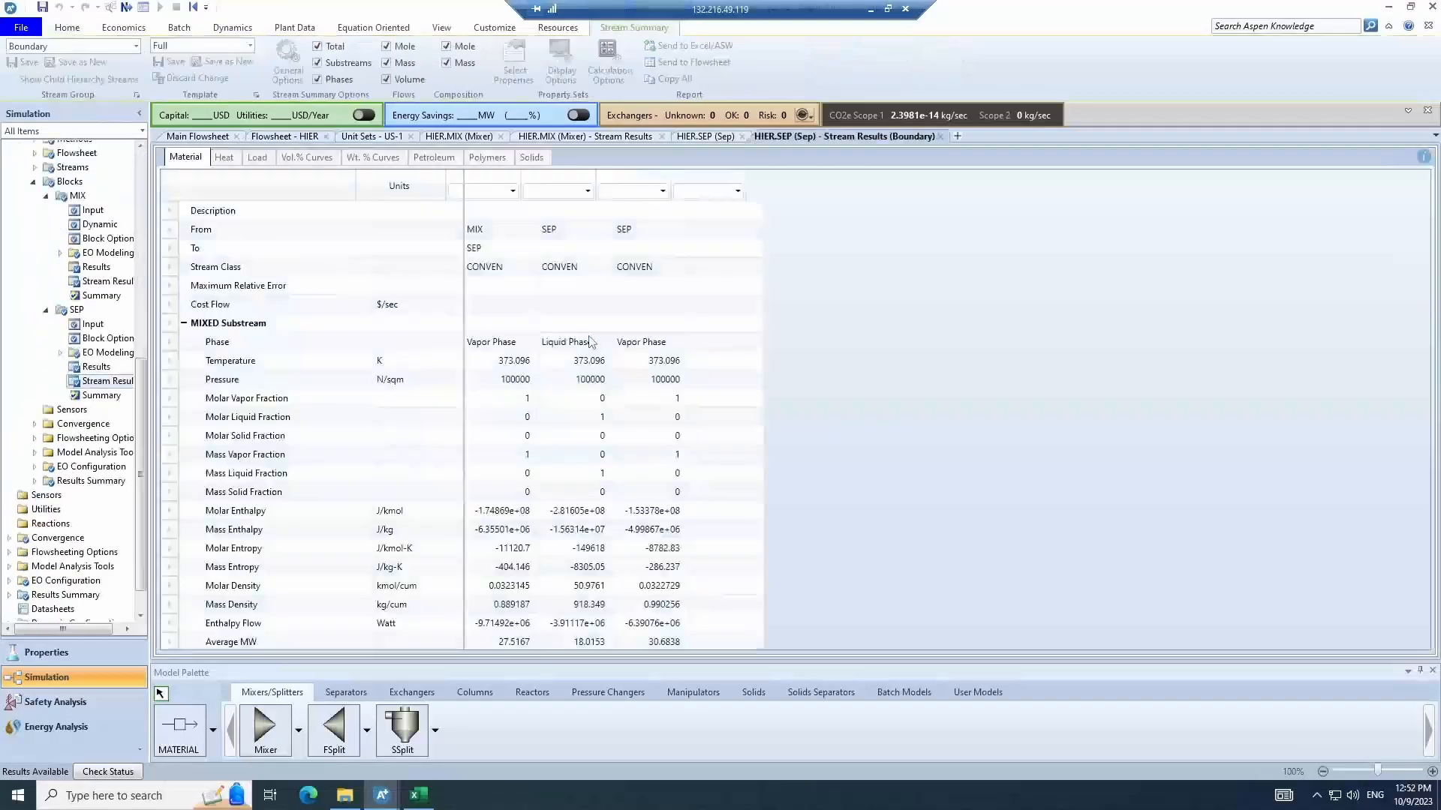
scroll(247, 585, "down", 3)
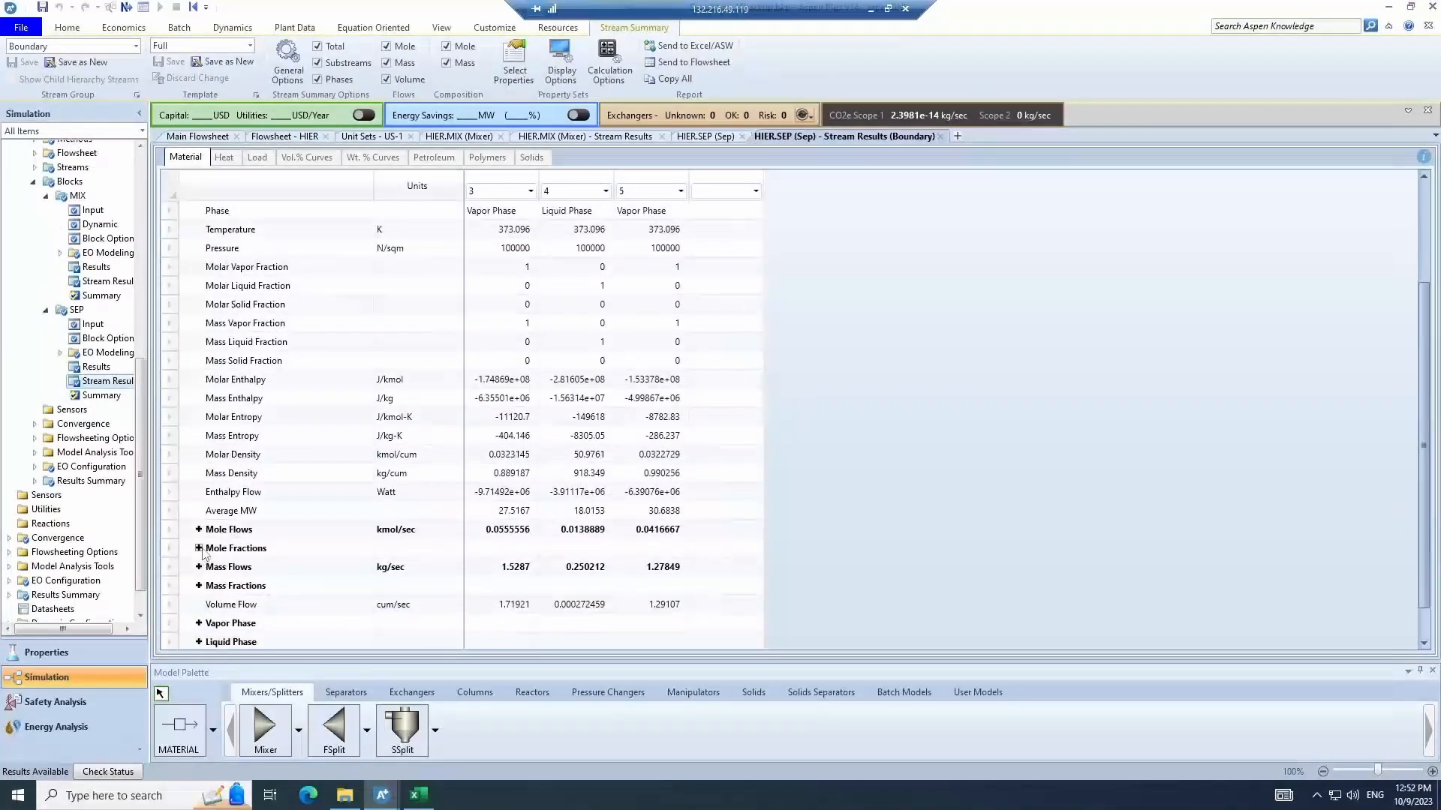
left_click(199, 548)
scroll(405, 525, "down", 2)
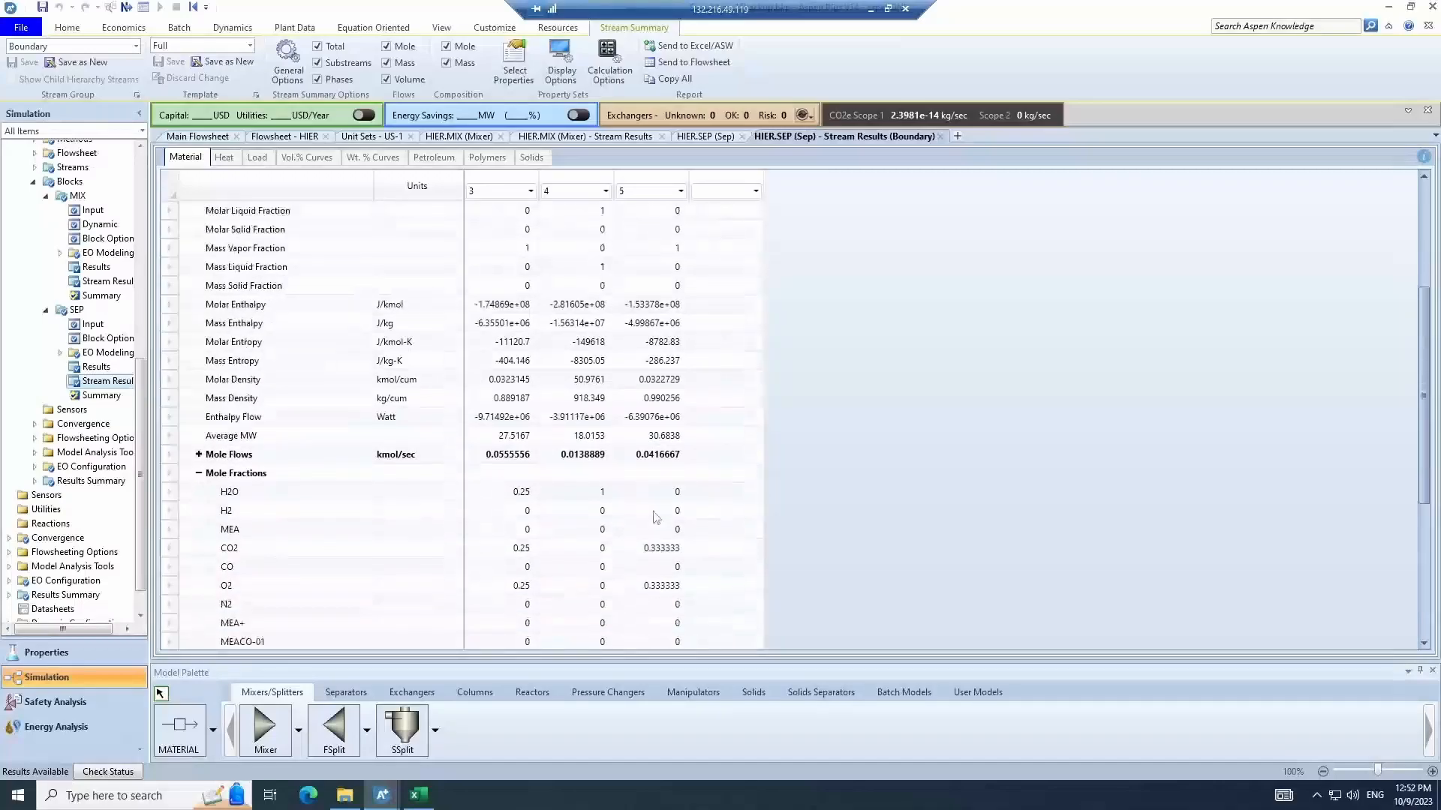
left_click(600, 495)
left_click(680, 496)
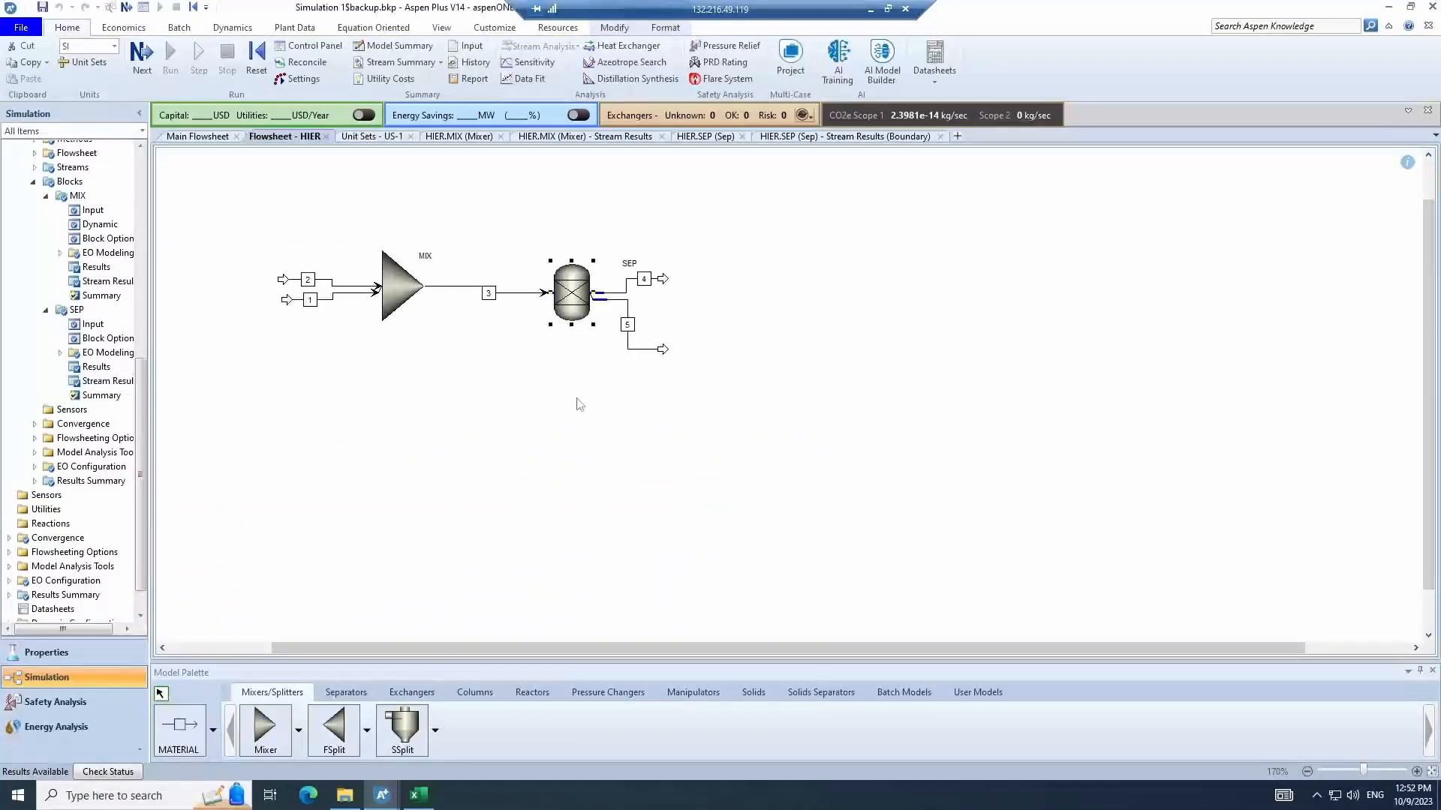
left_click(579, 405)
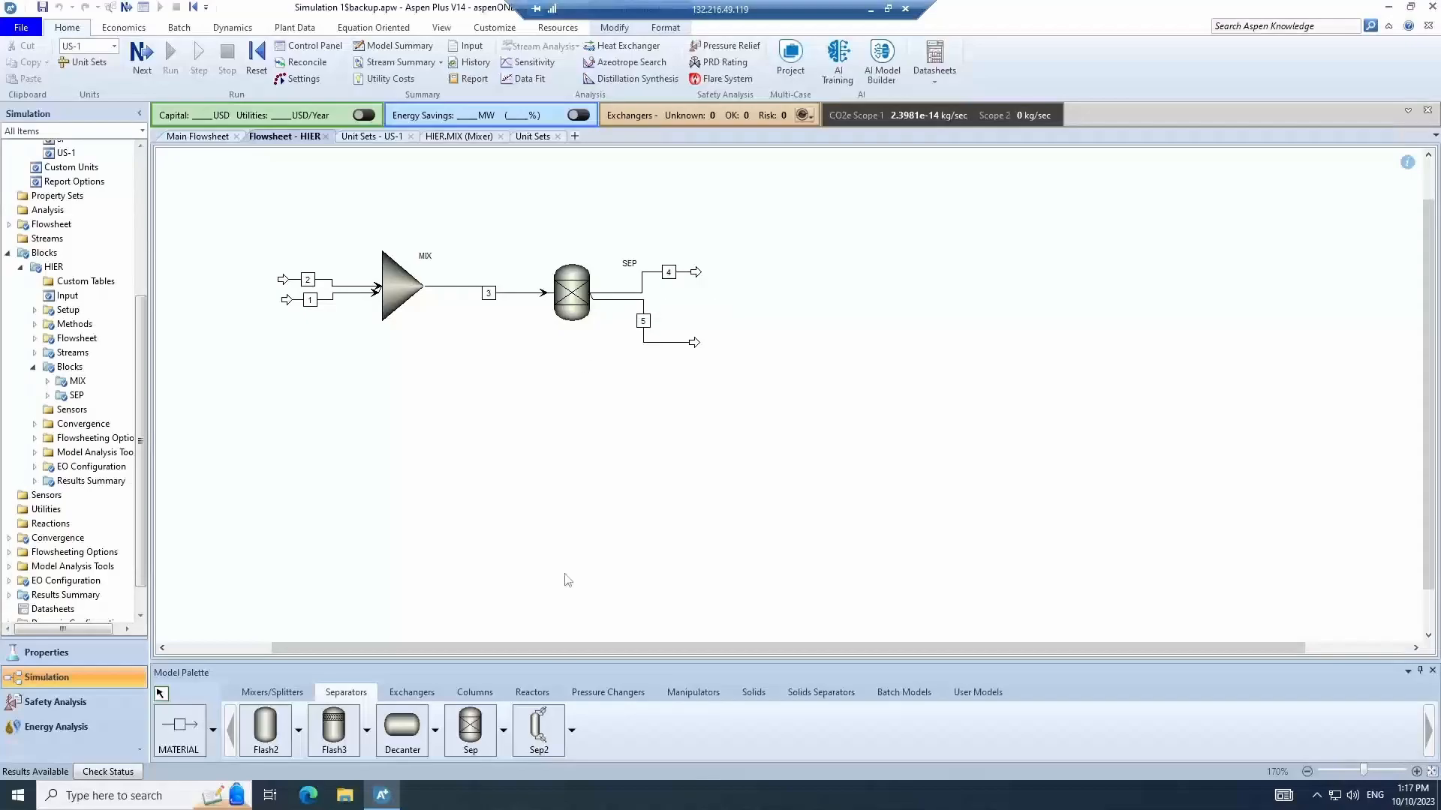
- Place a Flash2 block B9 to the right of SEP and open its input form
left_click(278, 737)
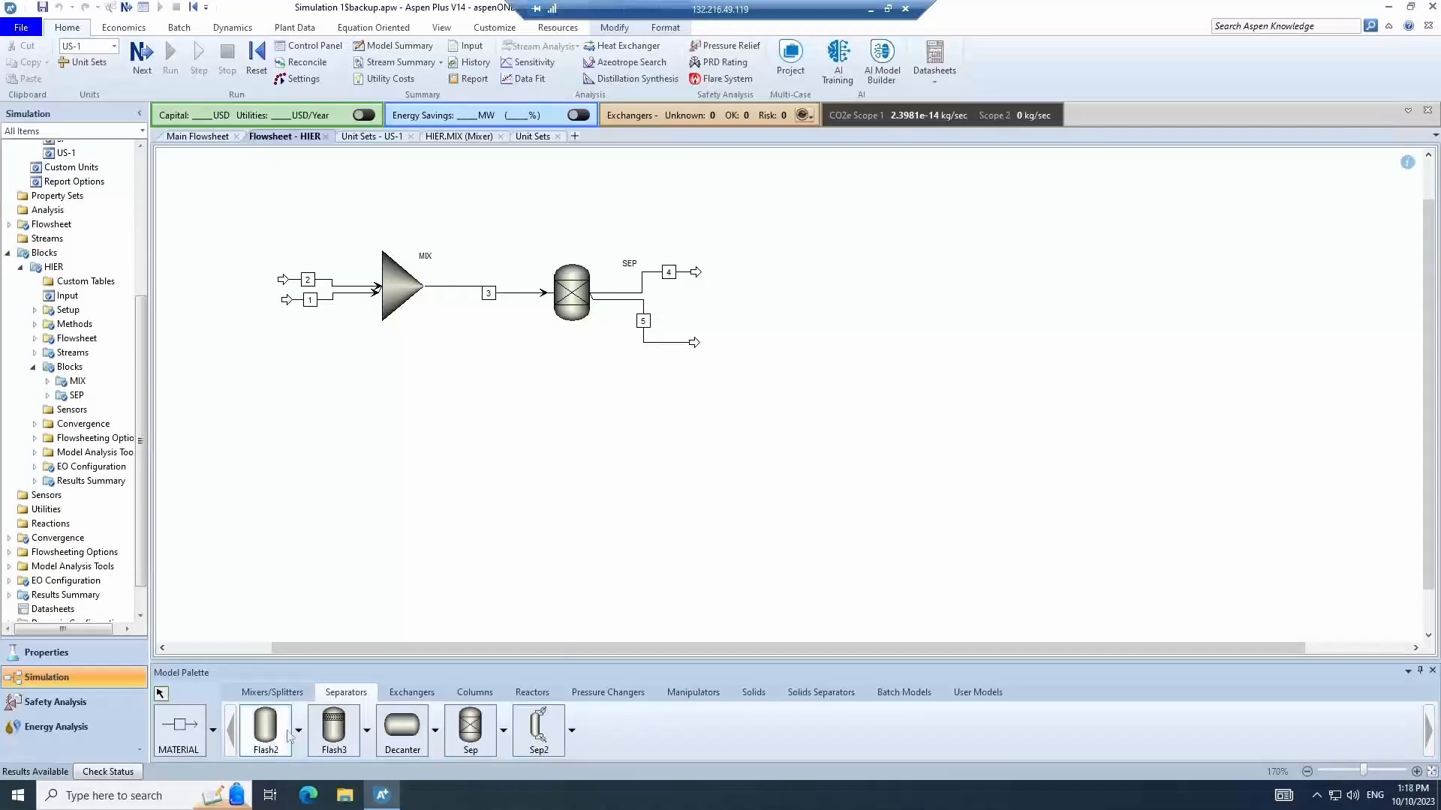
left_click(739, 442)
left_click(732, 421)
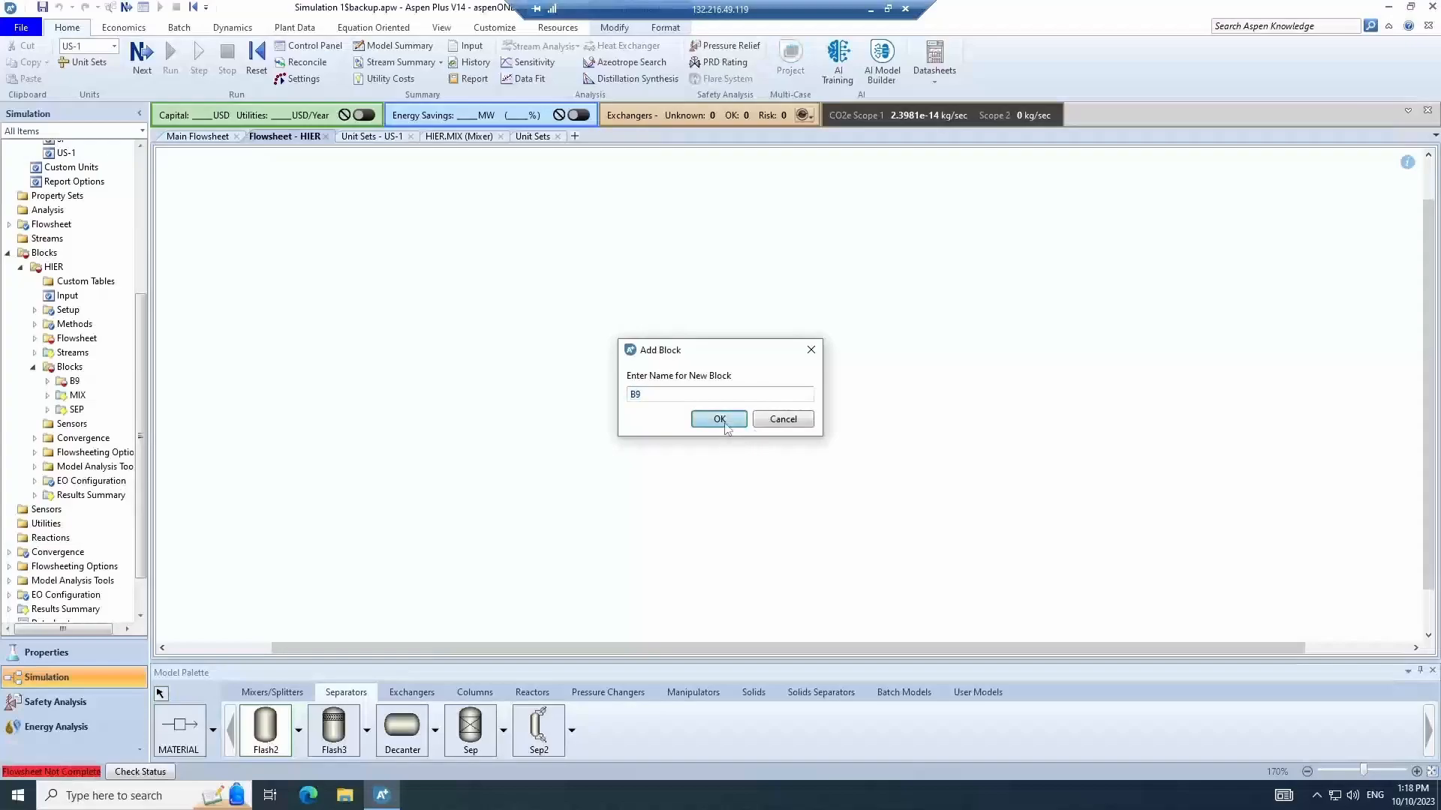
left_click(160, 694)
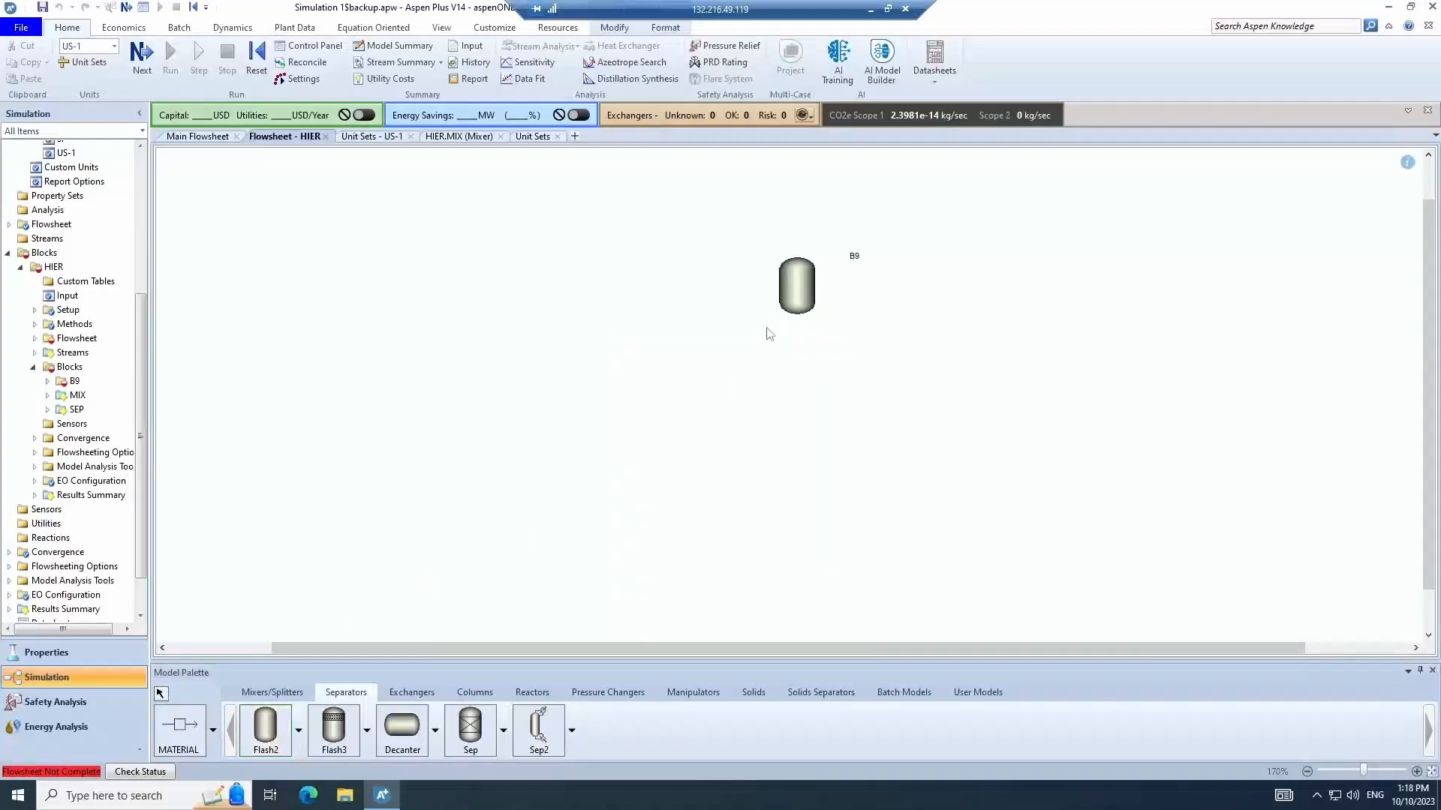
left_click(795, 285)
double_click(798, 295)
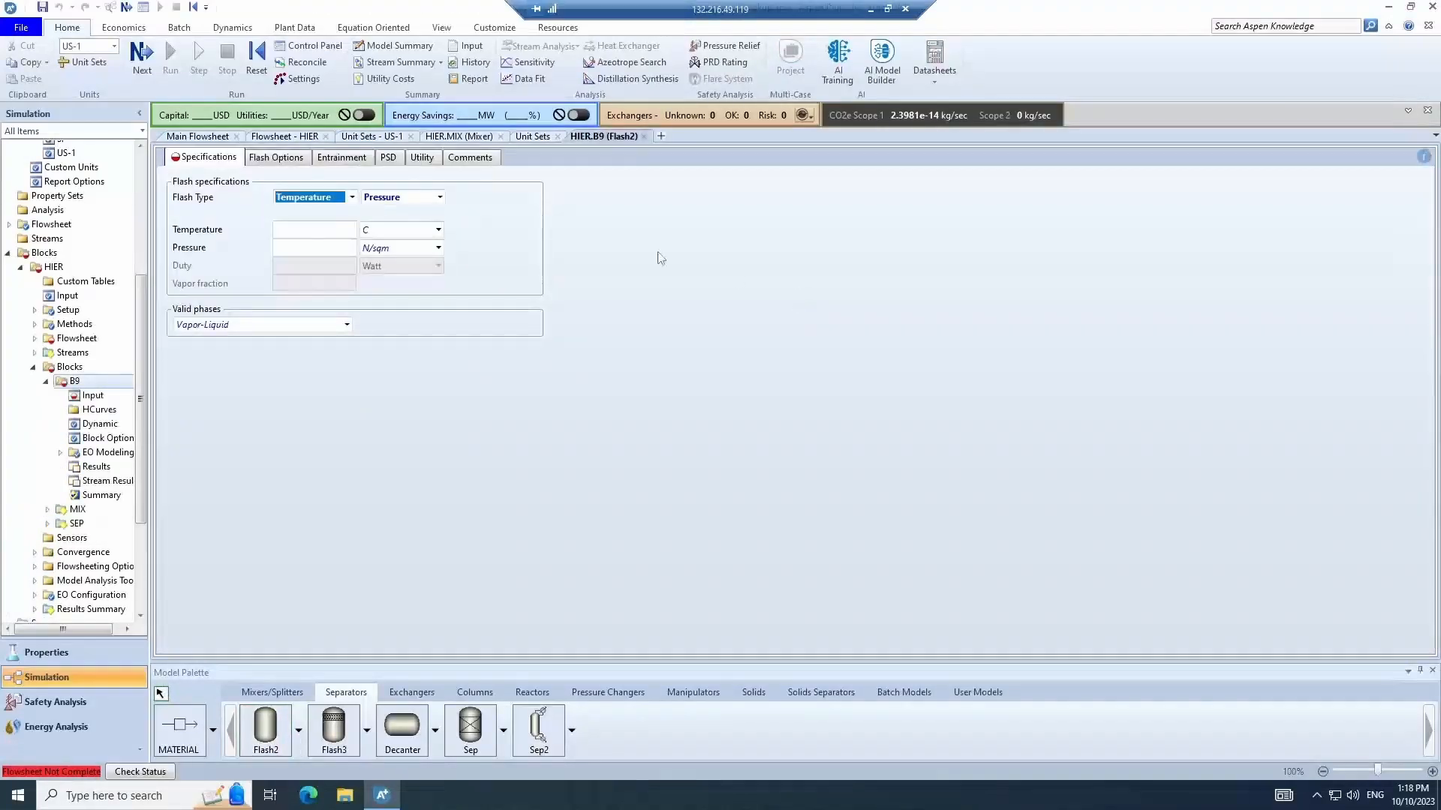
- Set B9's flash specifications to Duty and Temperature
left_click(334, 231)
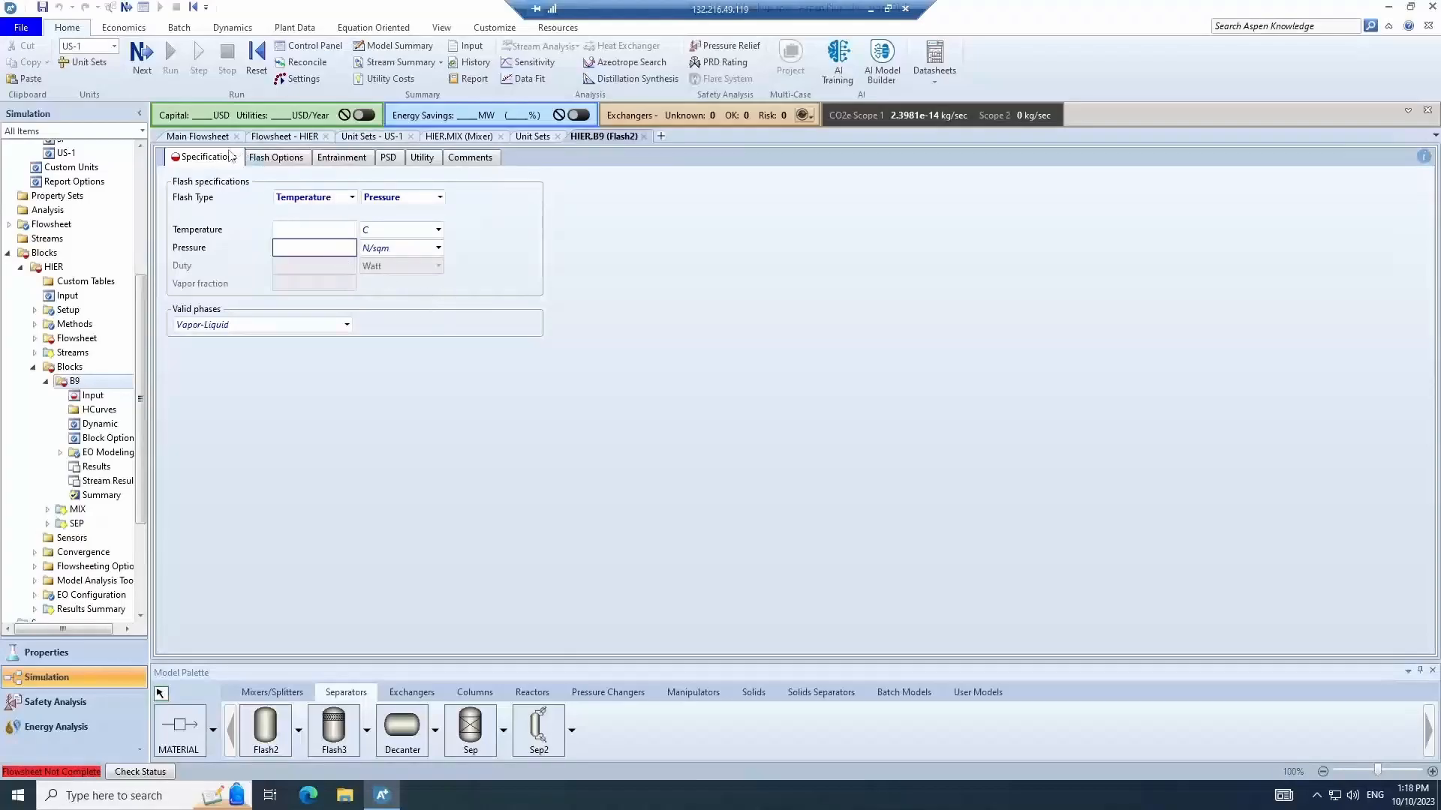
left_click(347, 200)
left_click(349, 201)
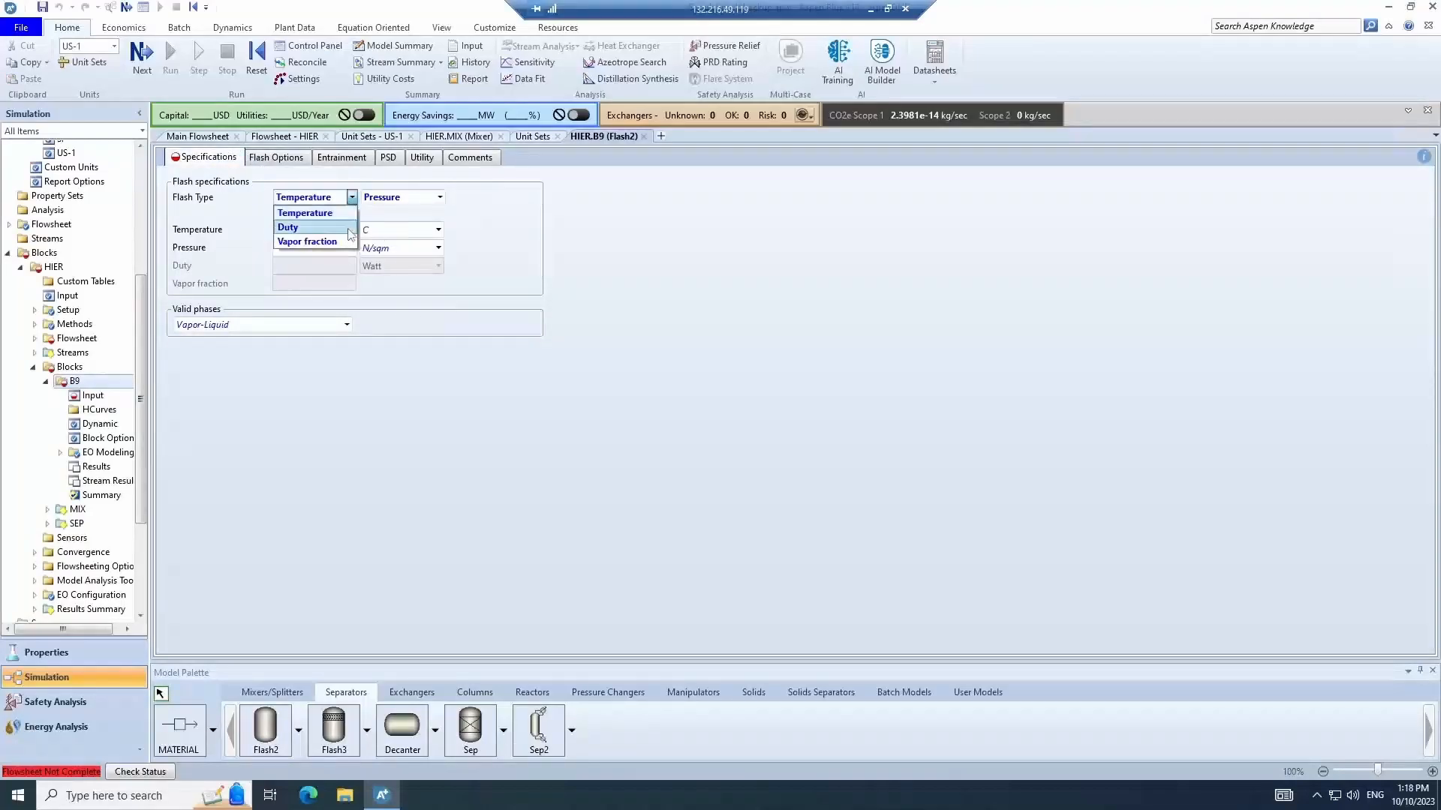
left_click(350, 220)
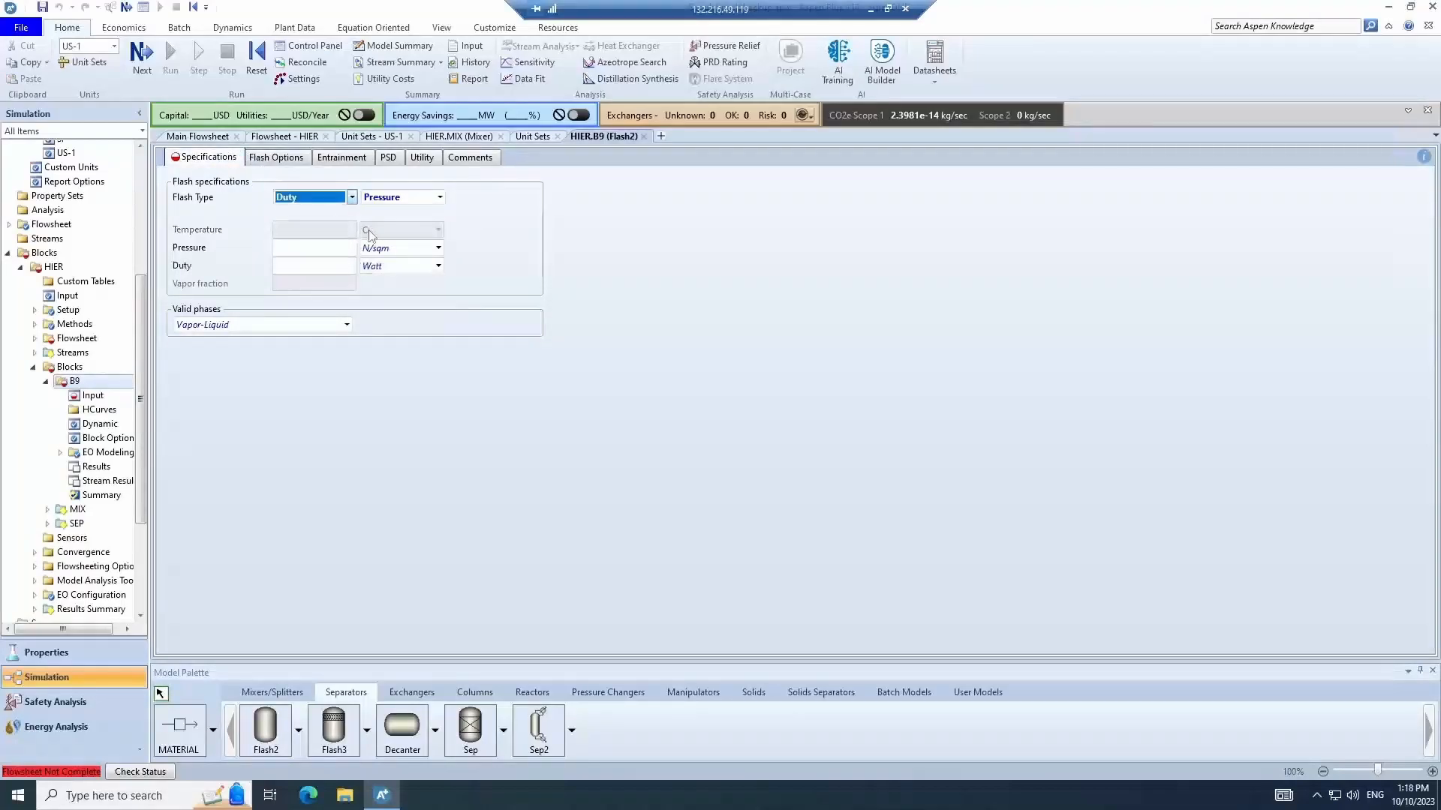
left_click(422, 198)
left_click(428, 200)
left_click(424, 227)
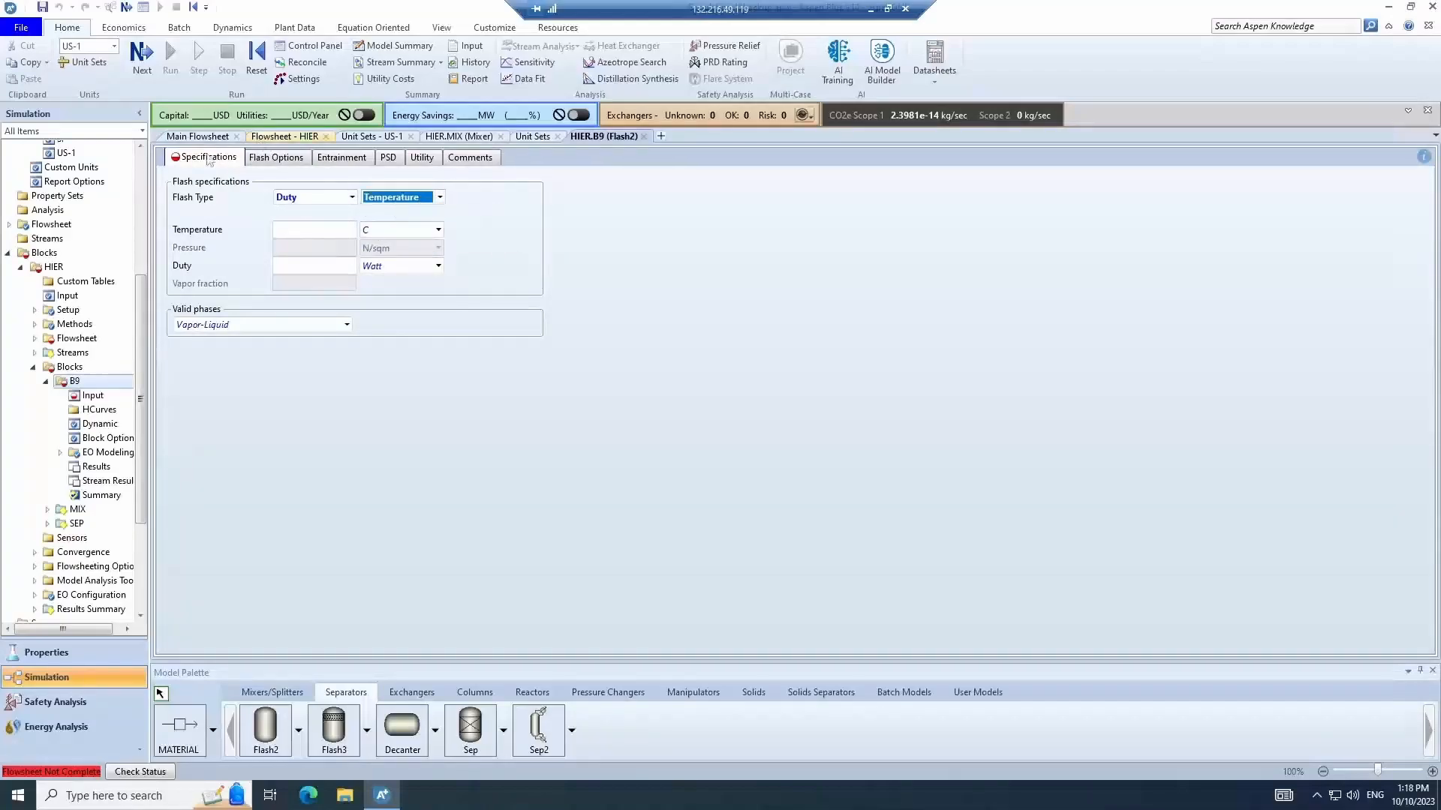
left_click(286, 138)
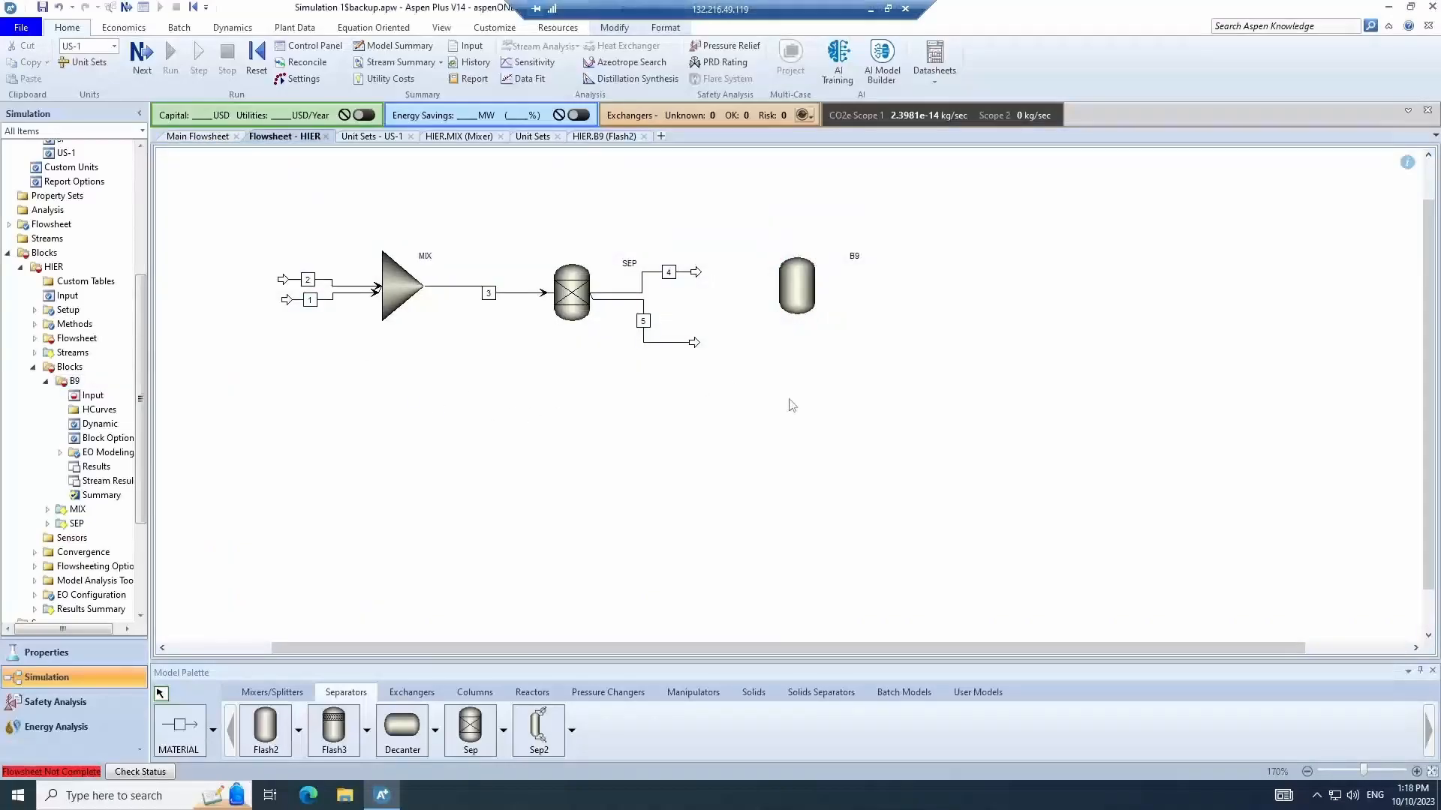
- Place a Decanter block B10 below B9
left_click(179, 740)
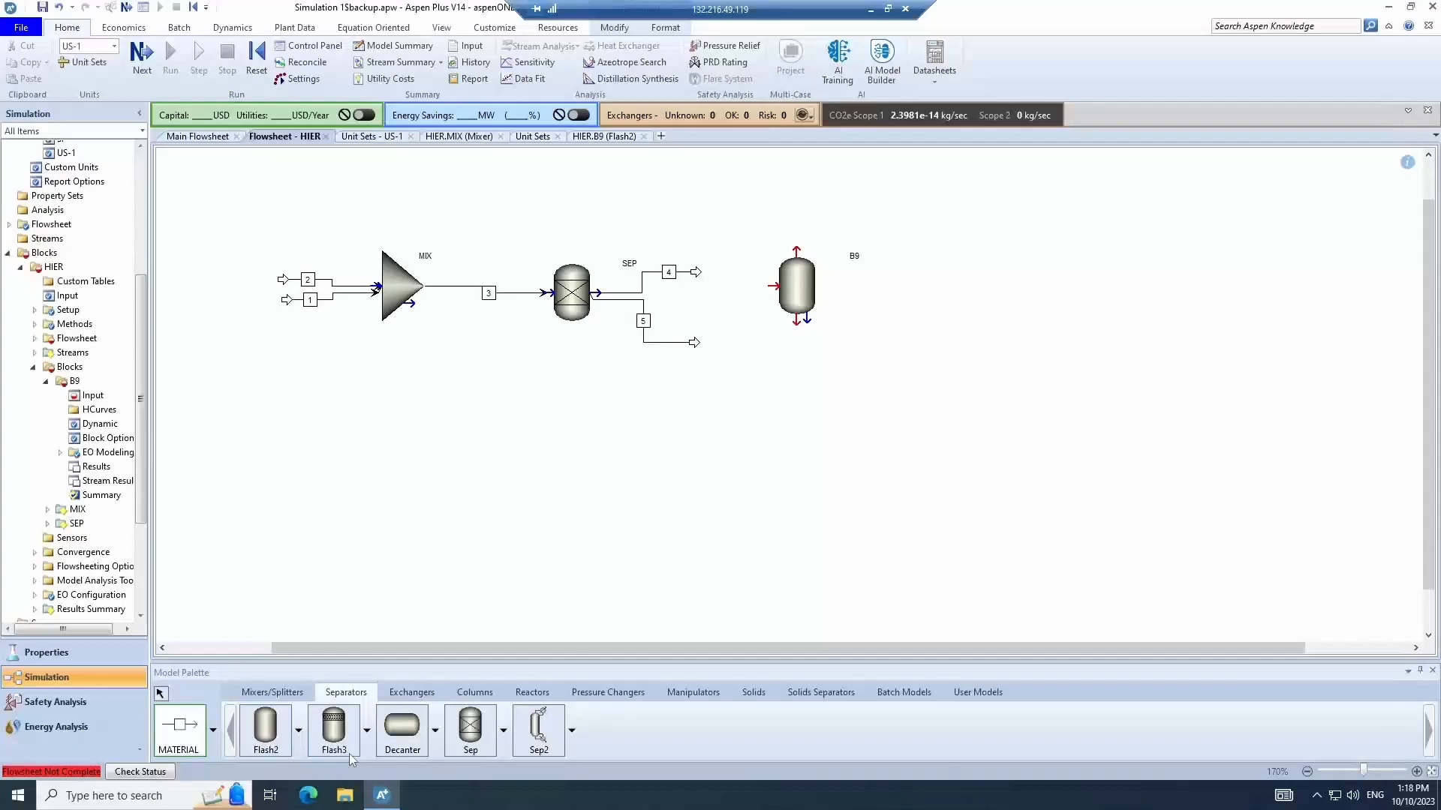
left_click(165, 697)
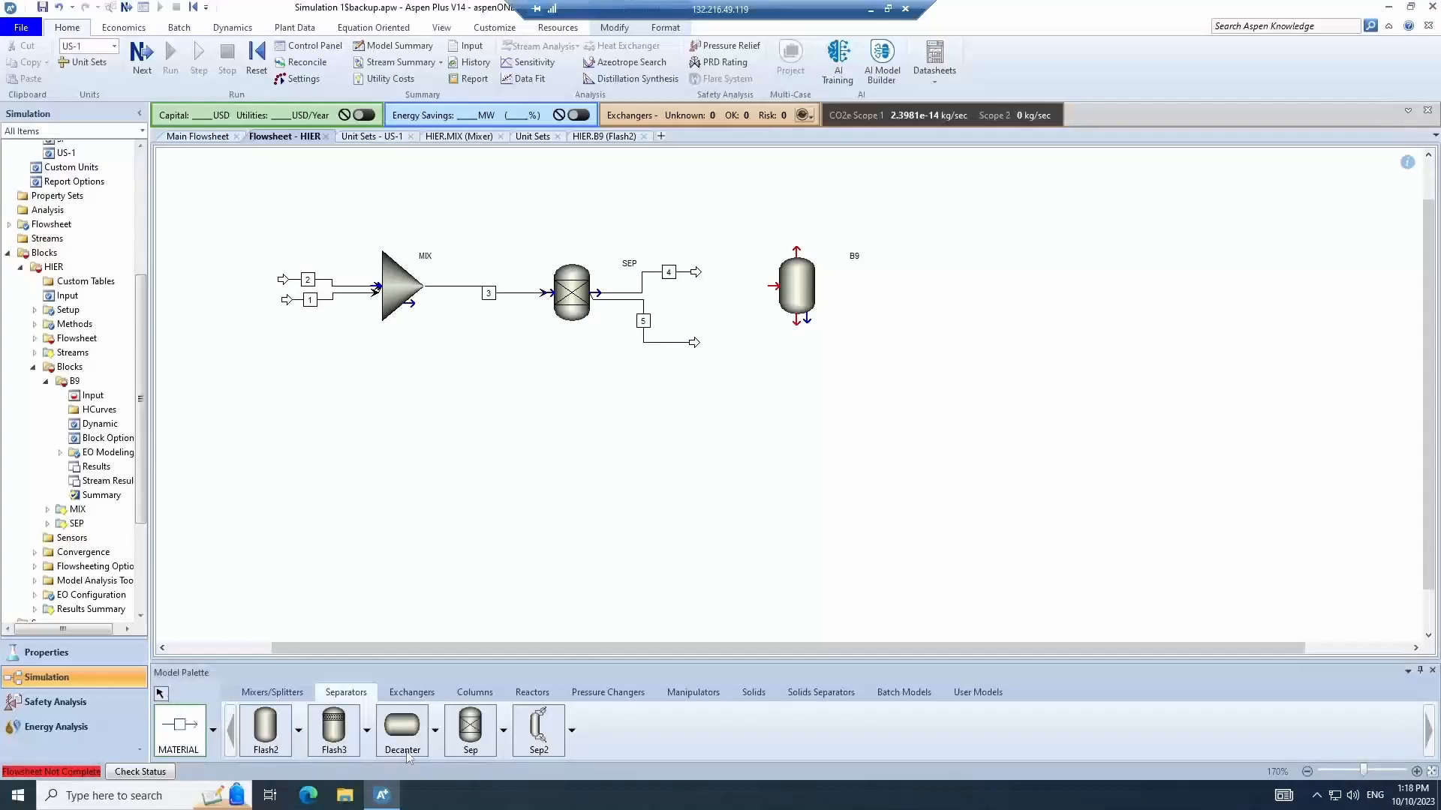
left_click(404, 750)
left_click(795, 458)
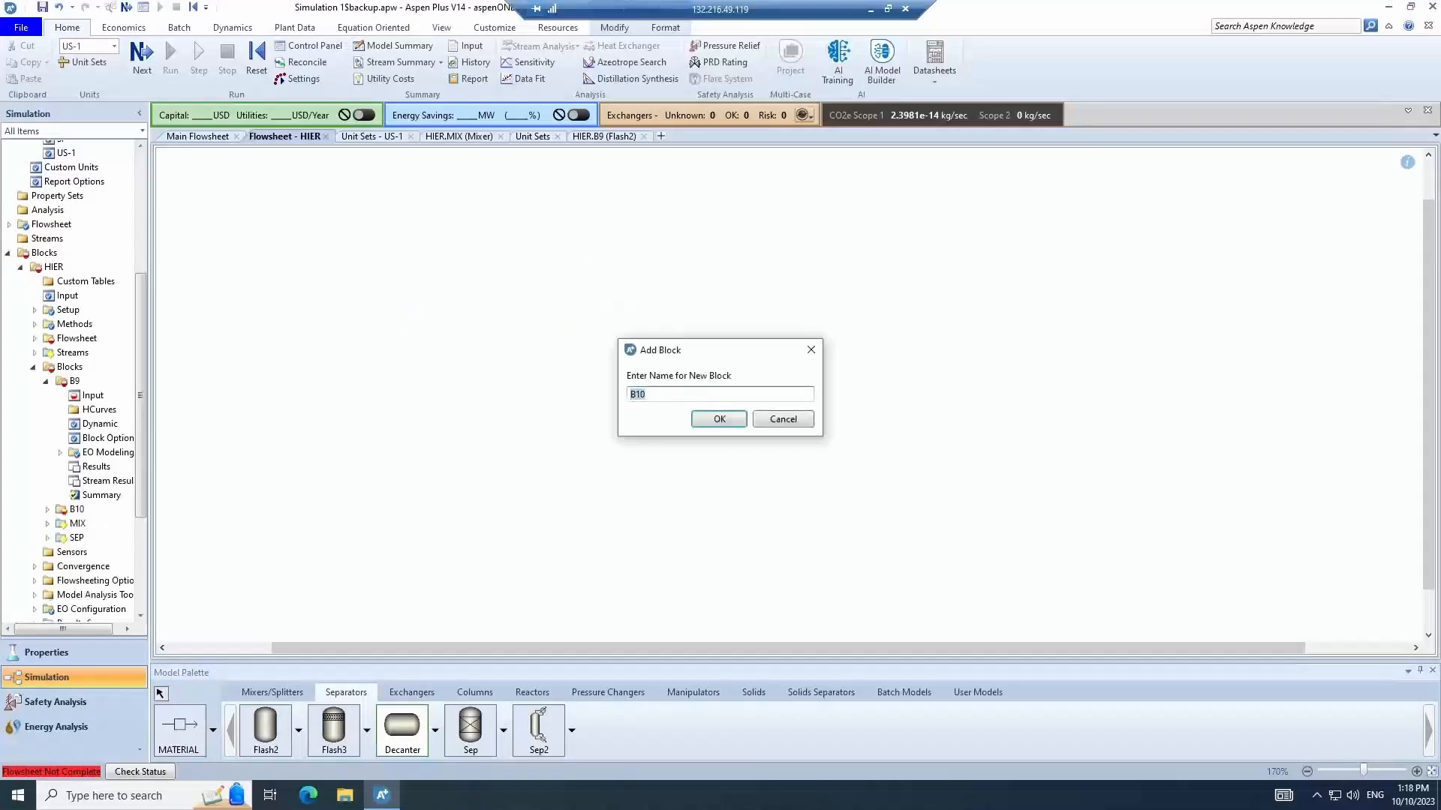
left_click(721, 419)
- Delete the B9 and B10 blocks from the flowsheet
left_click(201, 730)
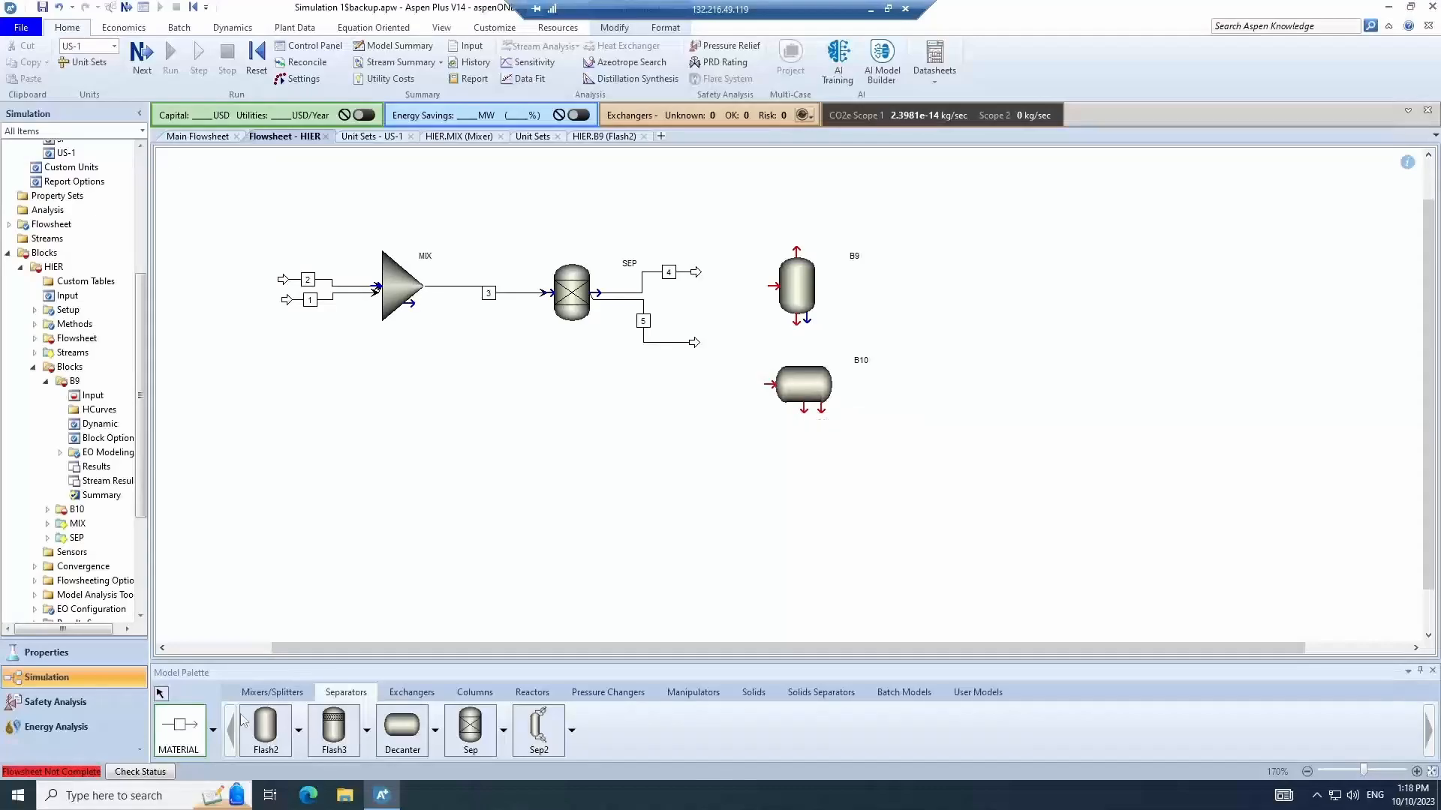
left_click(160, 694)
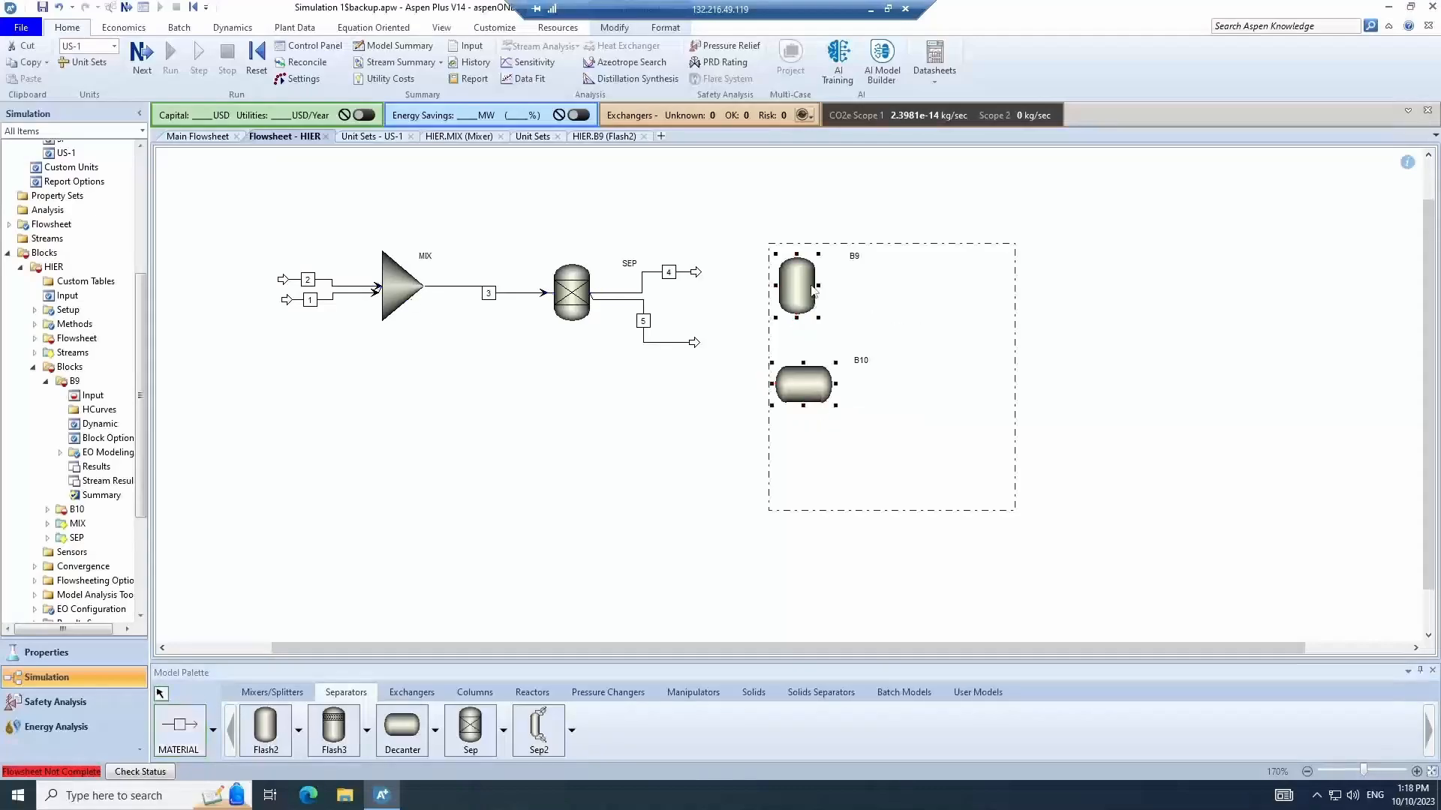
key("Delete")
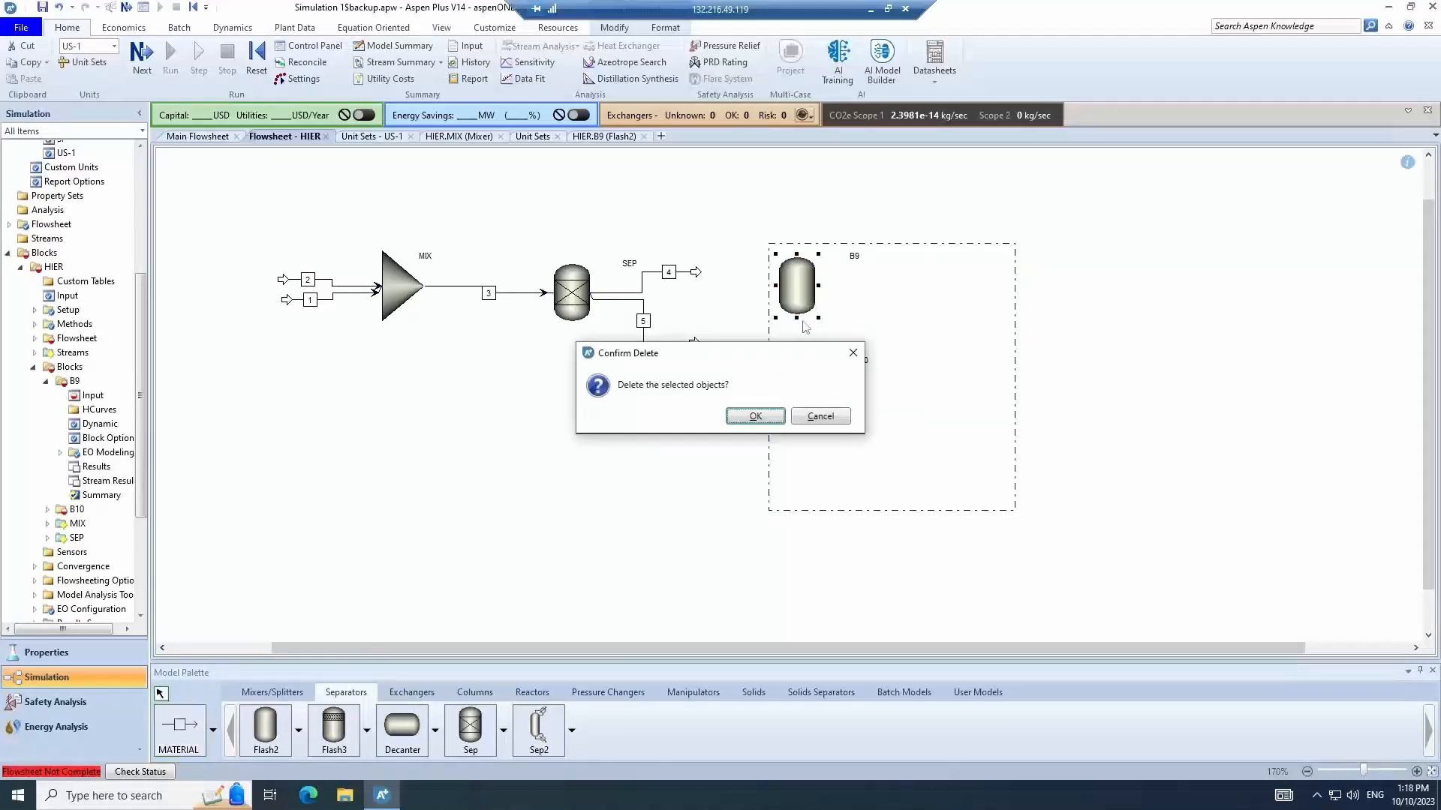
left_click(756, 417)
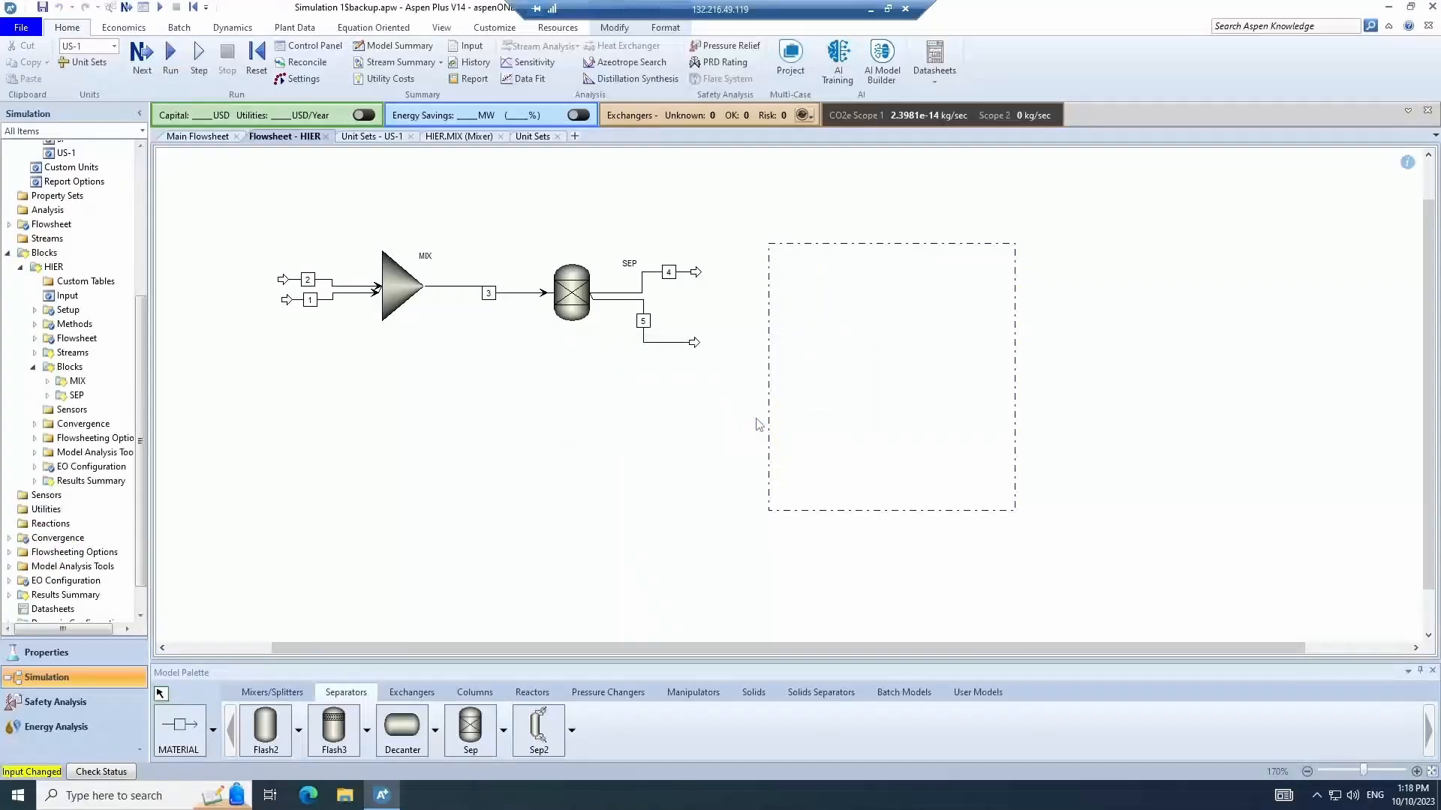
- Place a Heater block named H1 to the right of SEP's outlet stream 4
left_click(634, 502)
left_click(412, 693)
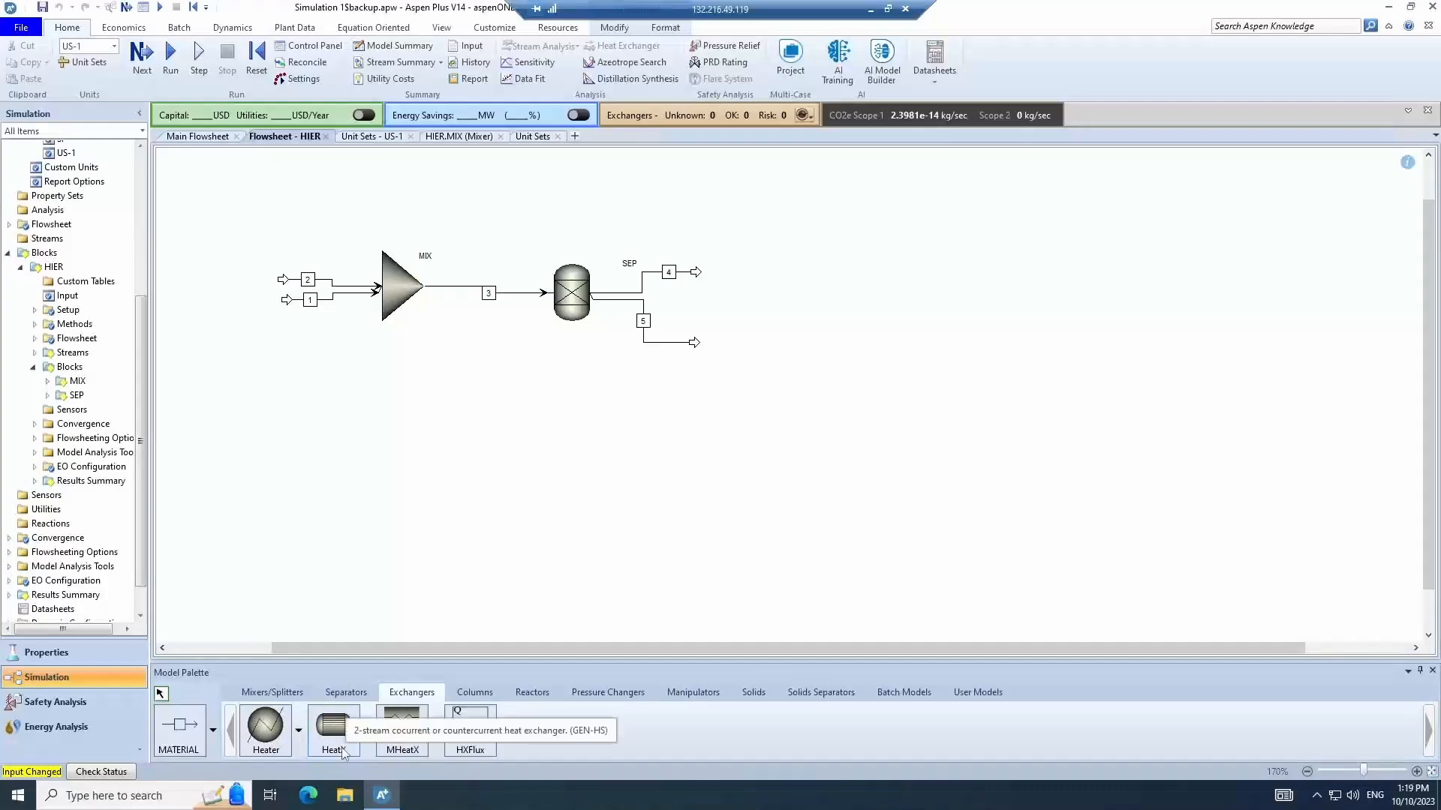
left_click(264, 726)
left_click(657, 413)
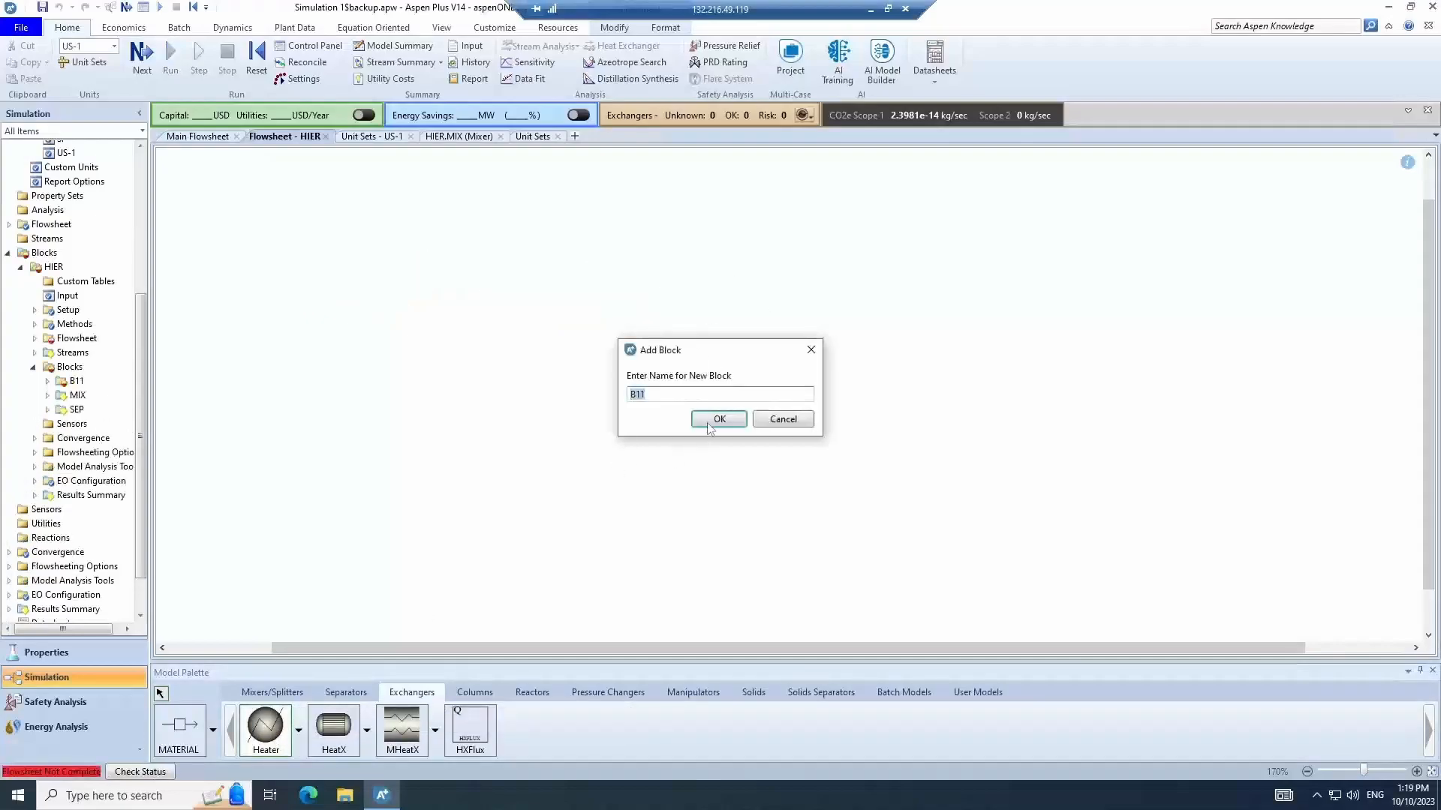
type("H2")
left_click(708, 423)
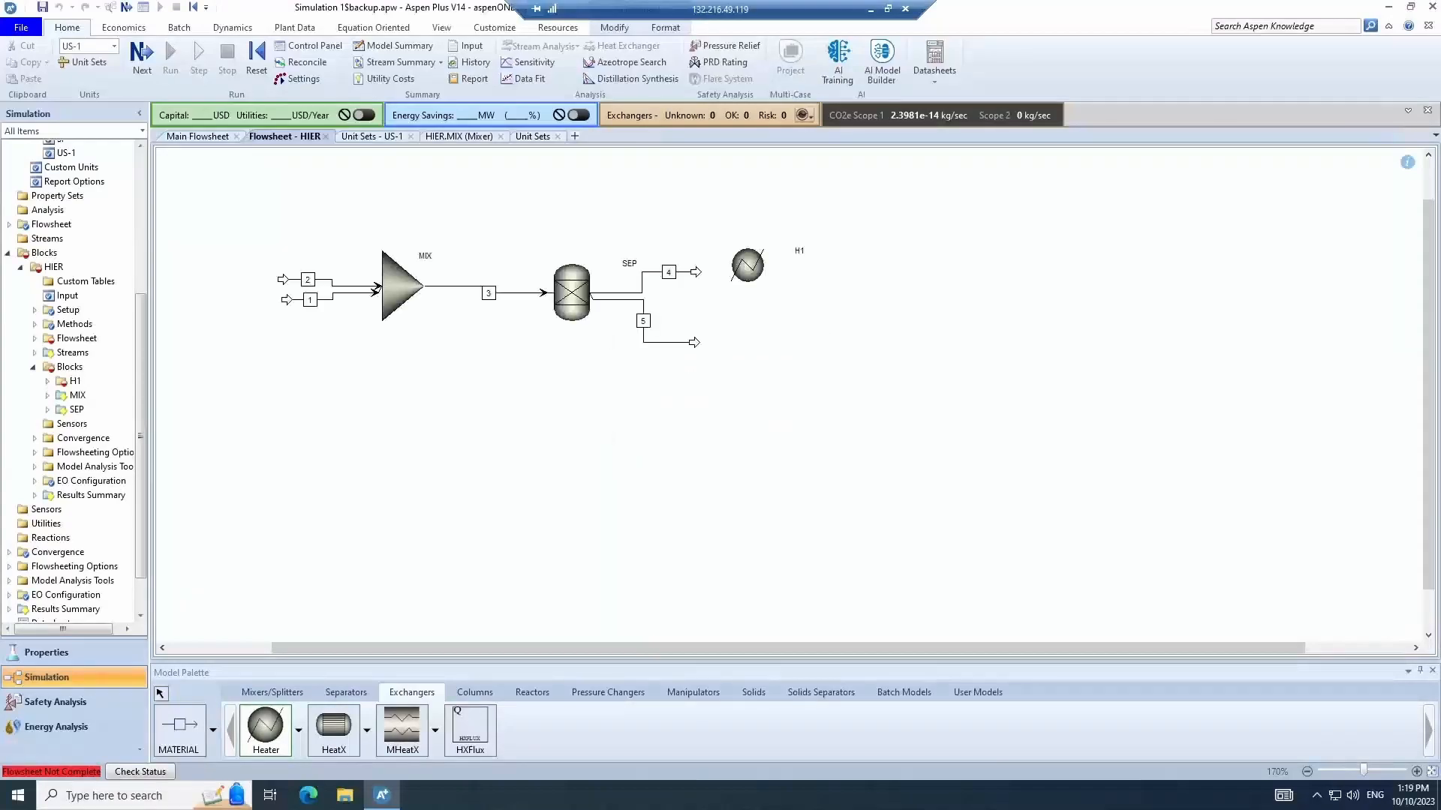
- Reconnect the destination of stream 4 to the inlet of heater H1
left_click(165, 690)
left_click(696, 272)
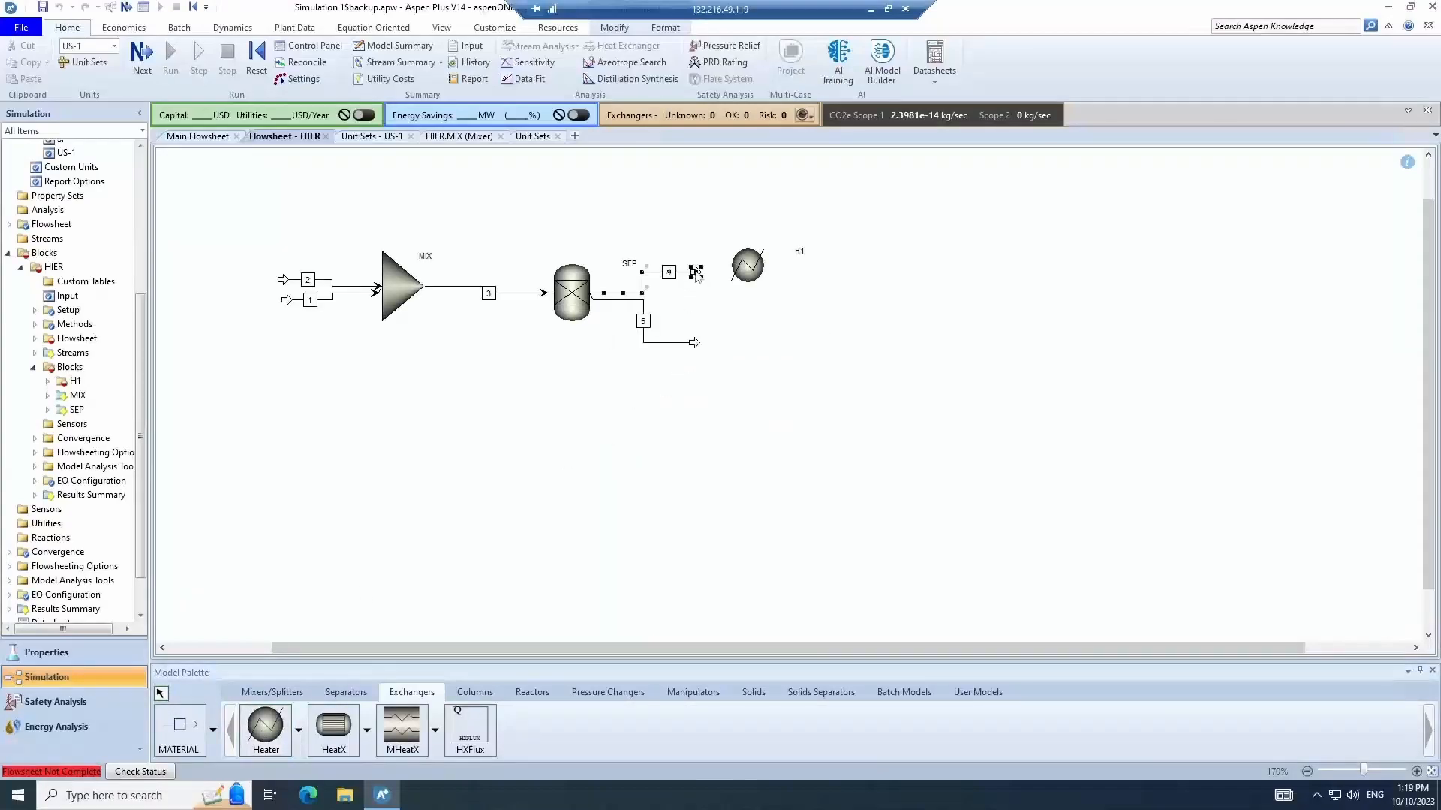
right_click(696, 272)
mouse_move(753, 493)
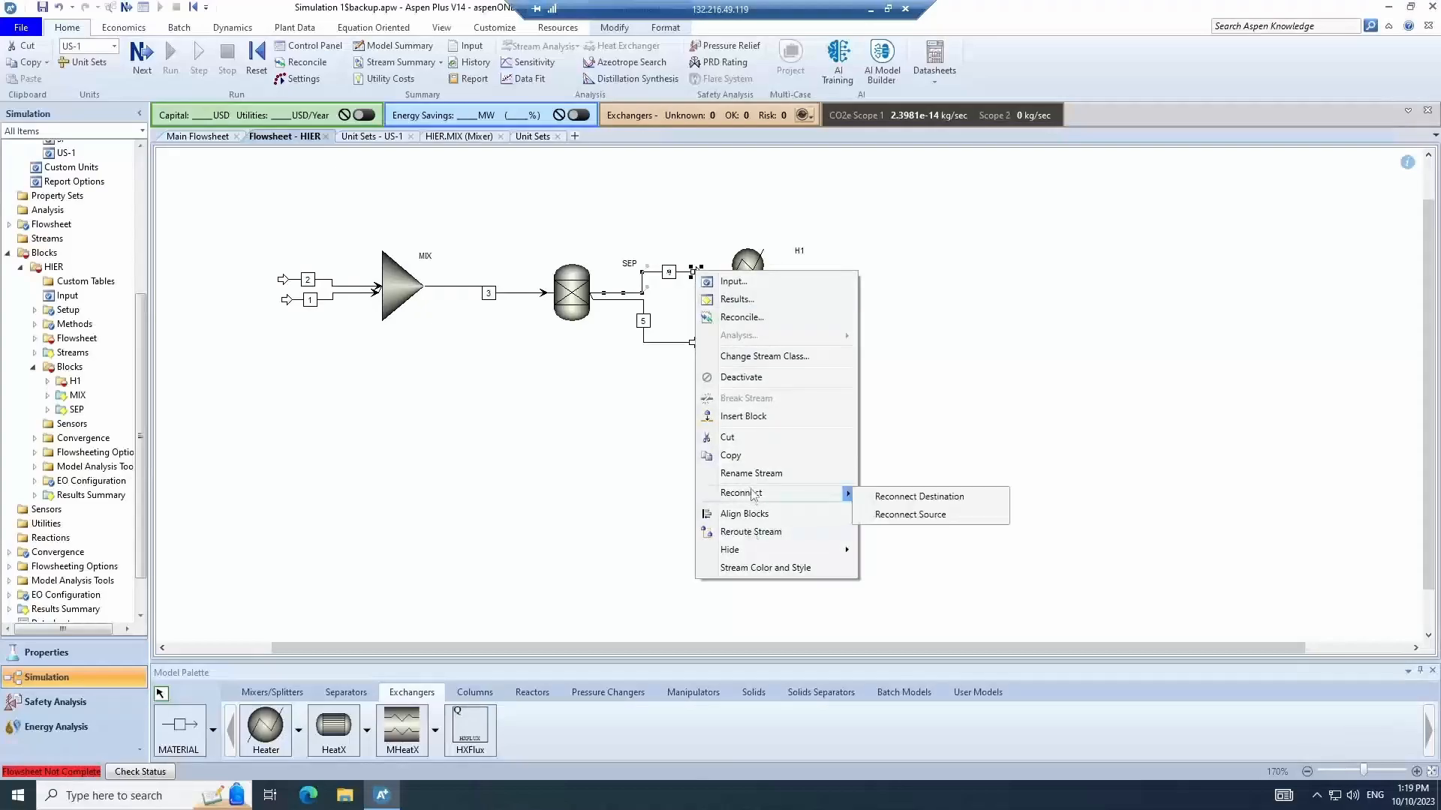
left_click(919, 497)
left_click(732, 264)
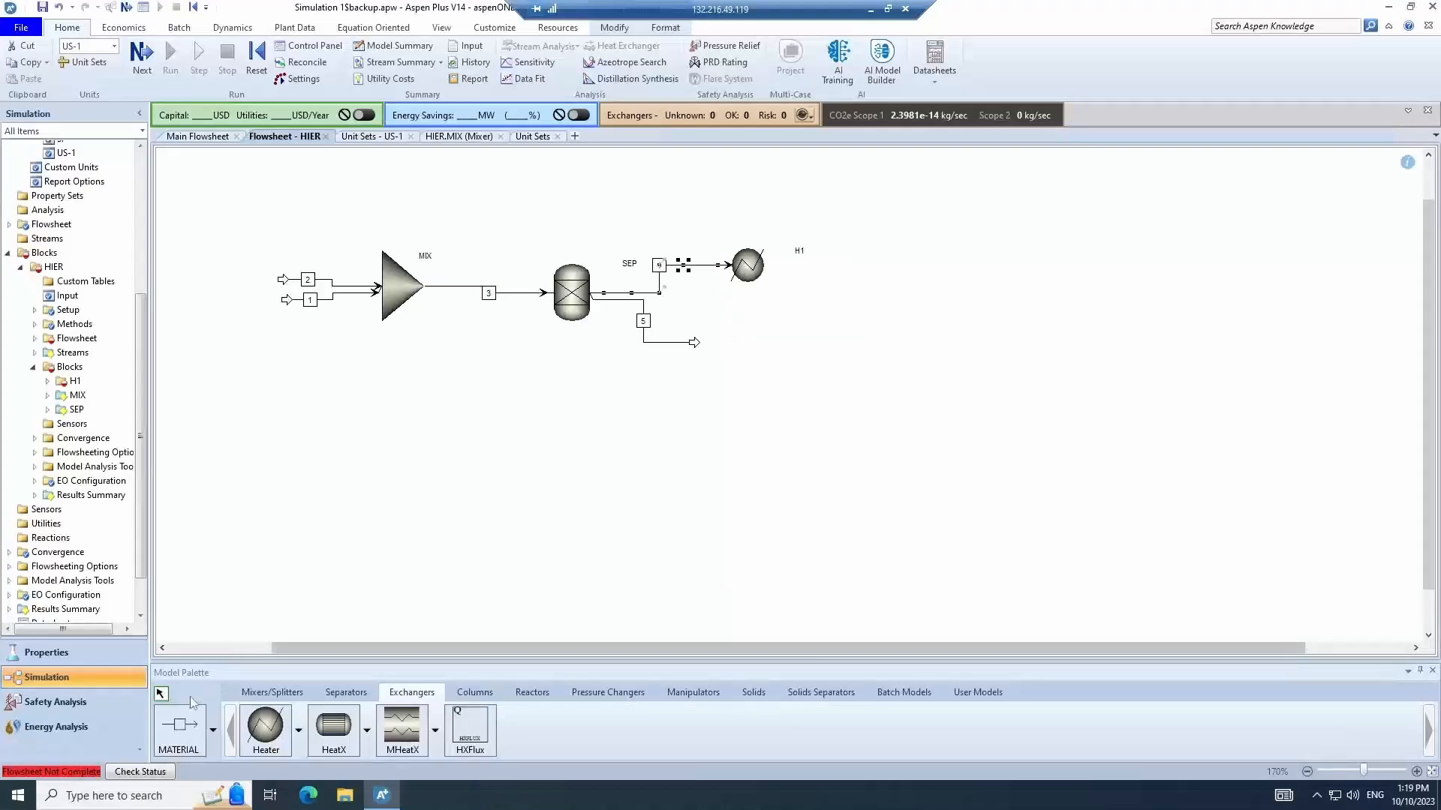
- Draw material outlet stream 7 from heater H1's outlet
left_click(184, 724)
left_click(773, 265)
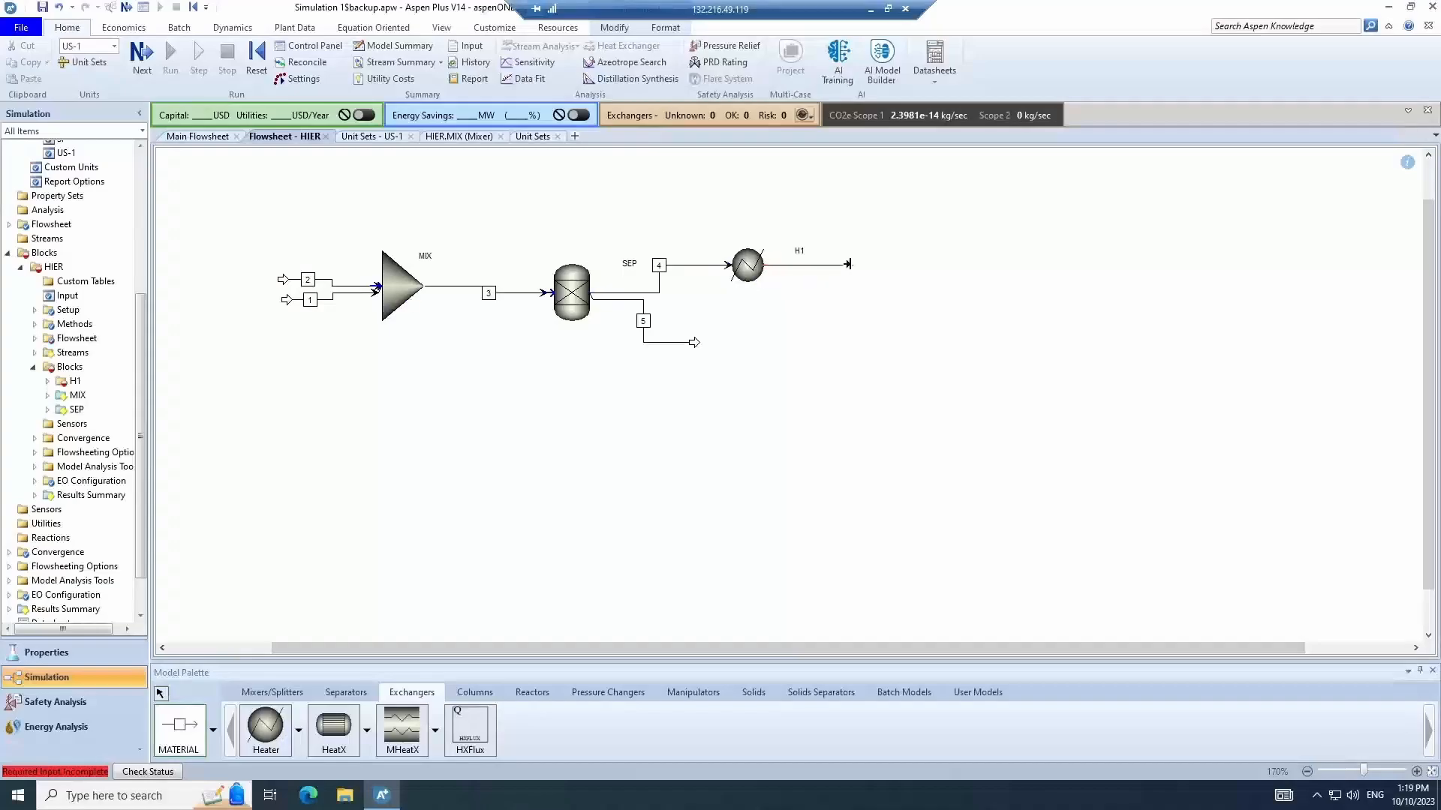
left_click(853, 275)
type("7")
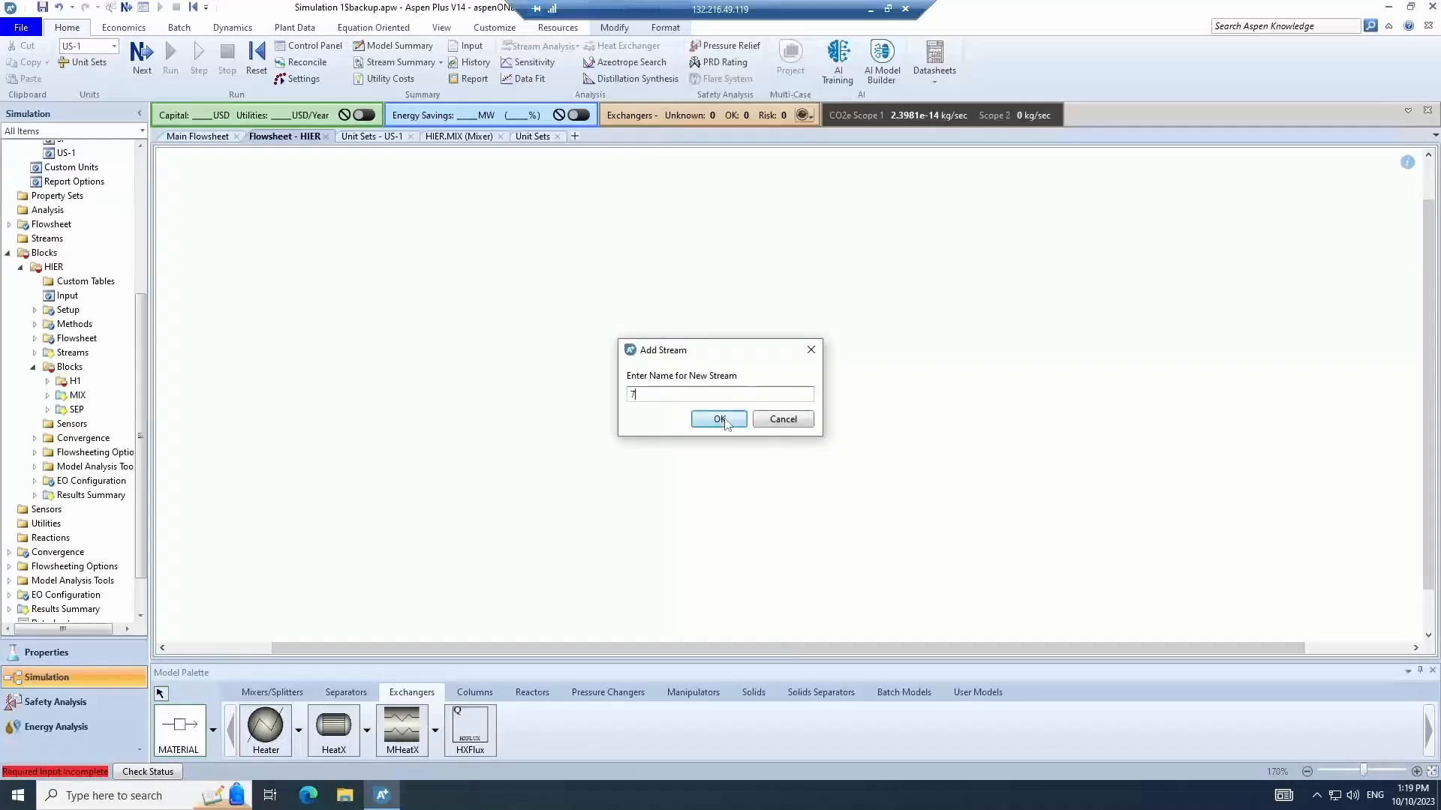
left_click(719, 420)
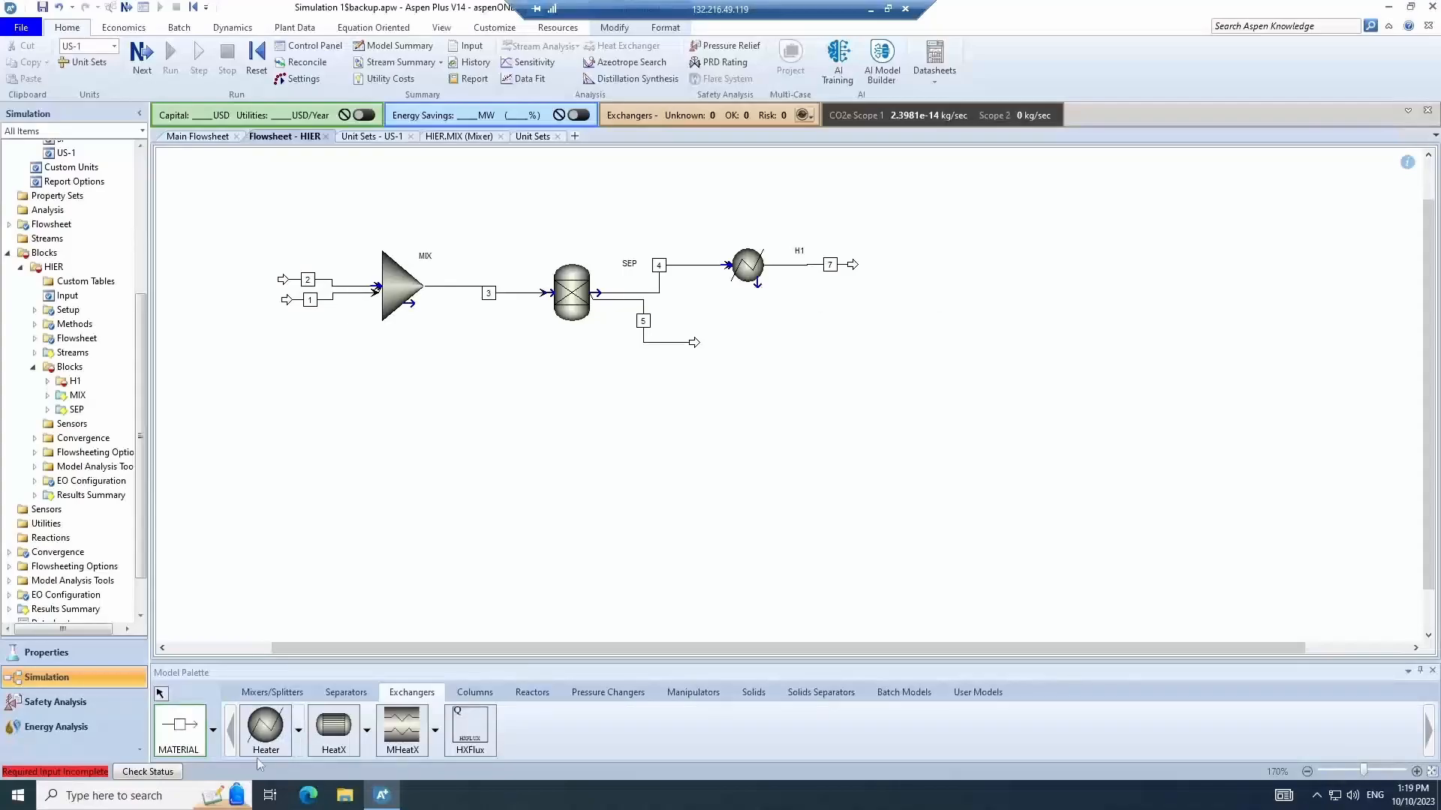
left_click(215, 741)
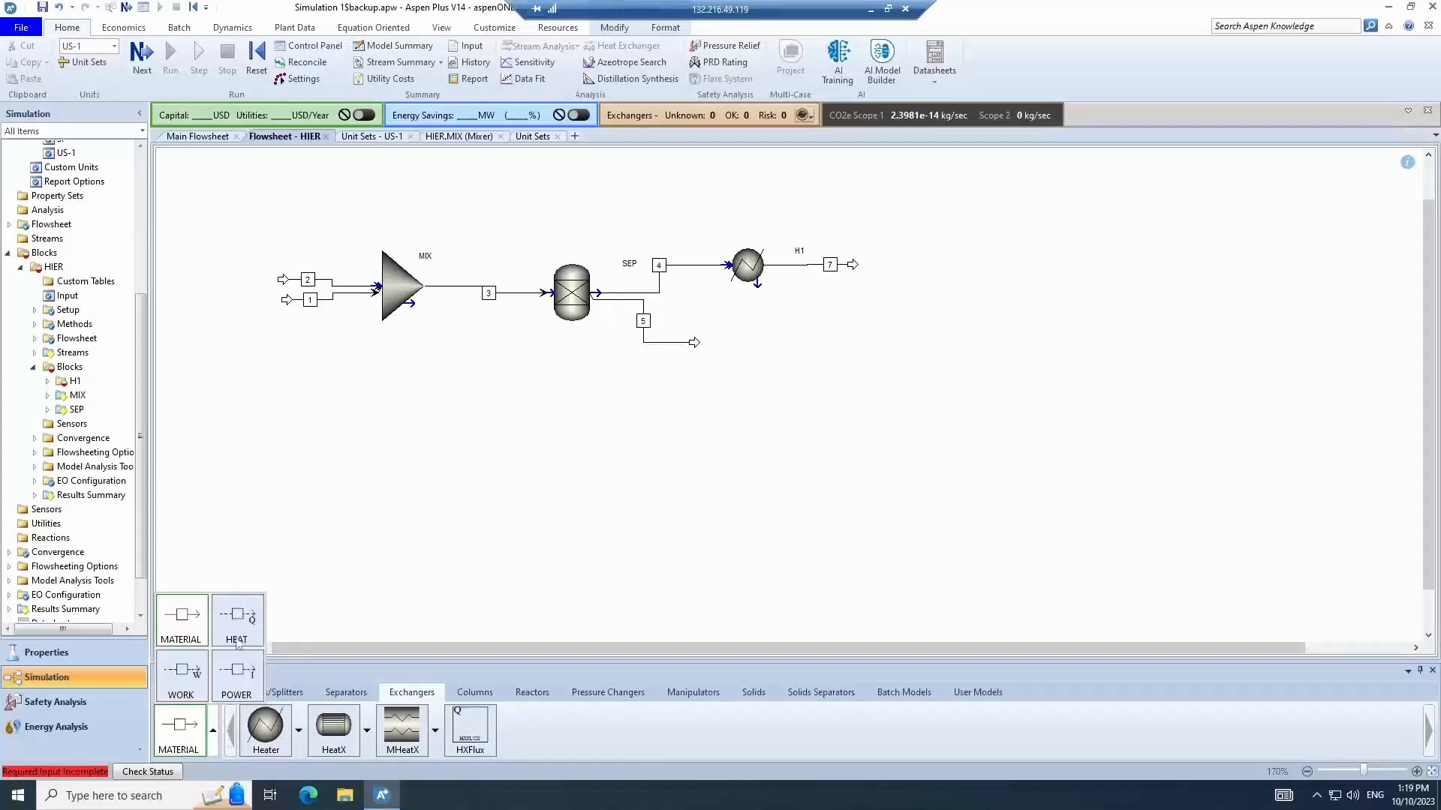
left_click(236, 617)
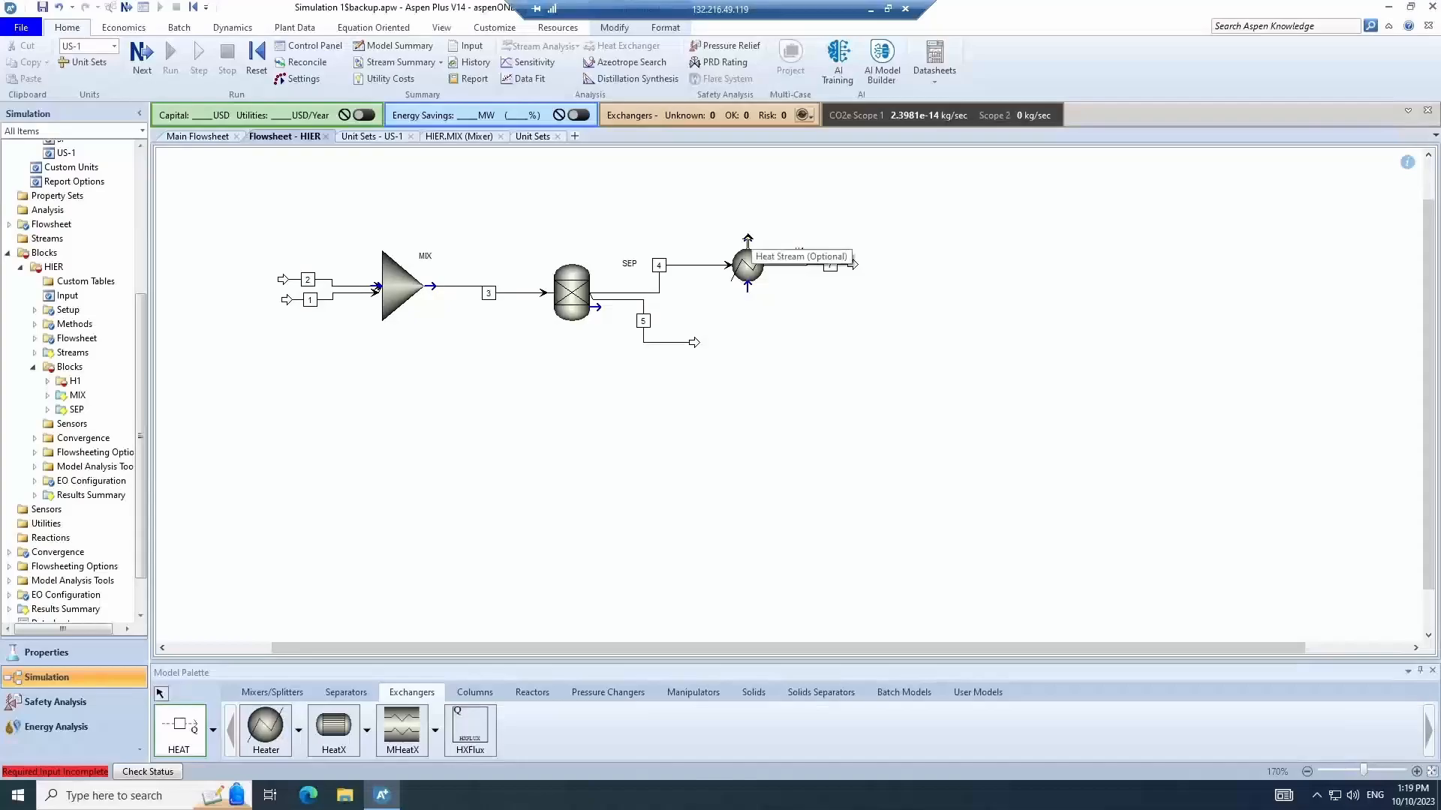
left_click(163, 695)
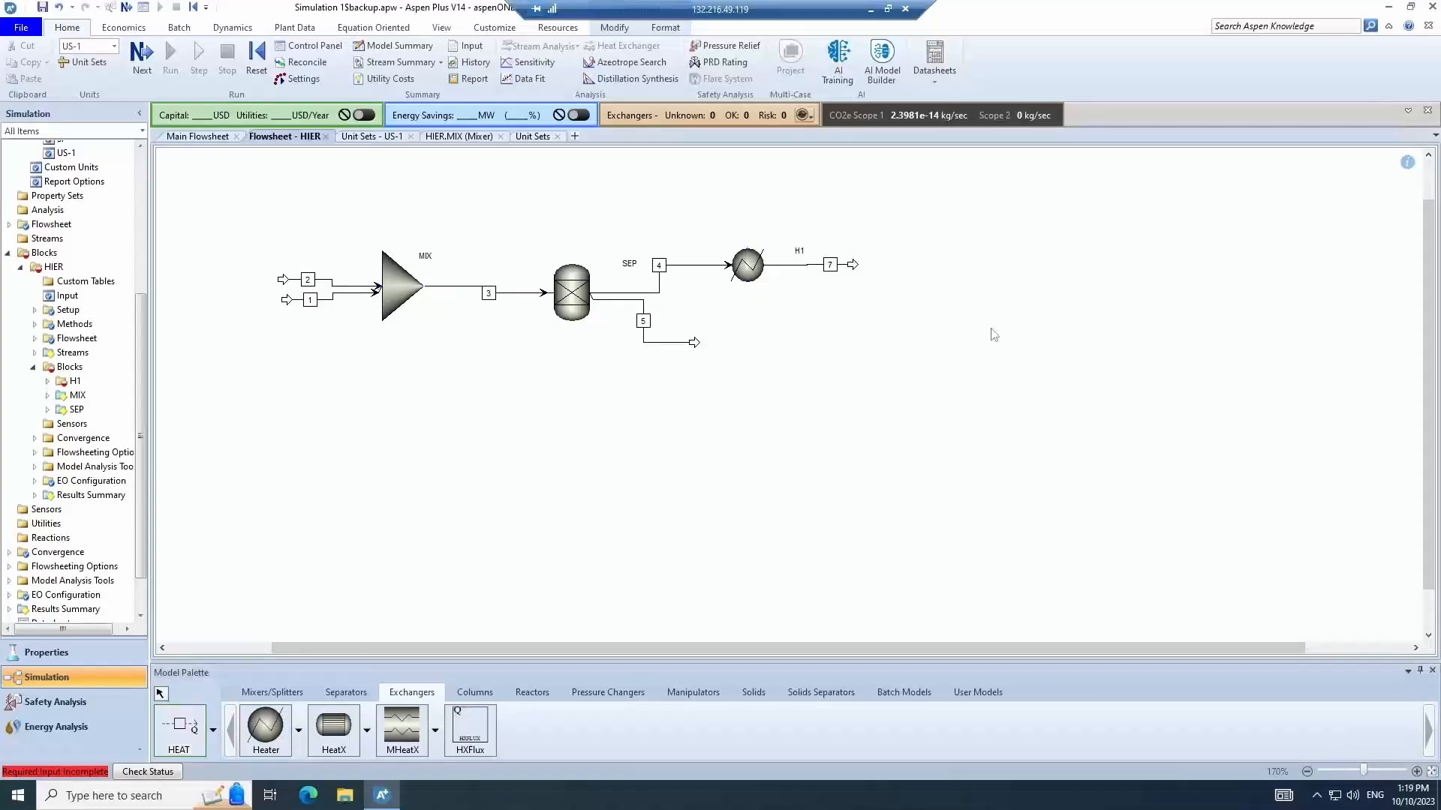
- Open heater H1's specifications and set a temperature change of 100 C
double_click(746, 274)
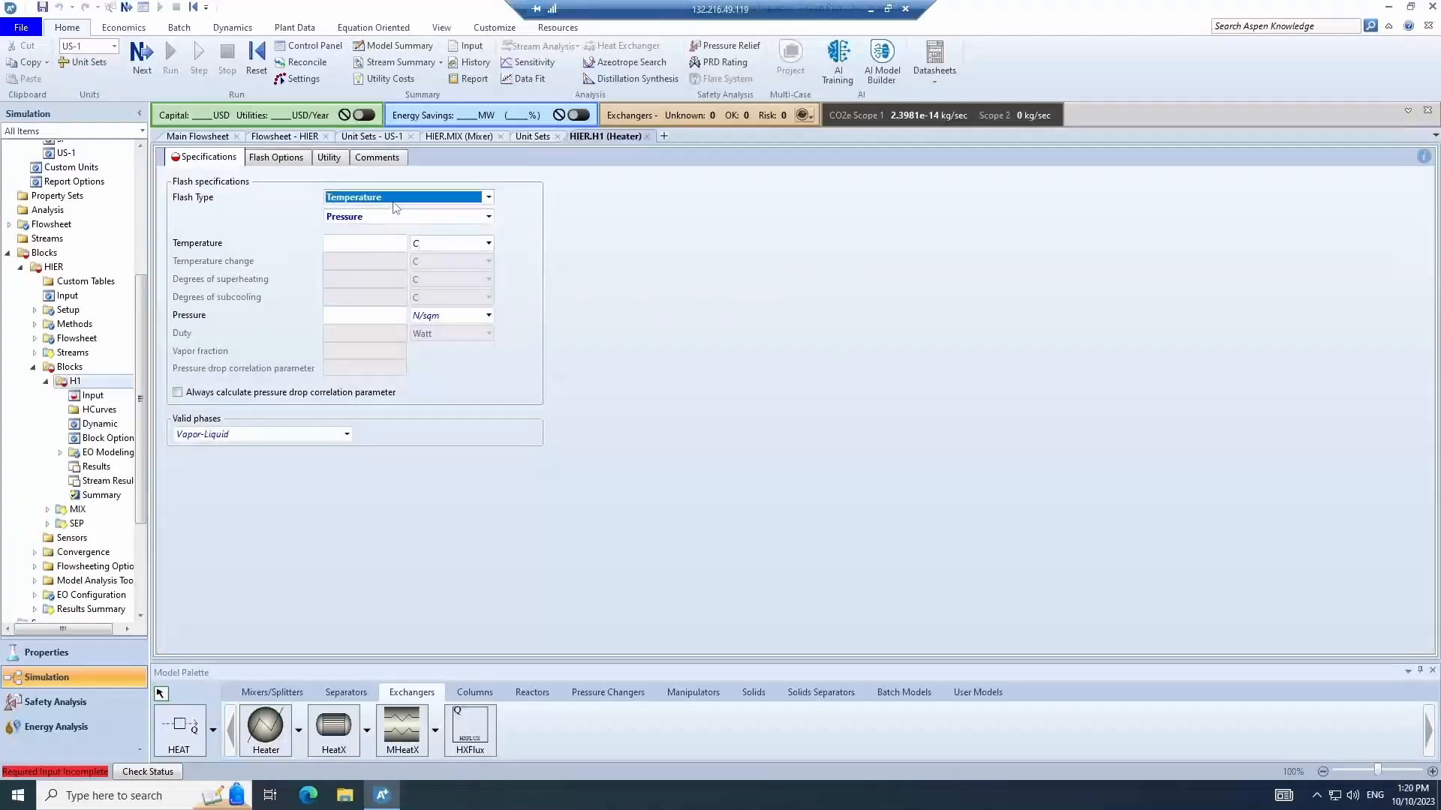
left_click(399, 198)
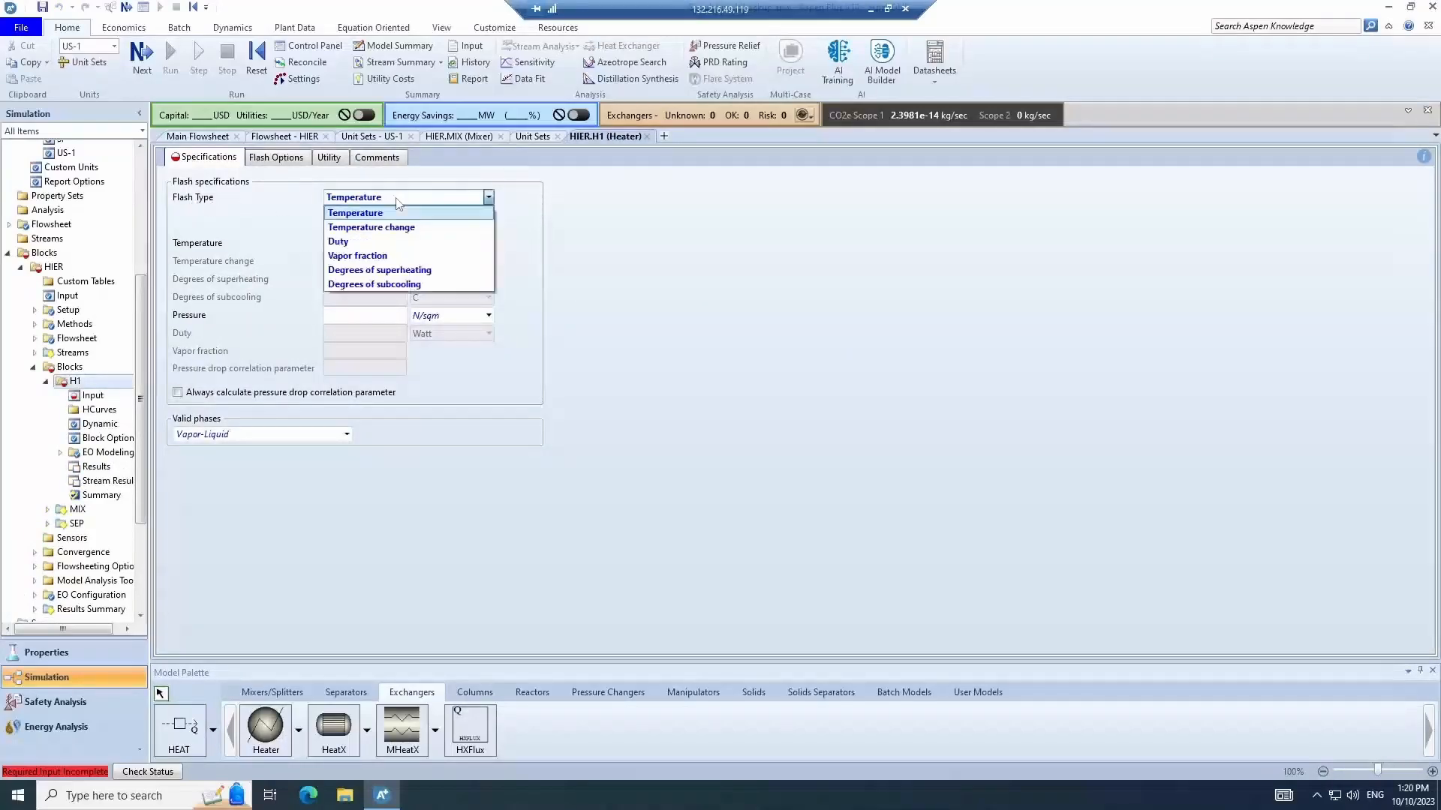
left_click(421, 242)
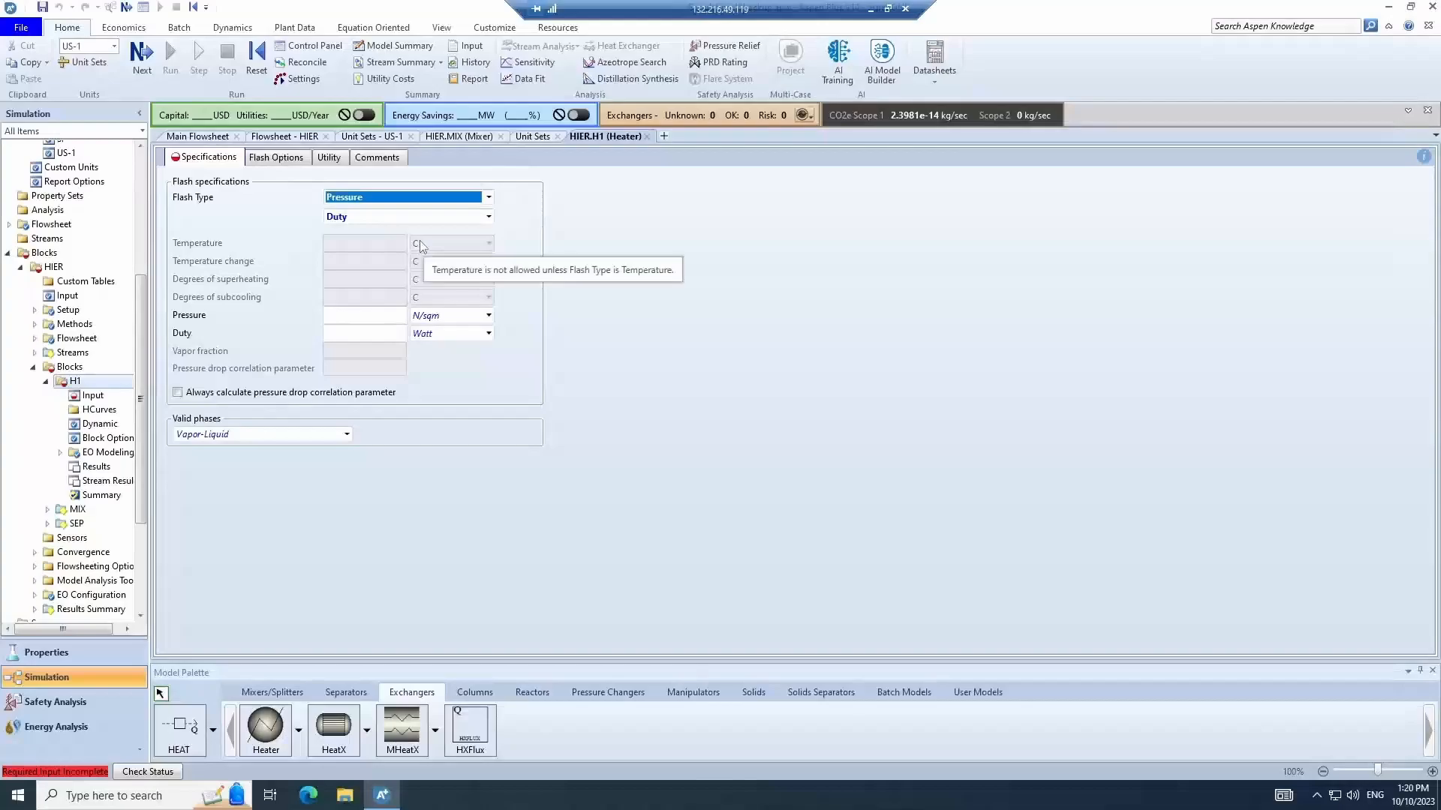
left_click(405, 199)
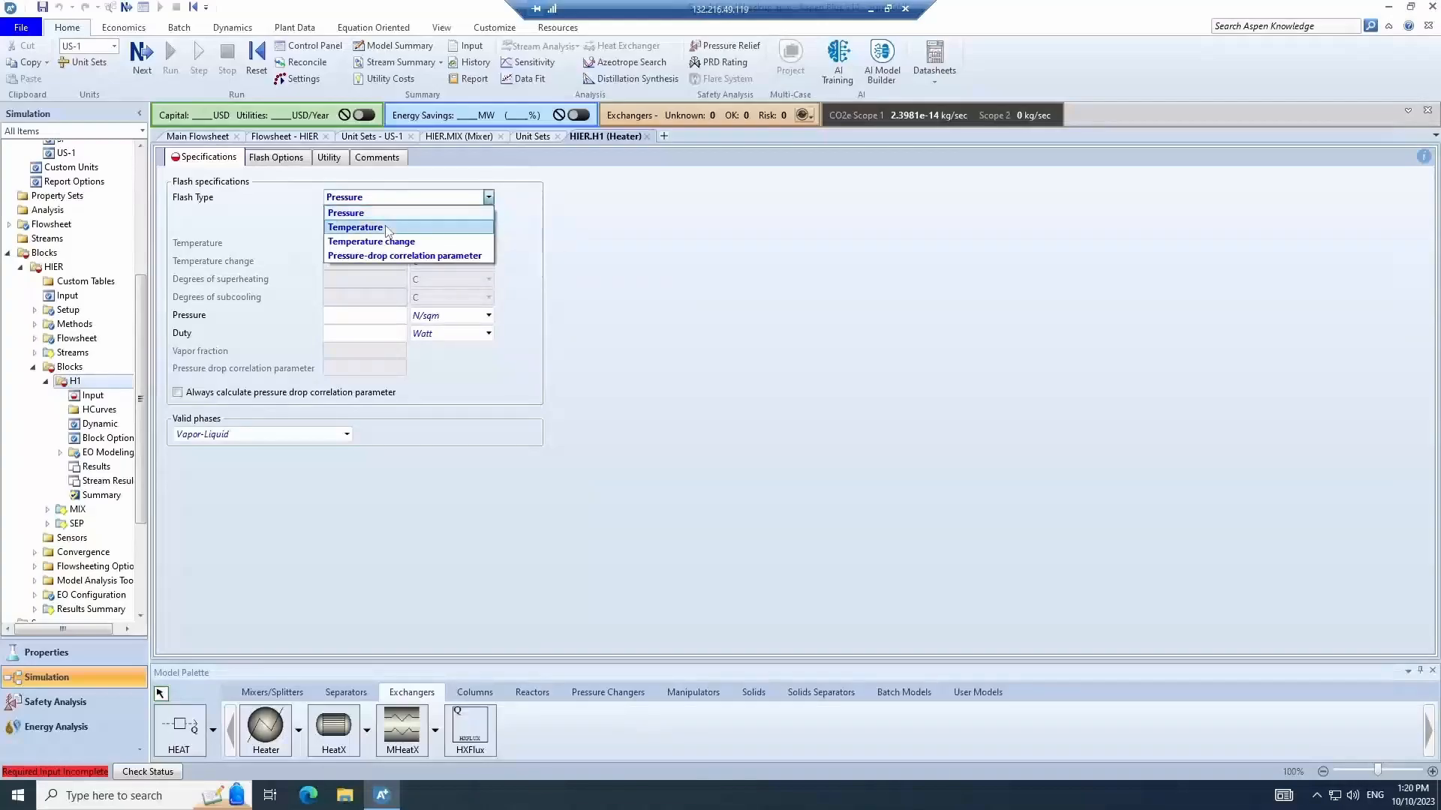
left_click(391, 213)
left_click(388, 245)
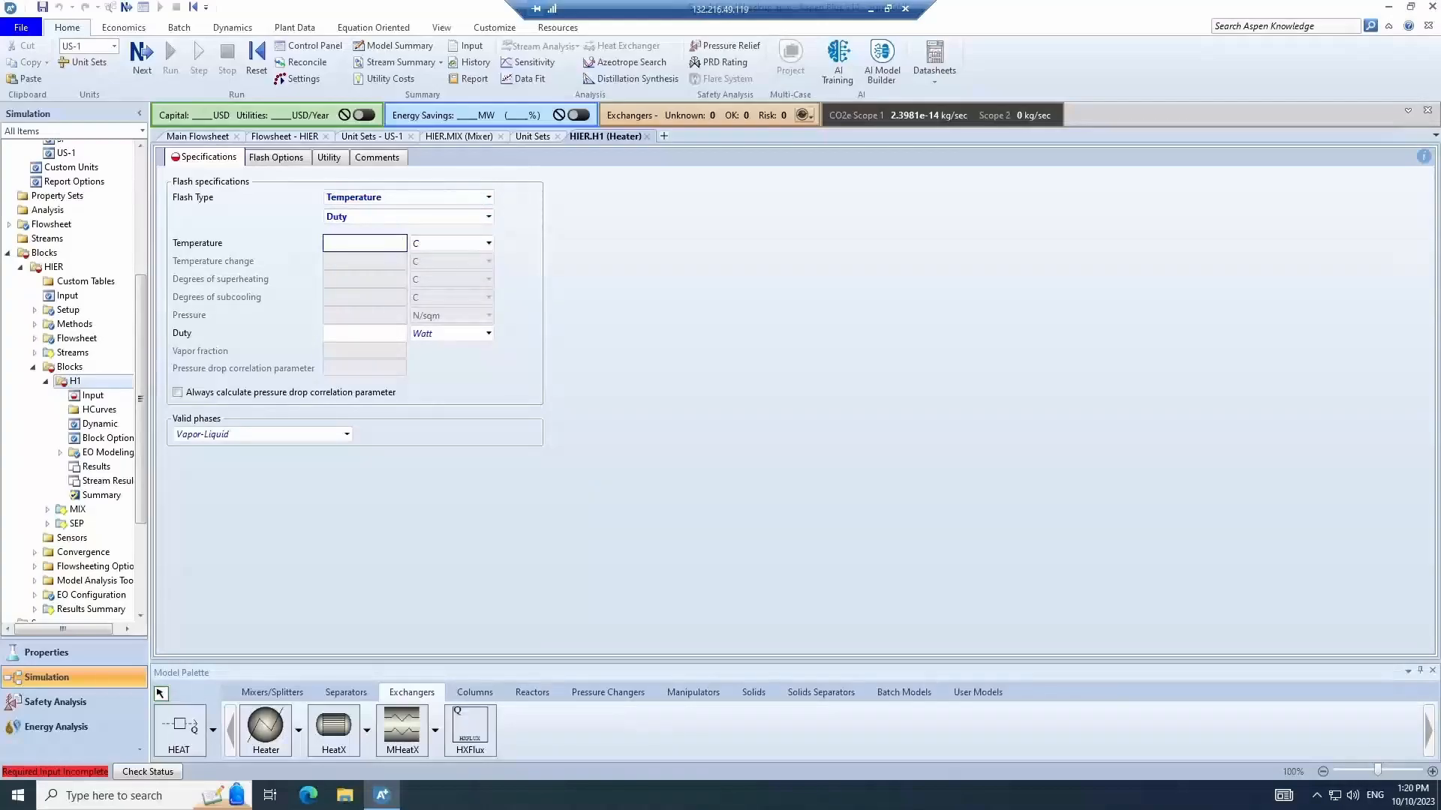
left_click(459, 199)
left_click(380, 201)
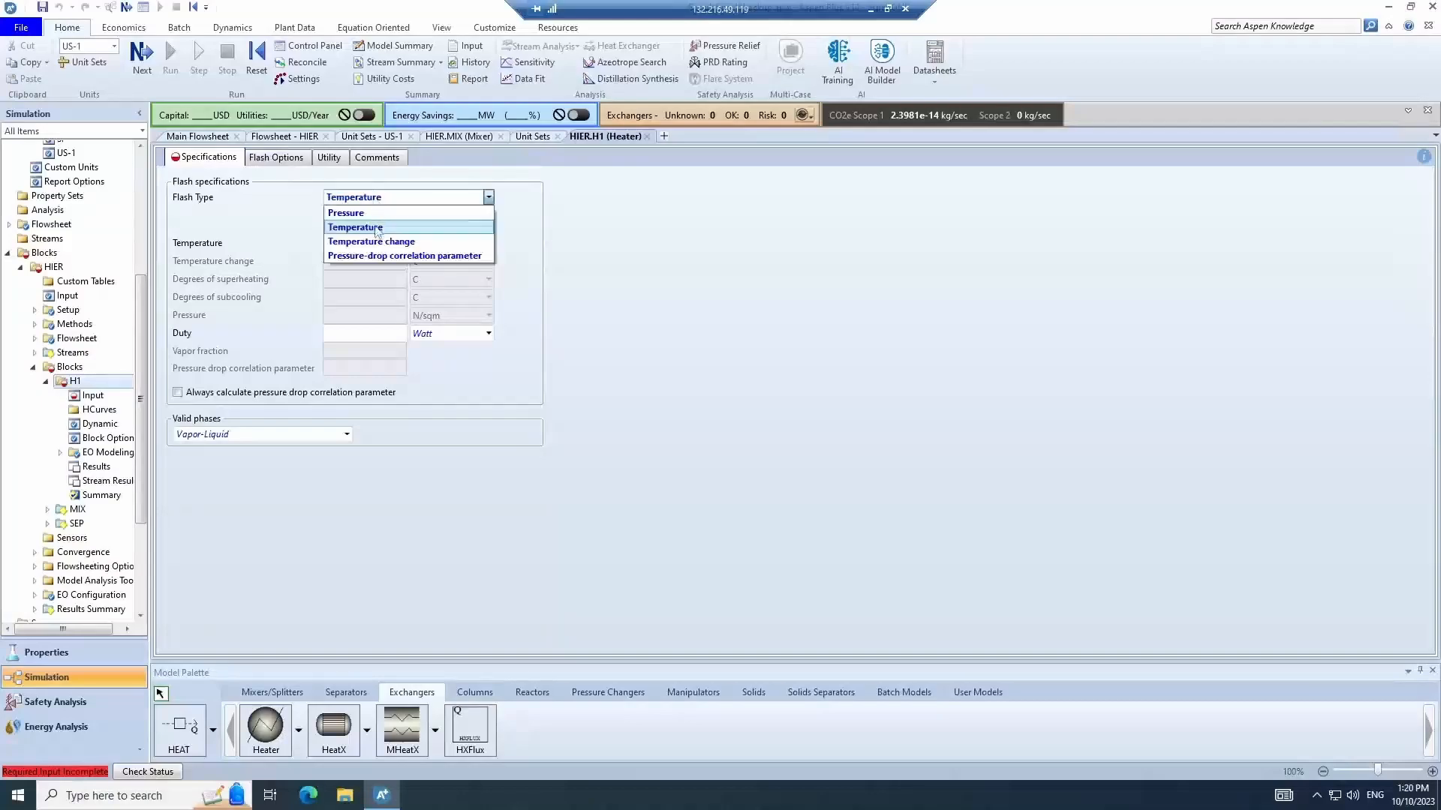
left_click(372, 242)
left_click(369, 260)
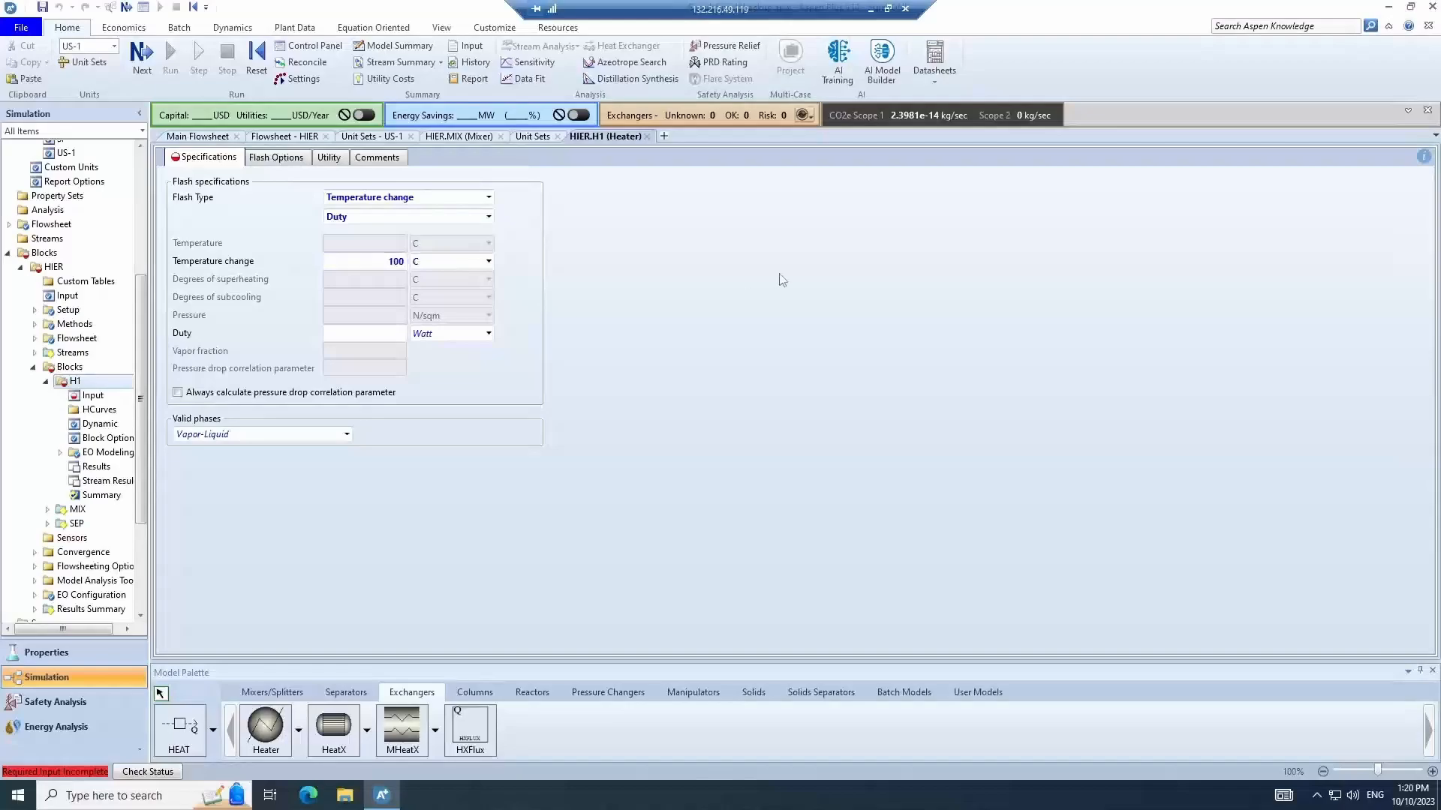
- Set H1's second flash specification to Pressure with a value of 1 N/sqm
left_click(477, 218)
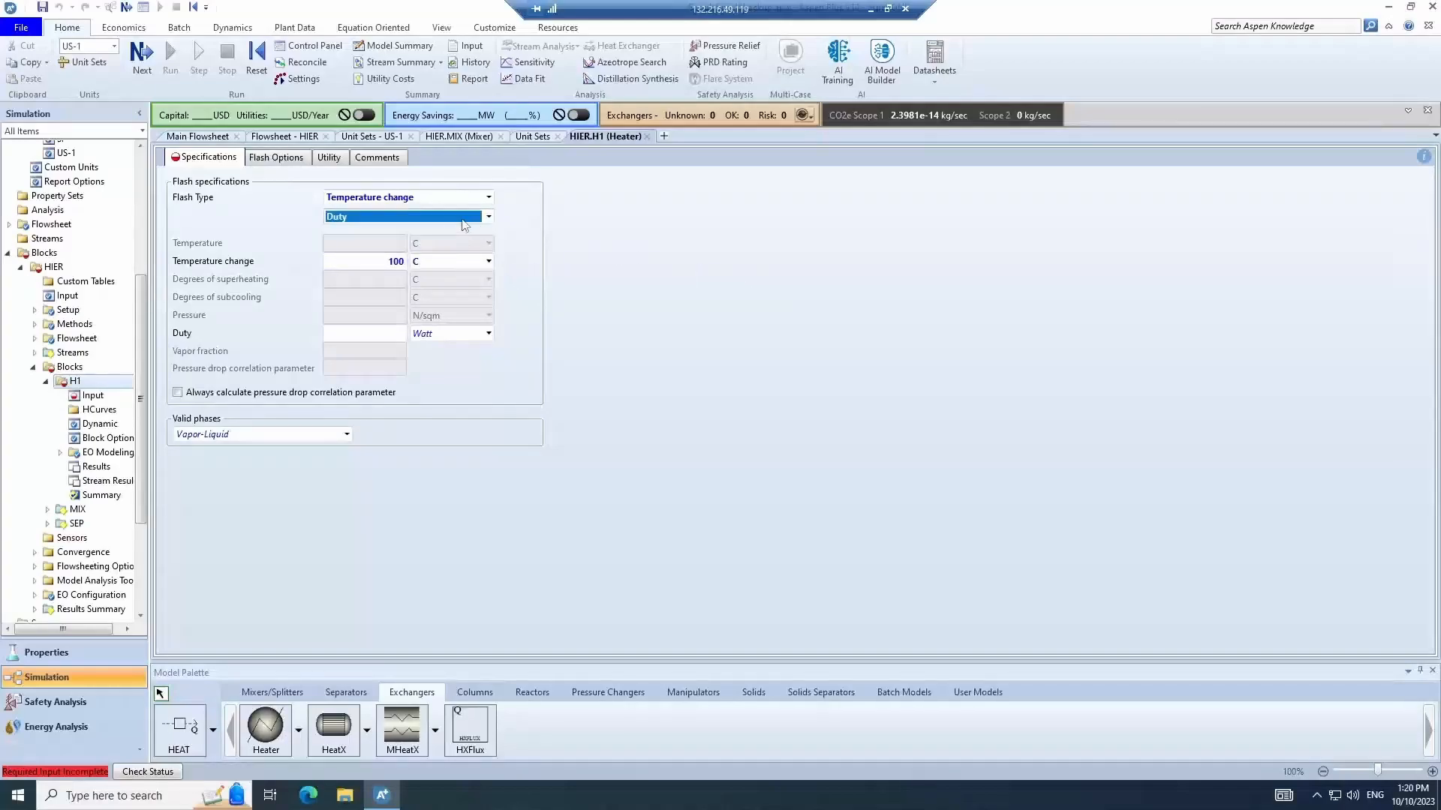
left_click(477, 218)
left_click(476, 229)
left_click(397, 321)
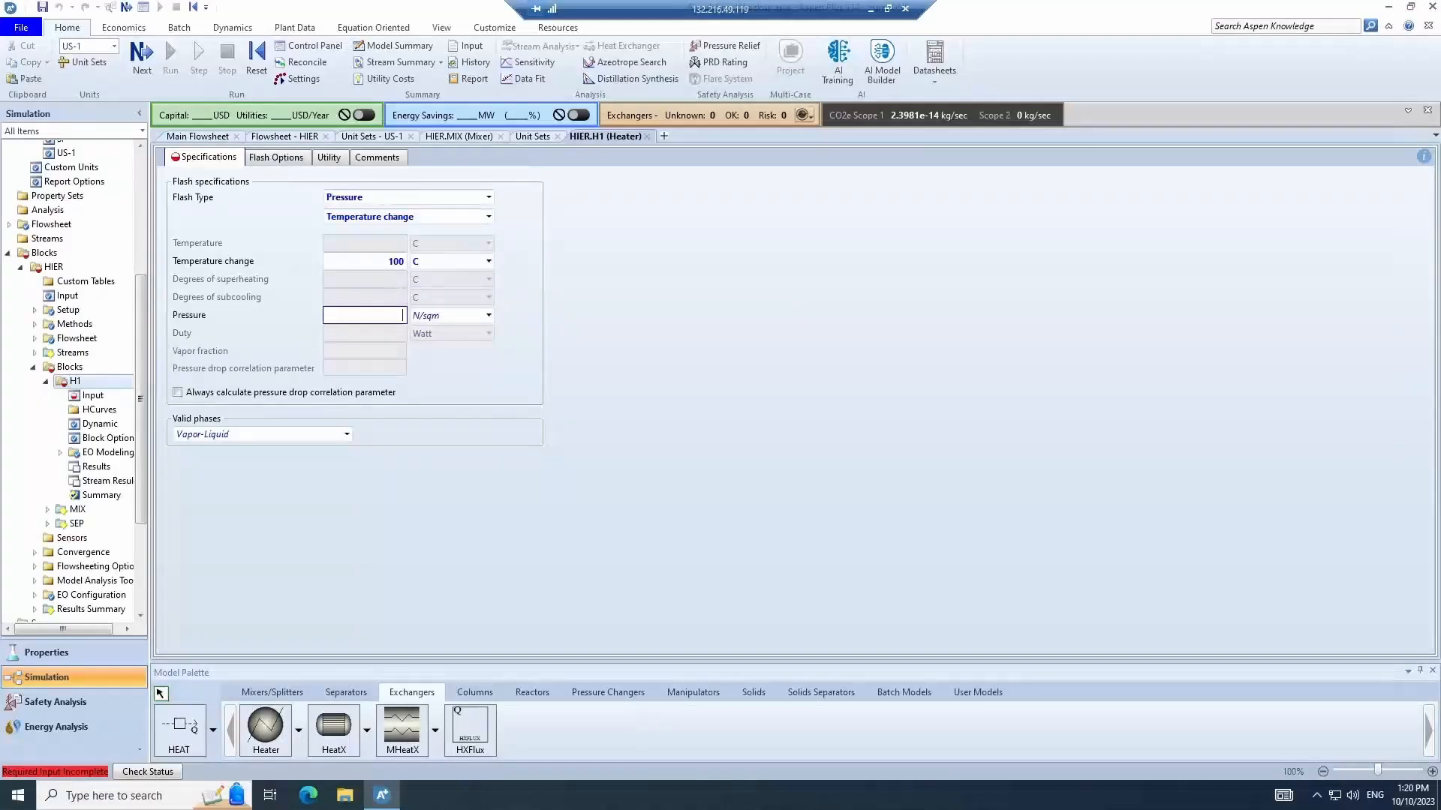
type("1")
left_click(657, 440)
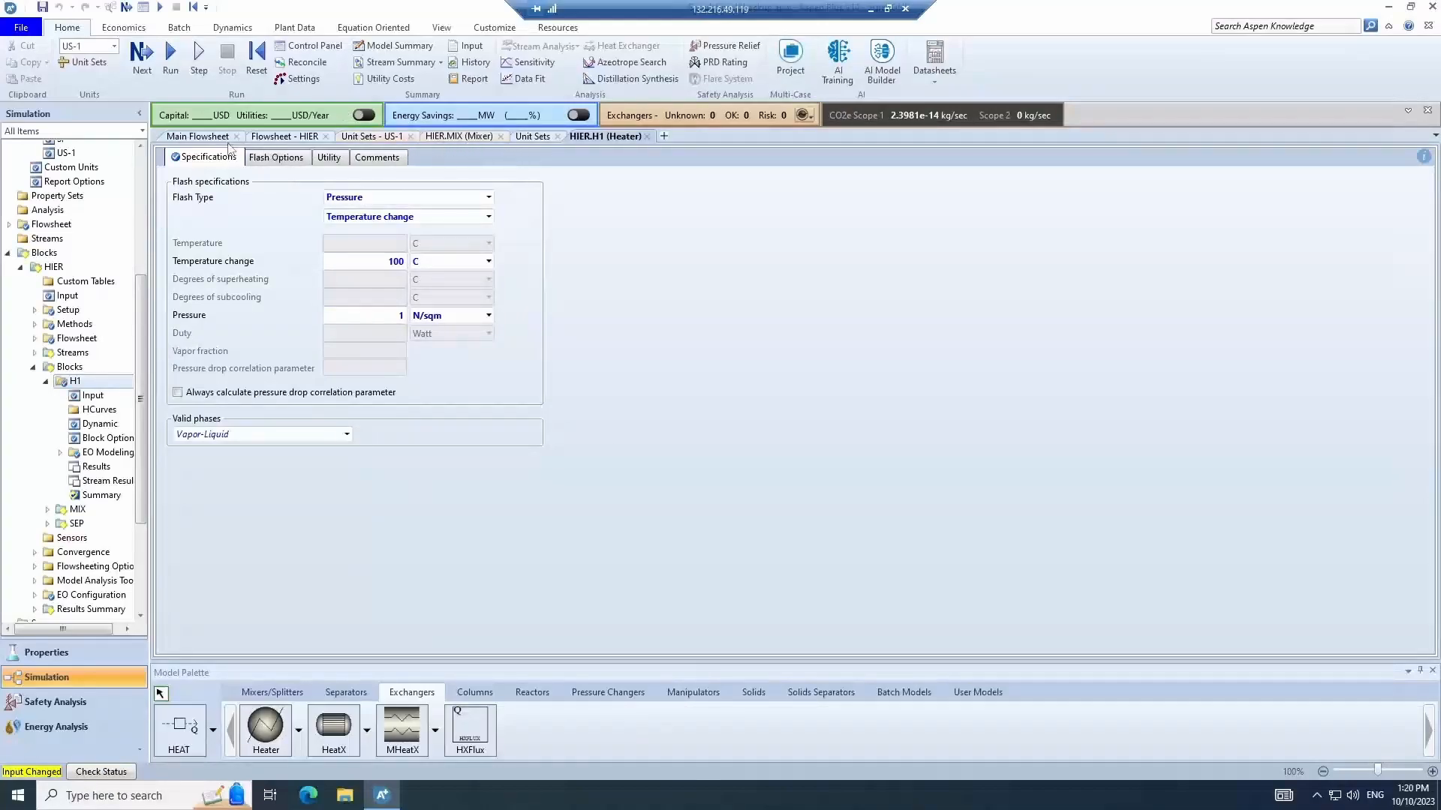
- Run the simulation and review heater H1's stream results for streams 4 and 7
left_click(301, 137)
key("F5")
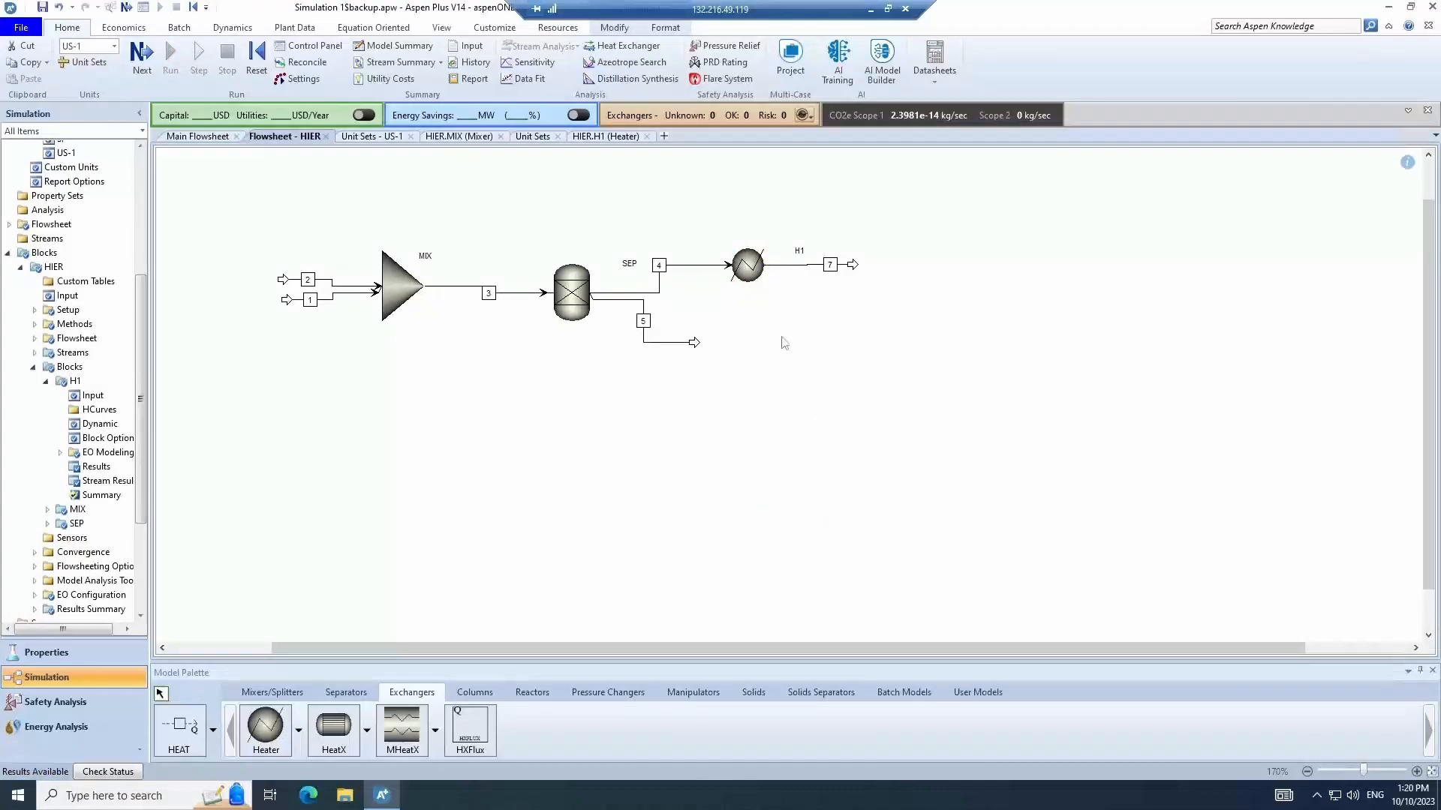
right_click(749, 267)
left_click(794, 315)
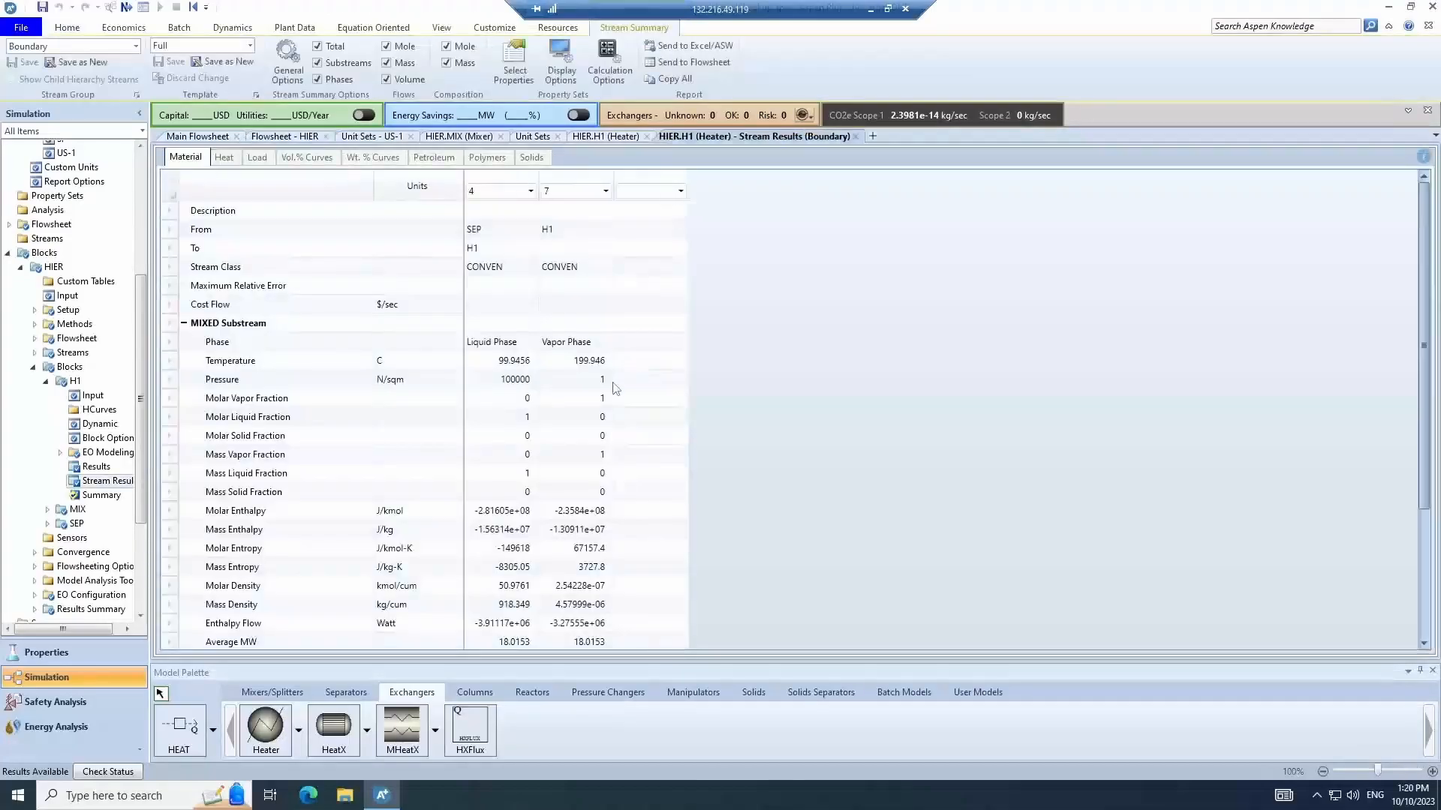
left_click(517, 365)
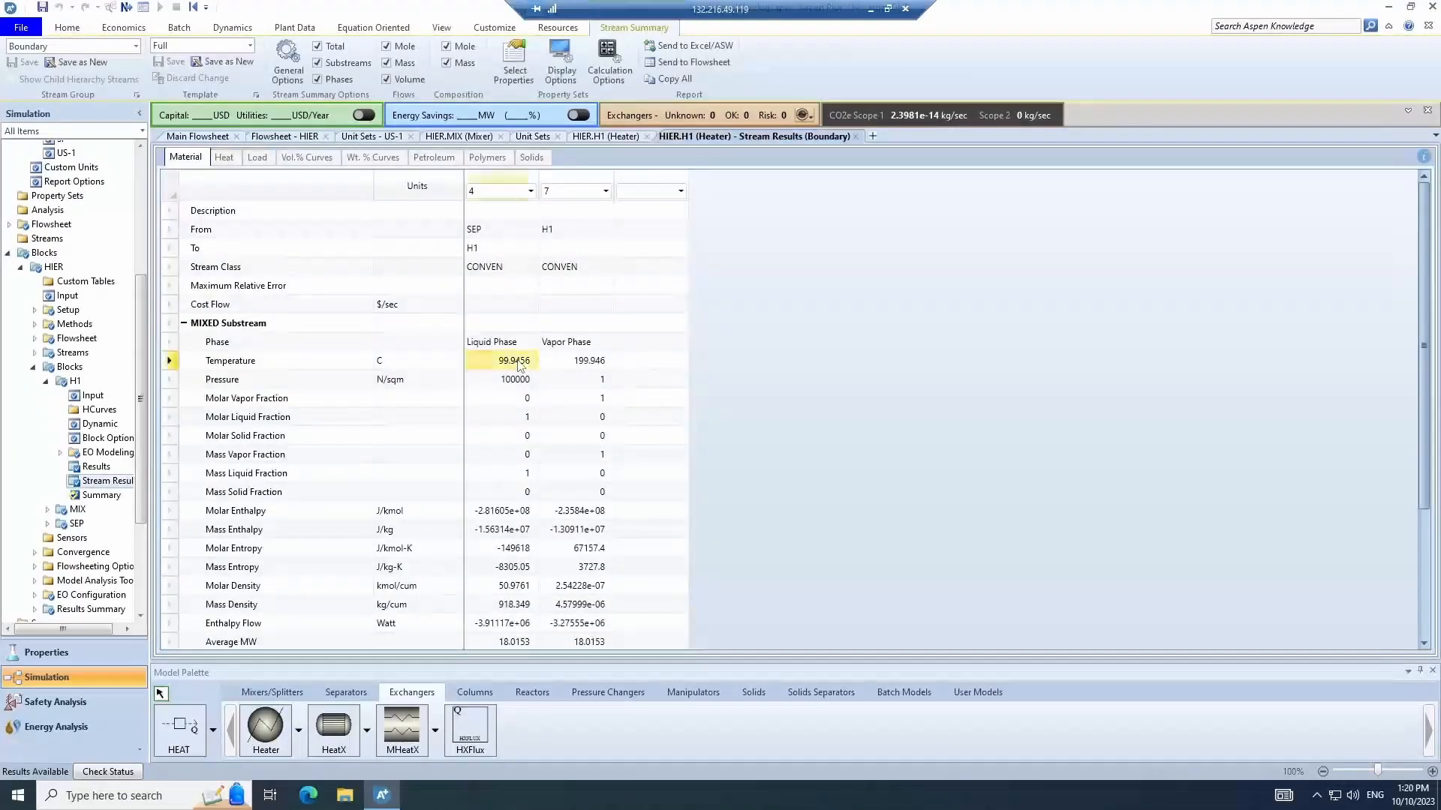
left_click(579, 367)
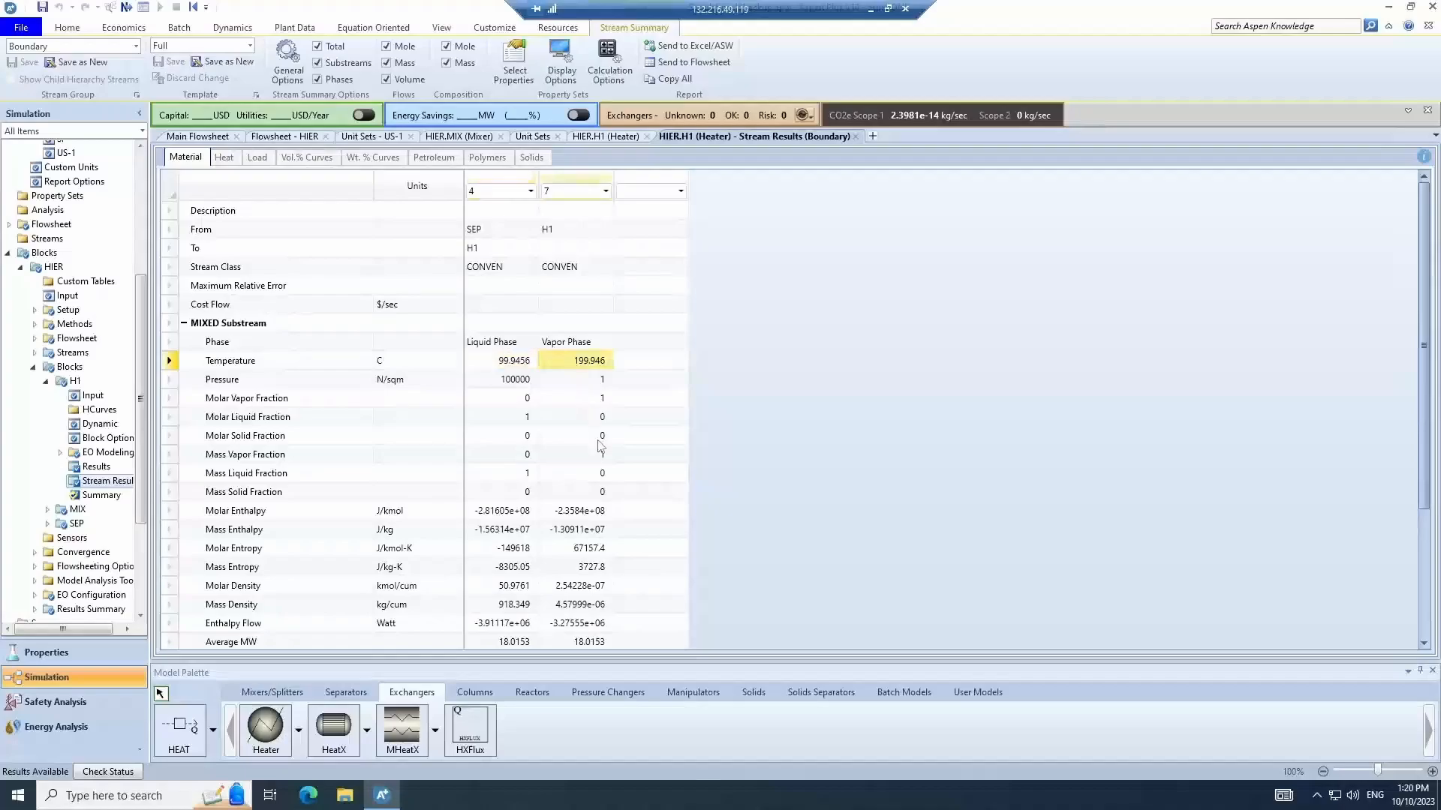
left_click(269, 138)
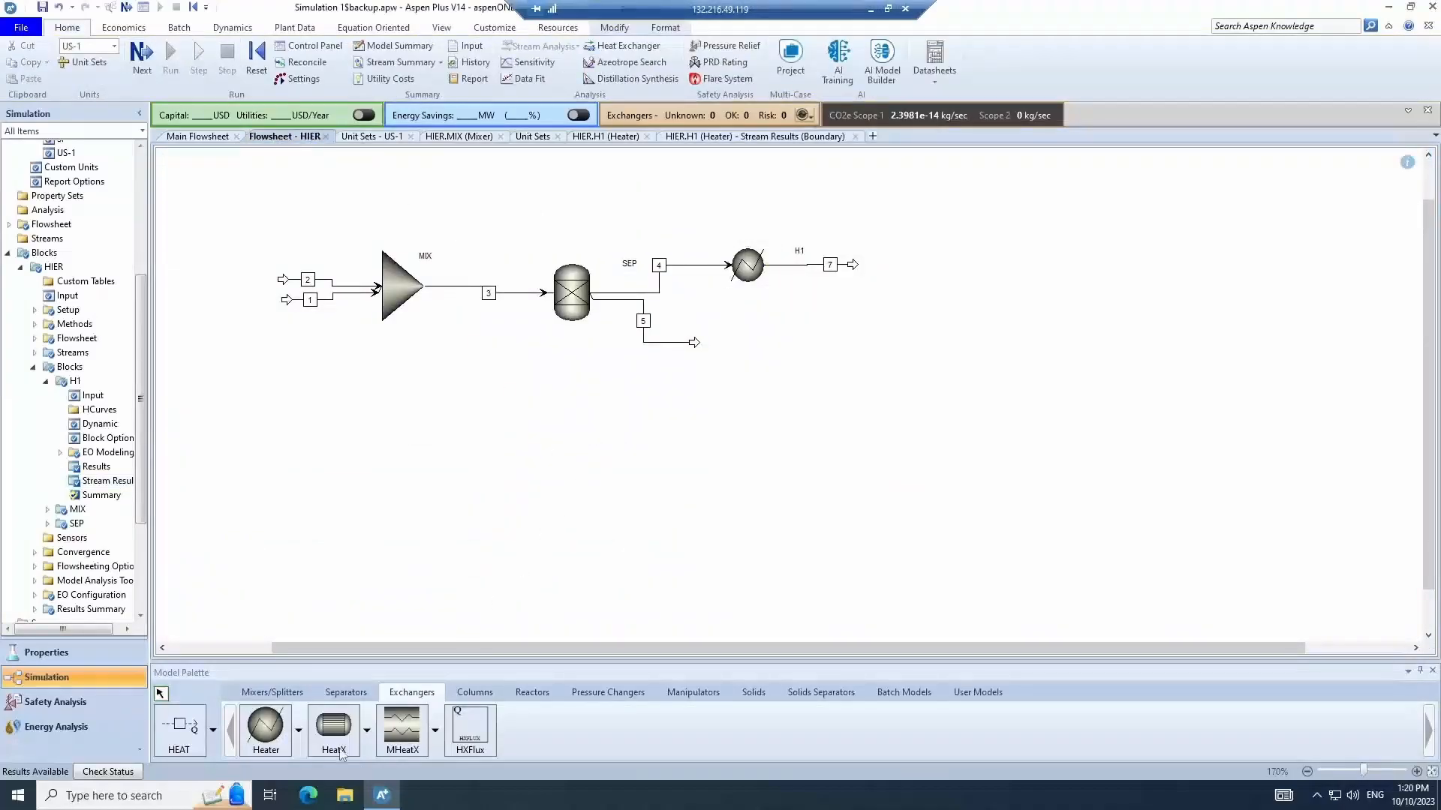
- Place a second Heater block named H2 below H1
left_click(264, 739)
left_click(753, 357)
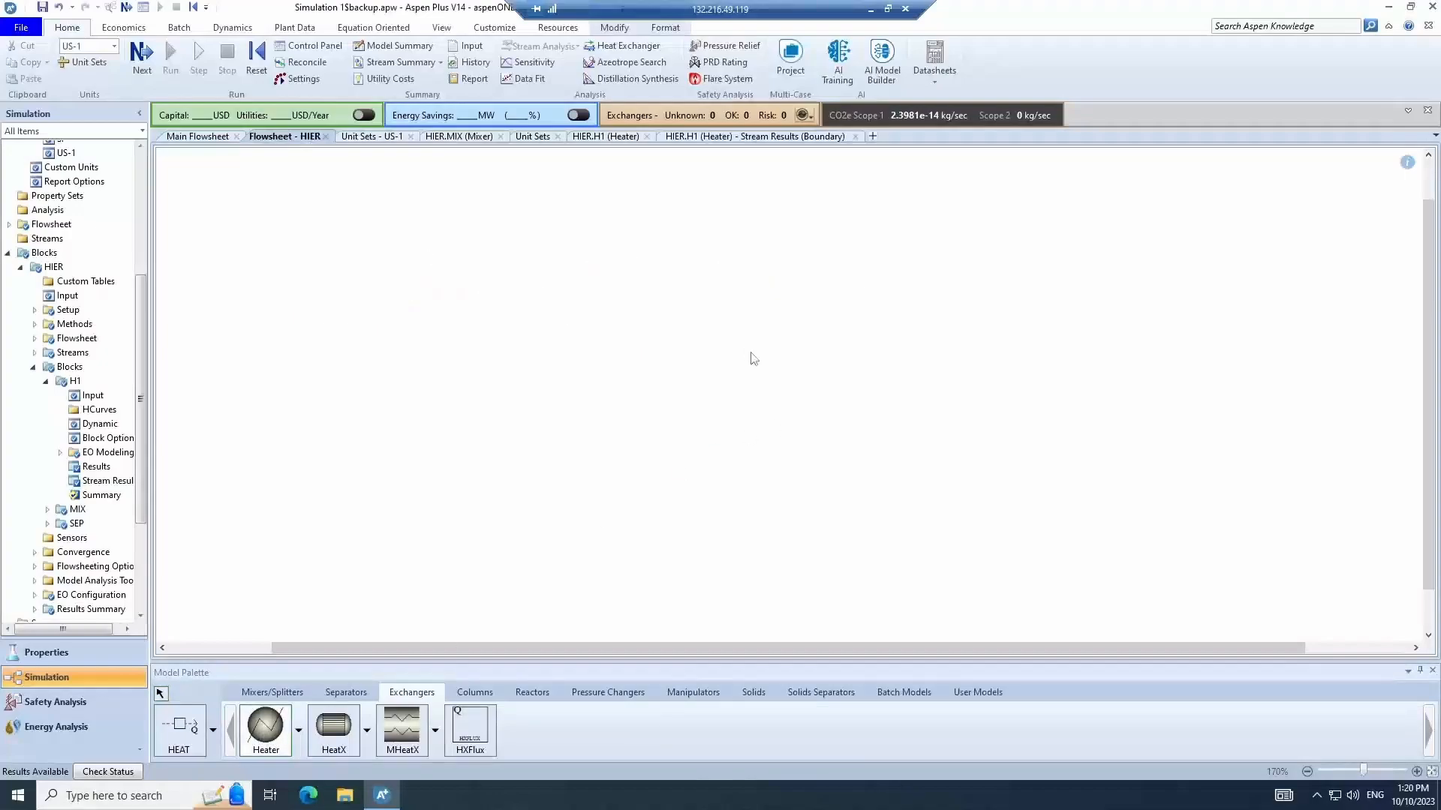
type("H2")
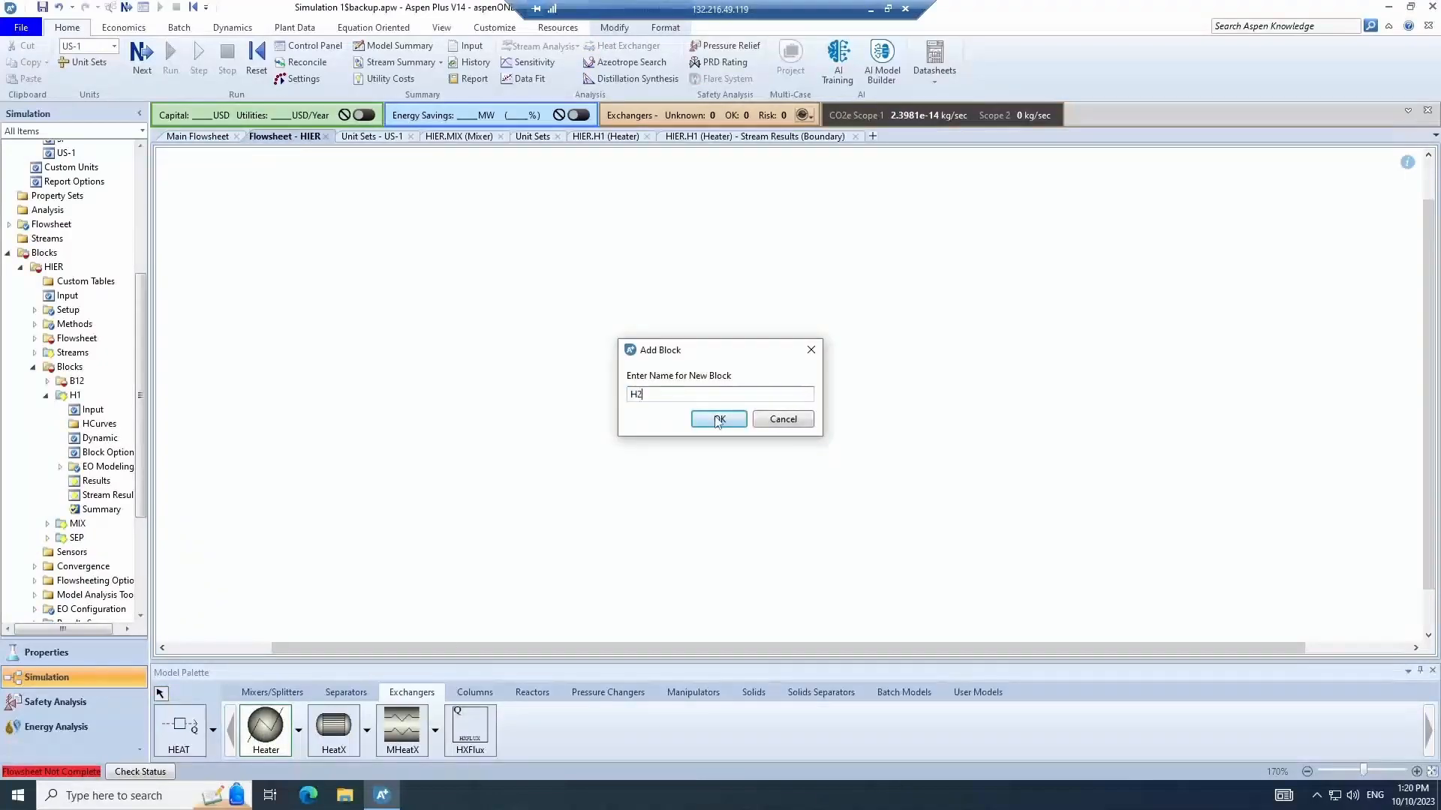
left_click(718, 419)
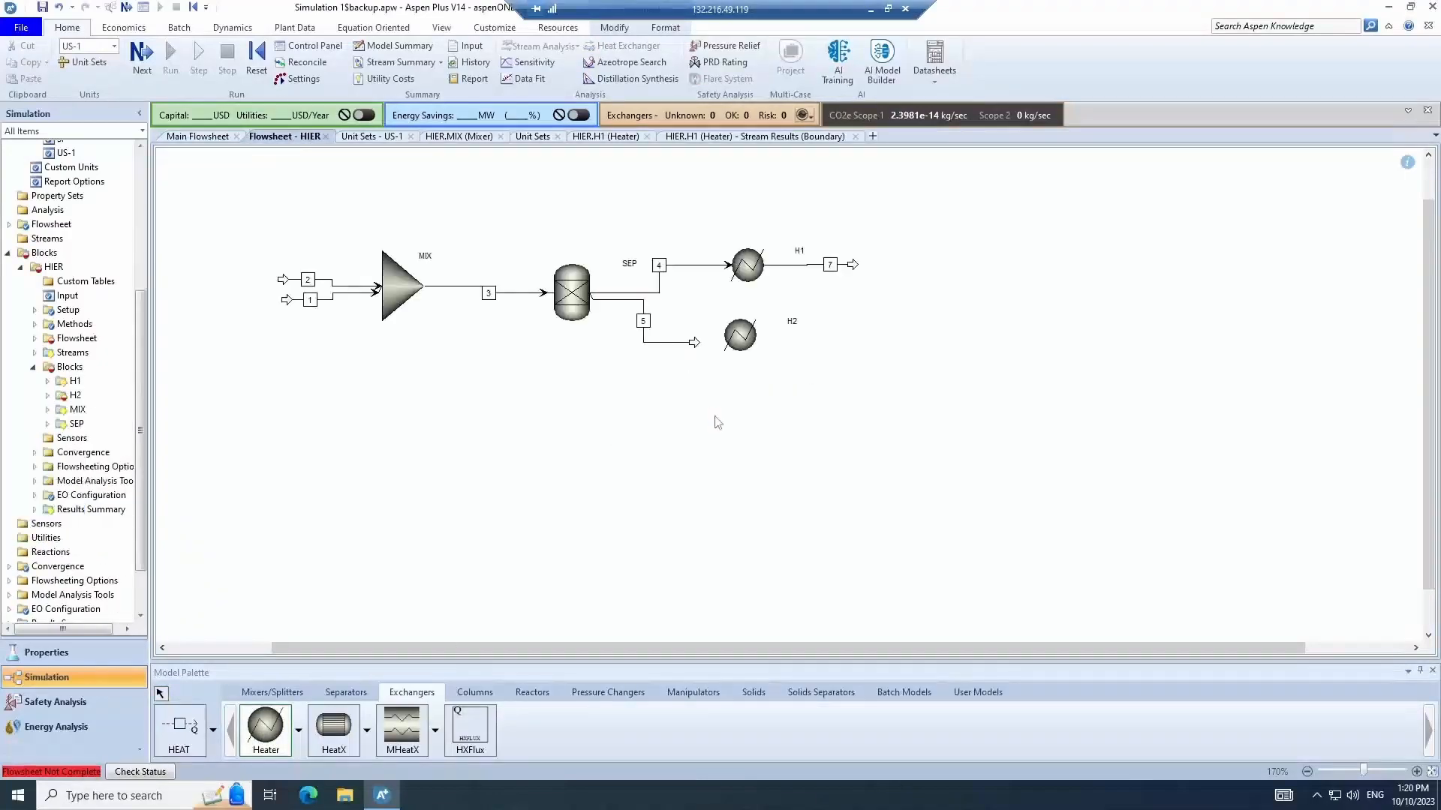
- Connect a heat stream named Q from heater H2 to heater H1
left_click(179, 728)
left_click(740, 312)
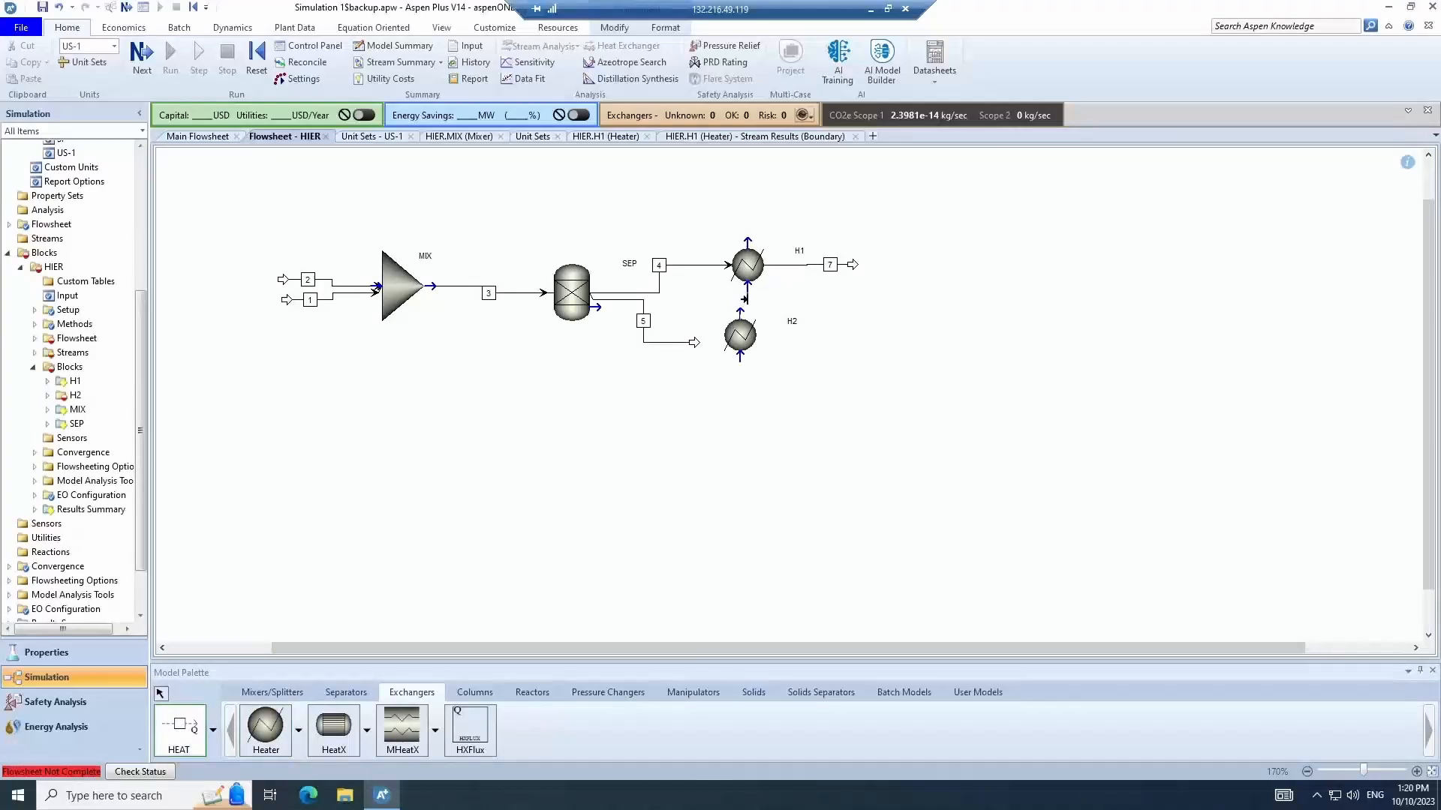
left_click(748, 286)
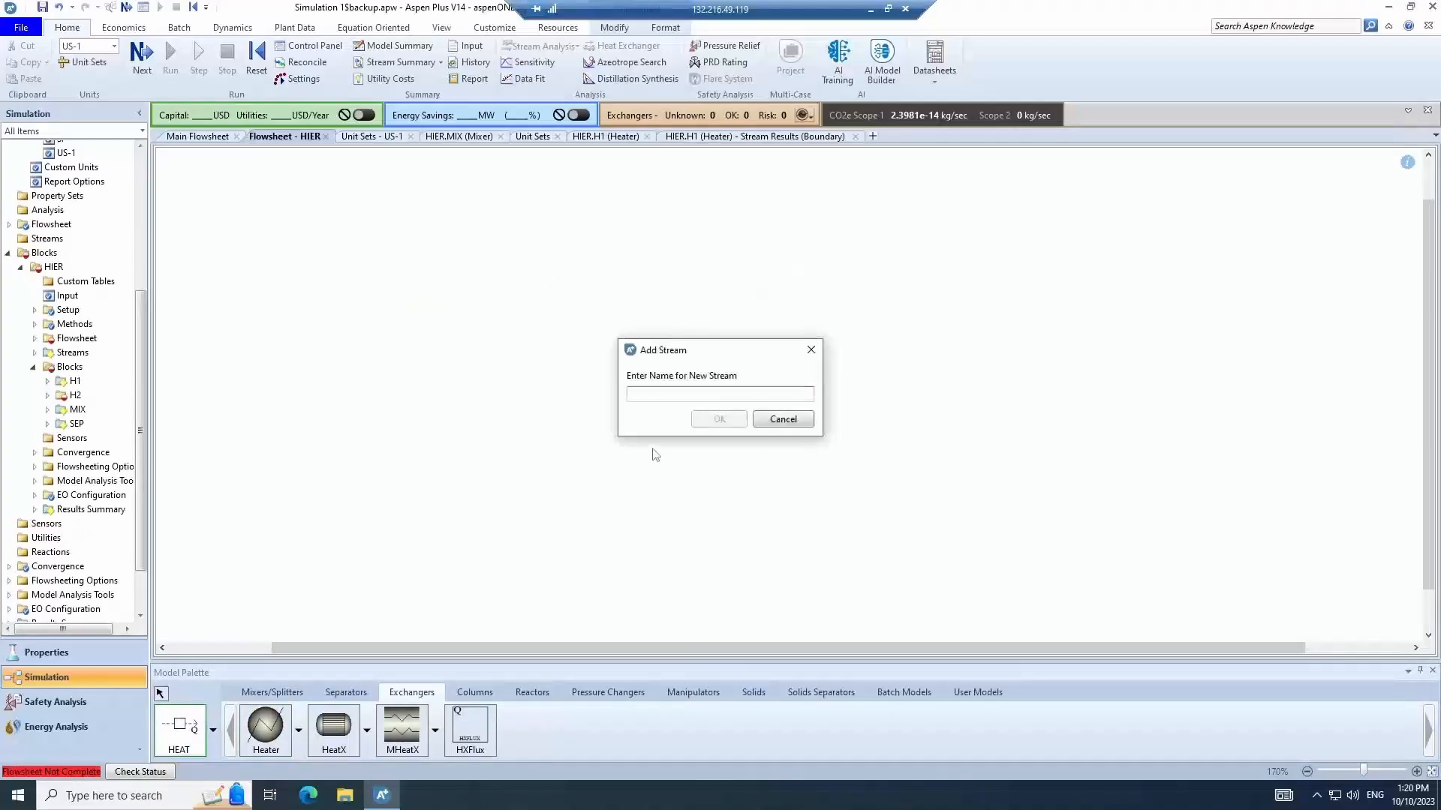
type("Q")
key("Return")
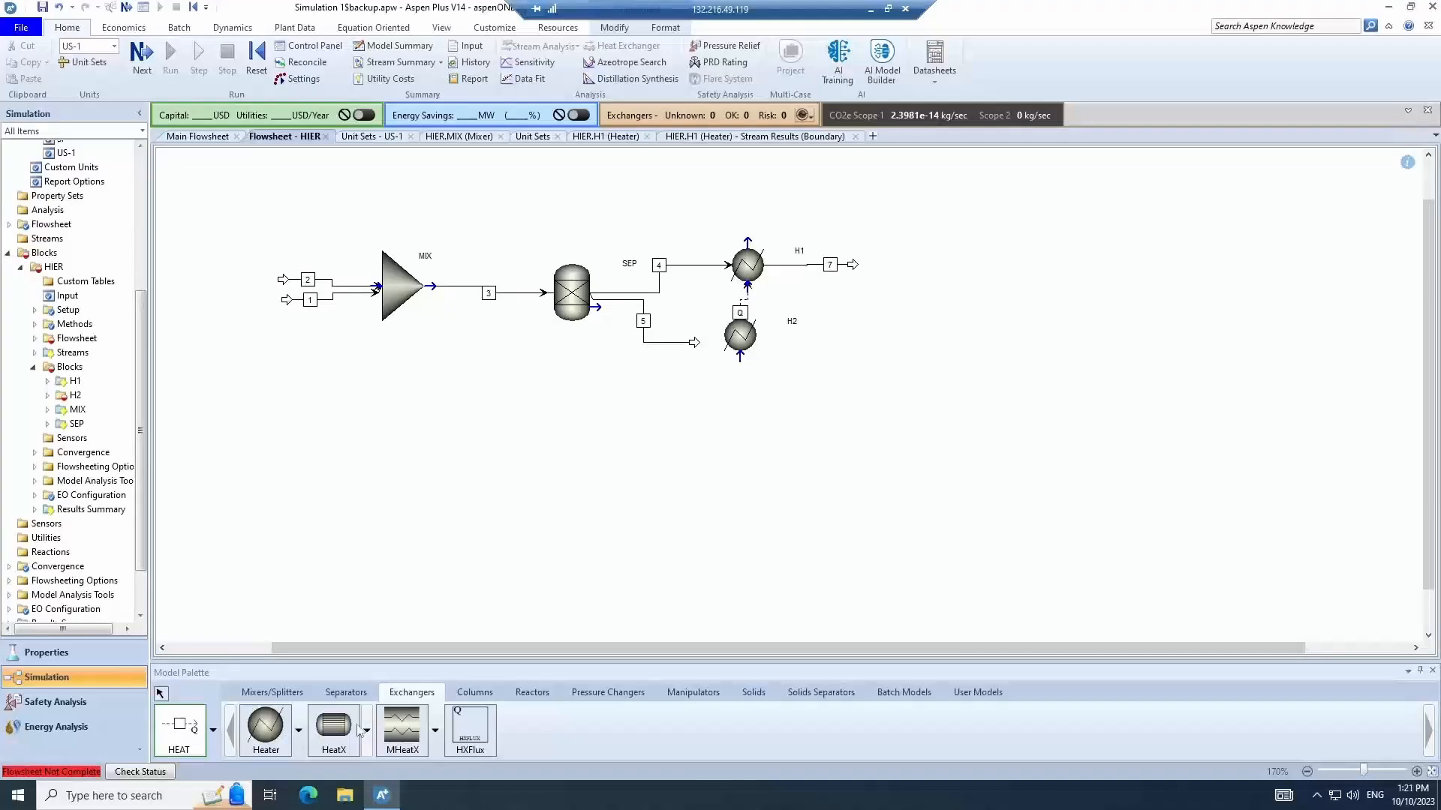
left_click(165, 699)
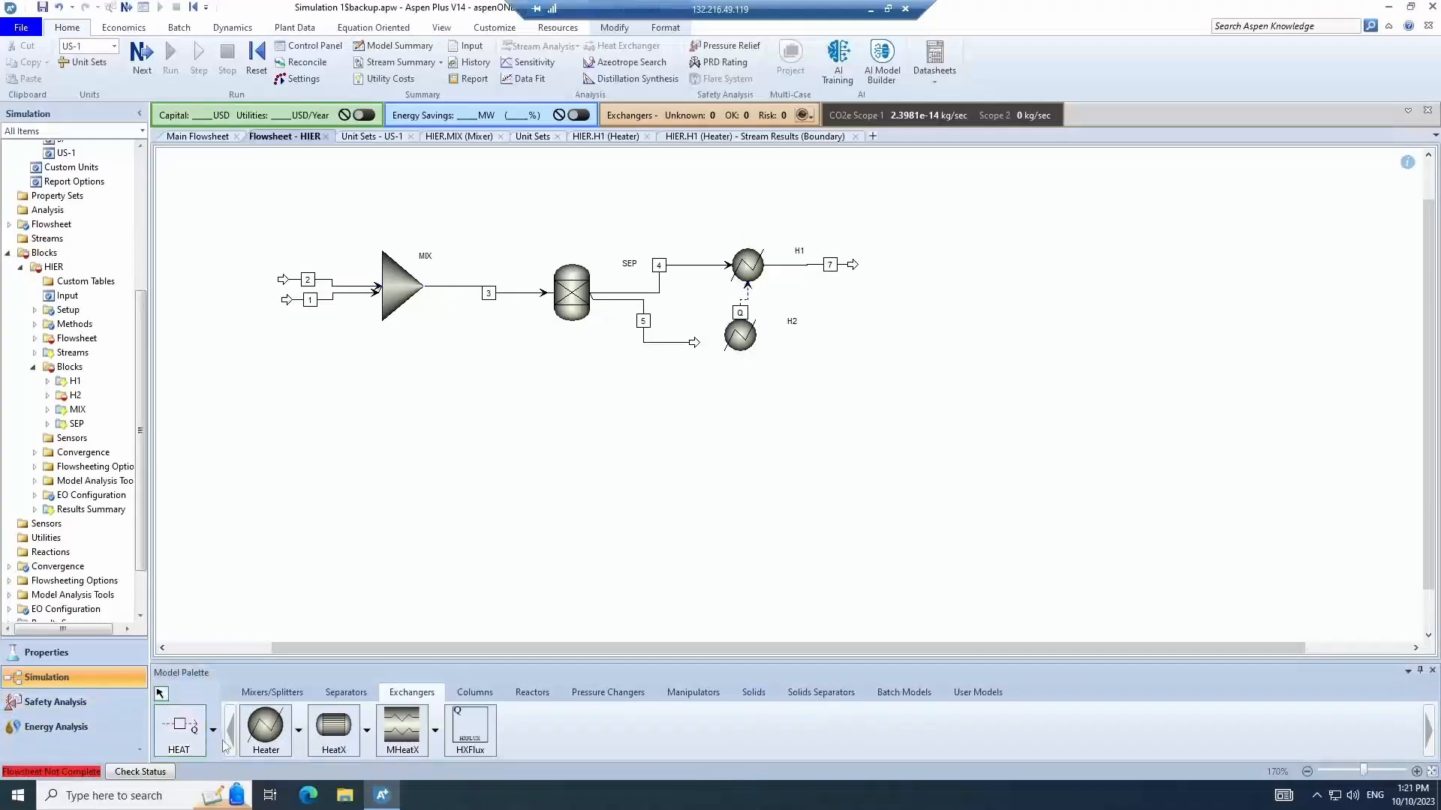
- Draw material outlet stream 6 from heater H2's outlet
left_click(214, 734)
left_click(183, 621)
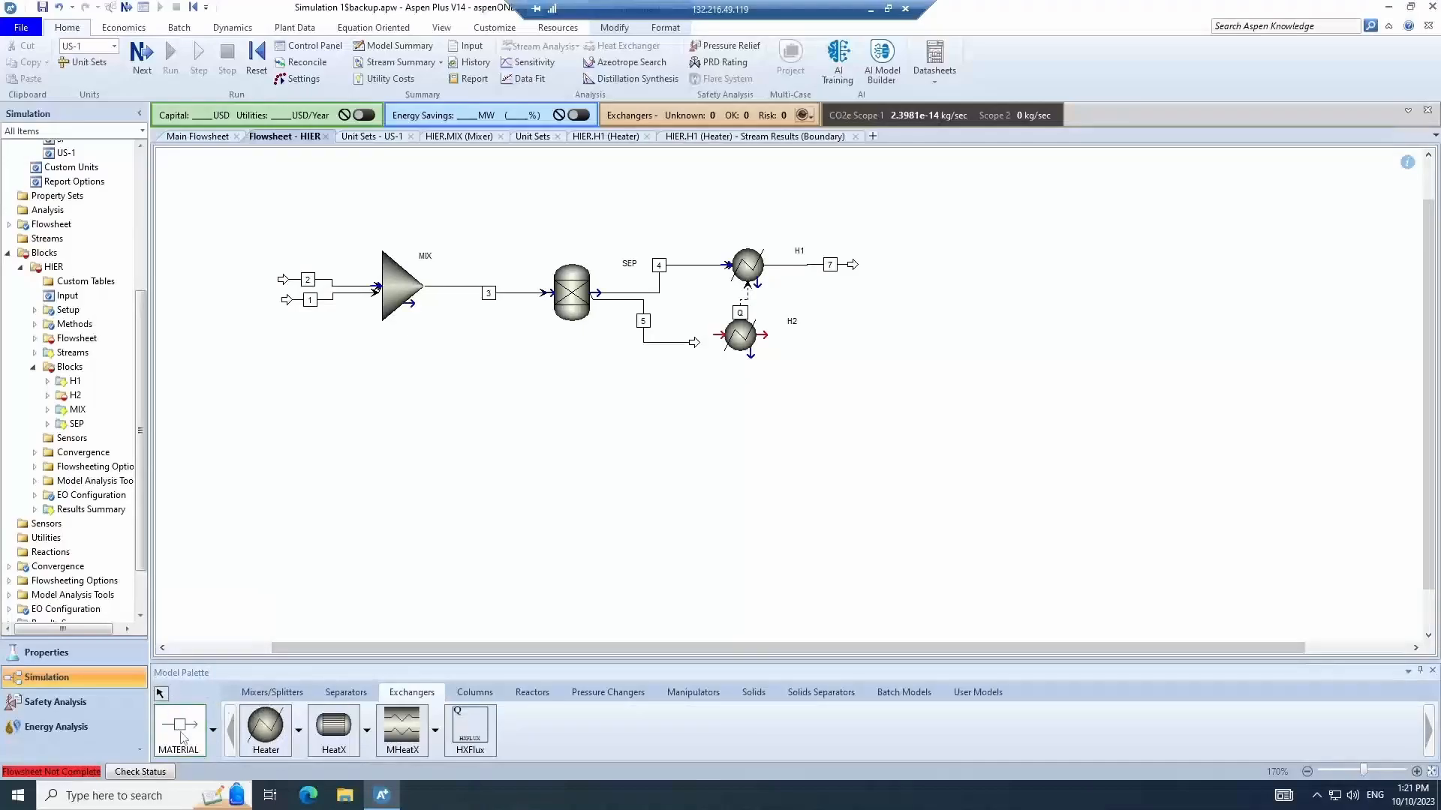
left_click(765, 335)
left_click(850, 331)
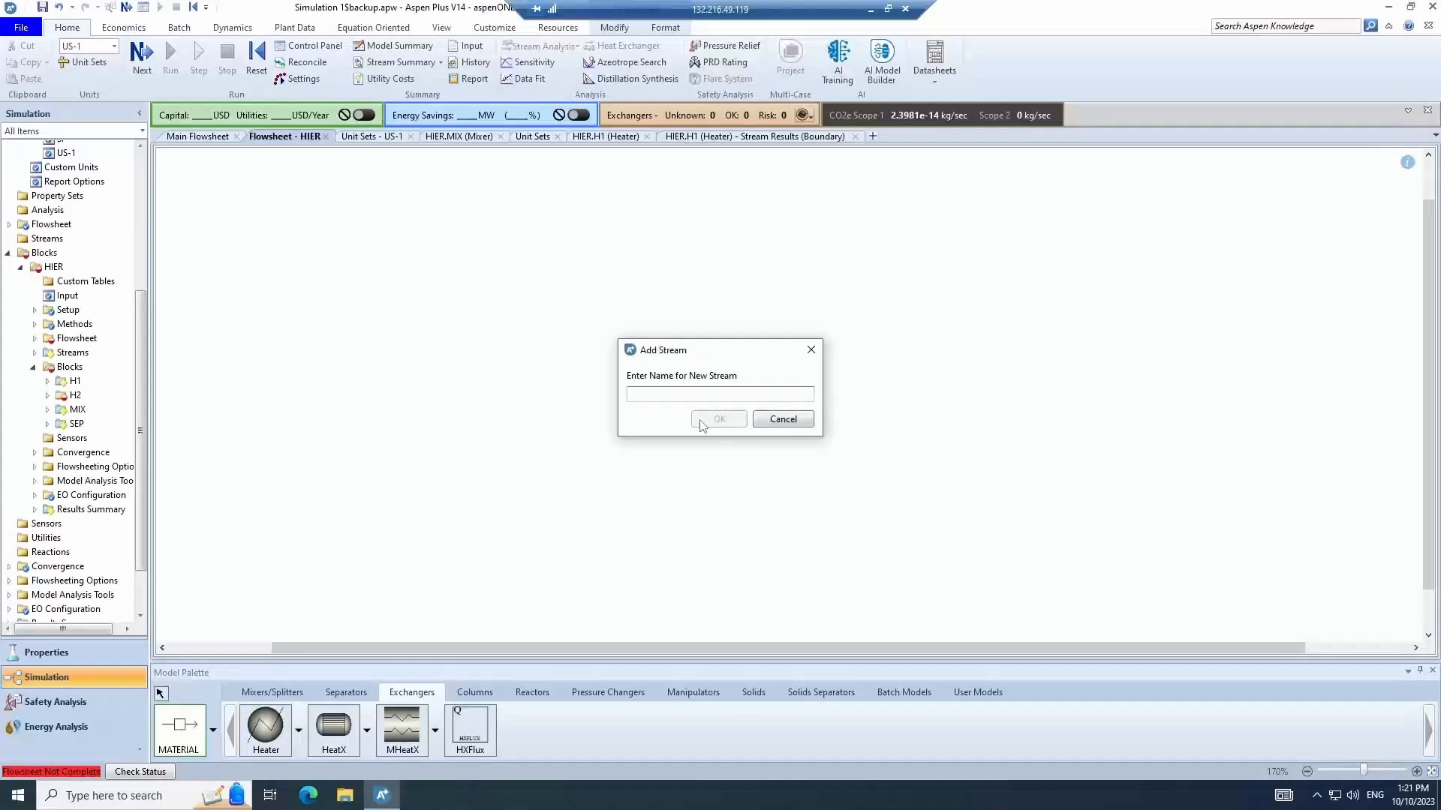
type("6")
left_click(702, 426)
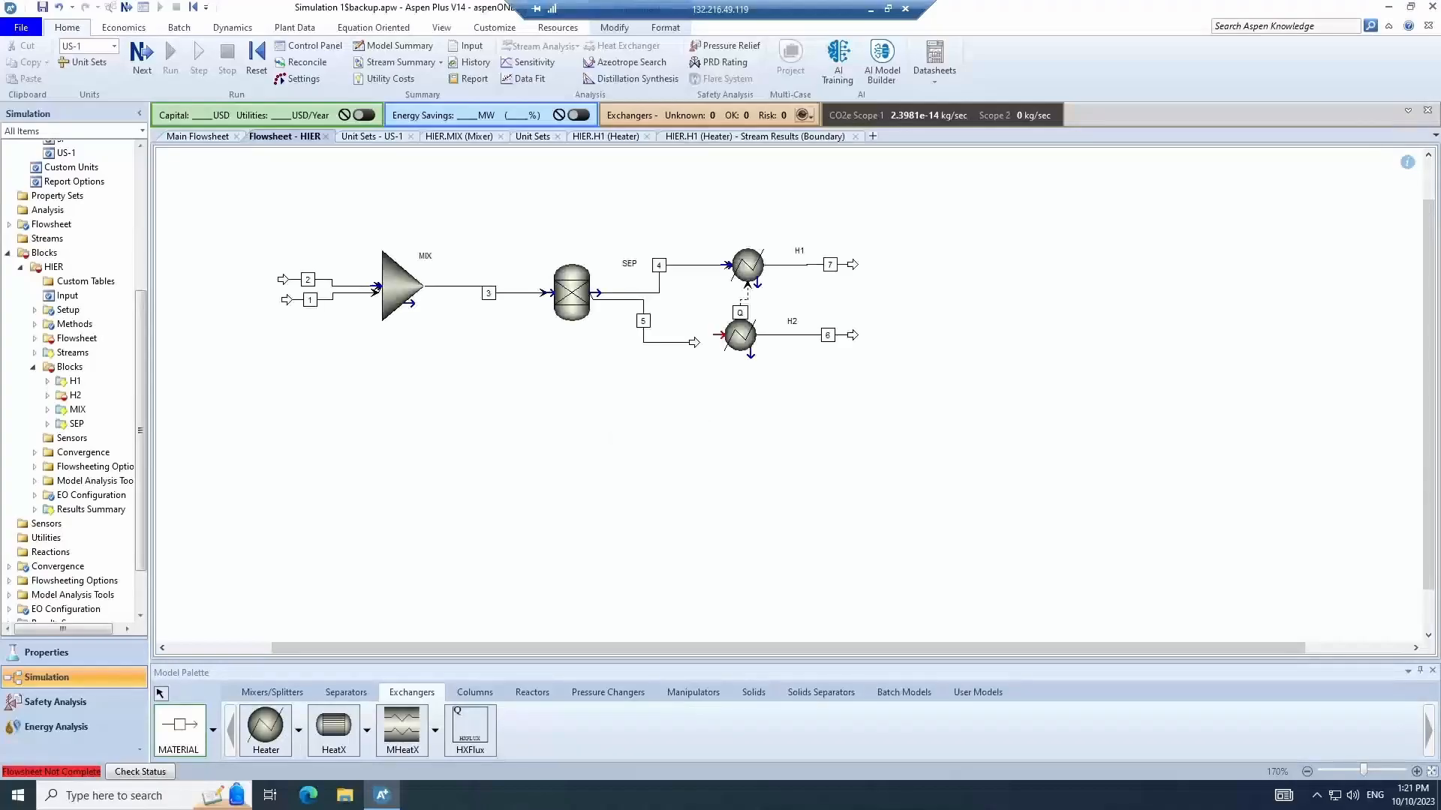
left_click(162, 694)
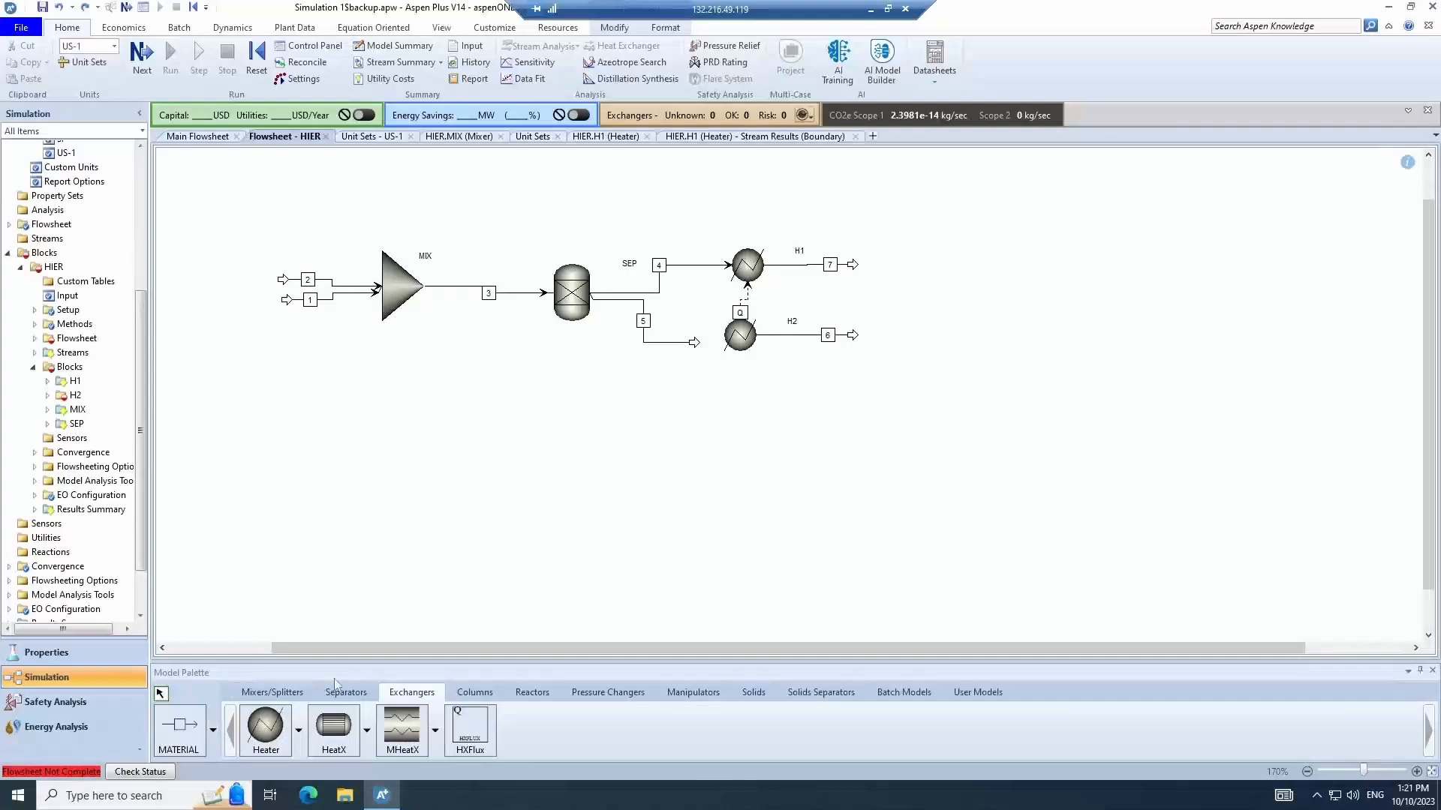
- Reconnect stream 5 from the separator so it feeds heater H2's inlet
right_click(689, 343)
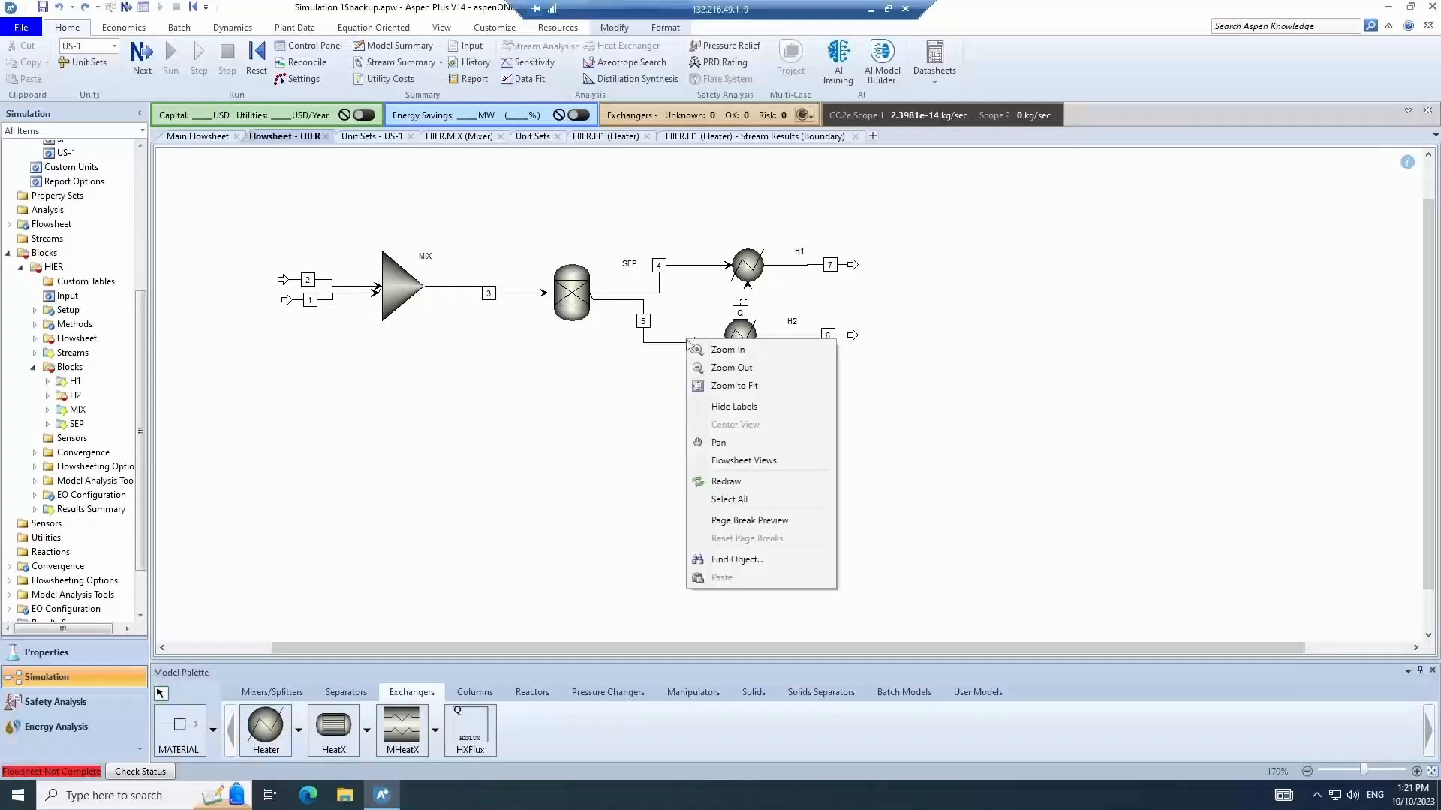
left_click(680, 343)
right_click(679, 343)
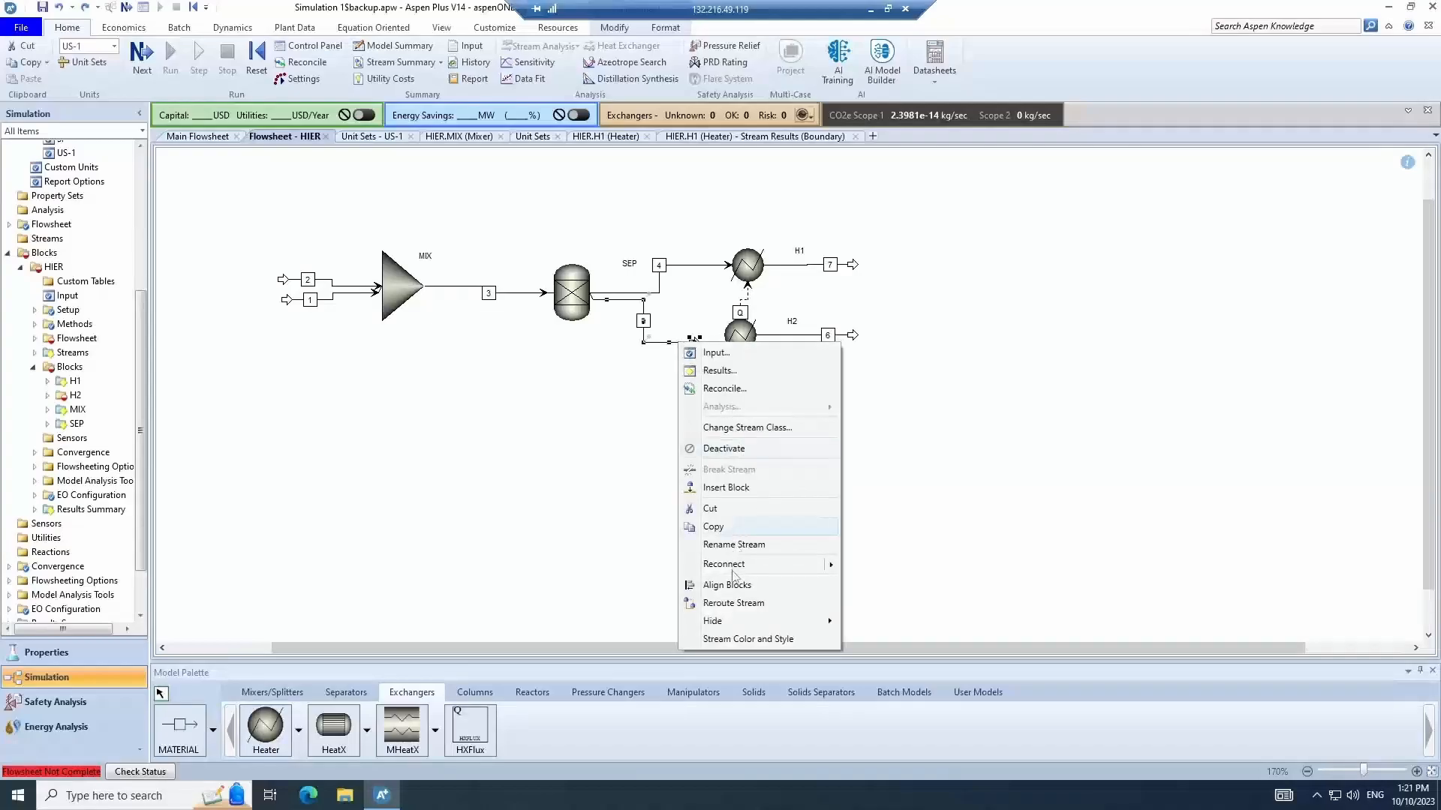
mouse_move(739, 564)
left_click(904, 566)
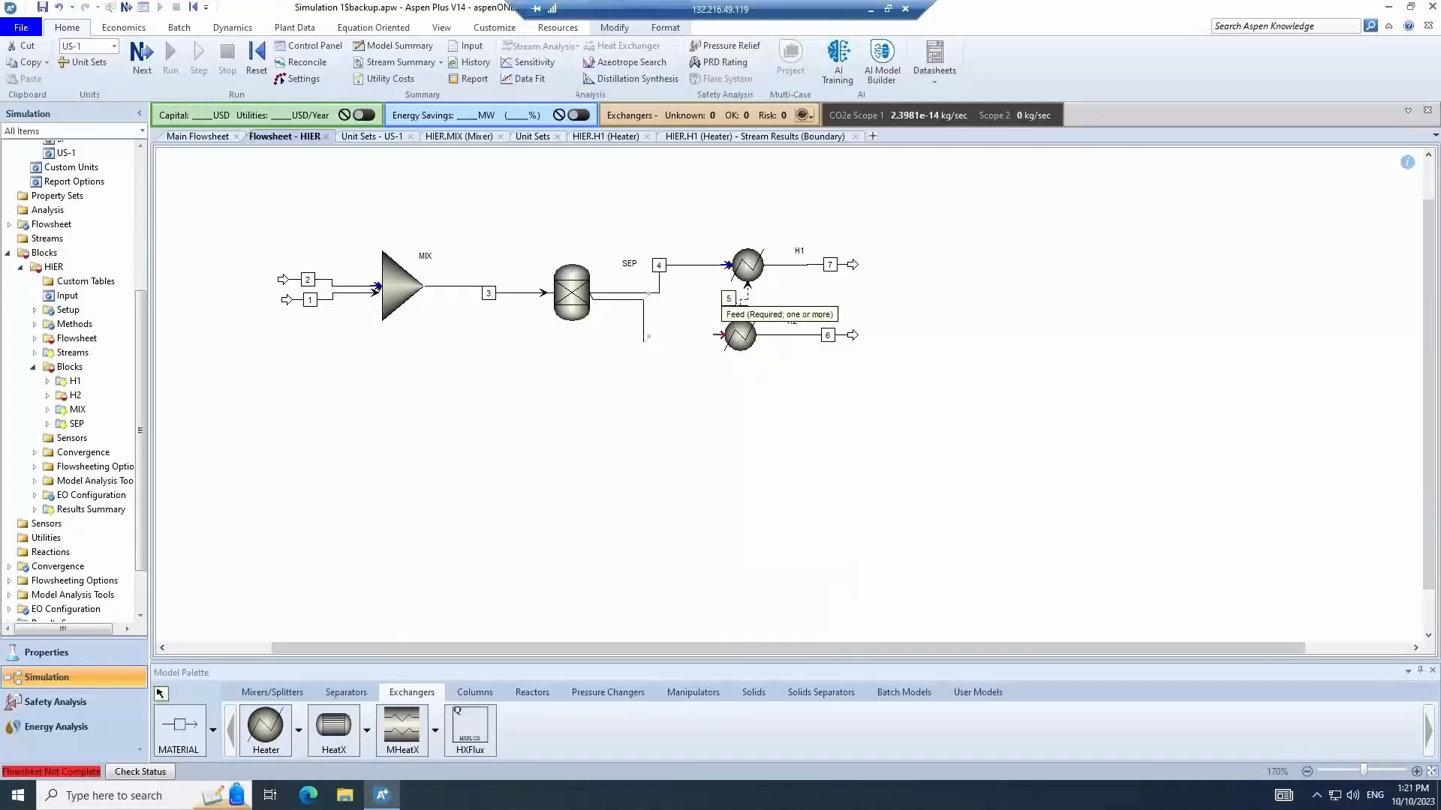
left_click(719, 335)
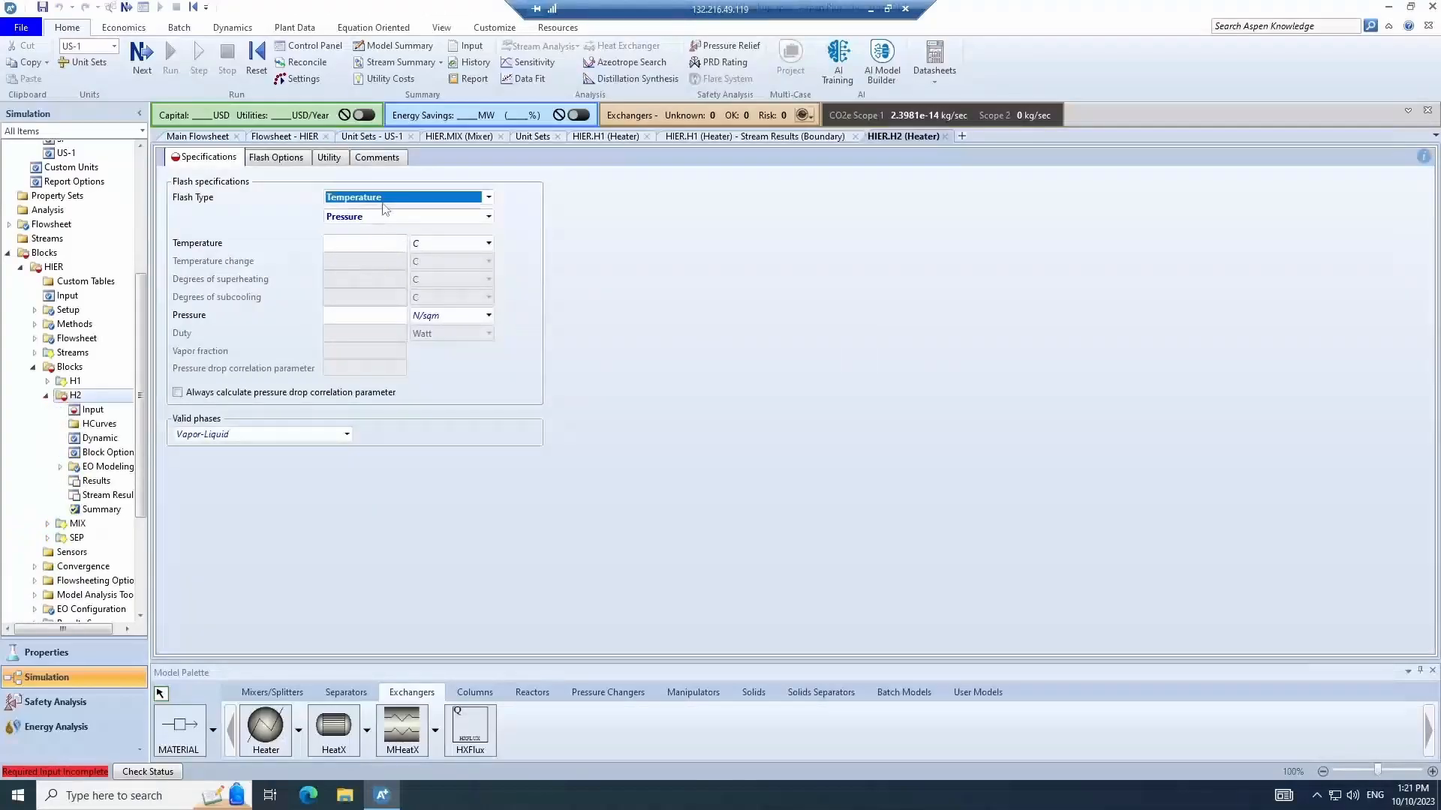
- Specify heater H2 with a temperature change of -50 C and a pressure of 1 N/sqm
left_click(405, 198)
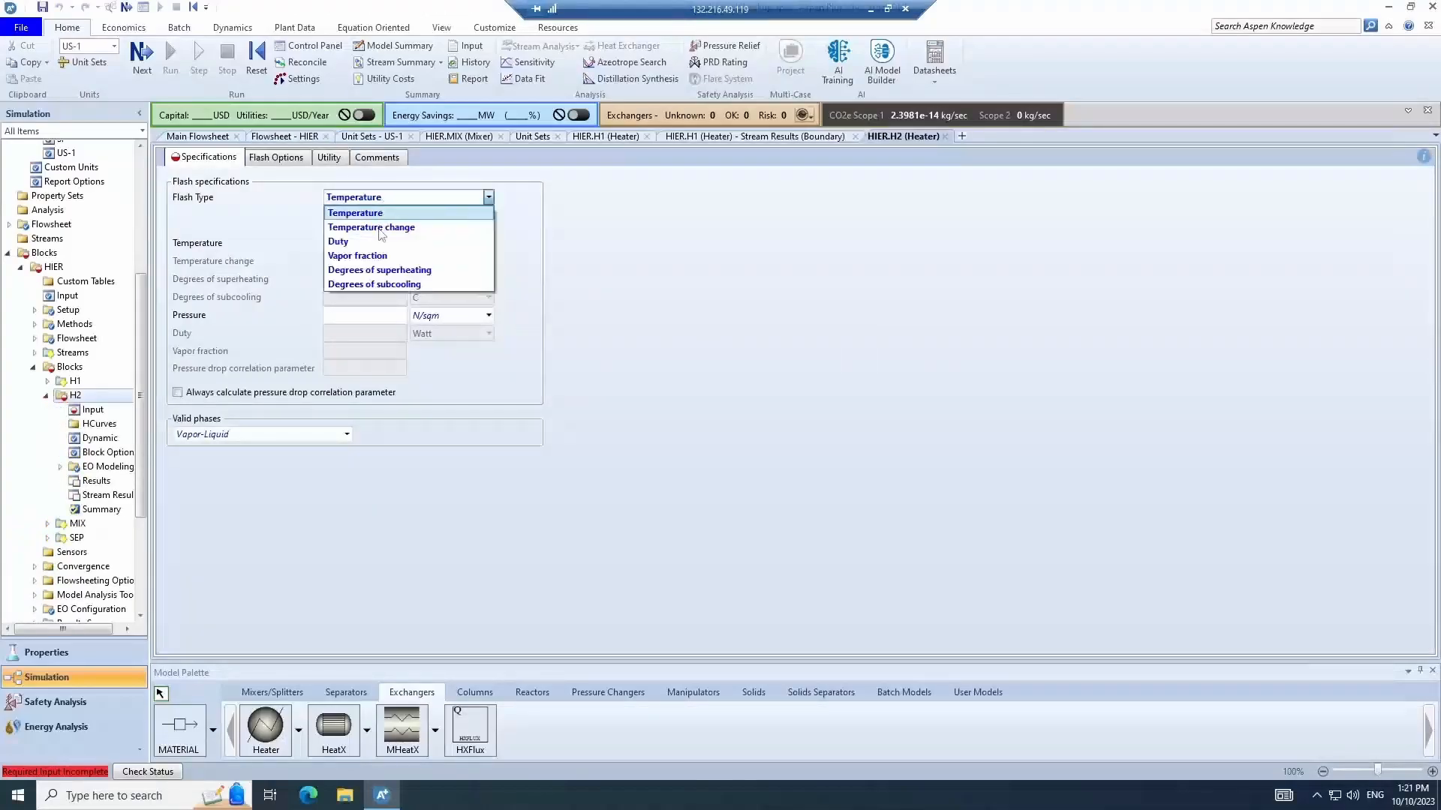
left_click(381, 235)
left_click(396, 262)
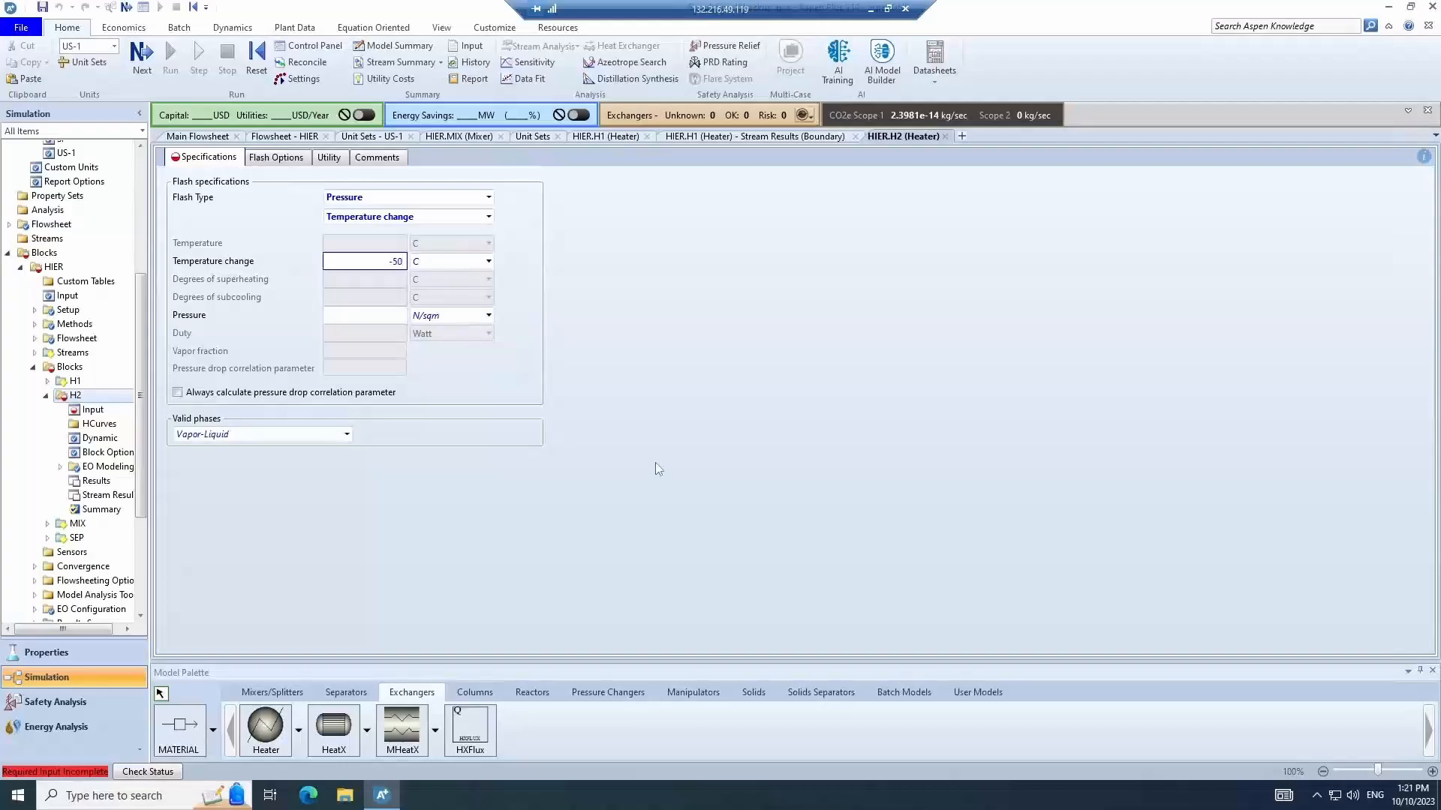
type("-50")
key("Return")
left_click(403, 315)
key("Return")
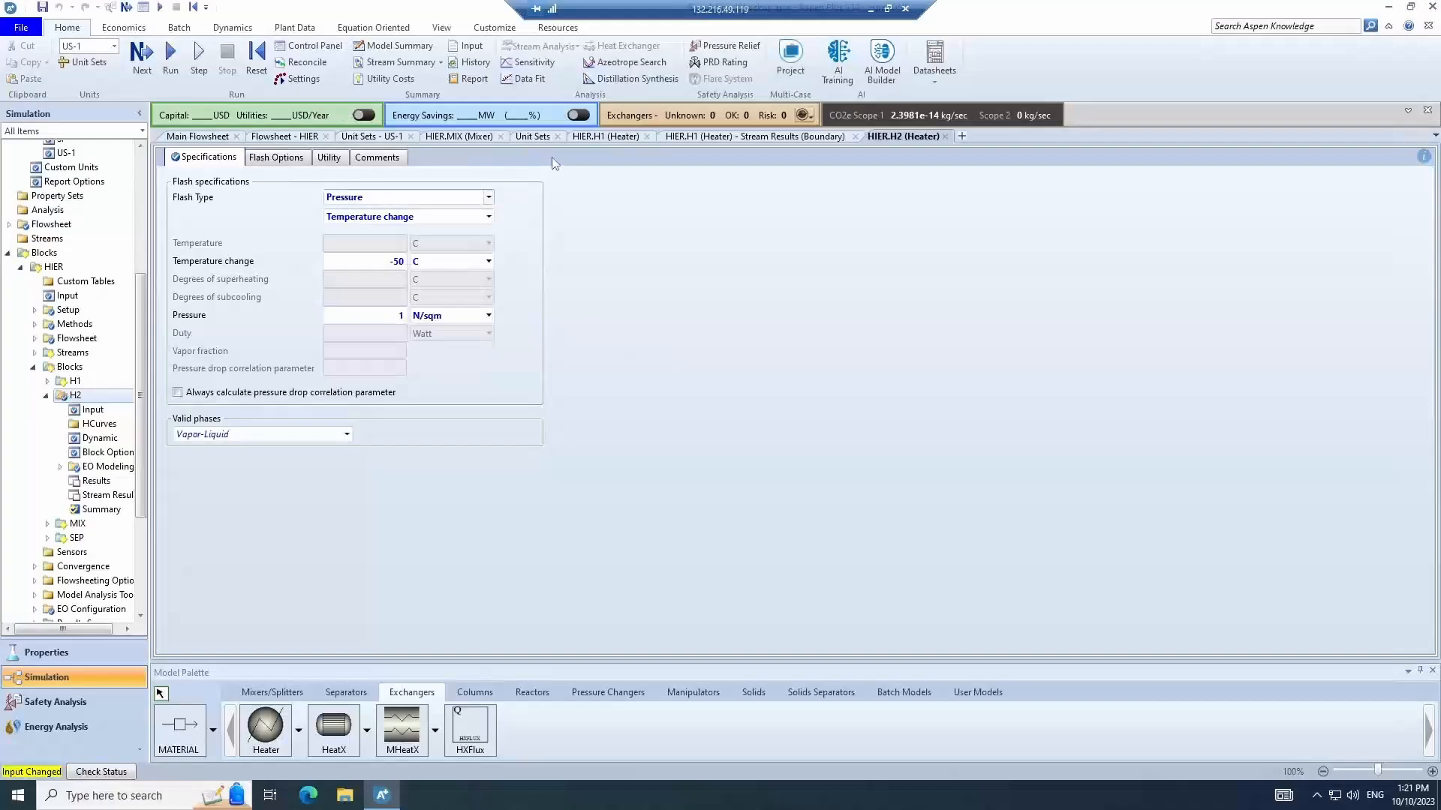
- Run the simulation and open heater H1's stream results
left_click(284, 137)
left_click(171, 57)
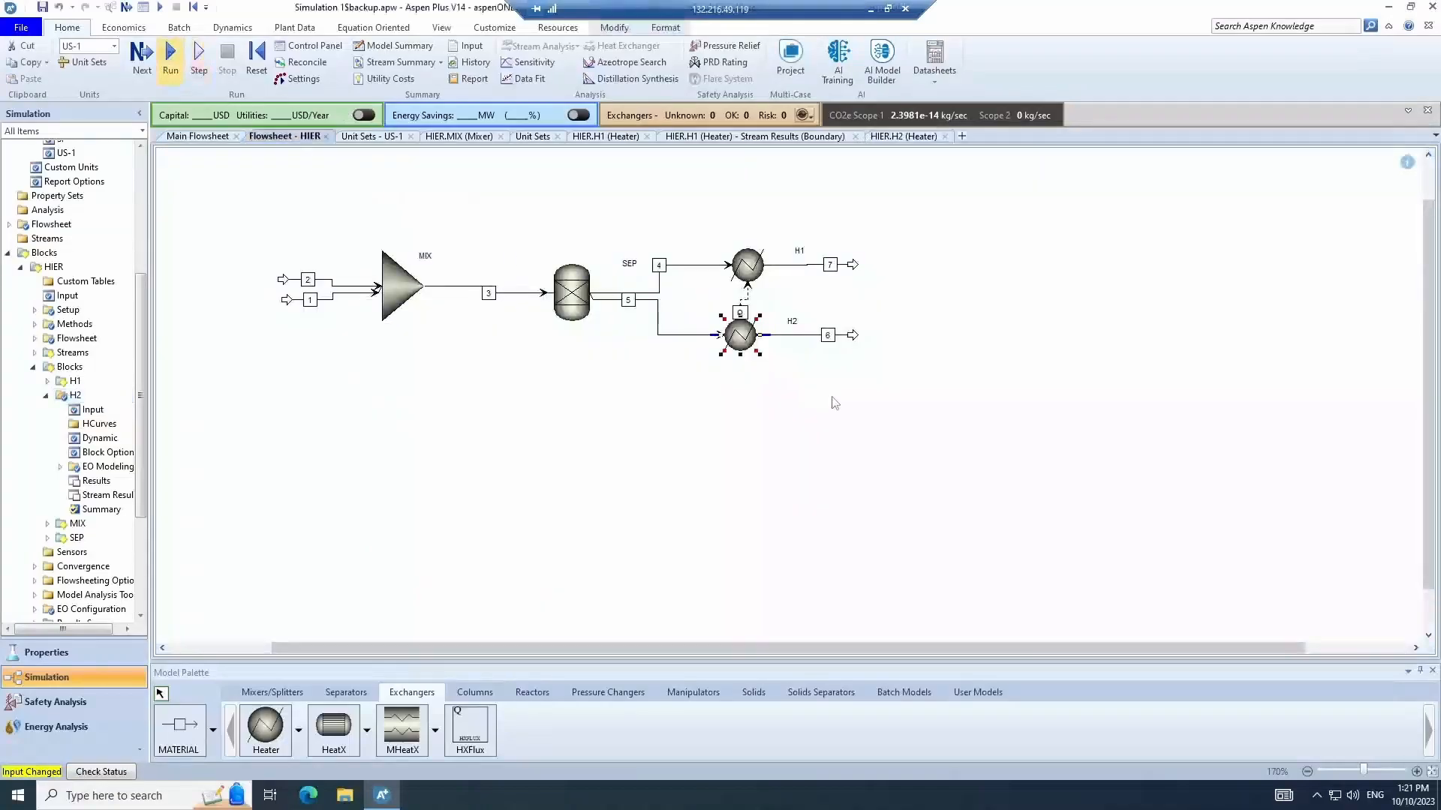
right_click(750, 263)
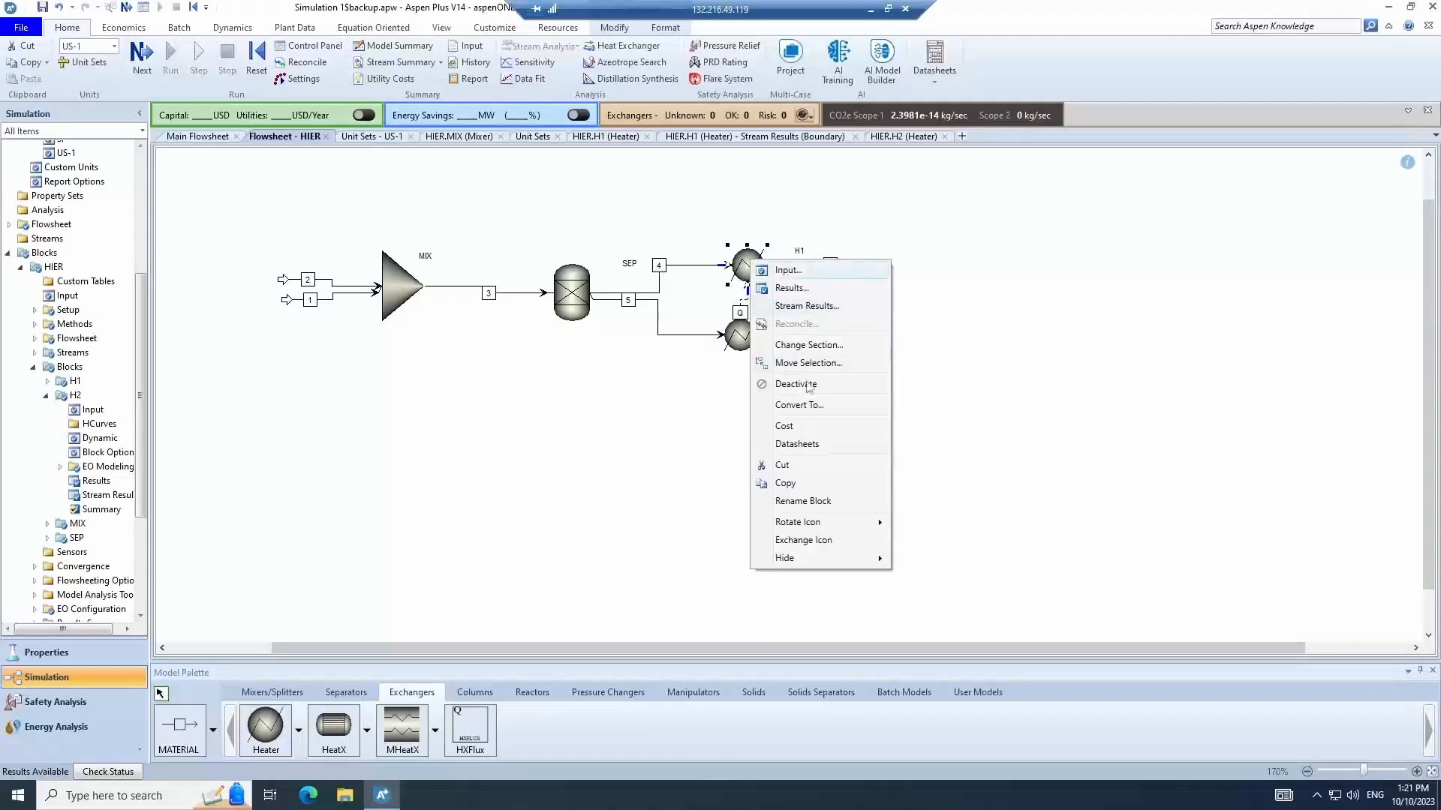
left_click(805, 307)
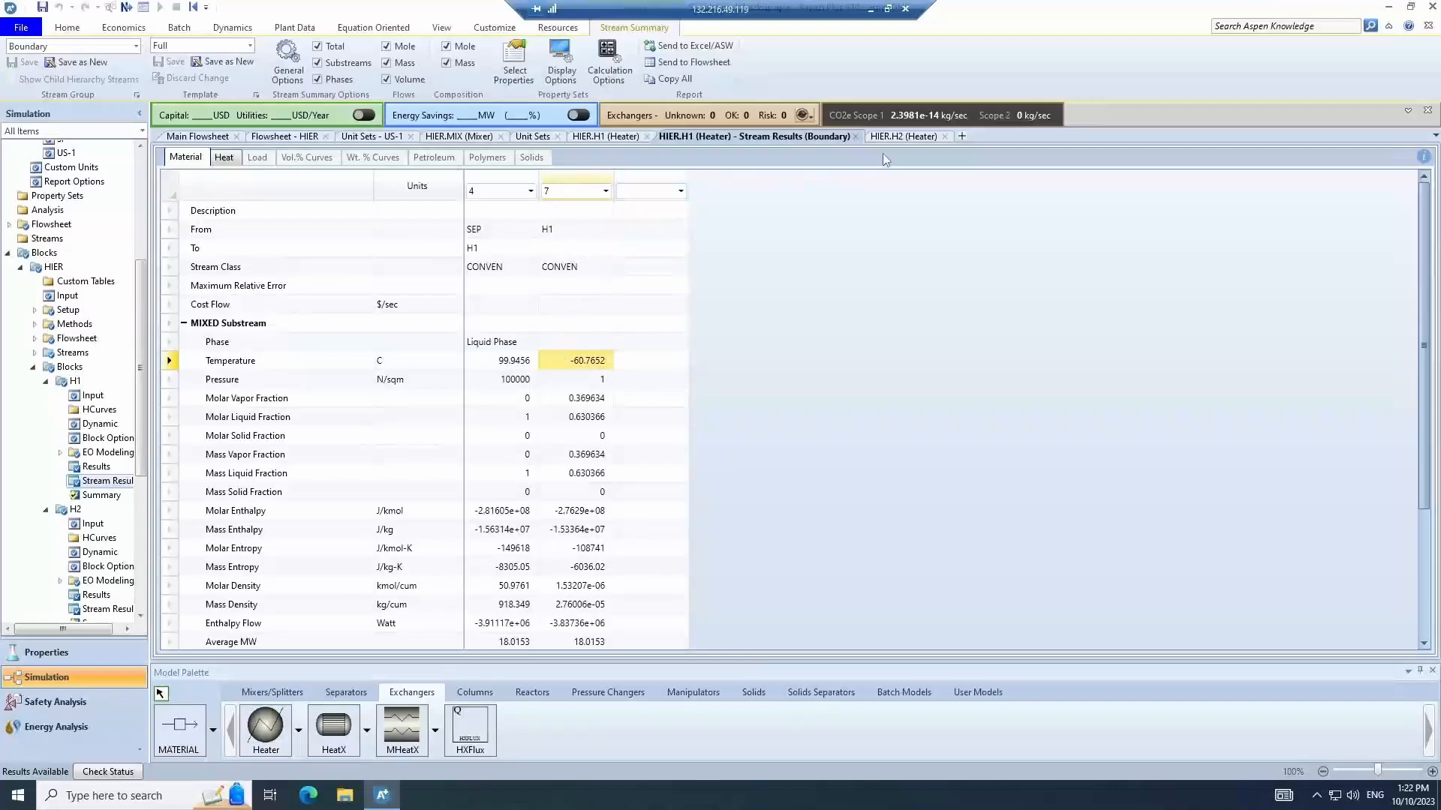
- Review heater H1's input specifications and heater H2's stream results
left_click(287, 137)
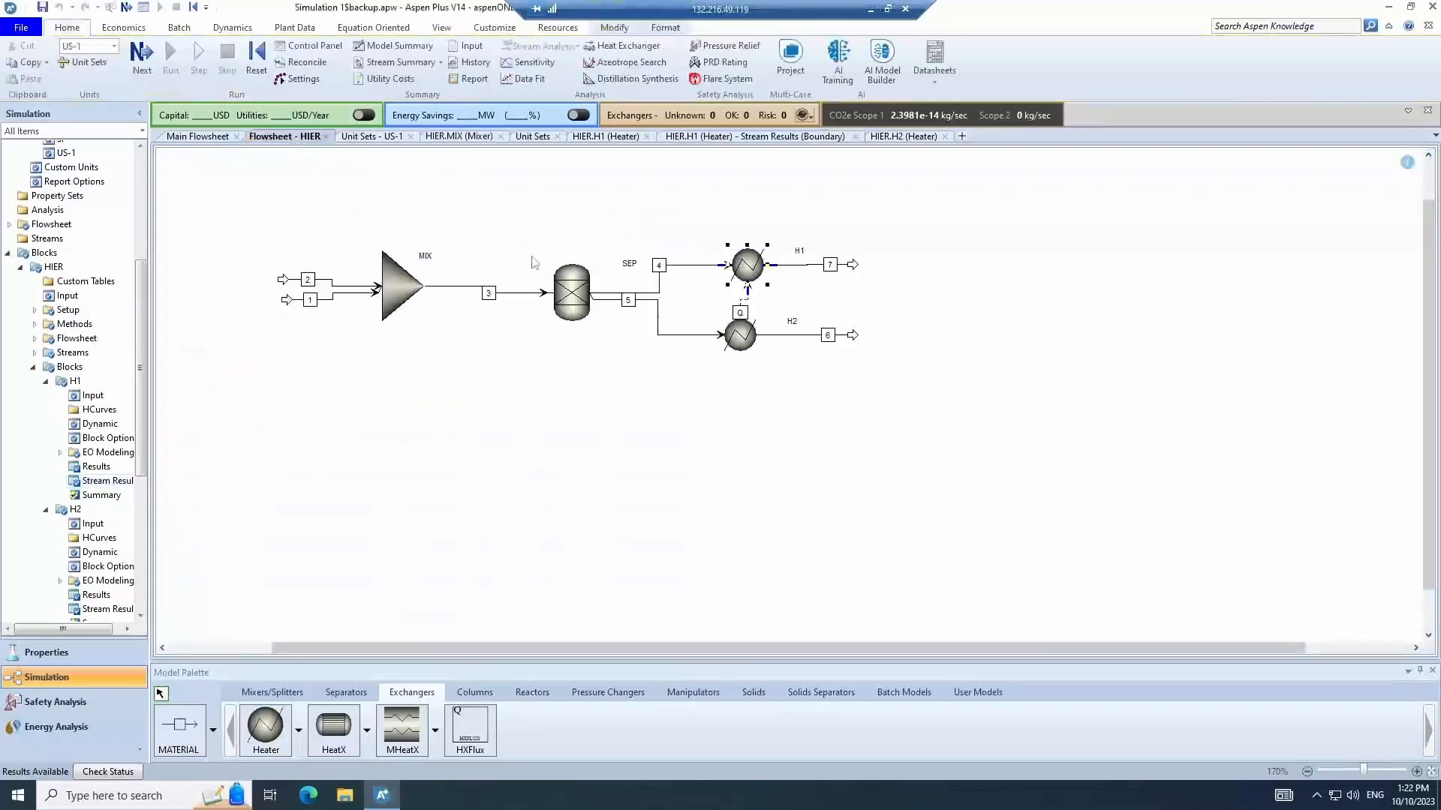
double_click(747, 267)
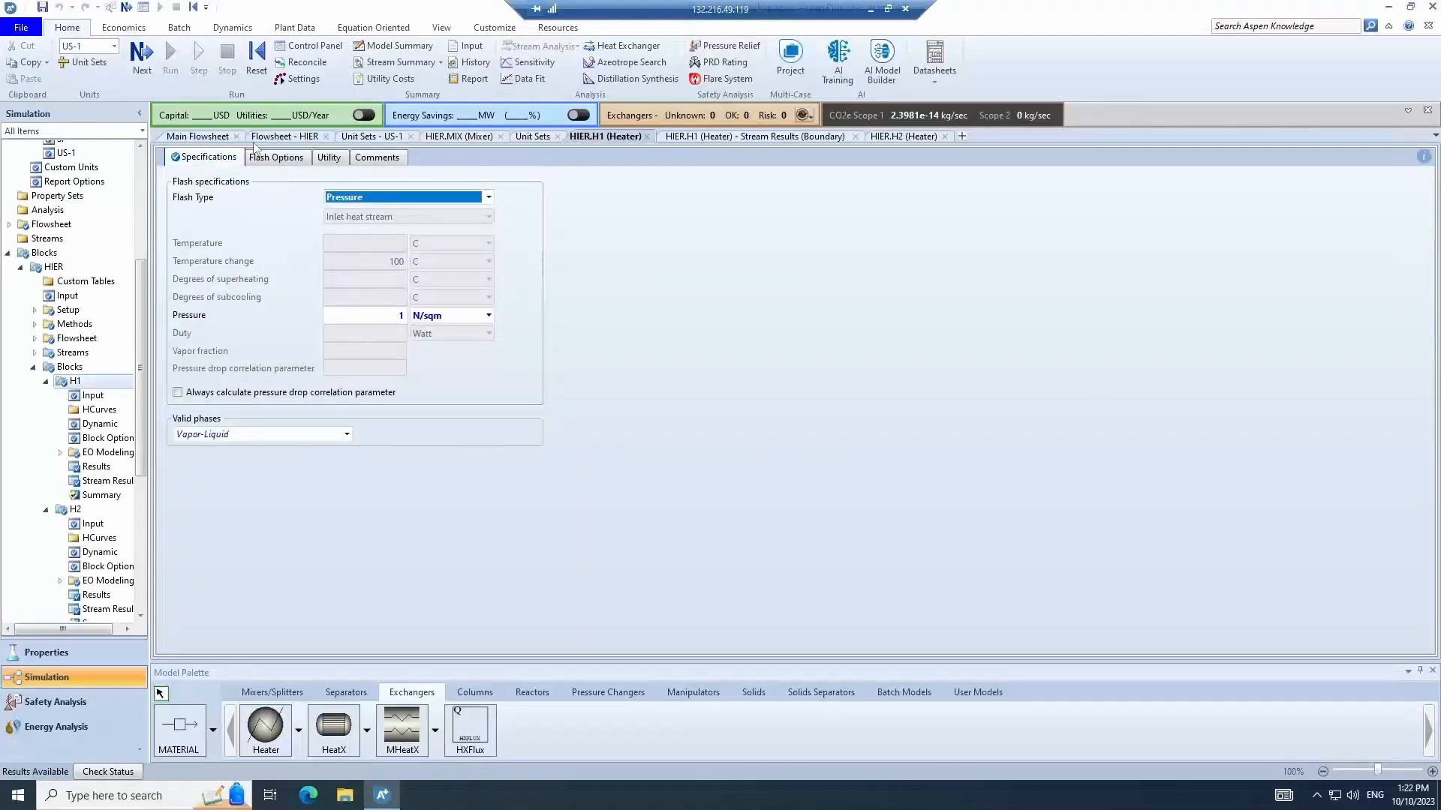
left_click(298, 141)
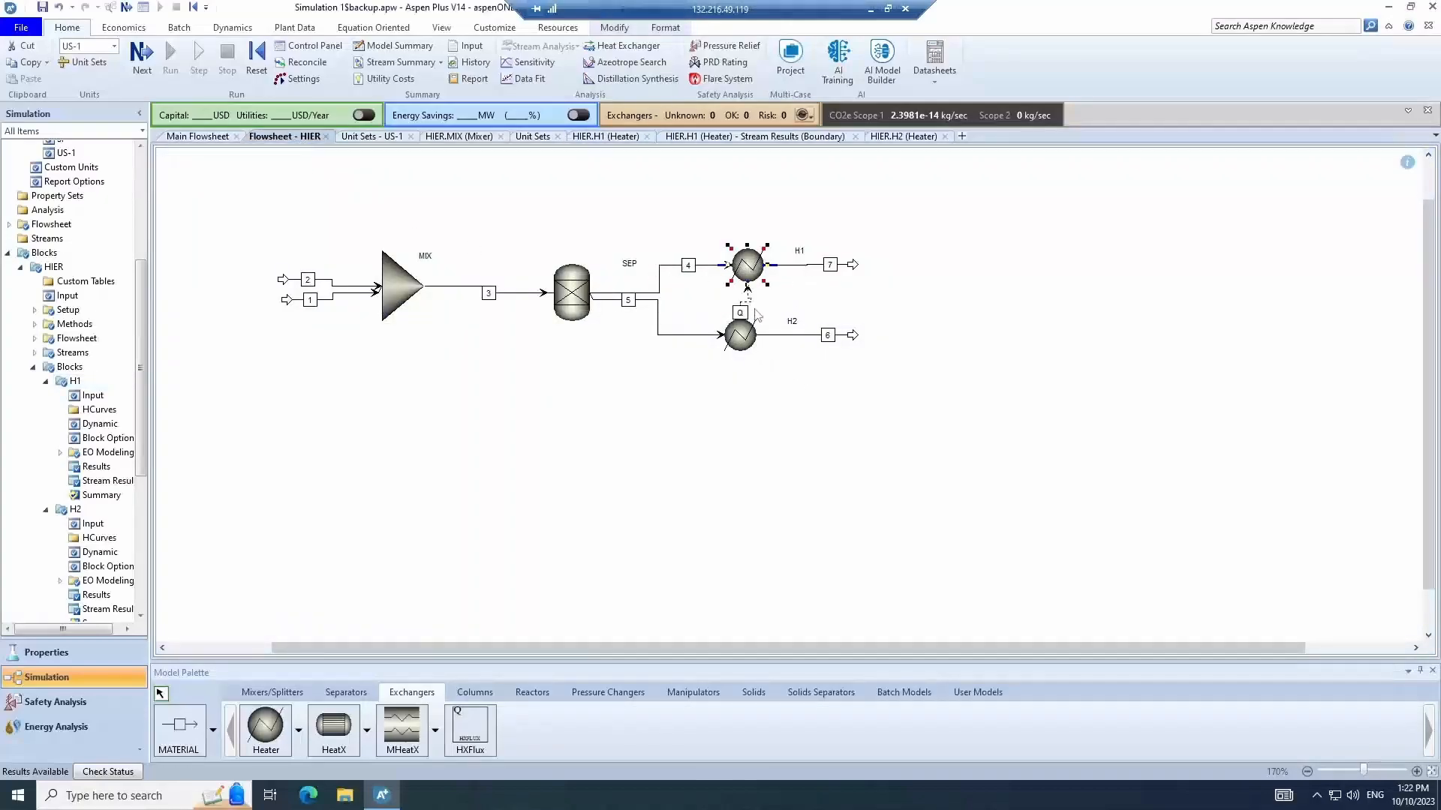
left_click(745, 339)
right_click(743, 339)
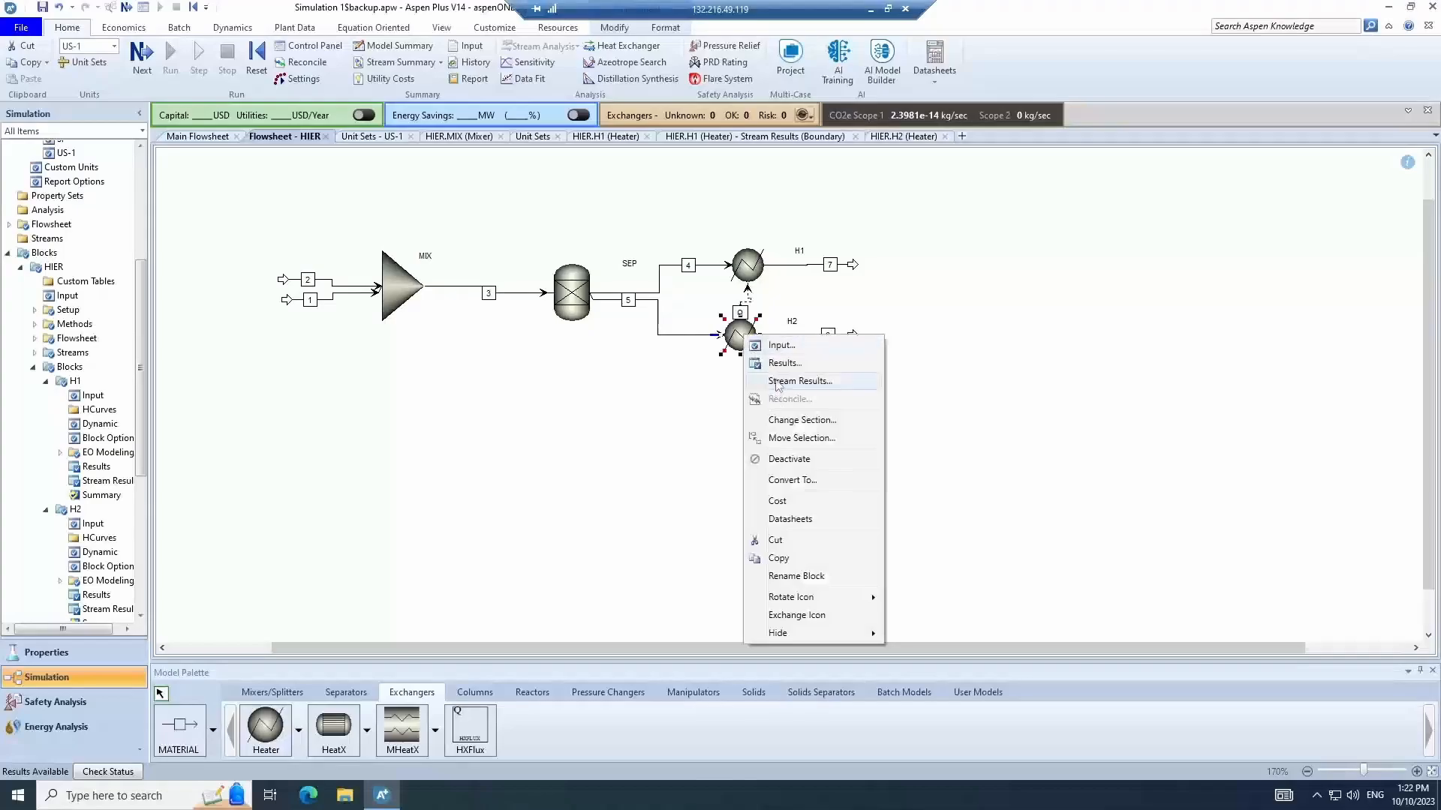
left_click(777, 382)
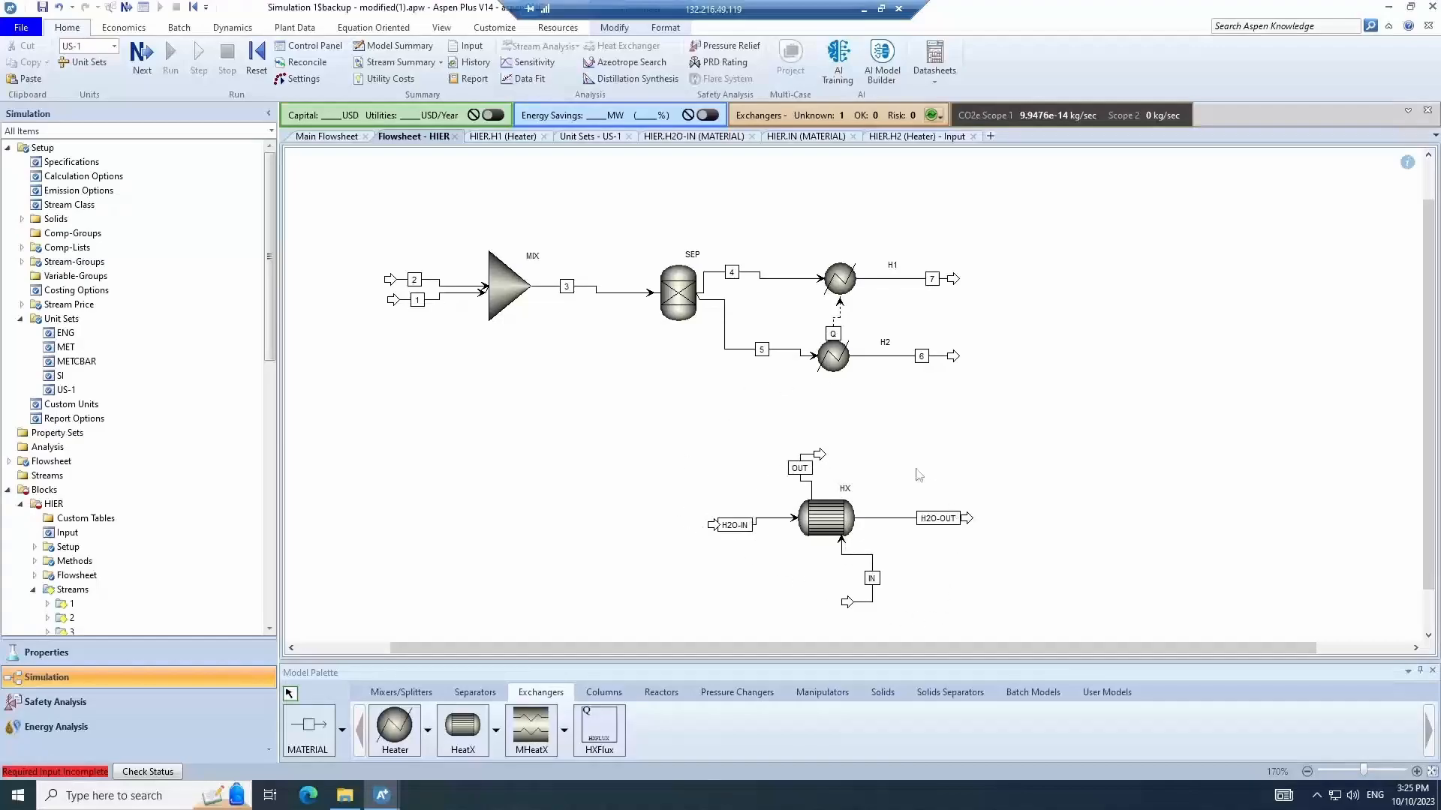
- Specify heat exchanger HX with a hot stream outlet temperature of 40 C and a 10 C minimum temperature approach
left_click(828, 527)
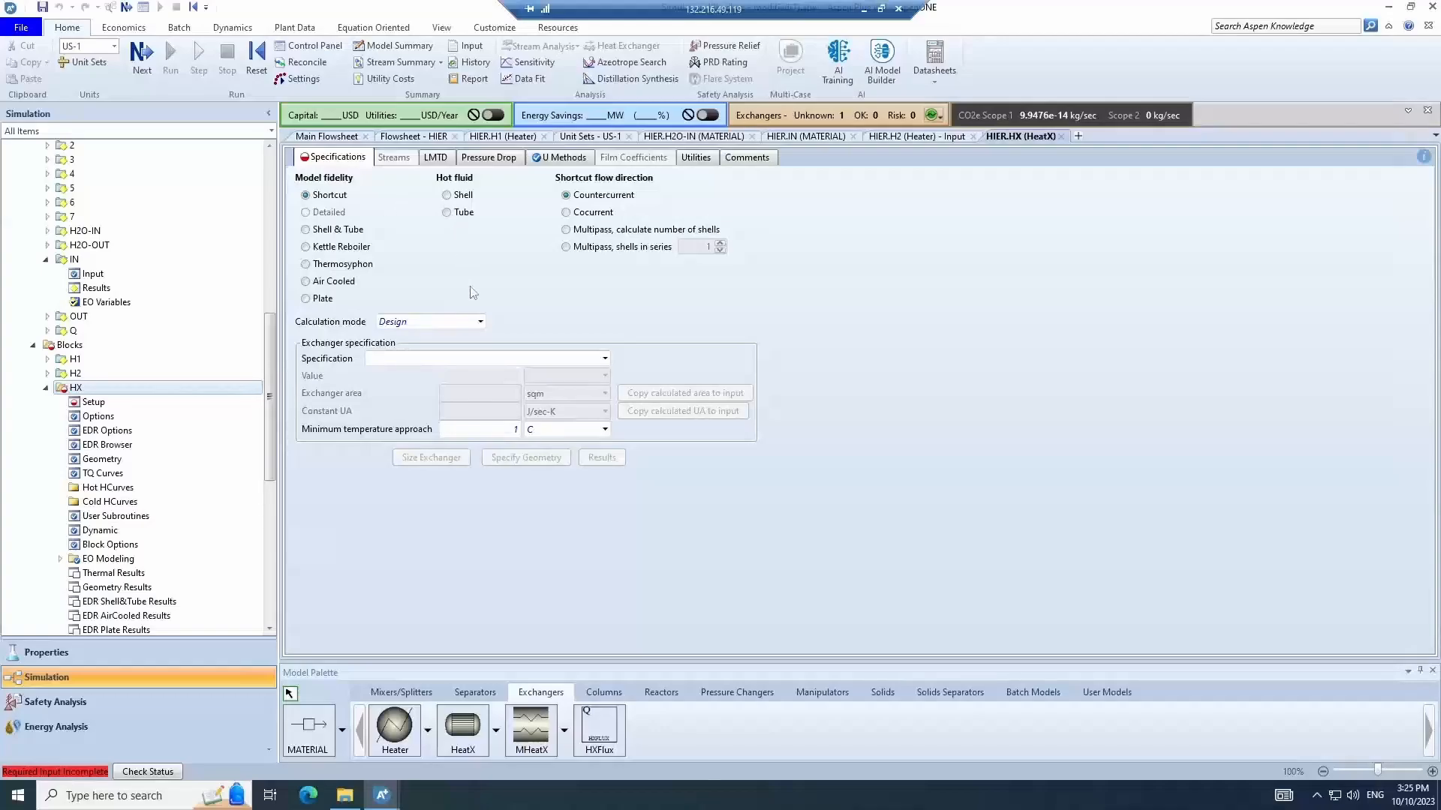
left_click(491, 429)
type("0")
left_click(462, 510)
left_click(510, 359)
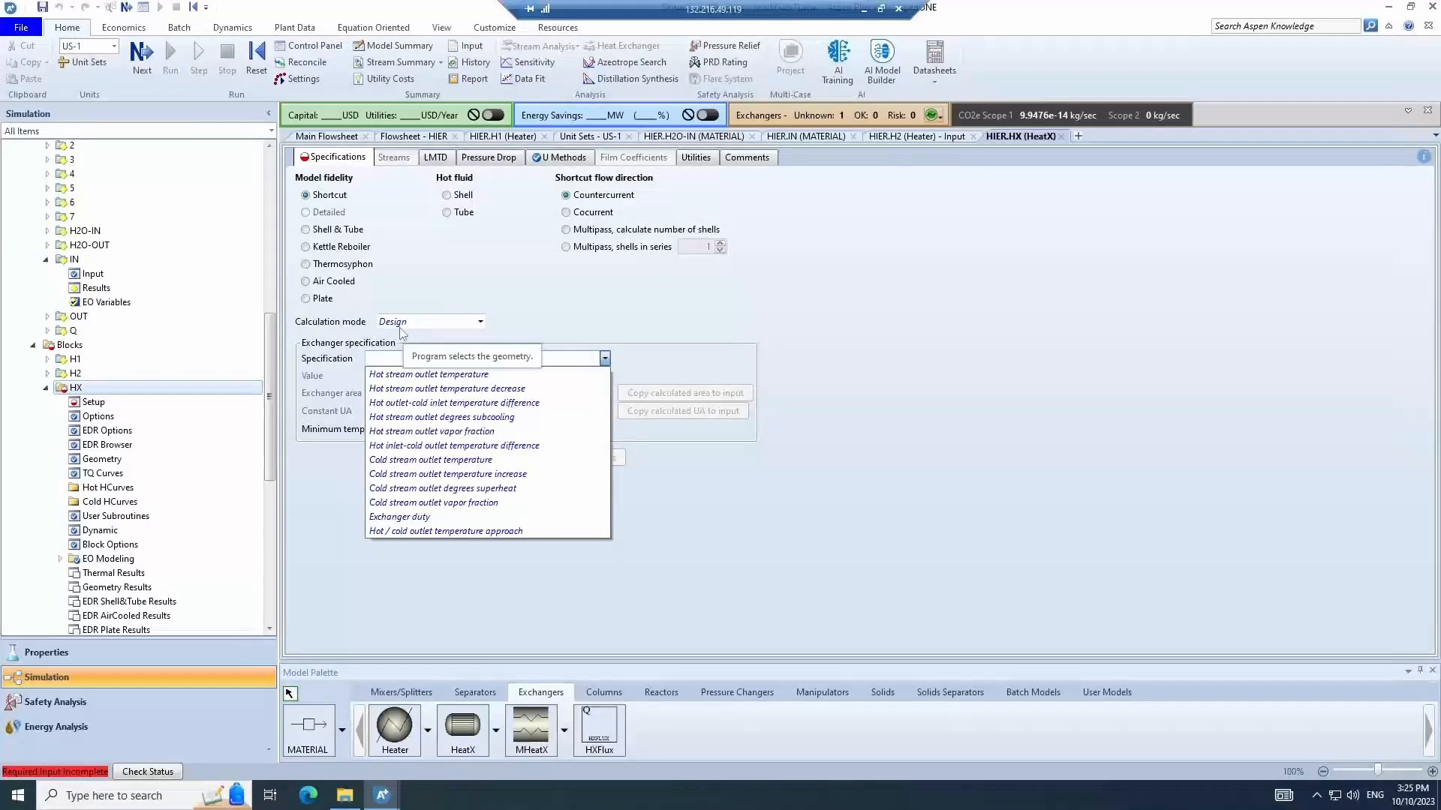
left_click(514, 374)
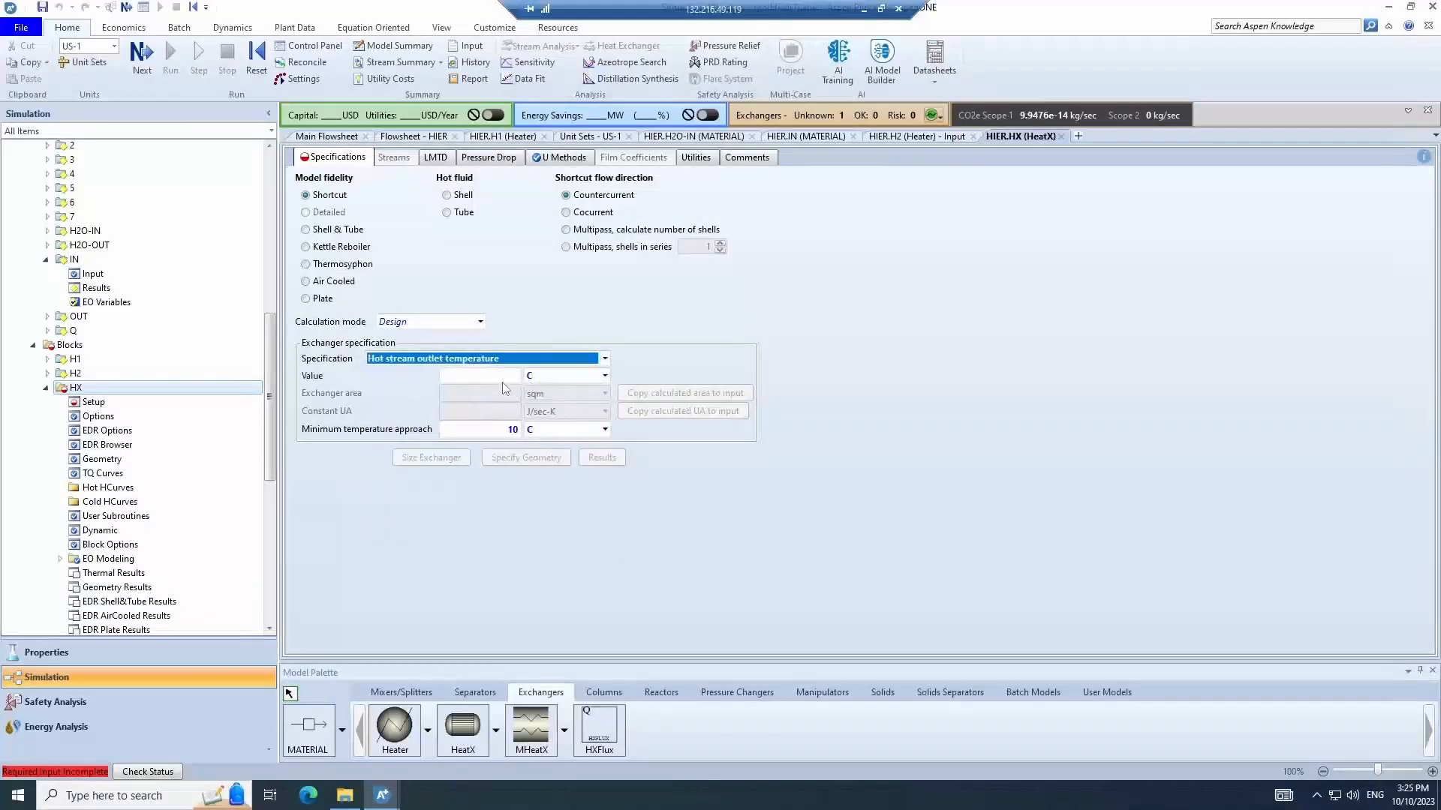
left_click(517, 376)
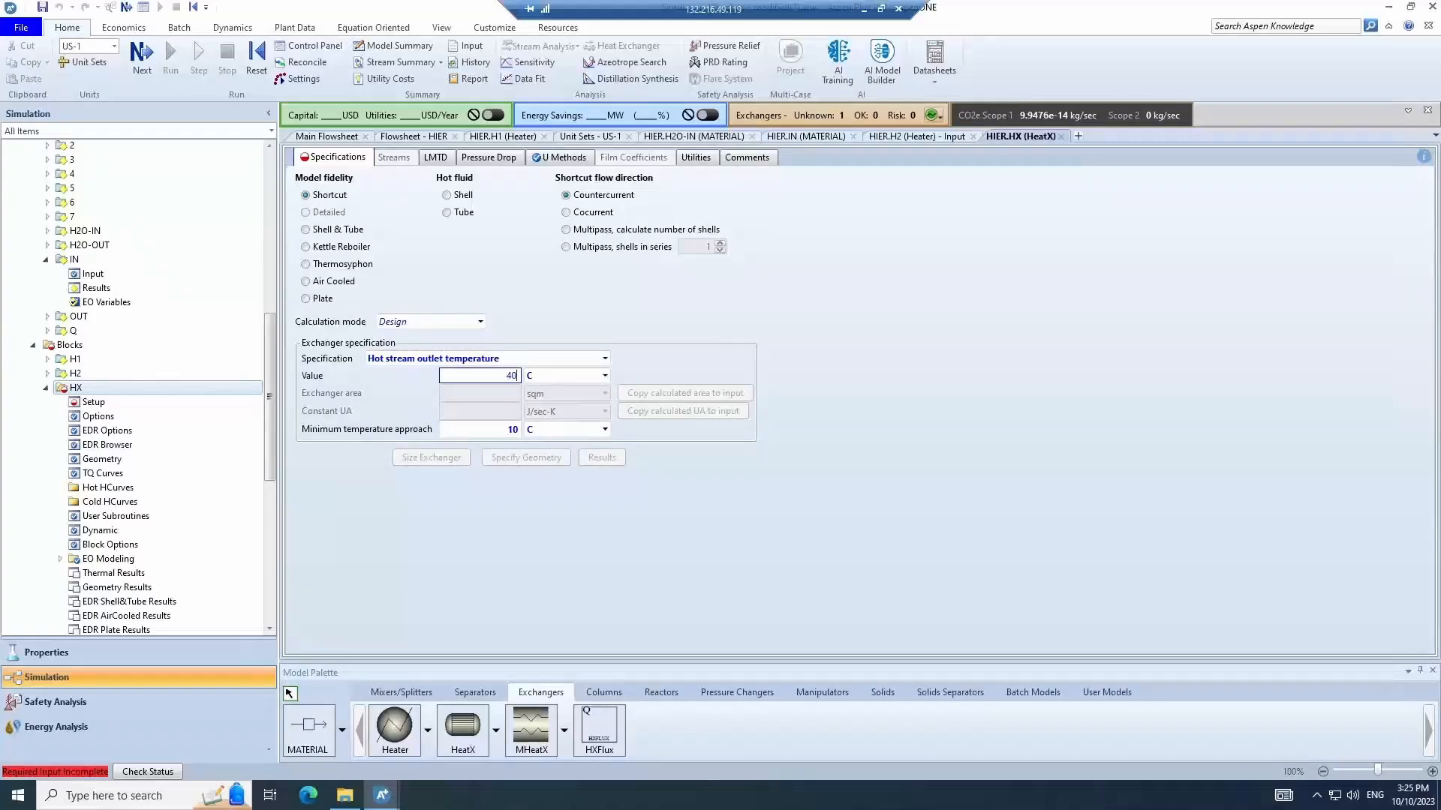
left_click(506, 548)
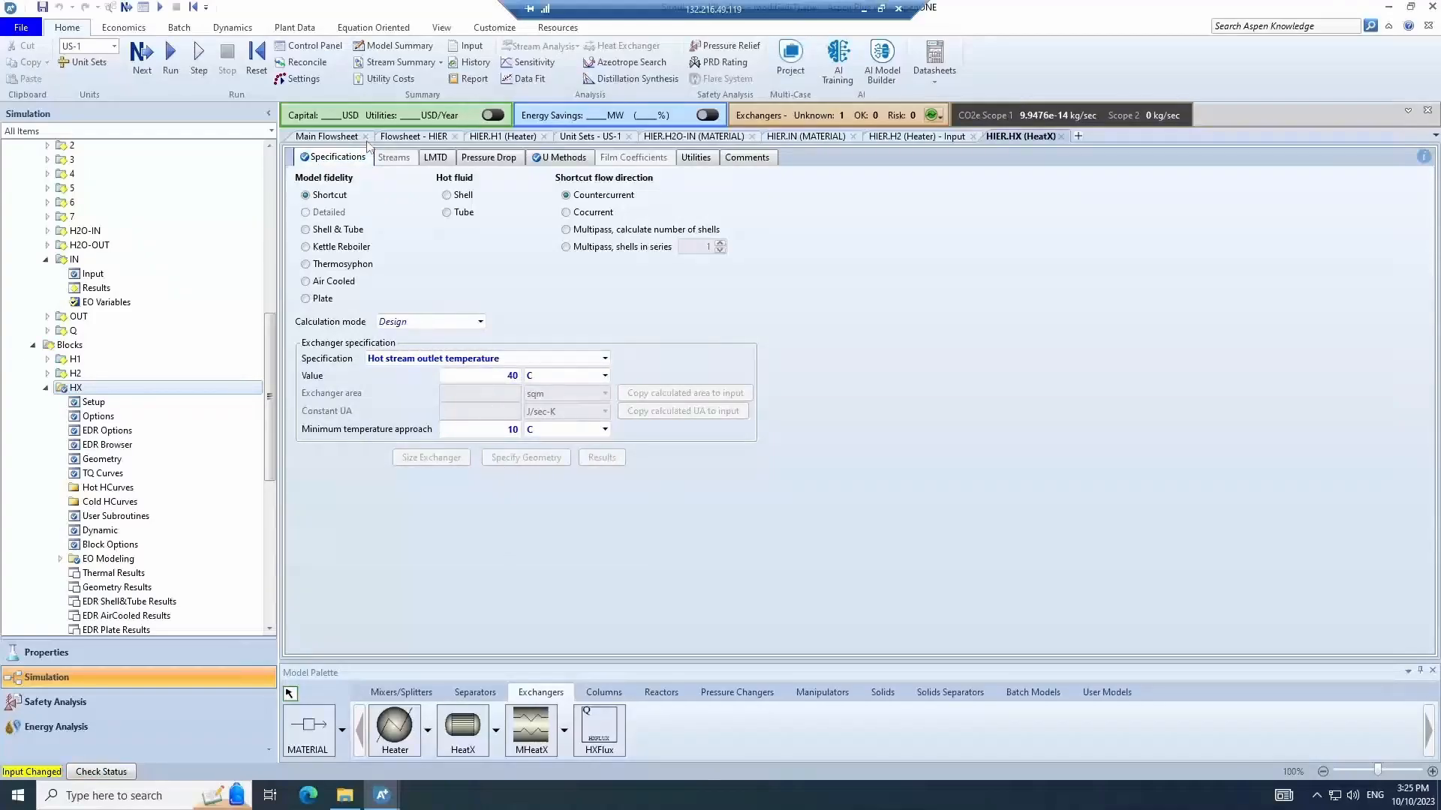
- Run the simulation and review HX's thermal results, exchanger details and TQ curves plot
left_click(171, 53)
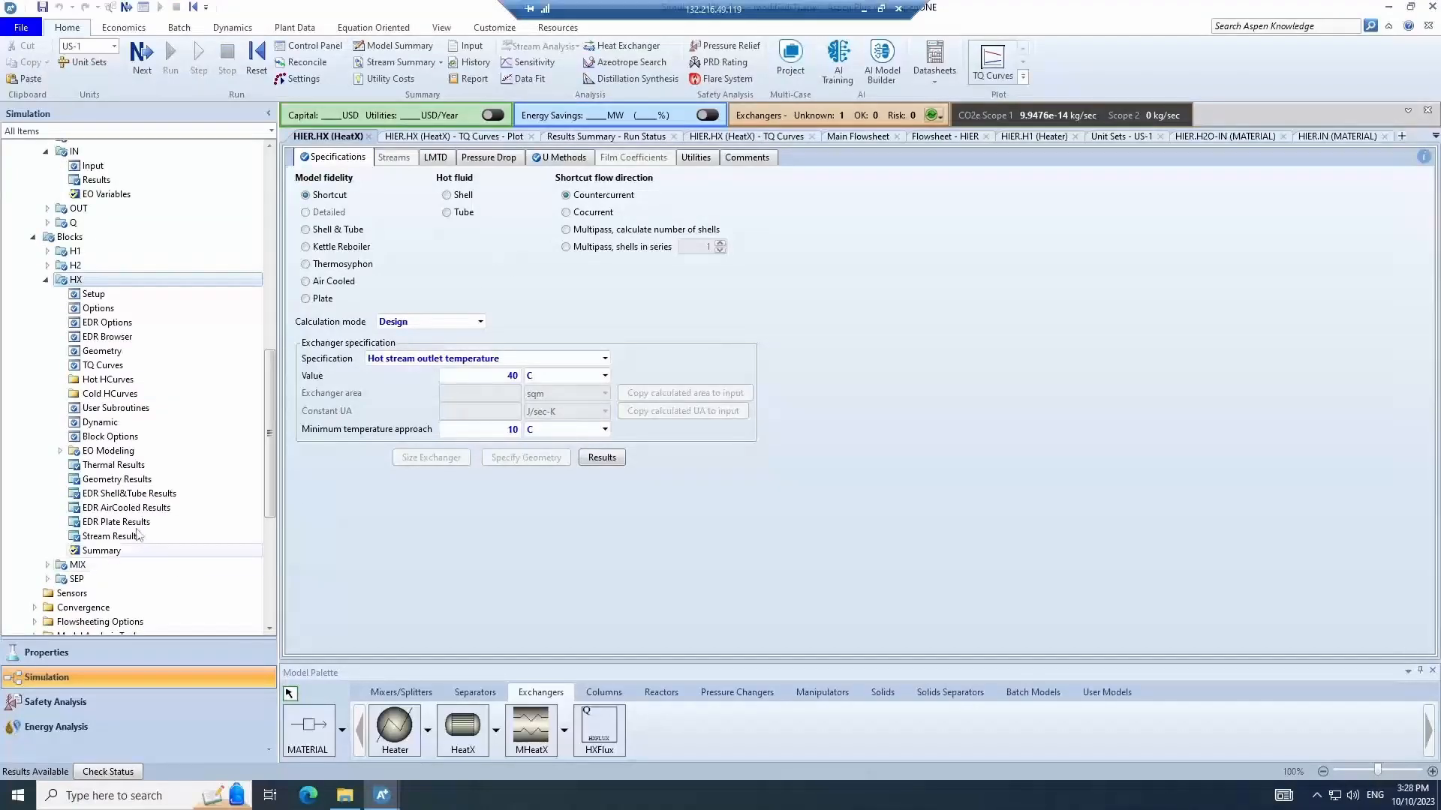
left_click(121, 466)
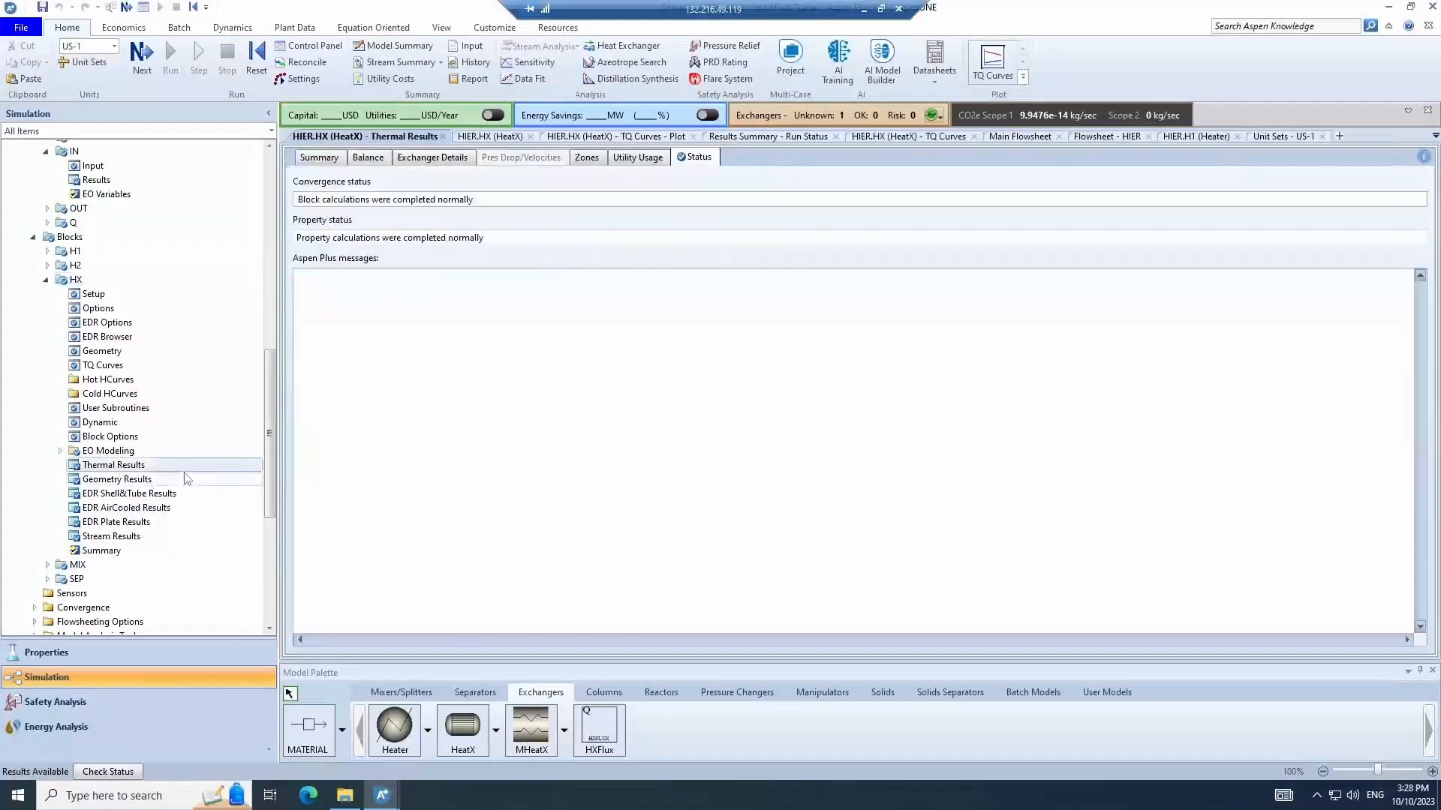
left_click(328, 160)
left_click(432, 156)
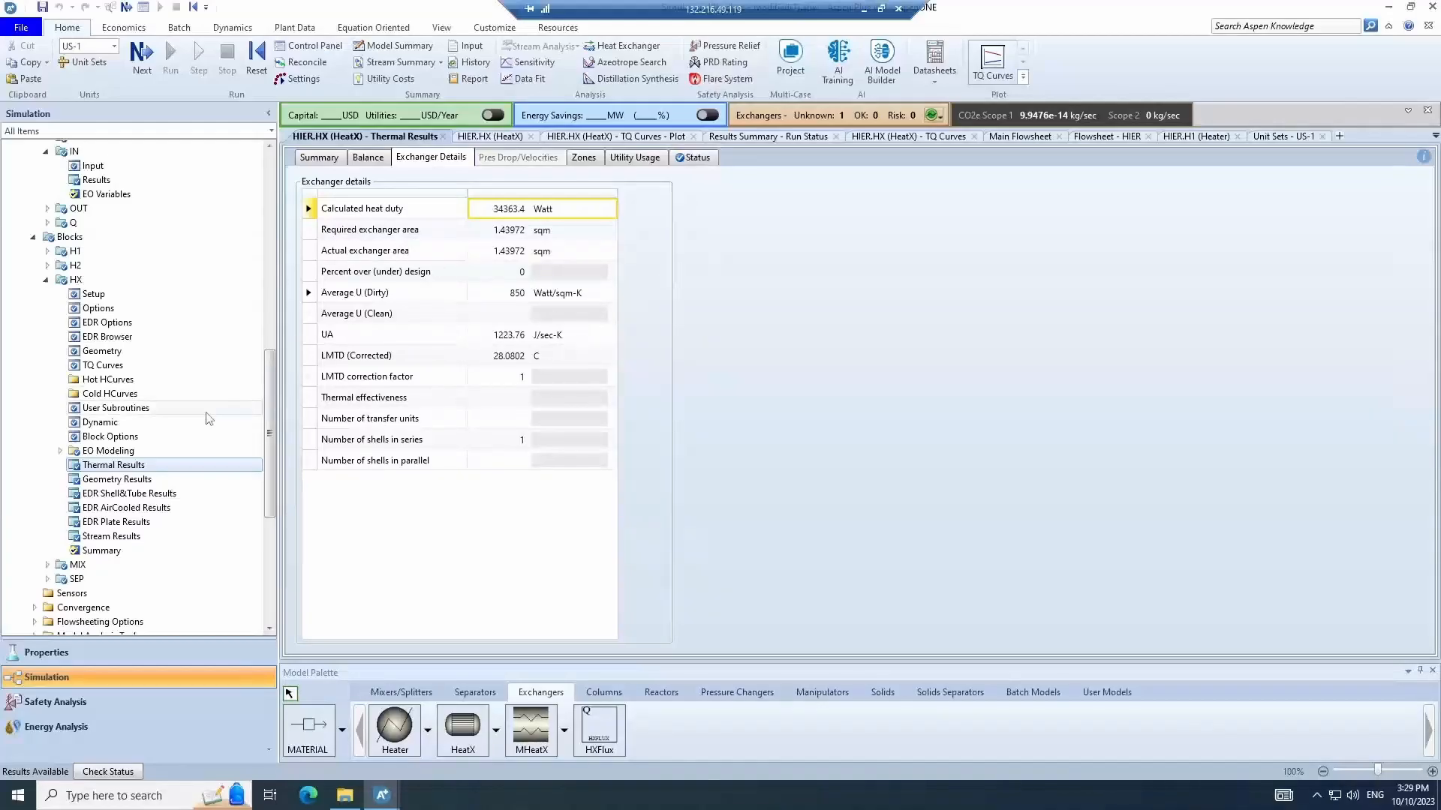
left_click(109, 368)
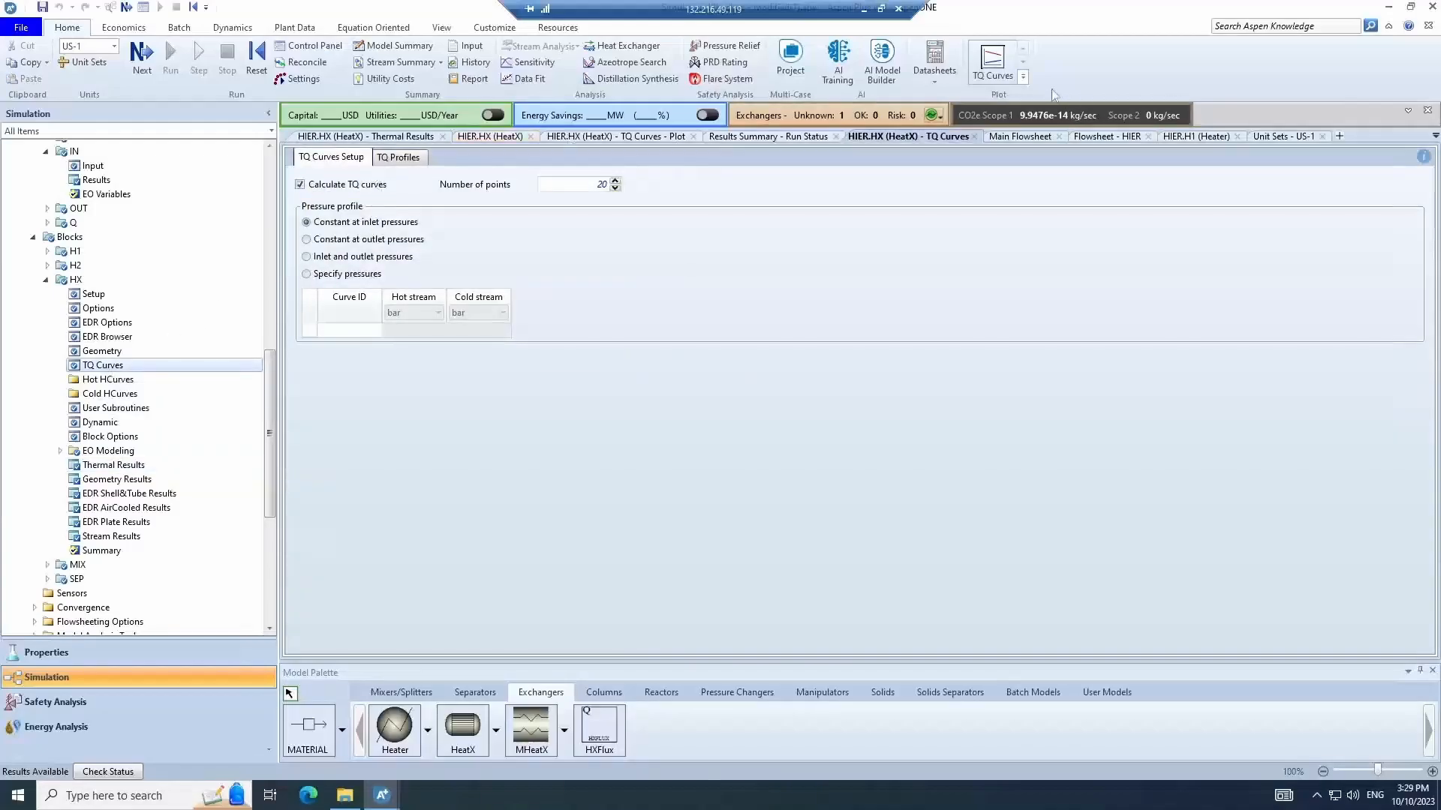
left_click(991, 57)
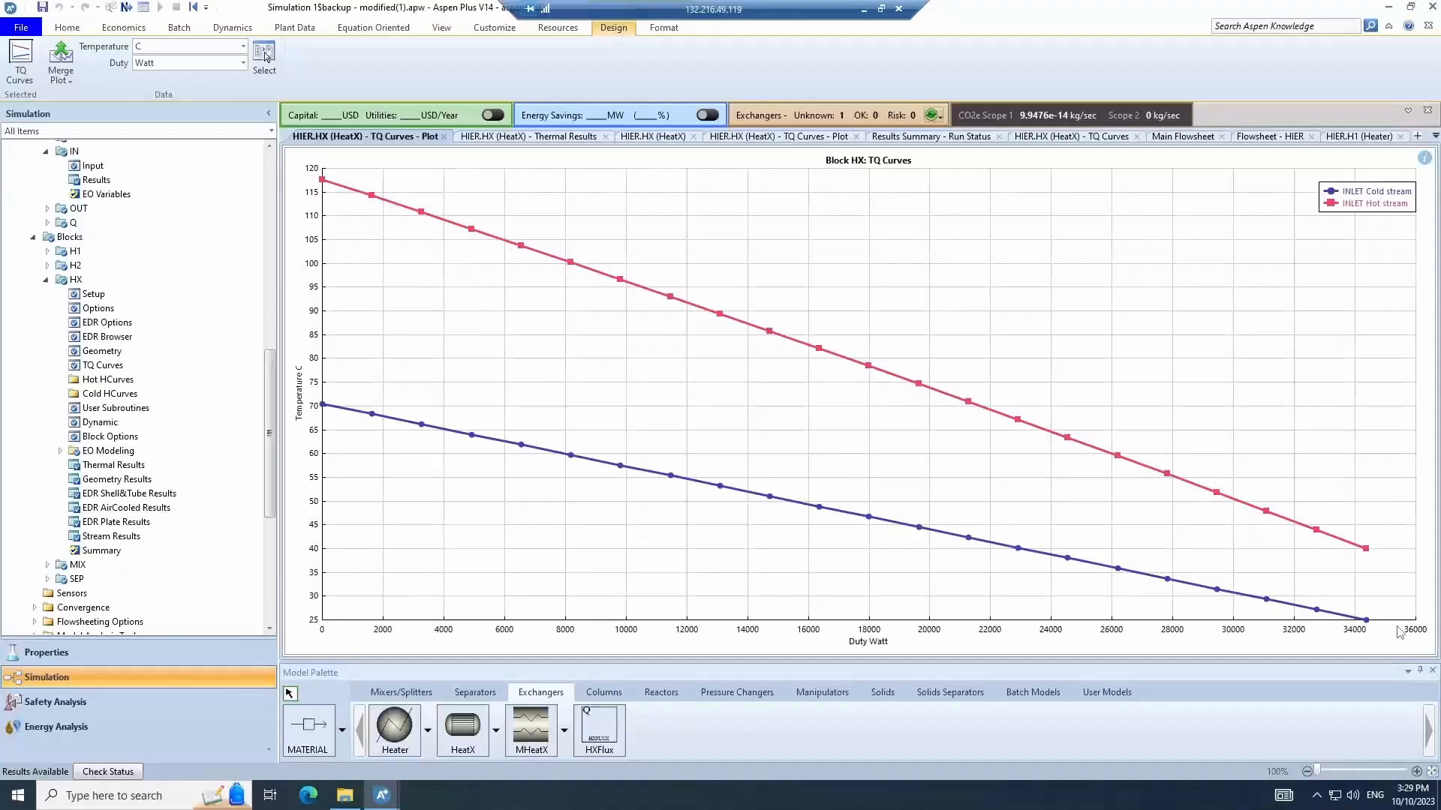
- Switch HX to Simulation mode and copy the calculated exchanger area into the input
left_click(124, 294)
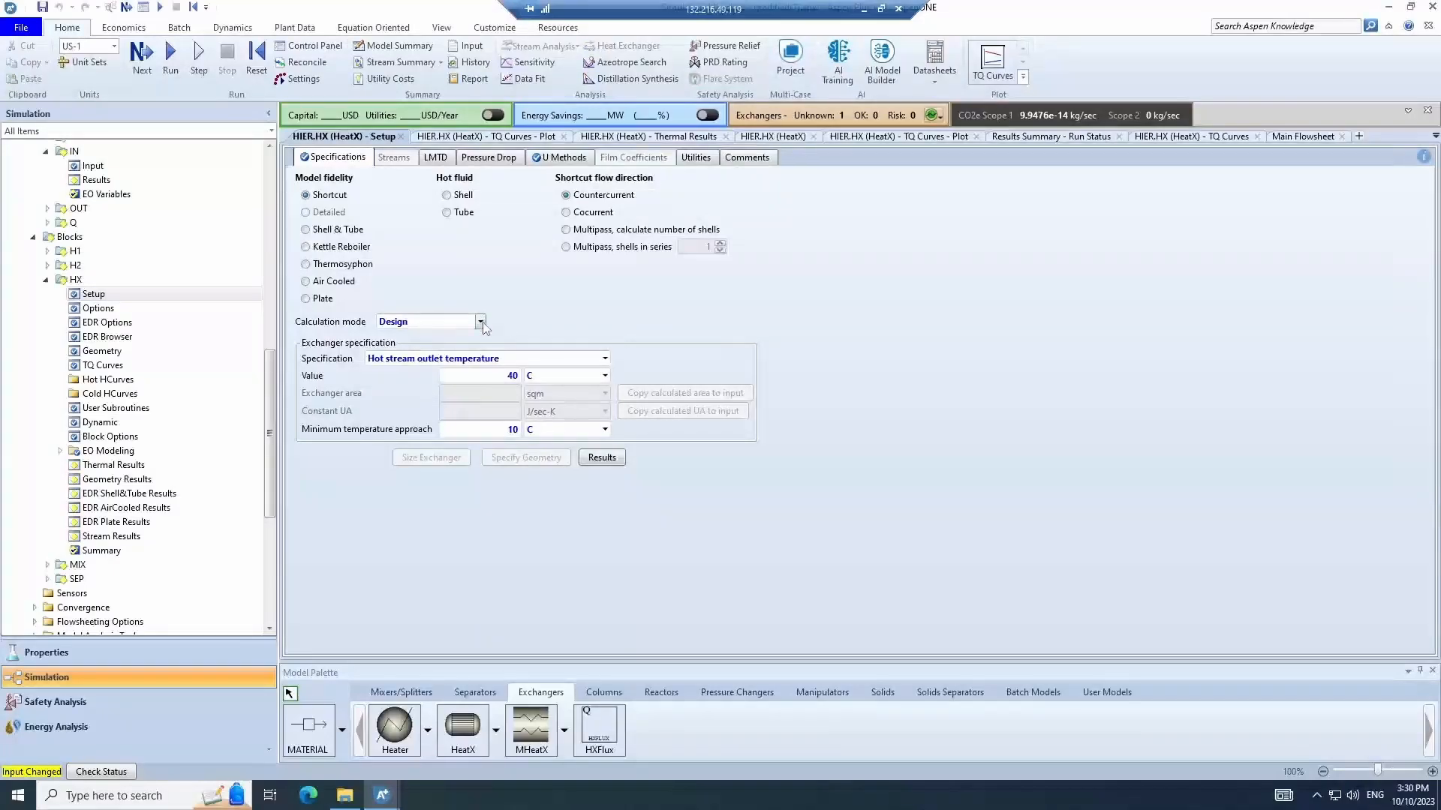
left_click(480, 322)
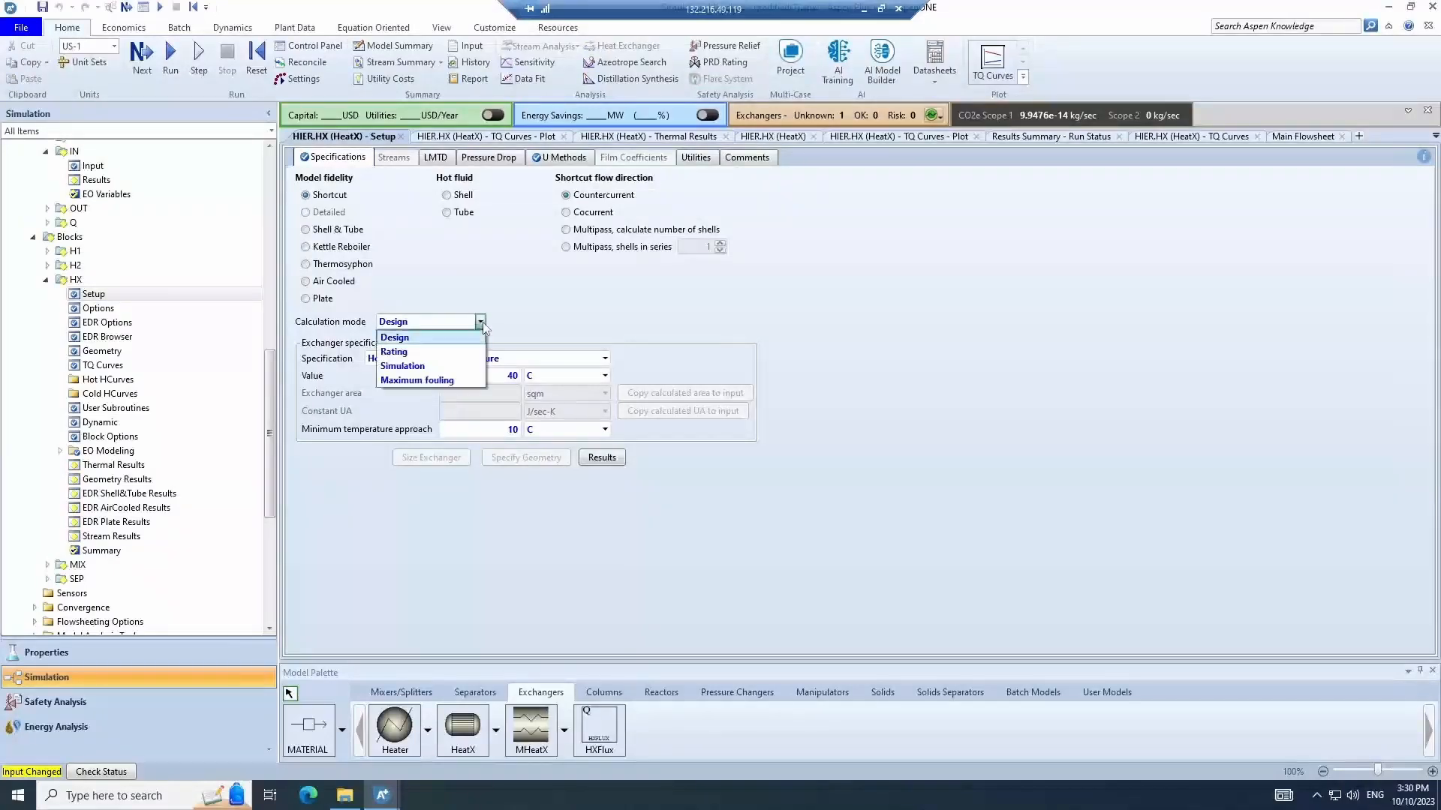
left_click(456, 367)
left_click(517, 394)
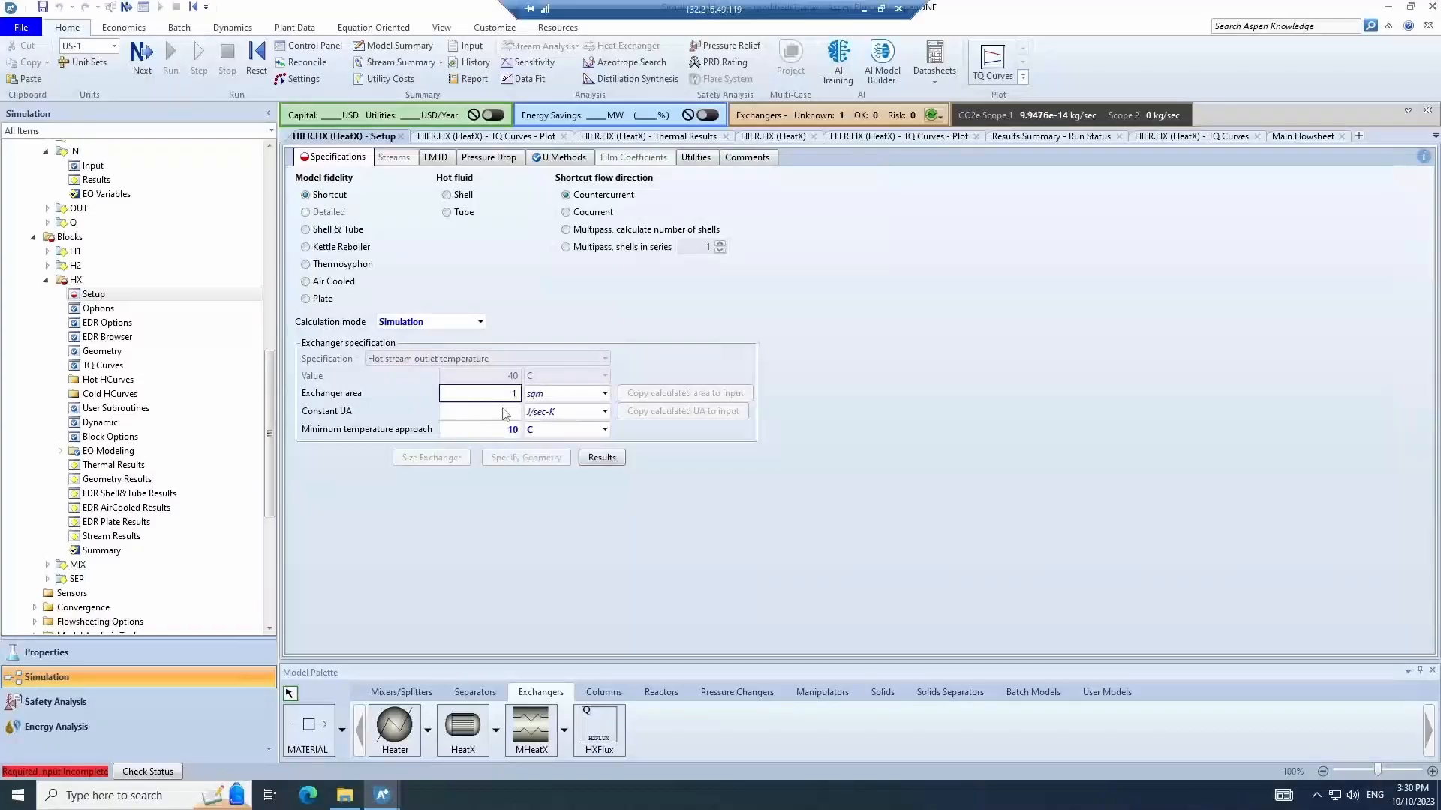
key("Return")
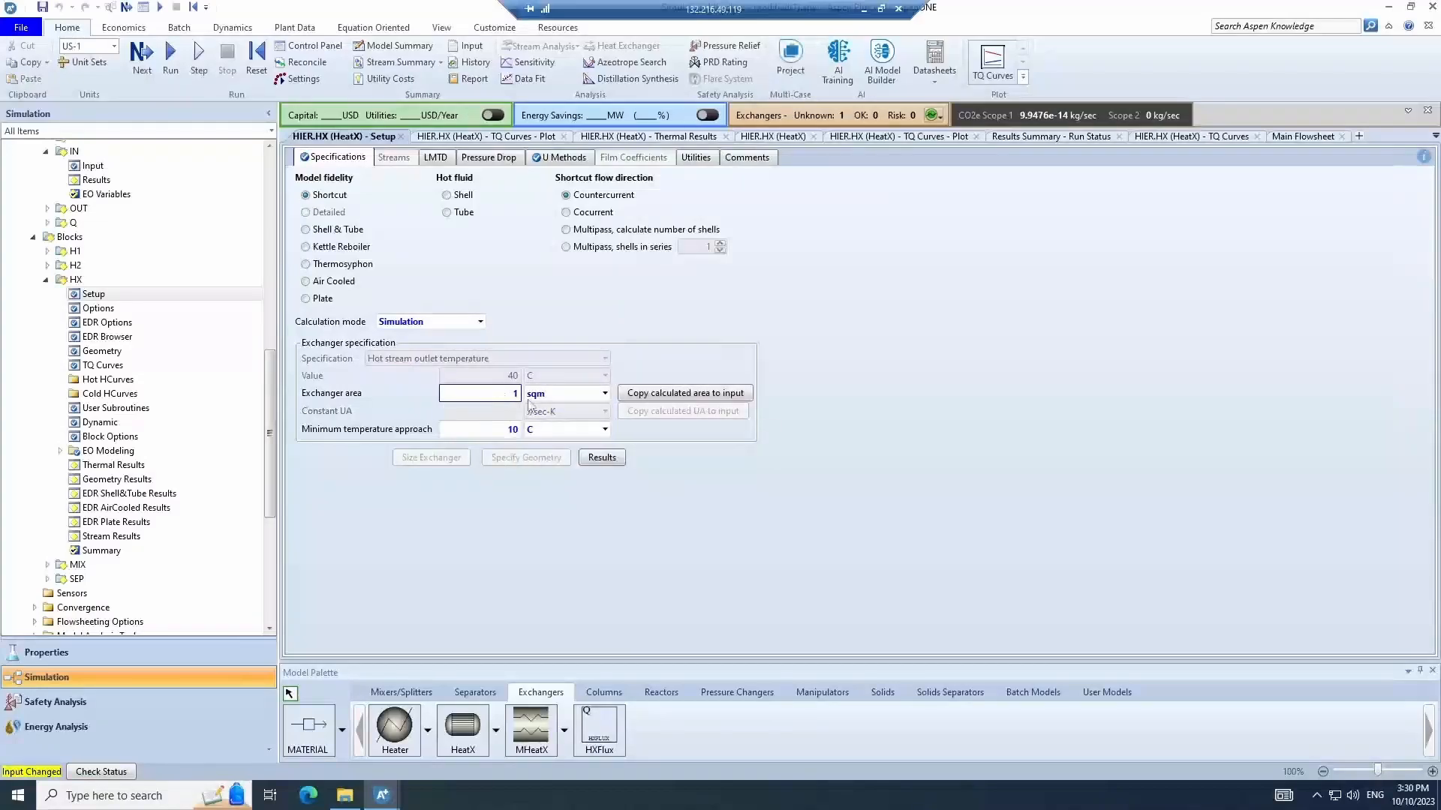
left_click(690, 399)
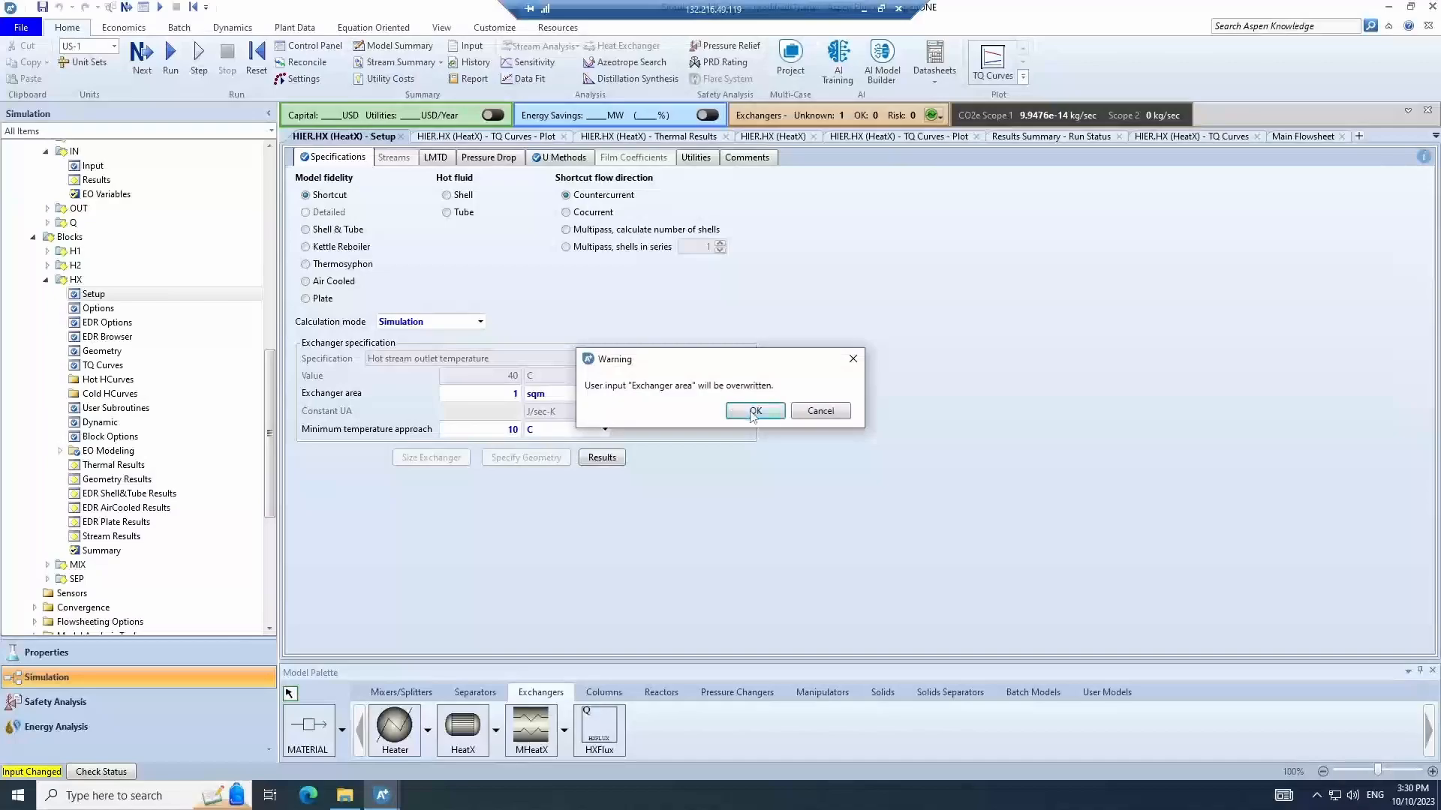
left_click(753, 412)
- Clear HX's hot stream outlet temperature value, keep Simulation mode, and rerun the simulation
left_click(454, 326)
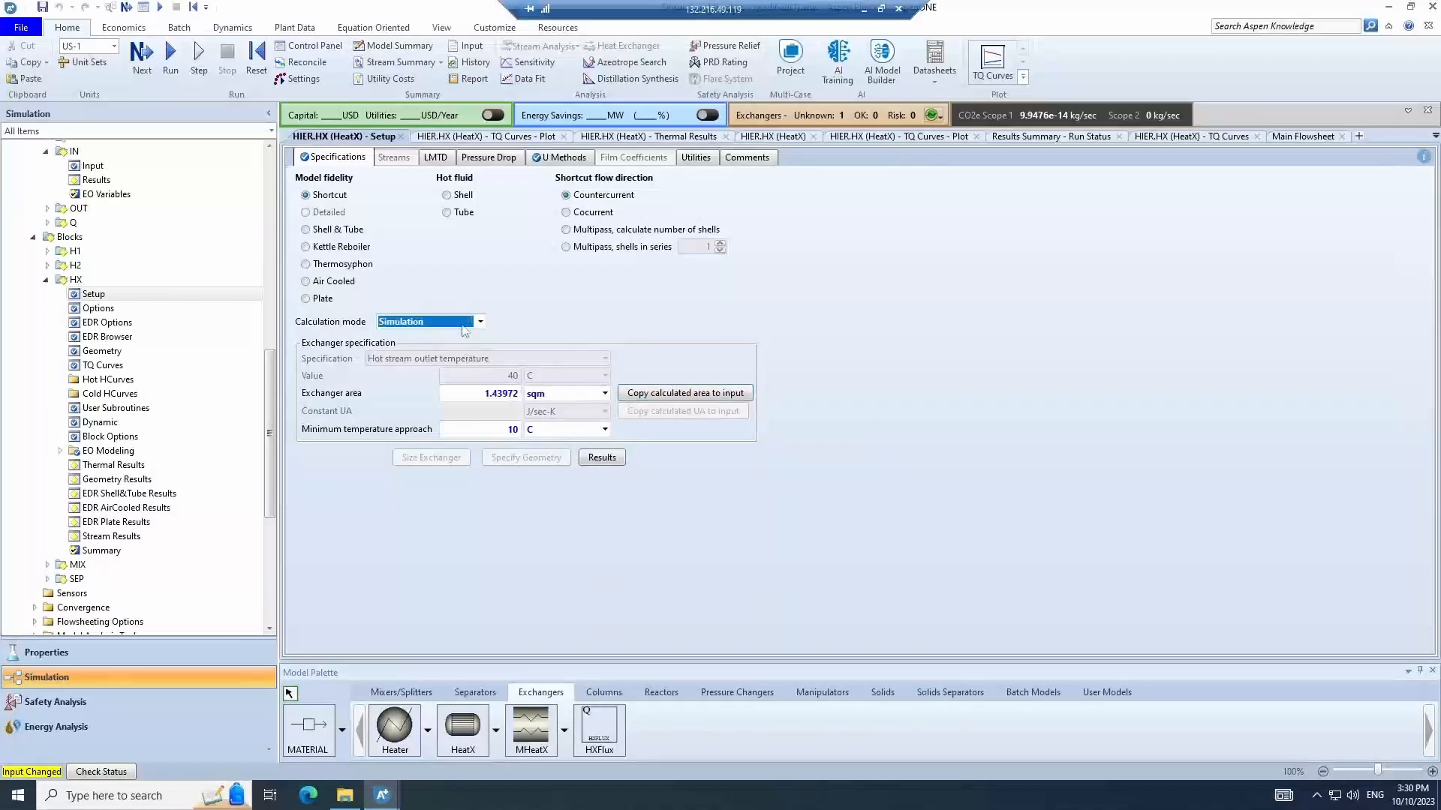
left_click(430, 339)
double_click(504, 376)
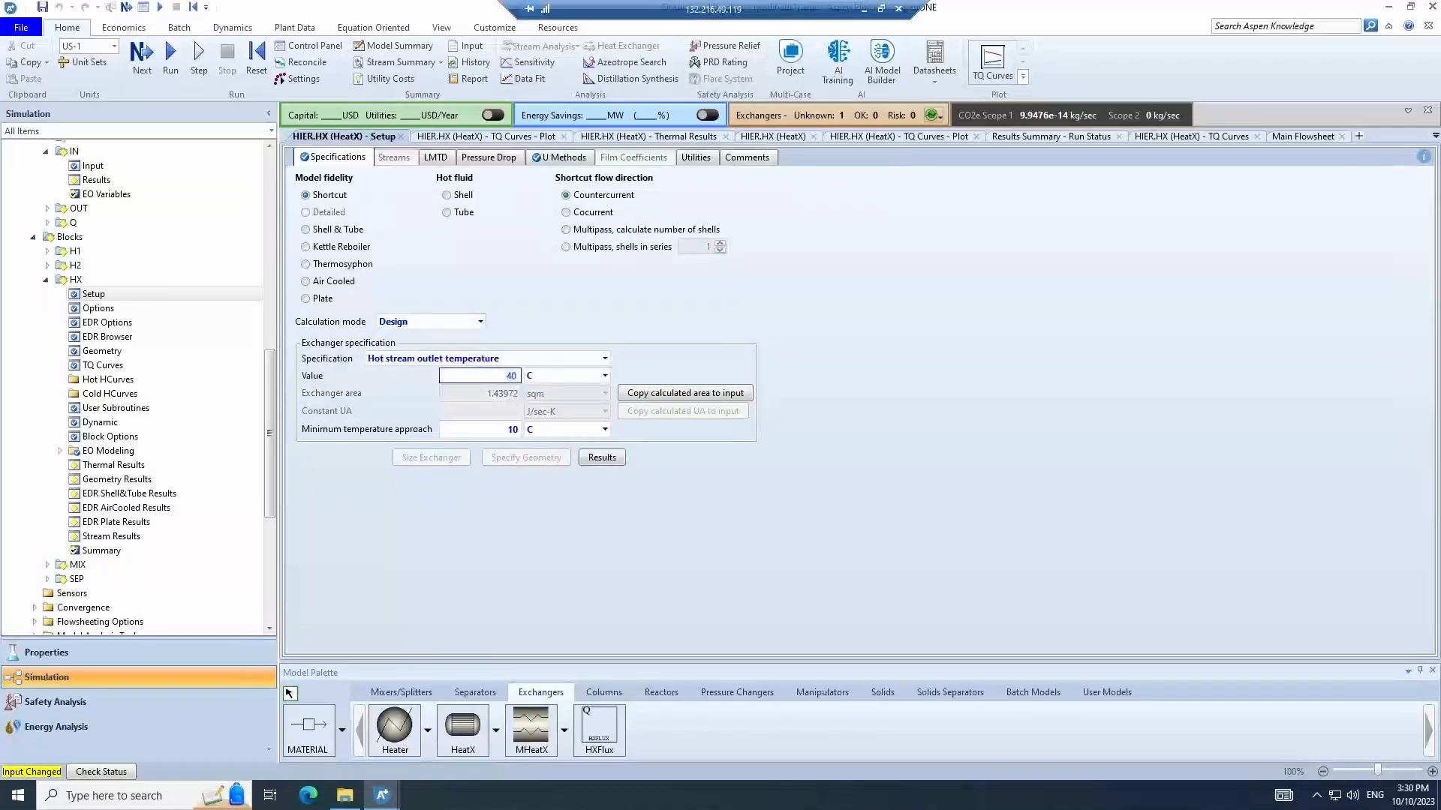
key("BackSpace")
left_click(480, 322)
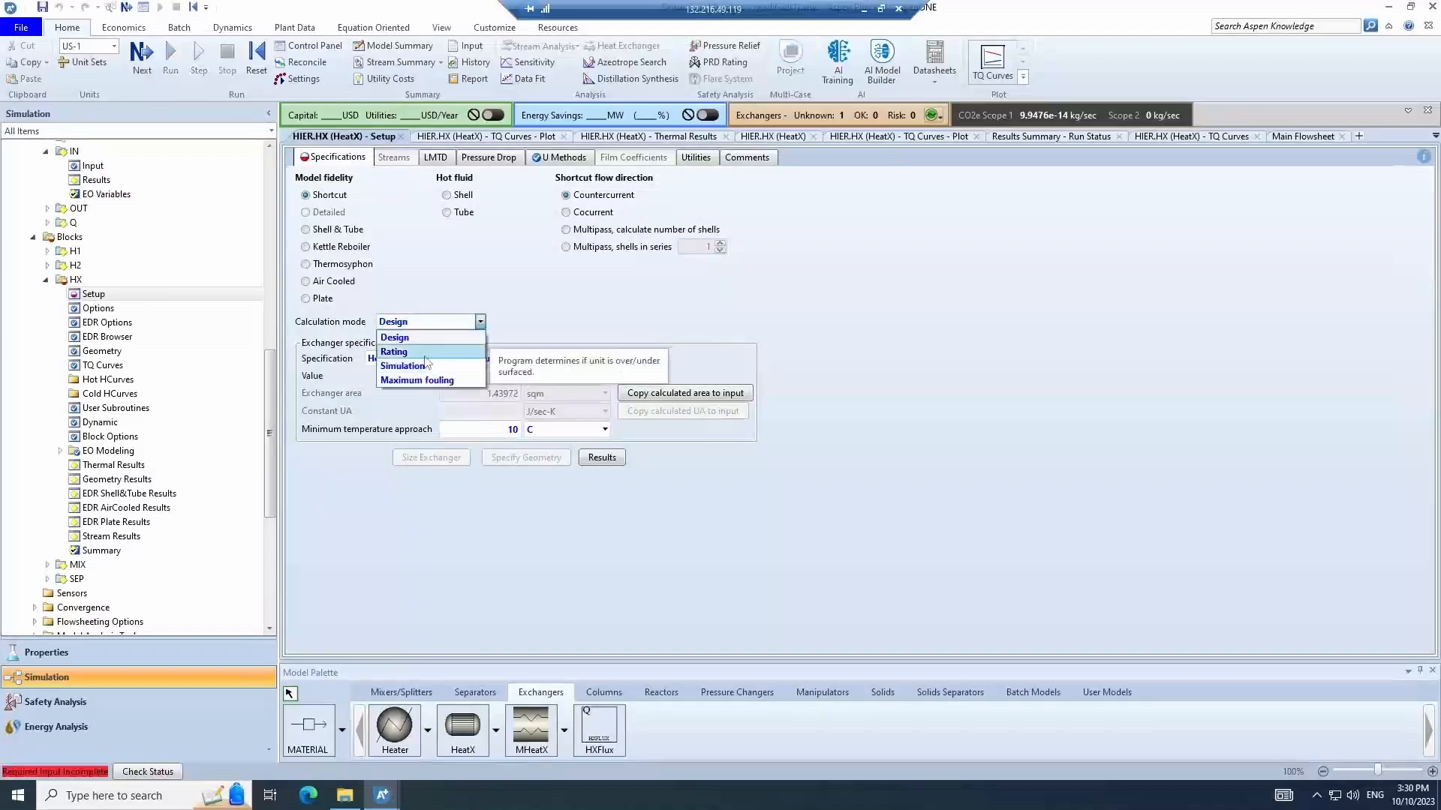
left_click(424, 368)
left_click(469, 547)
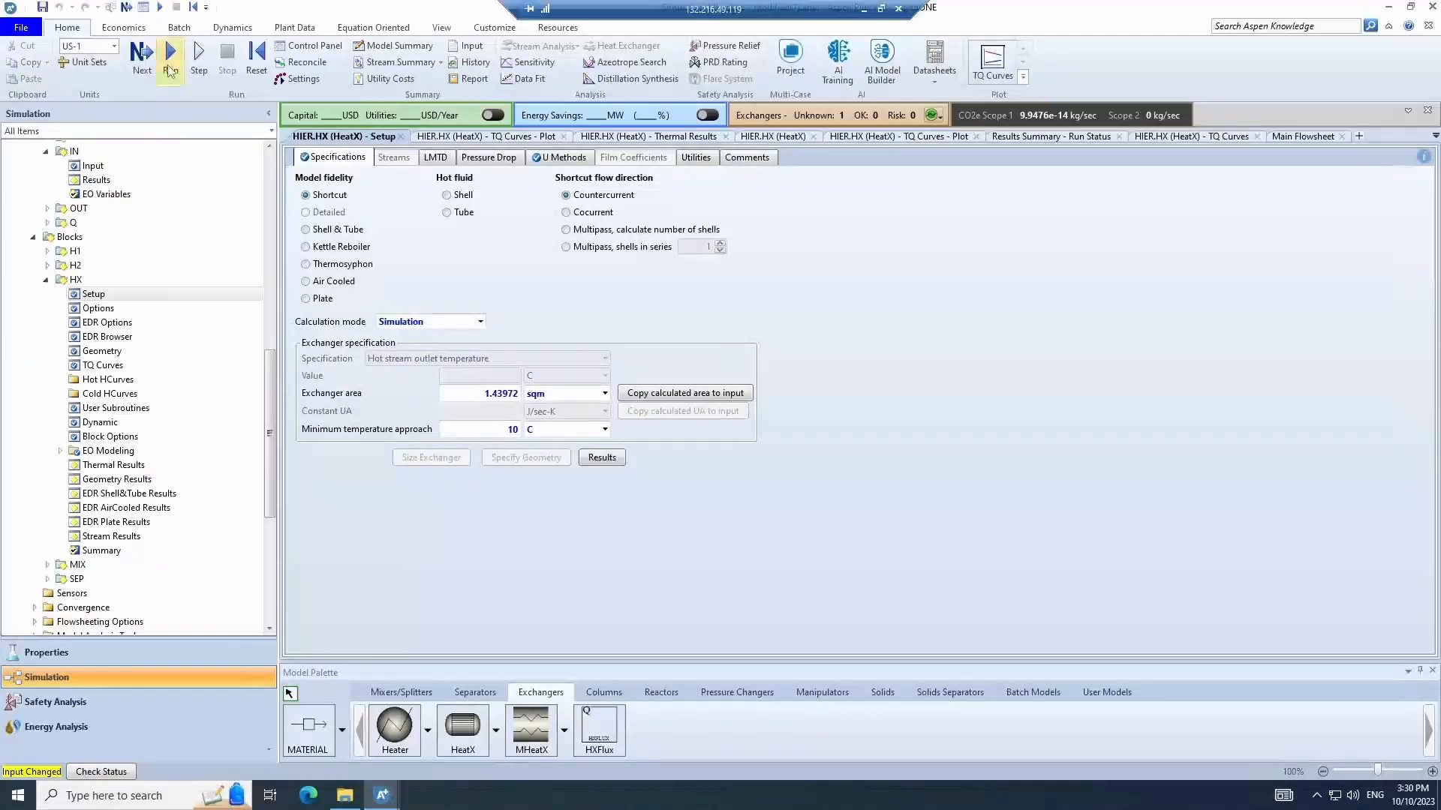
left_click(170, 71)
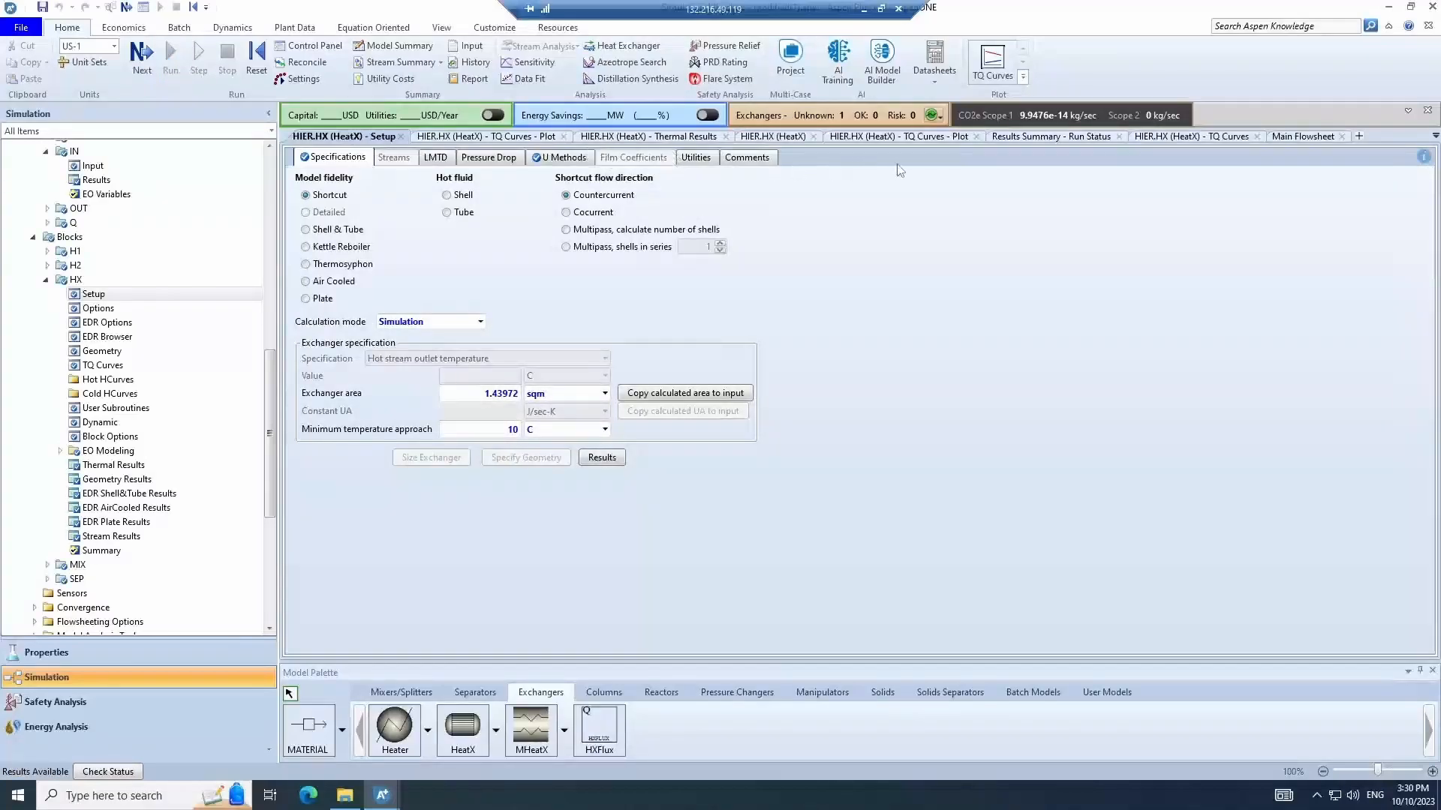
- Review HX's stream results and TQ curves plot, then return to the HIER flowsheet
left_click(117, 538)
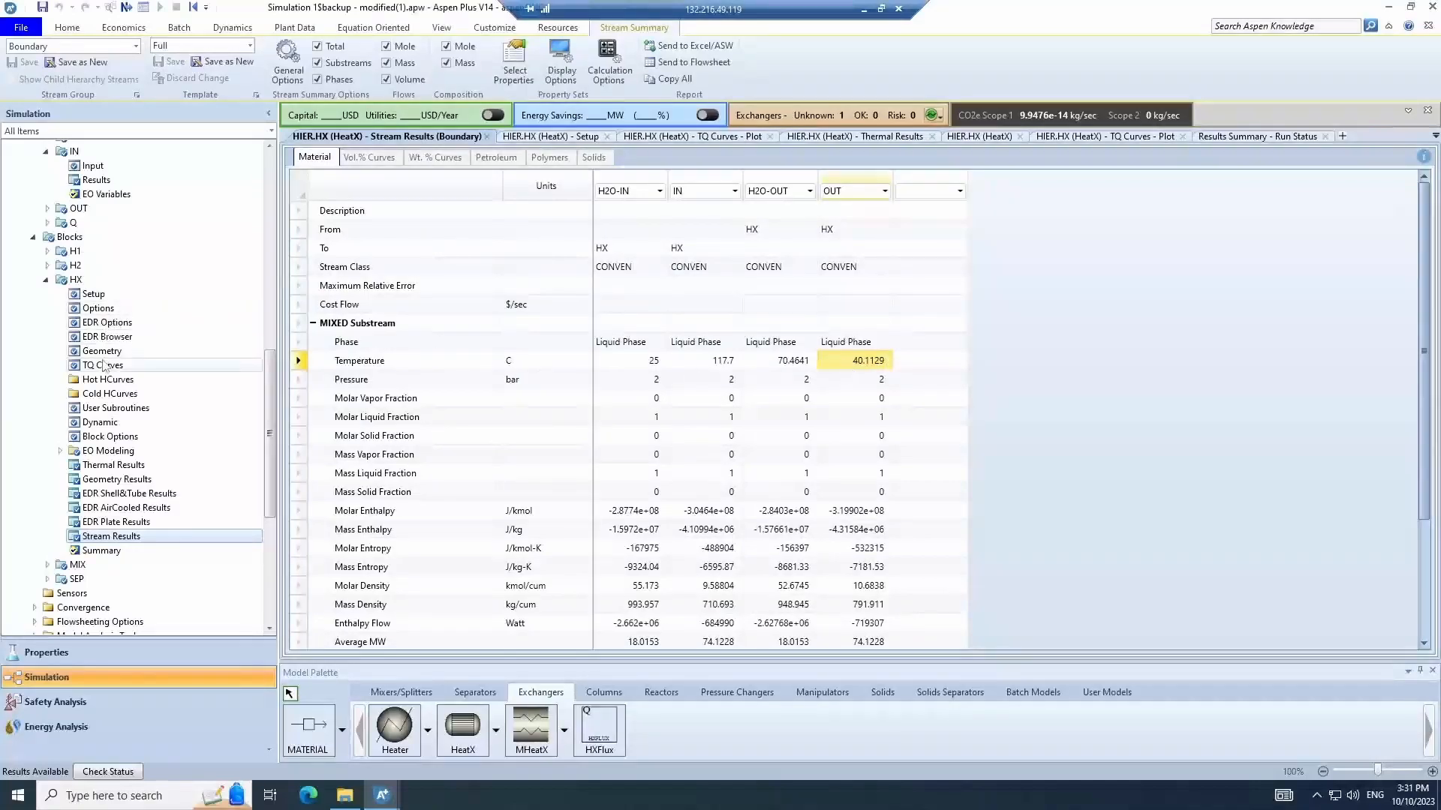
left_click(105, 366)
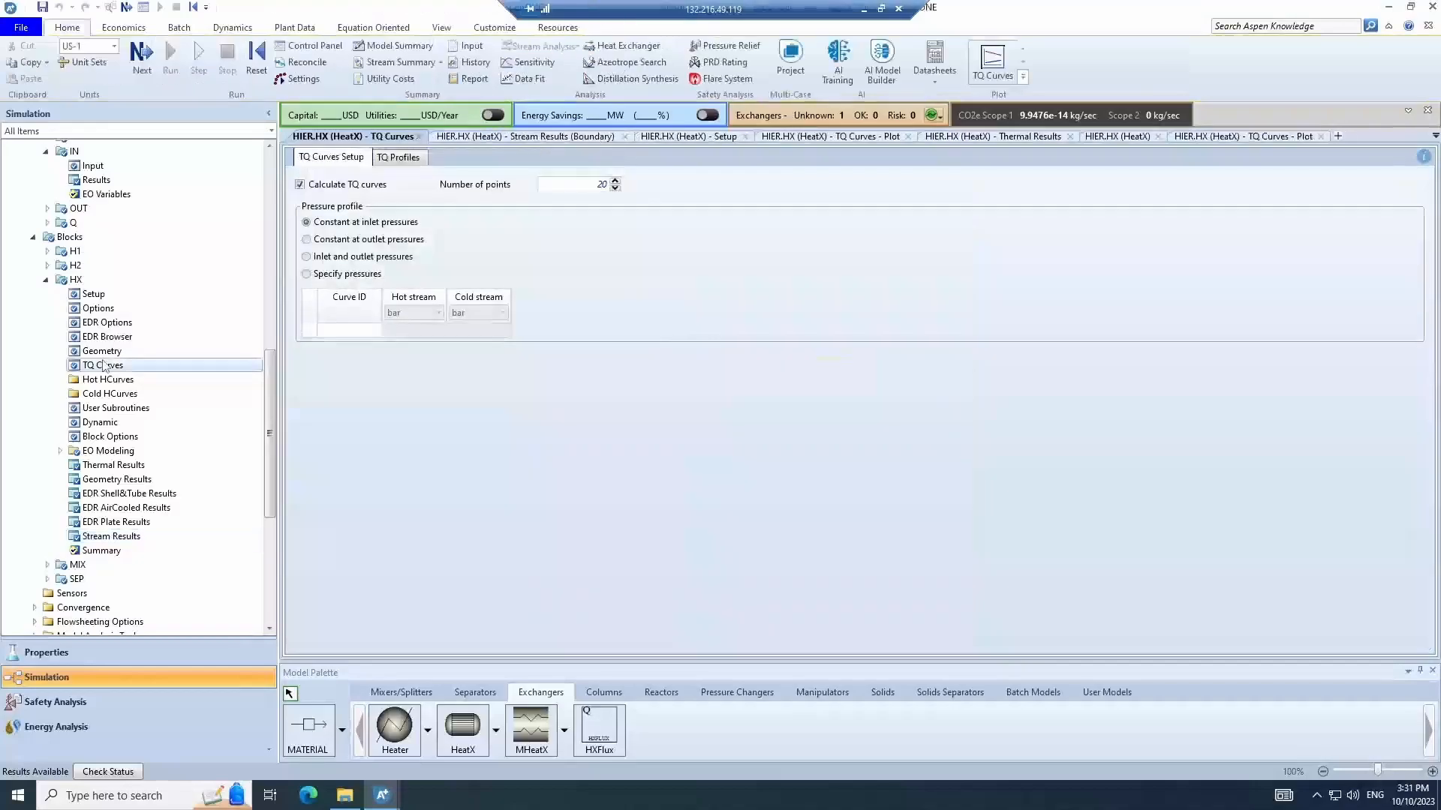
left_click(1002, 63)
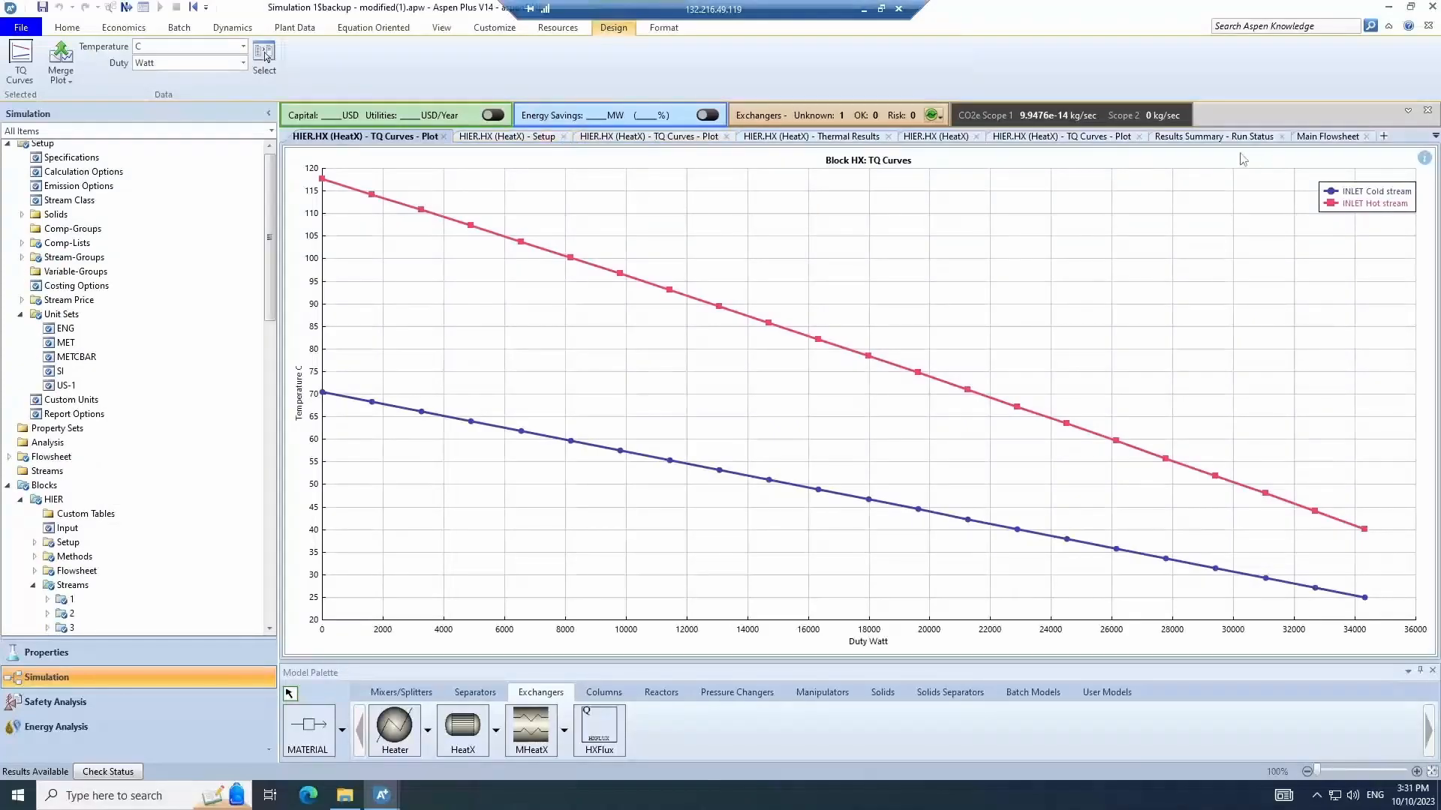
left_click(1328, 136)
double_click(915, 473)
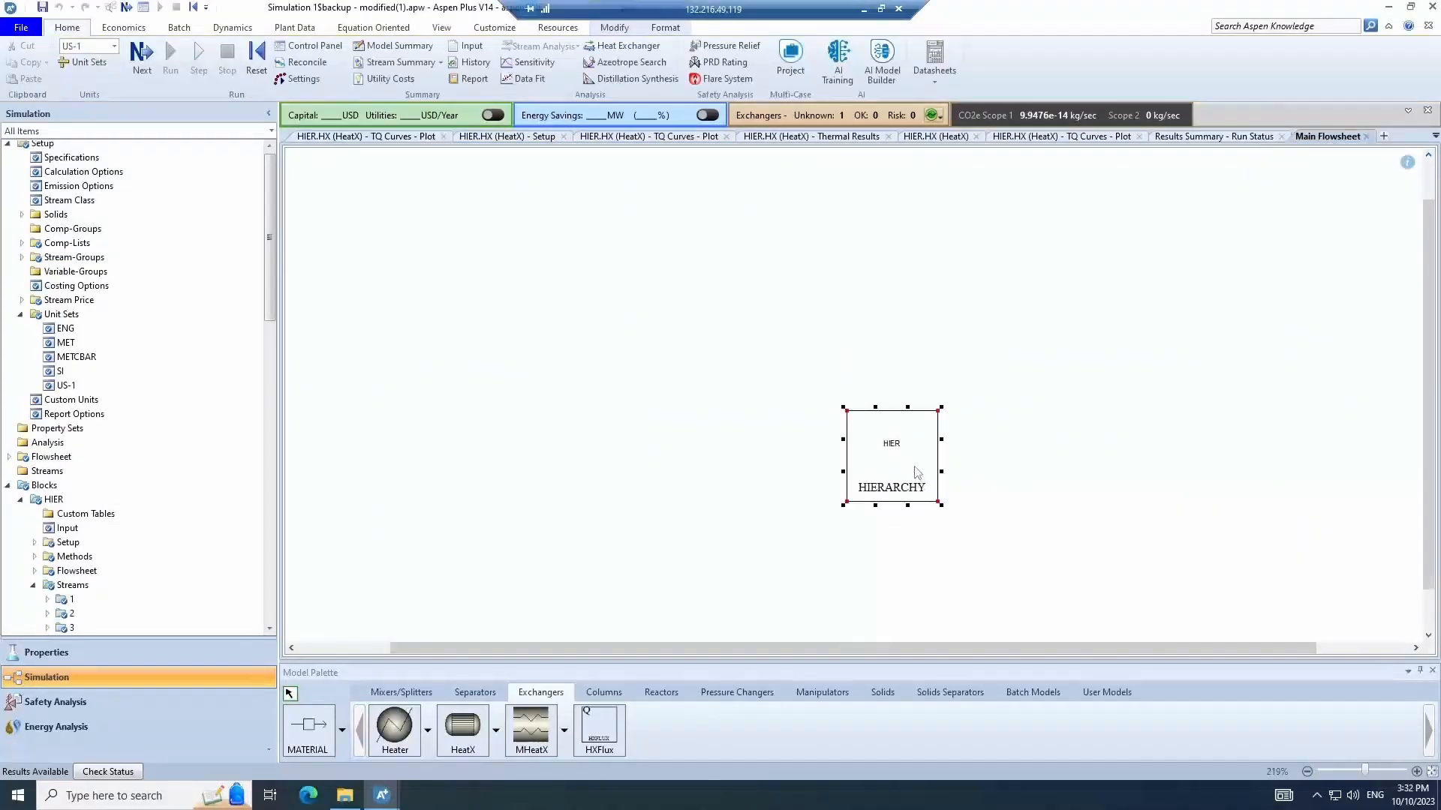
left_click(997, 446)
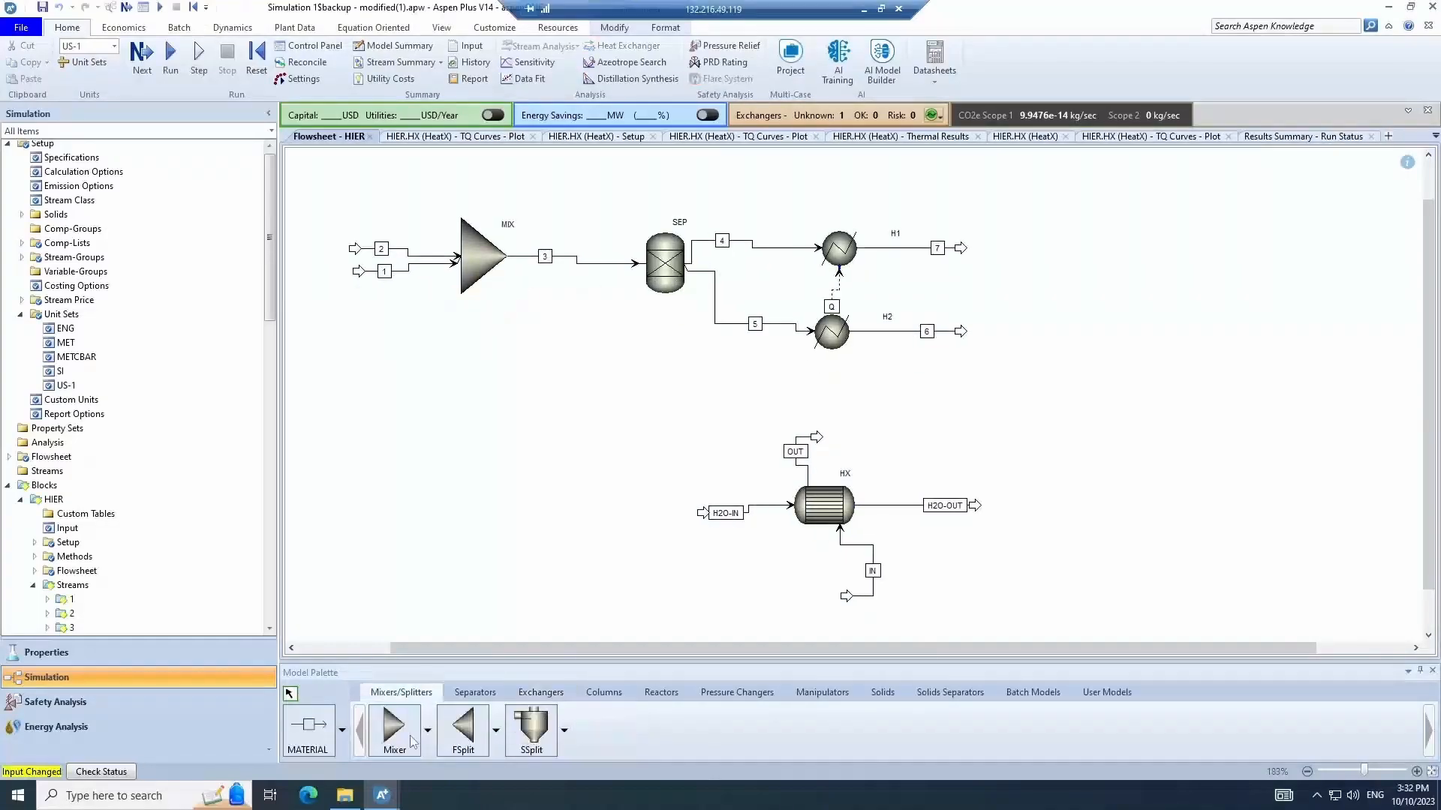
- Place a new Mixer block named B4 to the right of heat exchanger HX
left_click(412, 743)
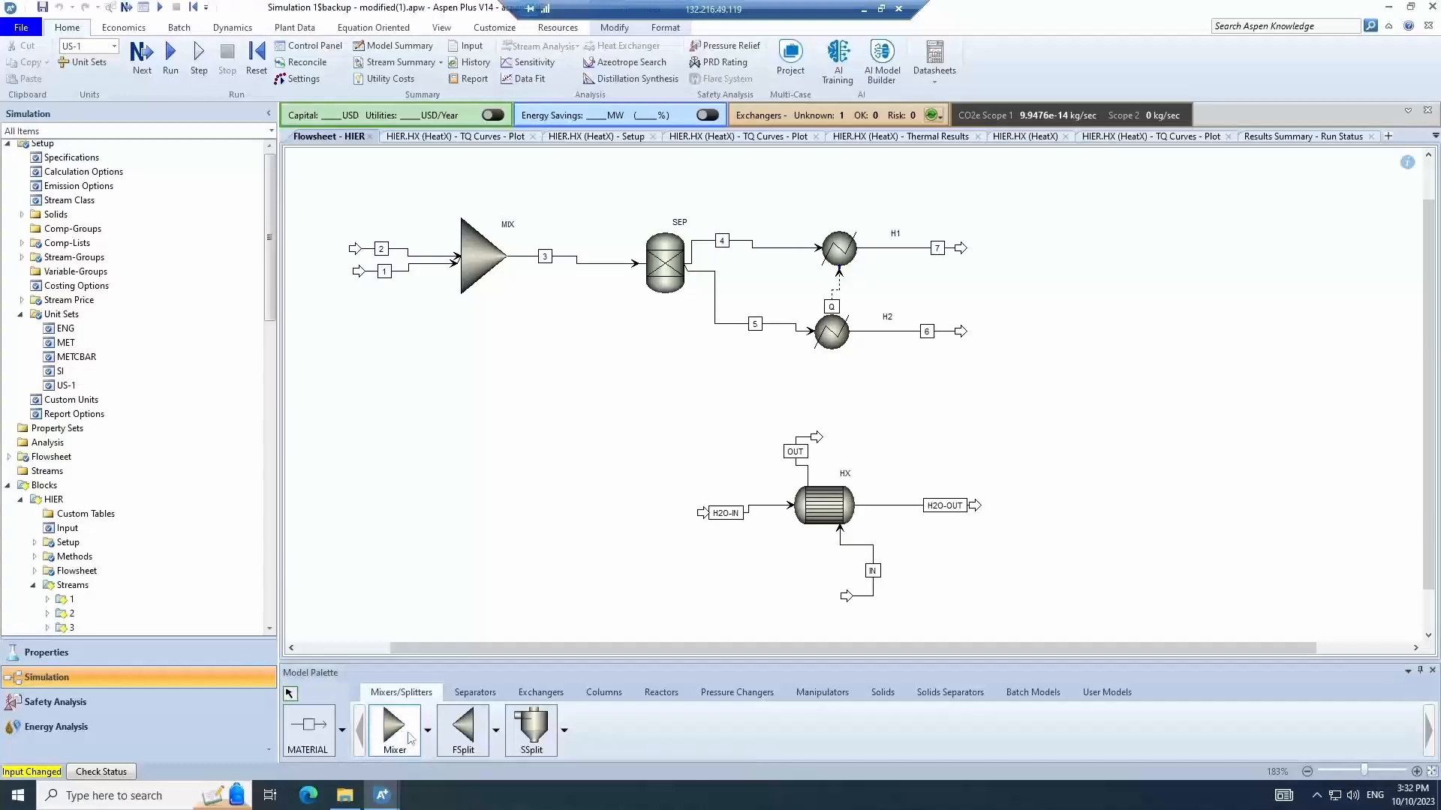
left_click(1081, 533)
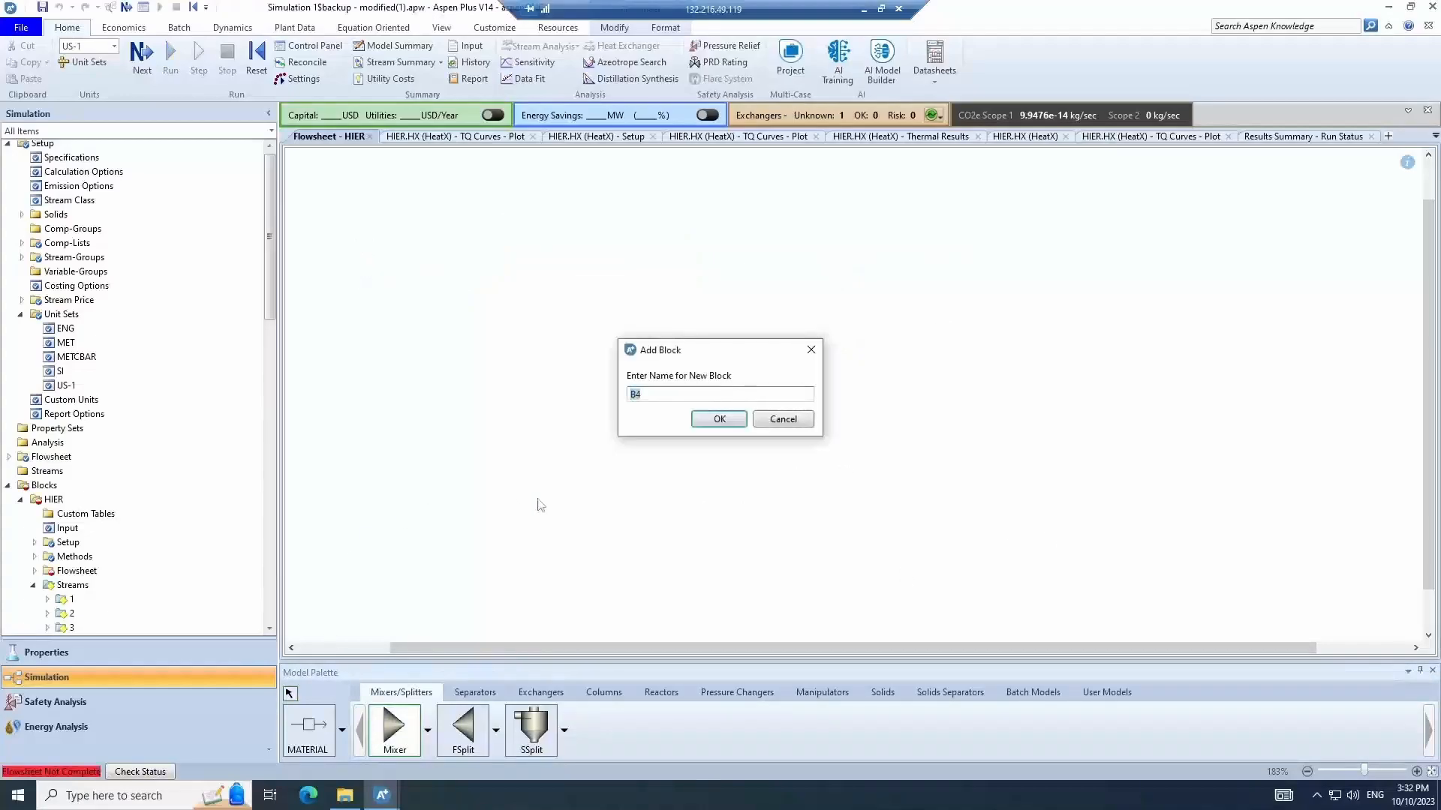
left_click(721, 418)
left_click(290, 694)
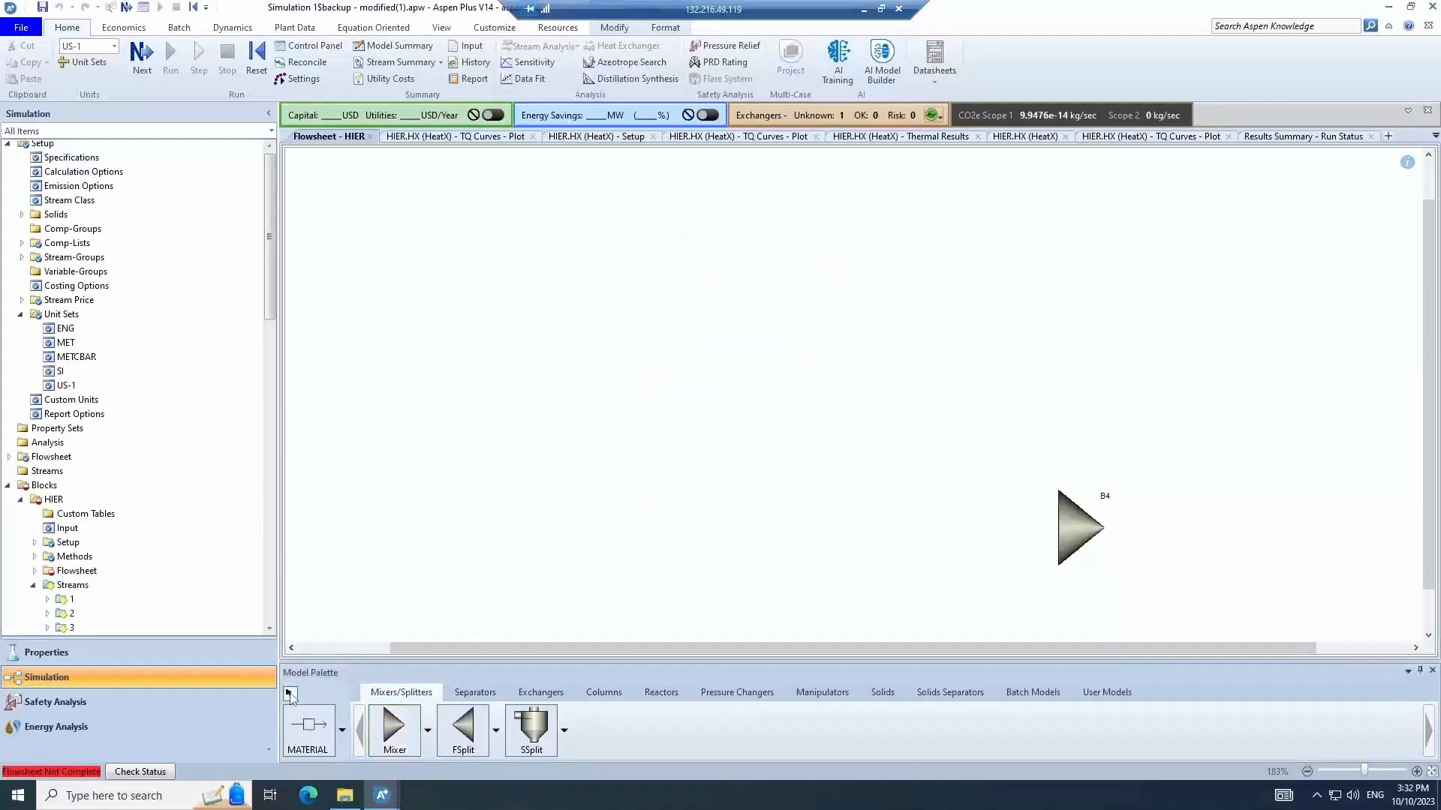
left_click(862, 595)
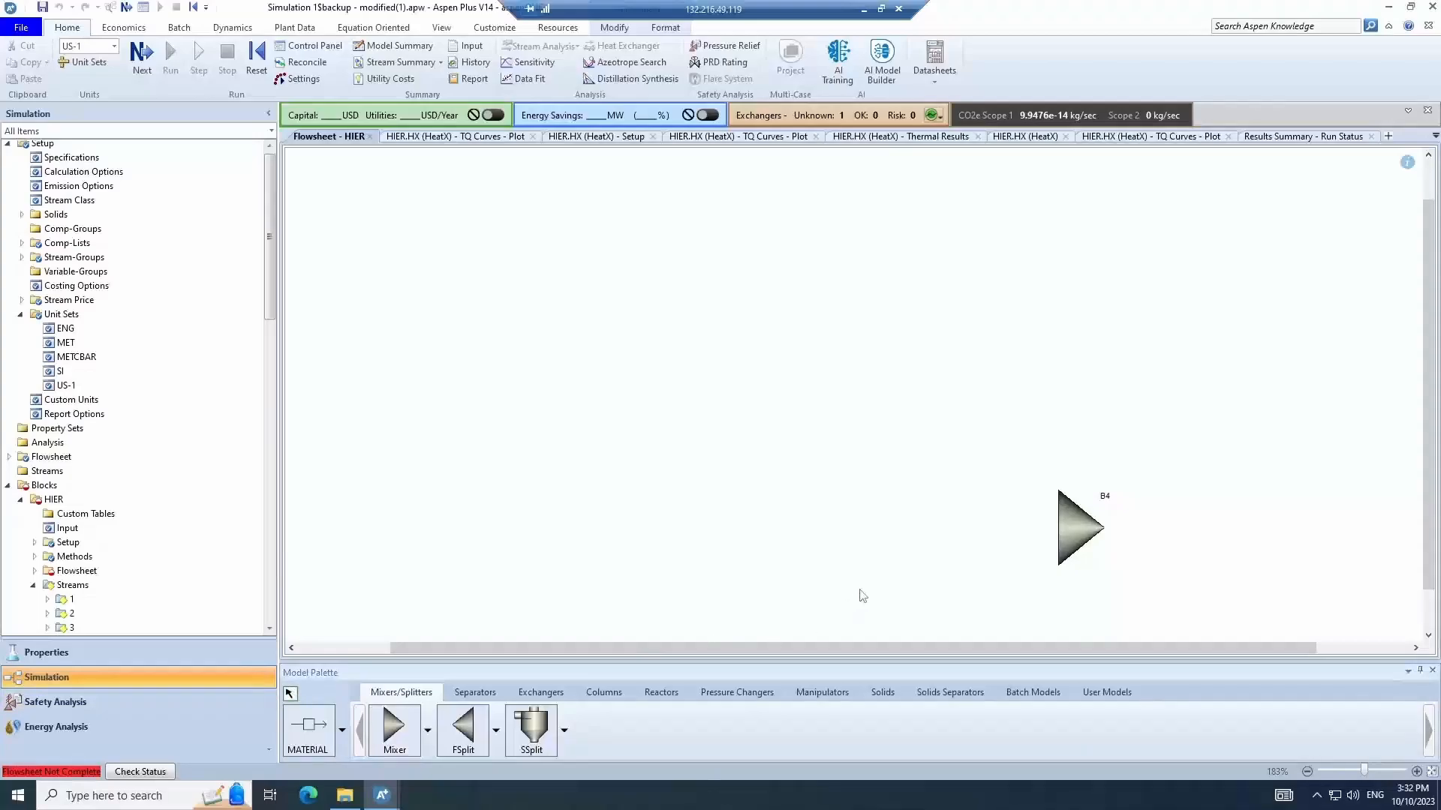
- Reconnect the source of stream IN to the outlet of mixer B4
scroll(862, 594, "down", 1)
left_click(847, 568)
right_click(851, 564)
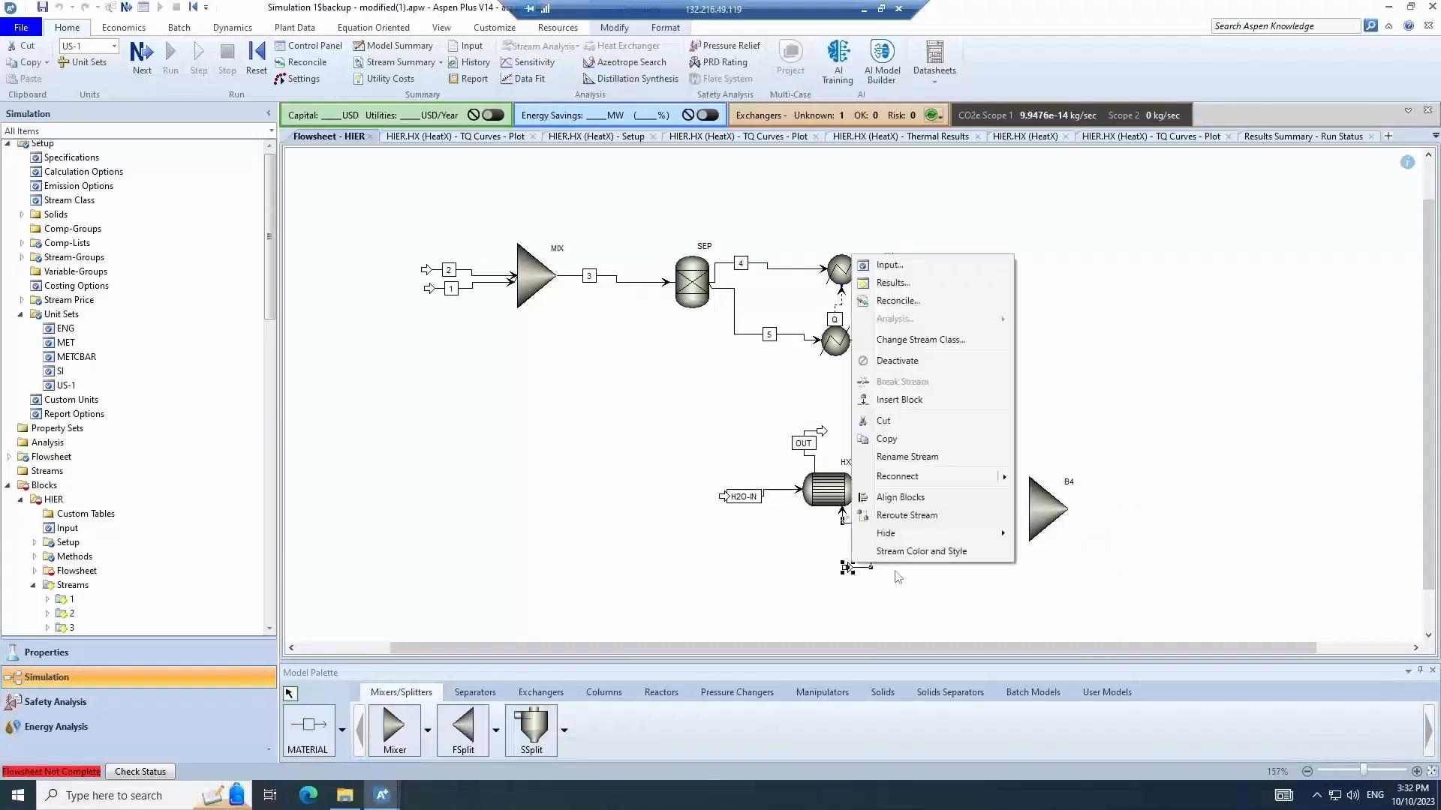
mouse_move(975, 477)
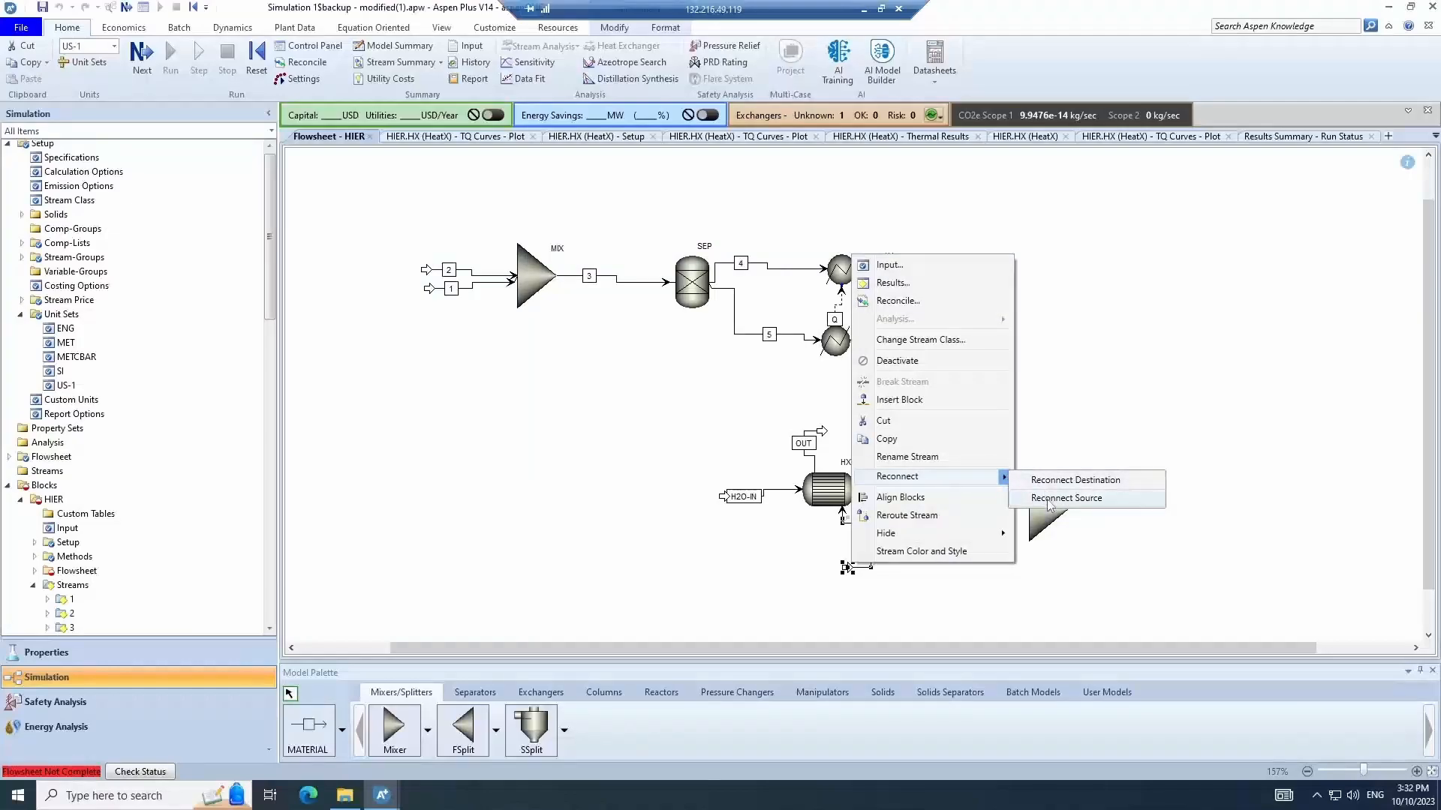
left_click(1049, 499)
left_click(1079, 508)
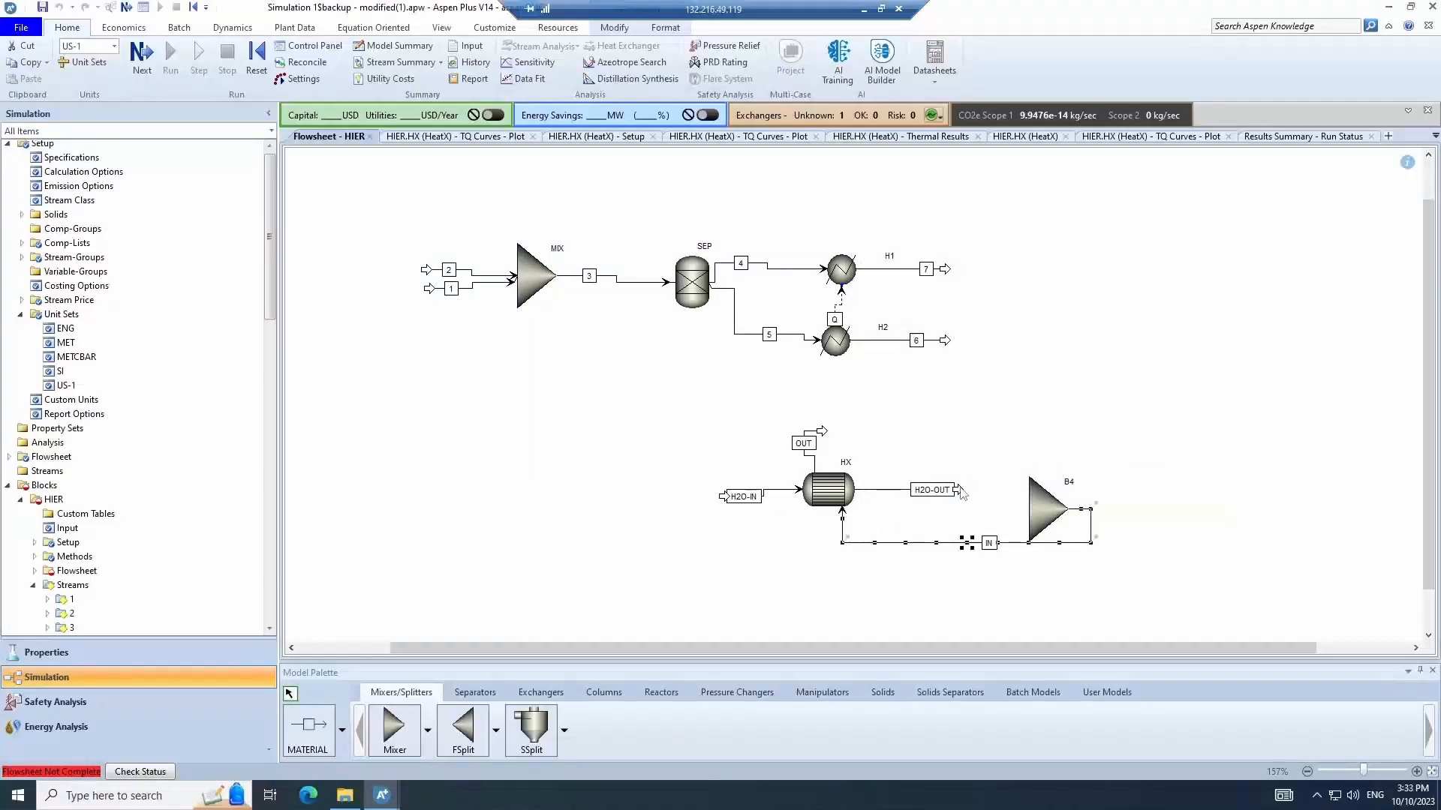
- Reconnect the destination of stream H2O-OUT to an inlet of mixer B4
right_click(960, 489)
left_click(1048, 422)
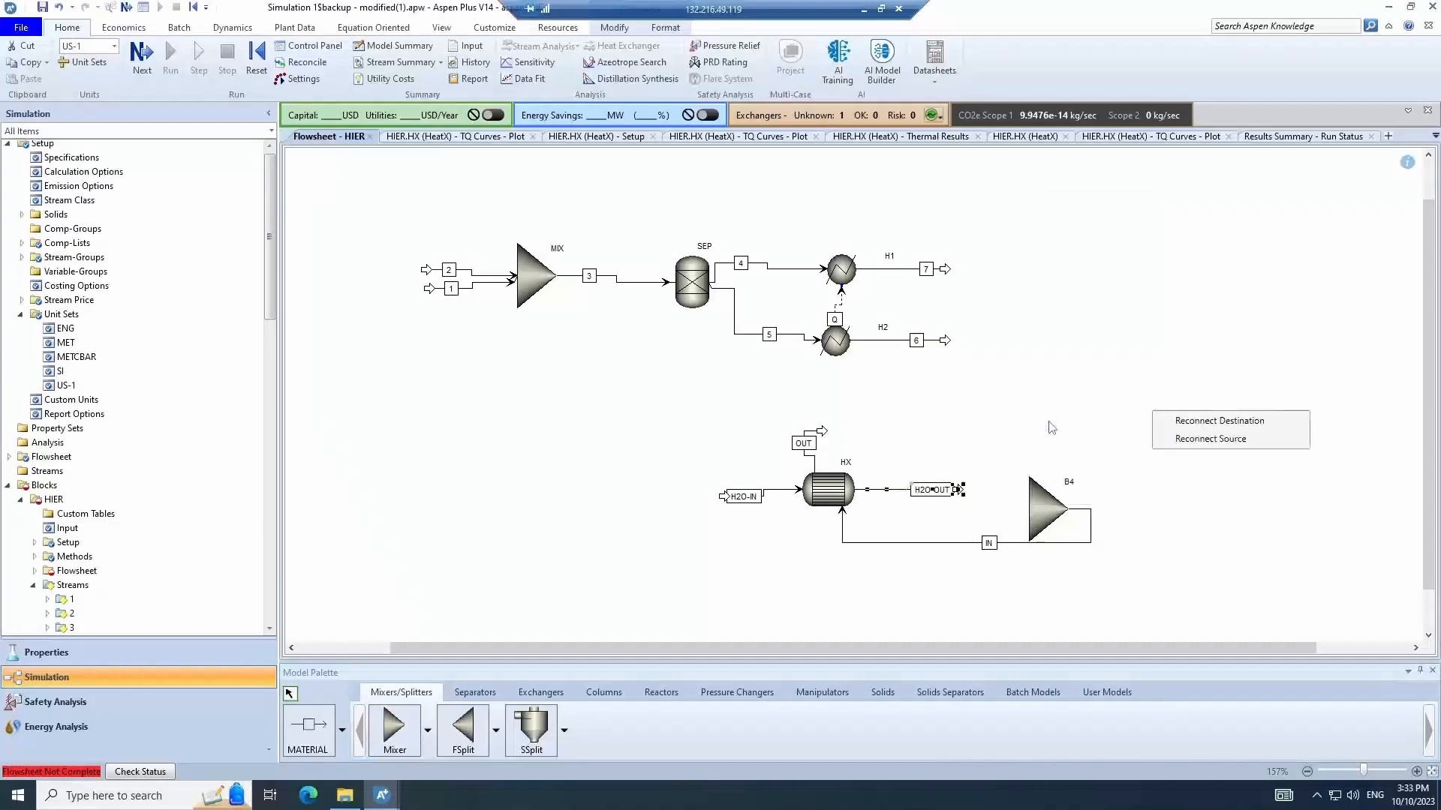
left_click(1219, 421)
left_click(1026, 509)
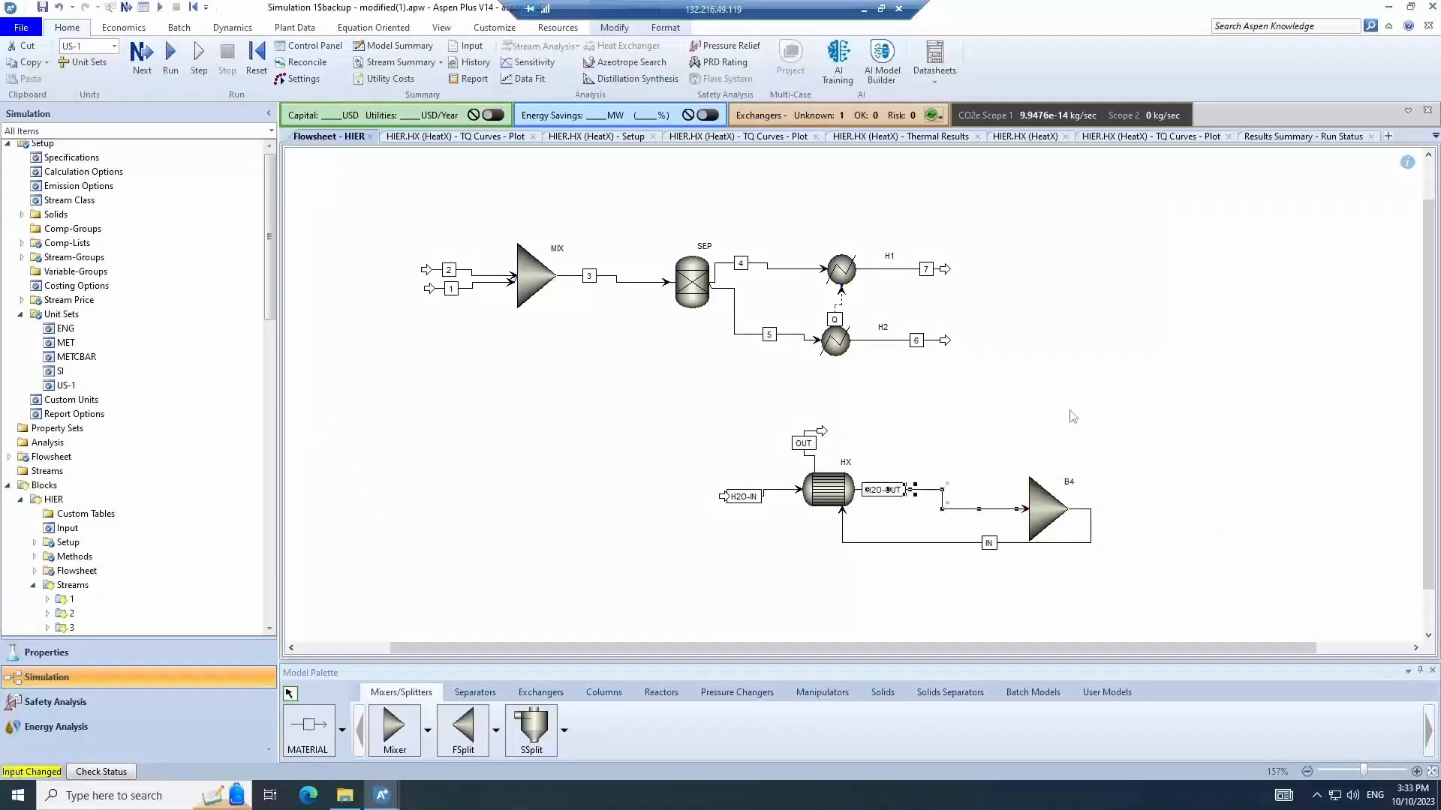
left_click(1073, 416)
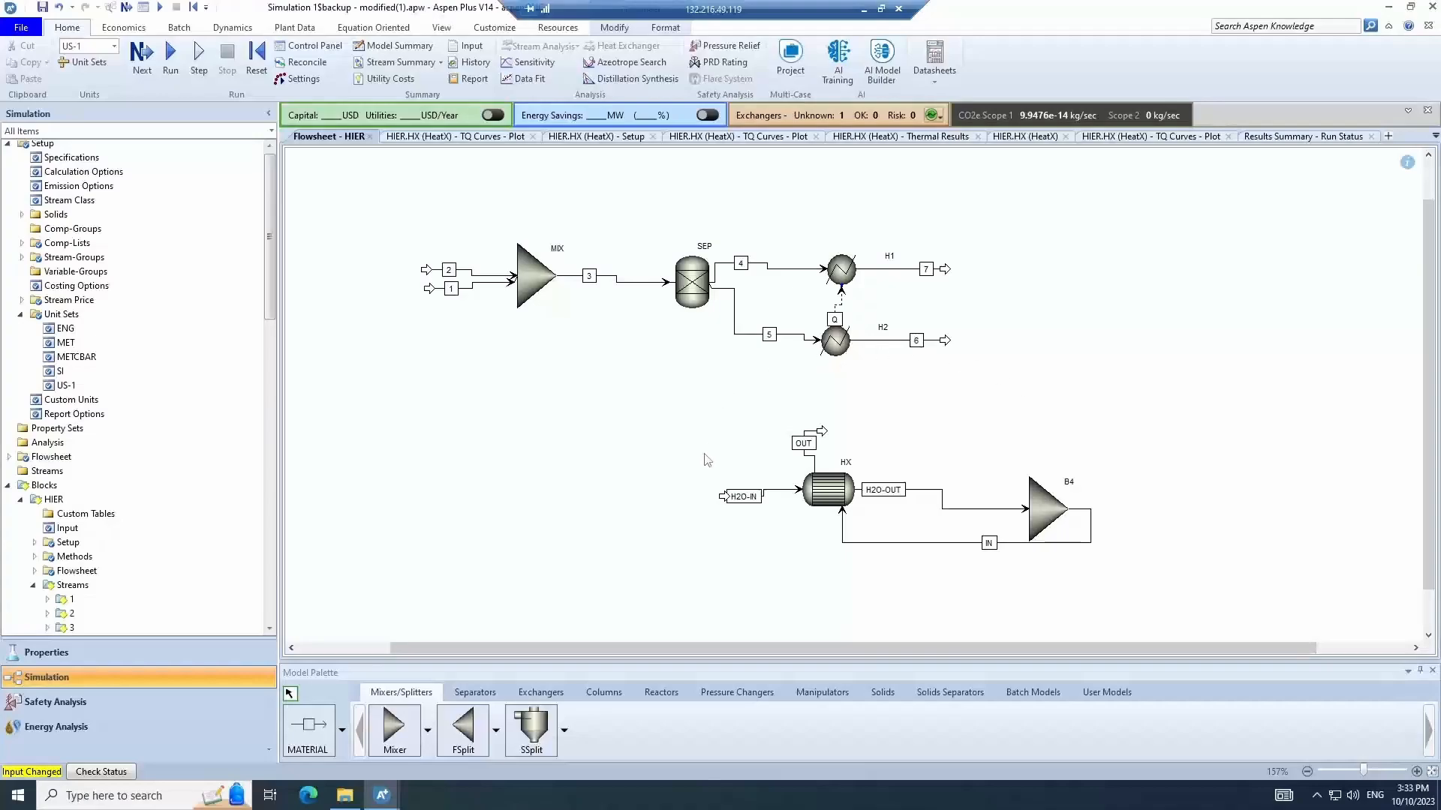
left_click(936, 543)
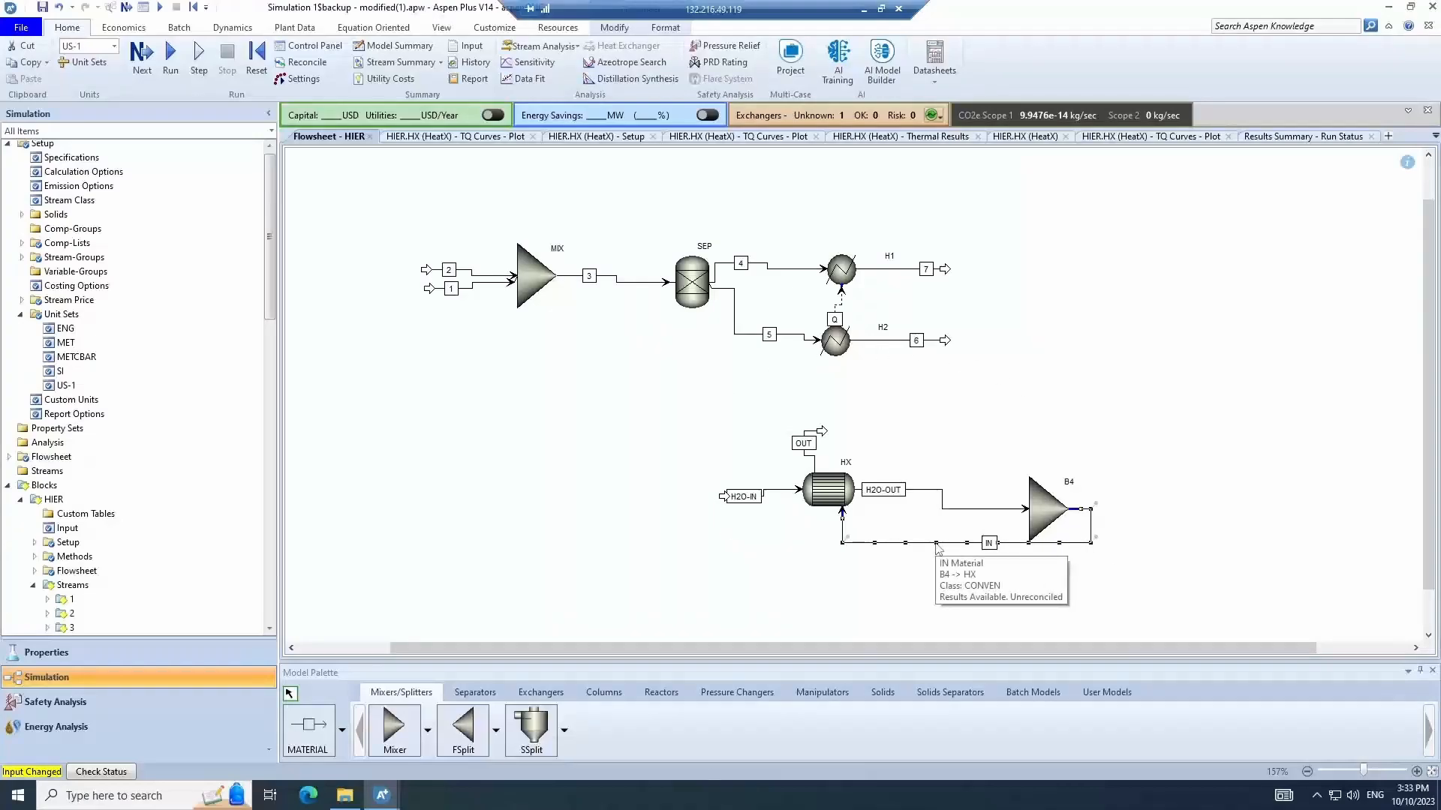
left_click(947, 350)
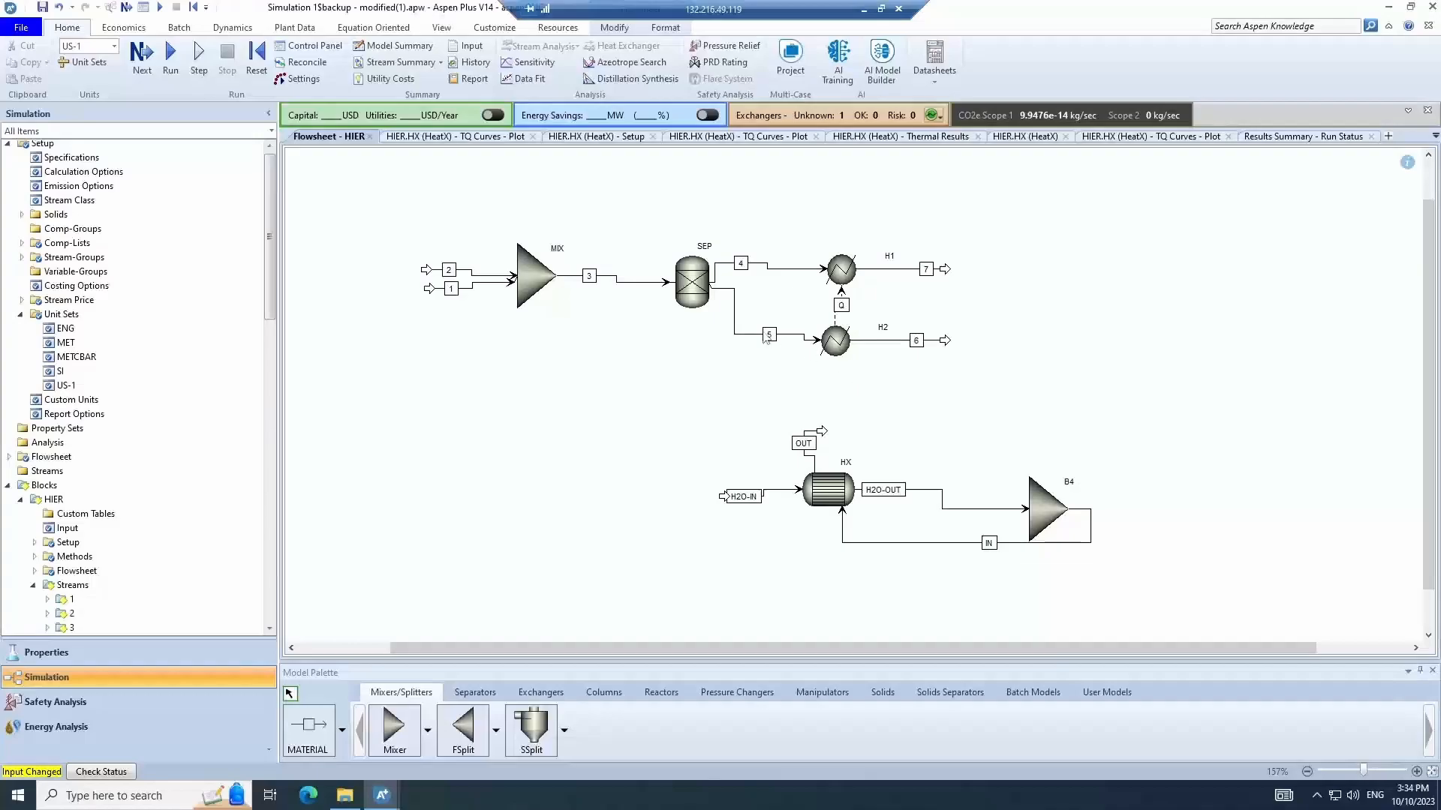
left_click(841, 344)
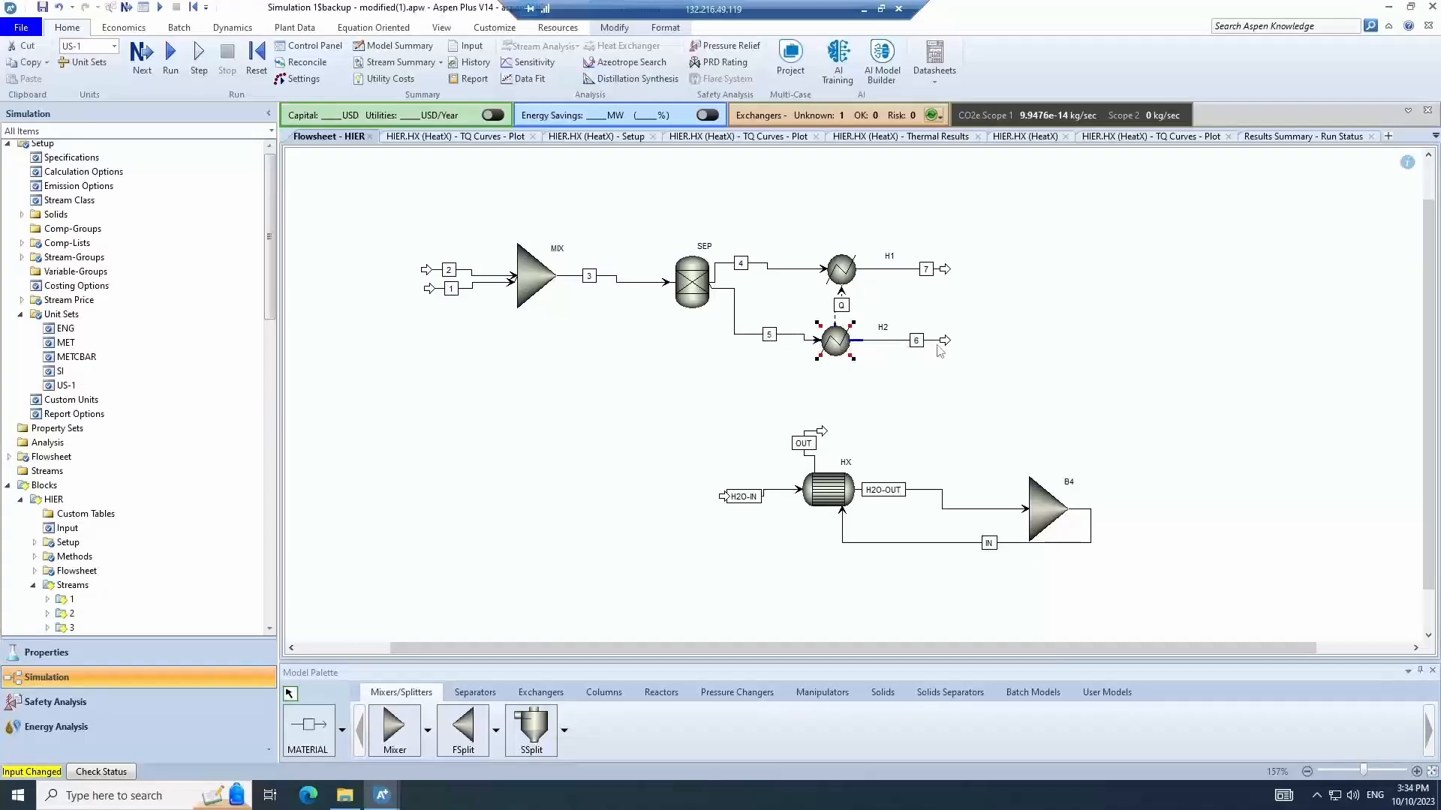
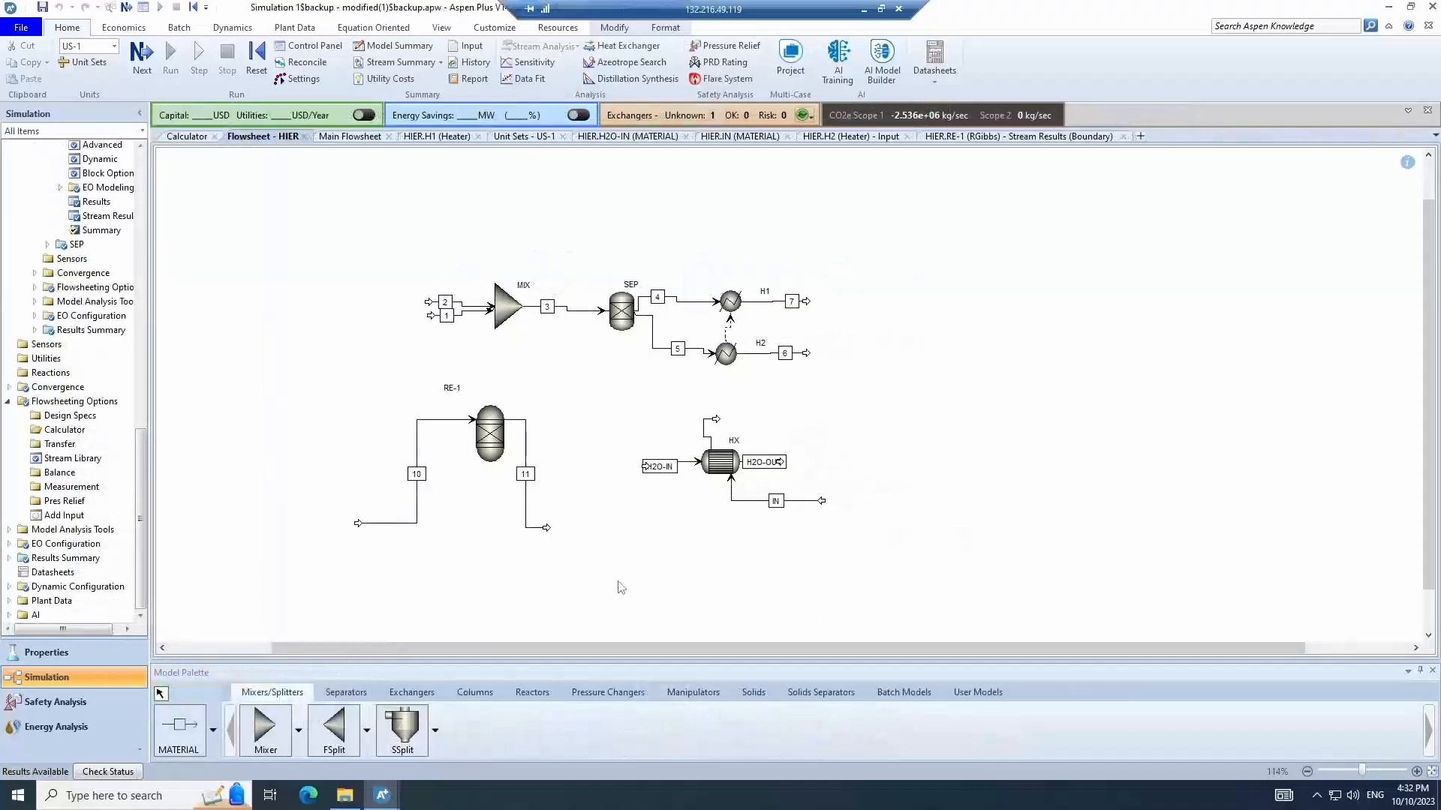
- Open the stream results of reactor RE-1 and examine the mole flows of streams 10 and 11
left_click_drag(632, 593, 264, 355)
right_click(493, 429)
left_click(535, 476)
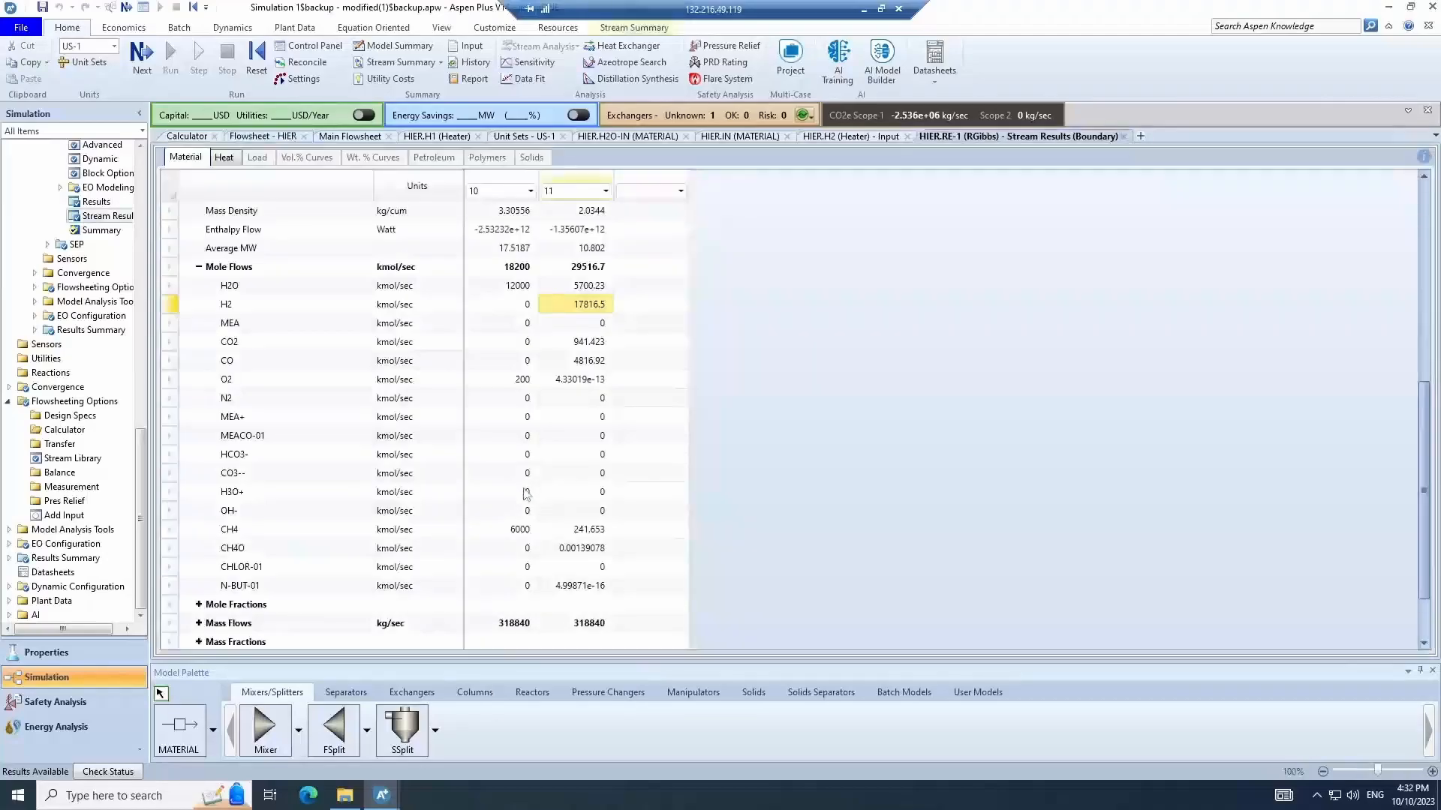
left_click(553, 533)
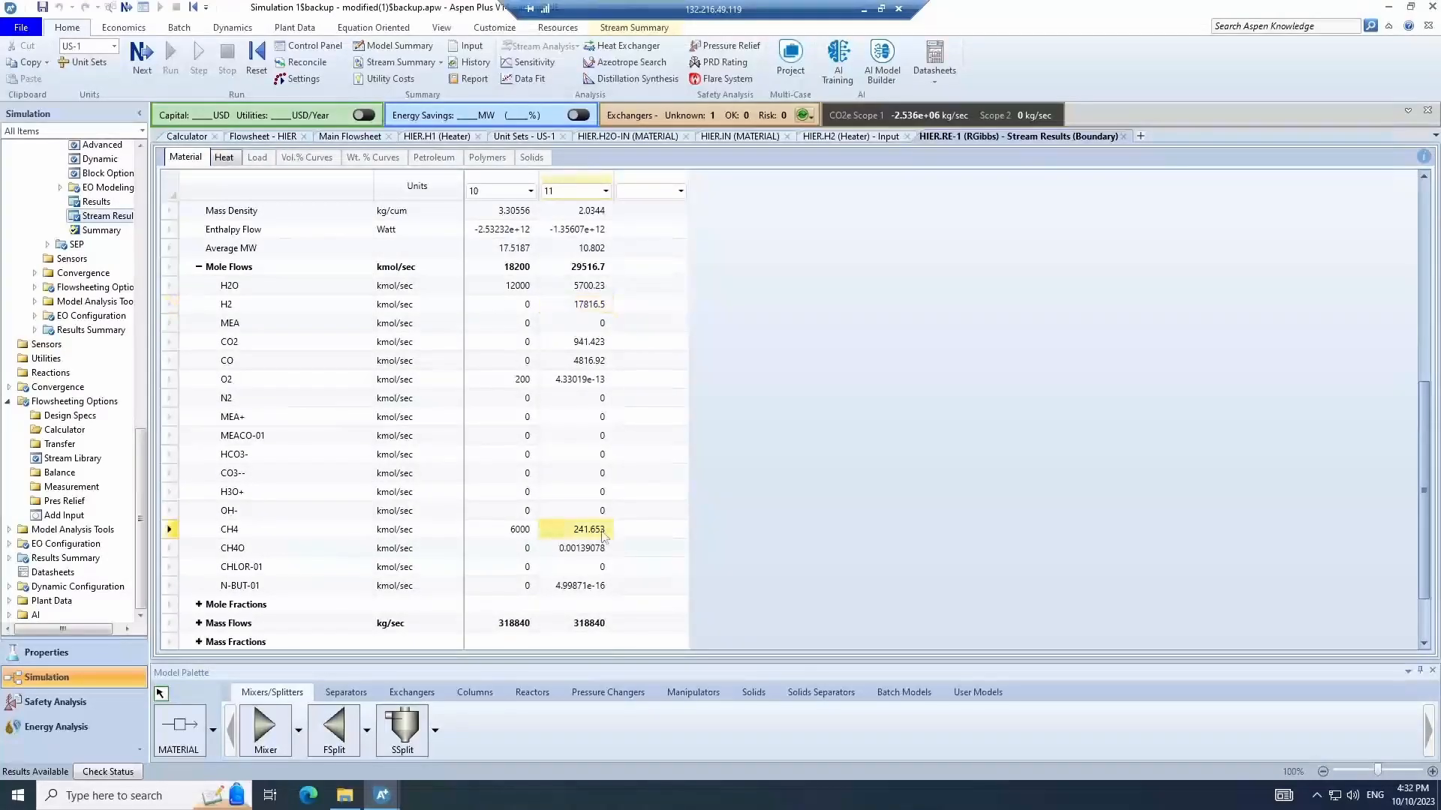
left_click(554, 304)
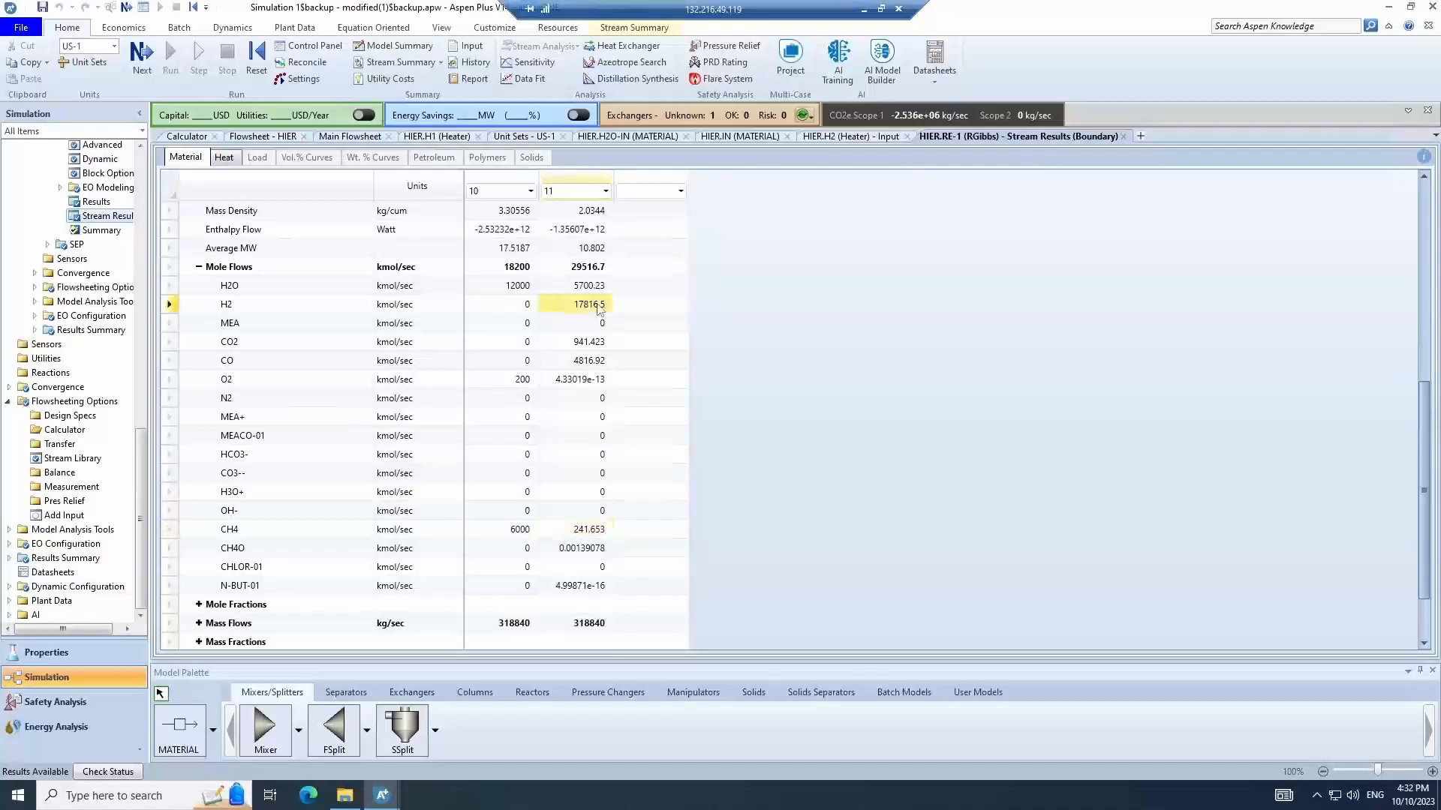
left_click(582, 343)
left_click(579, 363)
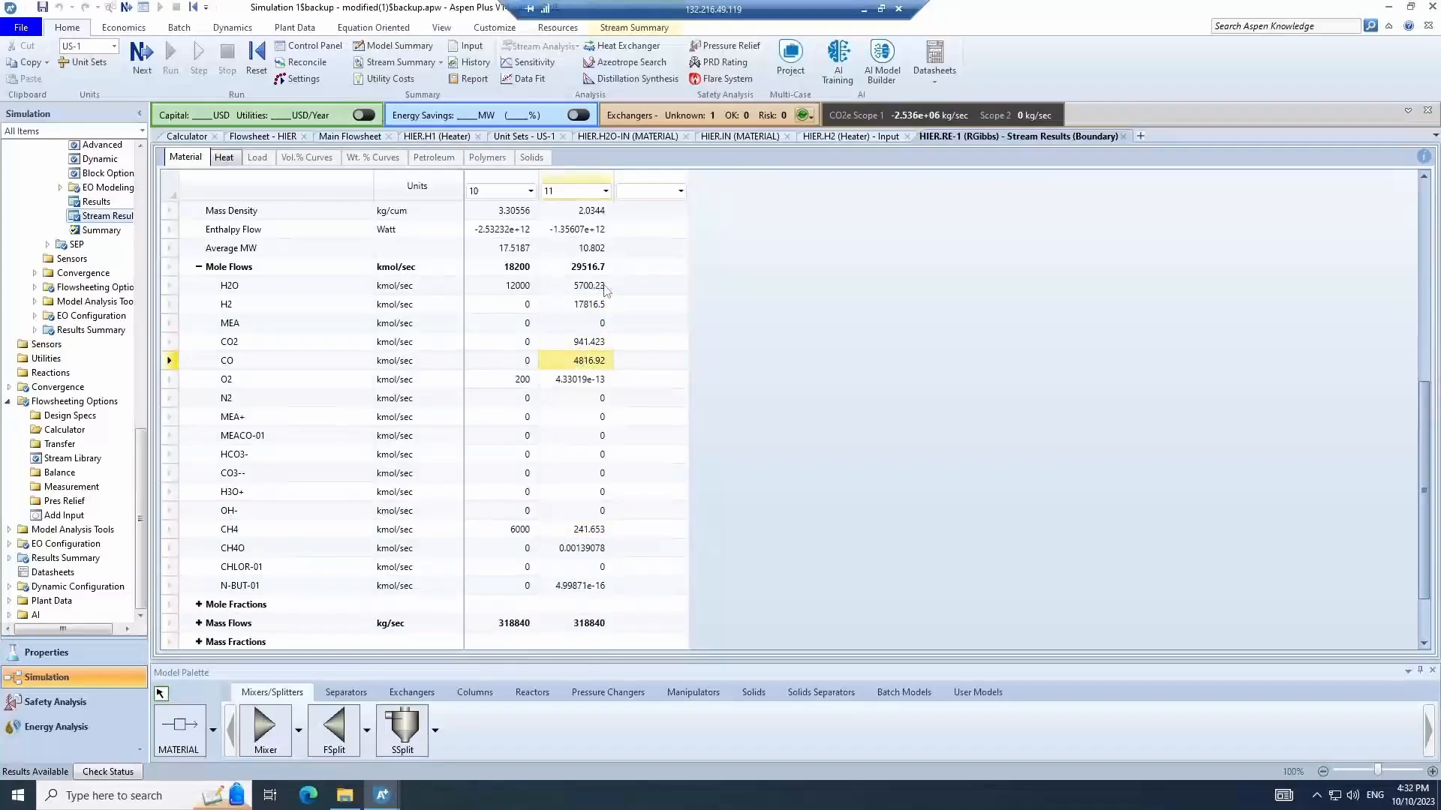
left_click(601, 289)
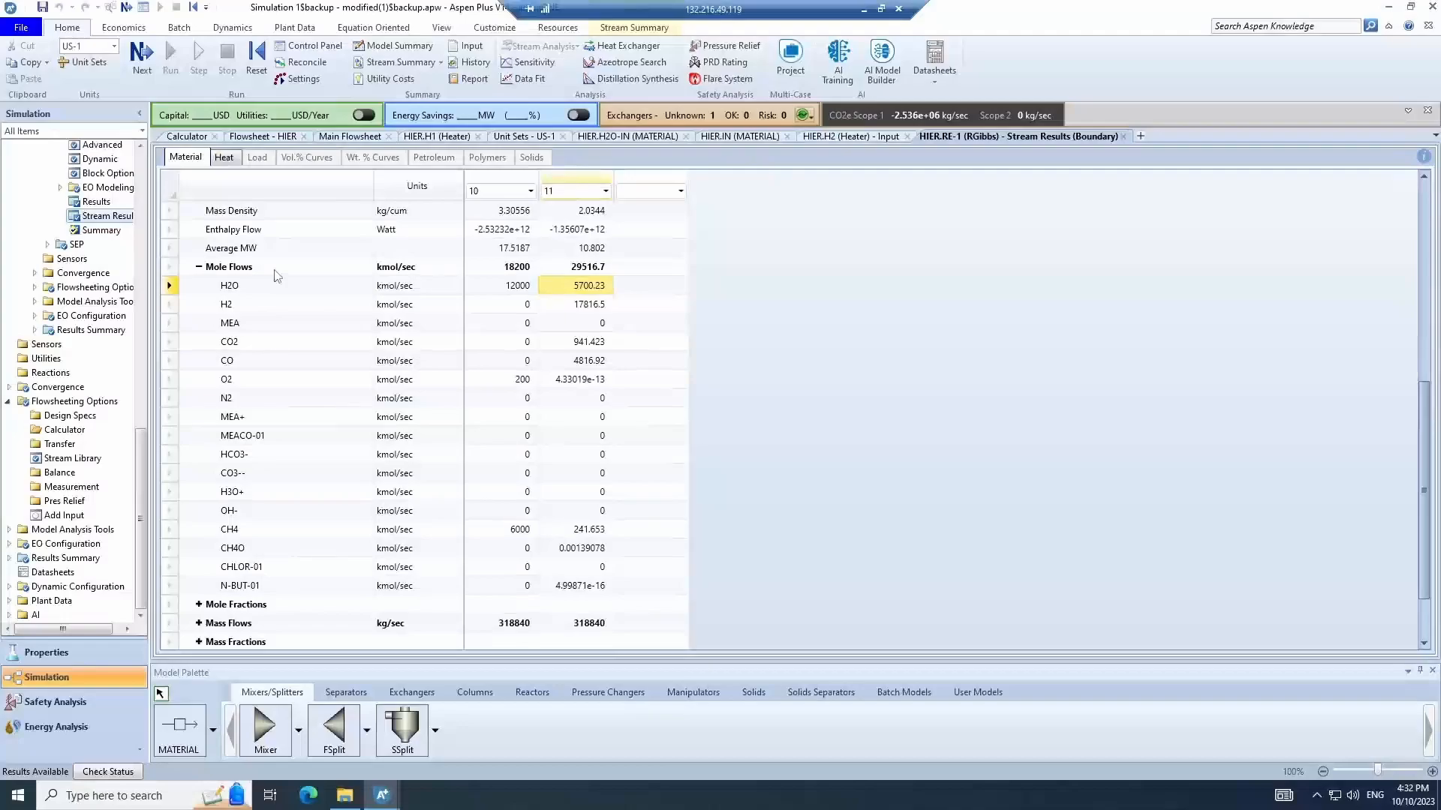
- Create a new Calculator block under Flowsheeting Options, accepting the default ID
scroll(47, 358, "up", 9)
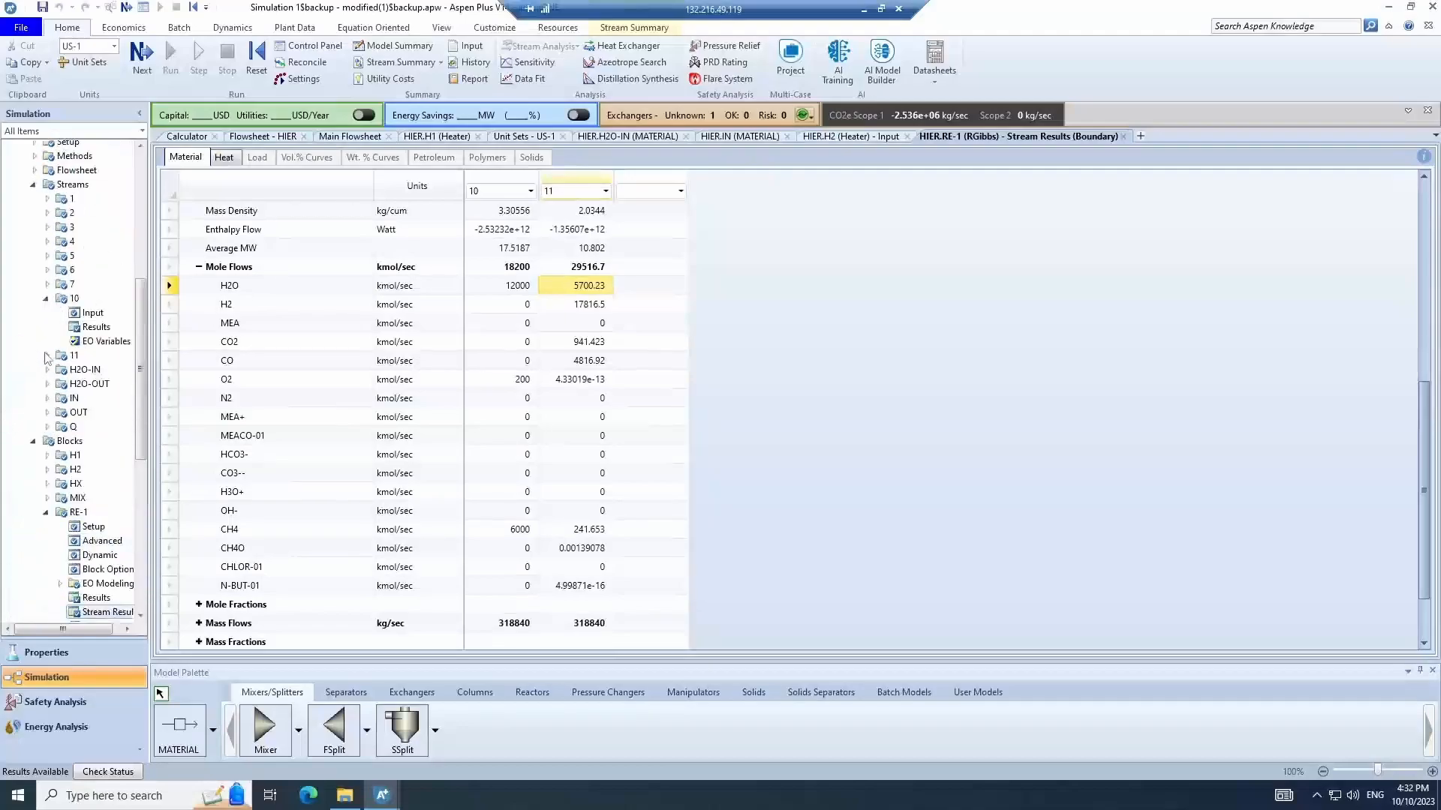
scroll(47, 357, "up", 5)
left_click(8, 265)
scroll(14, 244, "up", 3)
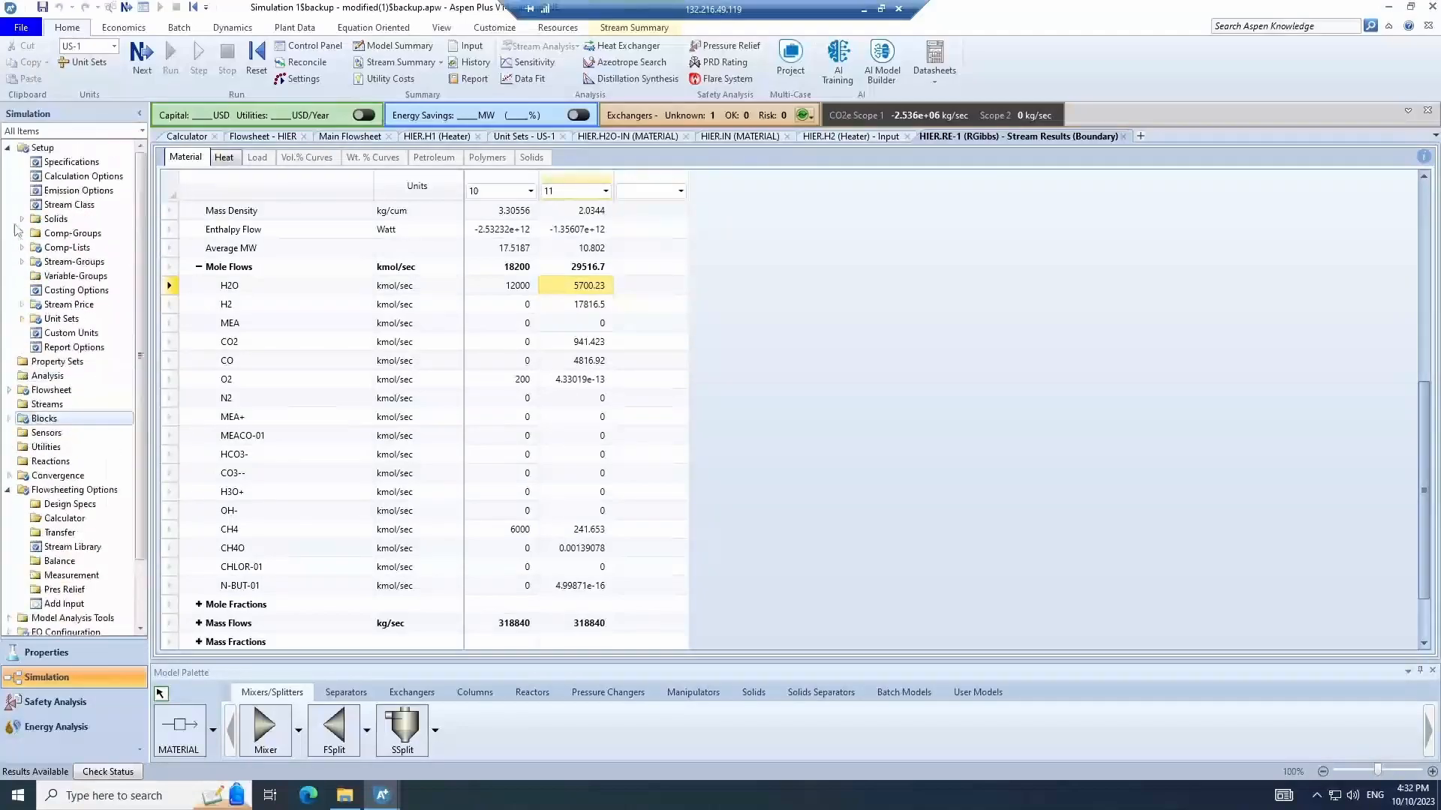
left_click(8, 149)
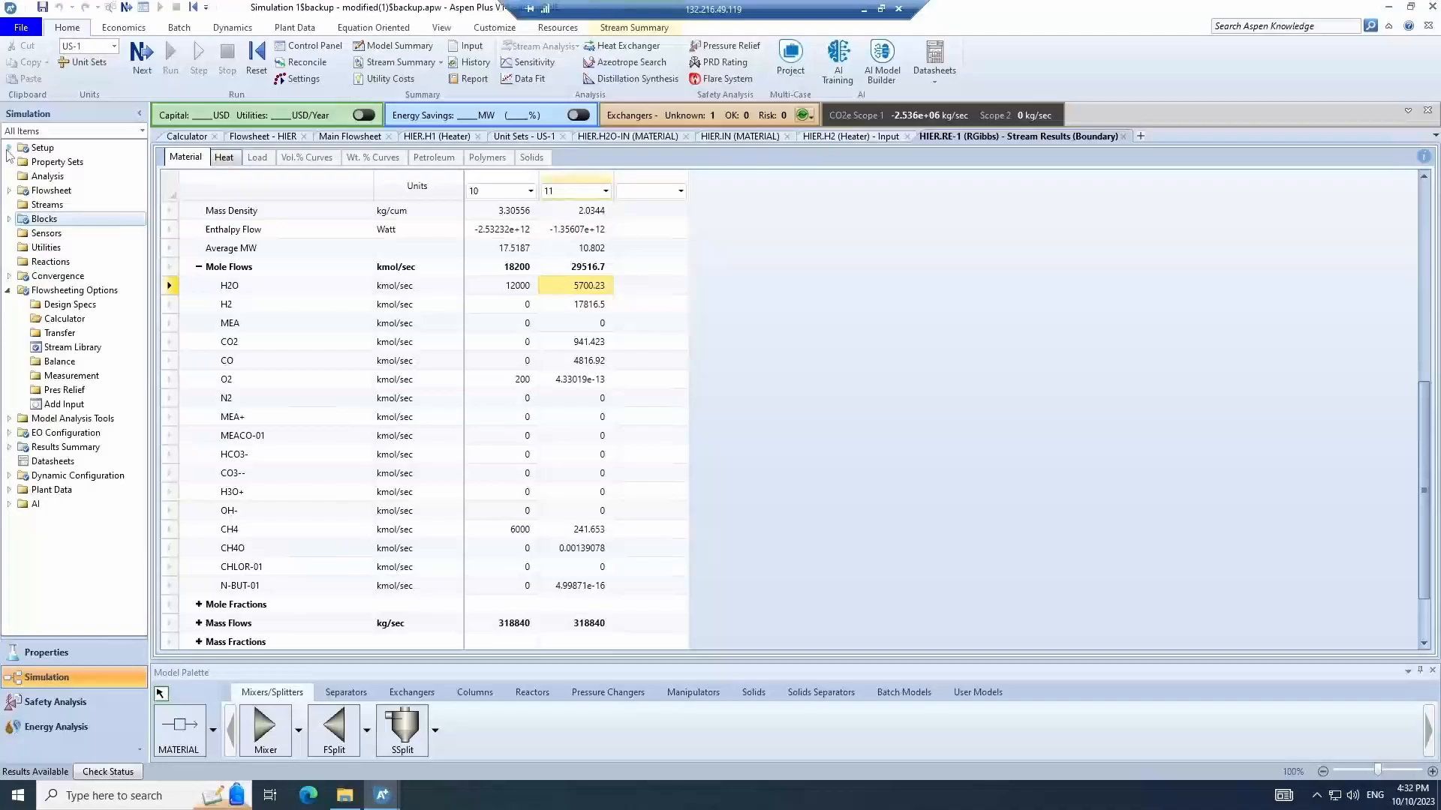
left_click(96, 325)
left_click(201, 173)
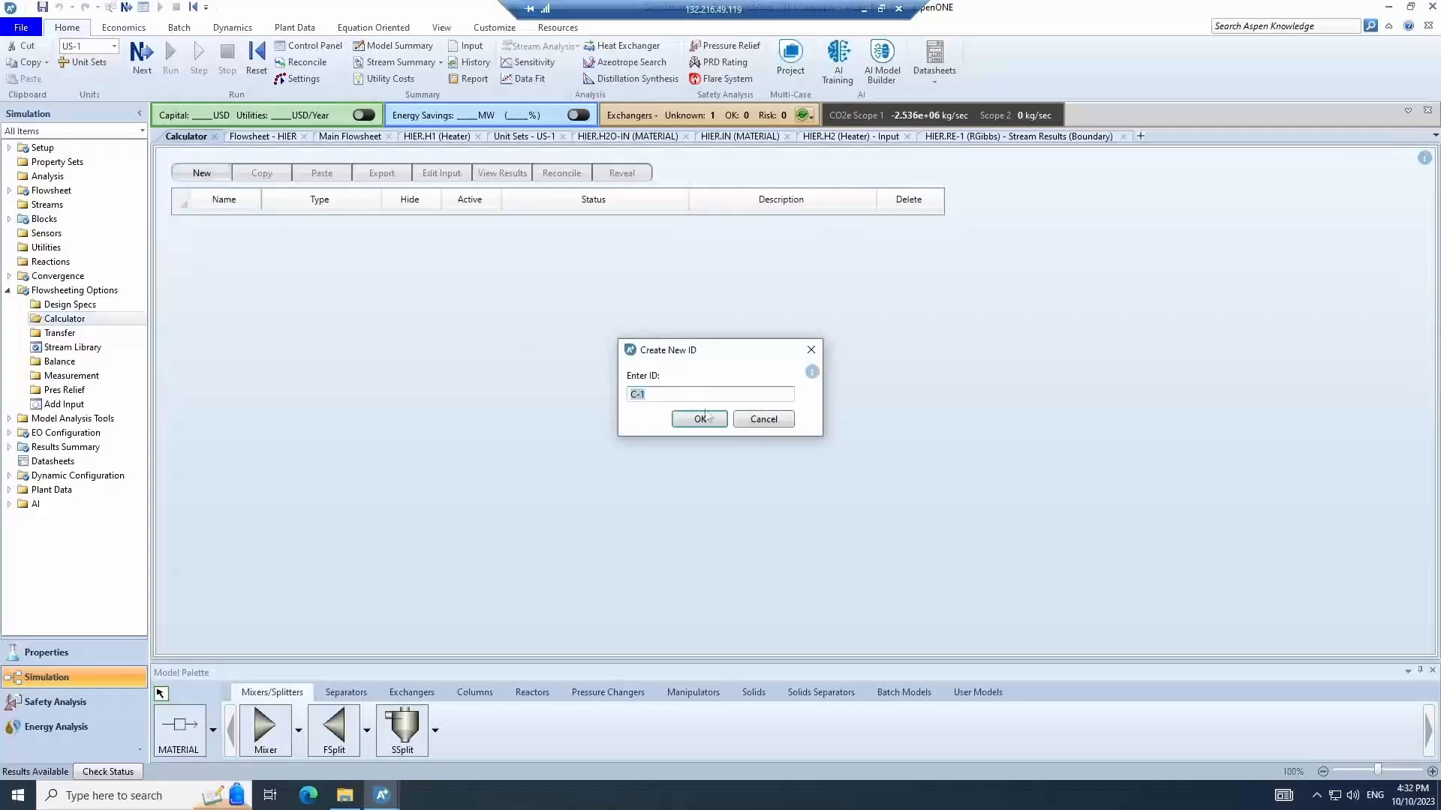
left_click(703, 419)
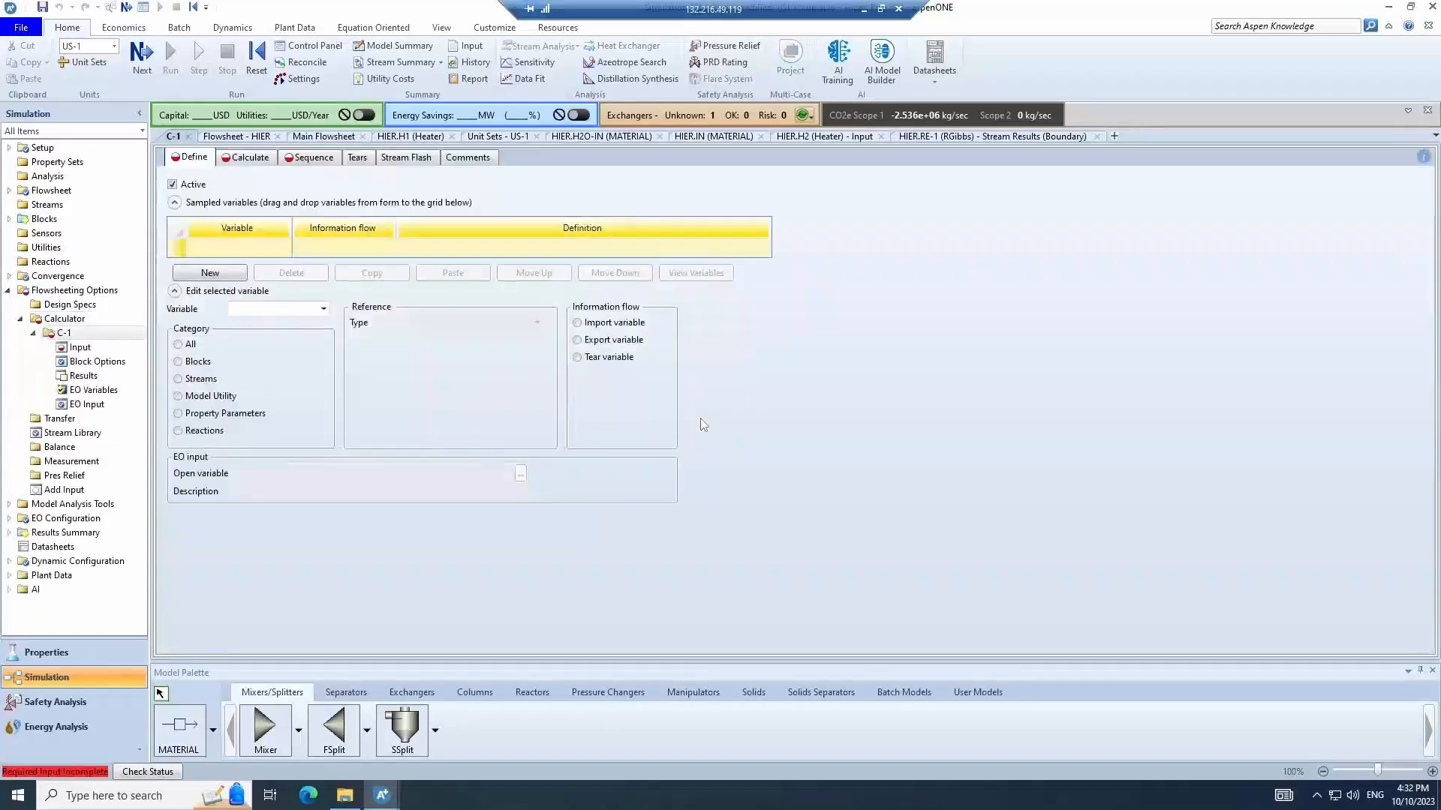
- Define a sampled variable OXYGEN as the O2 mole flow of stream HIER.10, substream MIXED, in kmol/sec
left_click(230, 276)
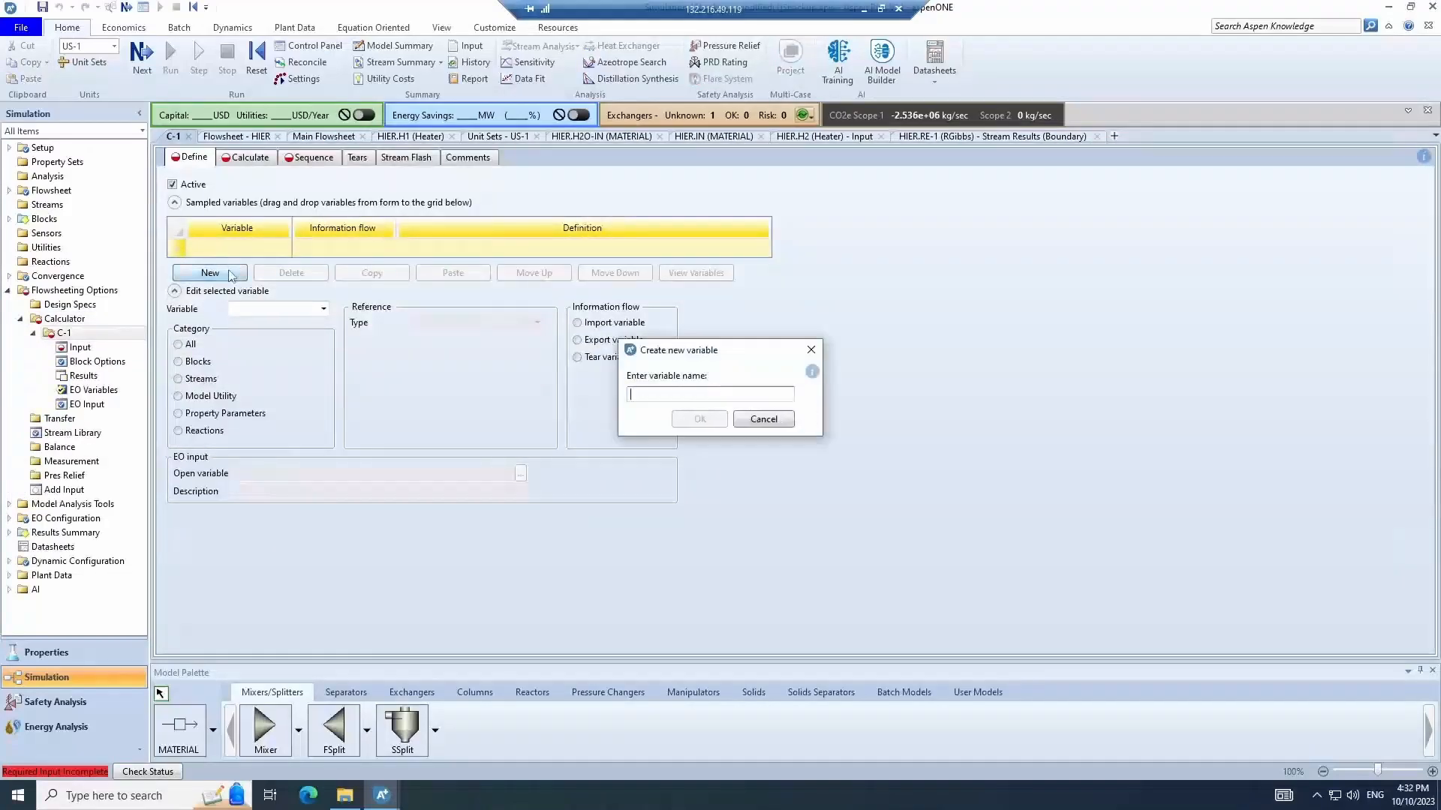
type("OXYGEN")
key("Return")
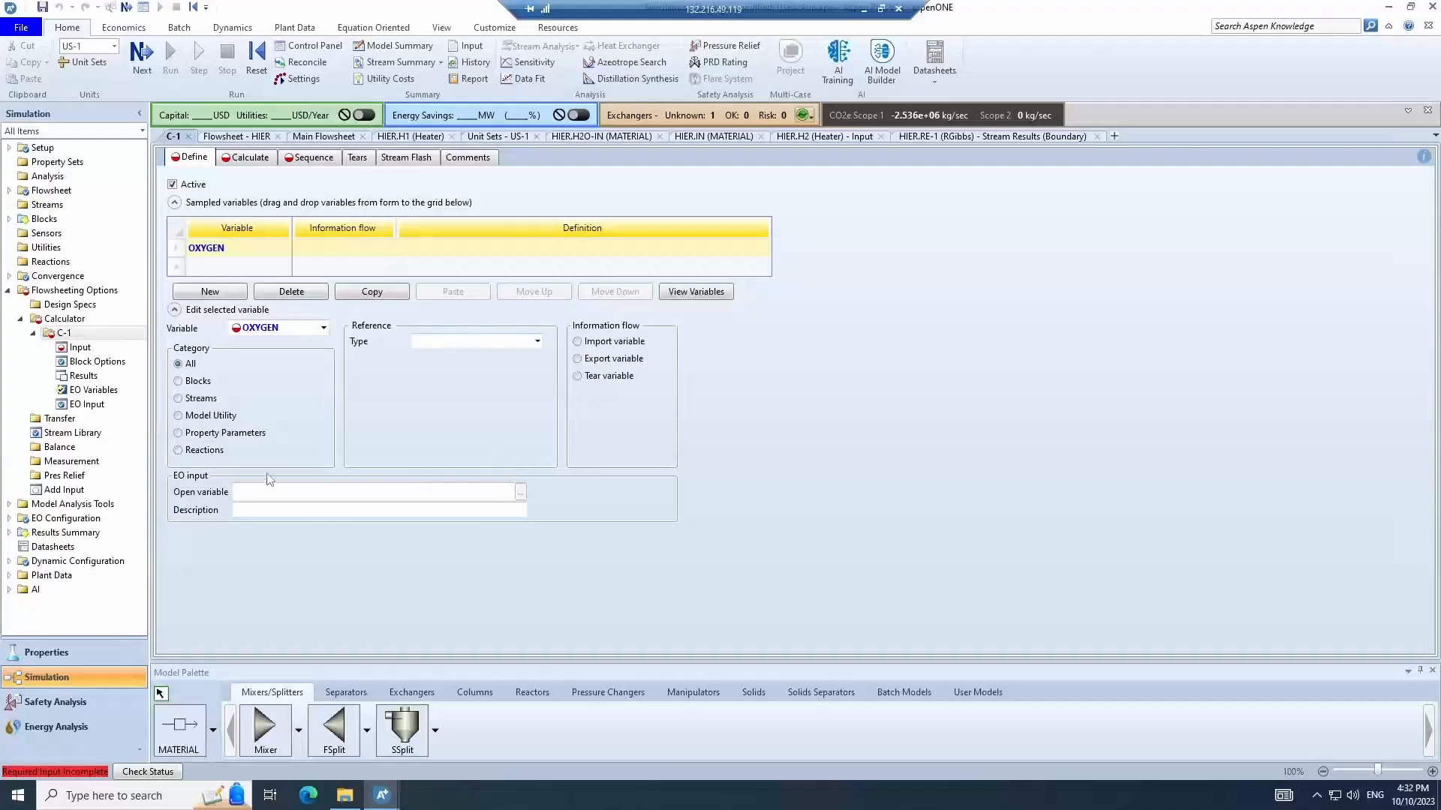
left_click(217, 398)
left_click(505, 342)
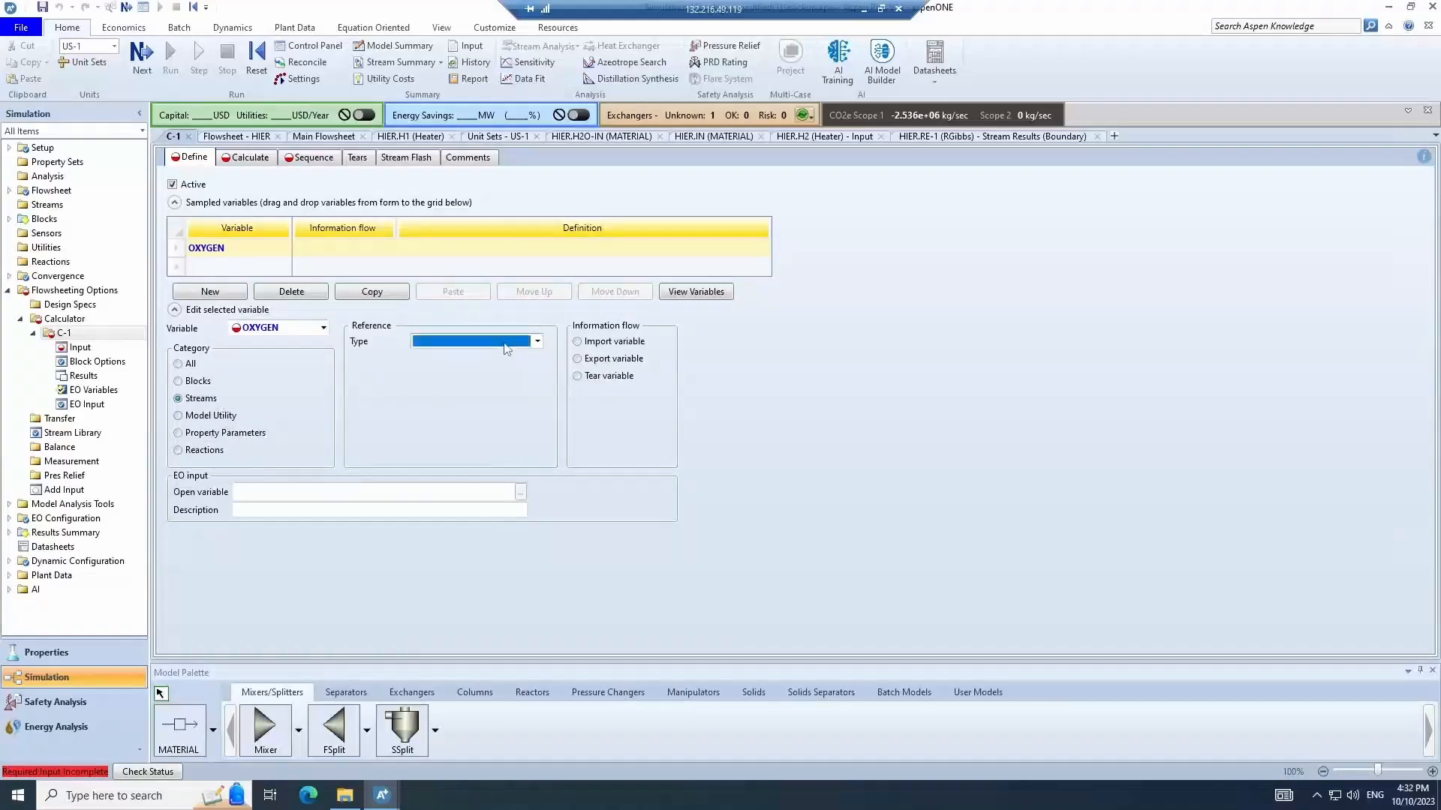
left_click(505, 343)
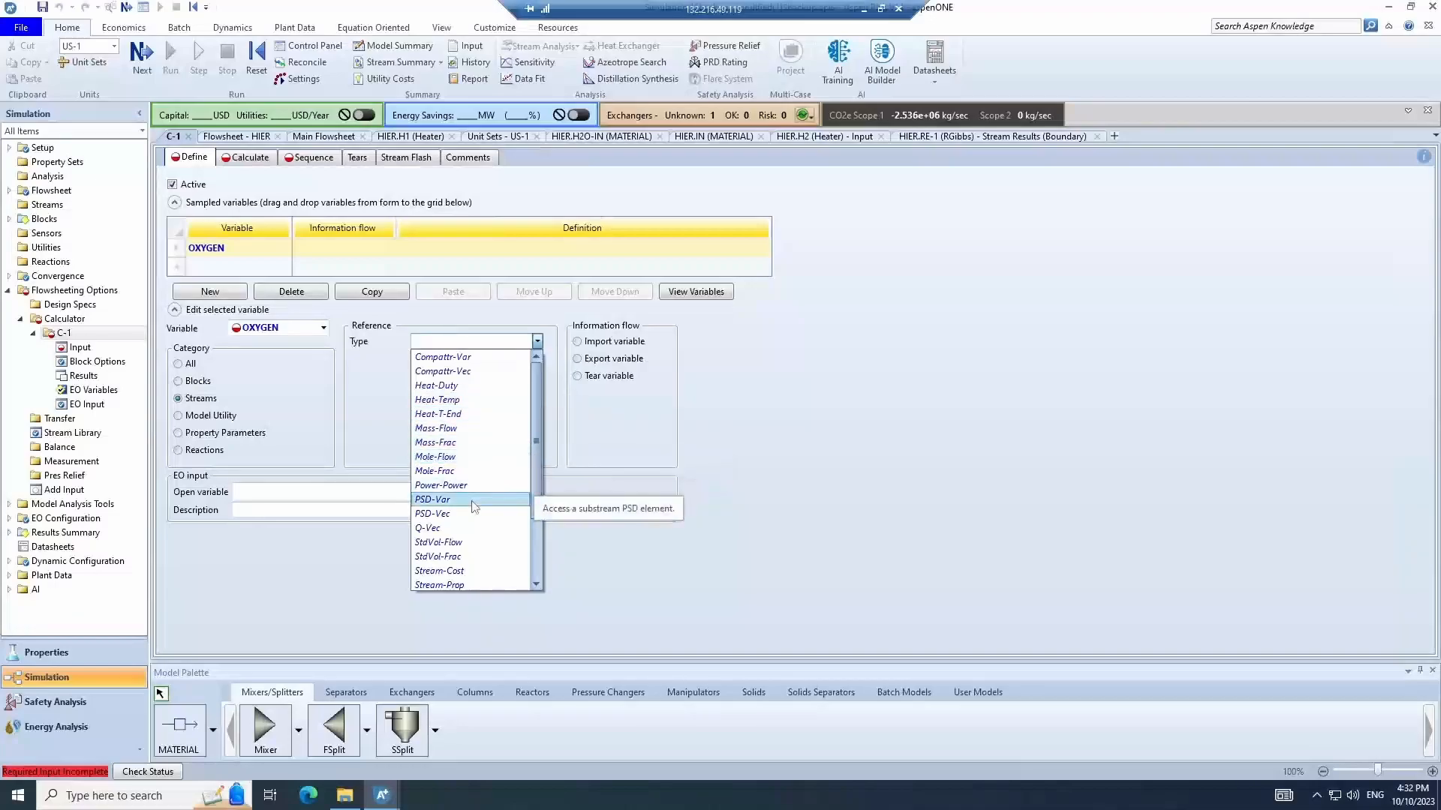
left_click(461, 461)
left_click(442, 360)
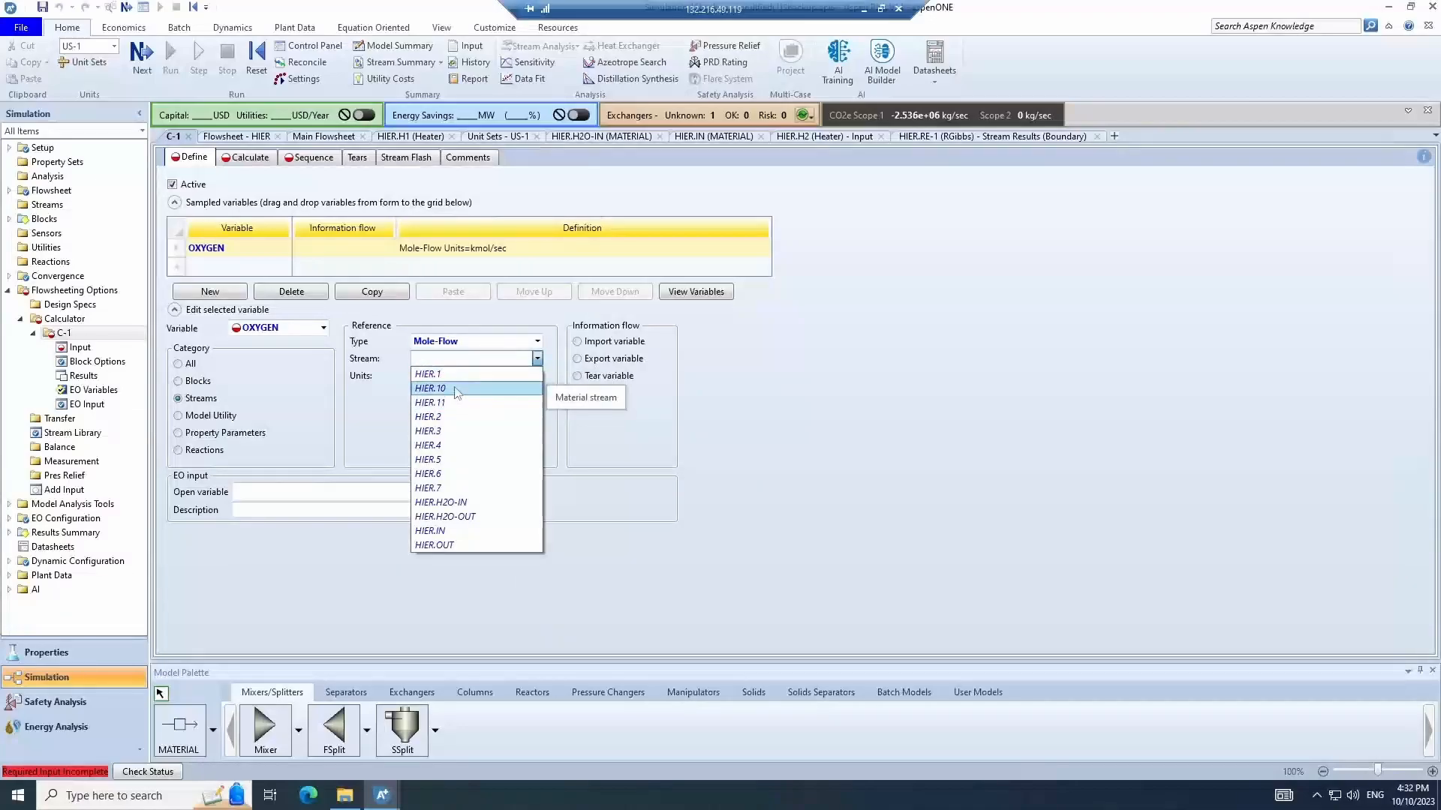
left_click(456, 388)
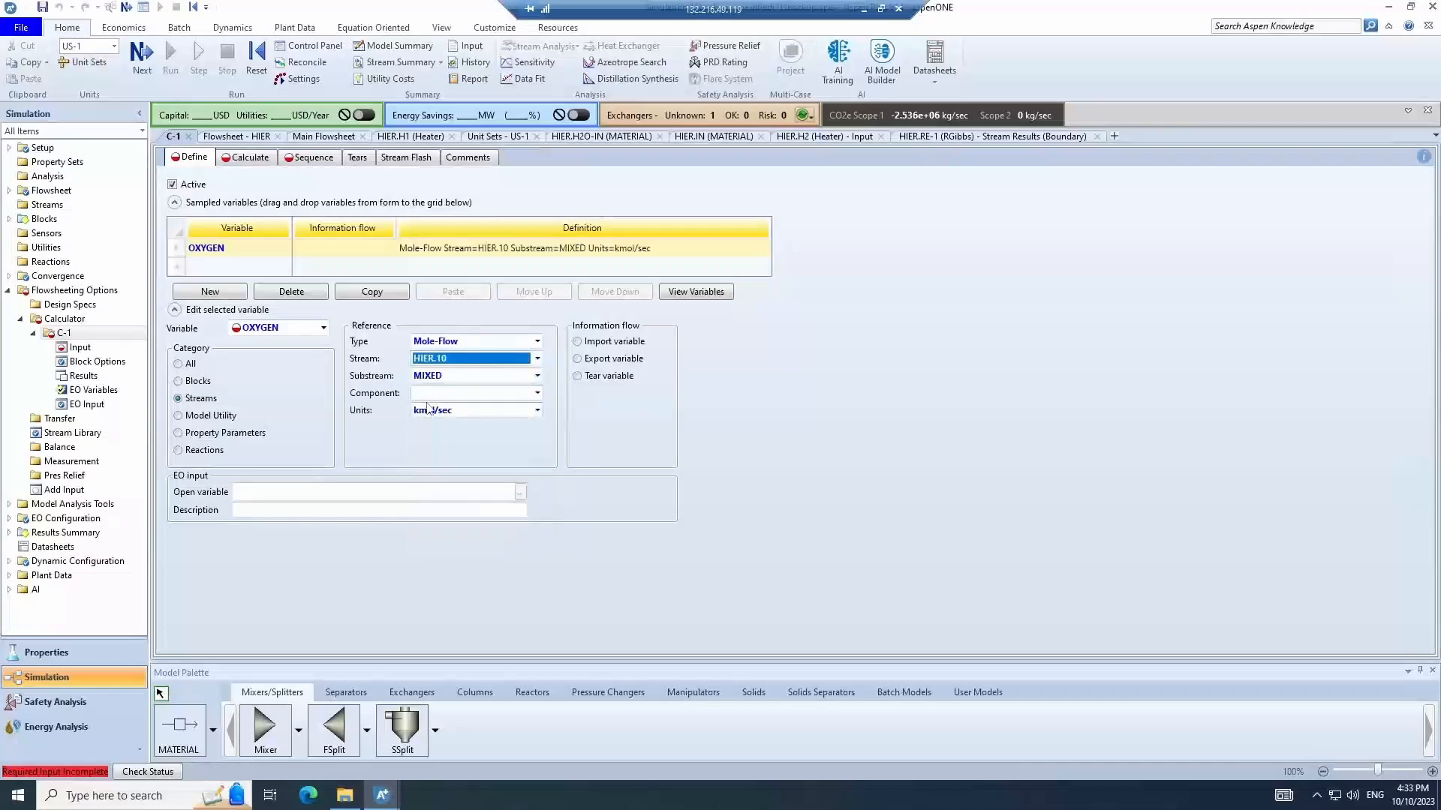
left_click(436, 394)
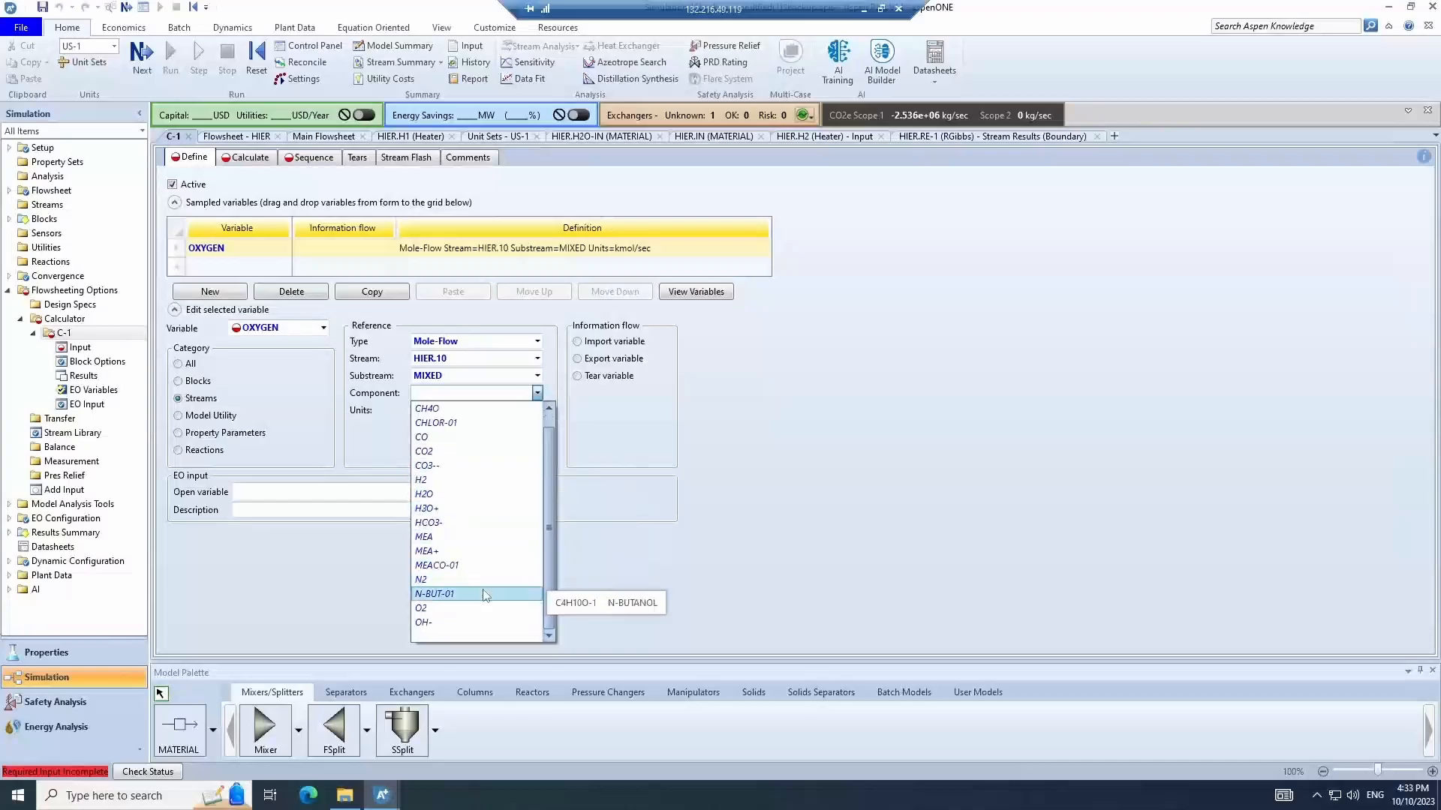
left_click(432, 608)
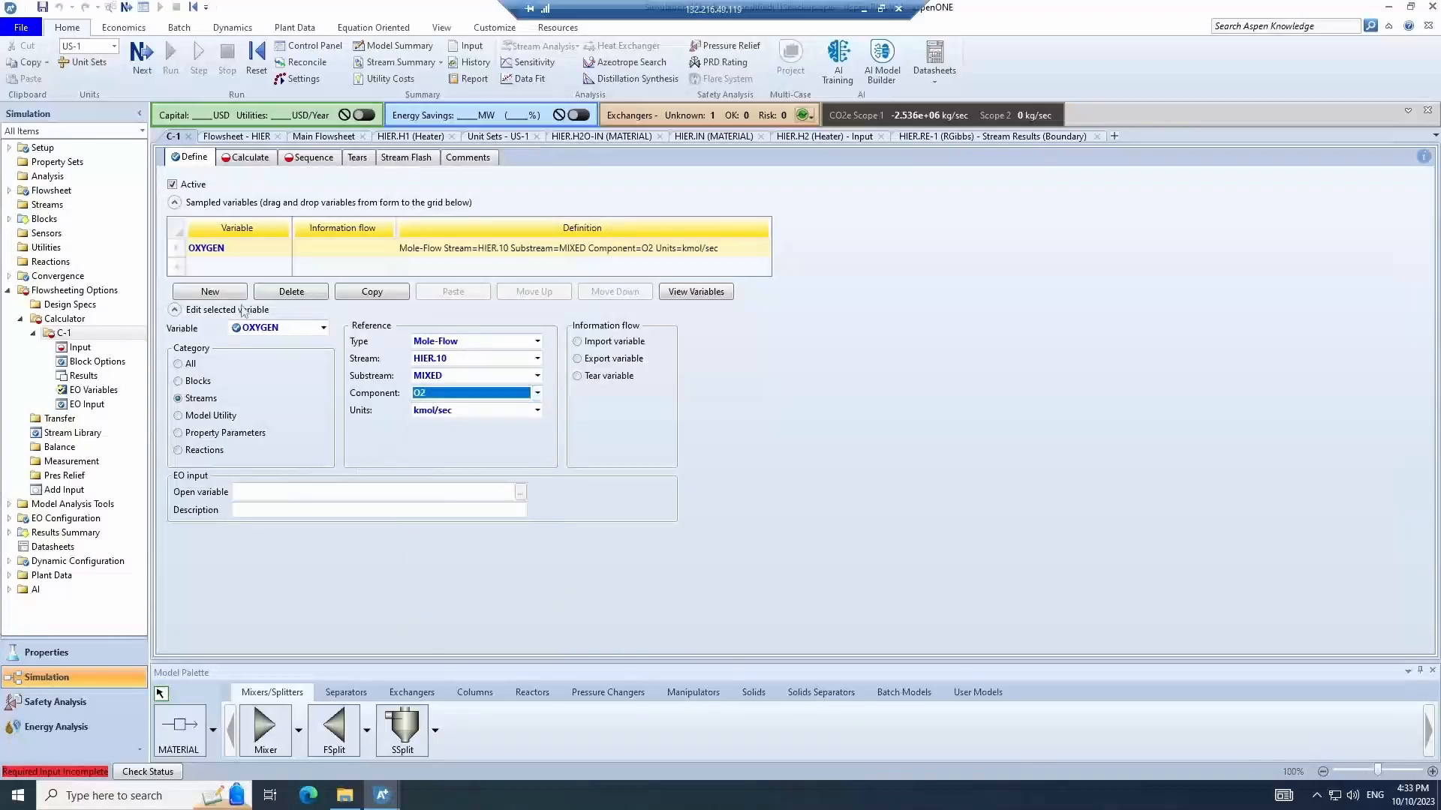
- Duplicate the OXYGEN variable, rename the copy METHANE and set its component to CH4
left_click(210, 292)
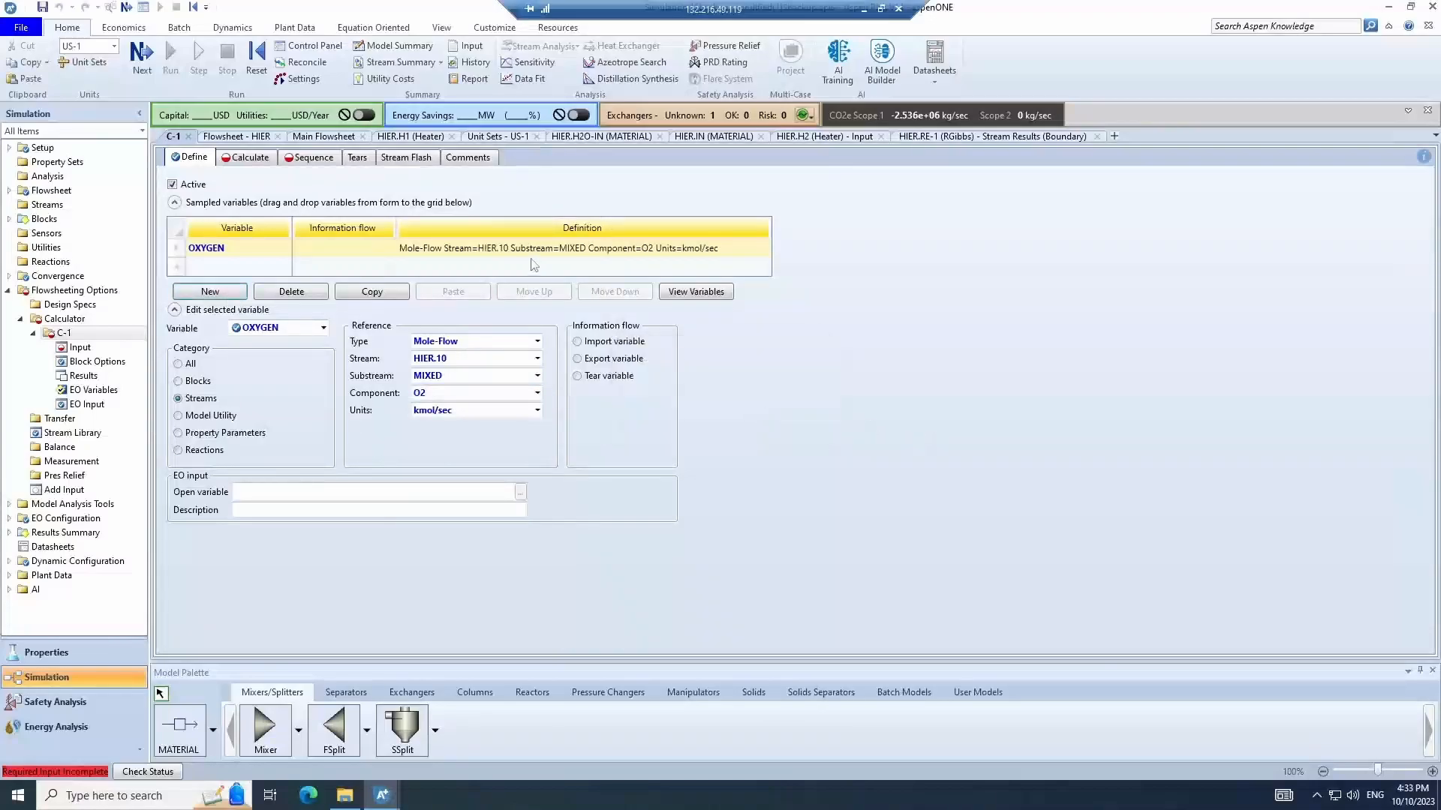
left_click(788, 420)
left_click(358, 294)
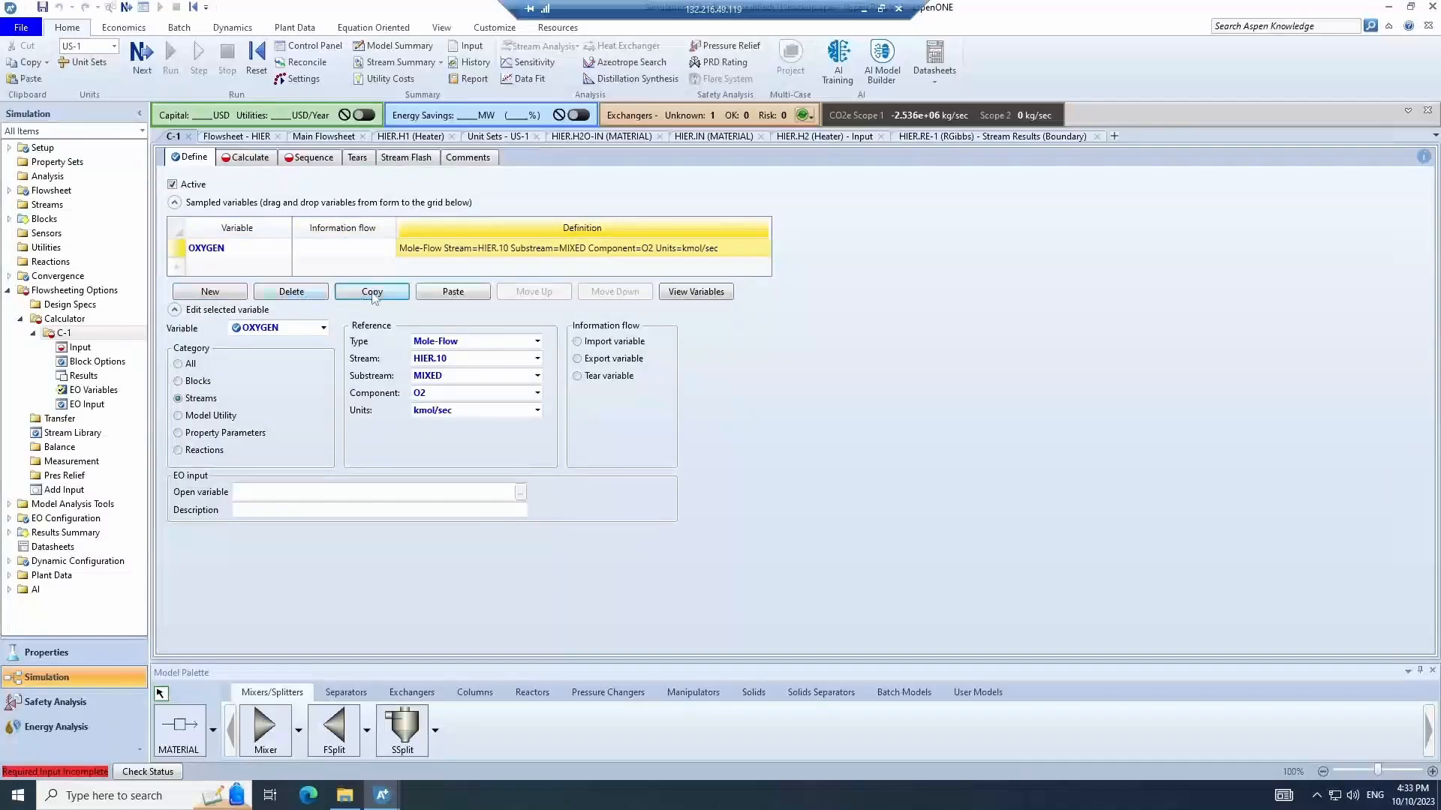
left_click(453, 293)
left_click(225, 267)
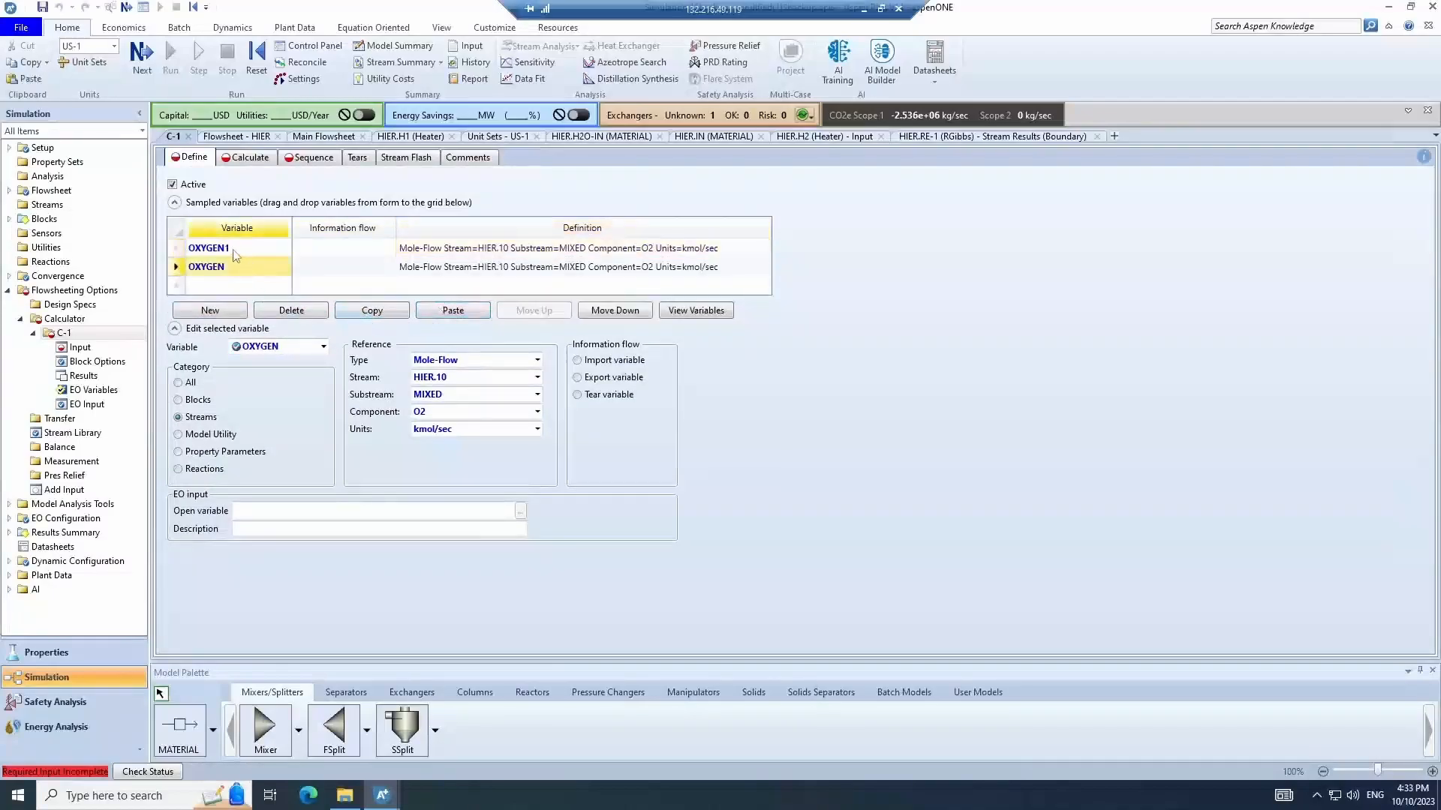
left_click(232, 249)
type("METHANE")
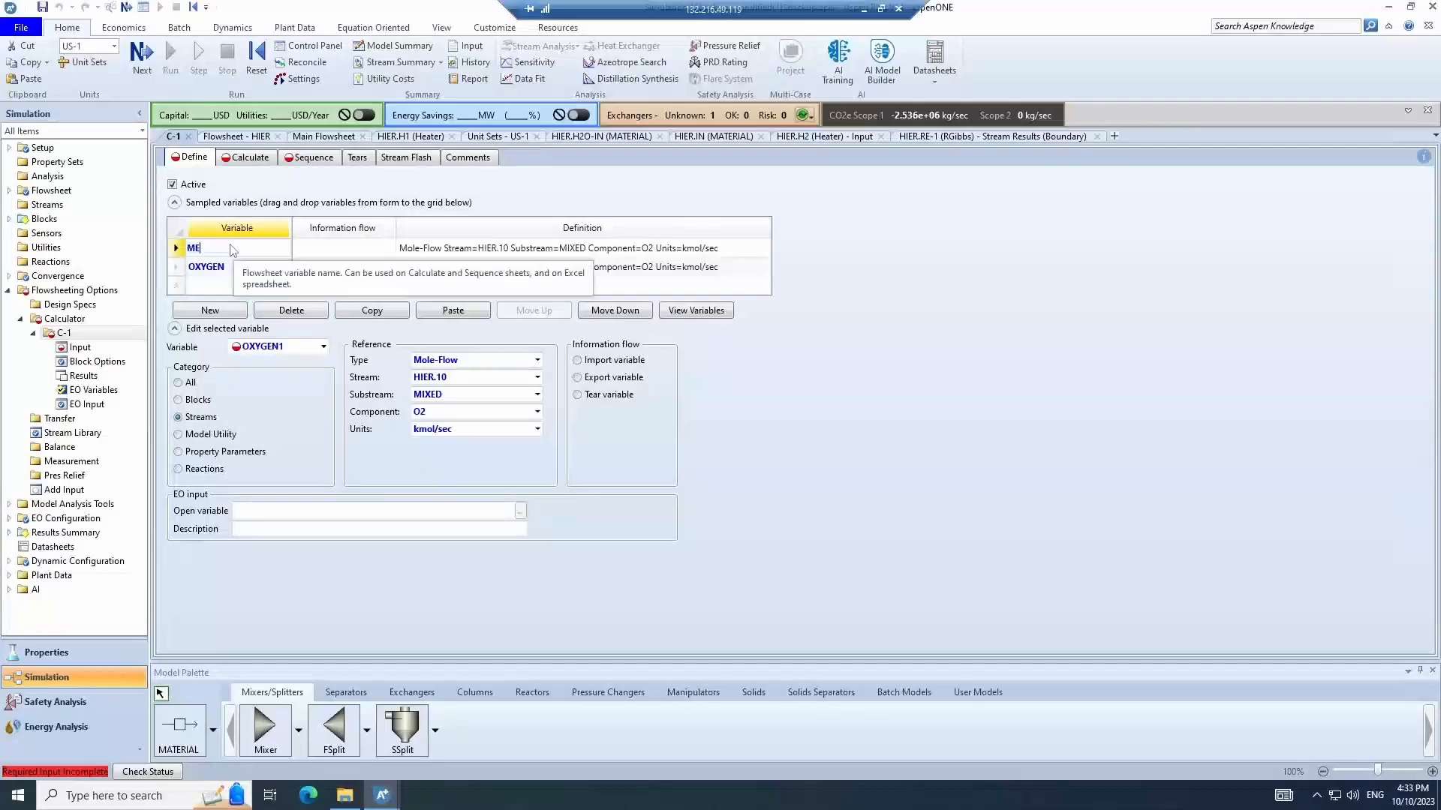
left_click(538, 411)
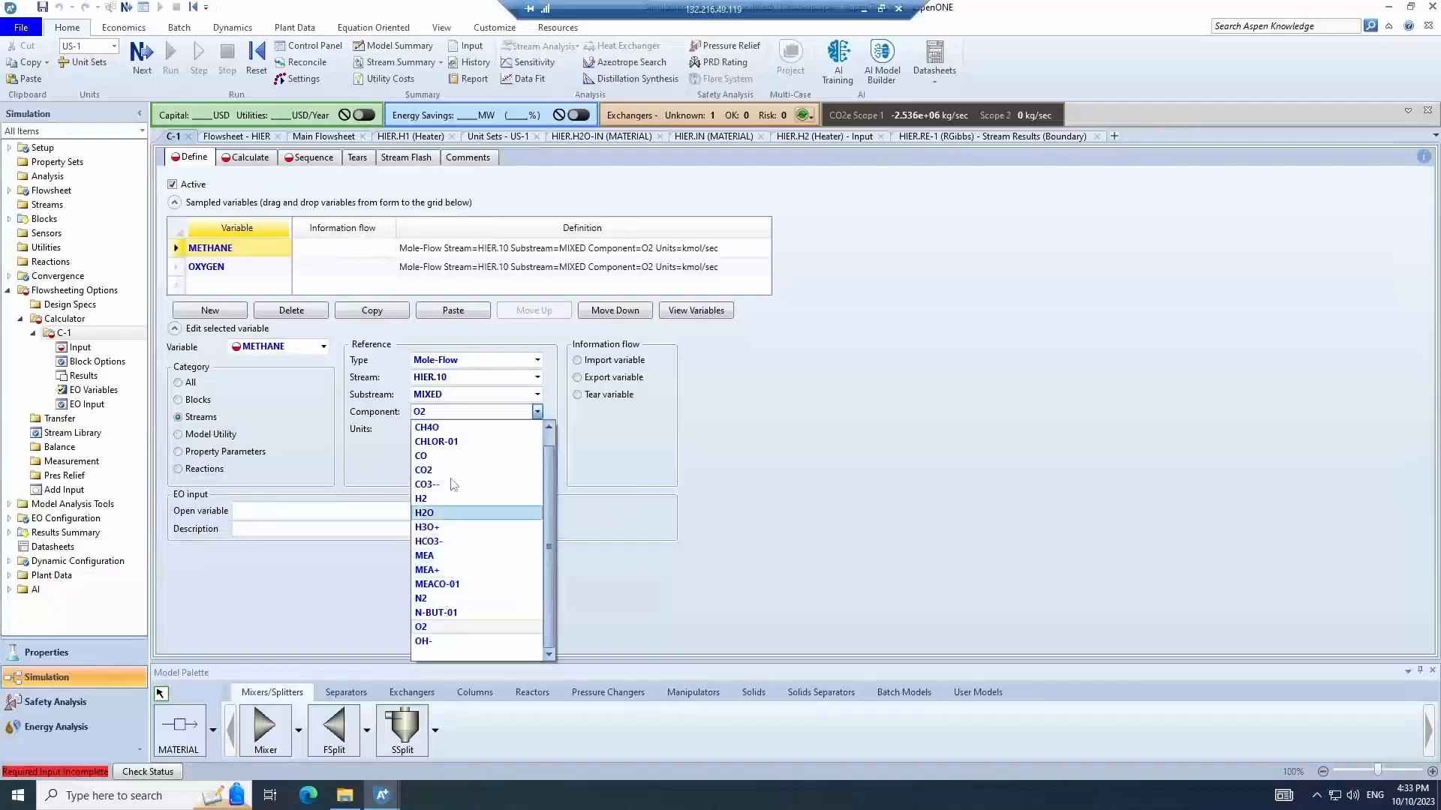
scroll(446, 437, "up", 1)
left_click(443, 433)
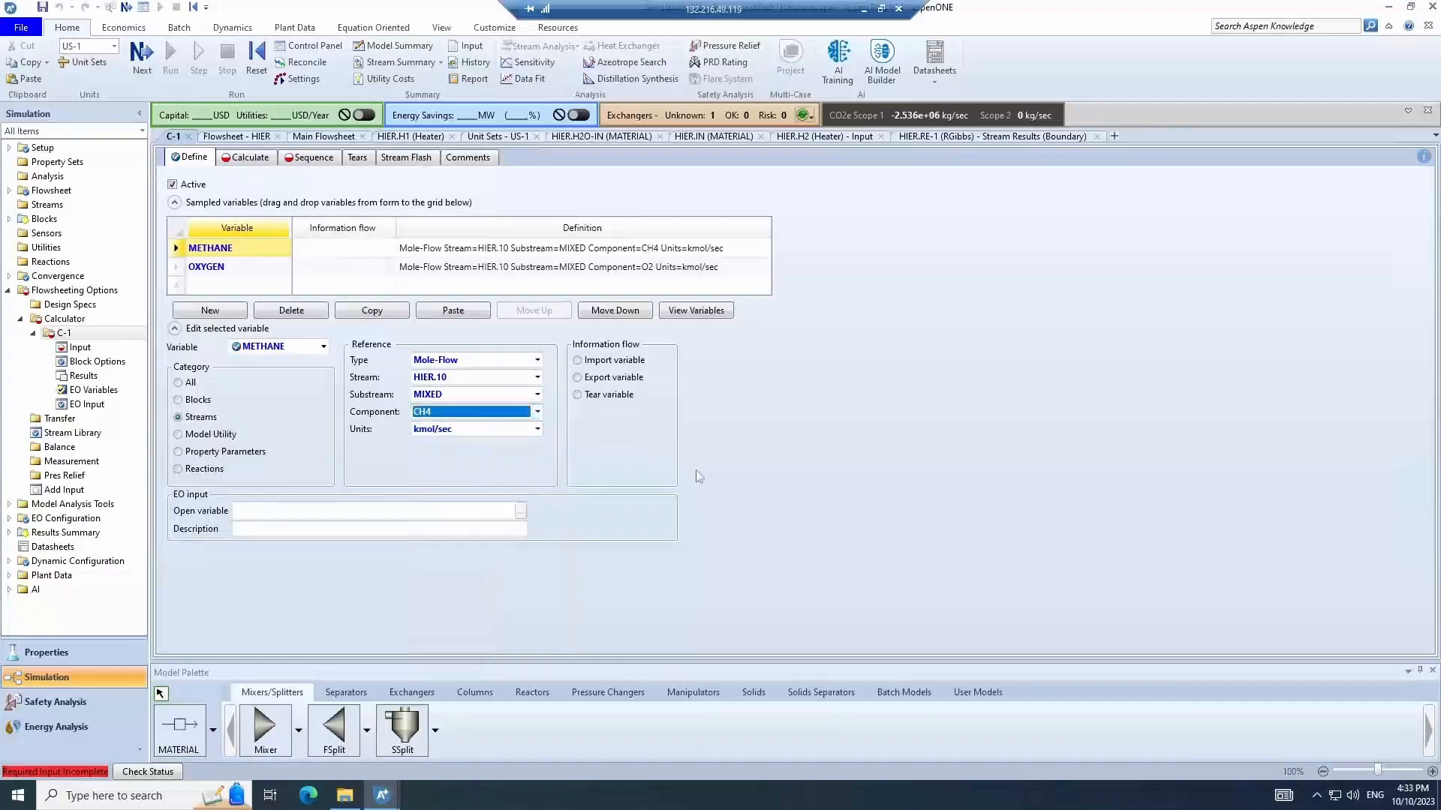
- Enter the Fortran statement OXYGEN=10*METHANE as the calculator's calculation
left_click(251, 158)
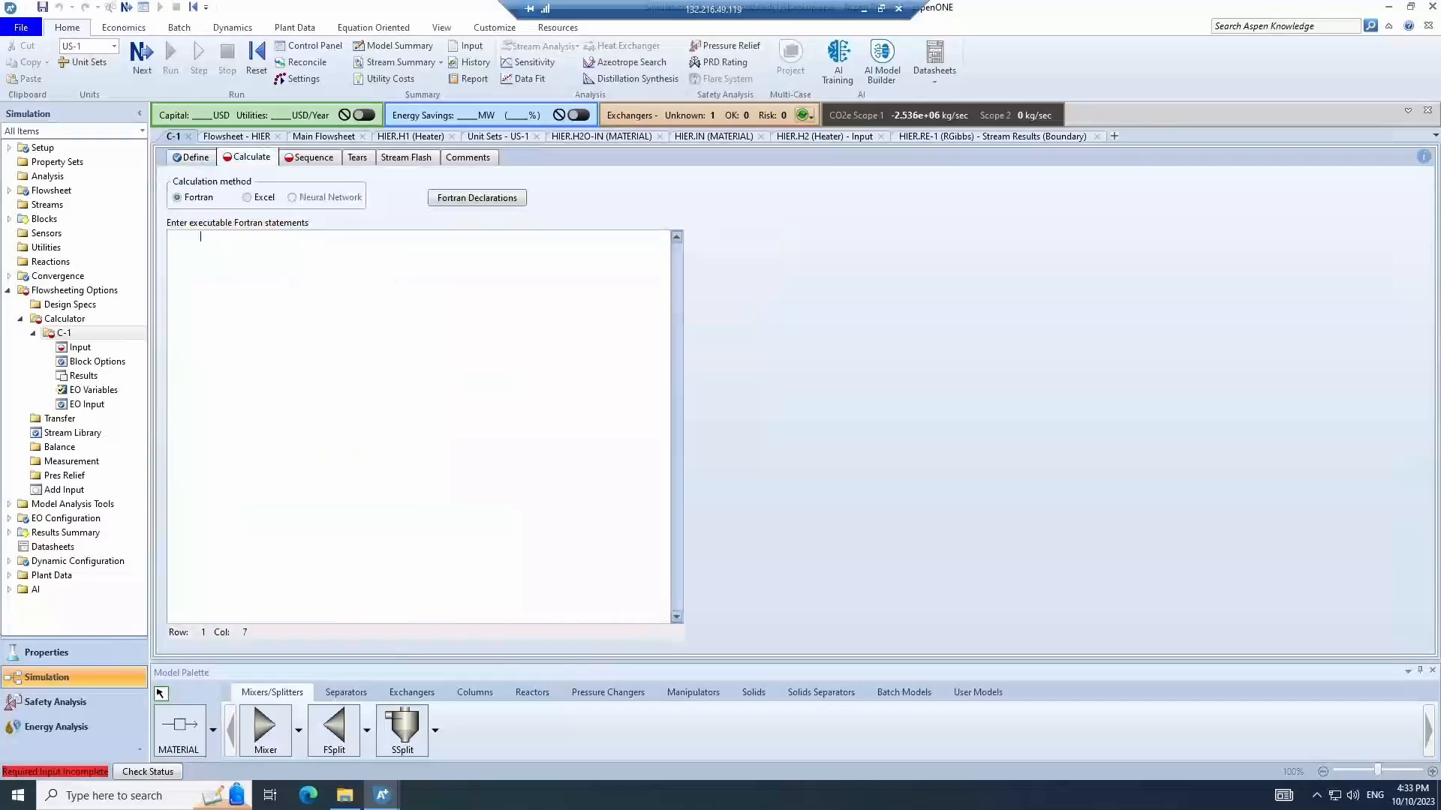
type("OXYGEN=10*METHANE")
left_click(381, 211)
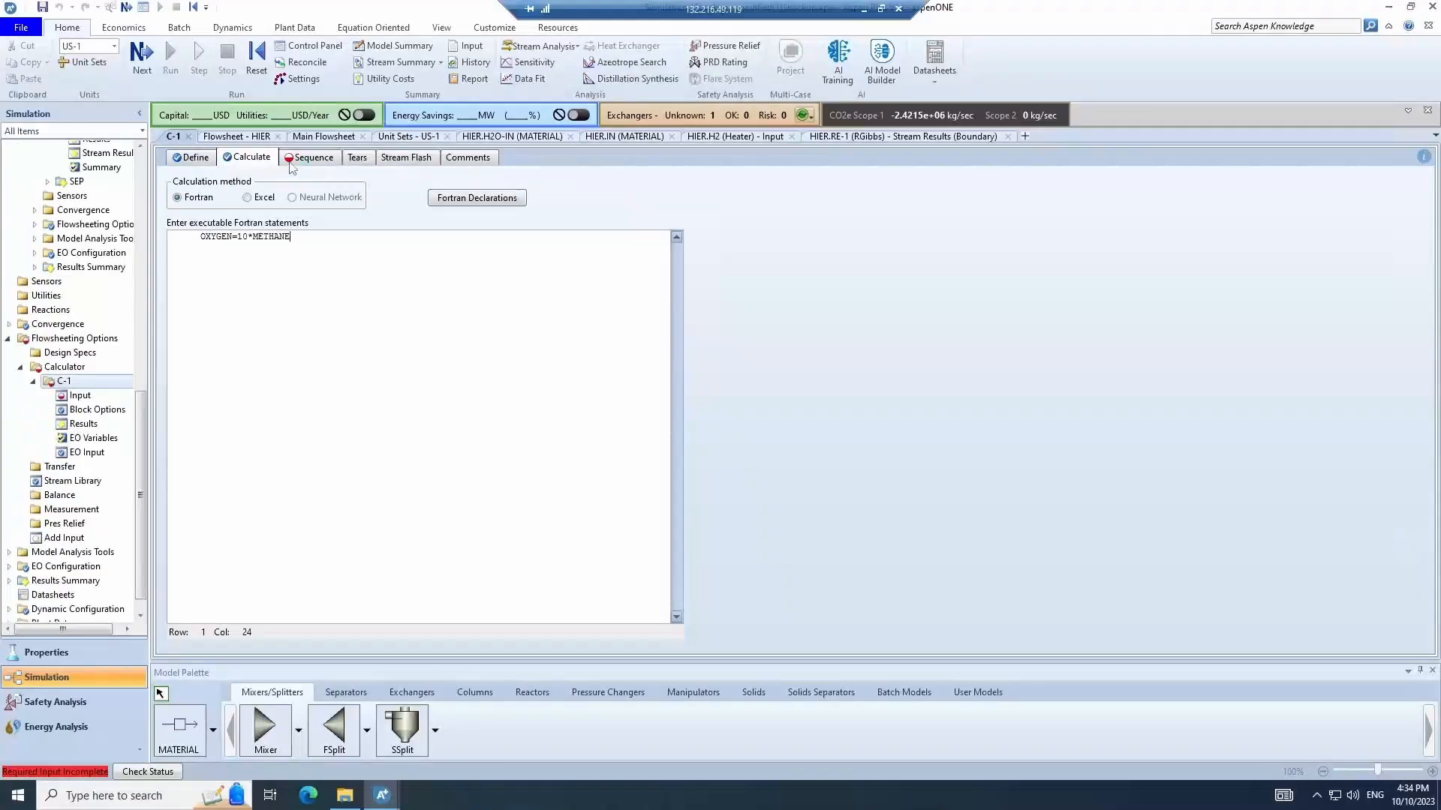
- Set the calculator sequence to import METHANE and export OXYGEN
left_click(292, 162)
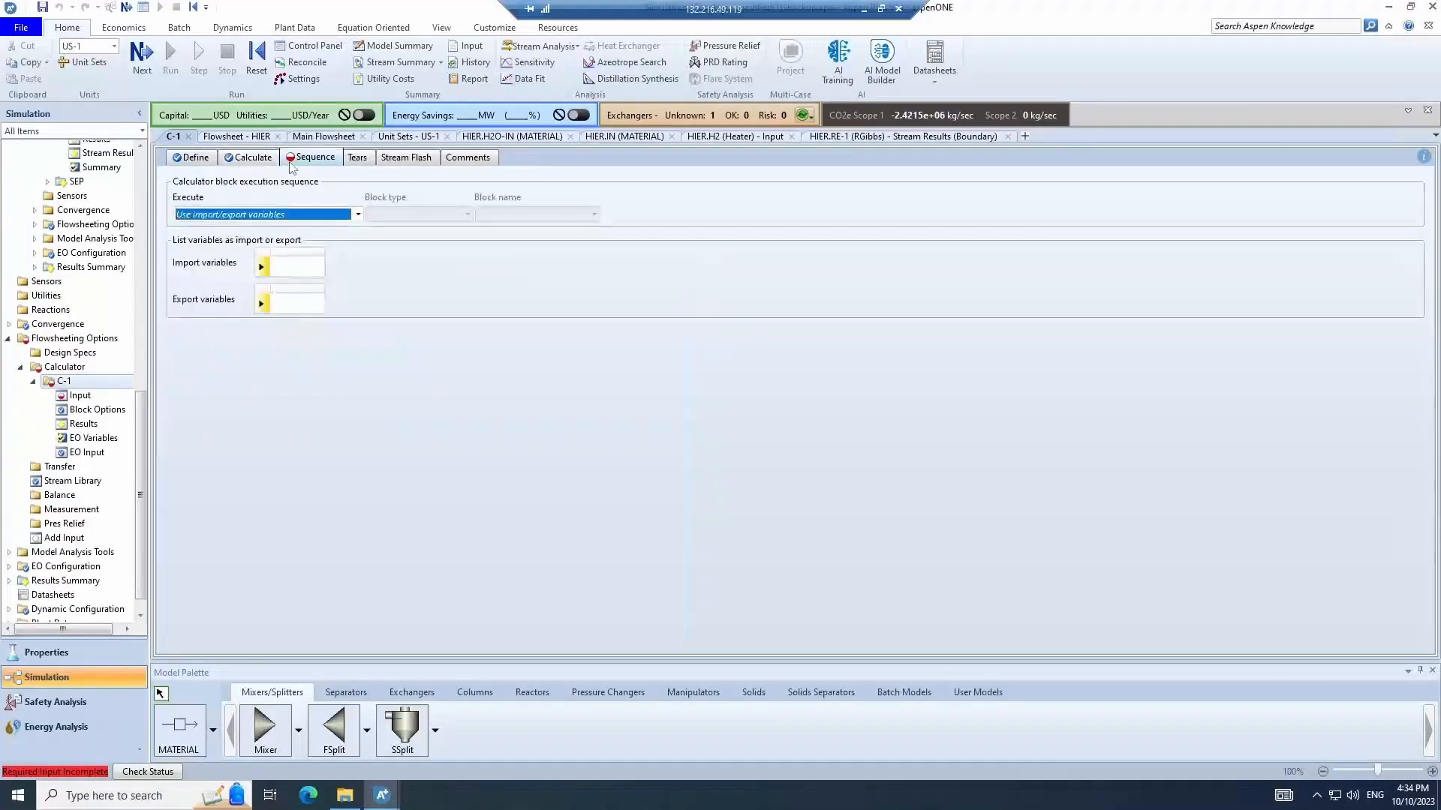
left_click(316, 268)
left_click(307, 284)
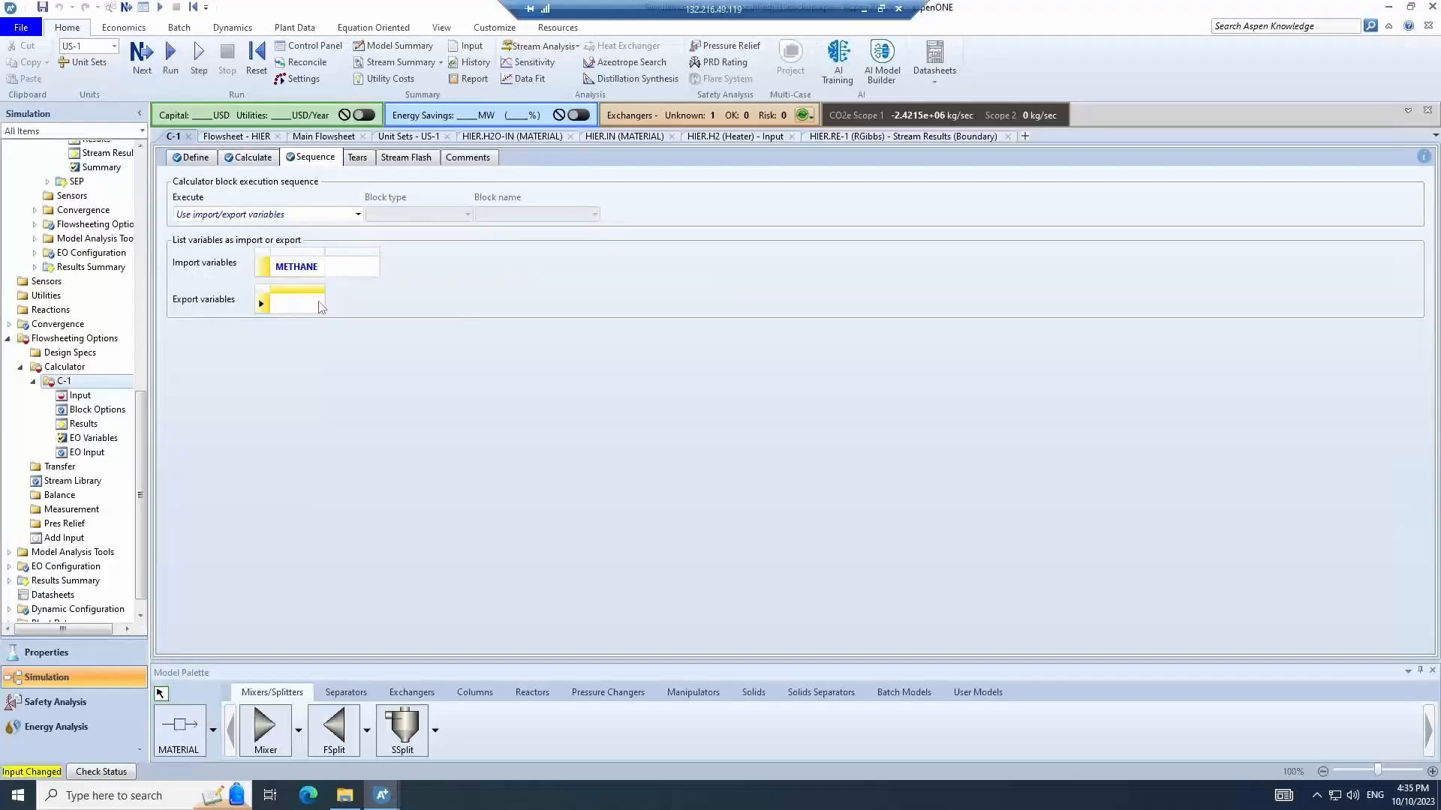
left_click(321, 306)
left_click(308, 336)
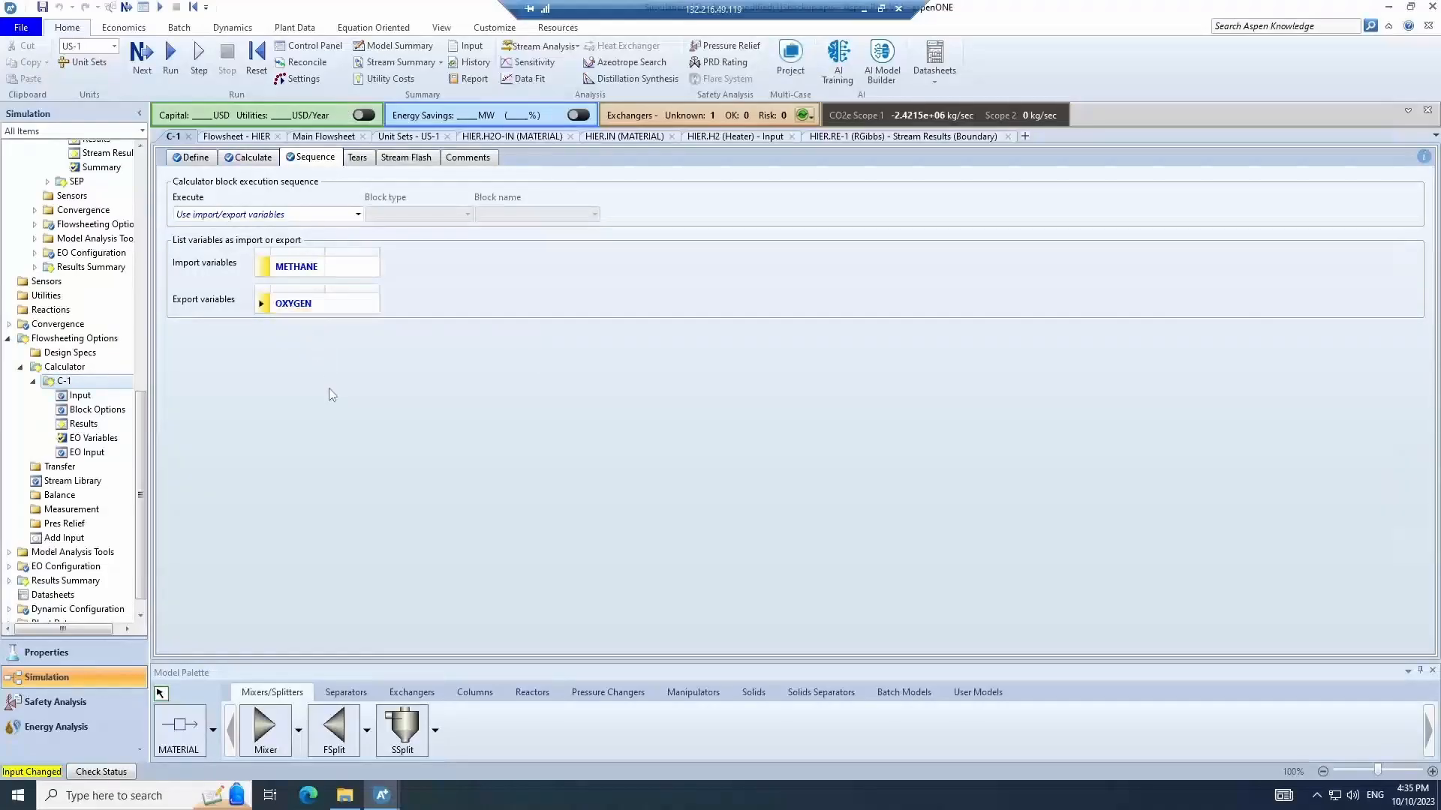
- Run the simulation and review the O2 and CH4 mole flows in RE-1's stream results
left_click(172, 56)
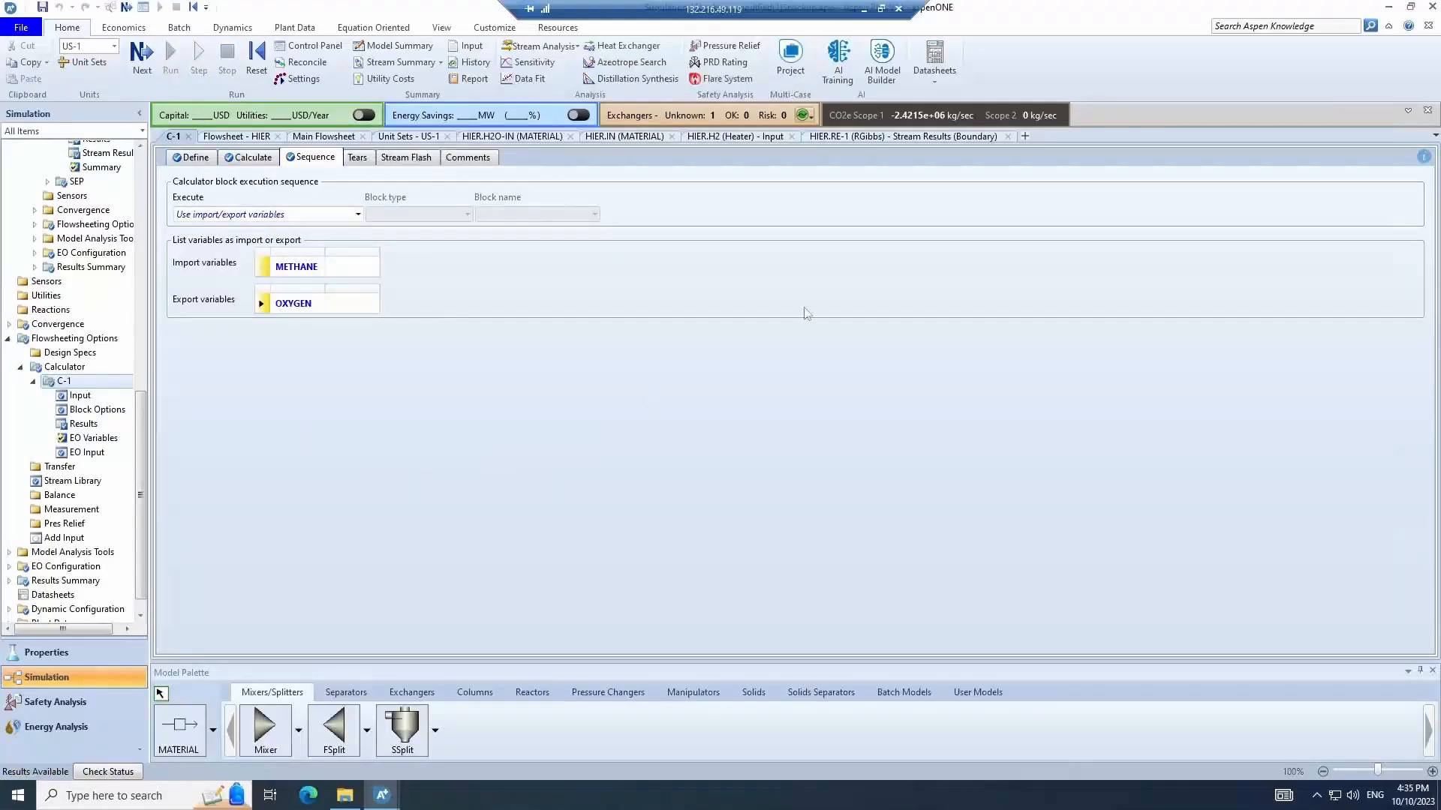
left_click(919, 141)
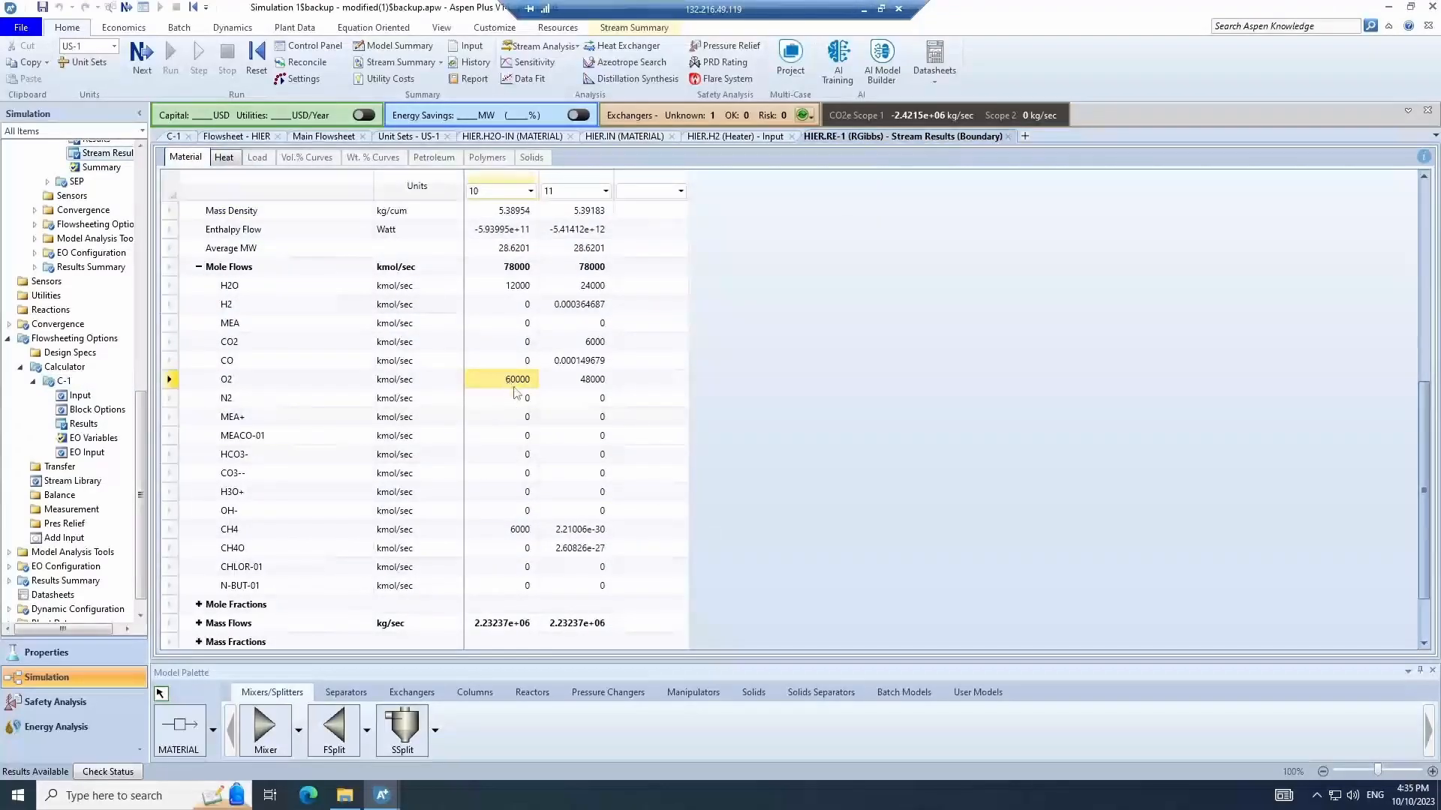
left_click(506, 530)
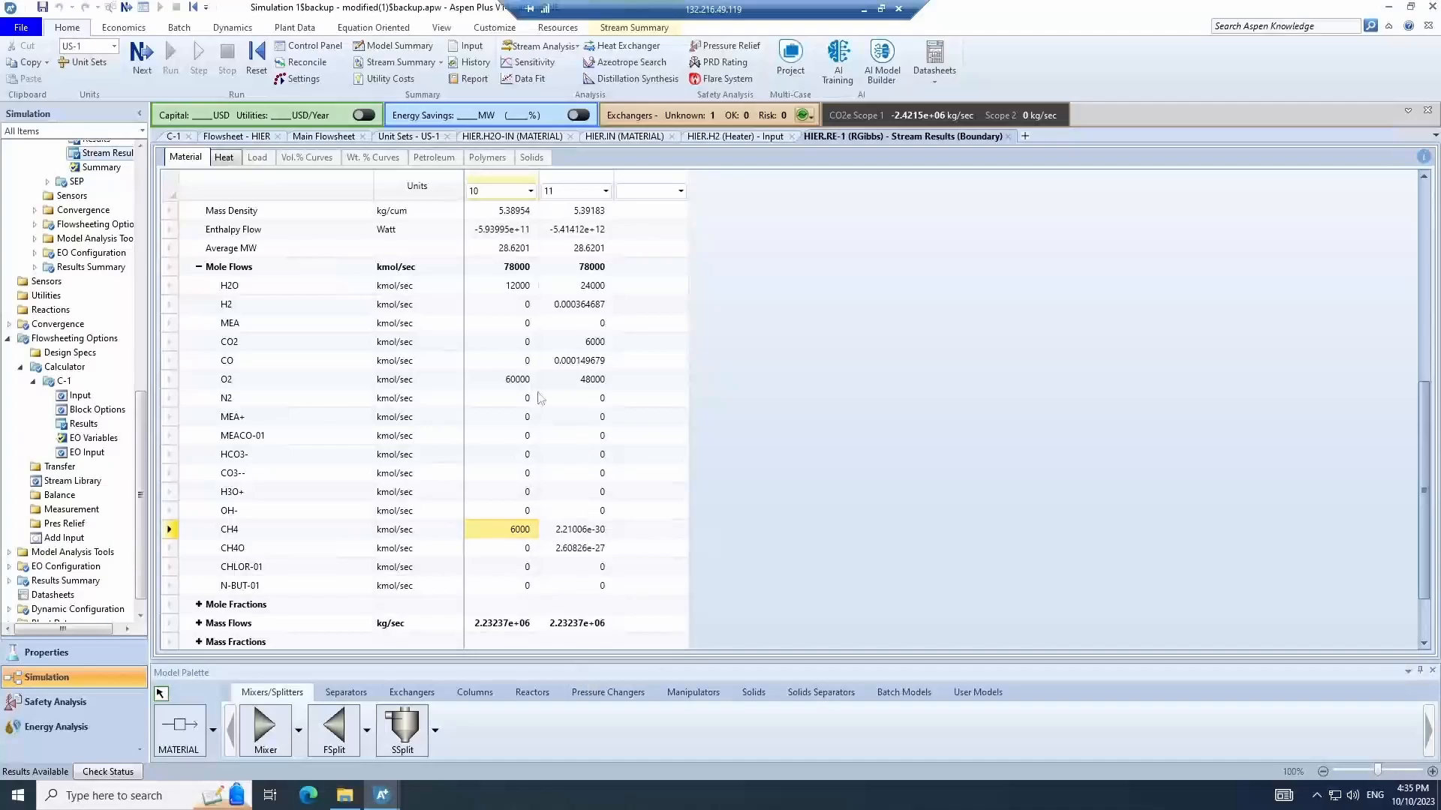
left_click(516, 380)
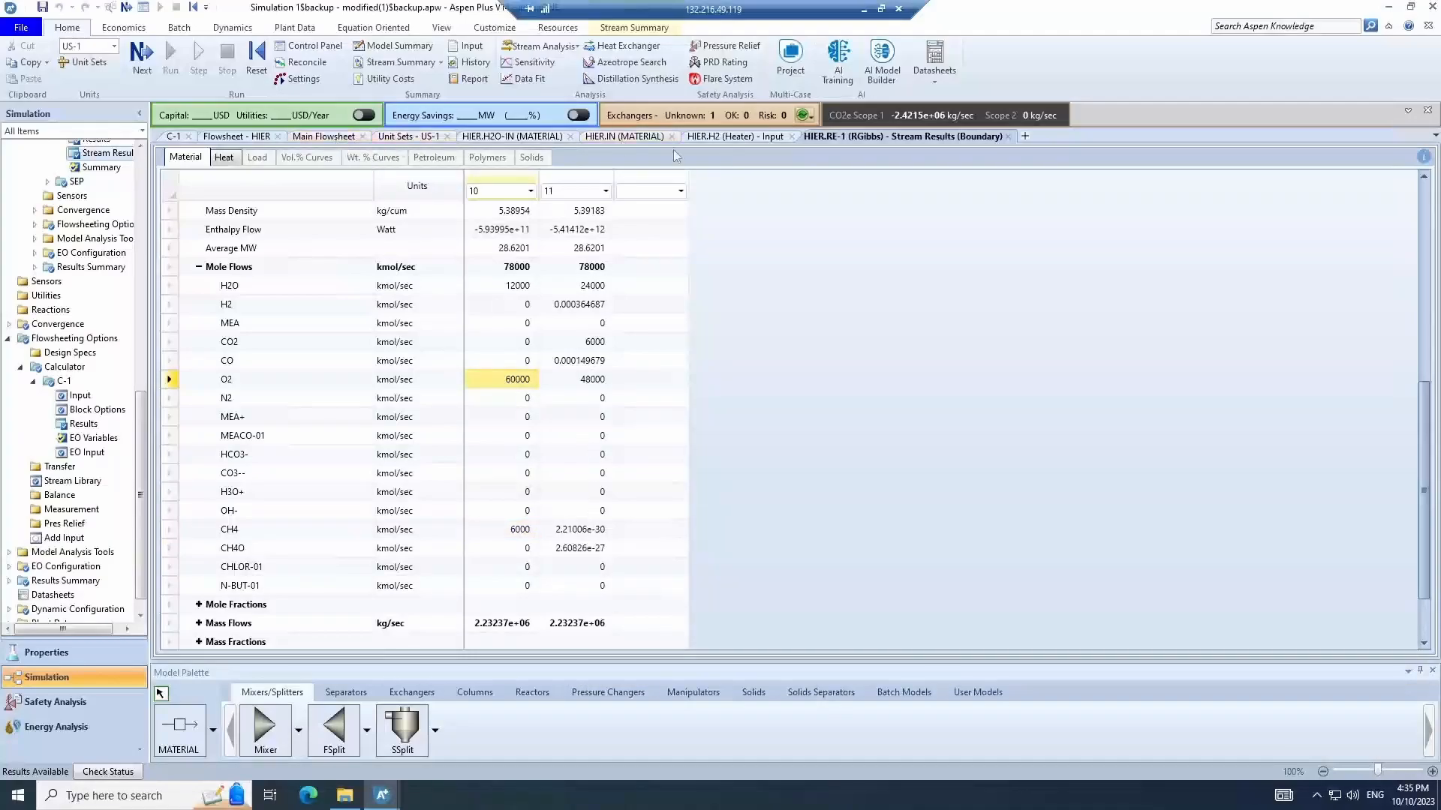
- Change the calculator's Fortran statement to OXYGEN=0.2*METHANE and rerun the simulation
left_click(173, 136)
left_click(247, 157)
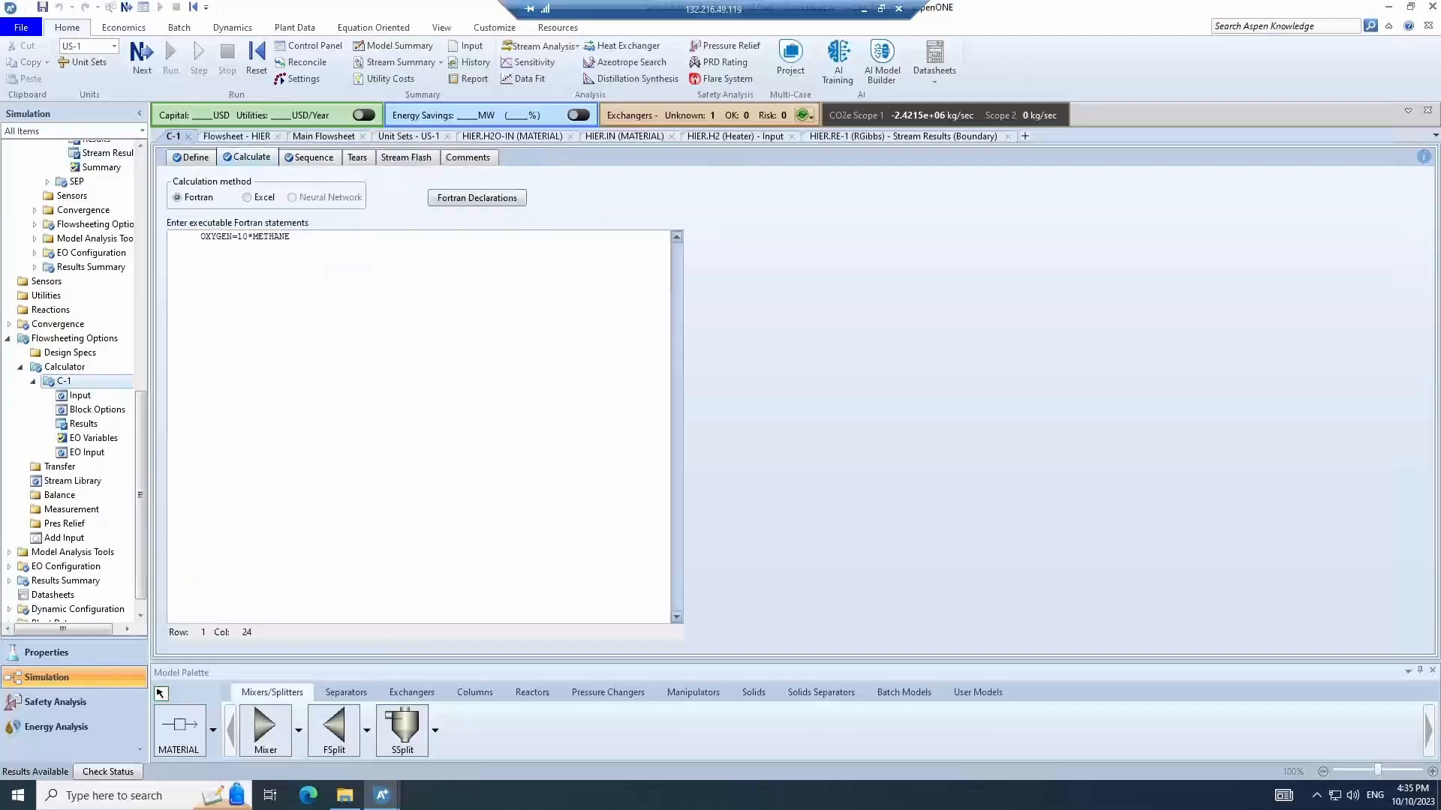
left_click(248, 237)
key("BackSpace")
key("BackSpace")
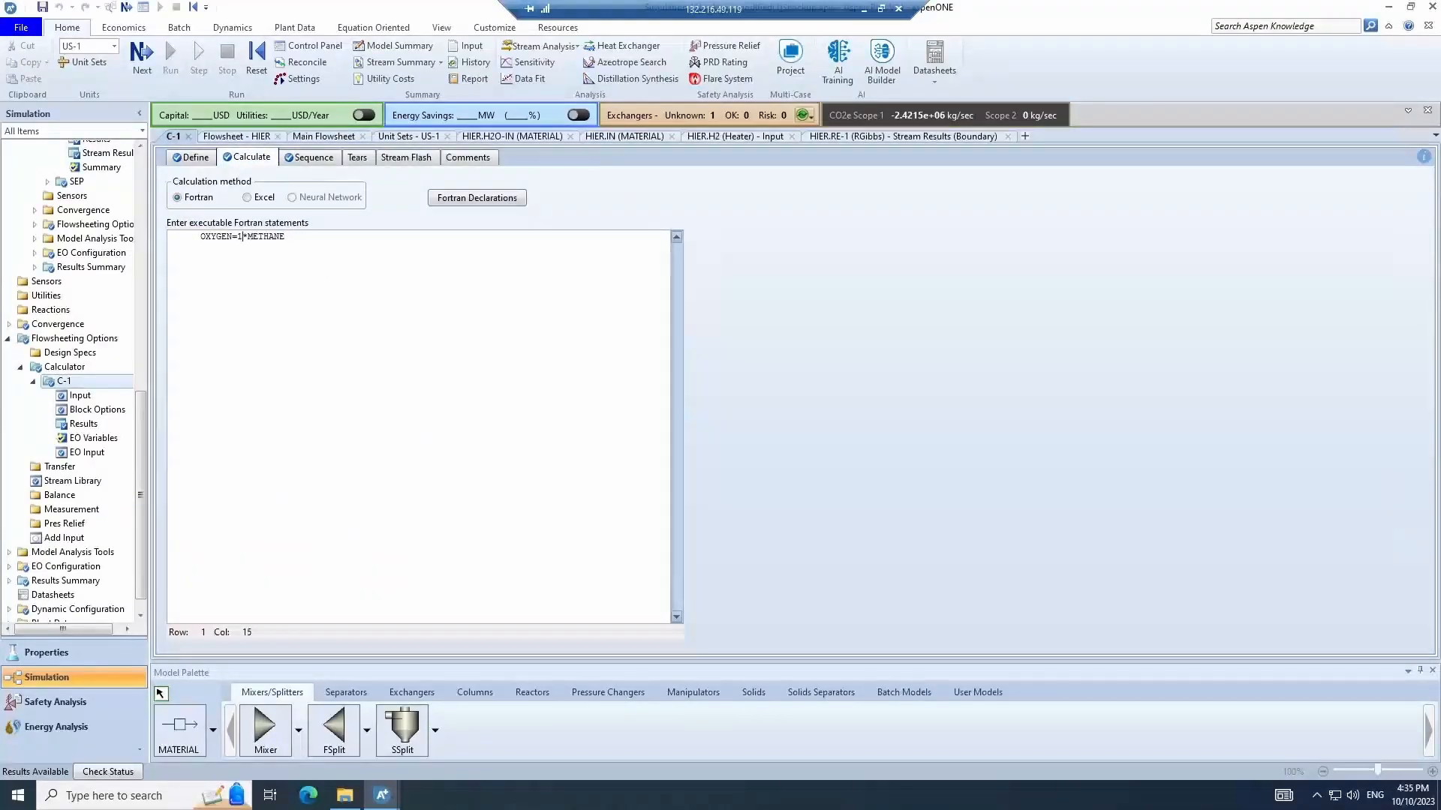
type("0.2")
key("F5")
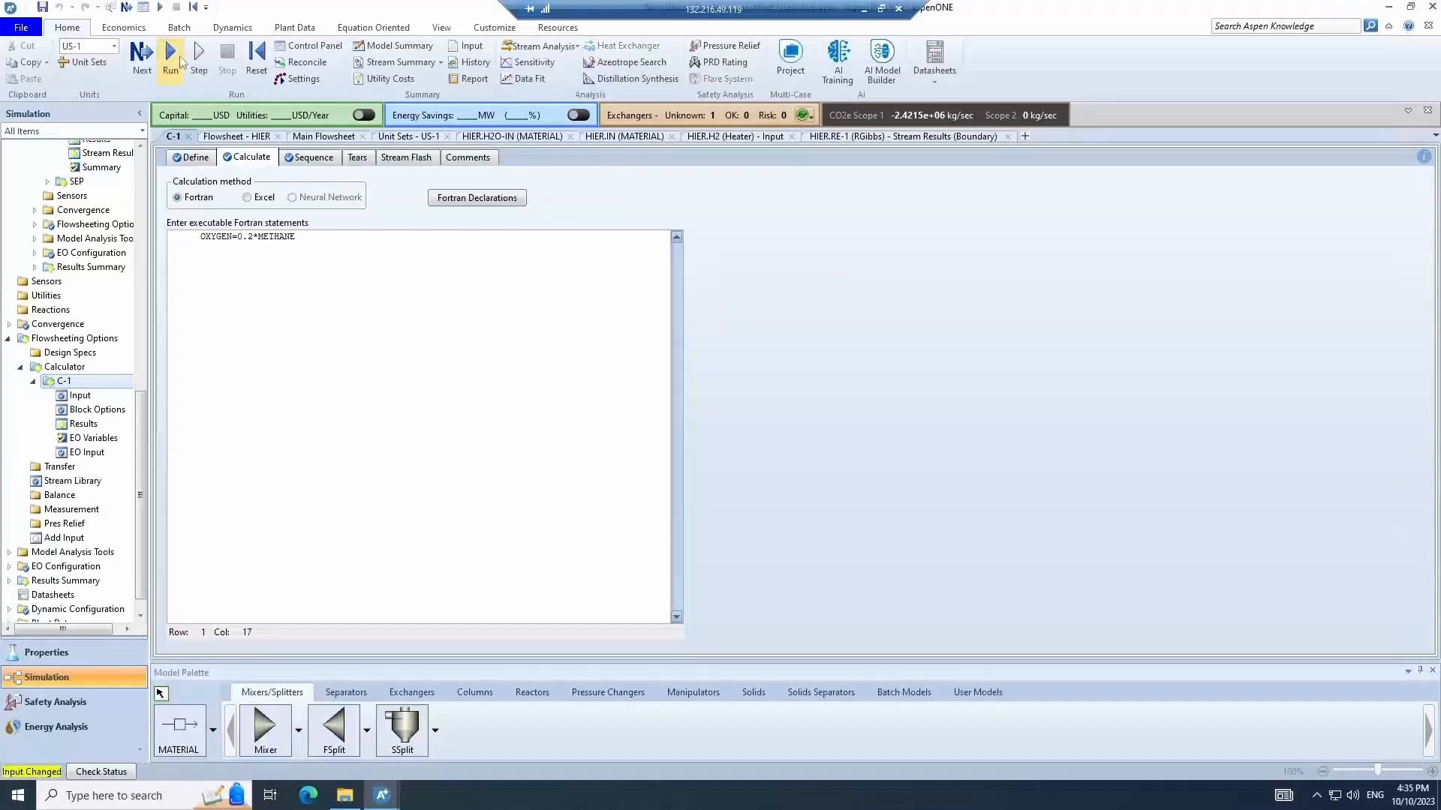
- Review the H2 and O2 mole flows of streams 10 and 11 in RE-1's stream results
left_click(887, 137)
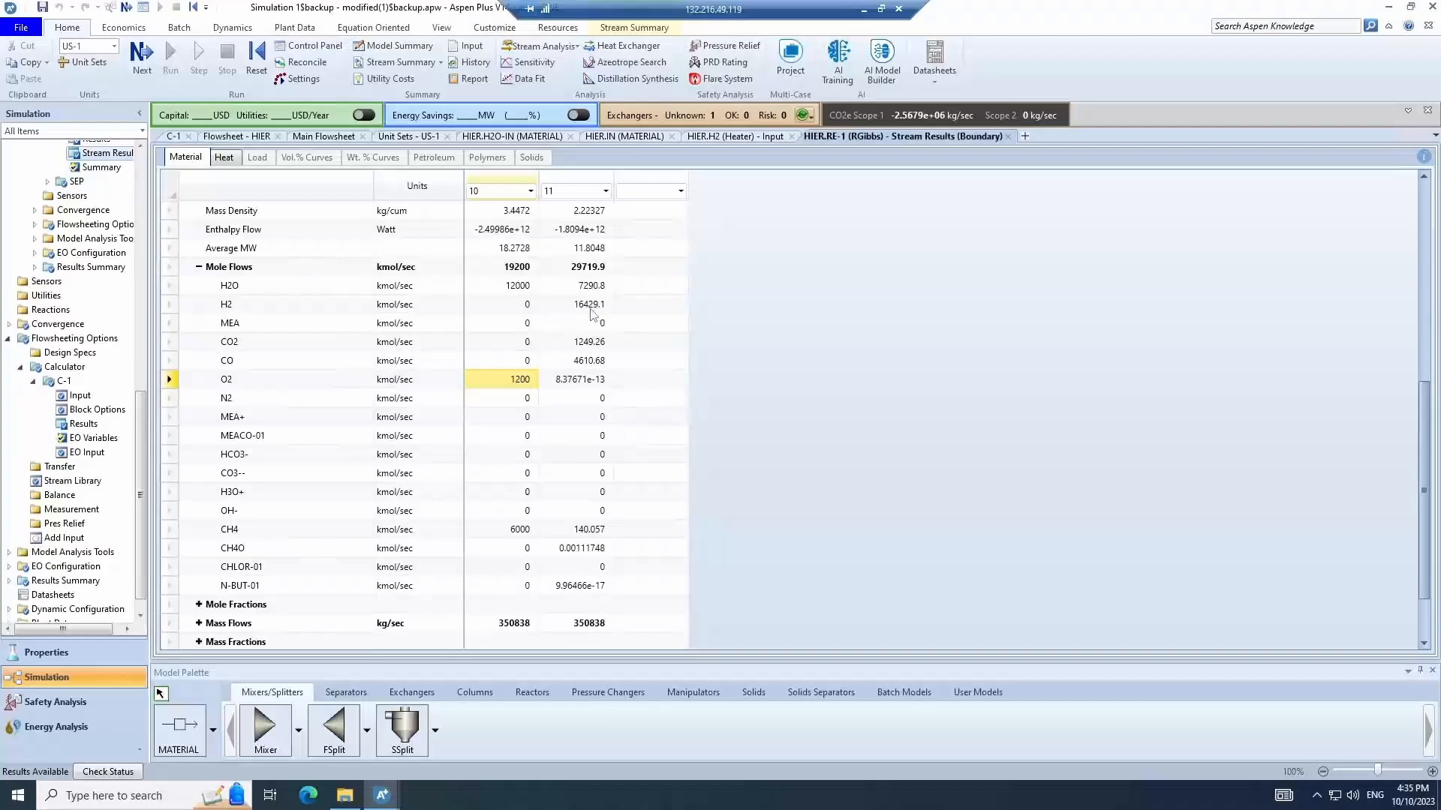
left_click(592, 308)
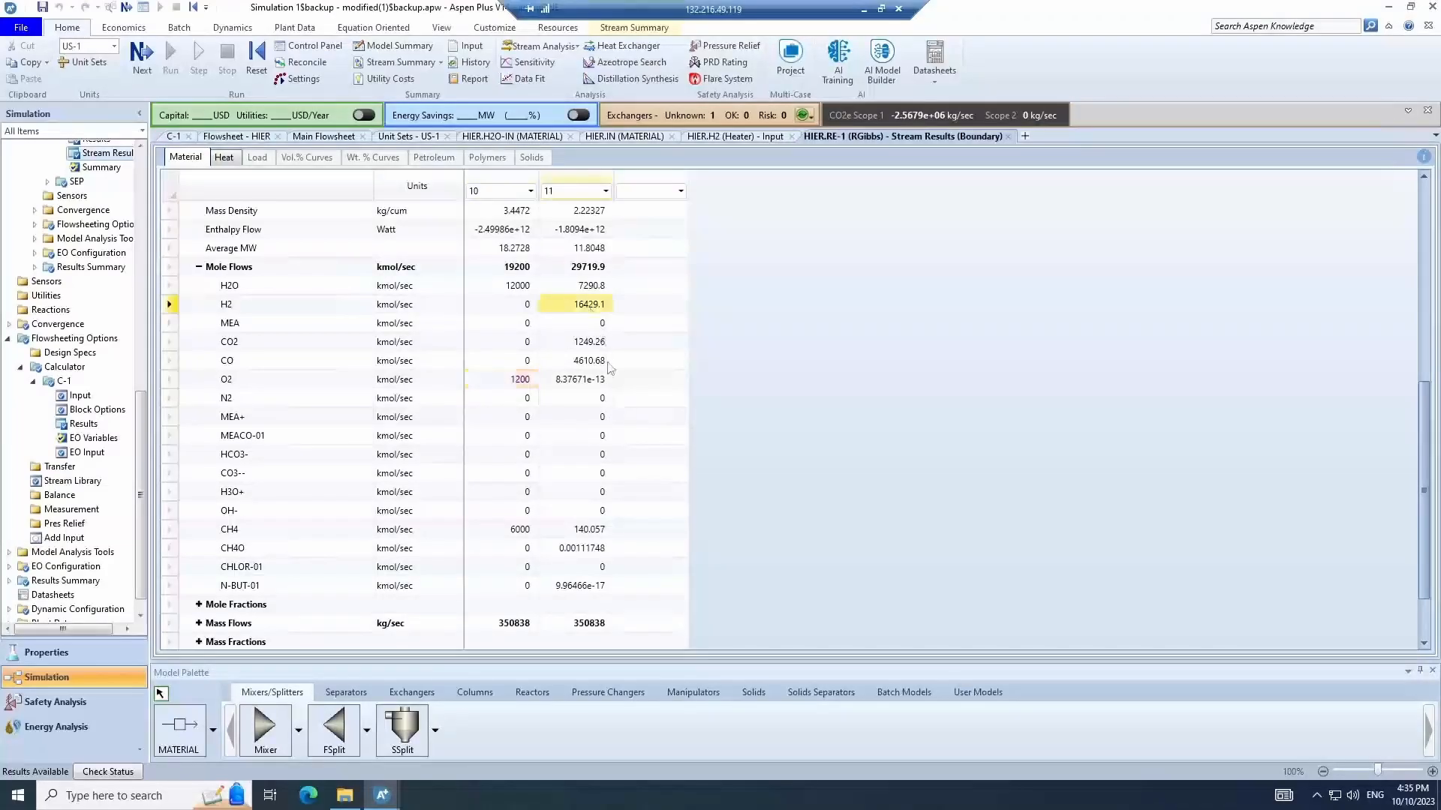
left_click(512, 381)
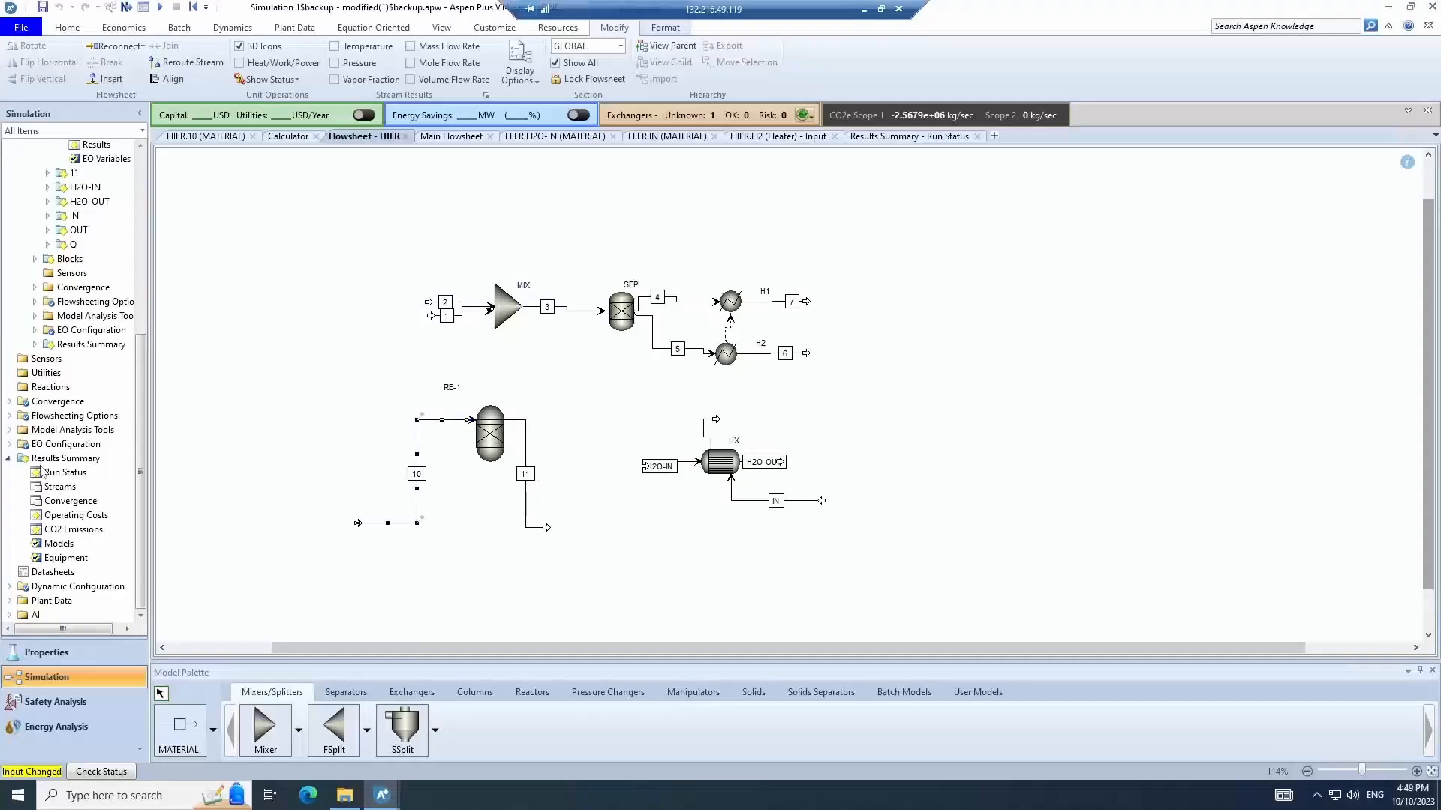
- Create a new sensitivity analysis under Model Analysis Tools
left_click(9, 430)
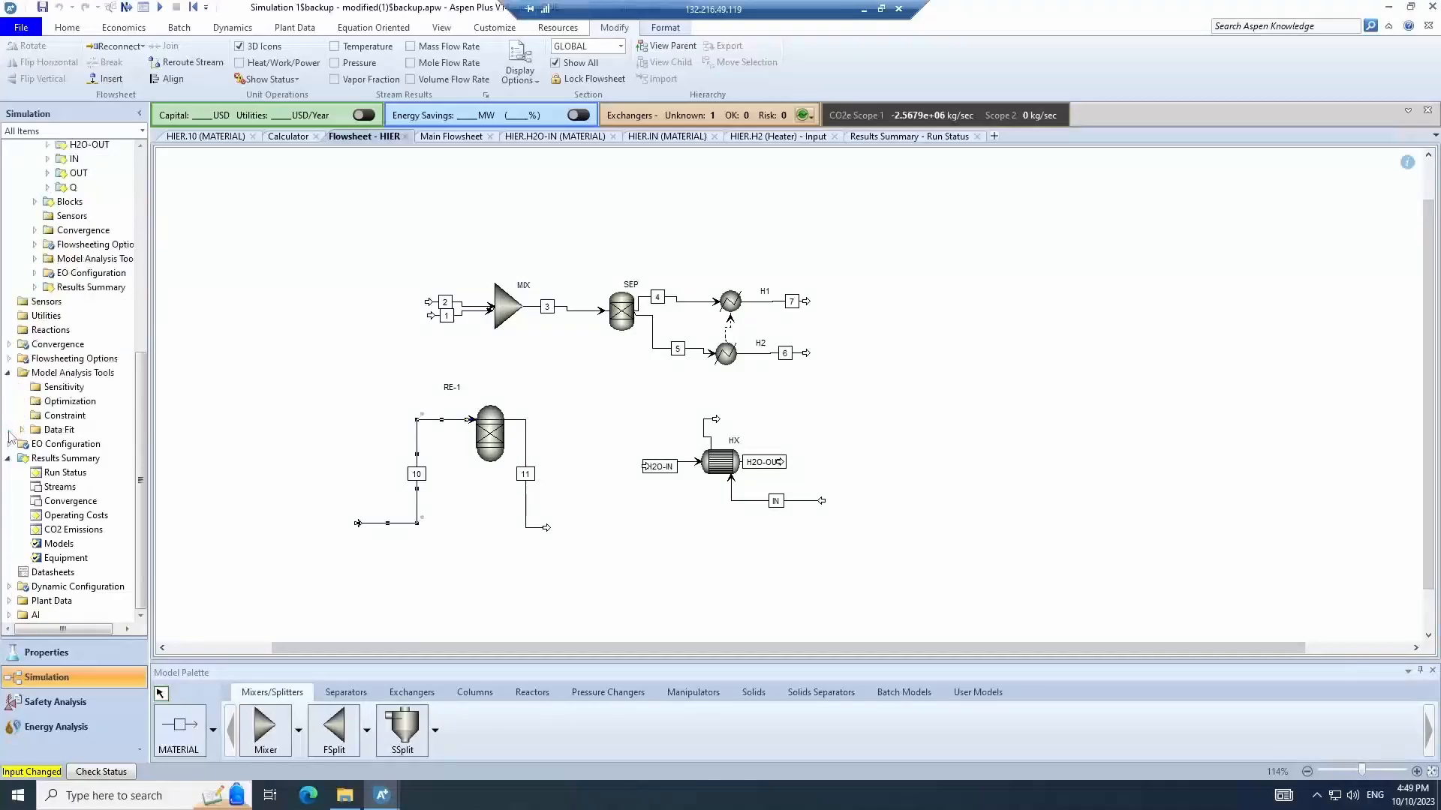
double_click(63, 389)
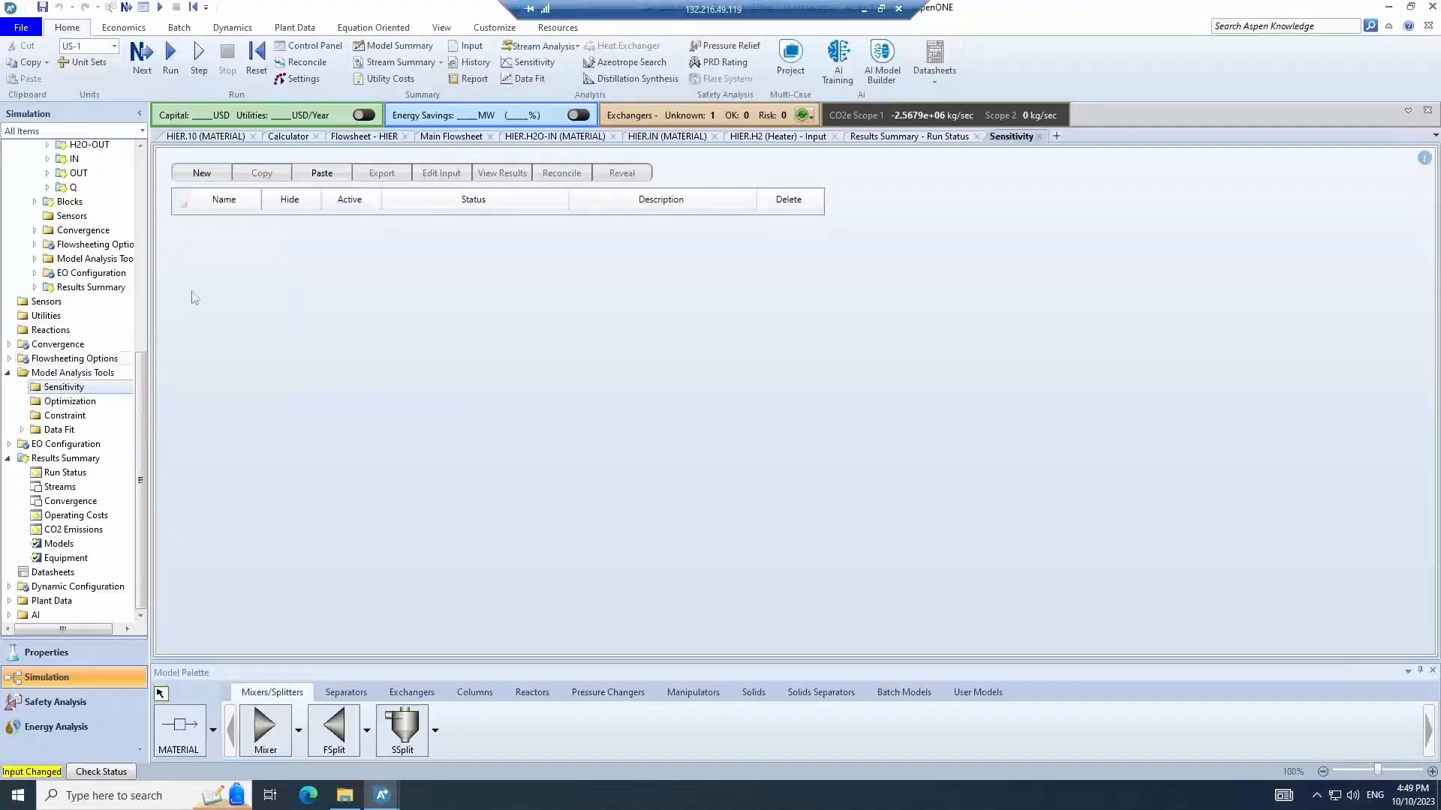
left_click(202, 172)
left_click(699, 419)
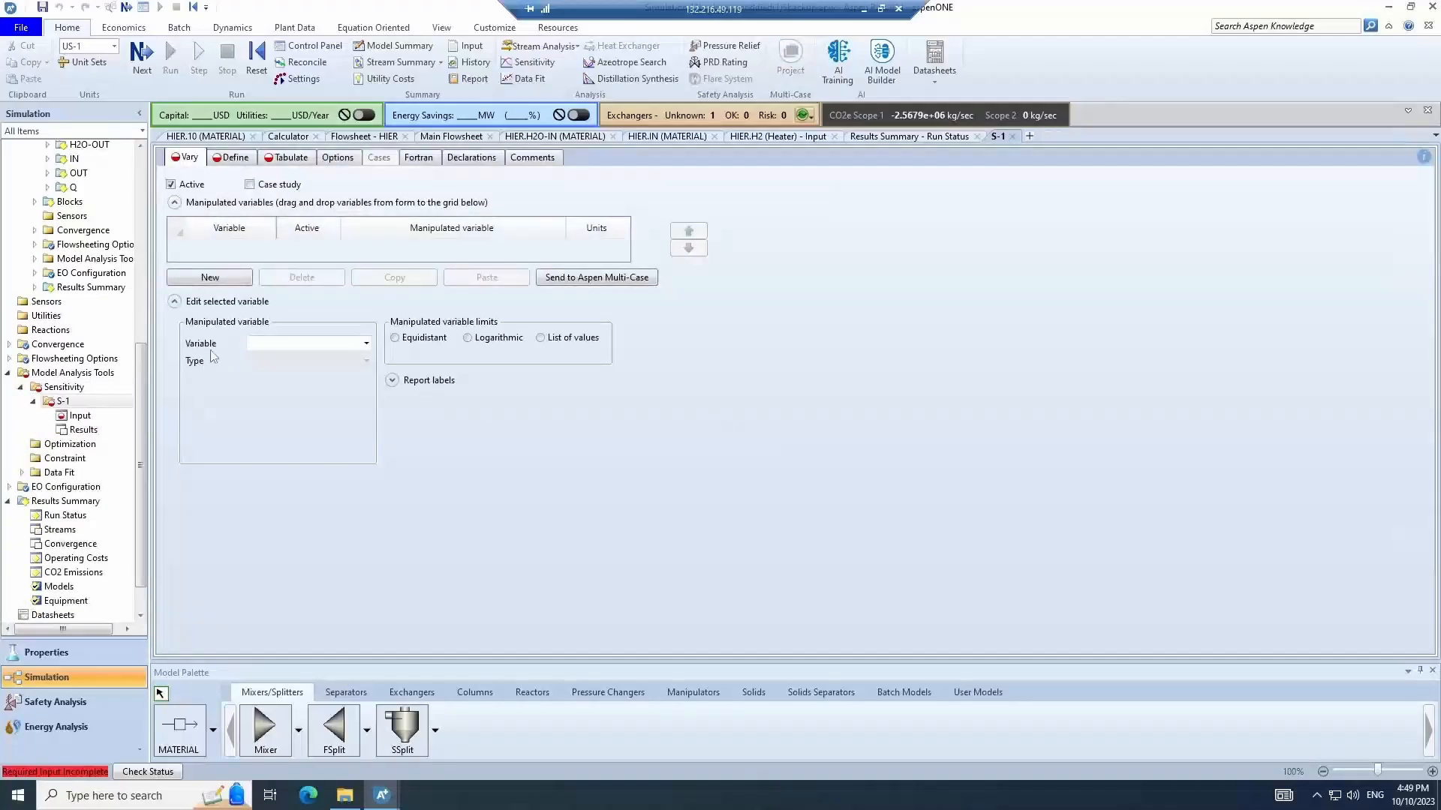
- Add a manipulated variable of type Block-Var for block HIER.RE-1 with variable PRES
left_click(237, 279)
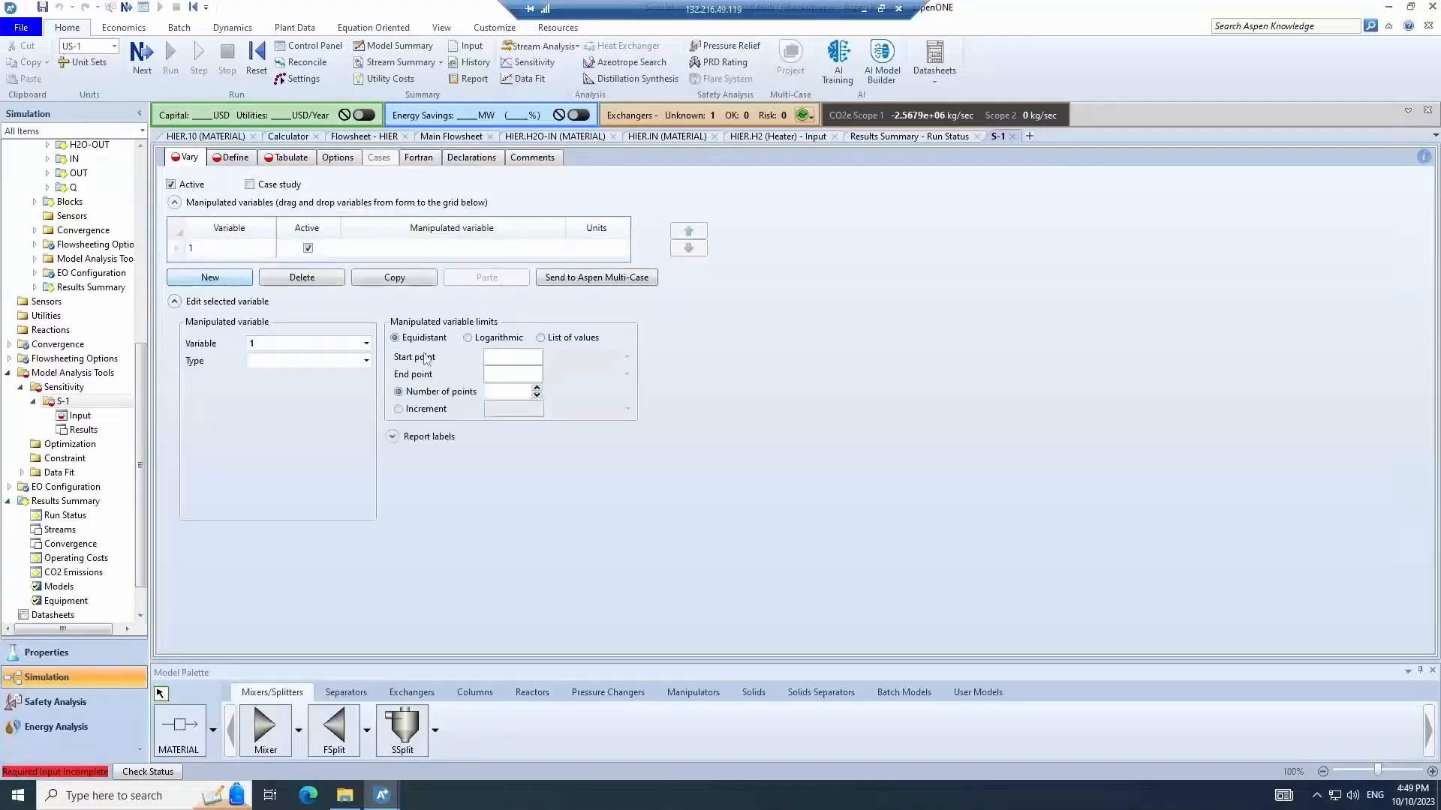
left_click(333, 363)
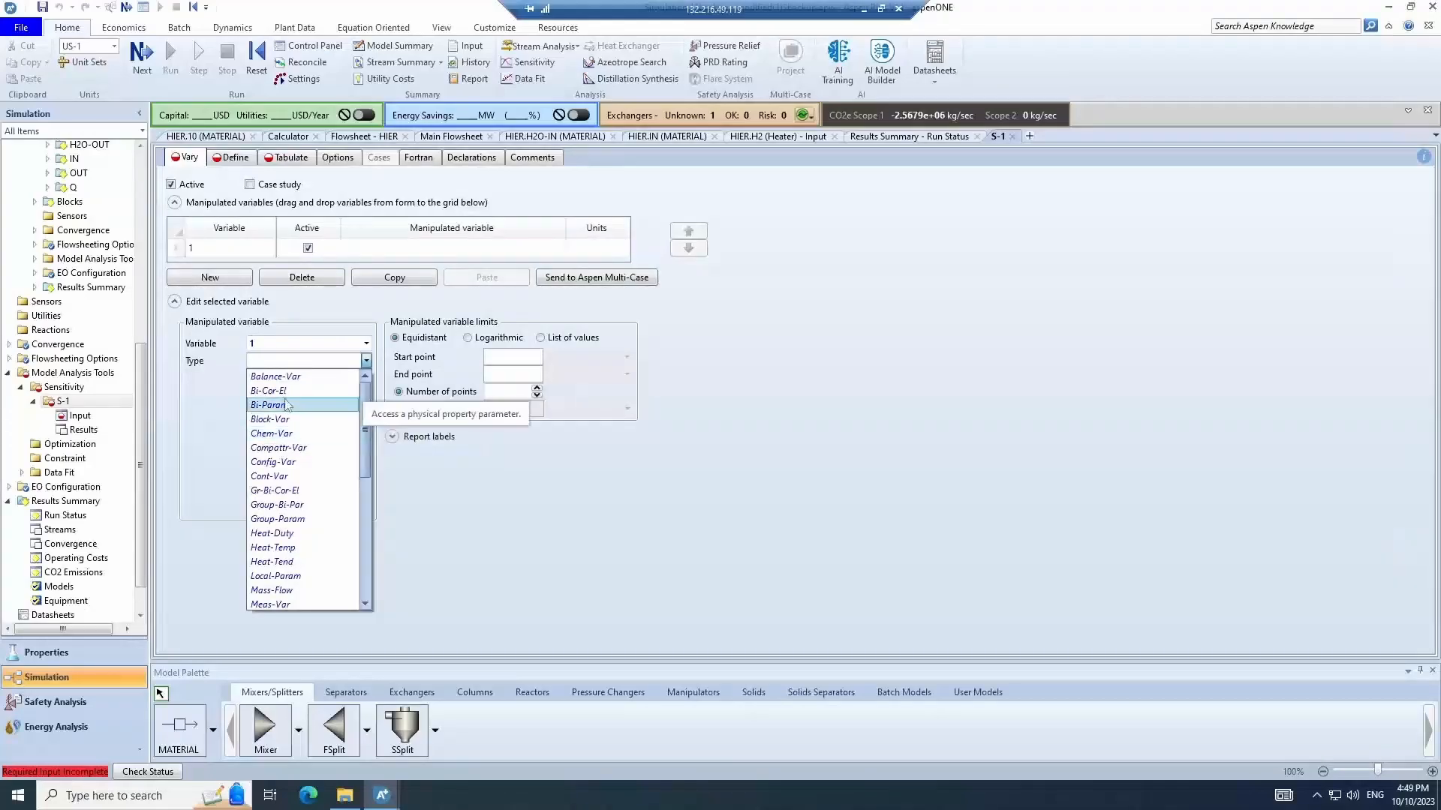
left_click(284, 420)
left_click(279, 381)
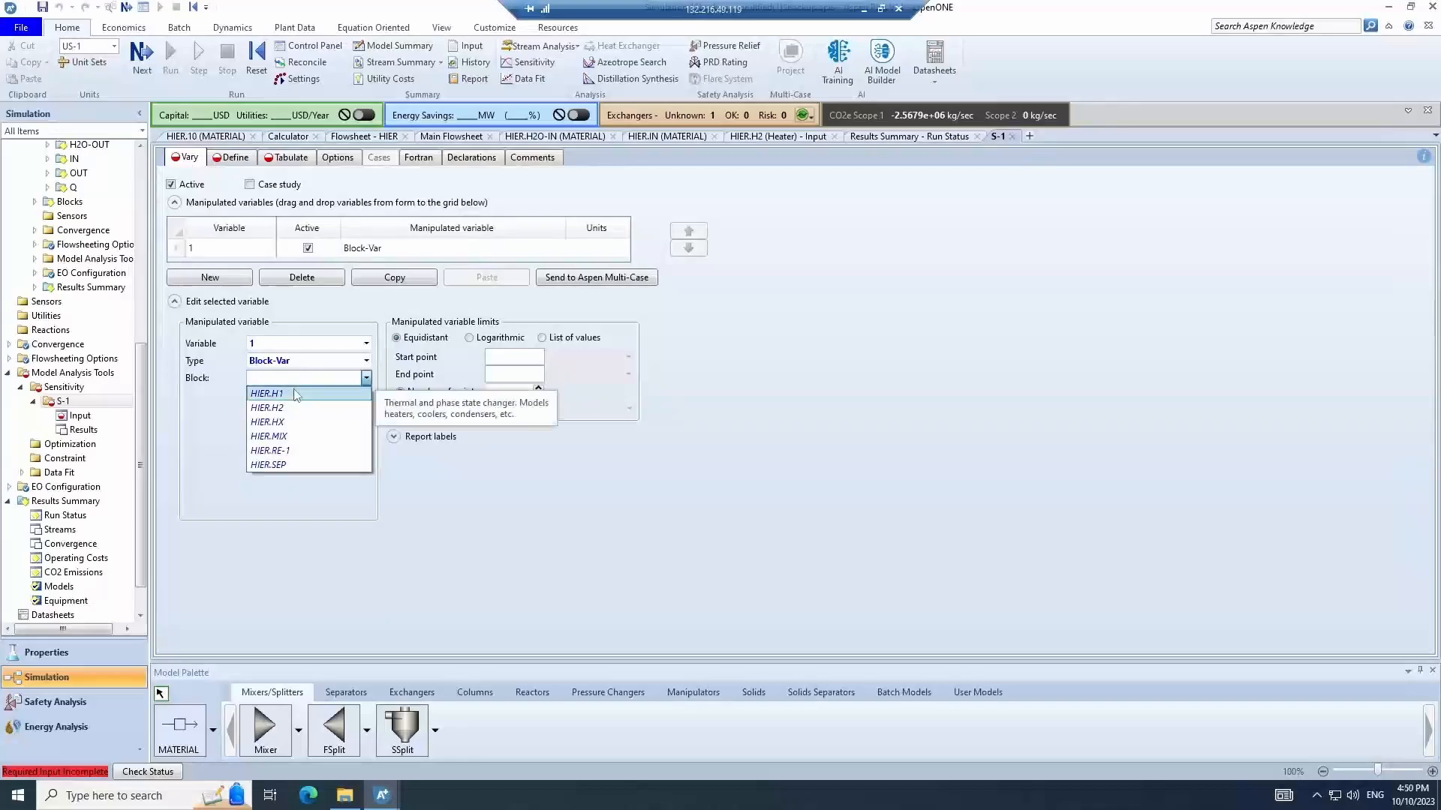
left_click(304, 452)
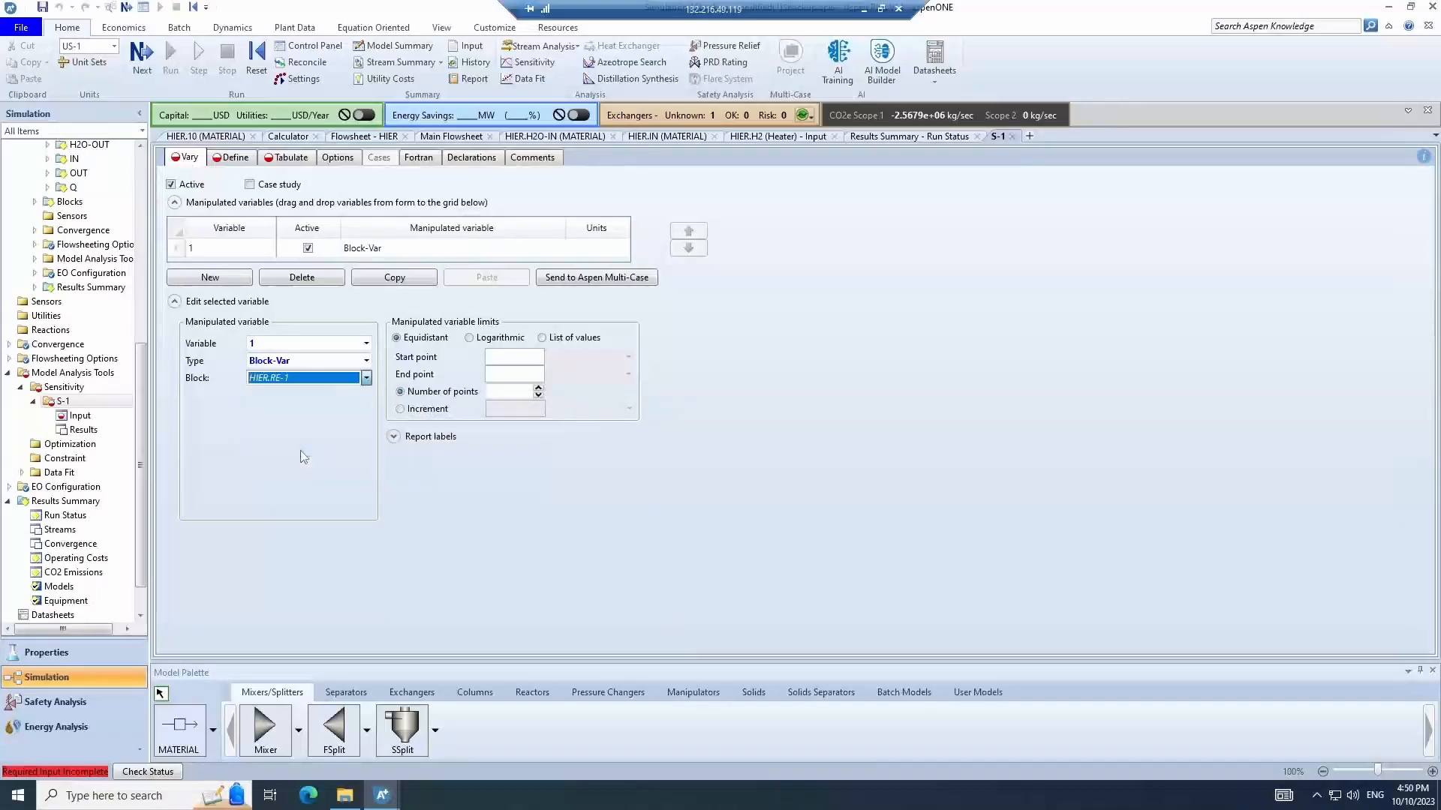
left_click(291, 397)
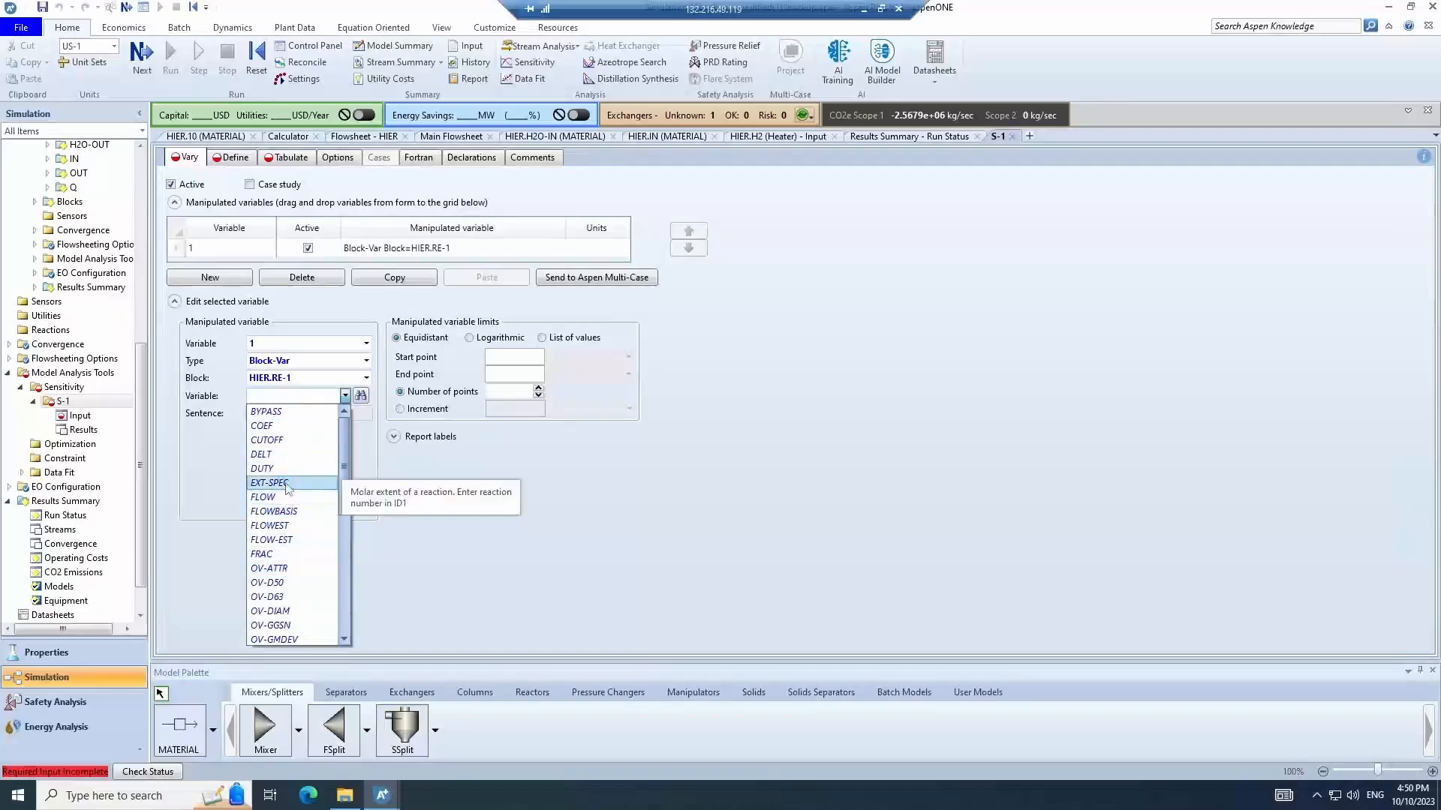
scroll(291, 491, "down", 1)
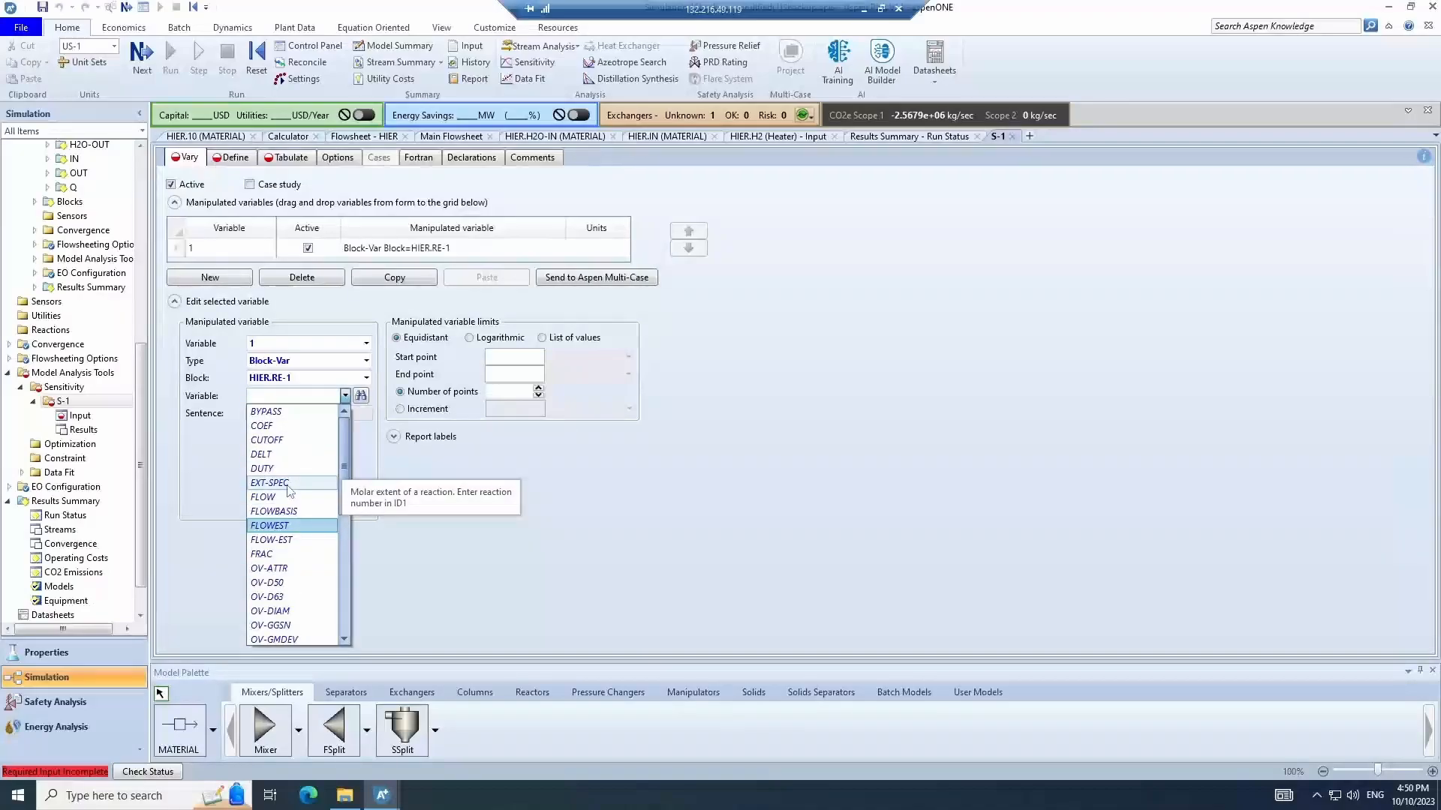
scroll(291, 484, "down", 5)
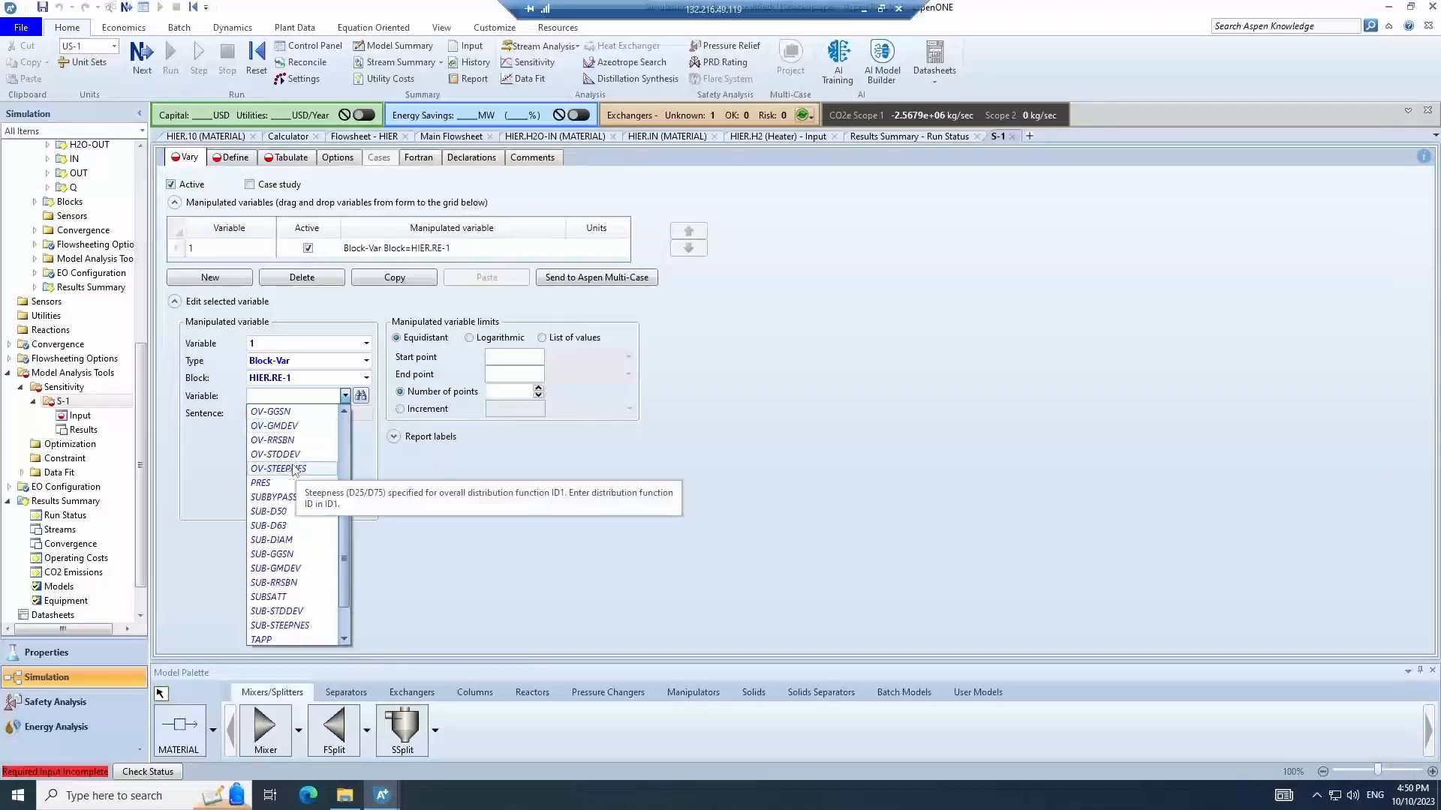
left_click(285, 483)
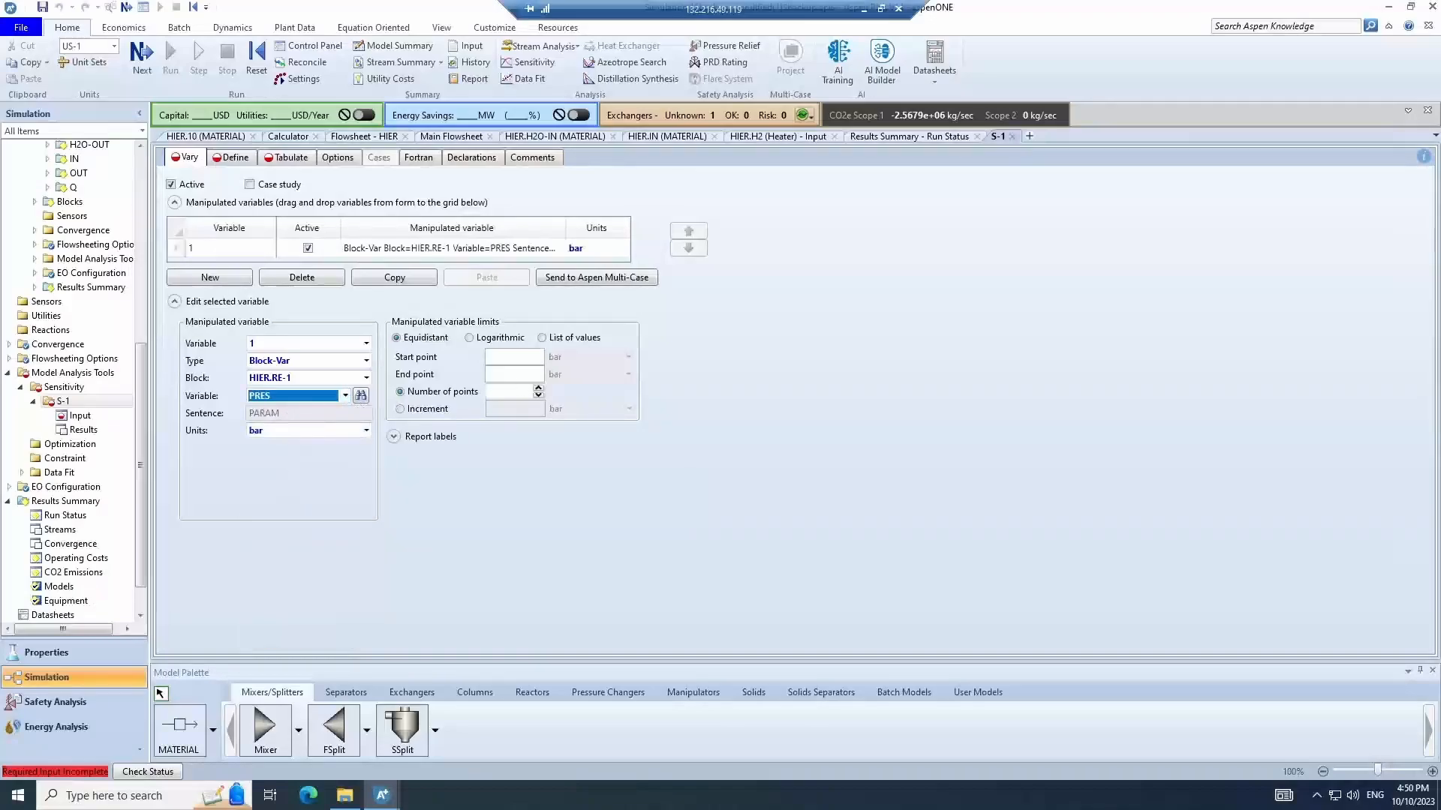
- Set the pressure range from 1 to 30 bar with 10 equidistant points
left_click(542, 356)
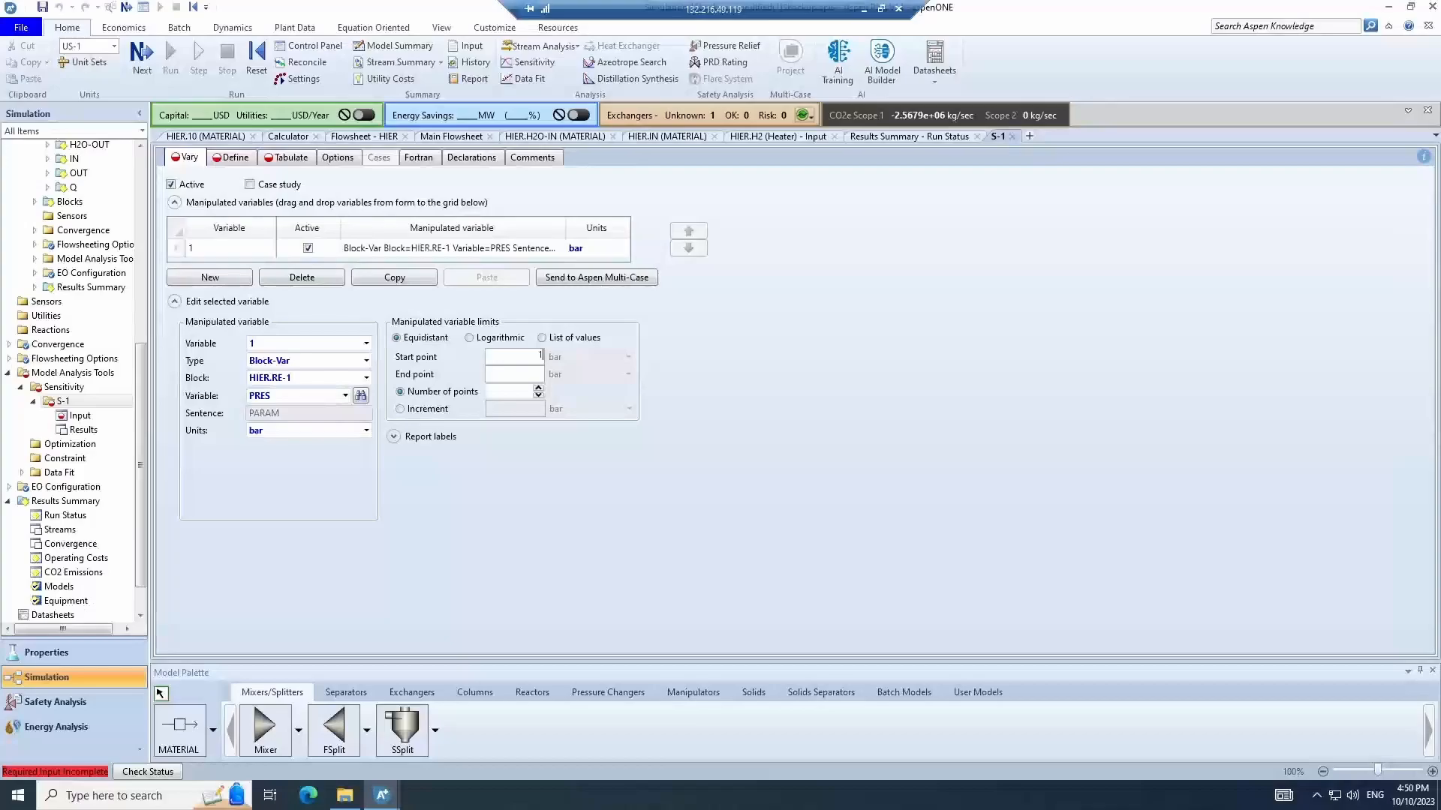
type("30")
left_click(529, 393)
key("BackSpace")
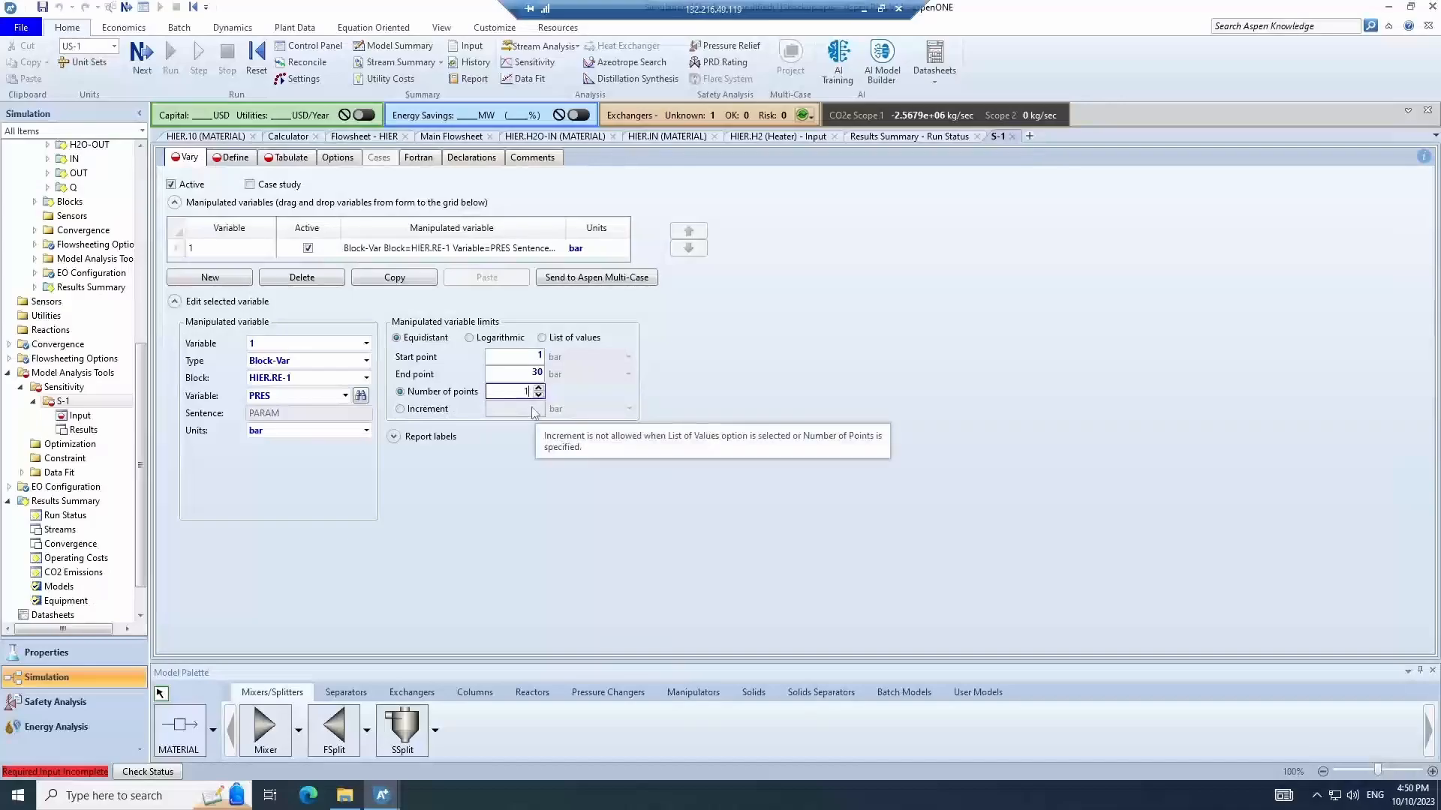
type("0")
left_click(461, 504)
- Duplicate the pressure manipulated variable as a second variable
left_click(245, 251)
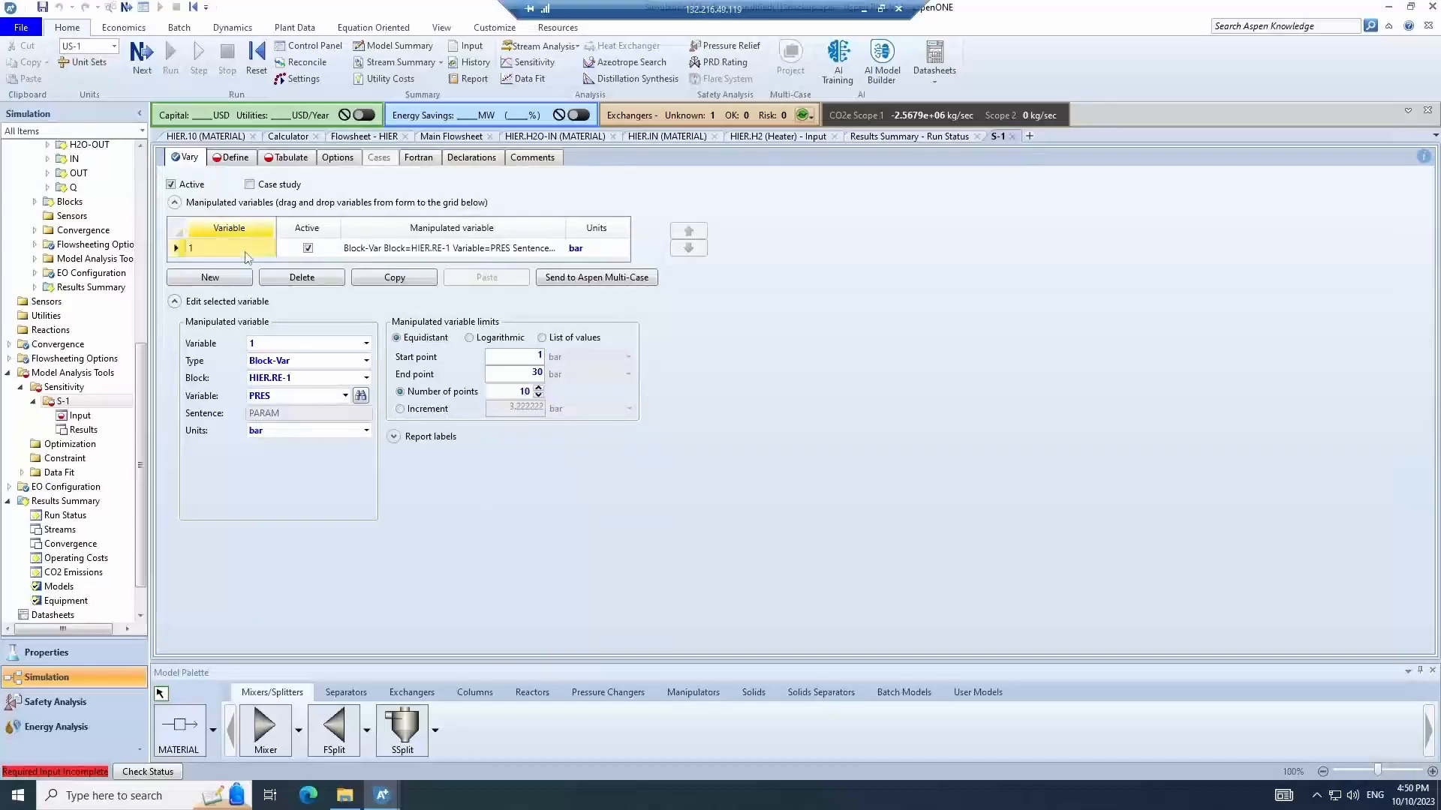
left_click(418, 283)
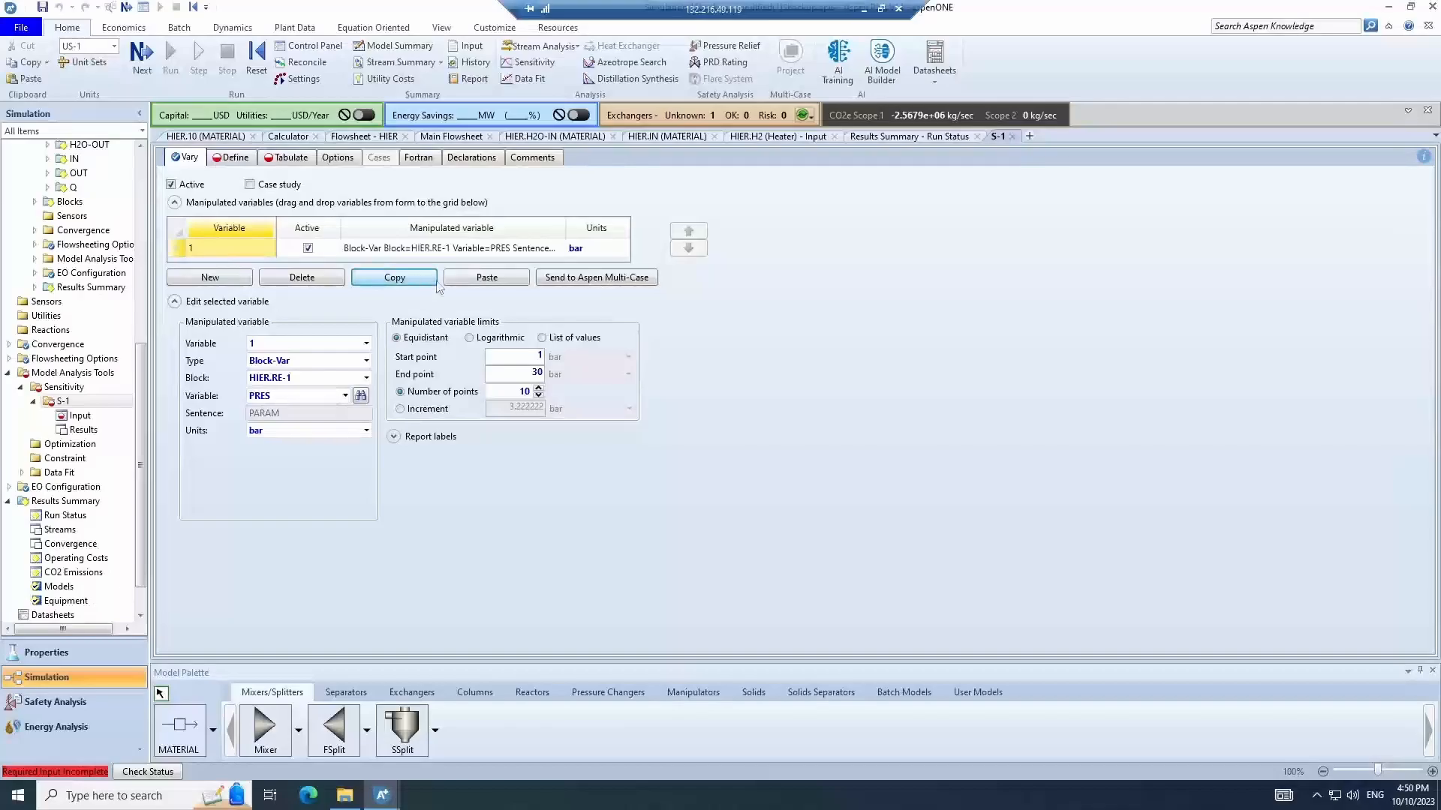
left_click(473, 282)
left_click(225, 266)
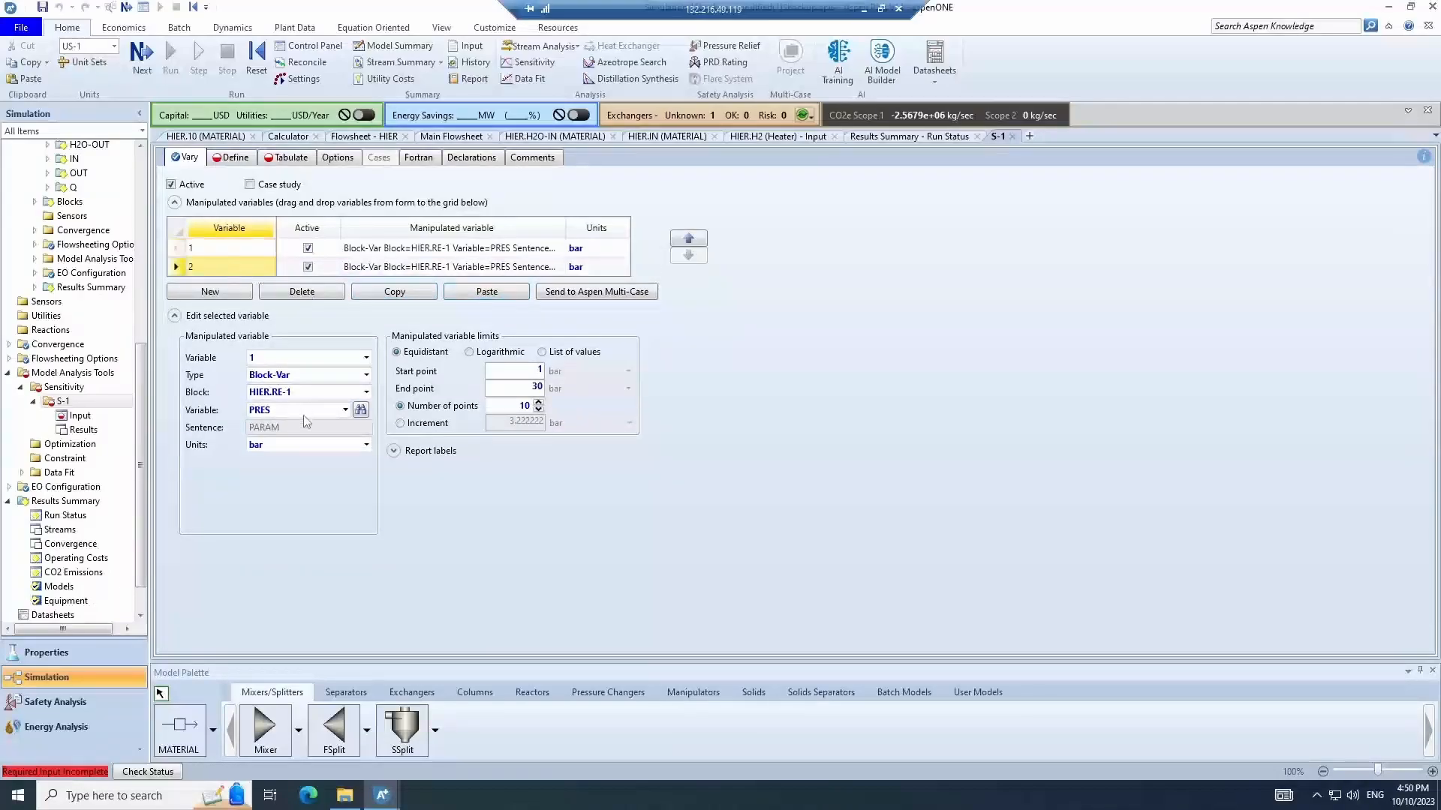
- Change the second variable to TEMP and set its range from 100 to 200 C
left_click(288, 410)
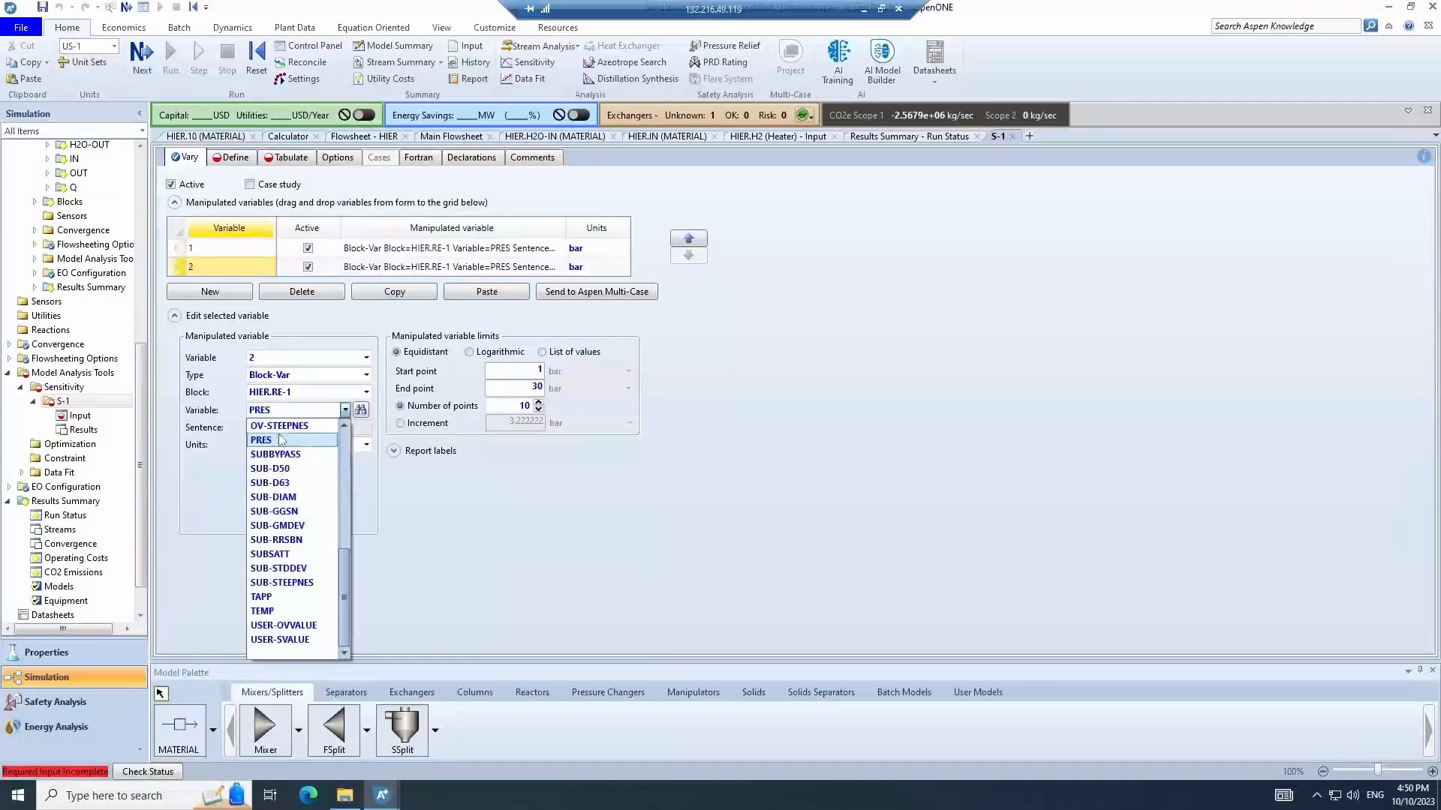
left_click(288, 611)
left_click(538, 370)
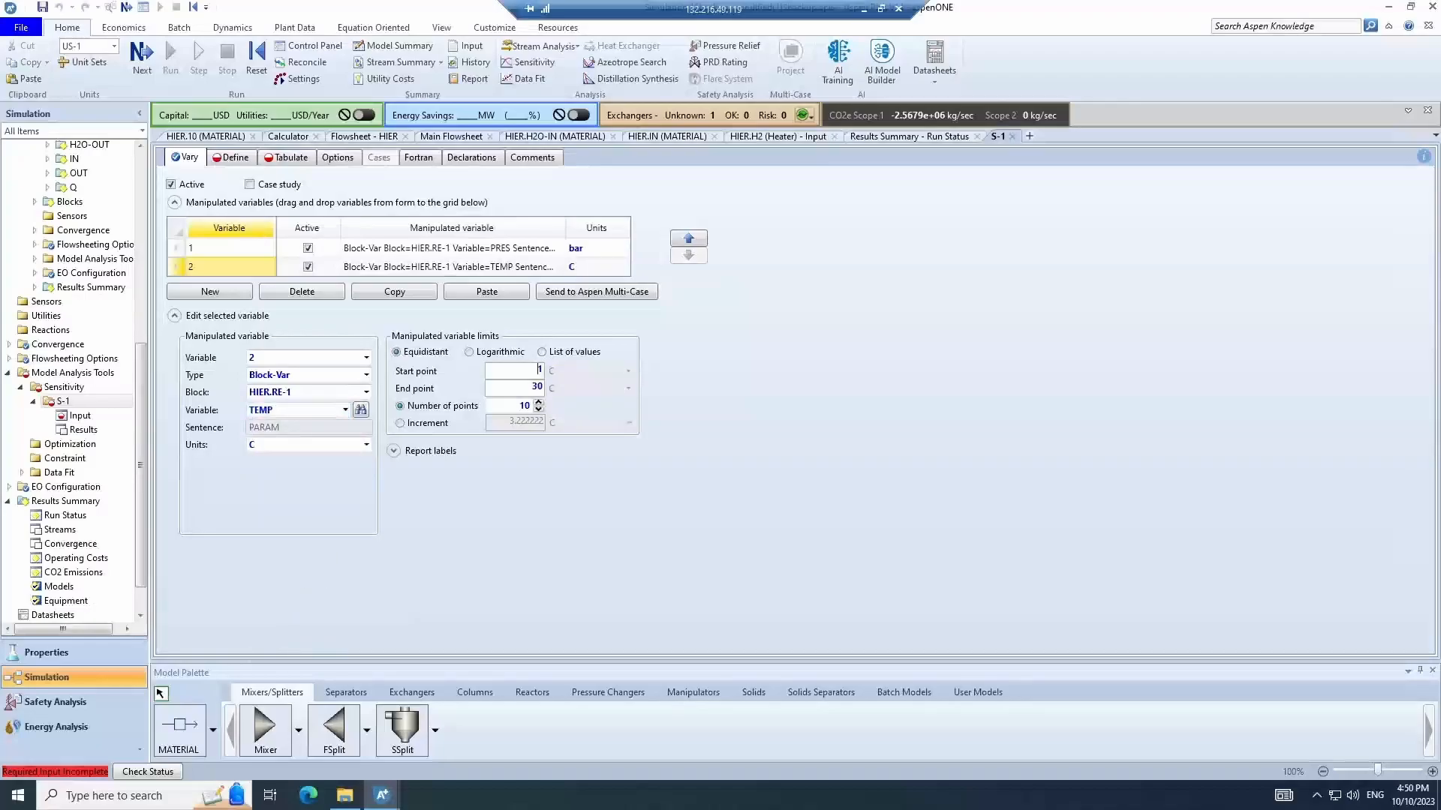
type("00")
key("Tab")
type("200")
- Create a new sampled variable named HYDROGEN
left_click(241, 161)
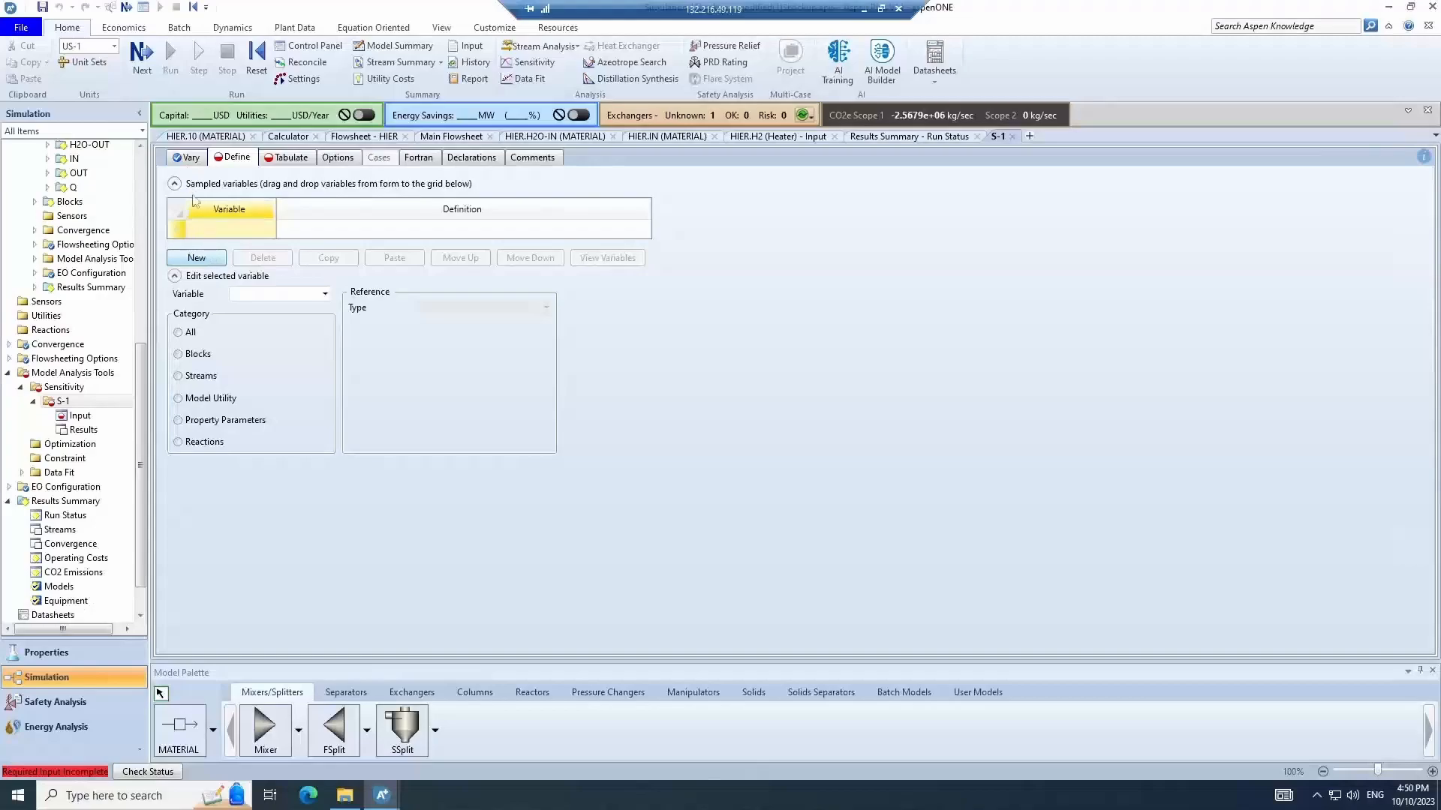
left_click(195, 259)
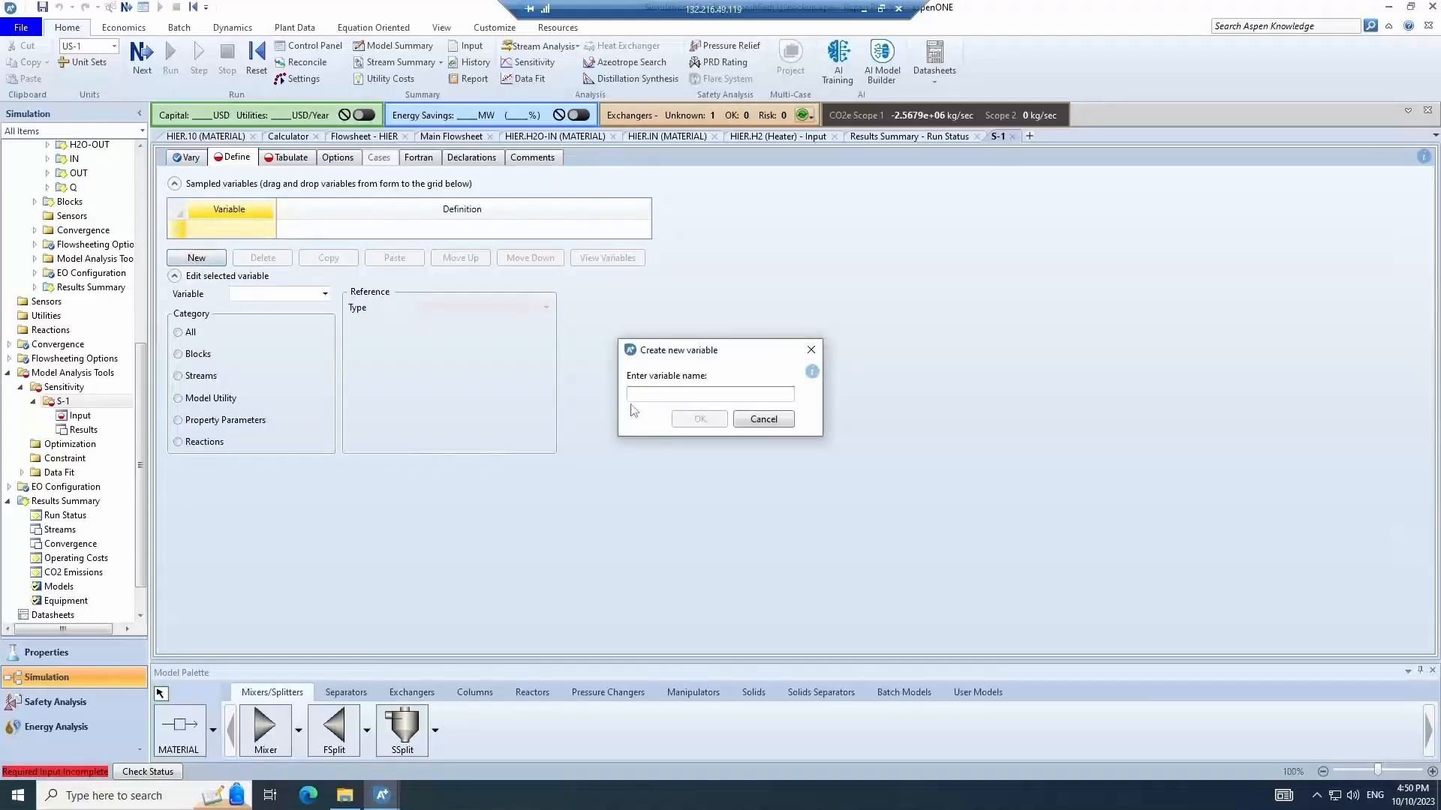
type("HYDROG")
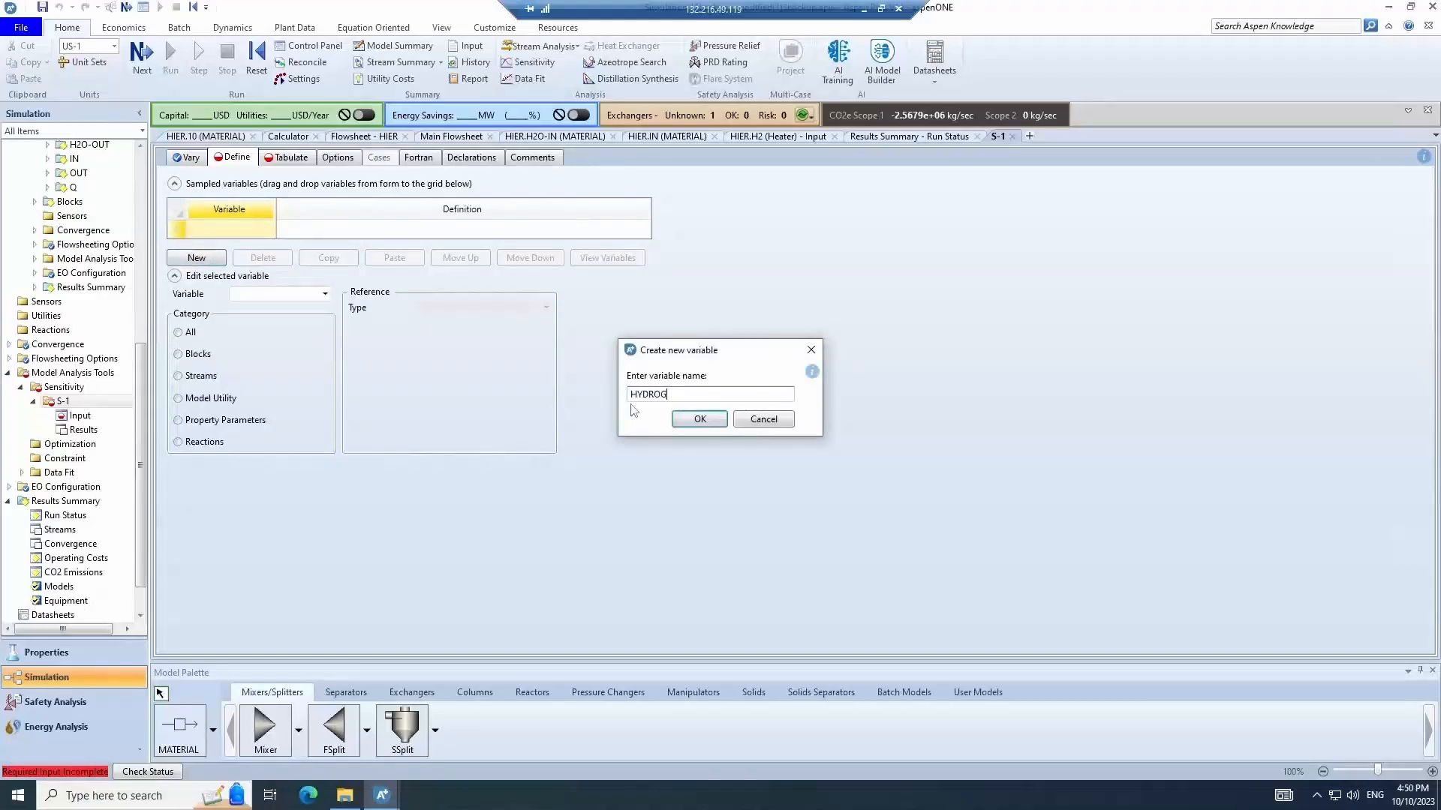
type("EN")
key("Return")
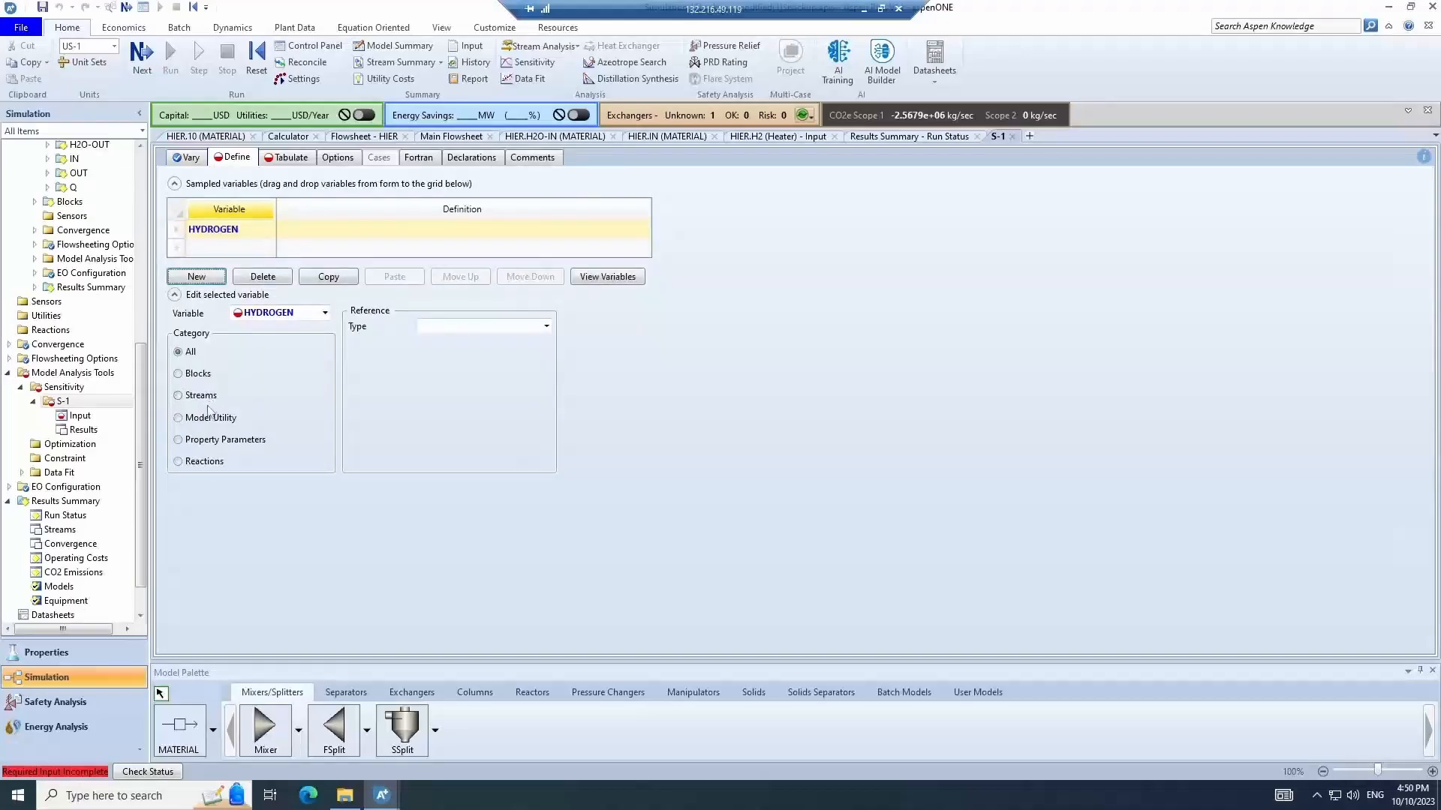
- Define HYDROGEN as the mole flow of component H2 in stream HIER.11
left_click(206, 400)
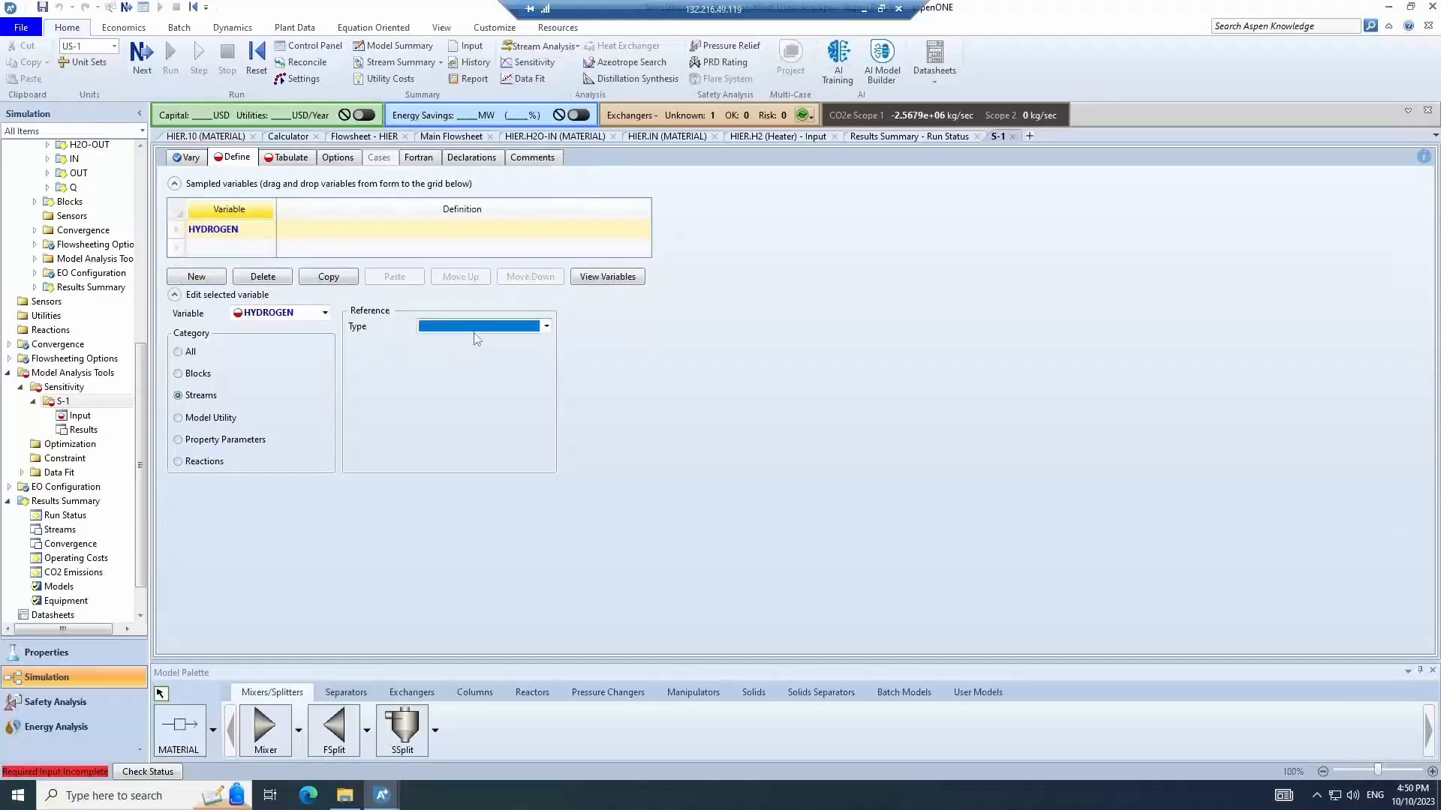
left_click(478, 327)
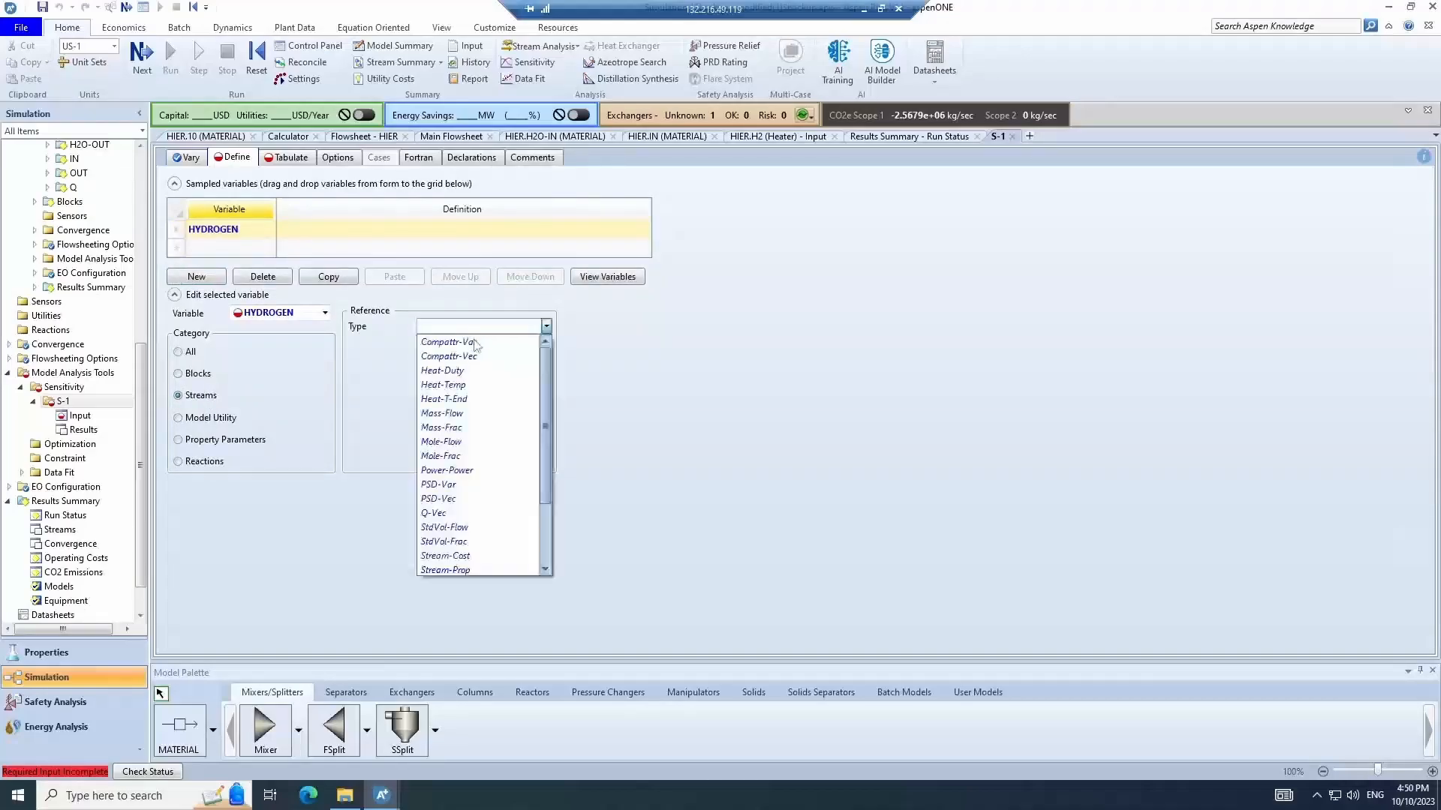
left_click(463, 443)
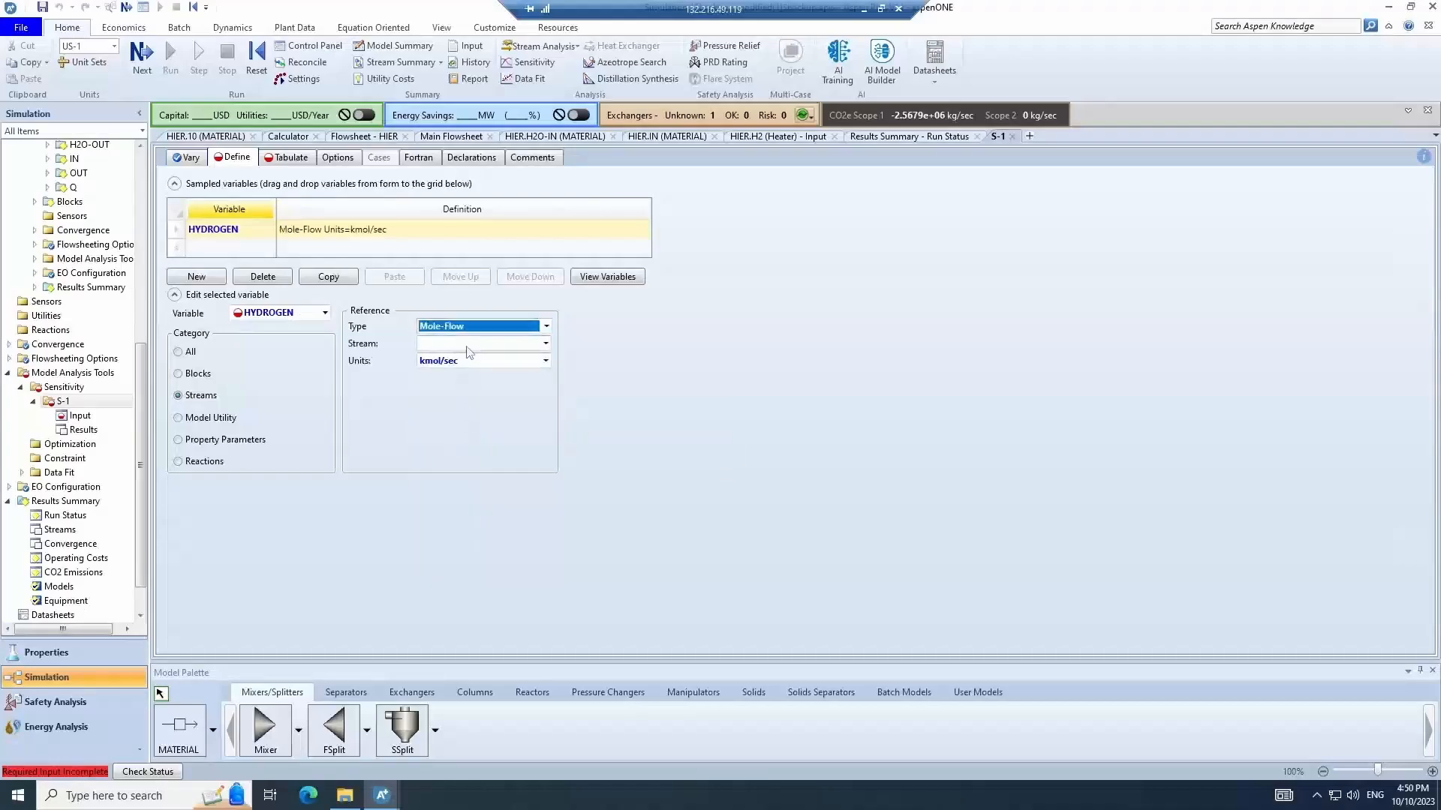
left_click(465, 345)
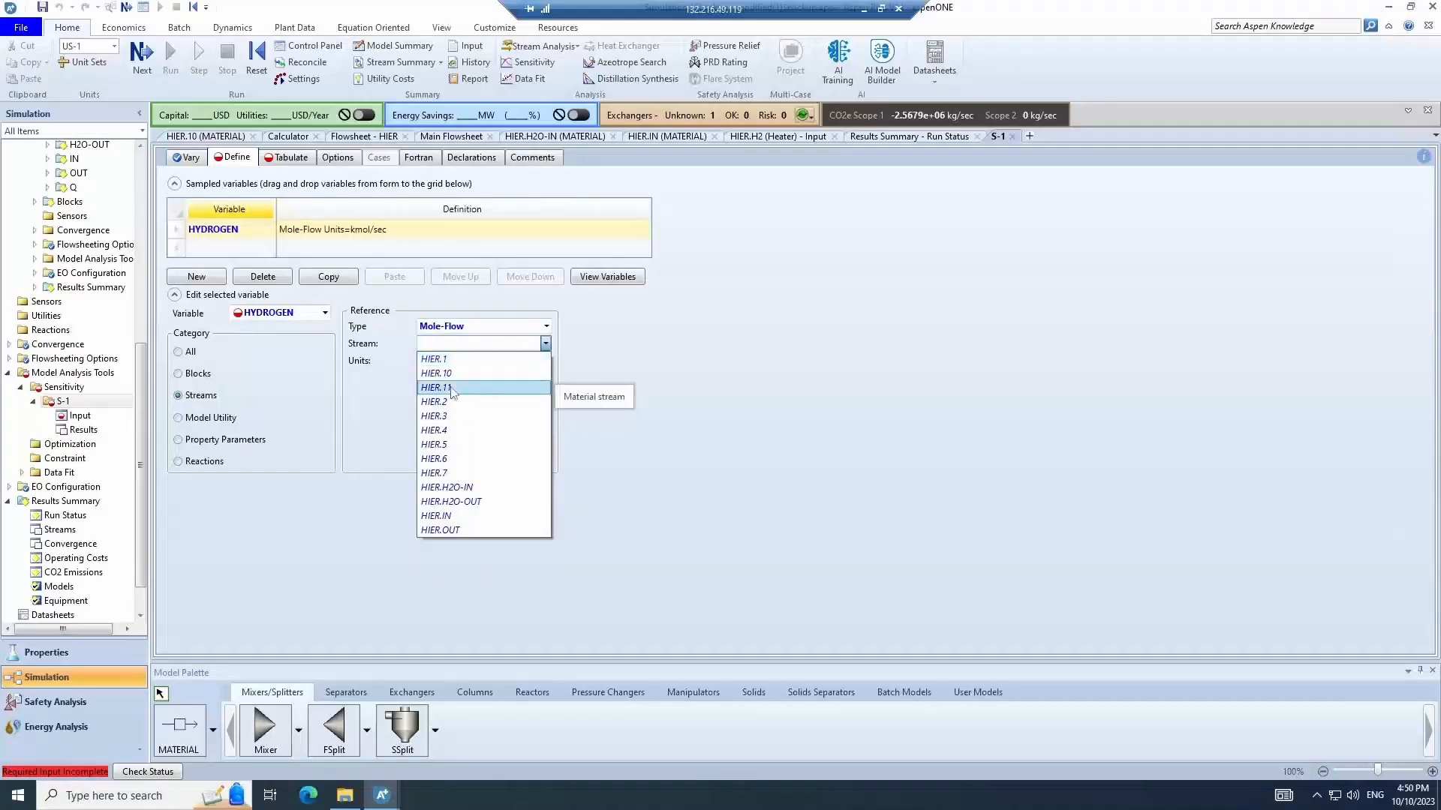
left_click(450, 387)
left_click(453, 383)
left_click(454, 385)
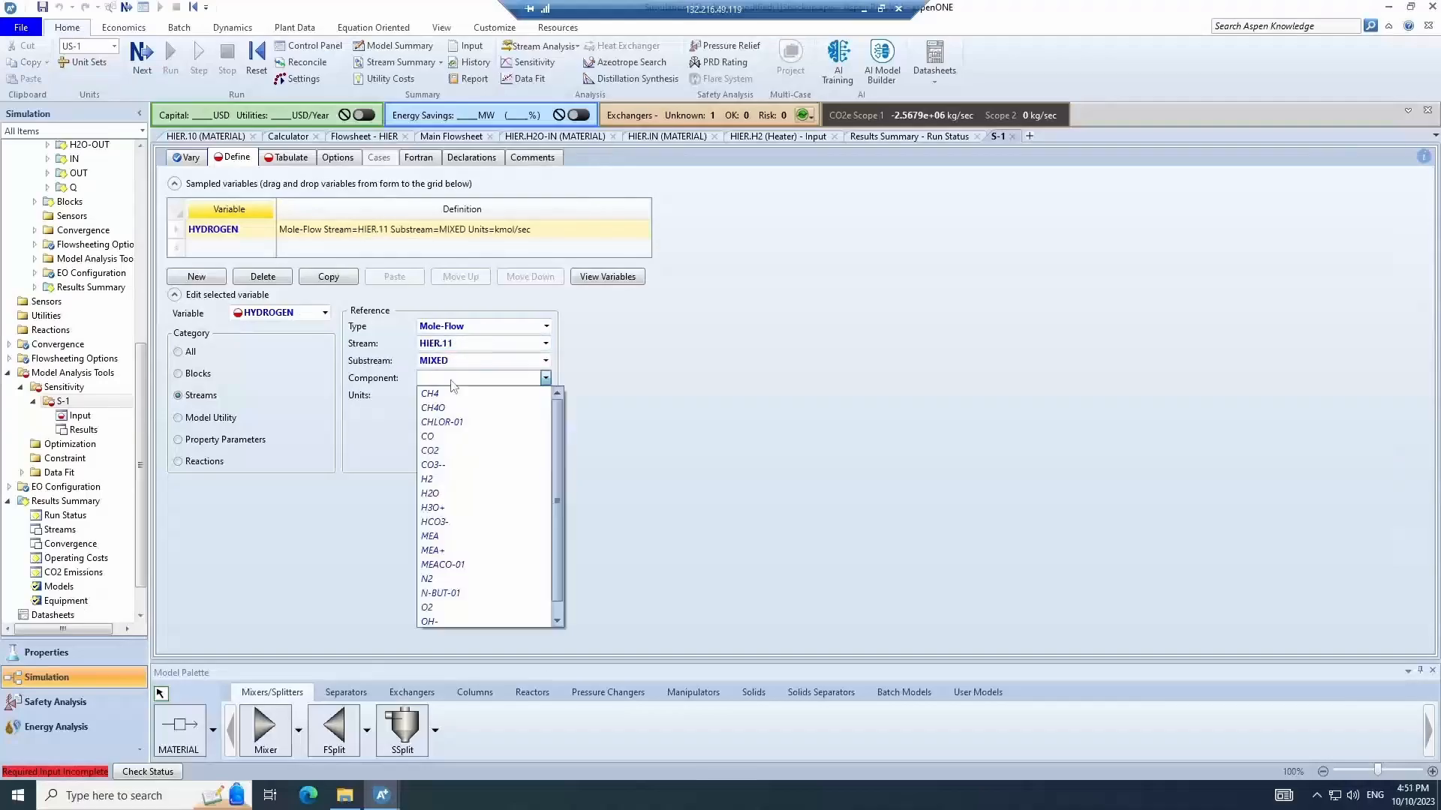
left_click(441, 479)
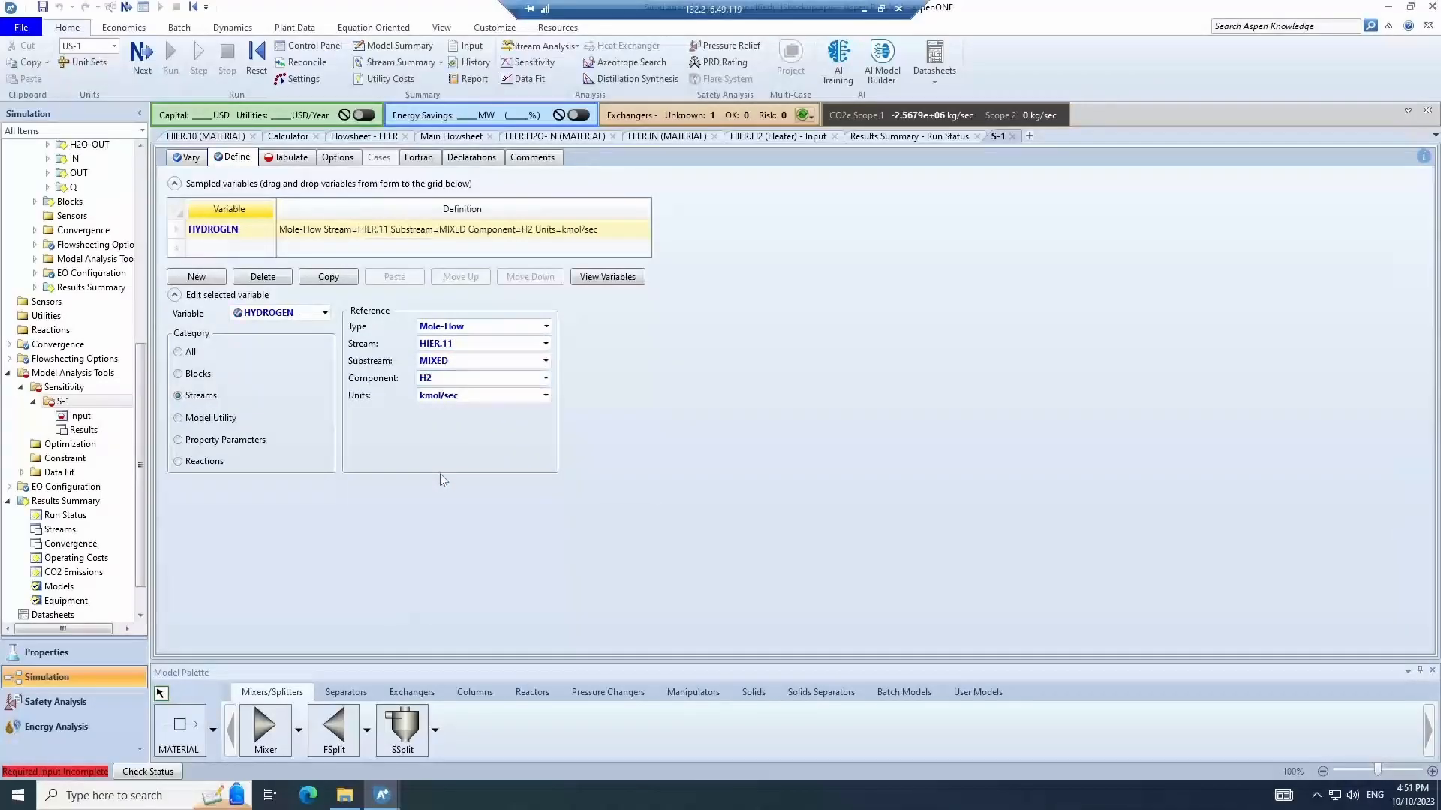
- Fill the tabulated variables automatically from the defined variables
left_click(286, 158)
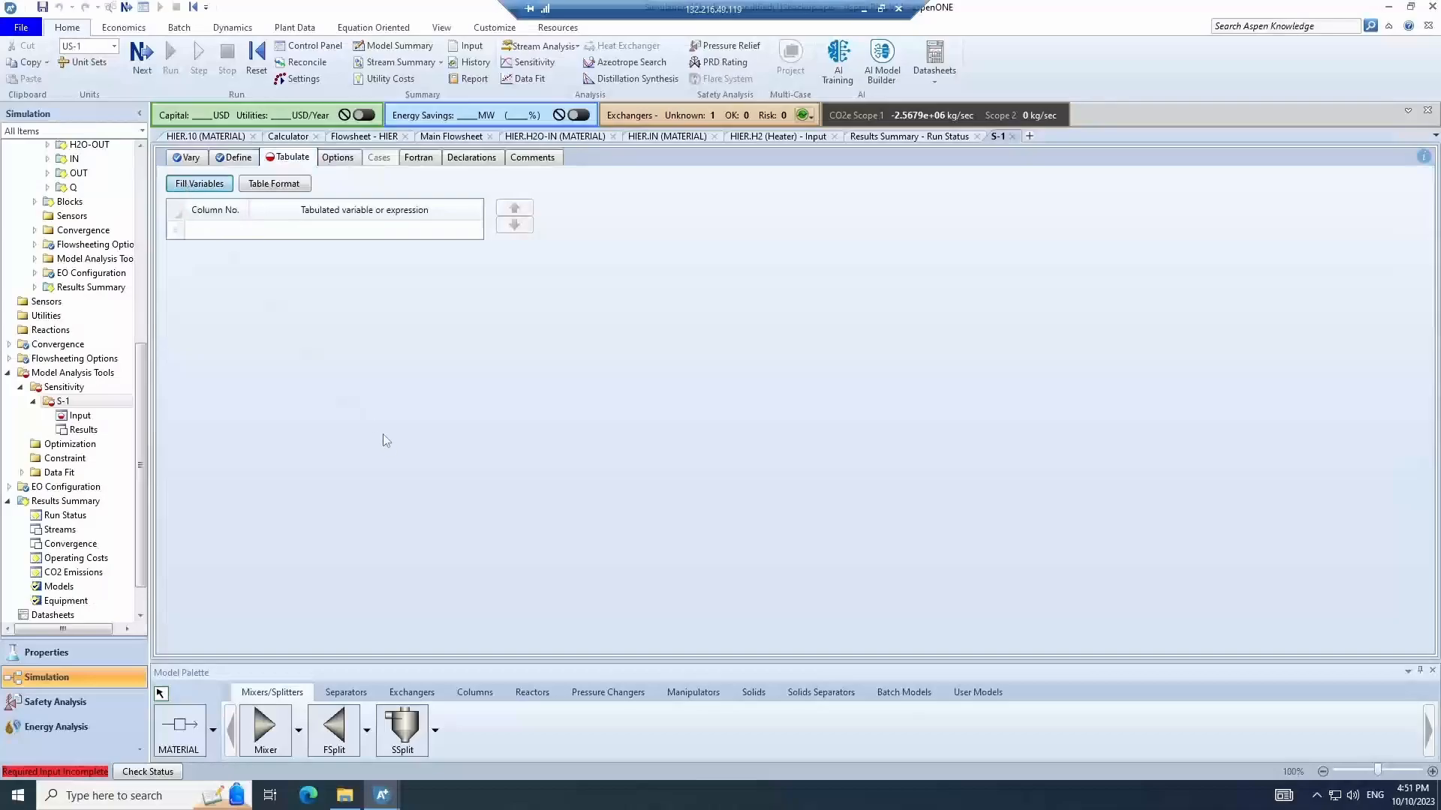
left_click(199, 184)
left_click(233, 157)
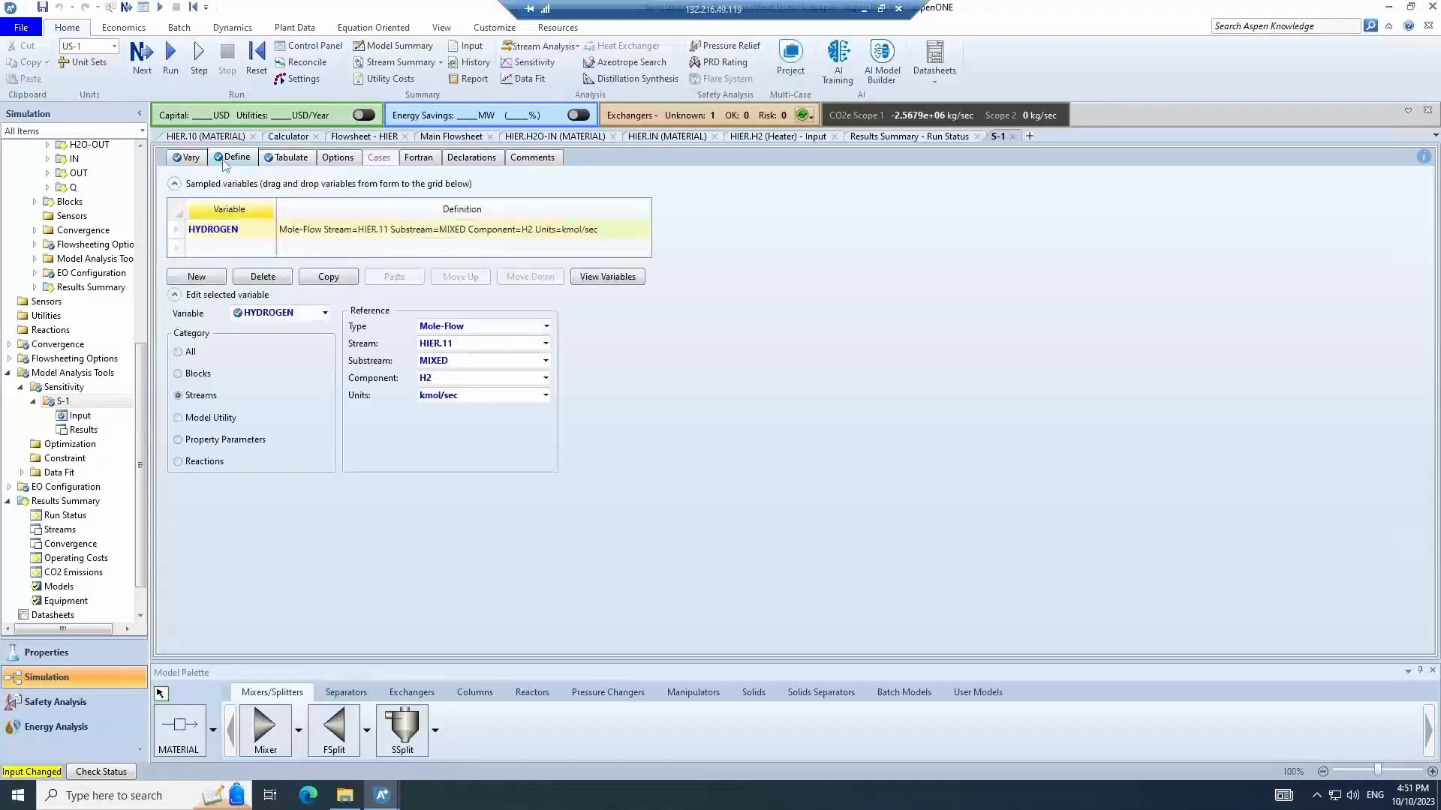
- Run the simulation and scroll through the sensitivity analysis results table for S-1
left_click(293, 157)
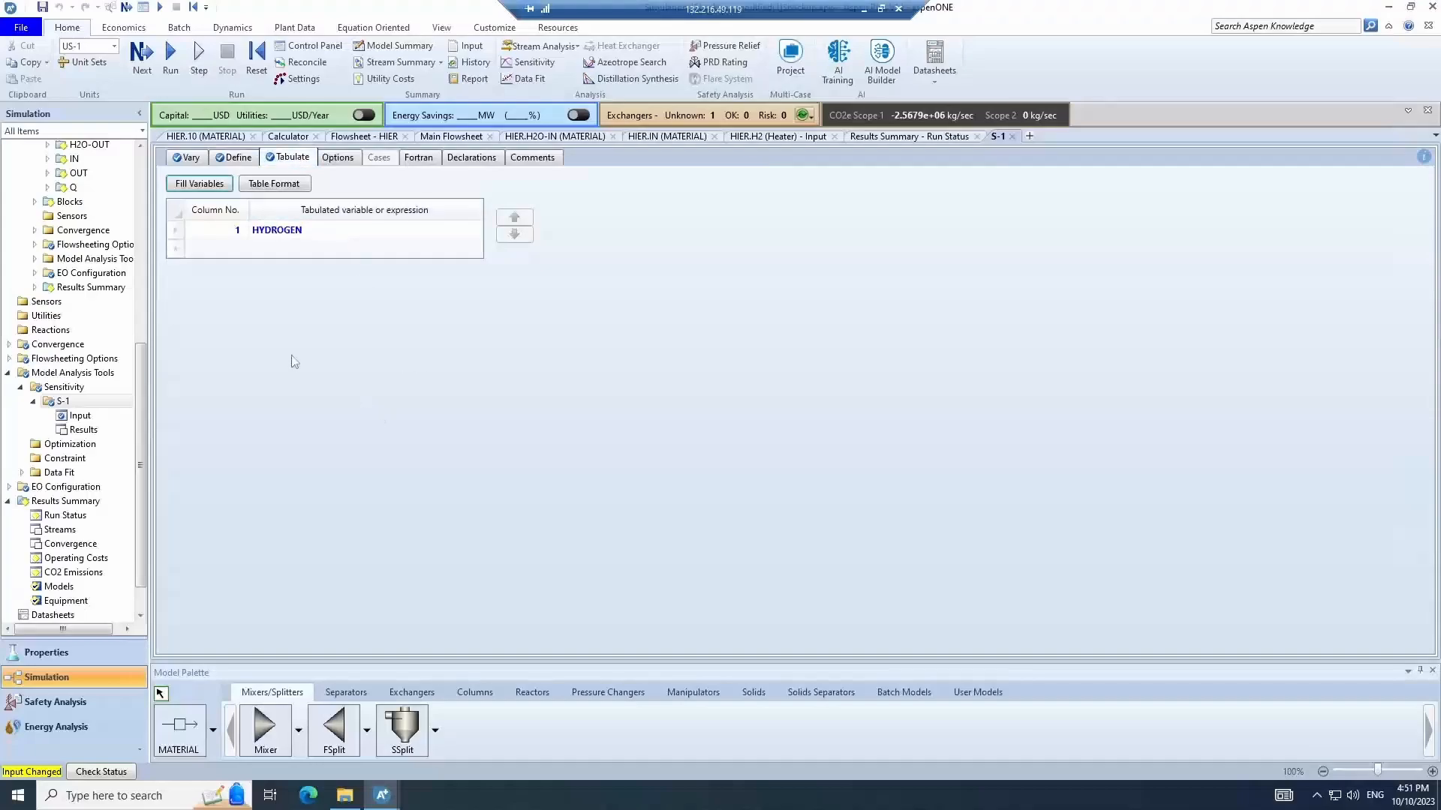
left_click(166, 61)
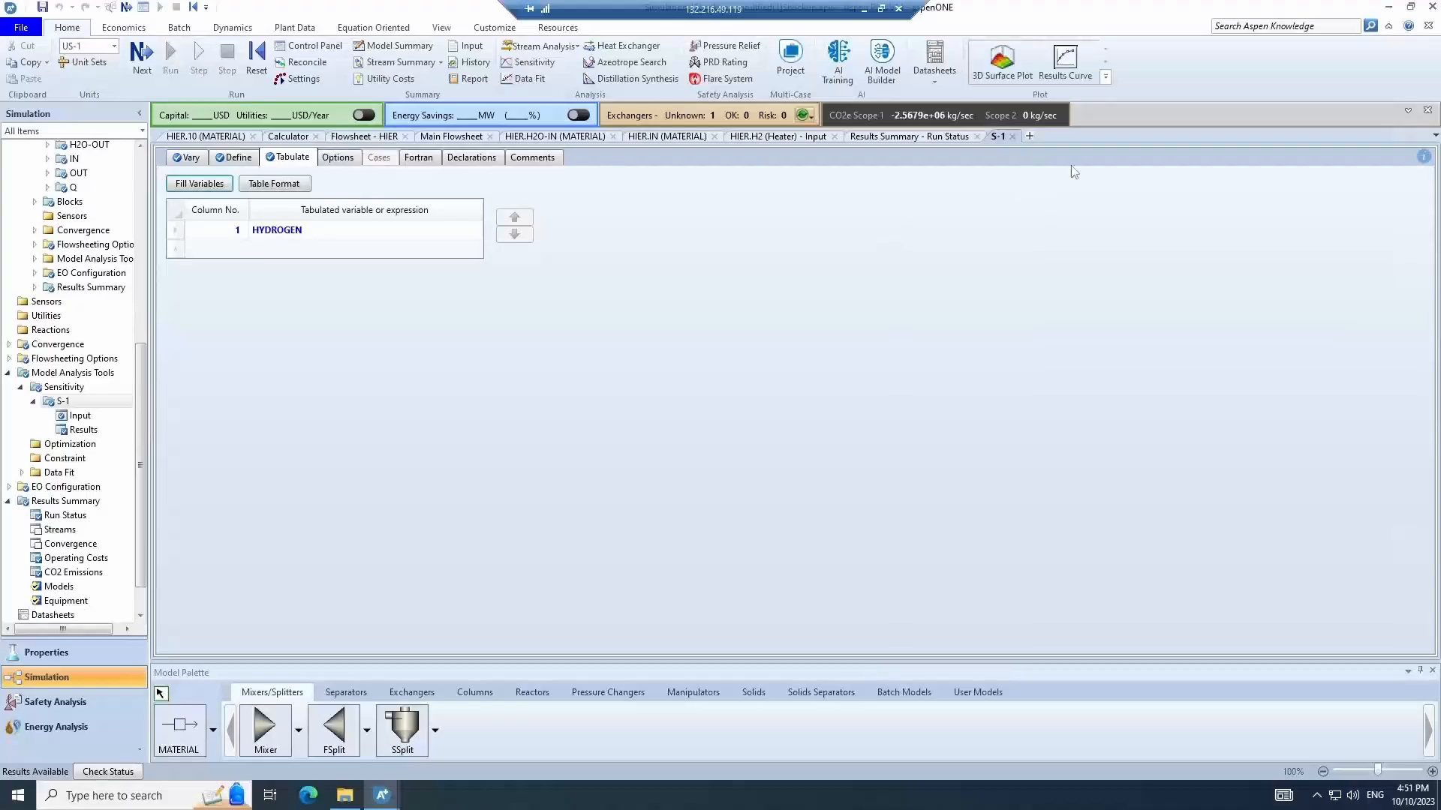
left_click(82, 430)
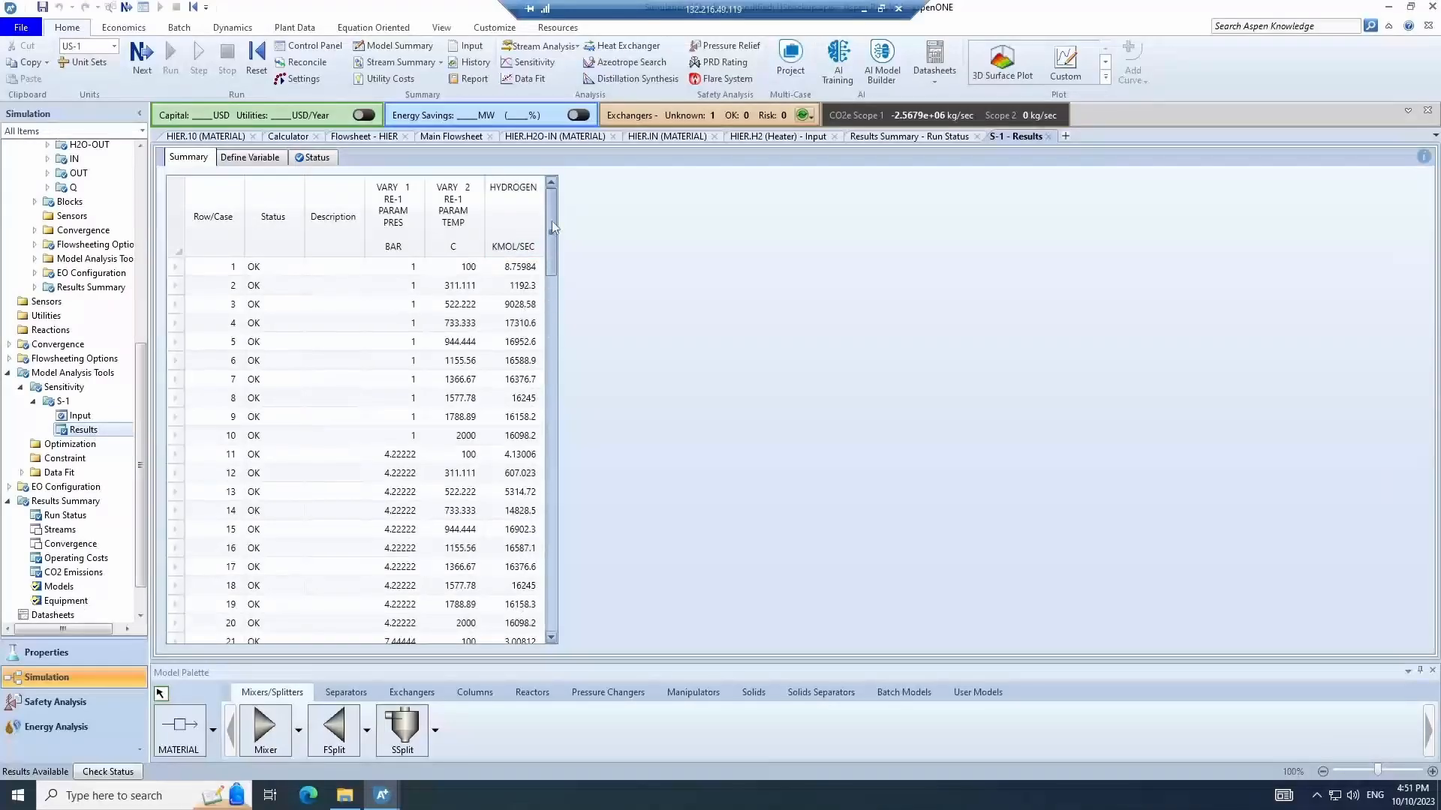
left_click_drag(554, 265, 545, 668)
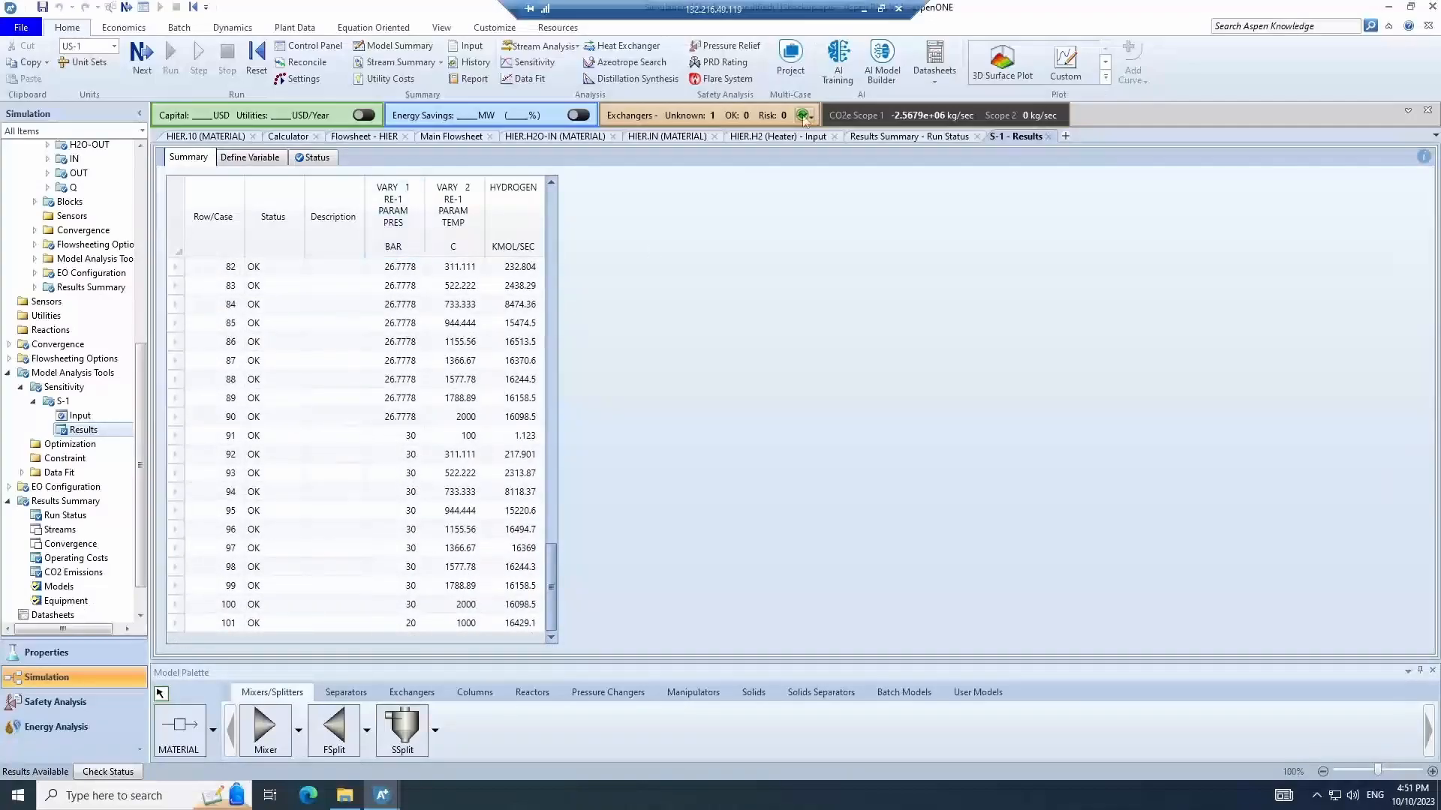
- Create a 3D surface plot of HYDROGEN against RE-1 pressure and temperature, and rotate it to inspect the surface
left_click(1002, 64)
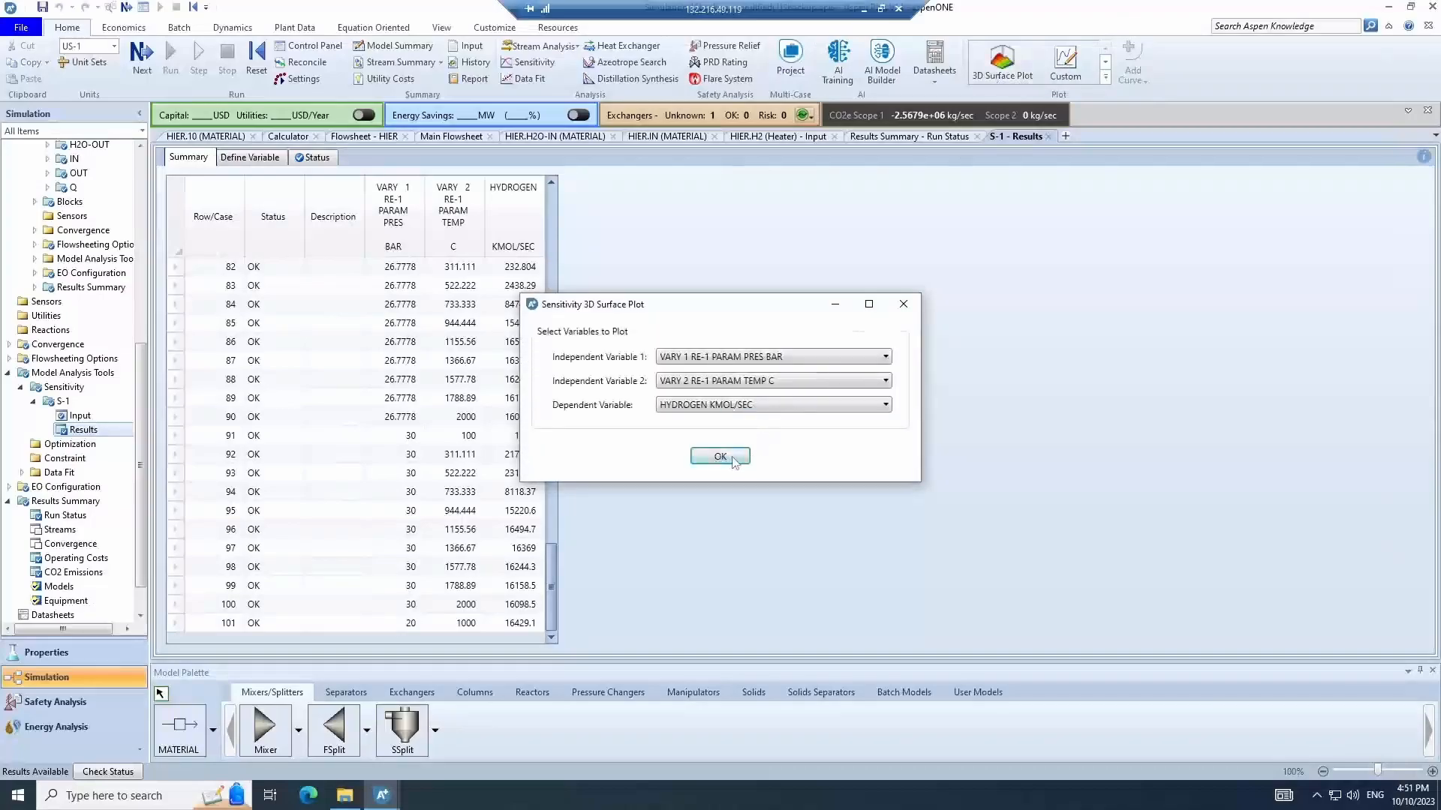
left_click(732, 459)
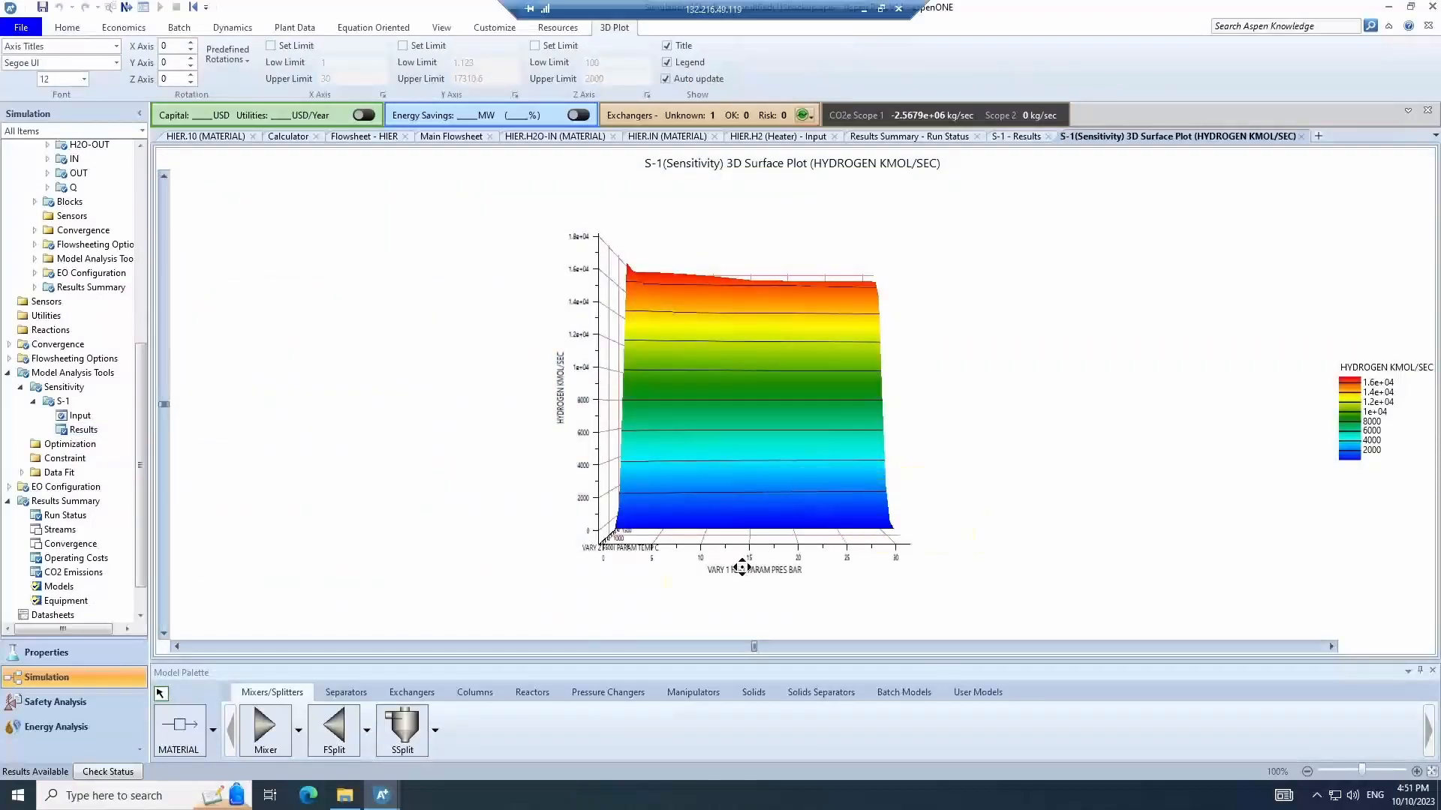
left_click_drag(741, 568, 878, 578)
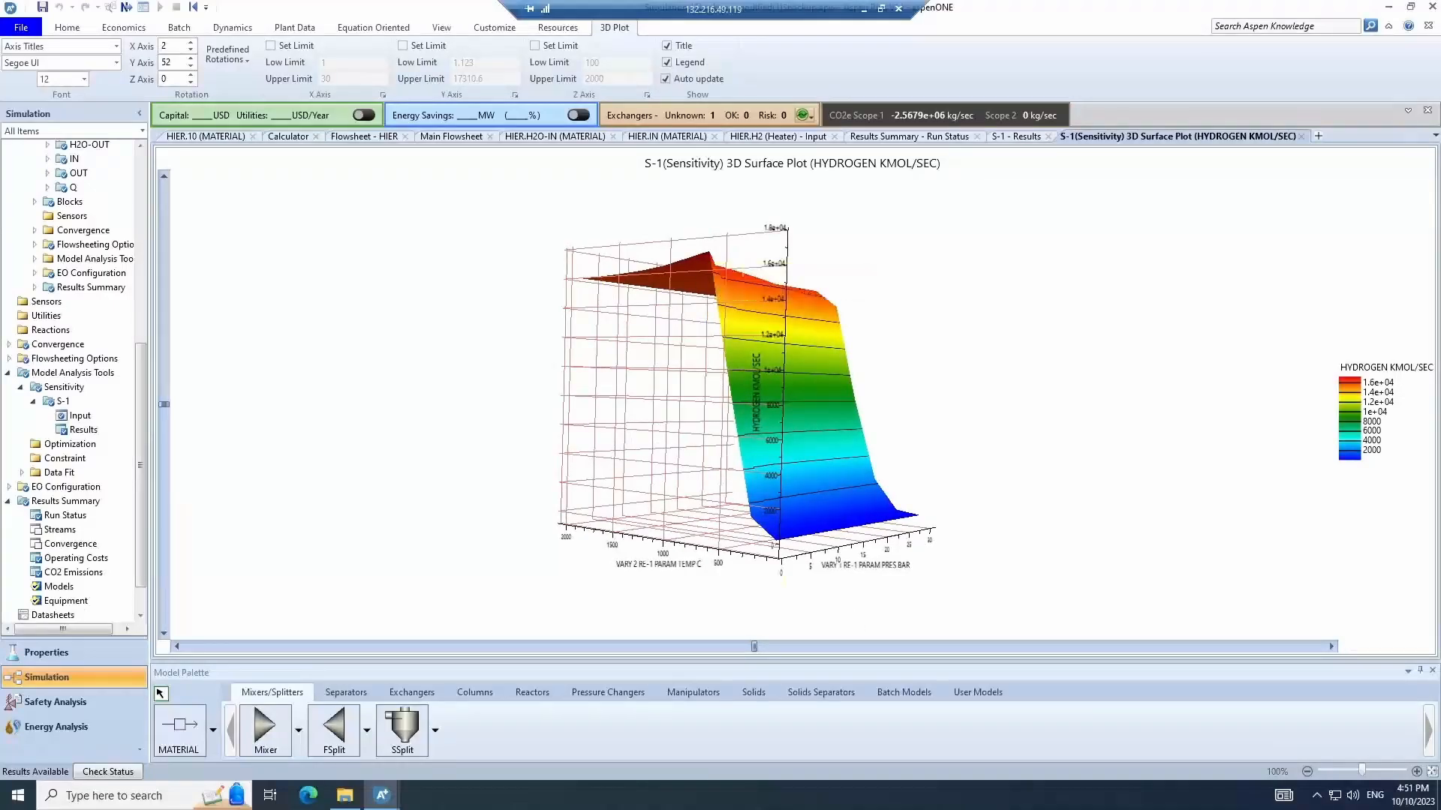
left_click_drag(948, 331, 420, 409)
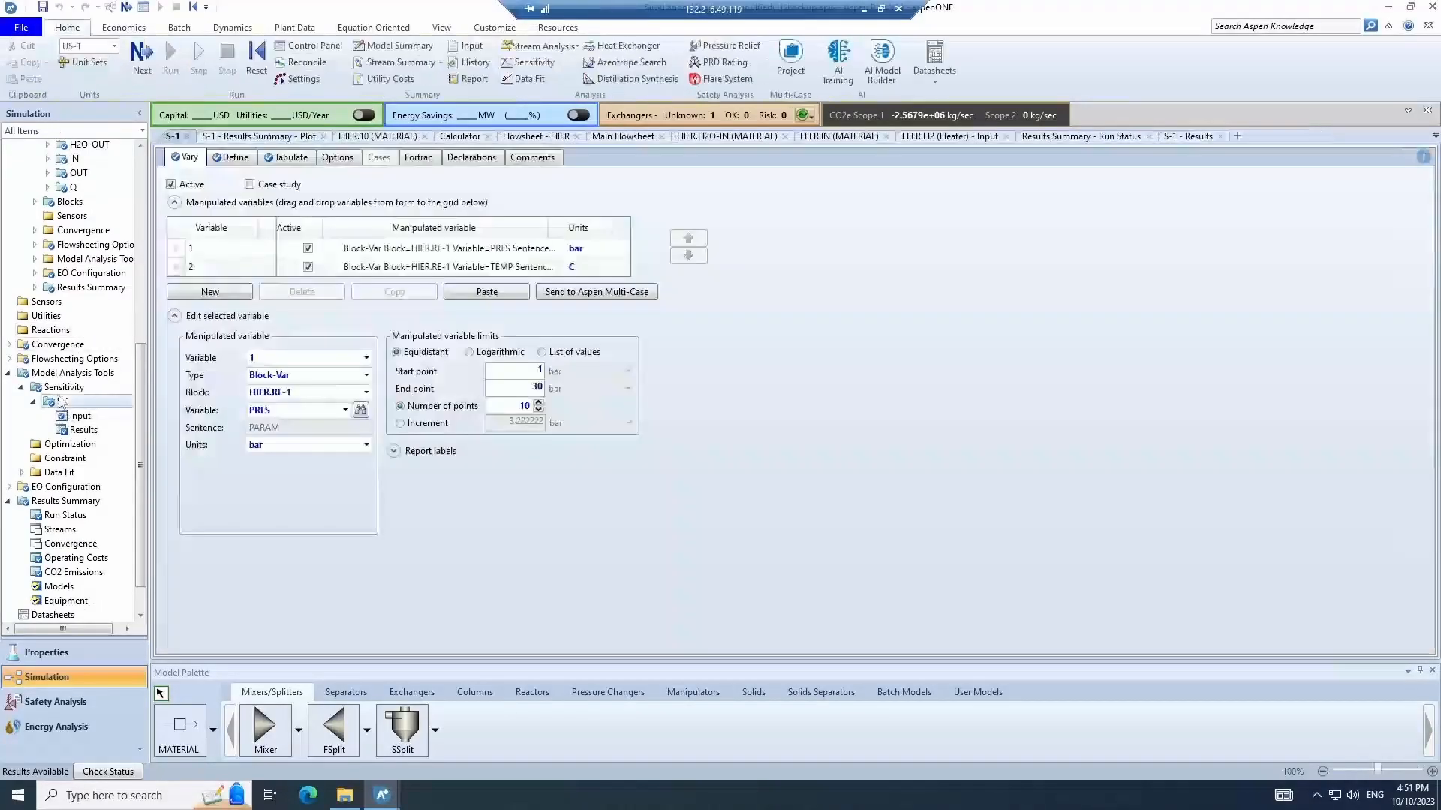
- Plot a results curve of HYDROGEN versus RE-1 pressure, with RE-1 temperature as the parametric variable
double_click(63, 402)
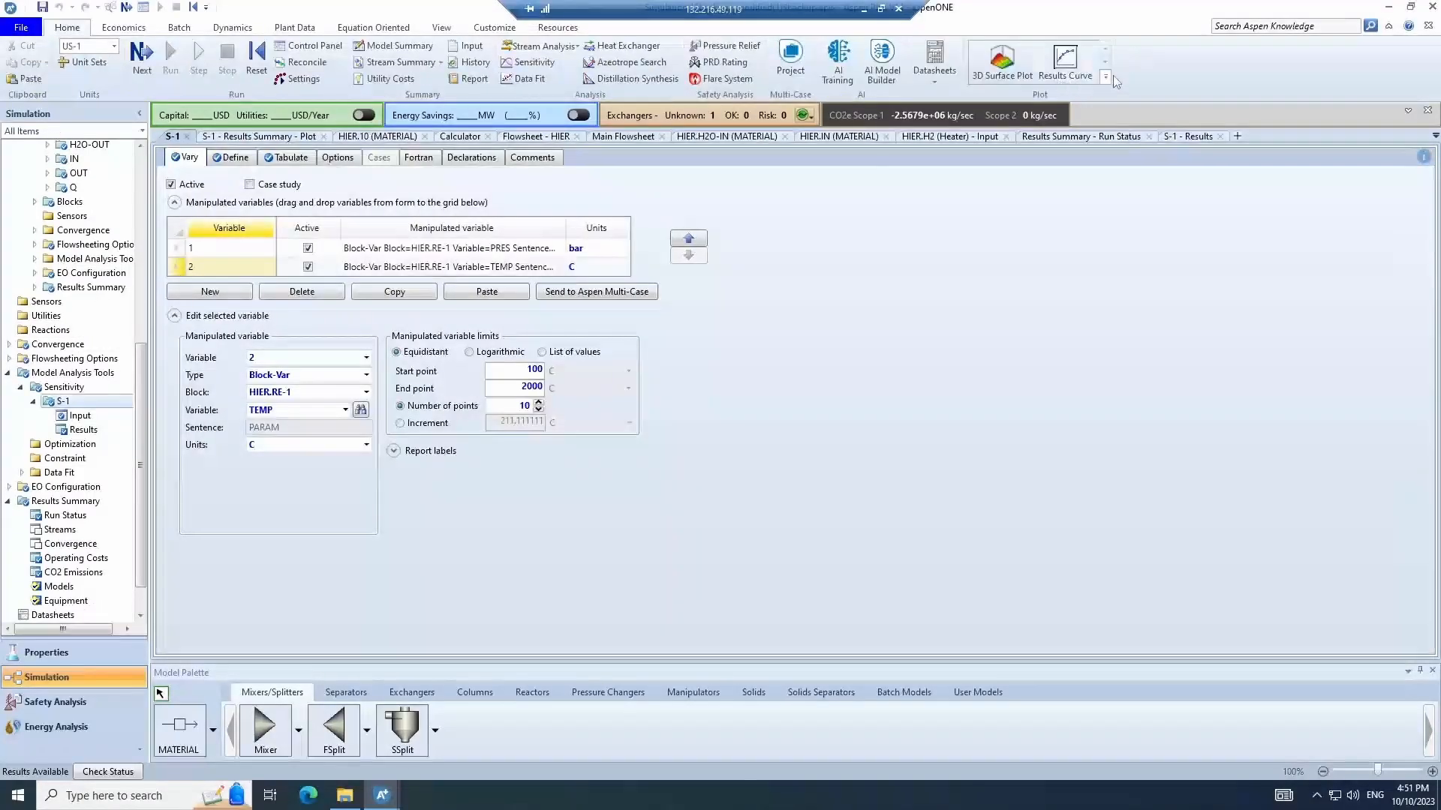
left_click(1072, 65)
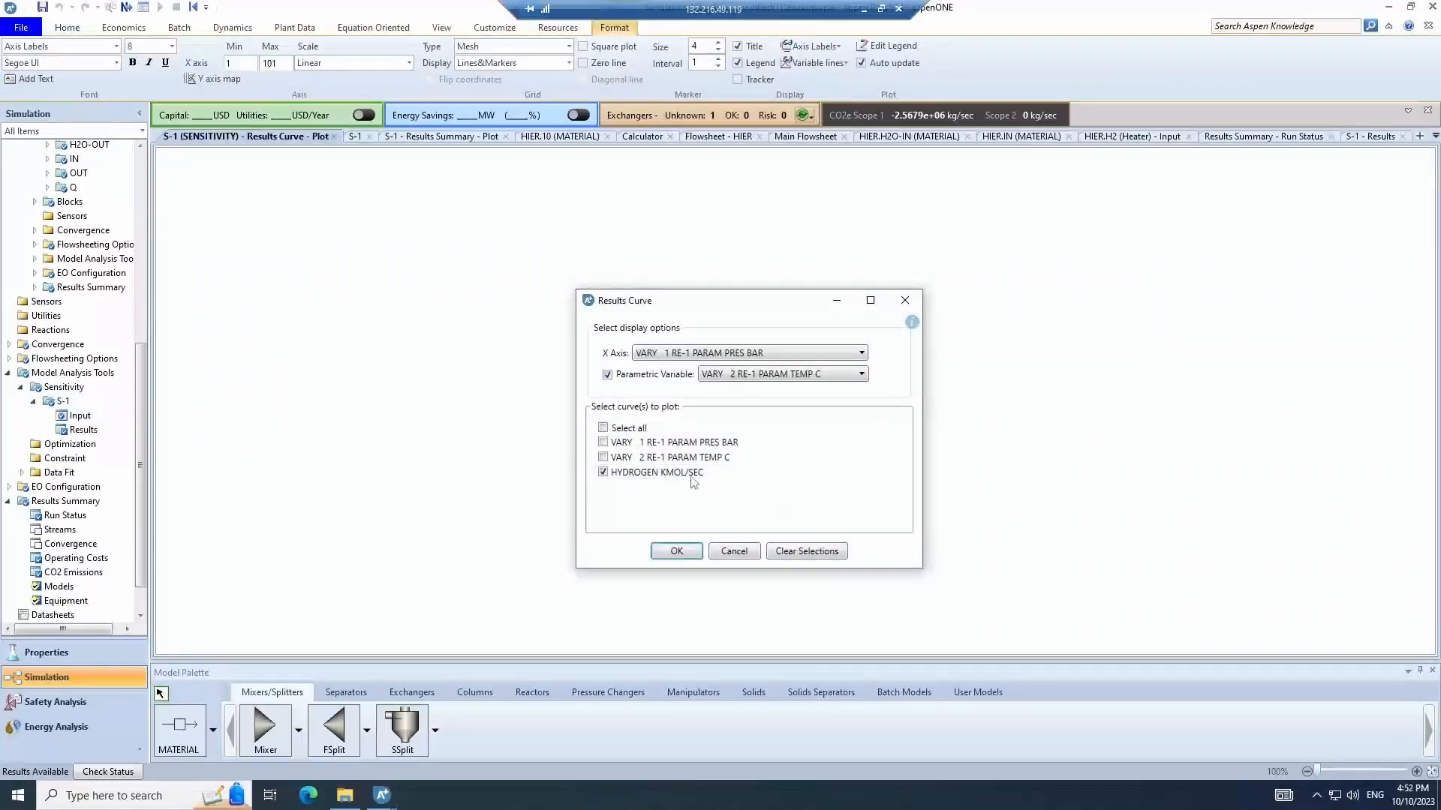
left_click(663, 556)
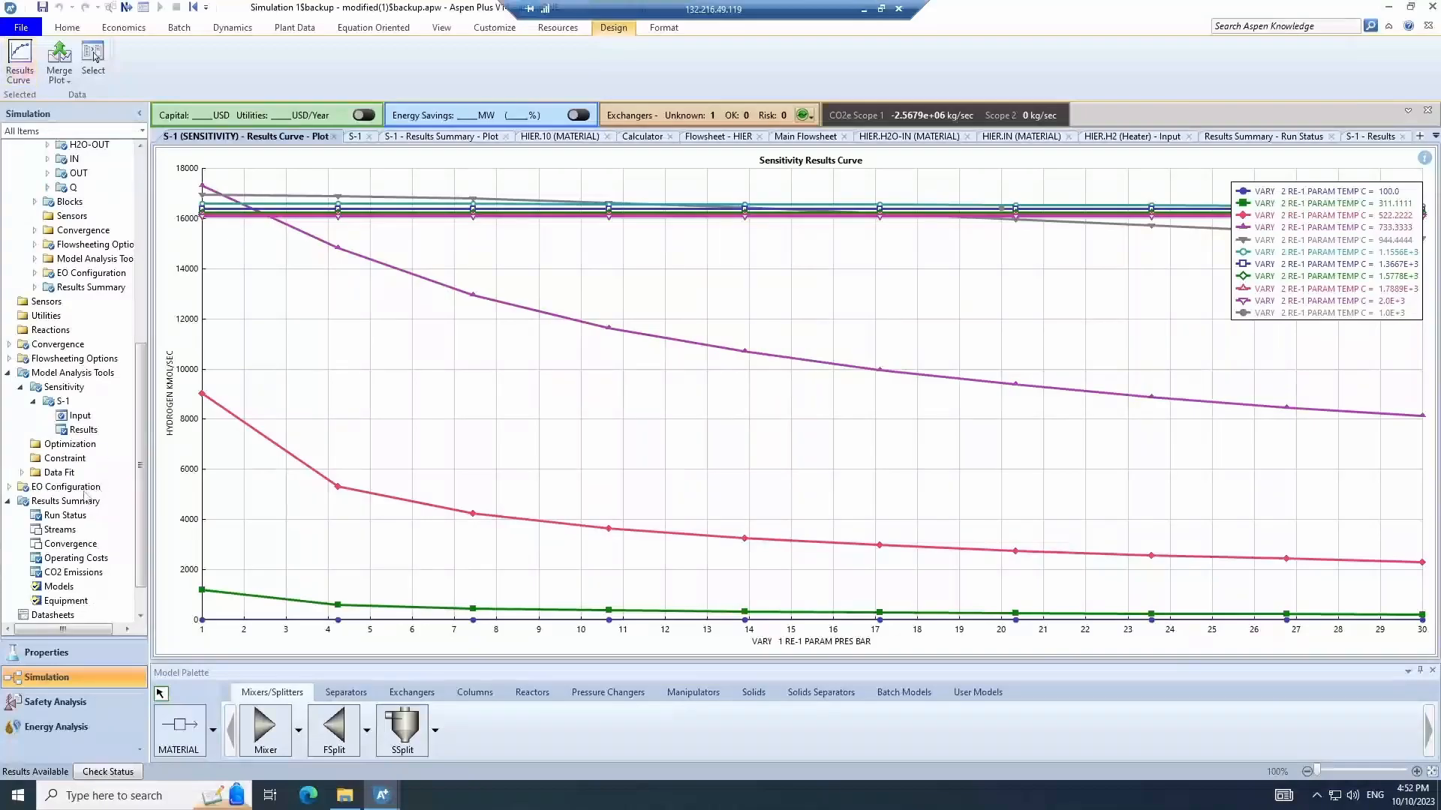
- Plot a second results curve of HYDROGEN versus RE-1 temperature, using RE-1 pressure as the parametric variable
left_click(68, 403)
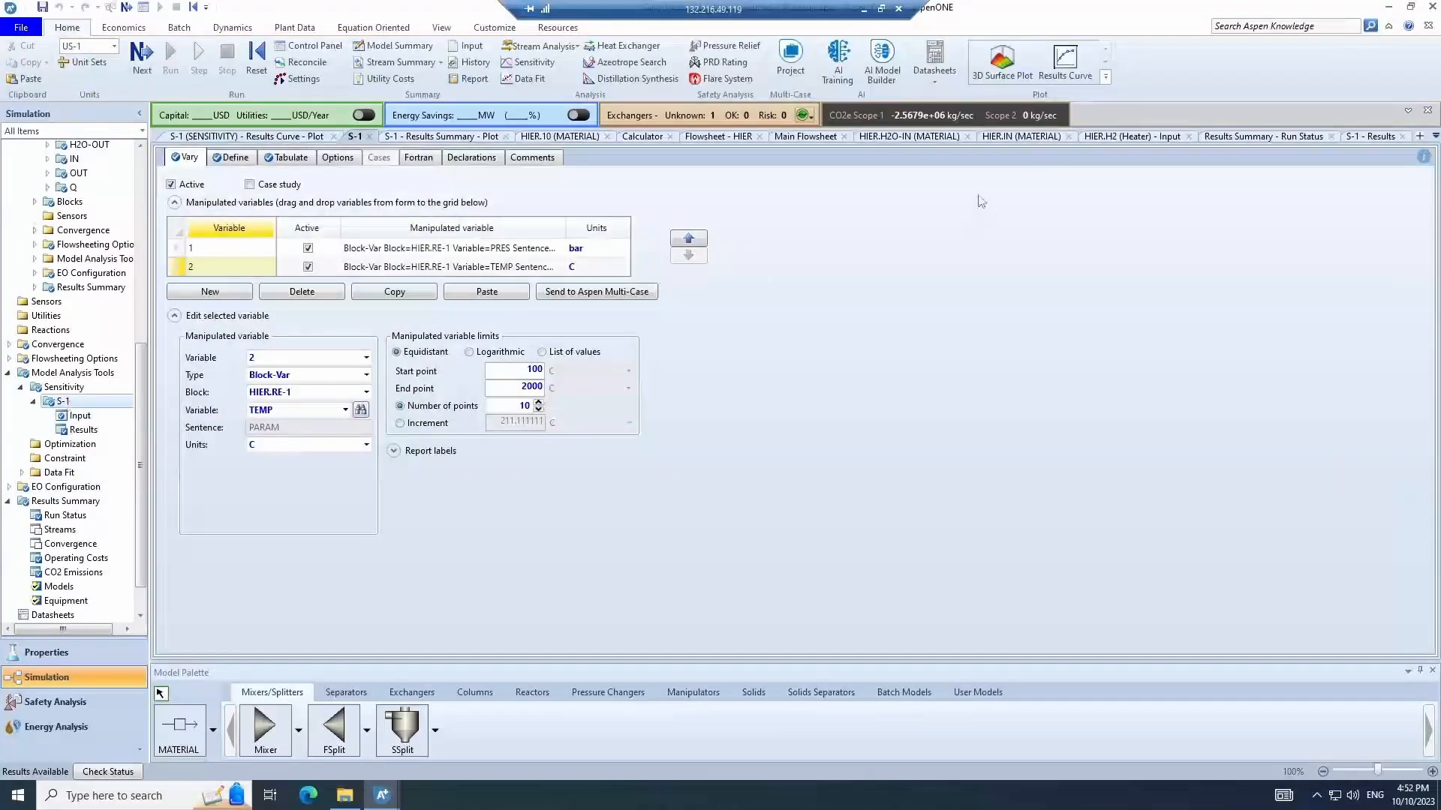
left_click(1083, 64)
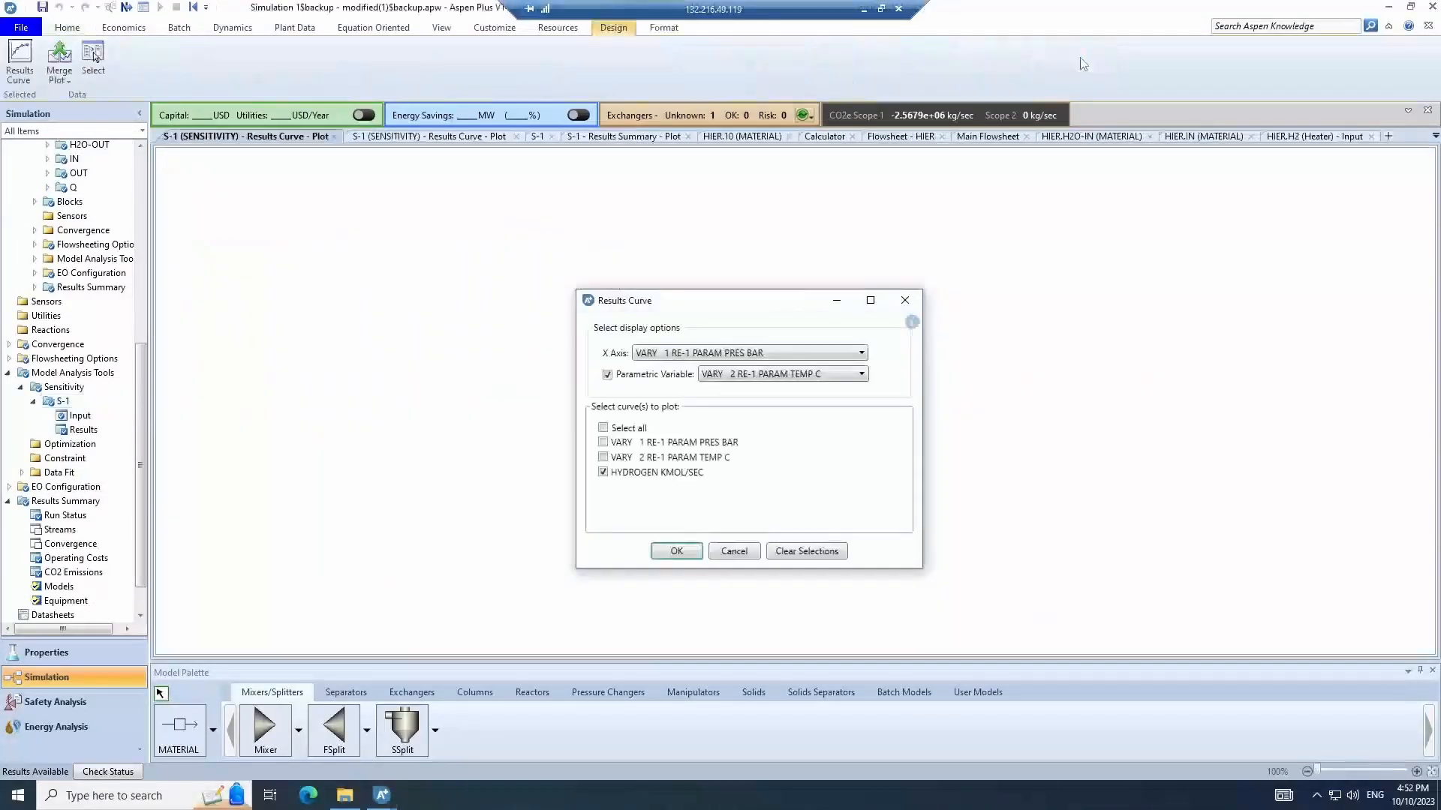
left_click(698, 354)
left_click(701, 386)
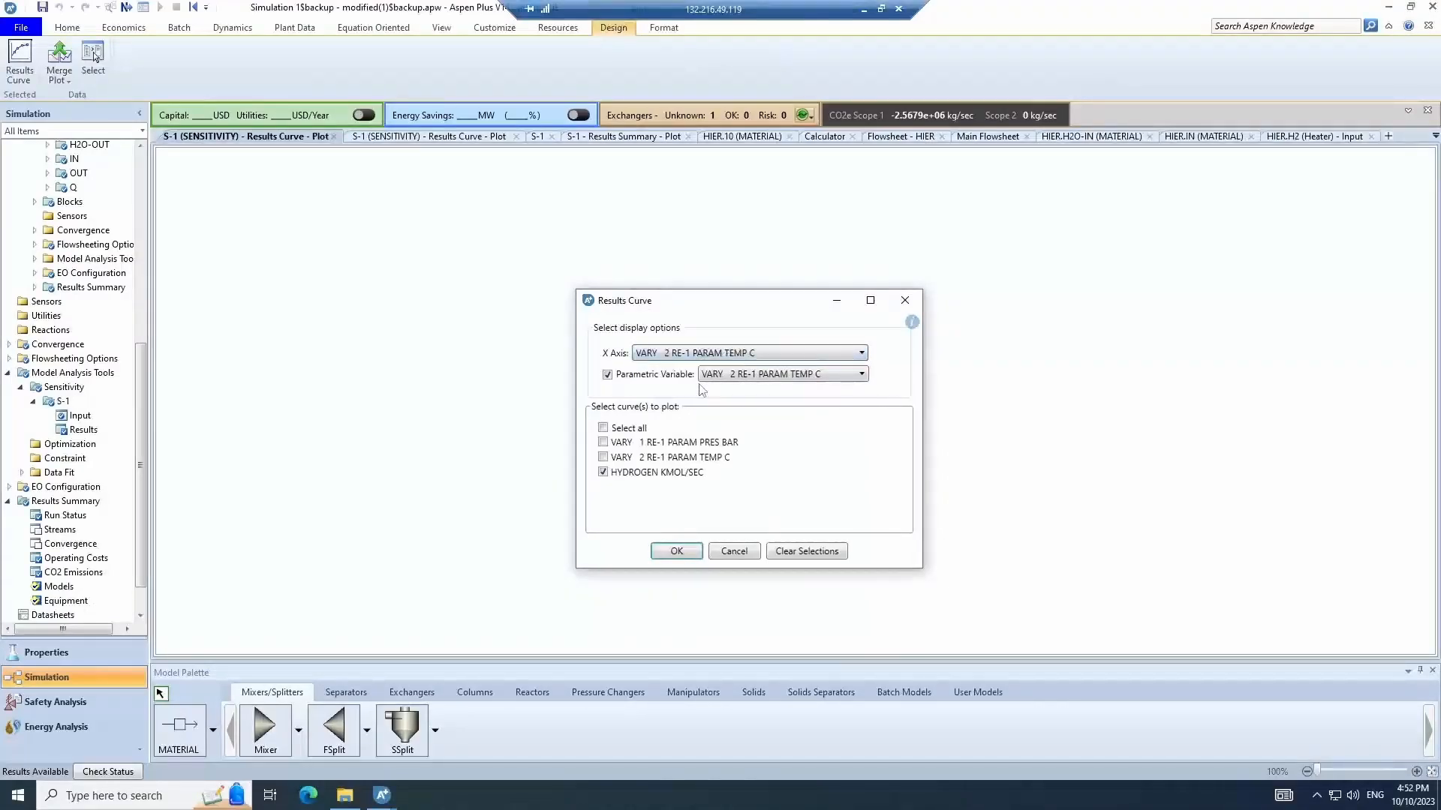
left_click(794, 381)
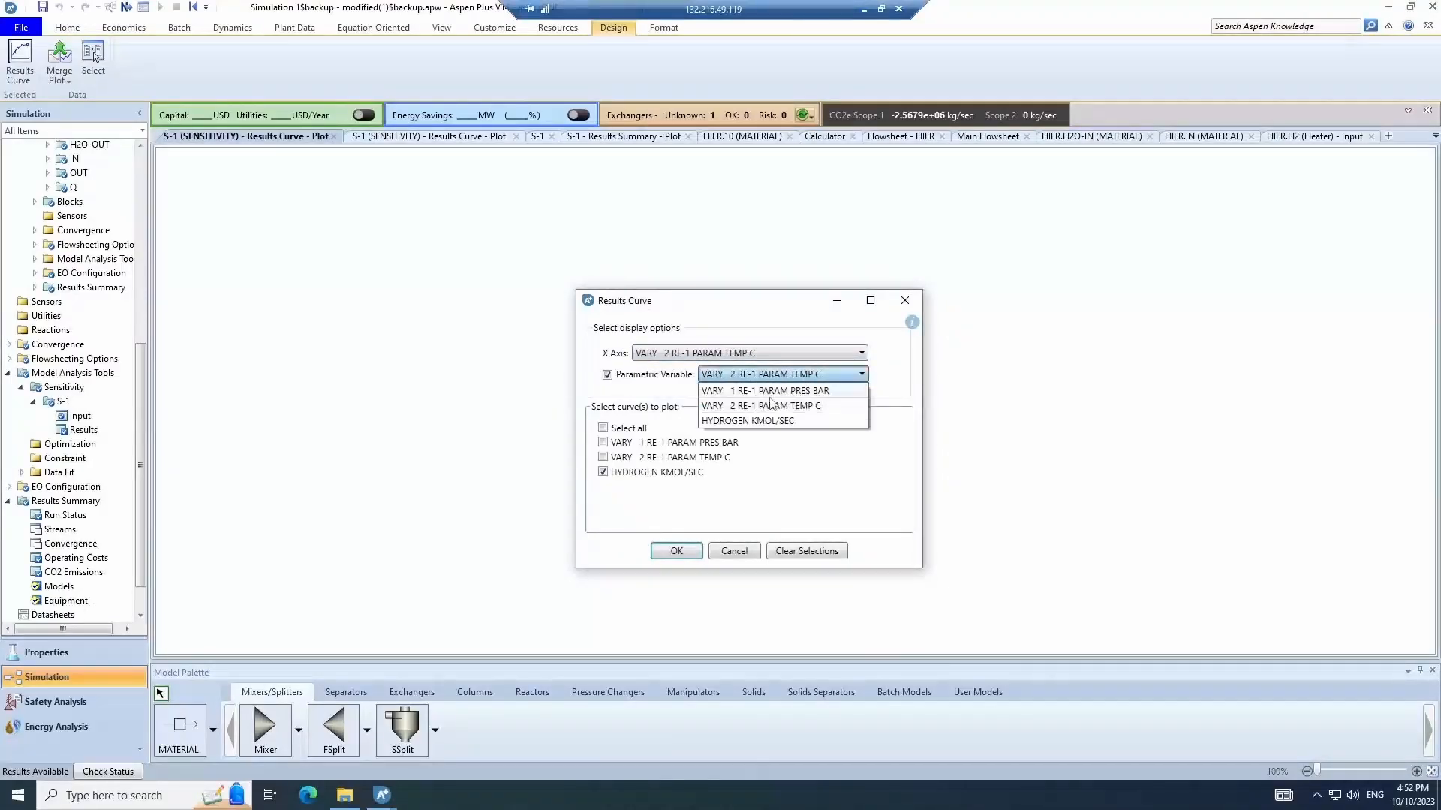
left_click(771, 405)
left_click(689, 554)
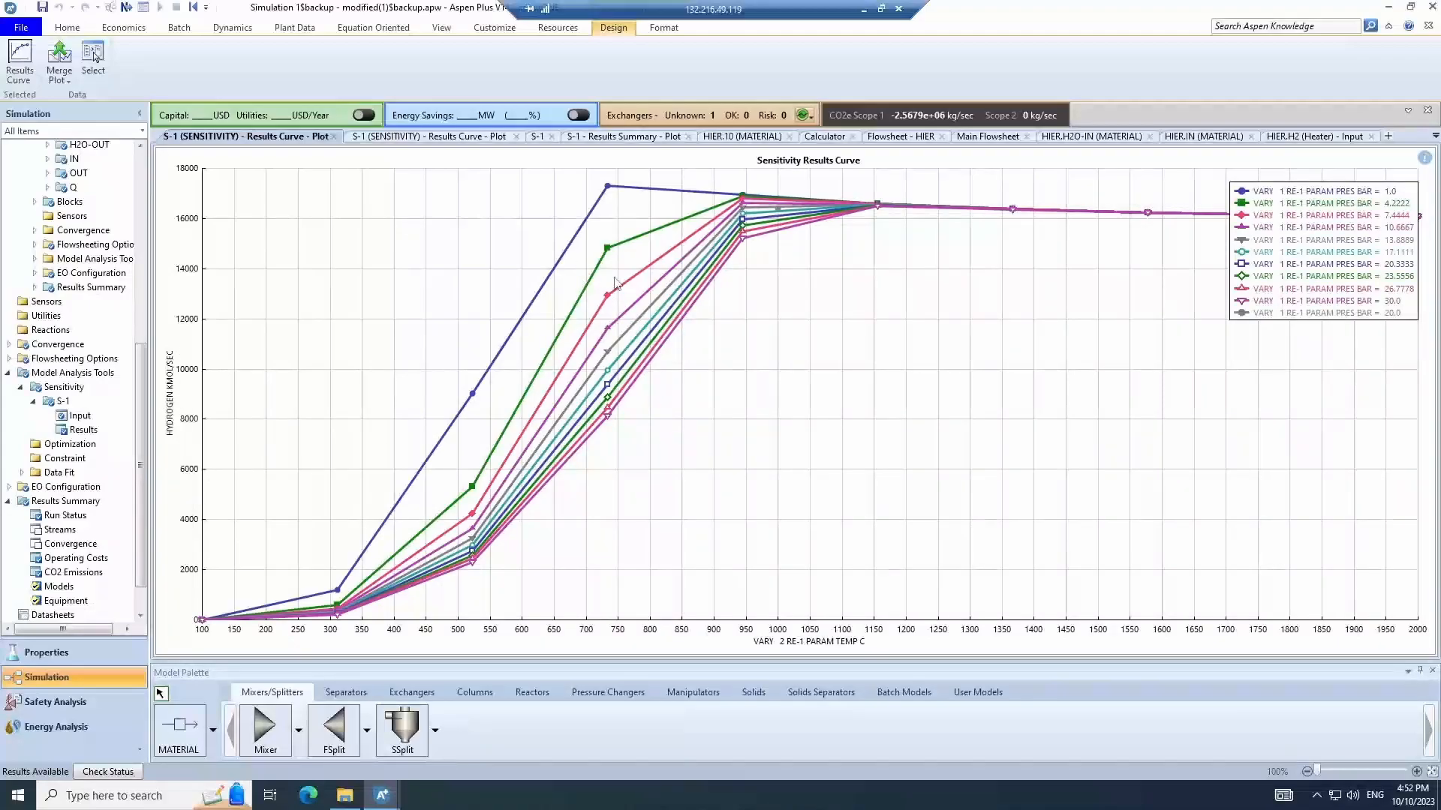
left_click(922, 138)
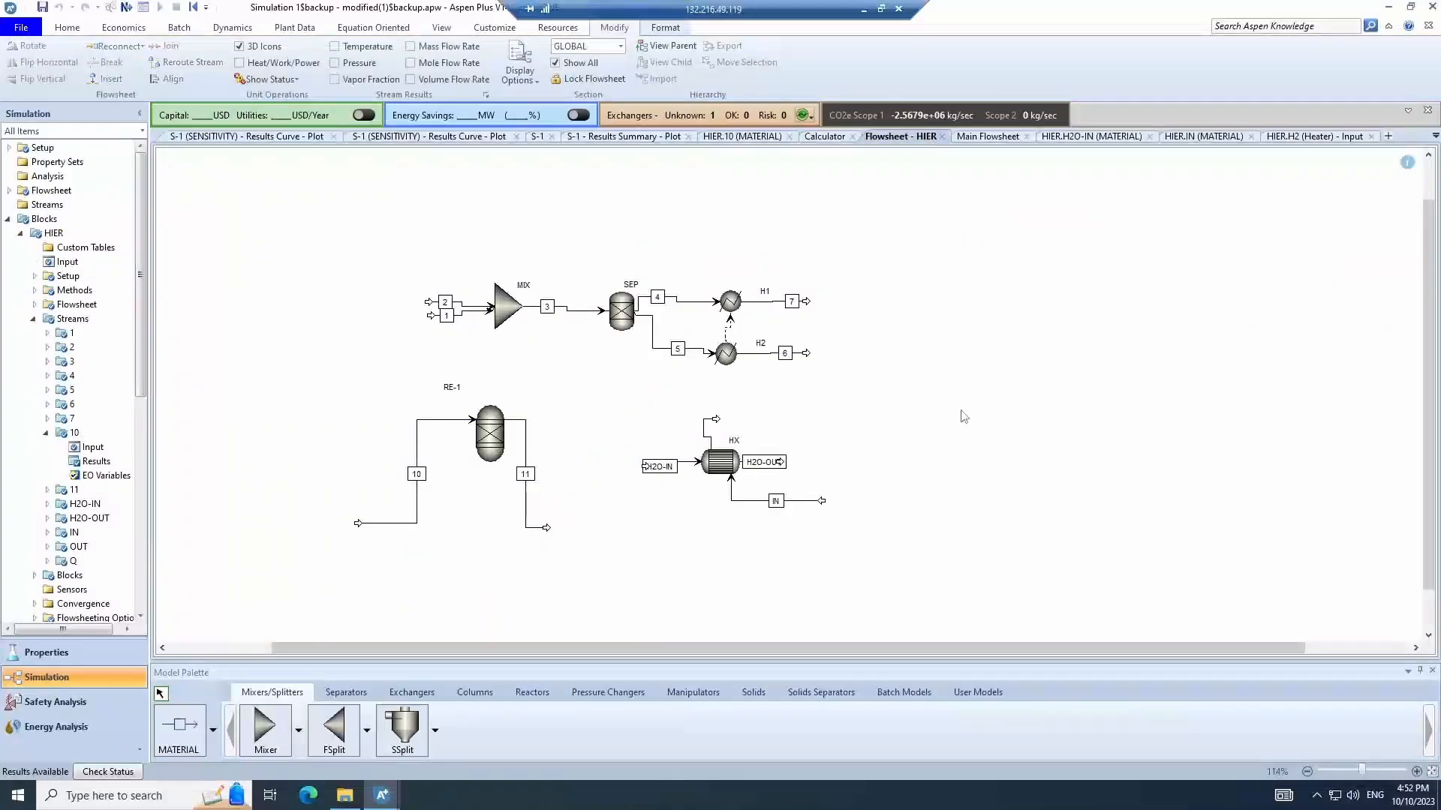